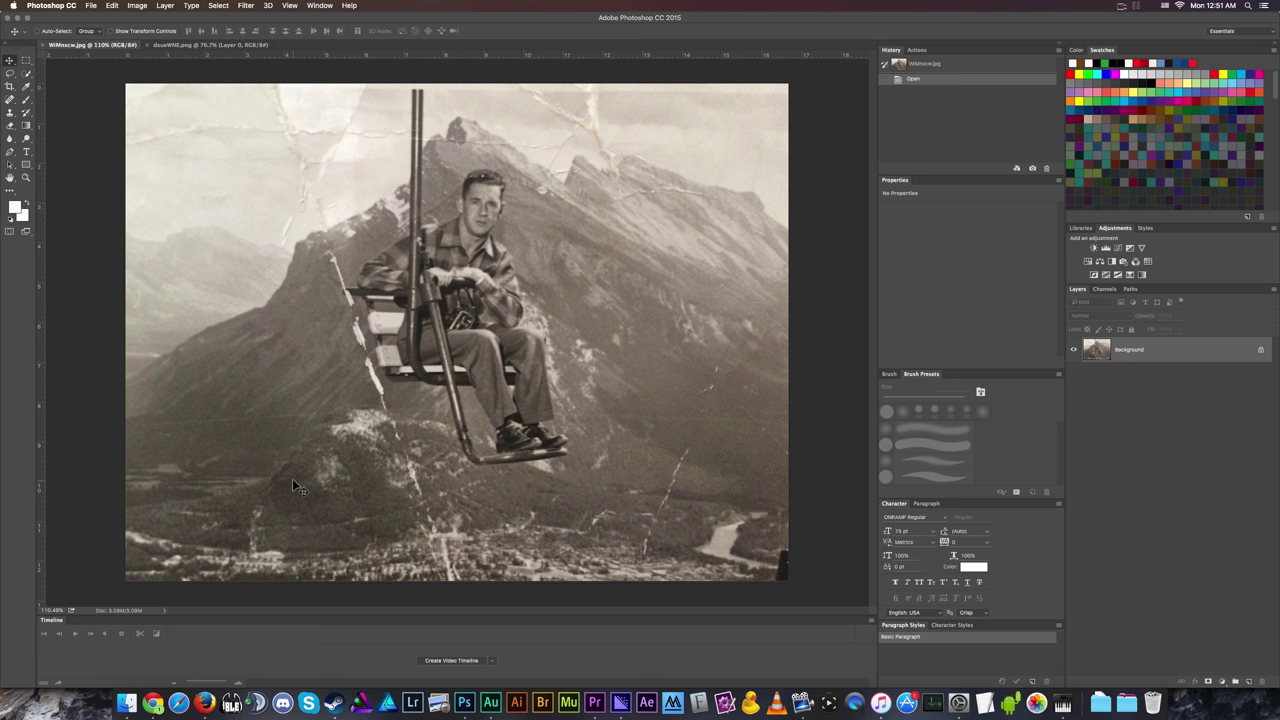
pyautogui.click(11, 104)
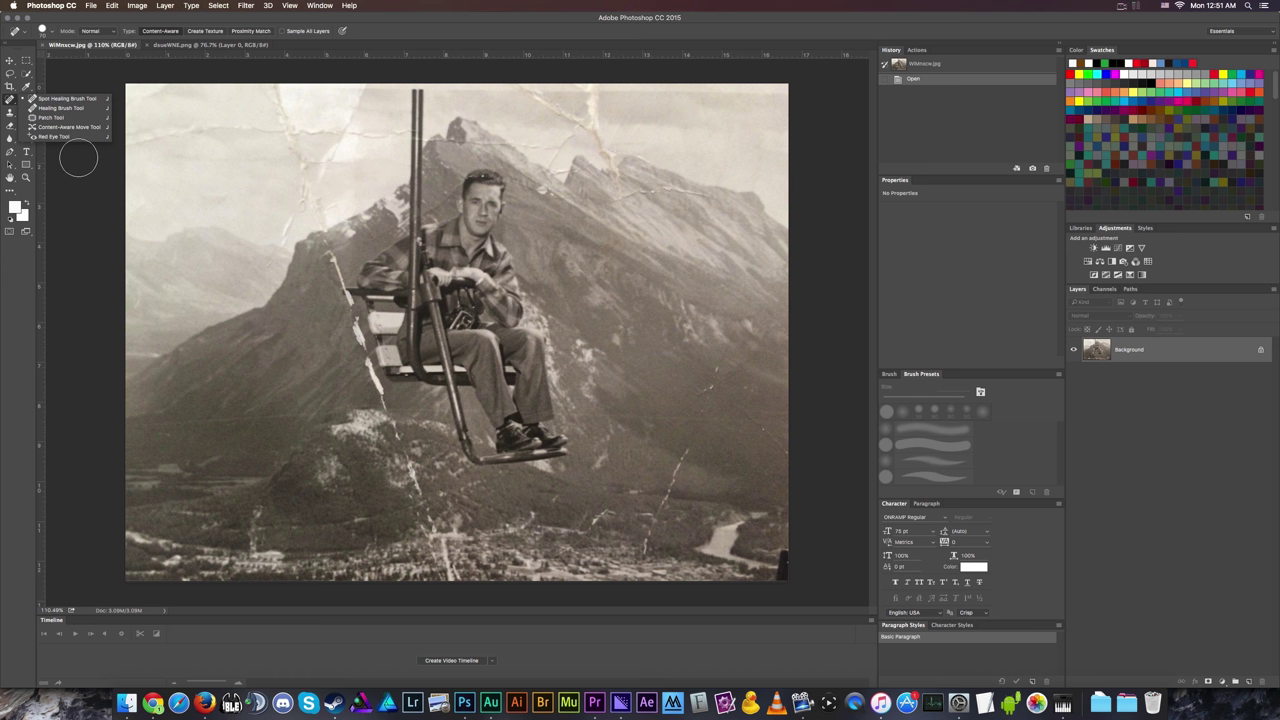
pyautogui.press('Escape')
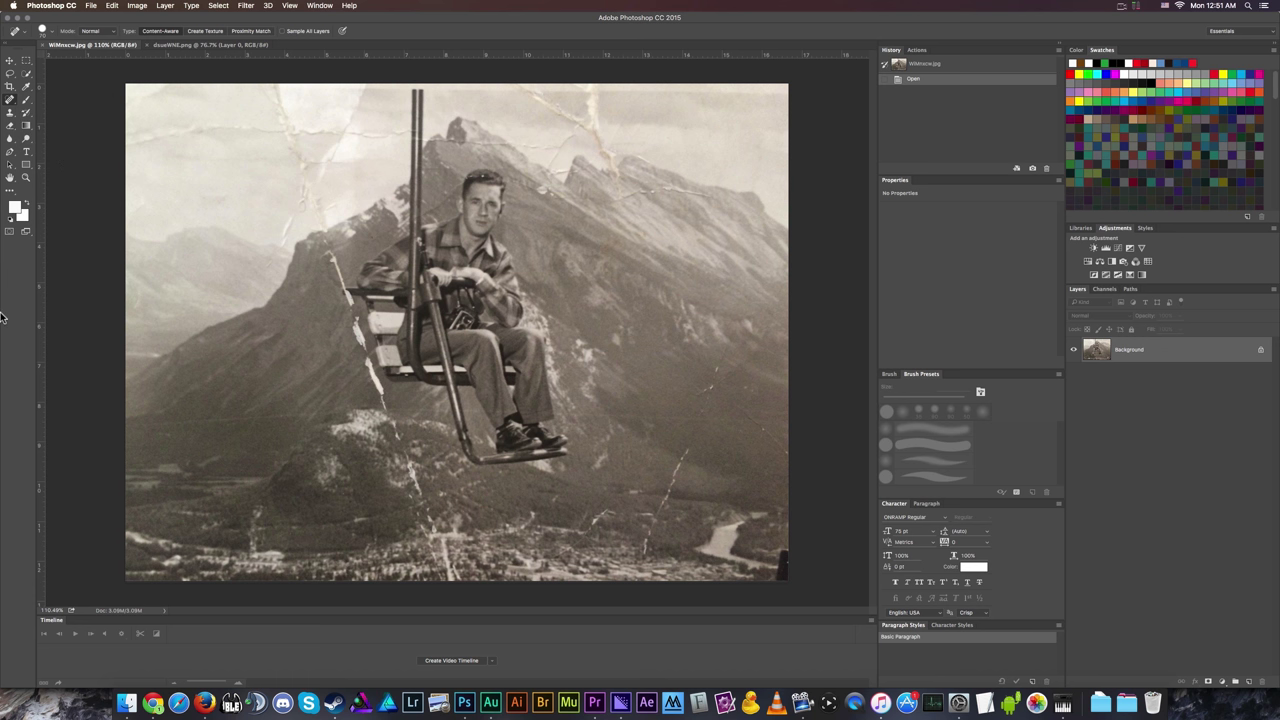
pyautogui.press('v')
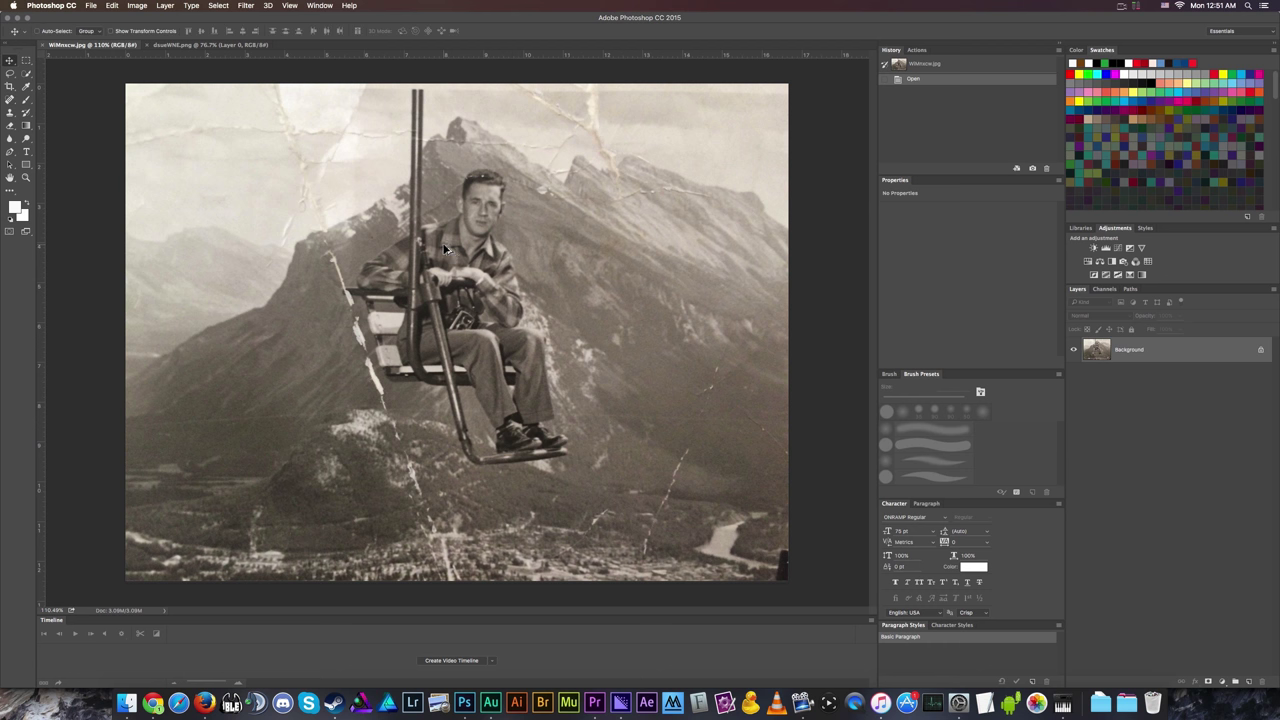
# Examine the man, the chairlift and the white tears in the old photo up close and at full view.
pyautogui.scroll(5, 459, 338)
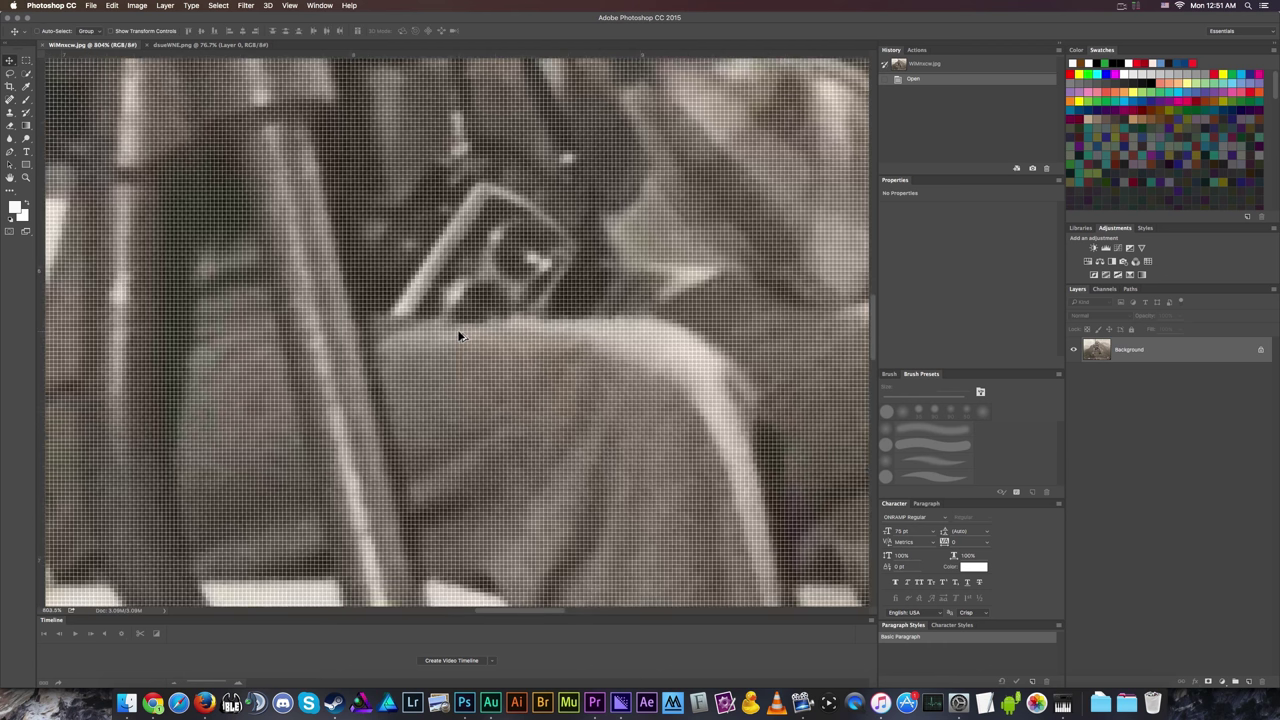
pyautogui.scroll(-2, 459, 338)
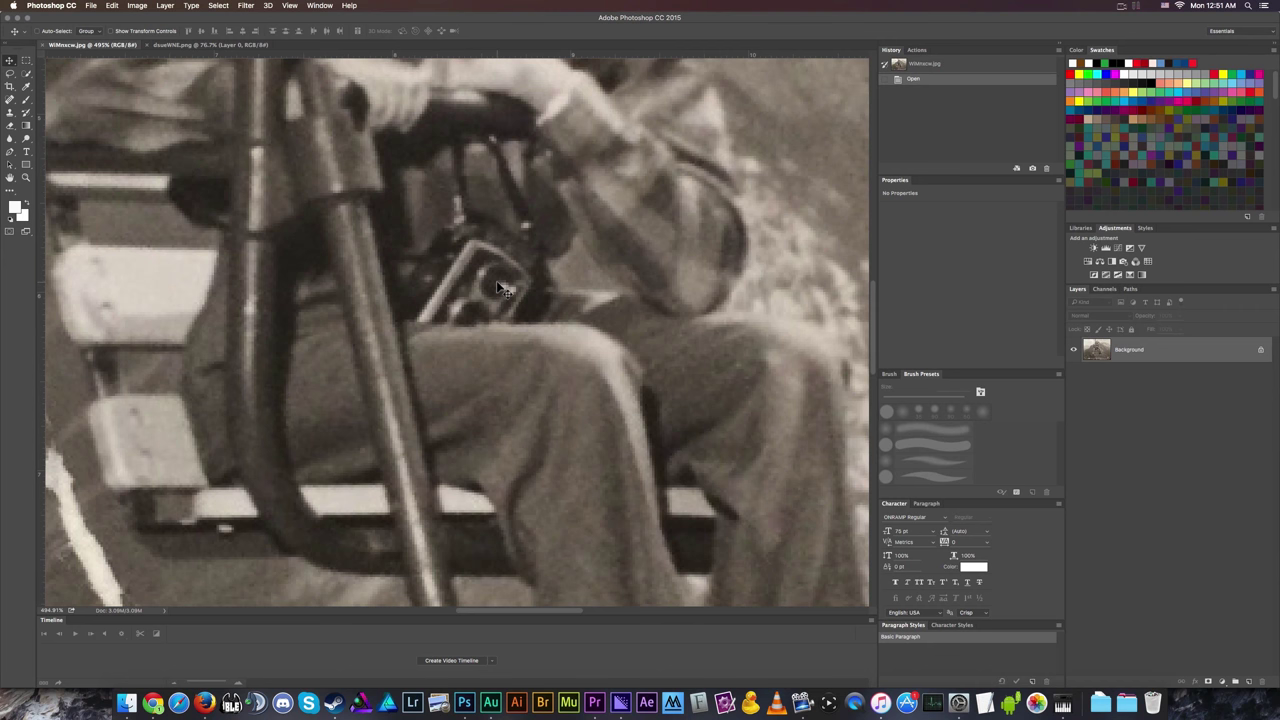
pyautogui.scroll(-4, 465, 310)
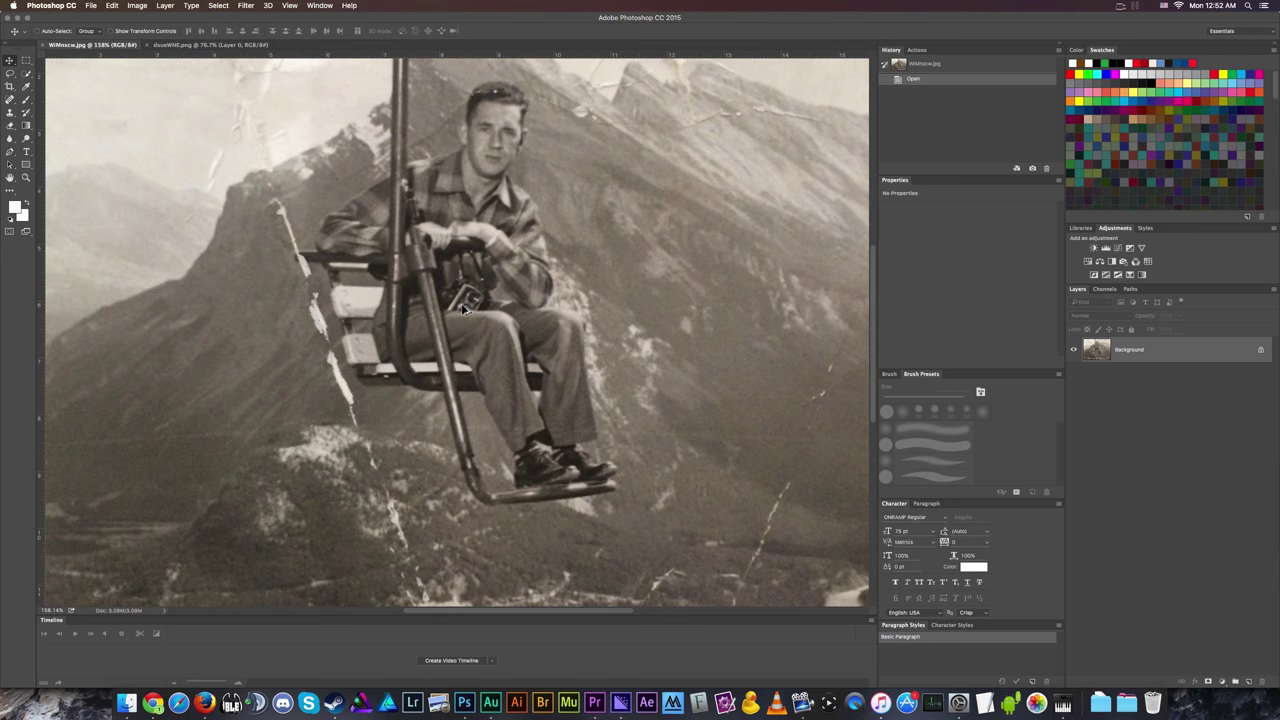
pyautogui.scroll(-5, 309, 314)
pyautogui.scroll(5, 309, 314)
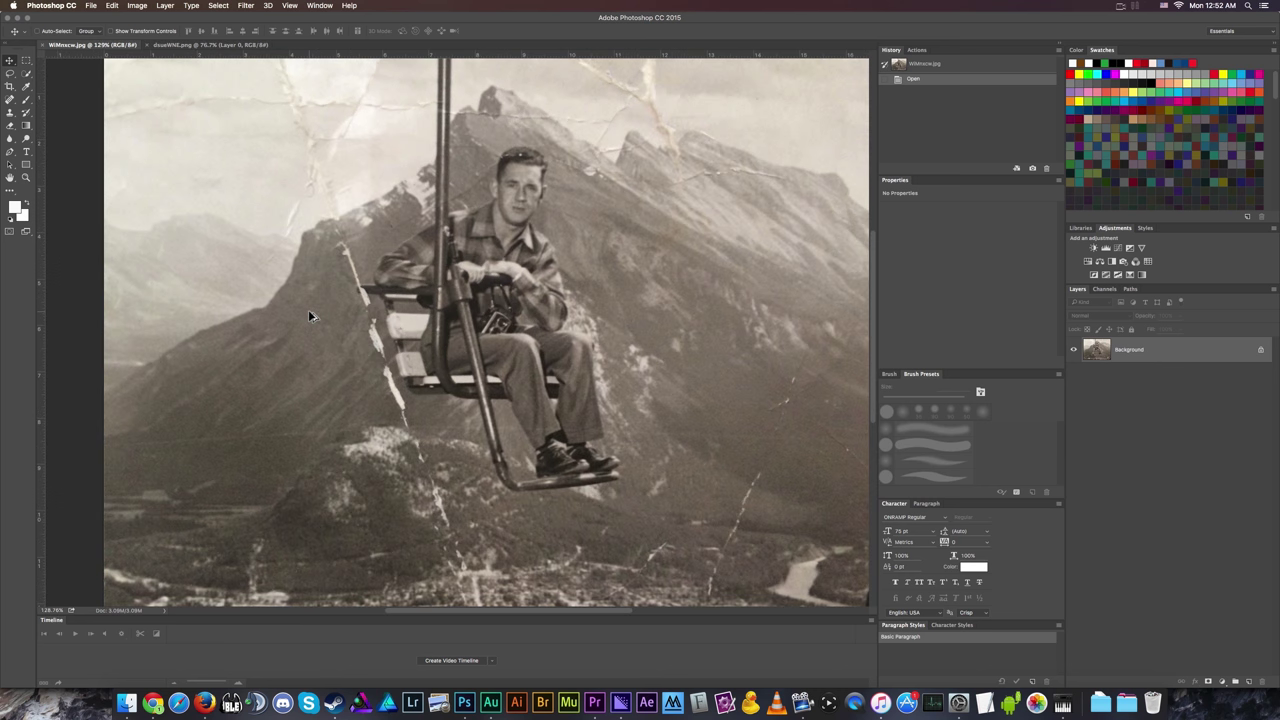
pyautogui.scroll(-1, 309, 316)
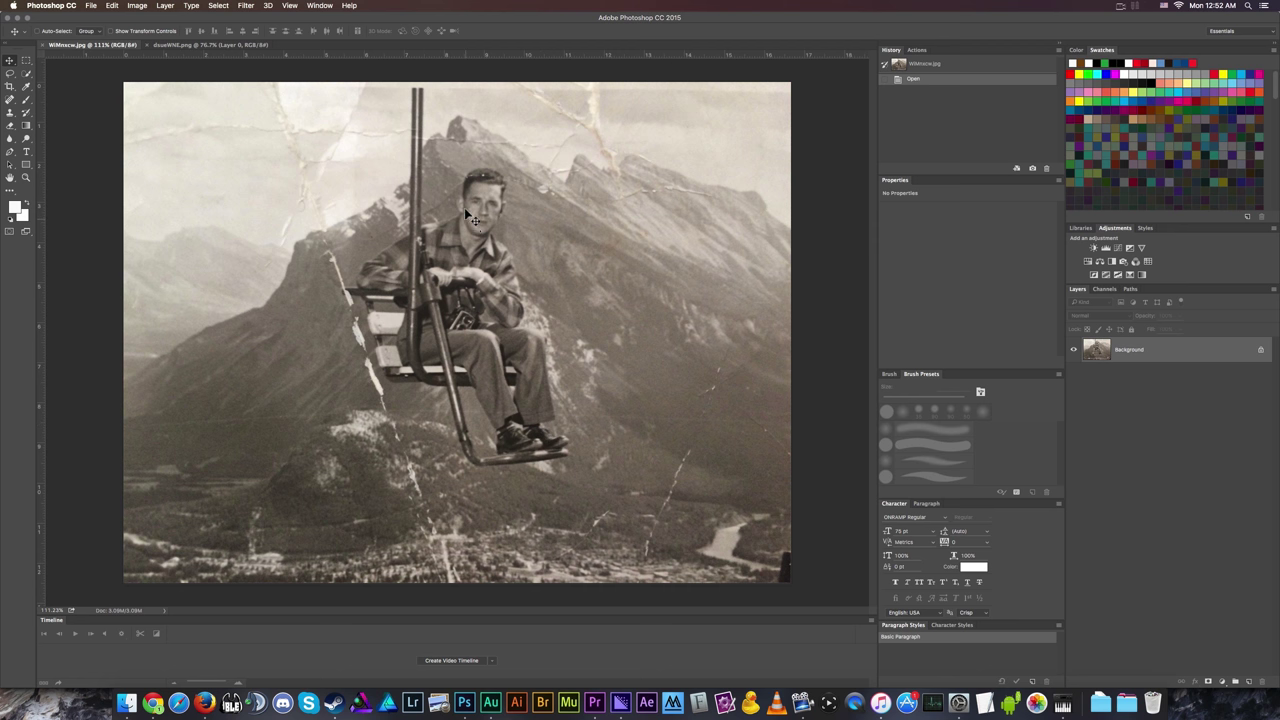
pyautogui.scroll(5, 476, 230)
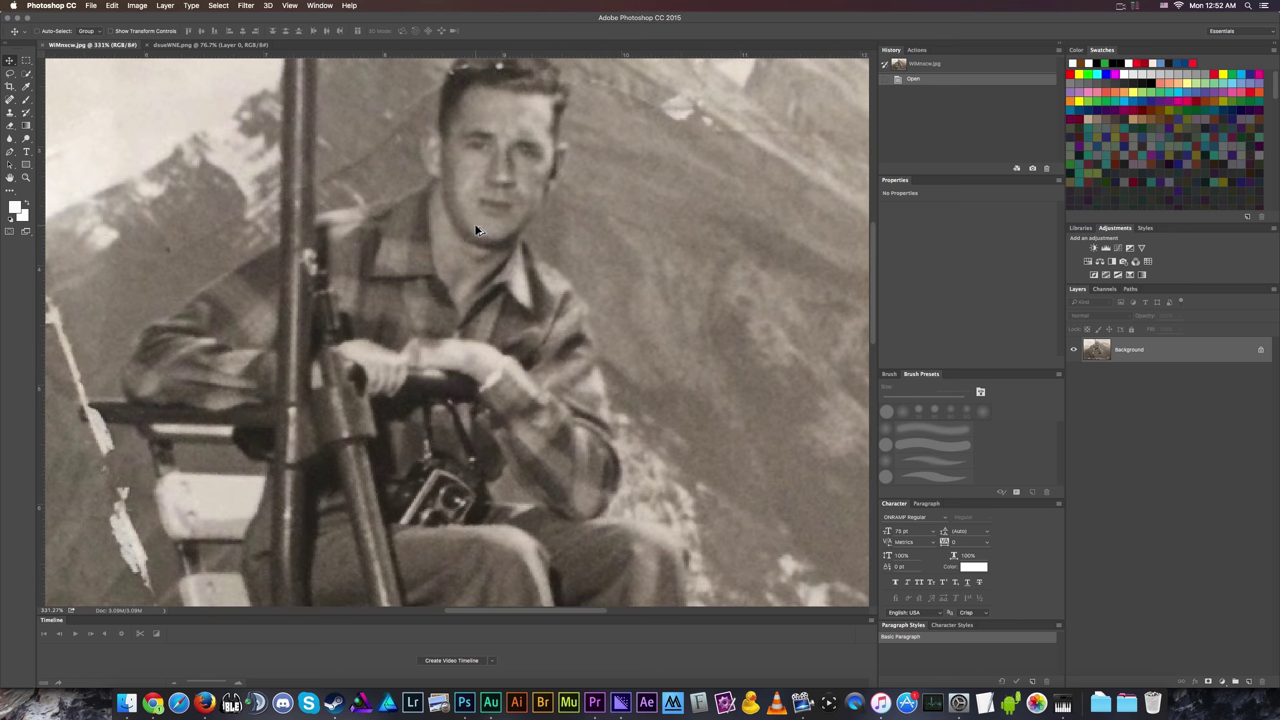
pyautogui.scroll(-5, 476, 230)
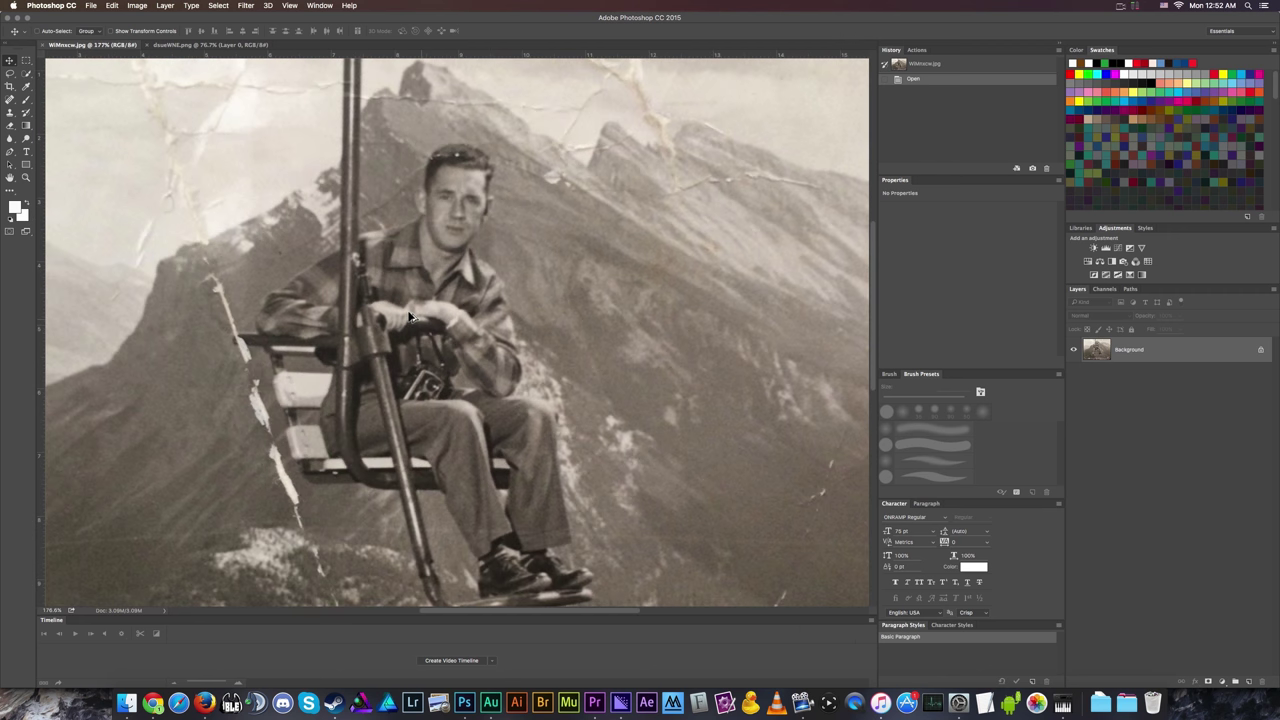
pyautogui.scroll(-6, 242, 388)
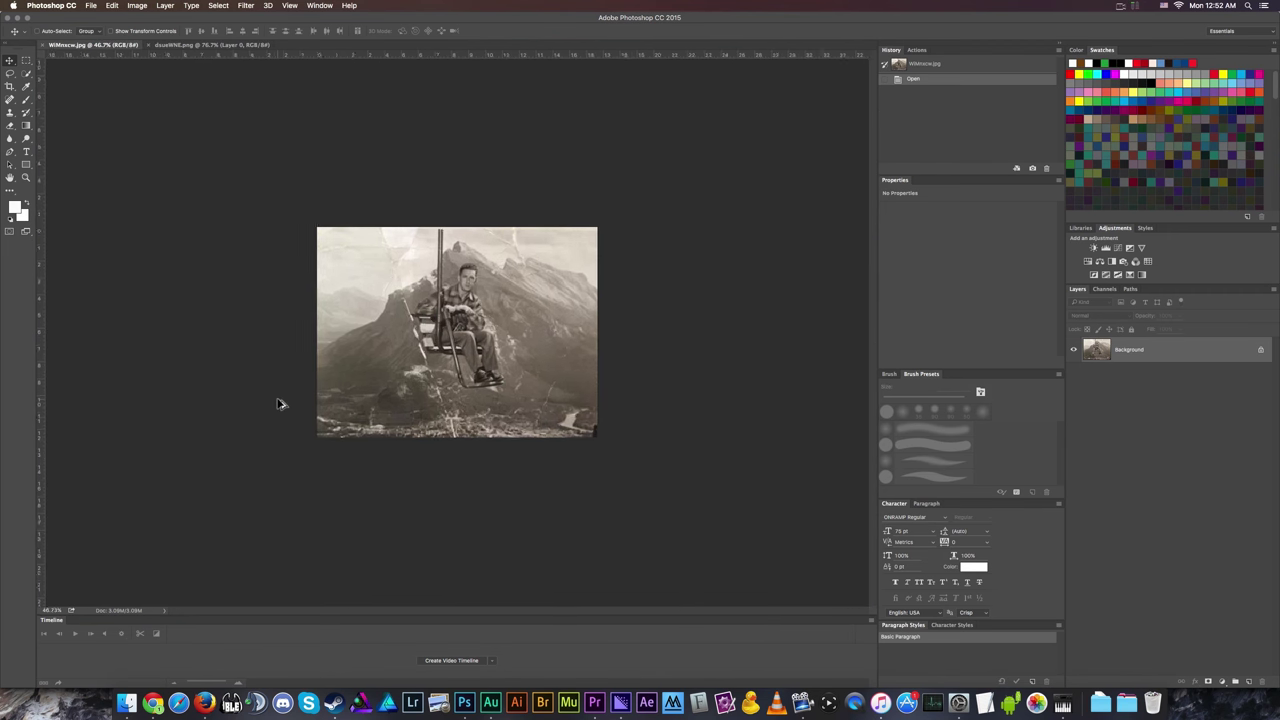
pyautogui.scroll(5, 200, 410)
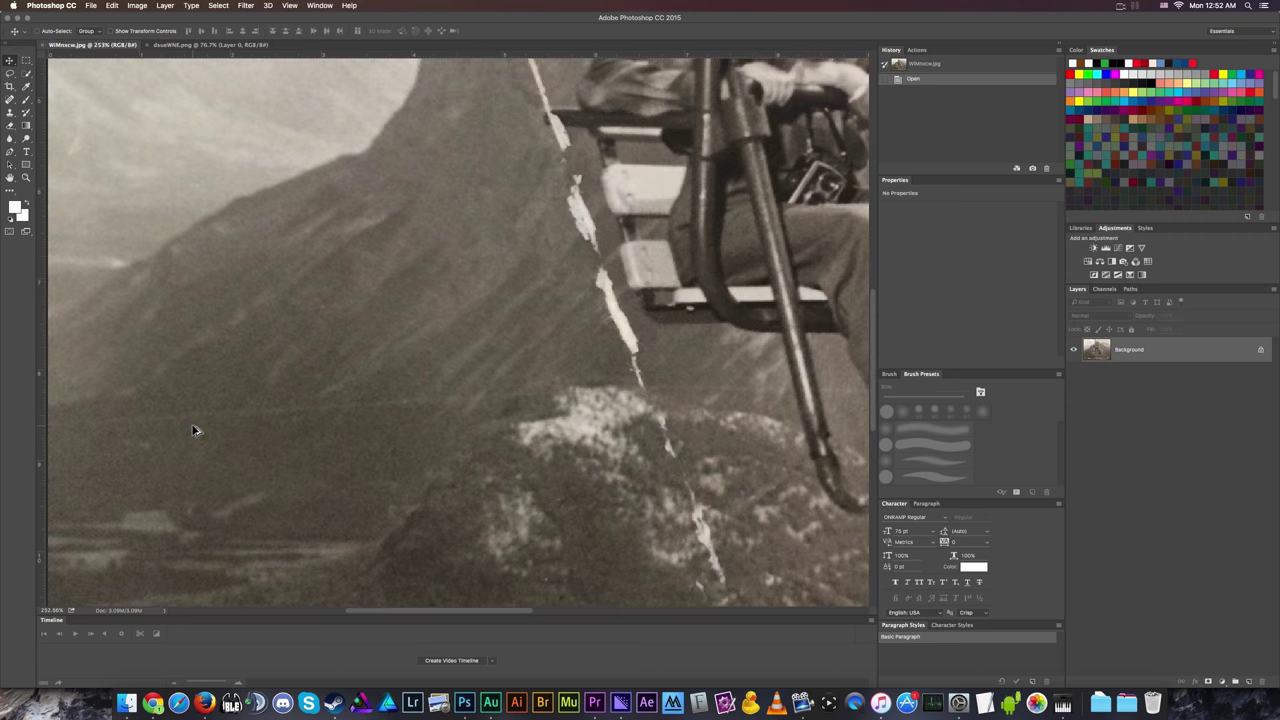
pyautogui.scroll(-2, 195, 430)
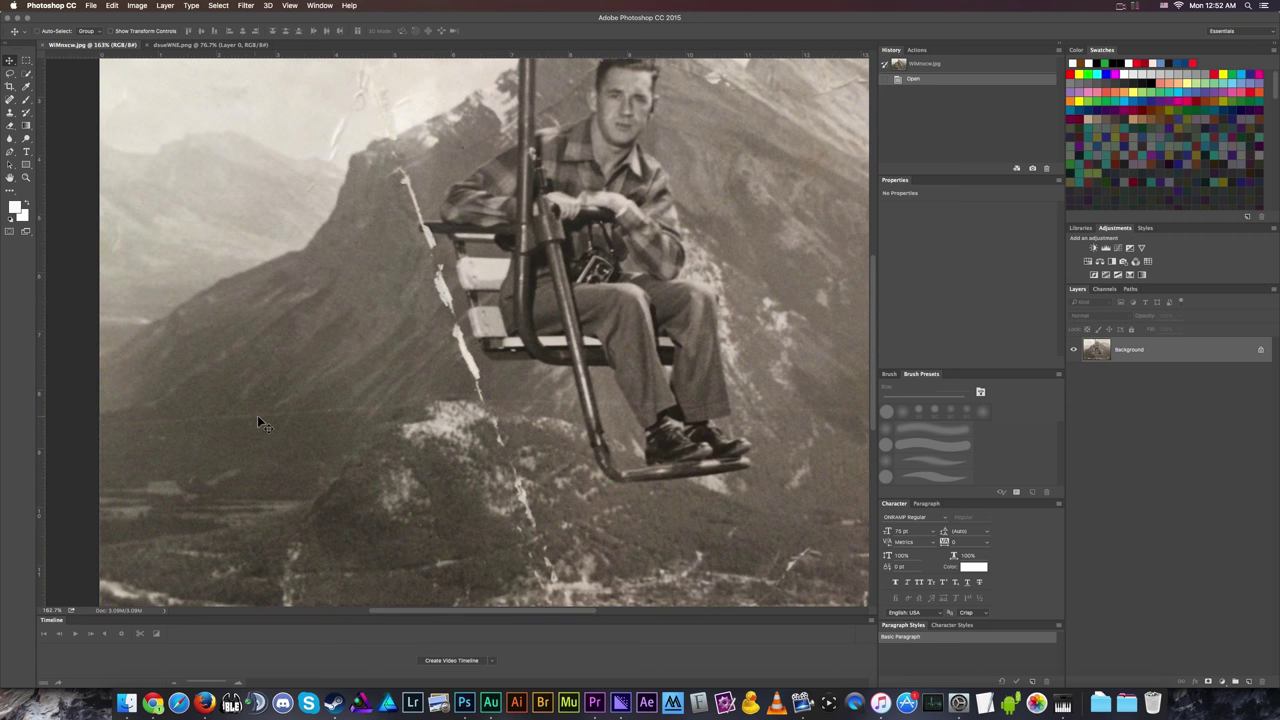
pyautogui.scroll(-2, 379, 412)
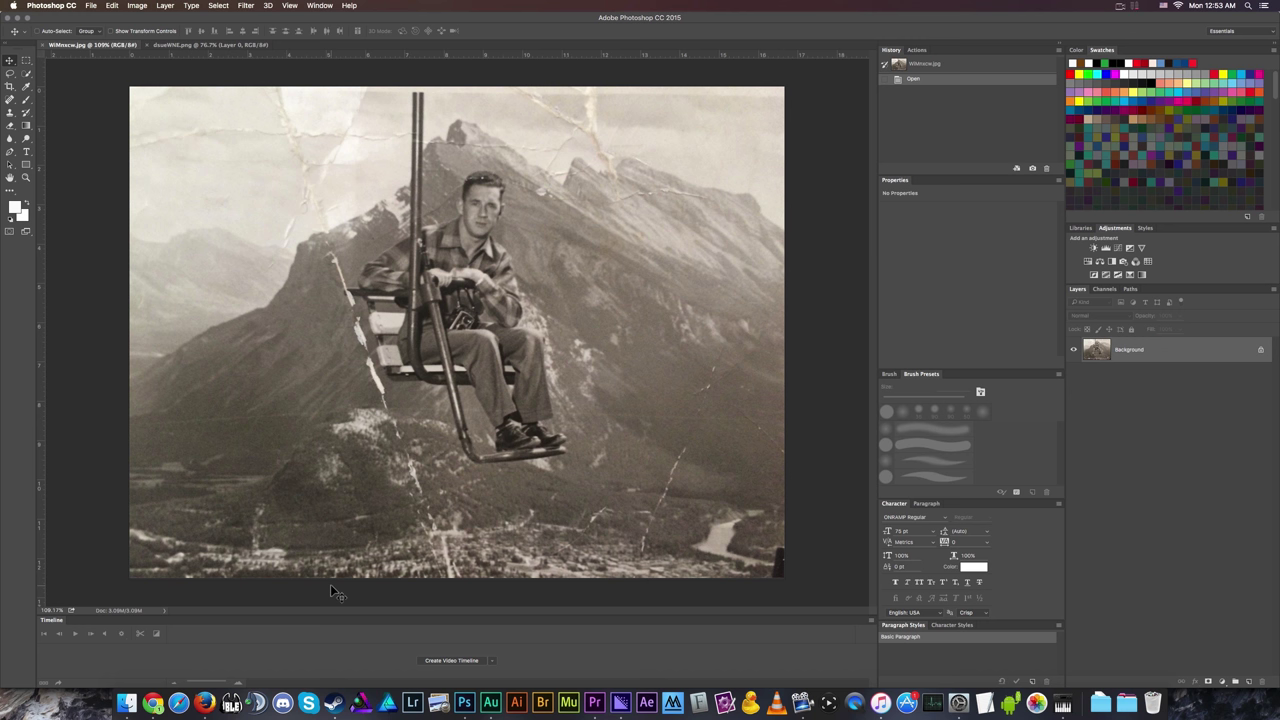
# Check the photo's pixel dimensions and resolution in the Image Size settings, leaving them without applying changes.
pyautogui.click(136, 6)
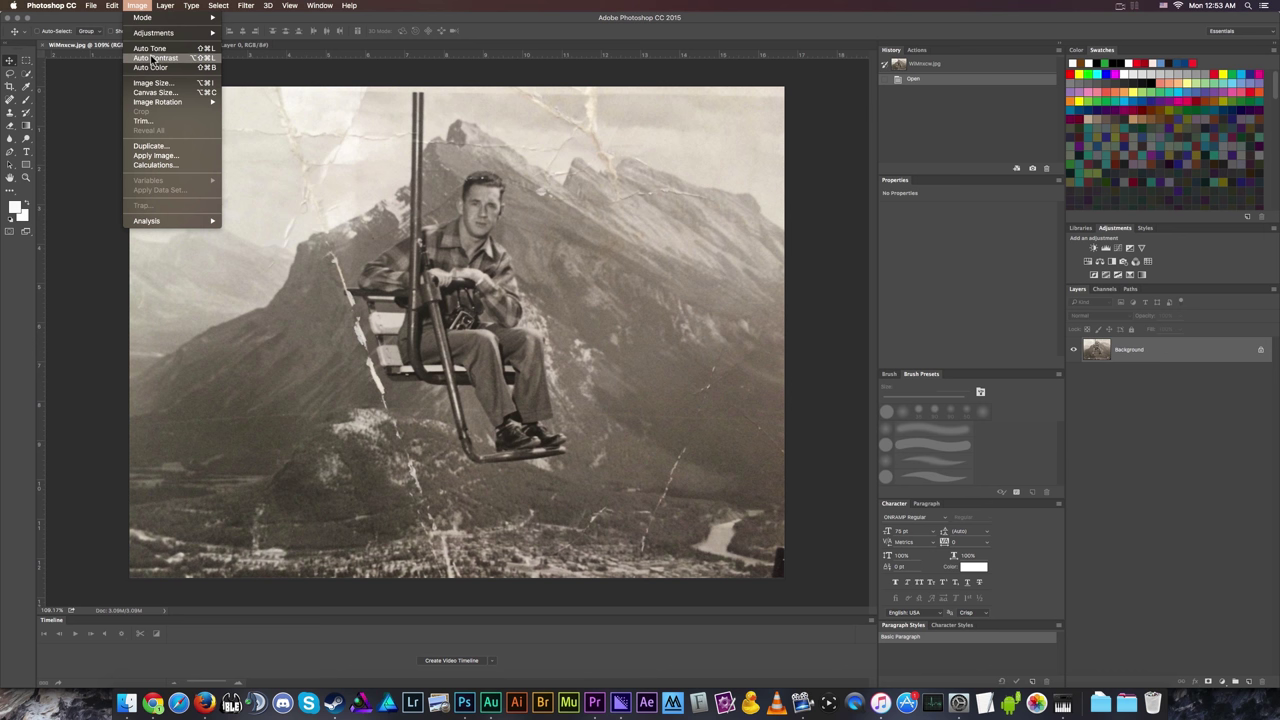
pyautogui.click(152, 82)
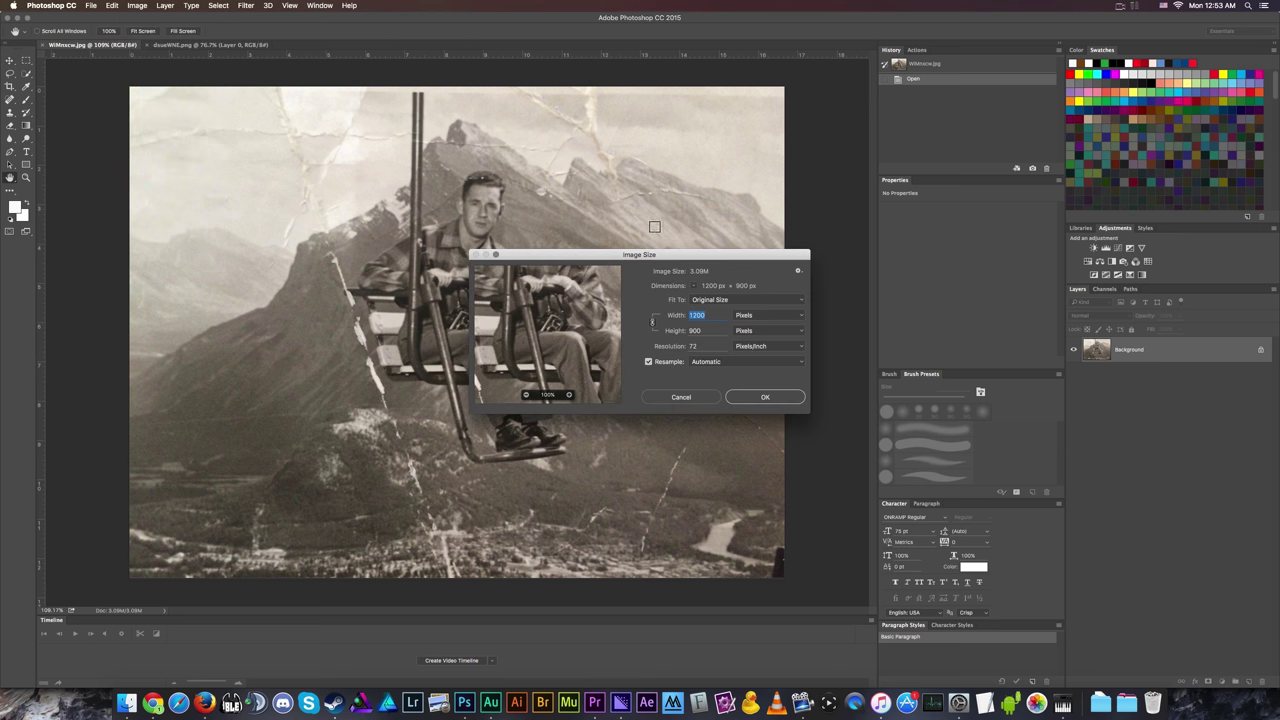
pyautogui.moveTo(705, 259); pyautogui.dragTo(840, 263)
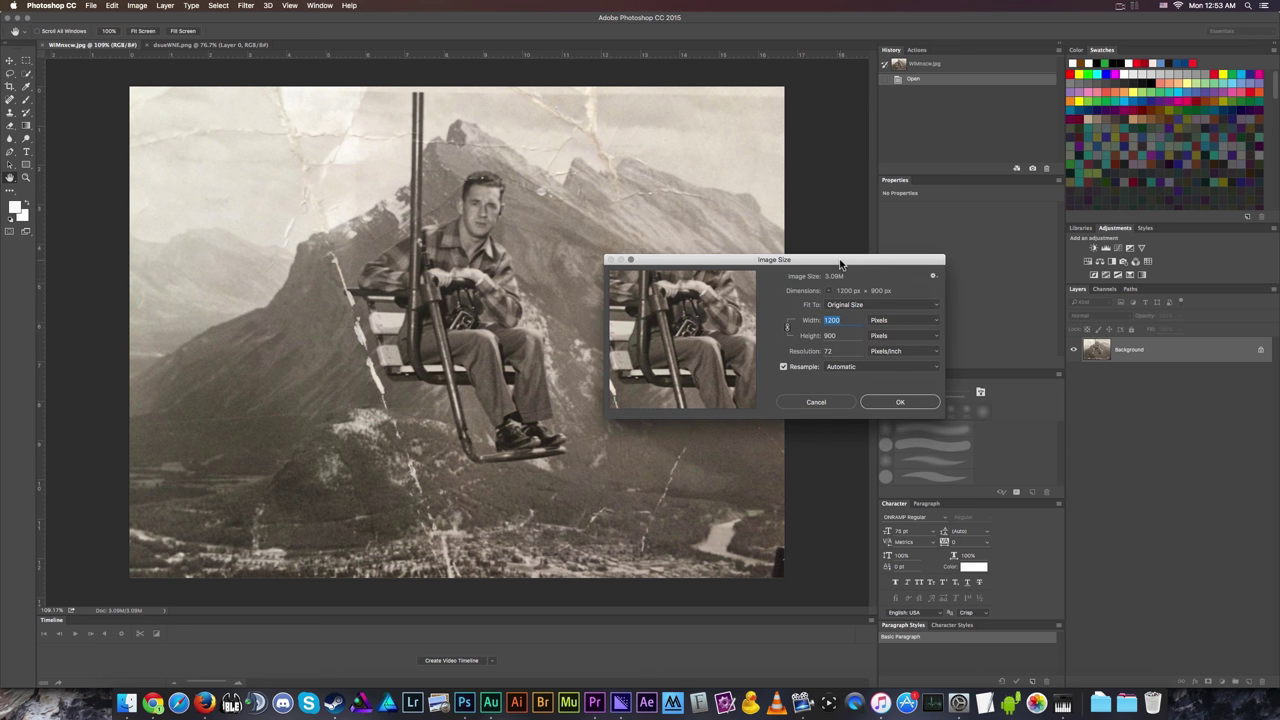
pyautogui.doubleClick(836, 351)
pyautogui.click(849, 354)
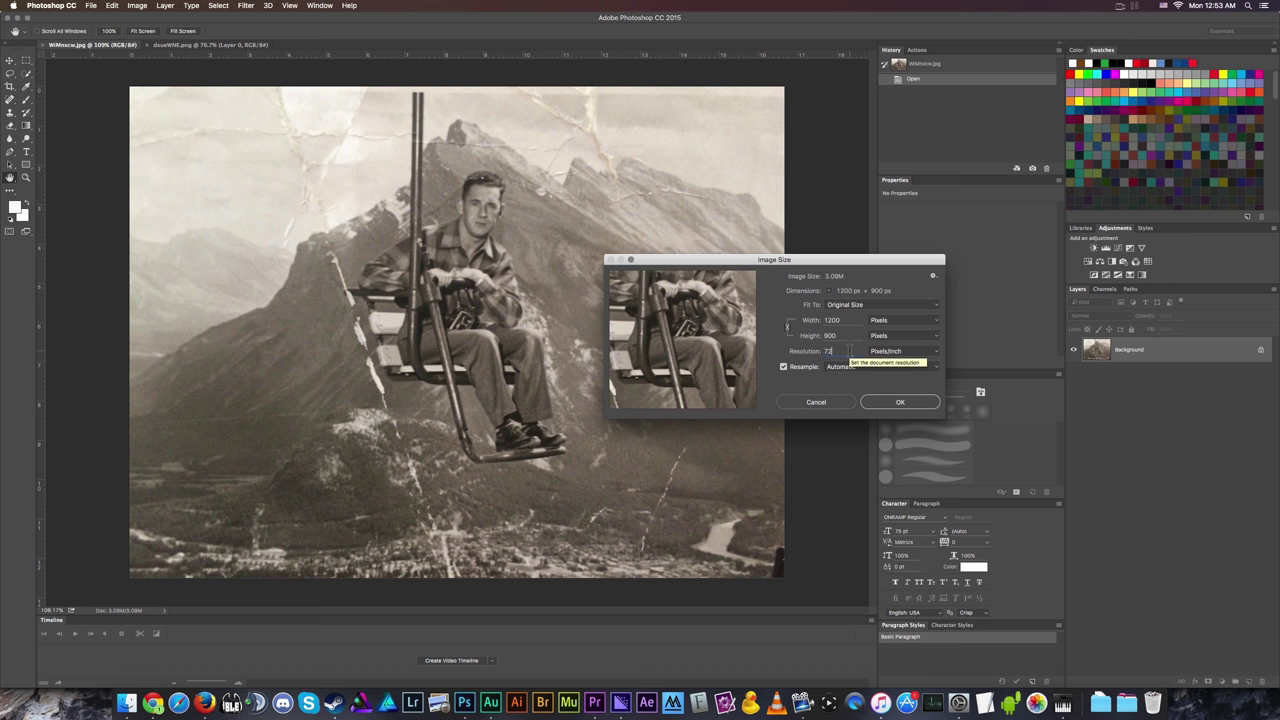
pyautogui.moveTo(849, 353); pyautogui.dragTo(806, 351)
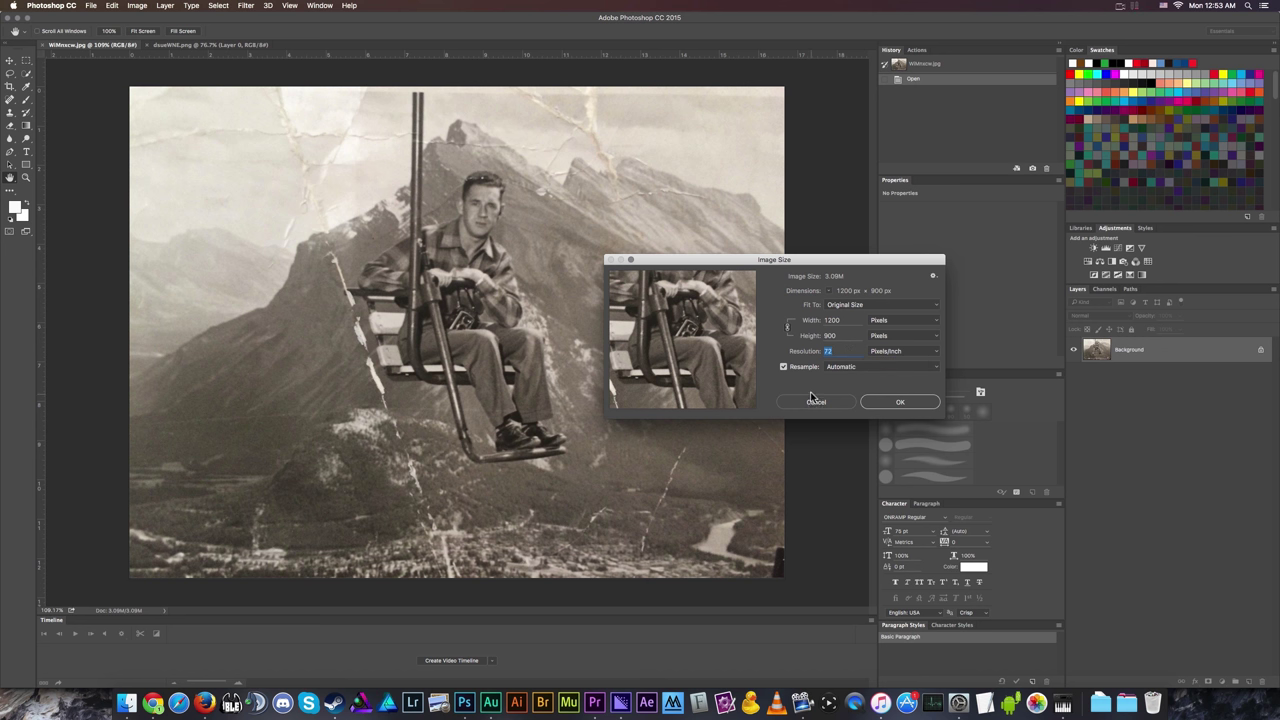
pyautogui.moveTo(908, 264); pyautogui.dragTo(910, 292)
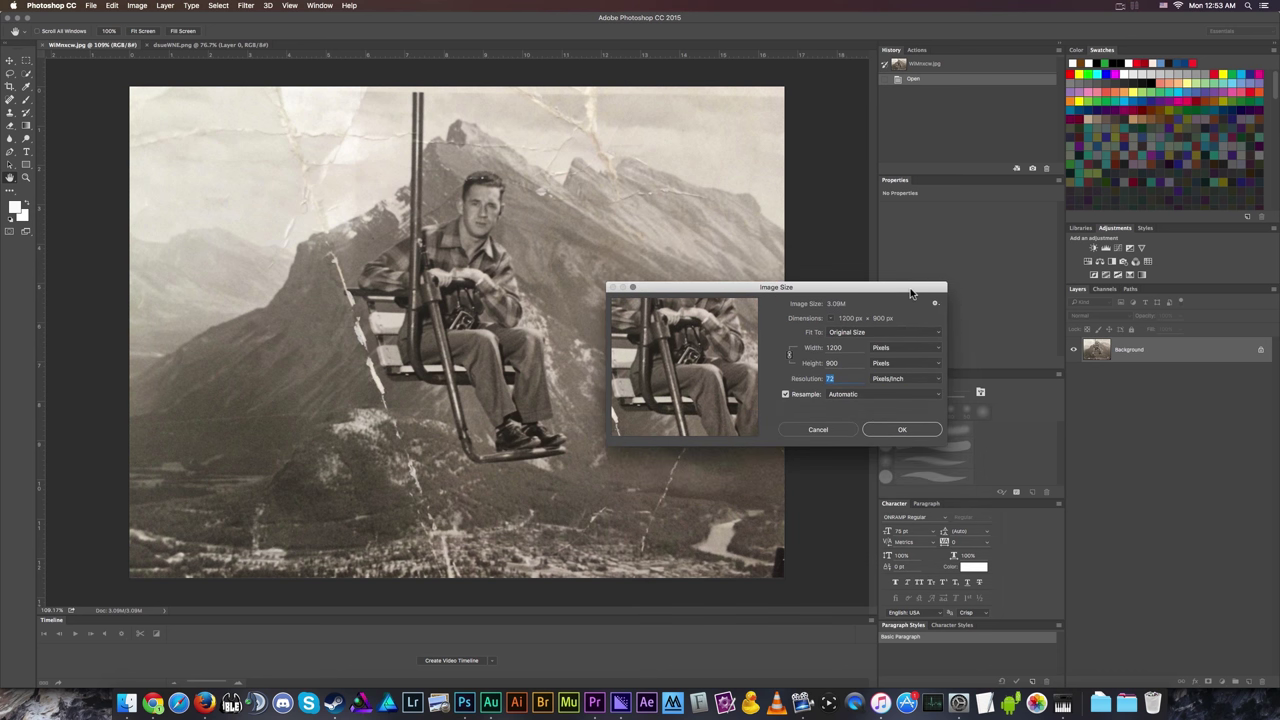
pyautogui.moveTo(910, 293); pyautogui.dragTo(875, 185)
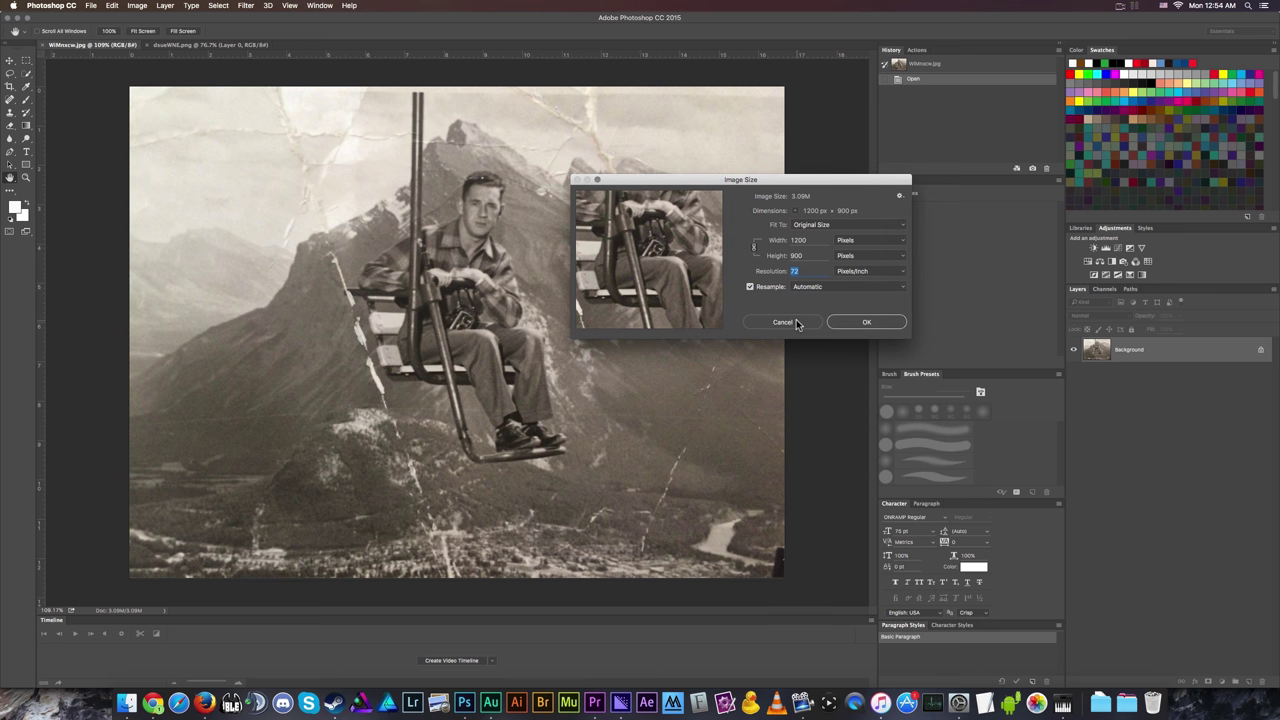
pyautogui.click(783, 322)
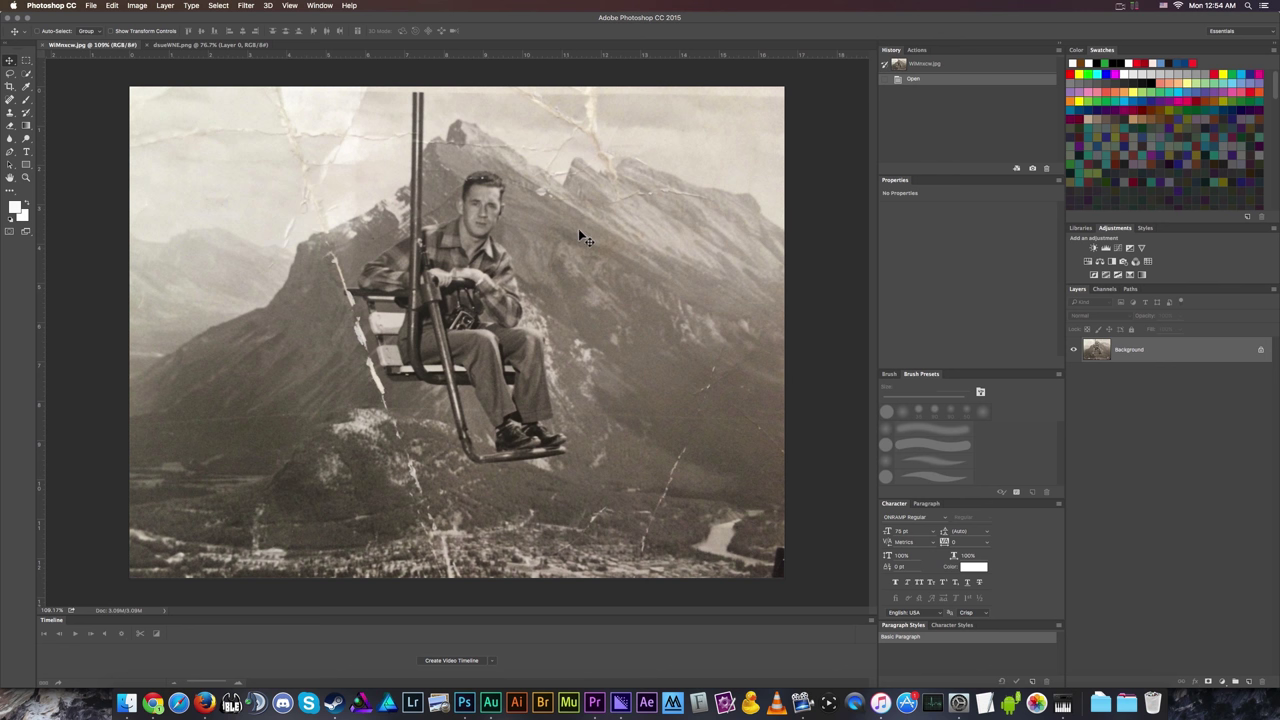
# Activate the Spot Healing Brush in Content-Aware mode and reduce its brush size to 20.
pyautogui.scroll(-4, 426, 275)
pyautogui.scroll(3, 315, 453)
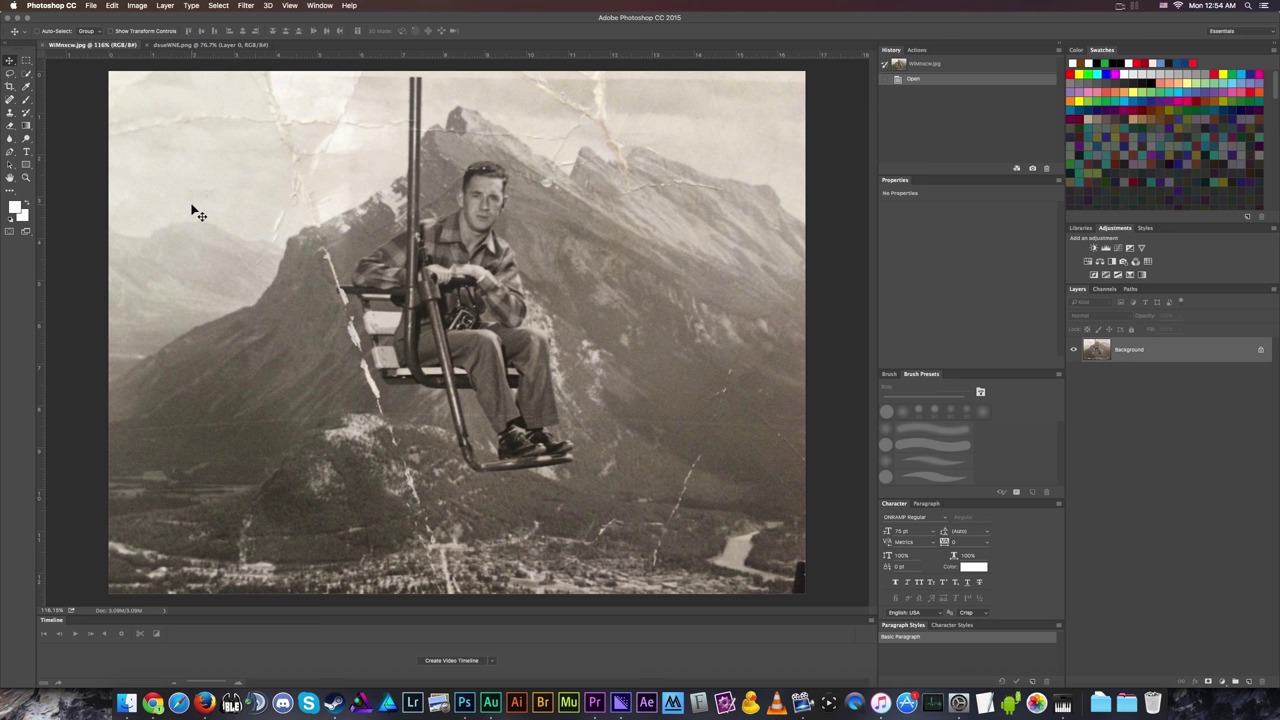
pyautogui.press('j')
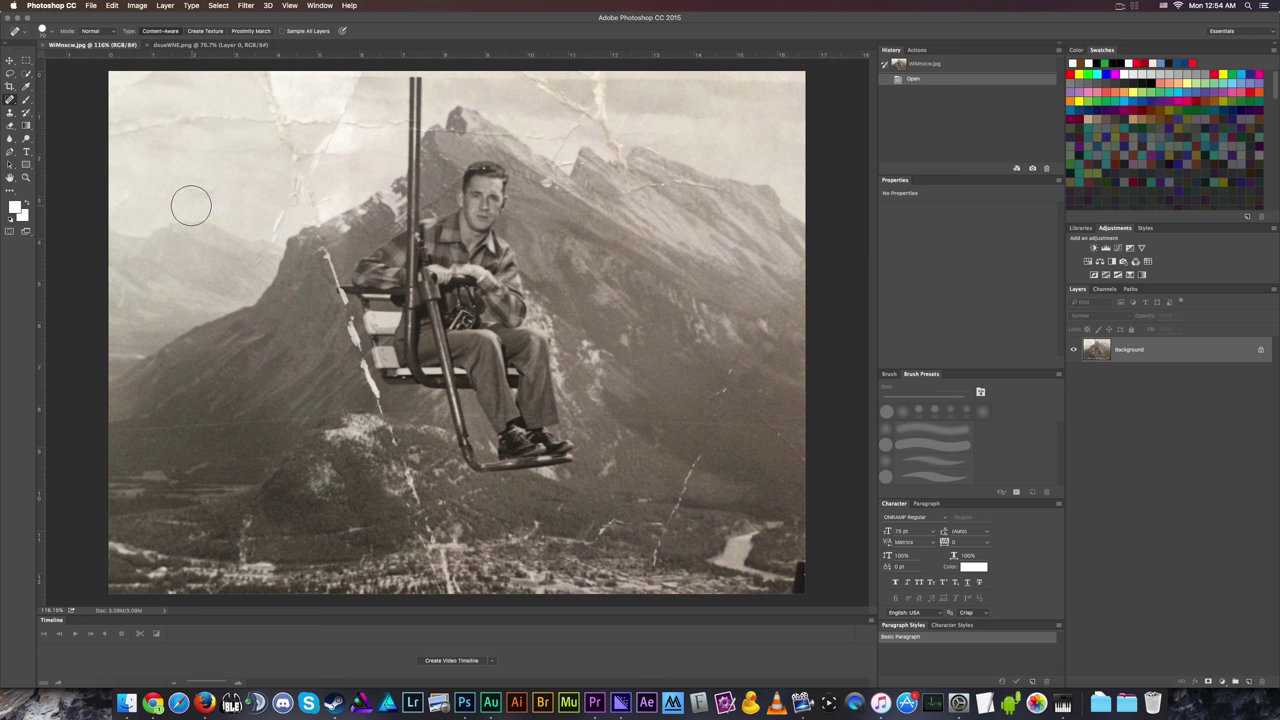
pyautogui.press('[')
pyautogui.press('[')
pyautogui.press('[')
pyautogui.click(10, 104)
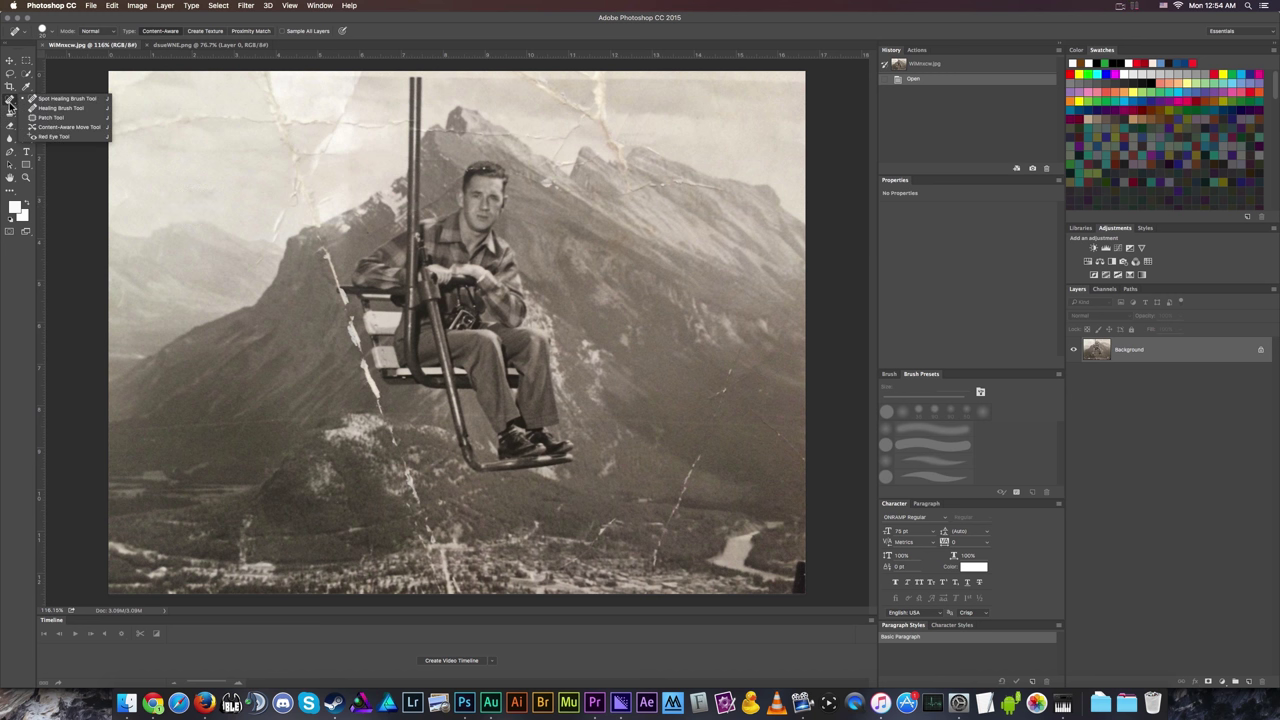
pyautogui.click(62, 98)
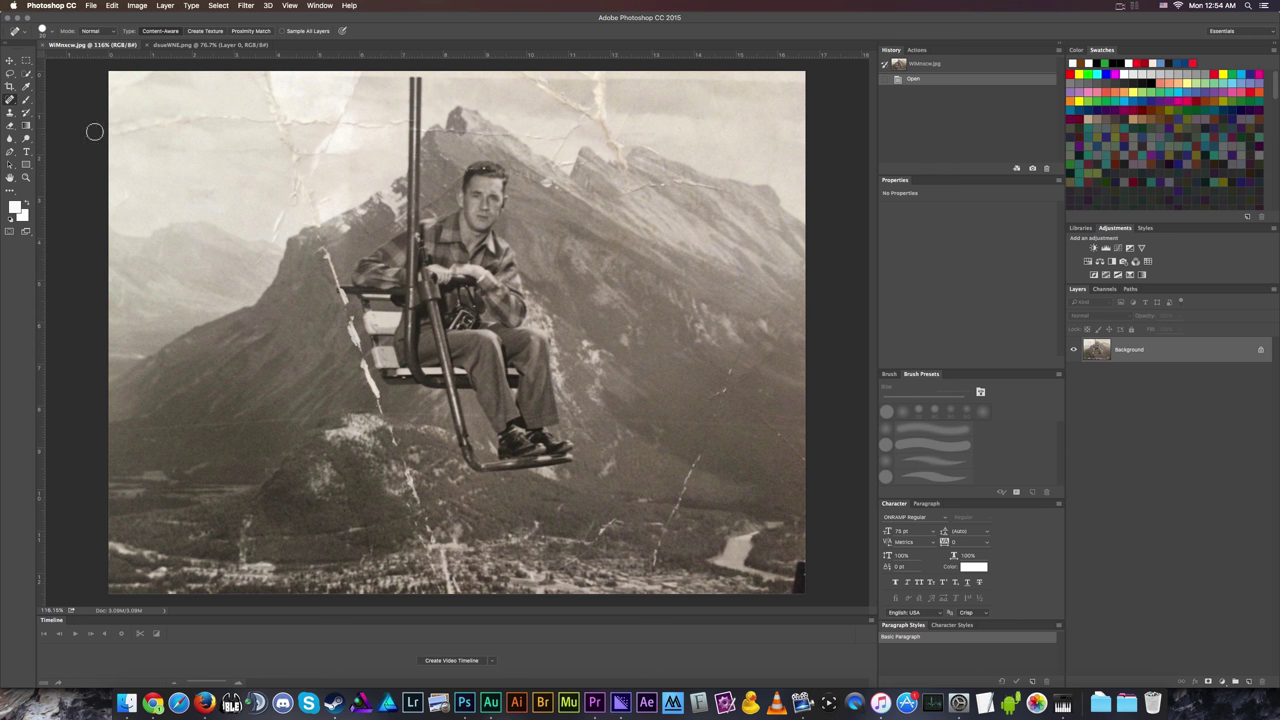
pyautogui.press('[')
# Try healing the middle section of the white tear beside the chair seat in one stroke, and undo it.
pyautogui.scroll(5, 120, 90)
pyautogui.scroll(-5, 120, 90)
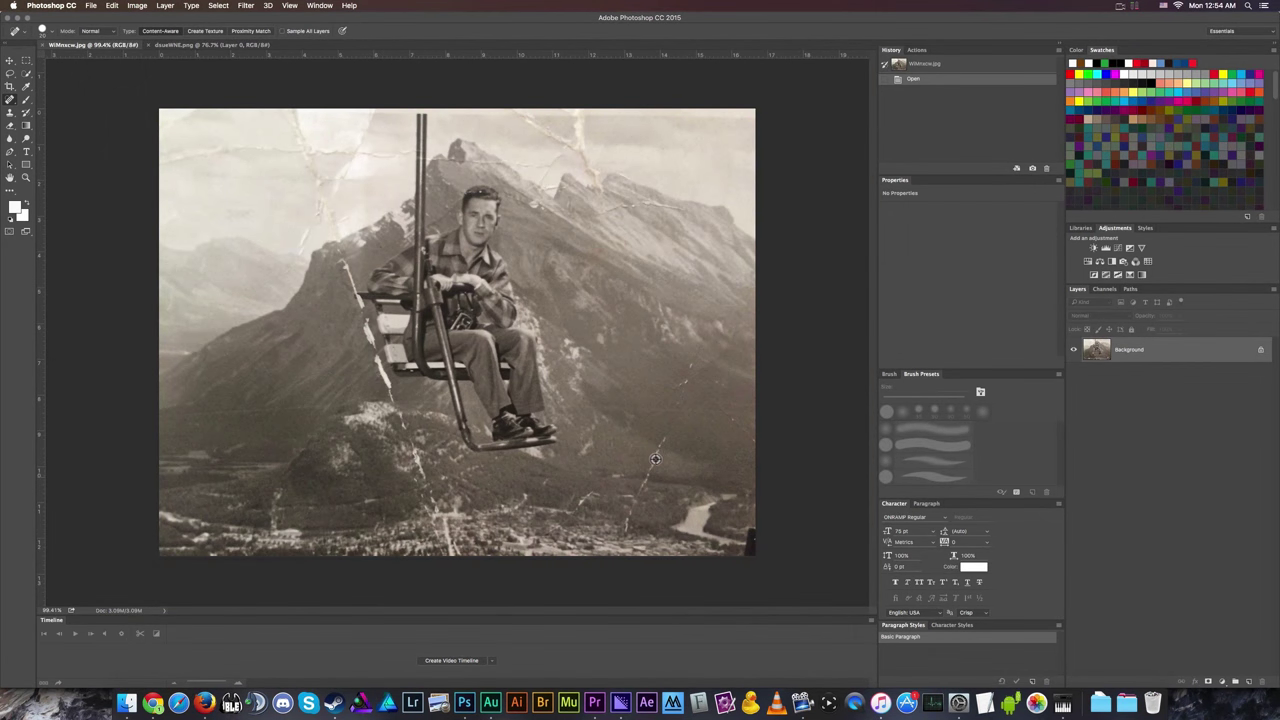
pyautogui.scroll(1, 711, 479)
pyautogui.scroll(3, 276, 298)
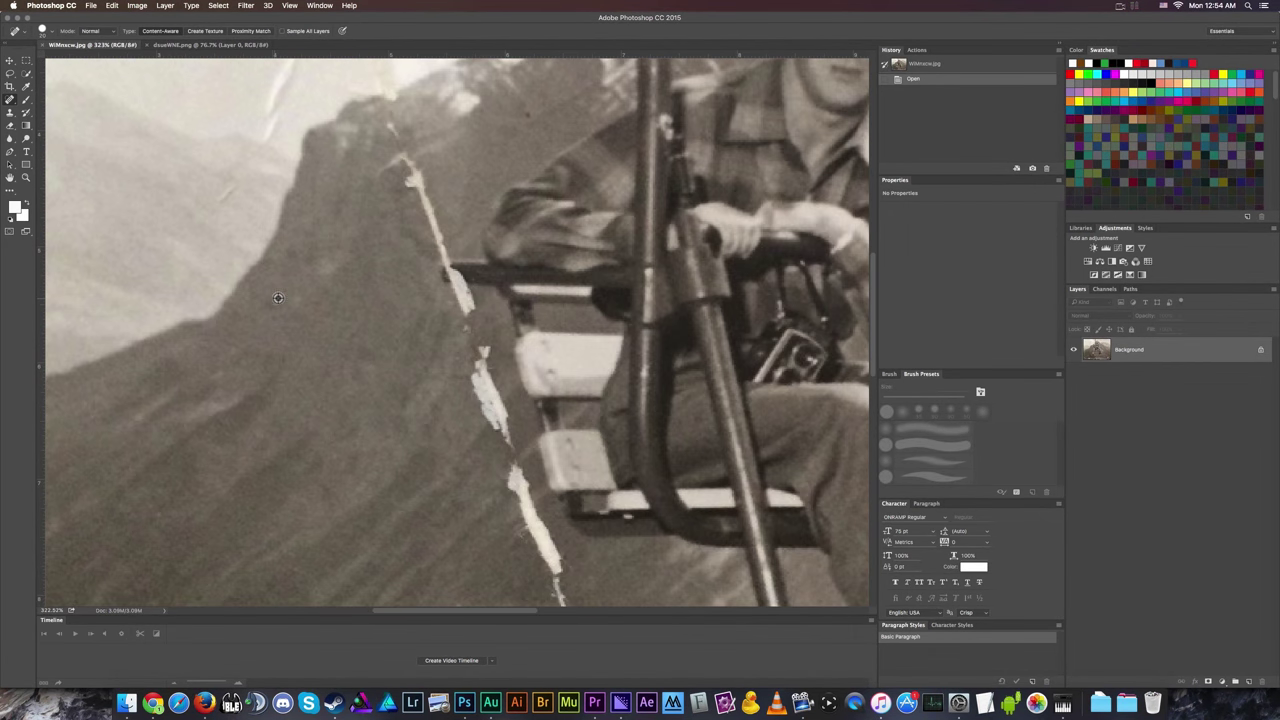
pyautogui.scroll(2, 409, 256)
pyautogui.scroll(-1, 409, 256)
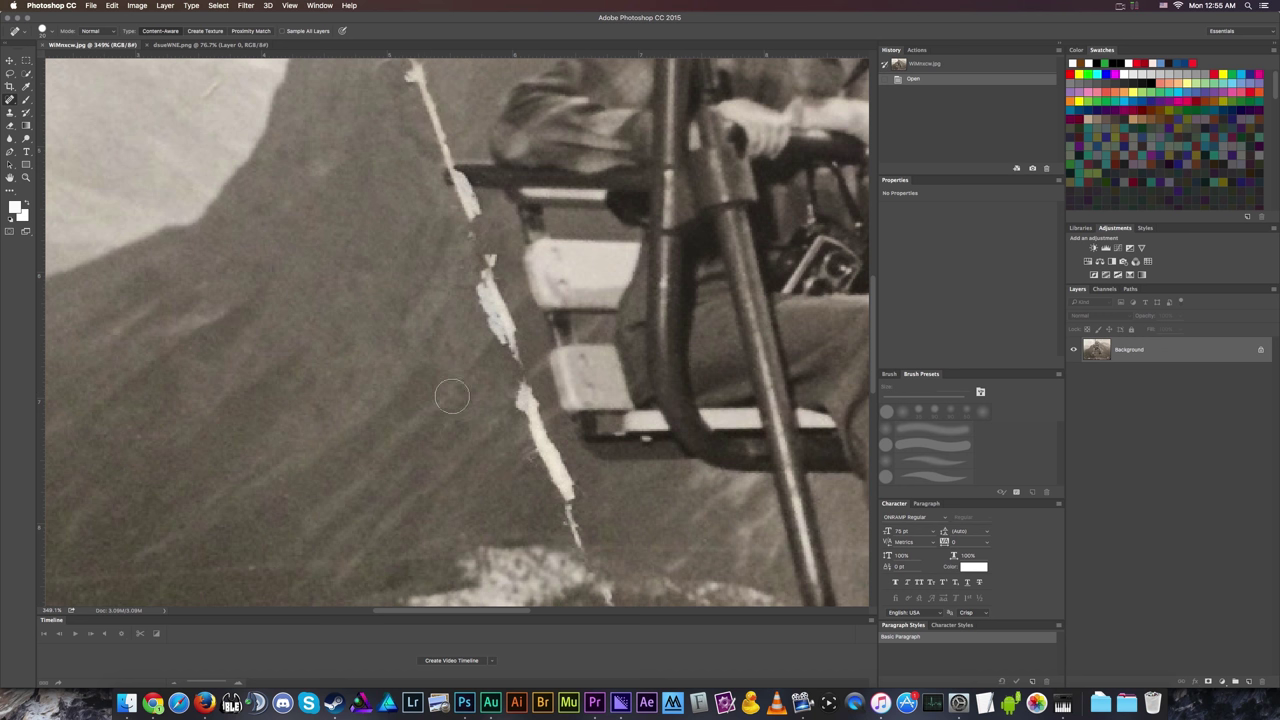
pyautogui.moveTo(487, 250); pyautogui.dragTo(520, 362)
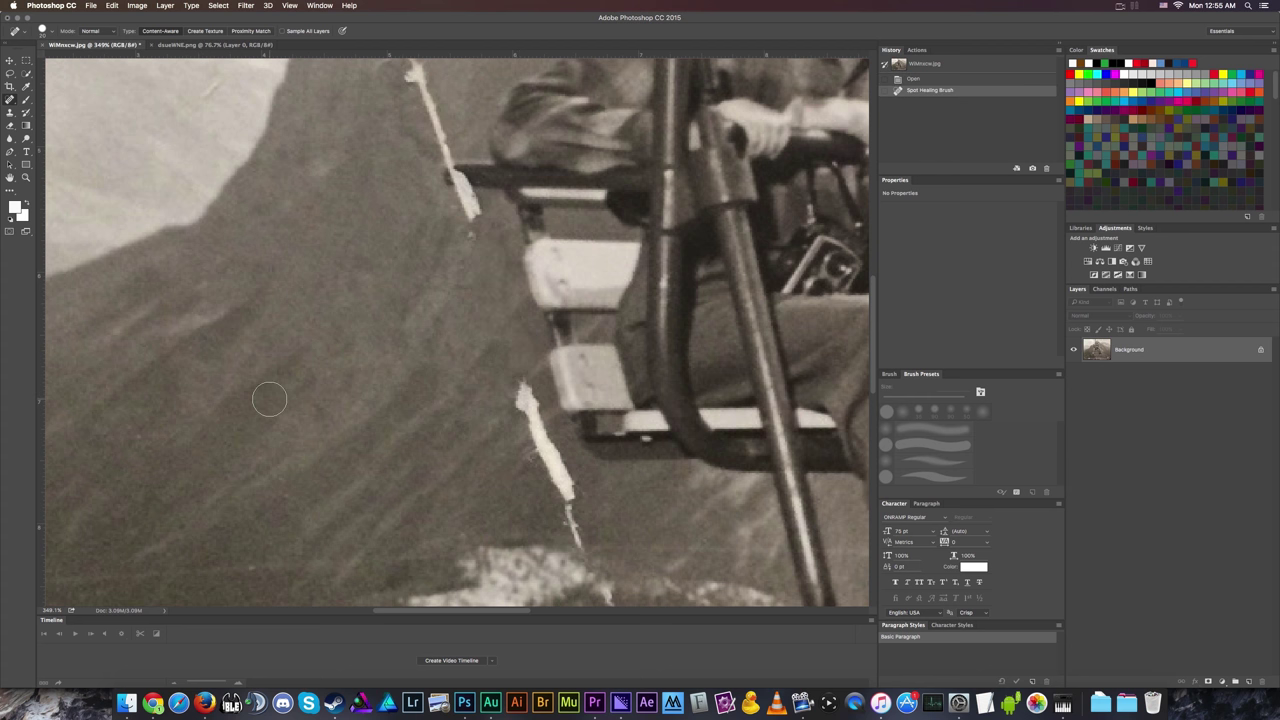
pyautogui.scroll(-5, 400, 289)
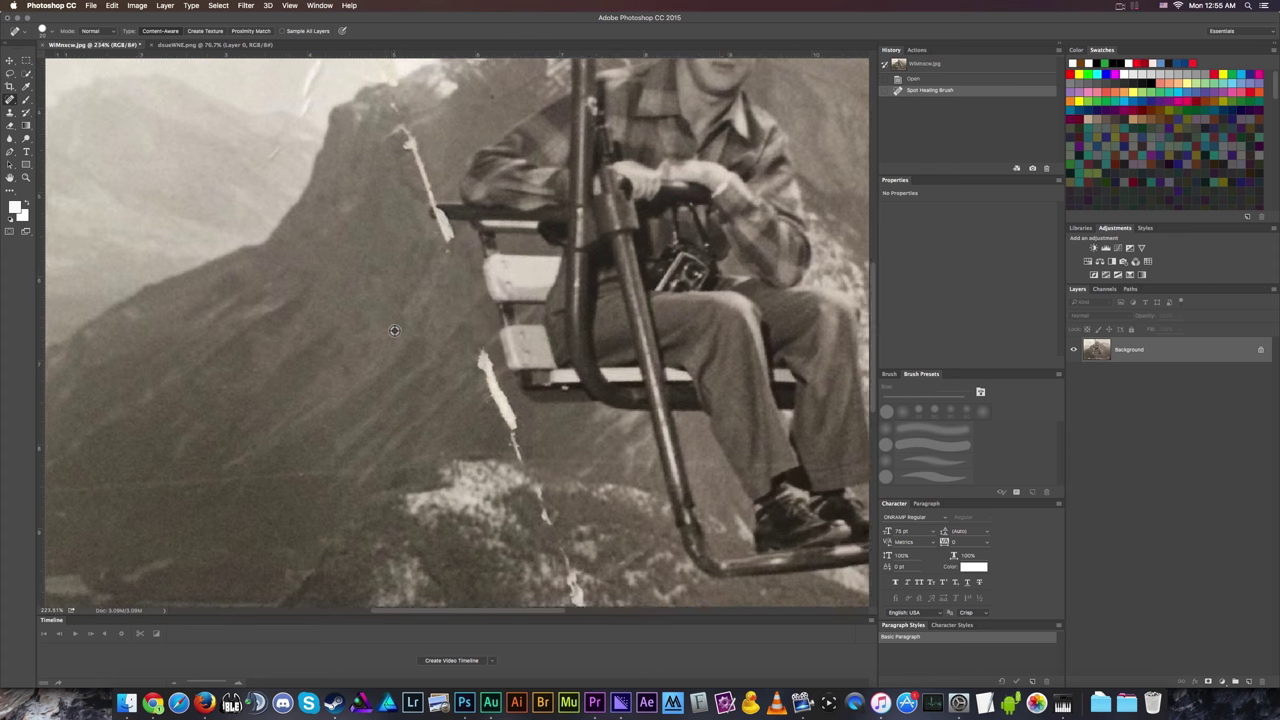
pyautogui.scroll(5, 394, 330)
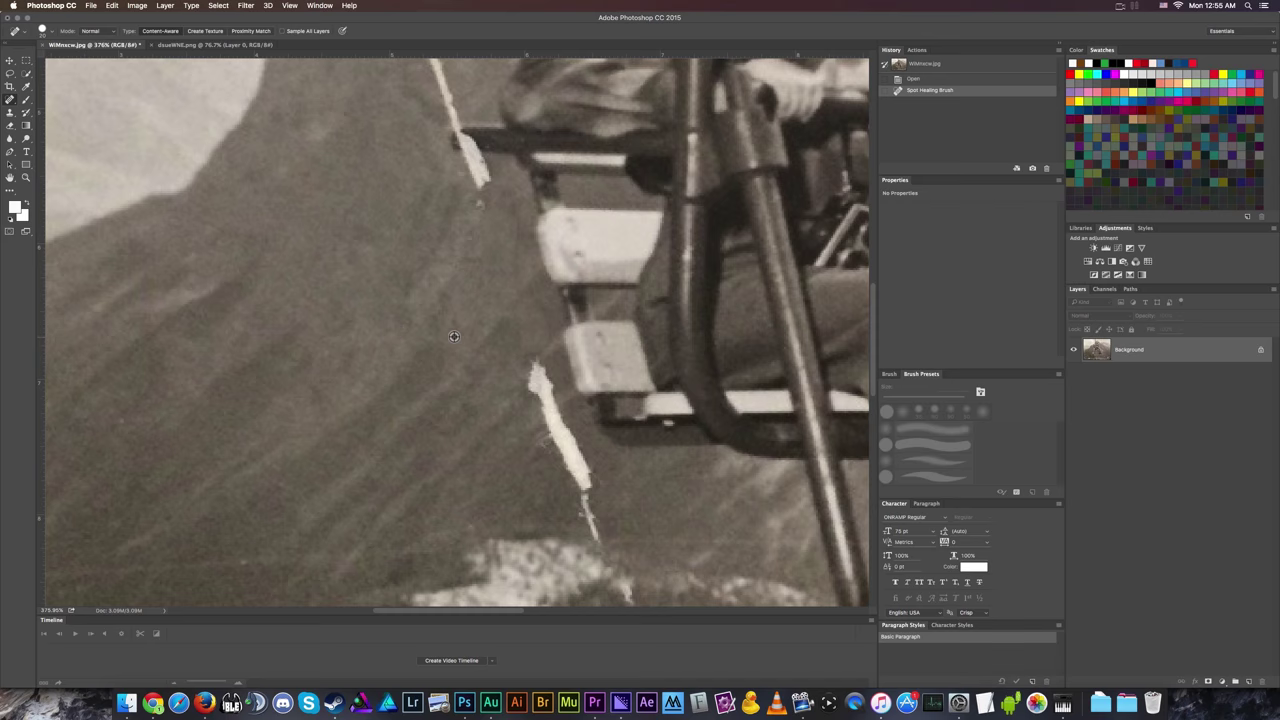
pyautogui.scroll(4, 455, 337)
pyautogui.scroll(-3, 455, 337)
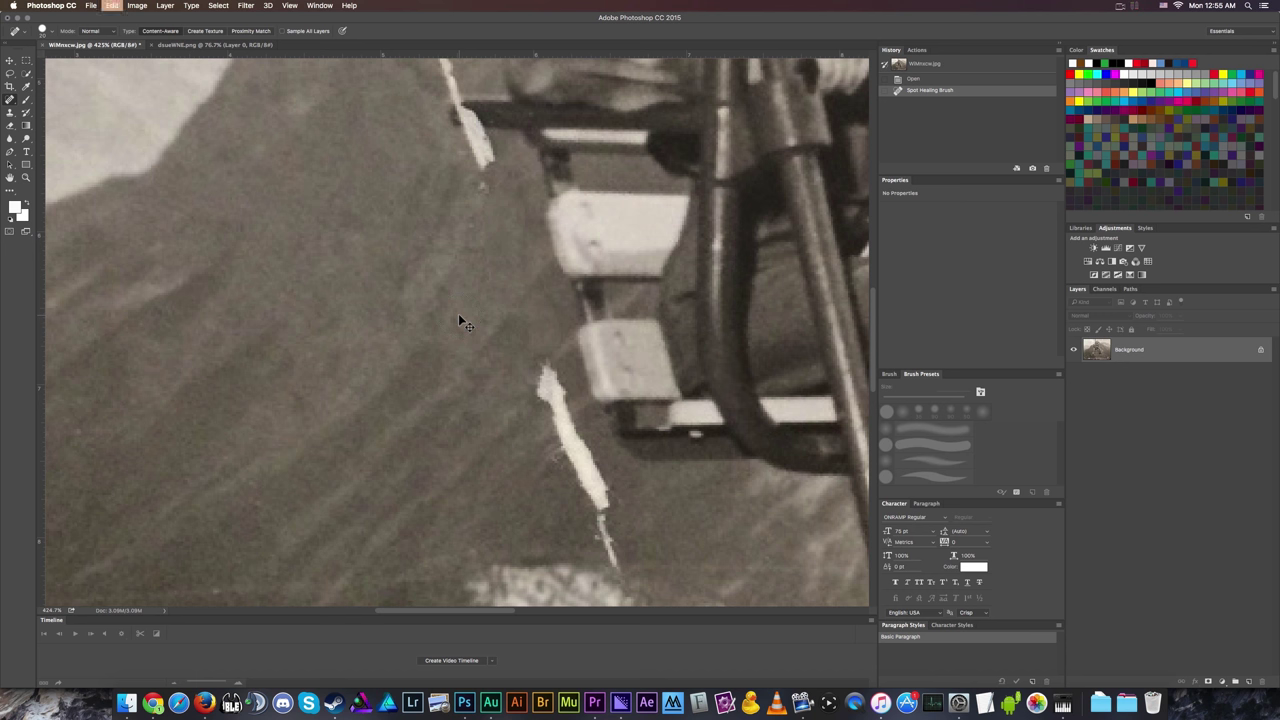
pyautogui.press('super+z')
# Reduce the healing brush size to 15 and heal the small white speck between the upper and middle tear sections beside the chair.
pyautogui.press('[')
pyautogui.press('[')
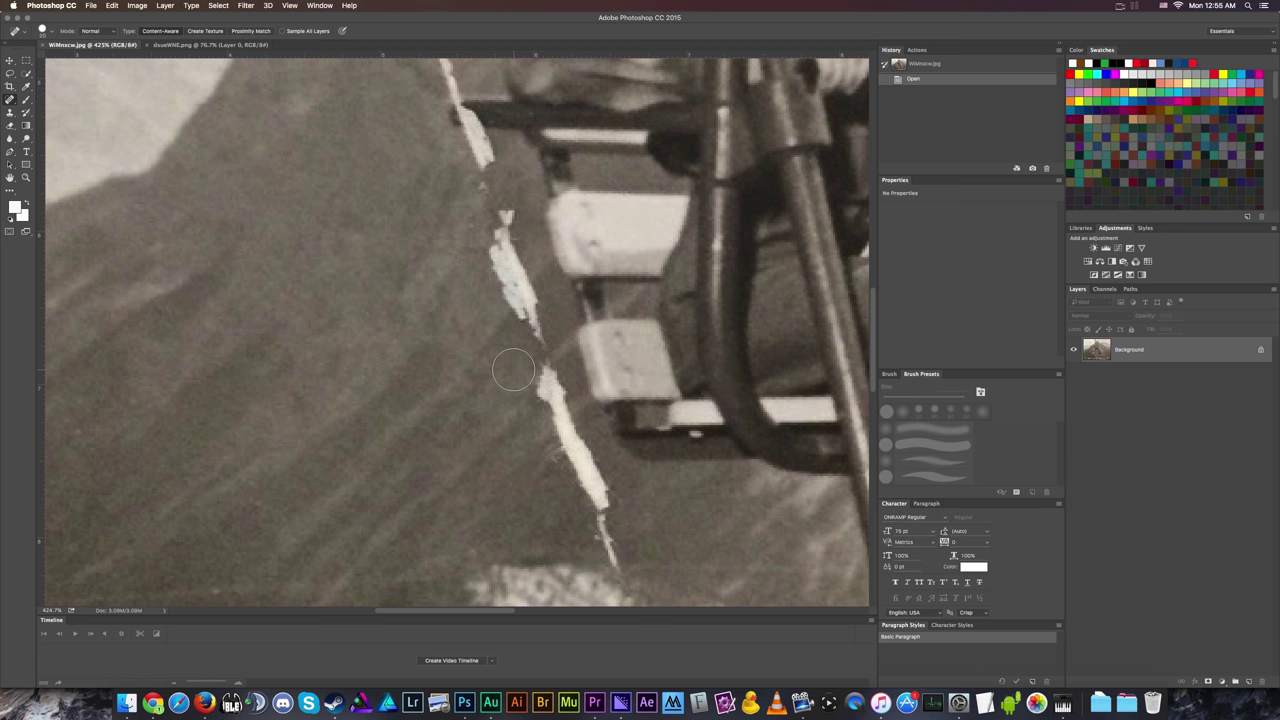
pyautogui.click(481, 186)
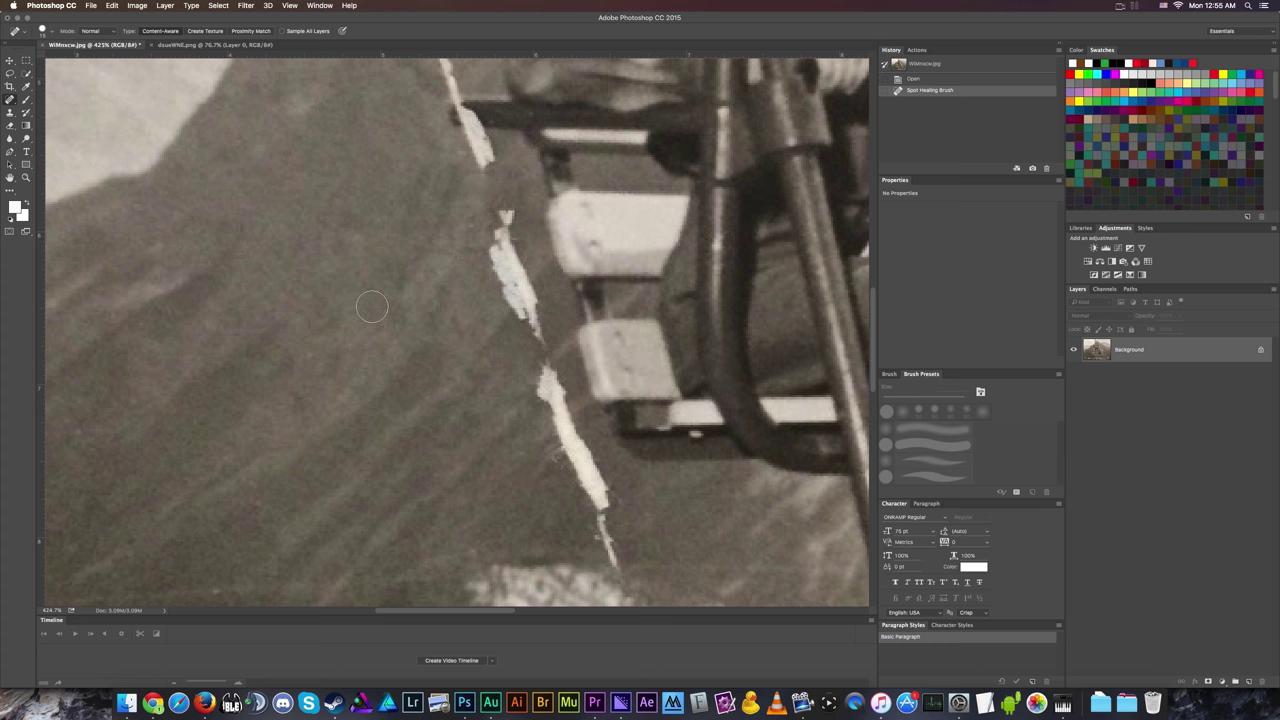
# Heal the top end of the white tear on the mountainside above the chair's armrest.
pyautogui.scroll(-3, 371, 306)
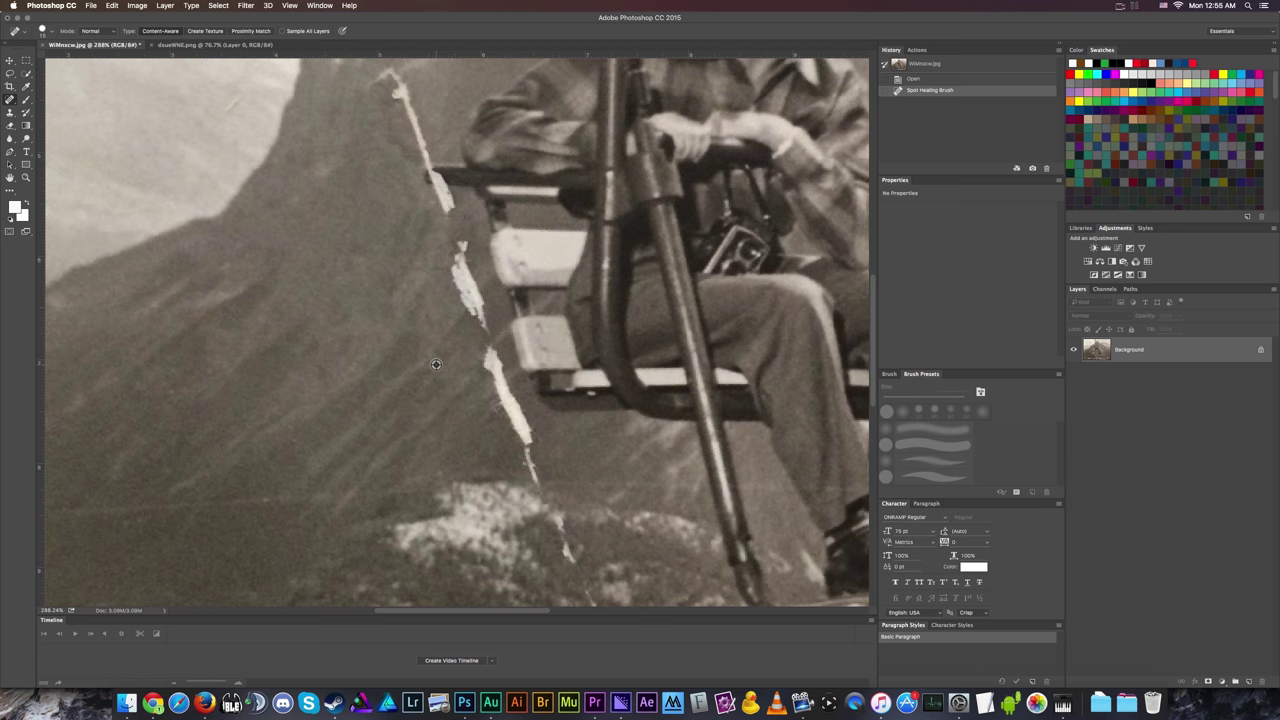
pyautogui.scroll(-1, 434, 363)
pyautogui.scroll(2, 391, 279)
pyautogui.scroll(-5, 391, 279)
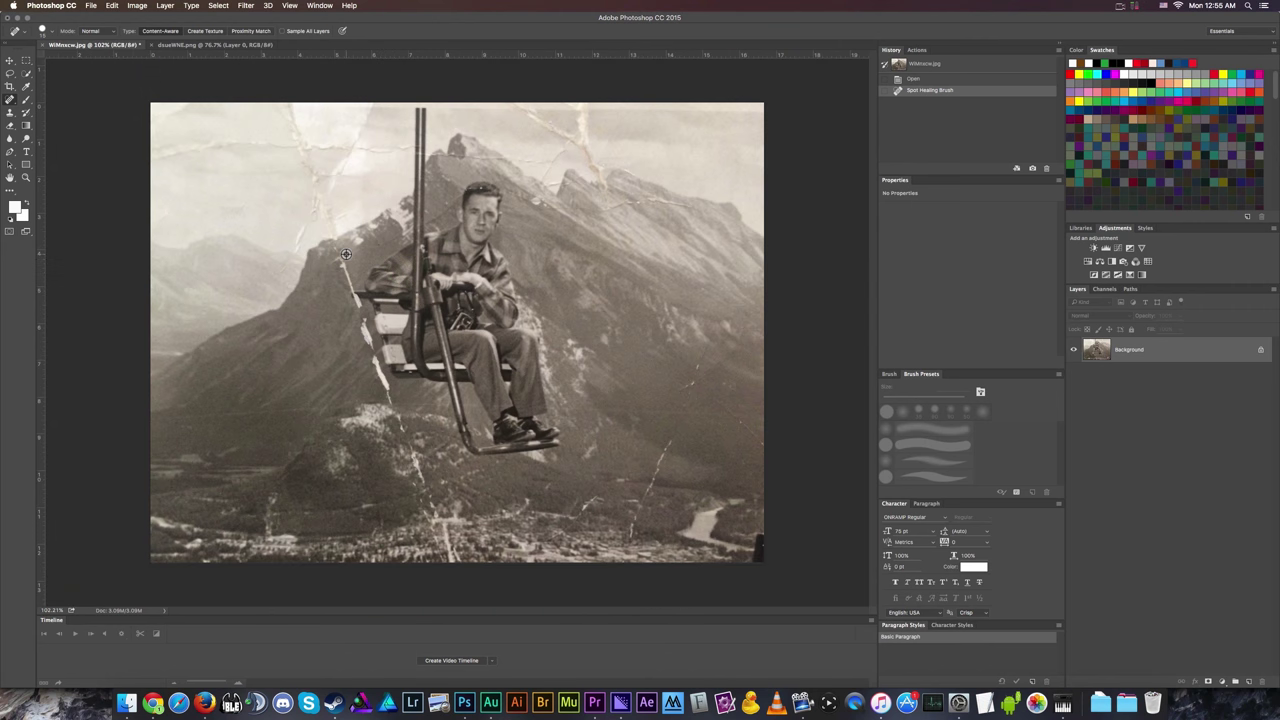
pyautogui.scroll(6, 346, 254)
pyautogui.scroll(1, 293, 249)
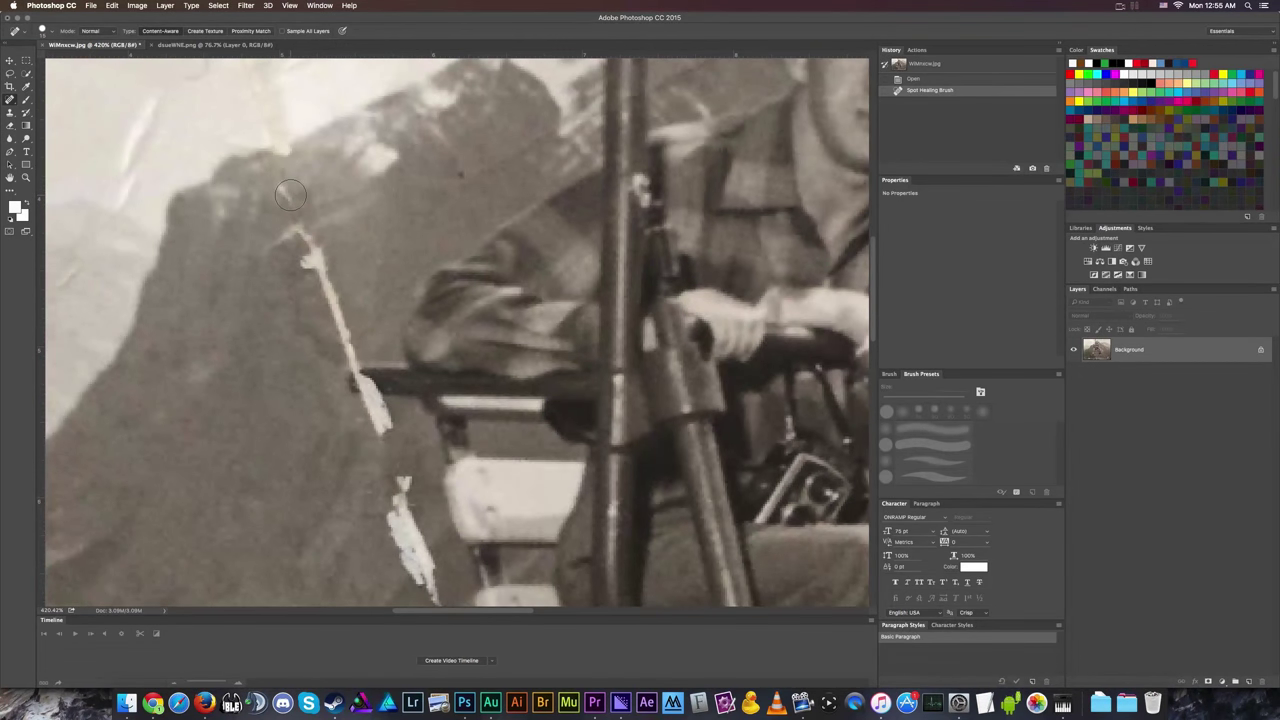
pyautogui.click(292, 241)
pyautogui.scroll(-2, 284, 310)
pyautogui.moveTo(260, 206)
pyautogui.mouseDown()
pyautogui.moveTo(311, 182)
pyautogui.moveTo(300, 216)
pyautogui.mouseUp()
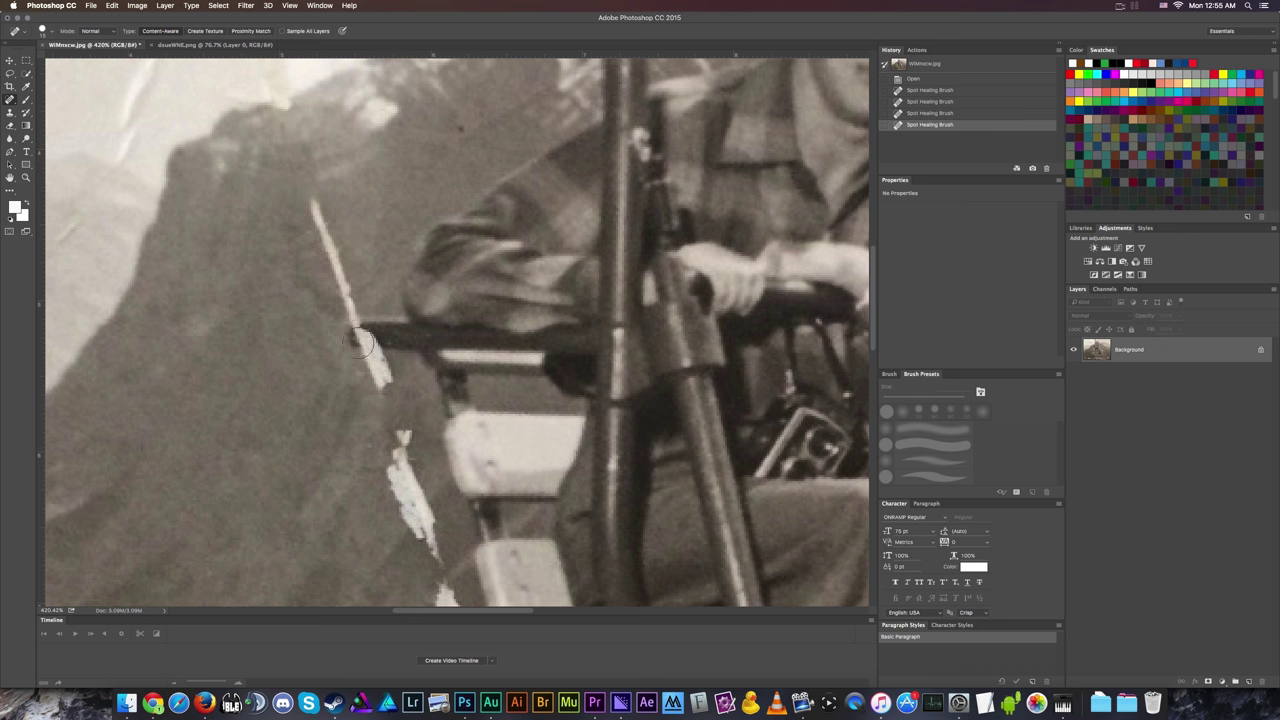
# Heal the lower tip of the tear section crossing the armrest, try healing its wide part in one stroke, and undo that stroke.
pyautogui.moveTo(383, 377); pyautogui.dragTo(372, 366)
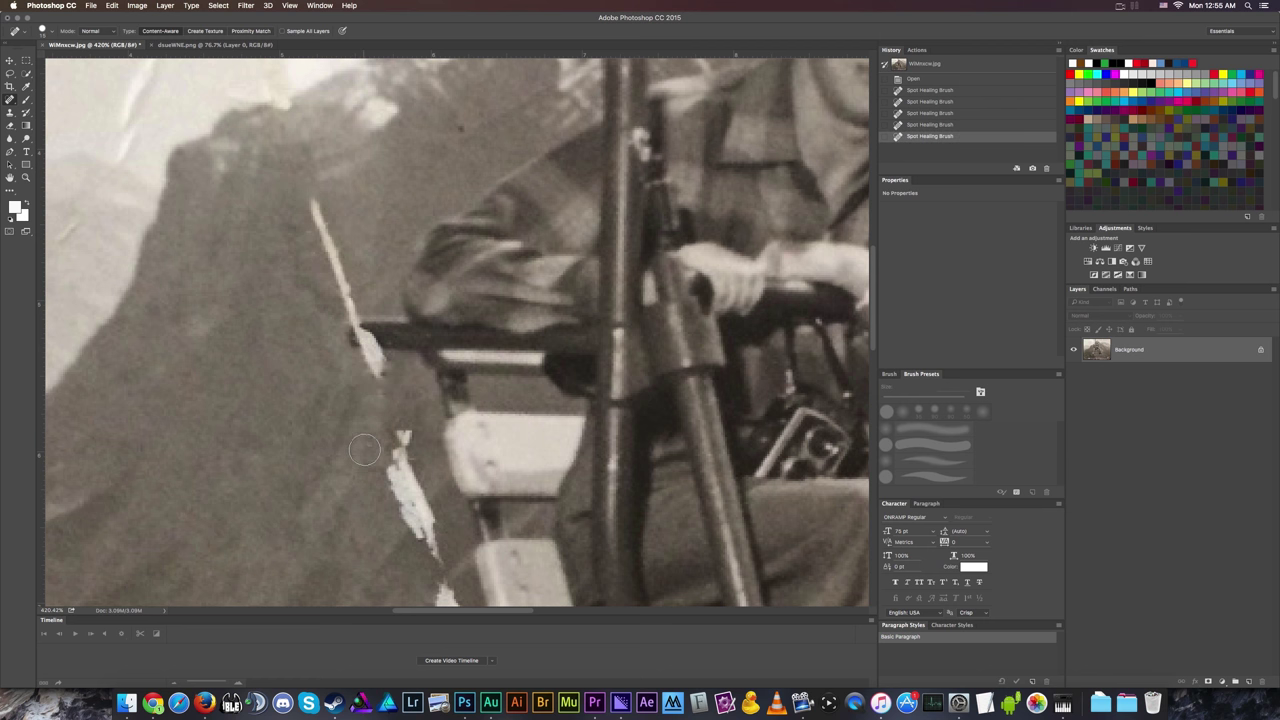
pyautogui.click(385, 383)
pyautogui.scroll(3, 366, 345)
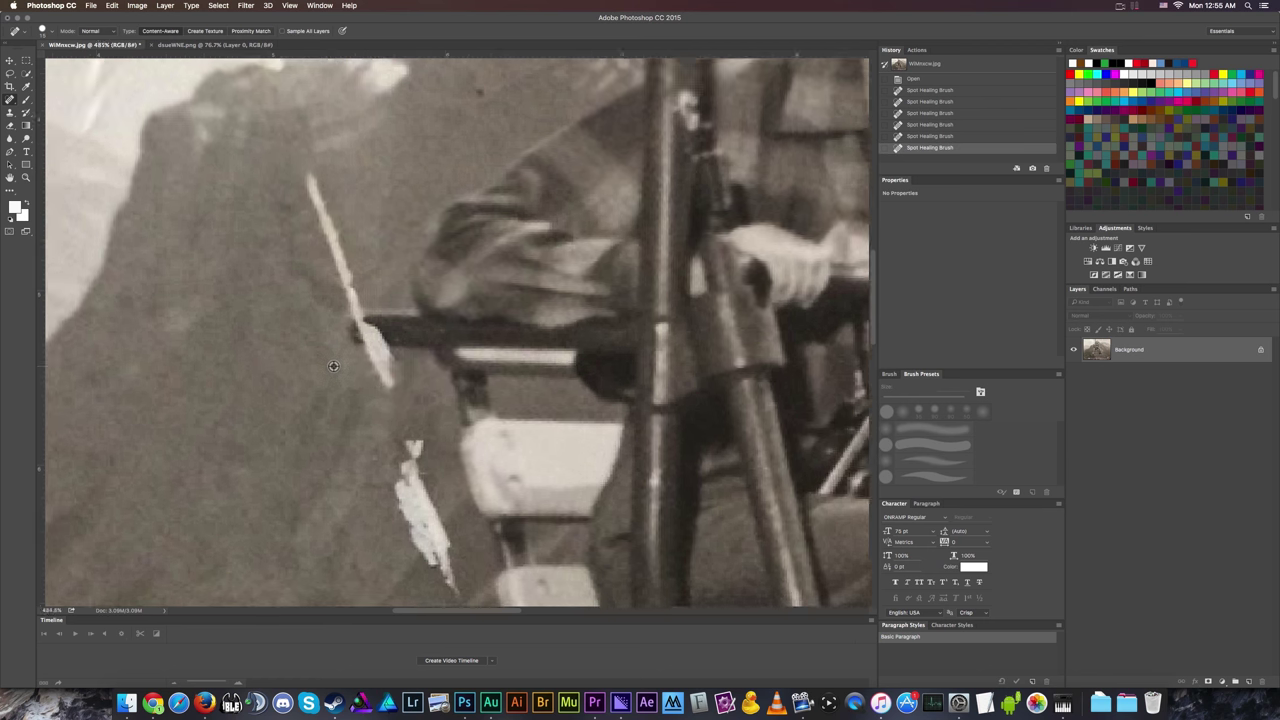
pyautogui.scroll(-3, 357, 340)
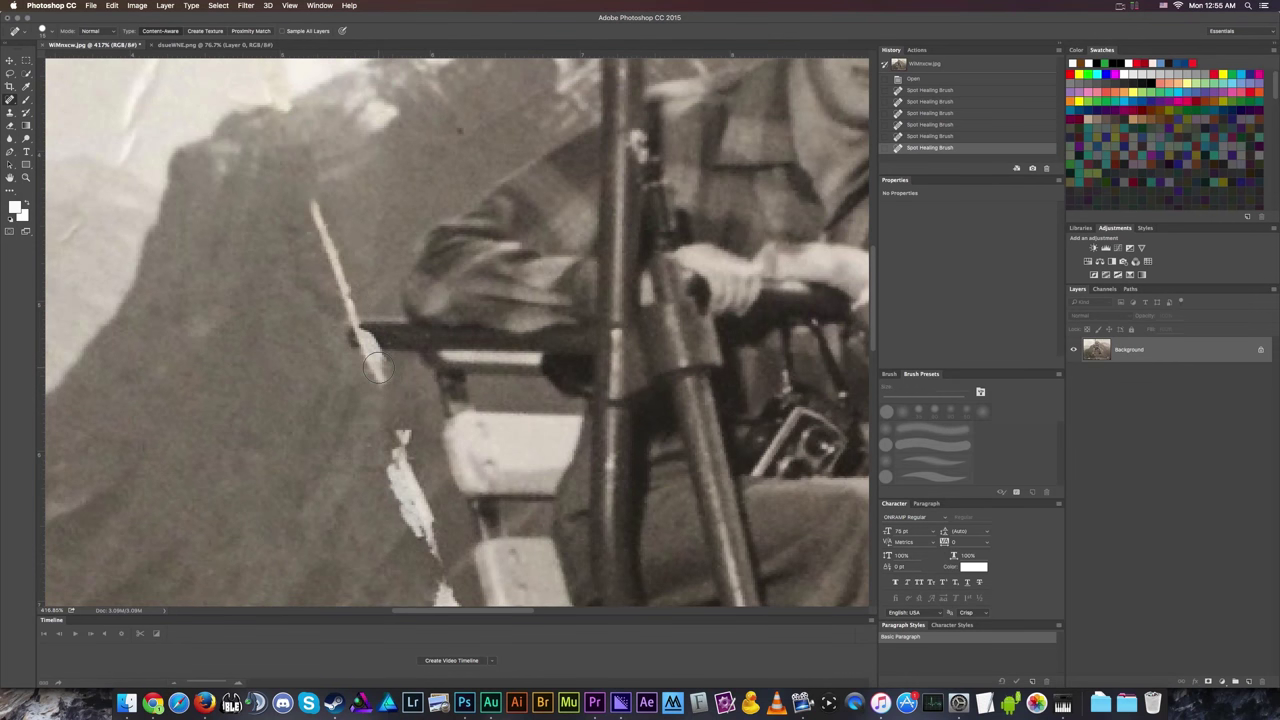
pyautogui.moveTo(381, 387)
pyautogui.mouseDown()
pyautogui.moveTo(360, 316)
pyautogui.moveTo(358, 378)
pyautogui.mouseUp()
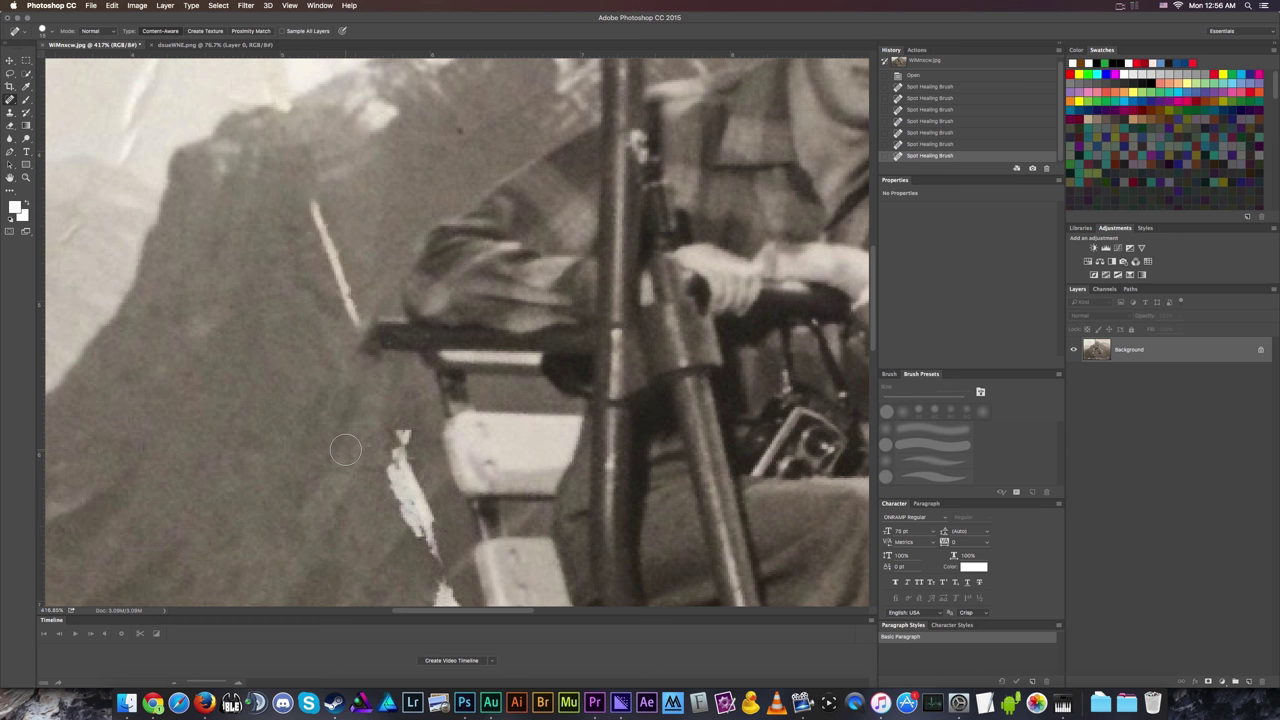
pyautogui.press('super+z')
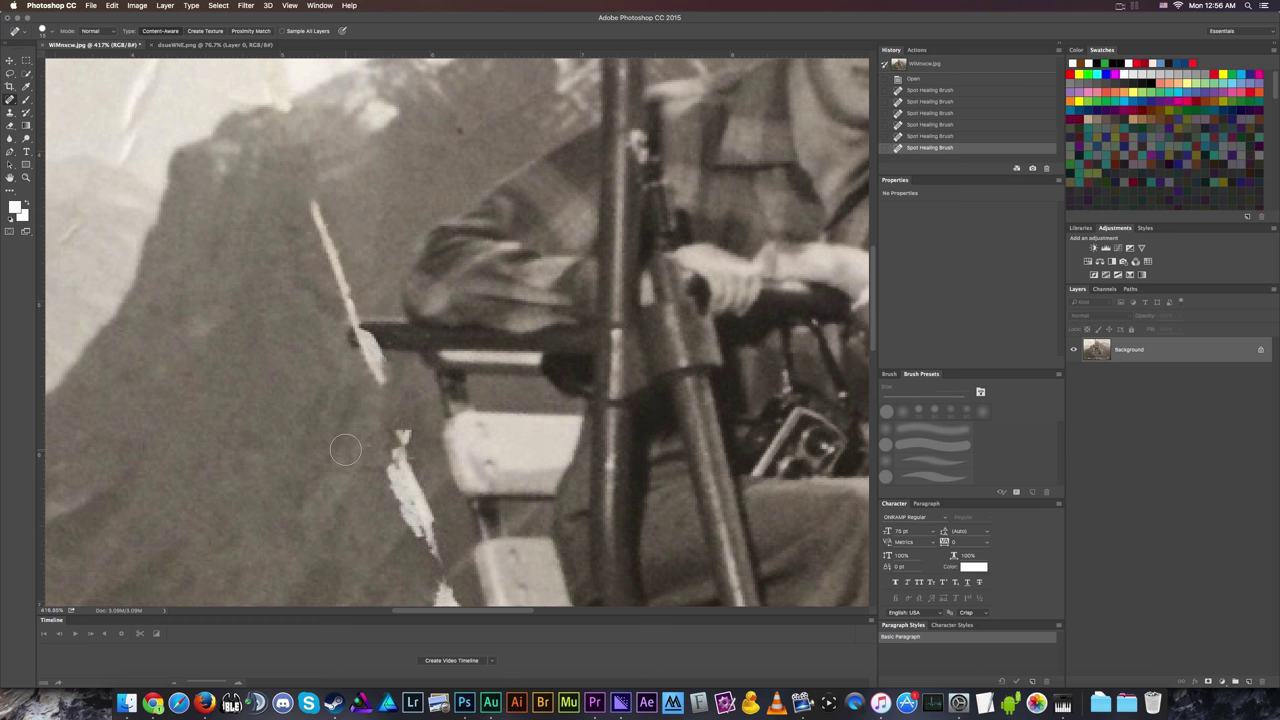
# Revert the photo to its freshly opened state in the history, discarding all healing strokes.
pyautogui.scroll(-2, 317, 333)
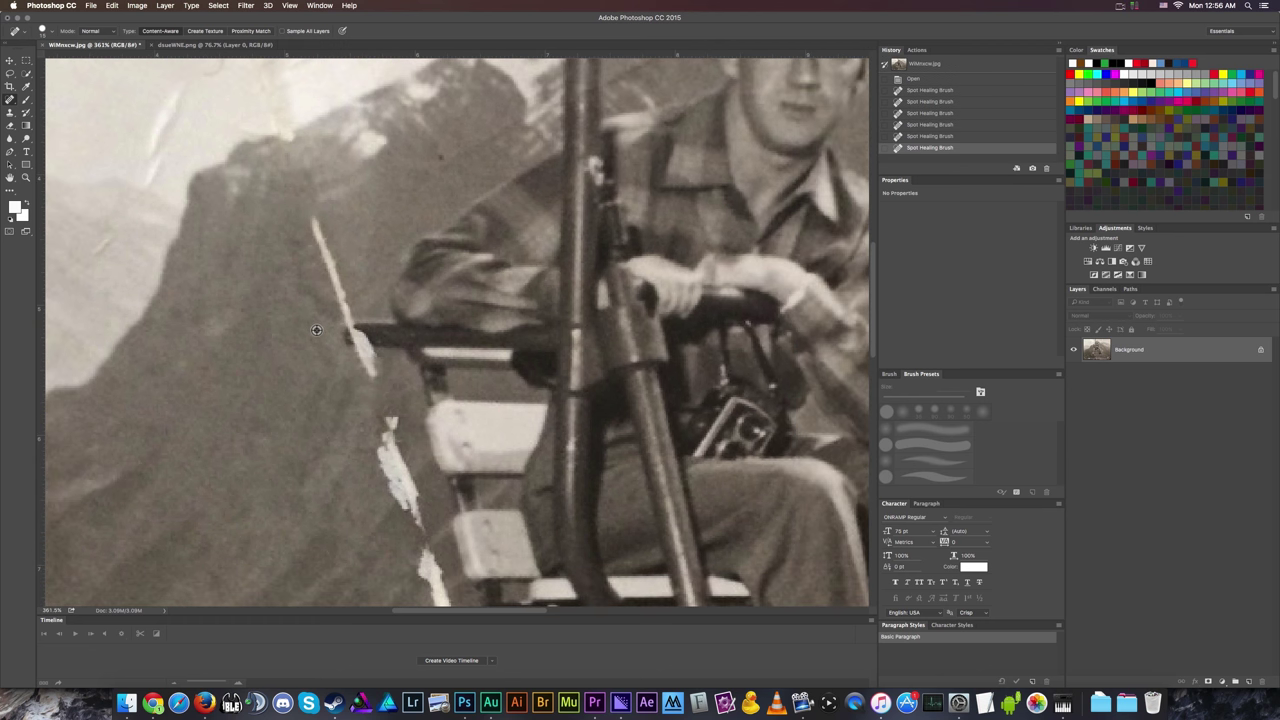
pyautogui.scroll(-4, 307, 338)
pyautogui.scroll(-3, 332, 426)
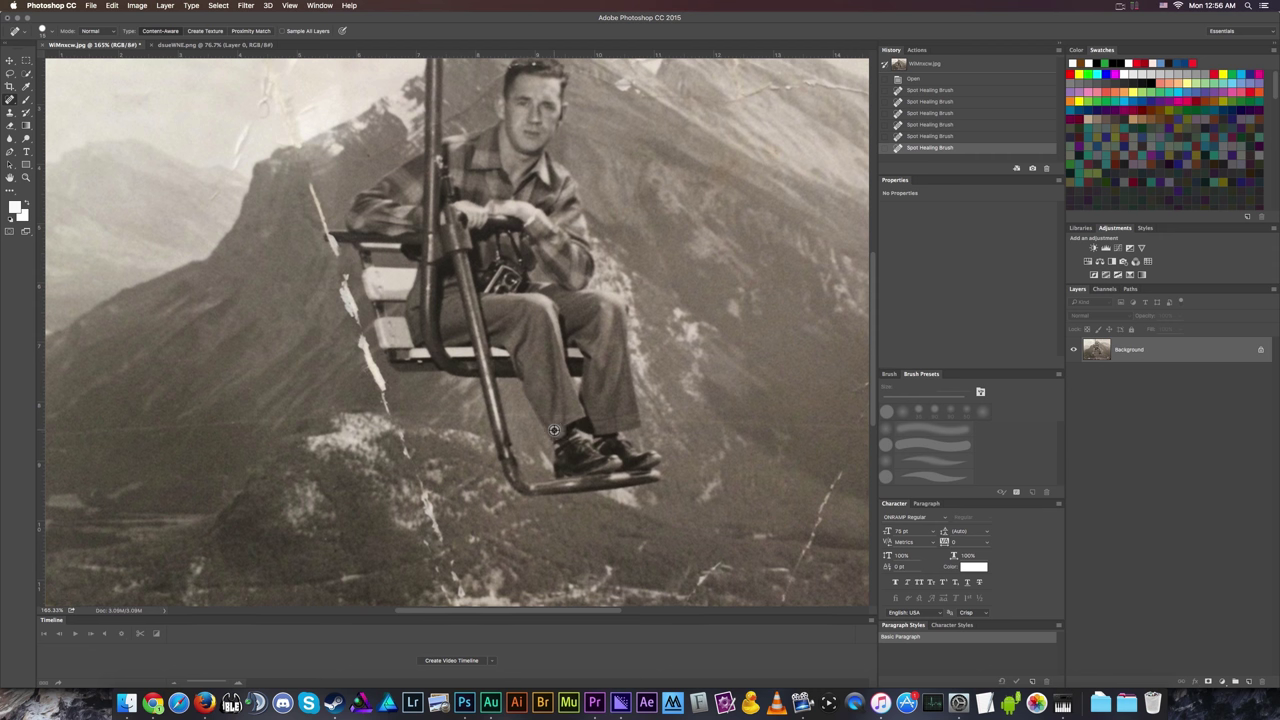
pyautogui.scroll(-5, 554, 430)
pyautogui.scroll(3, 701, 502)
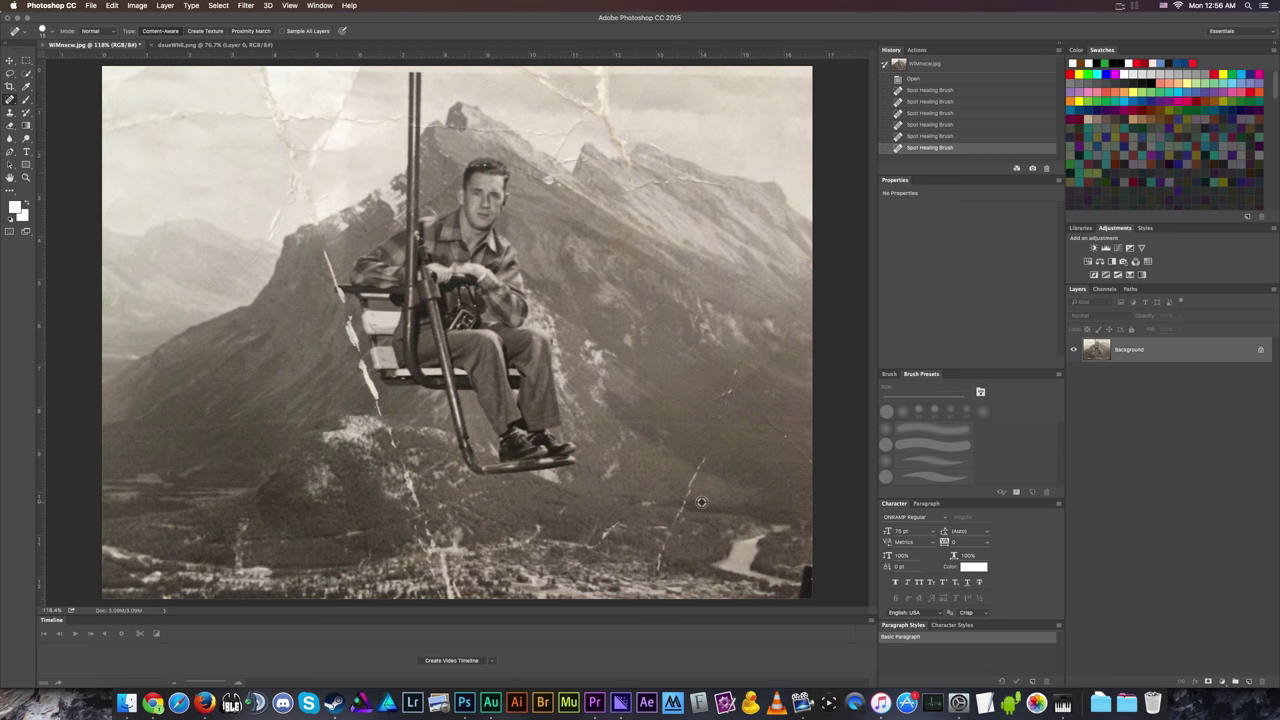
pyautogui.scroll(3, 727, 545)
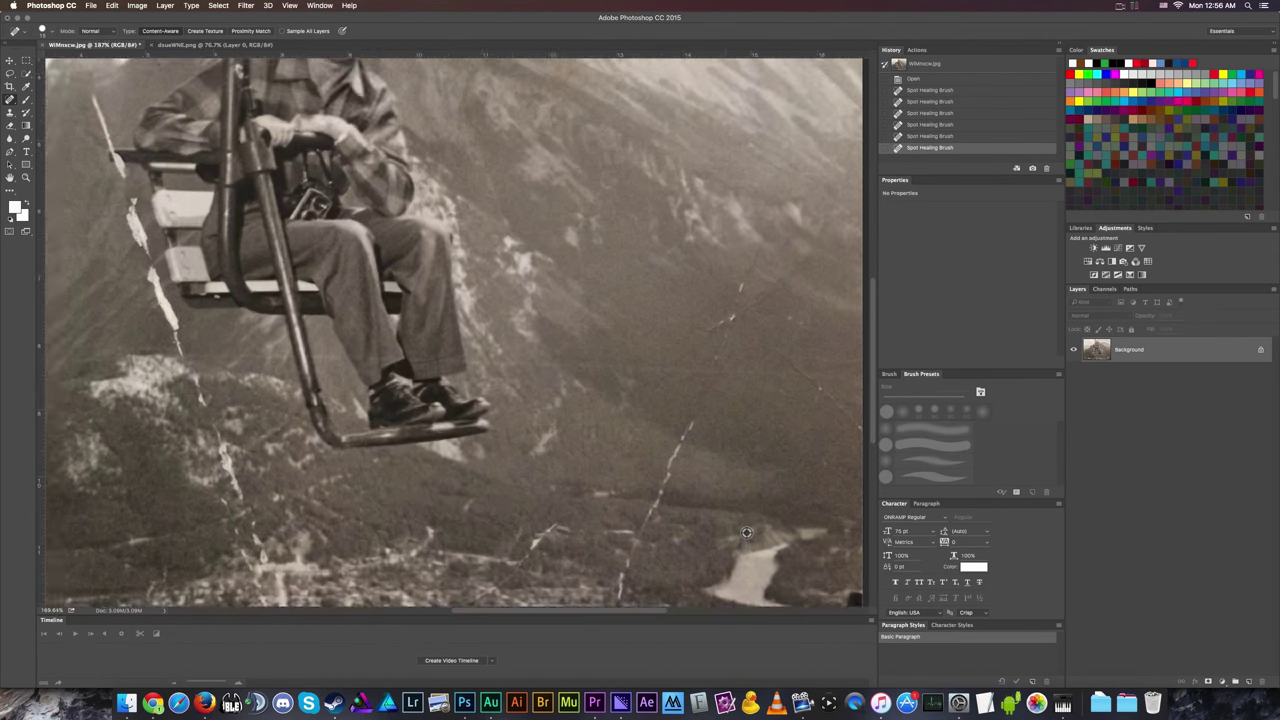
pyautogui.scroll(-3, 746, 533)
pyautogui.scroll(1, 706, 478)
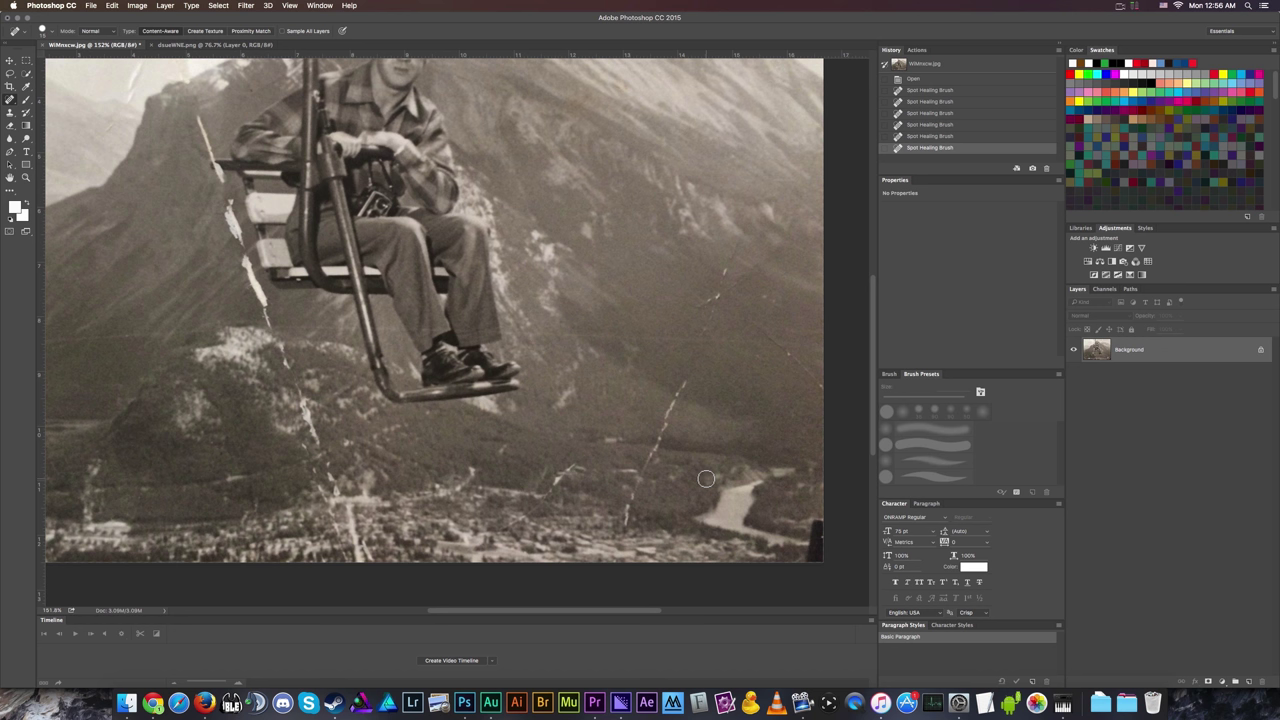
pyautogui.click(934, 80)
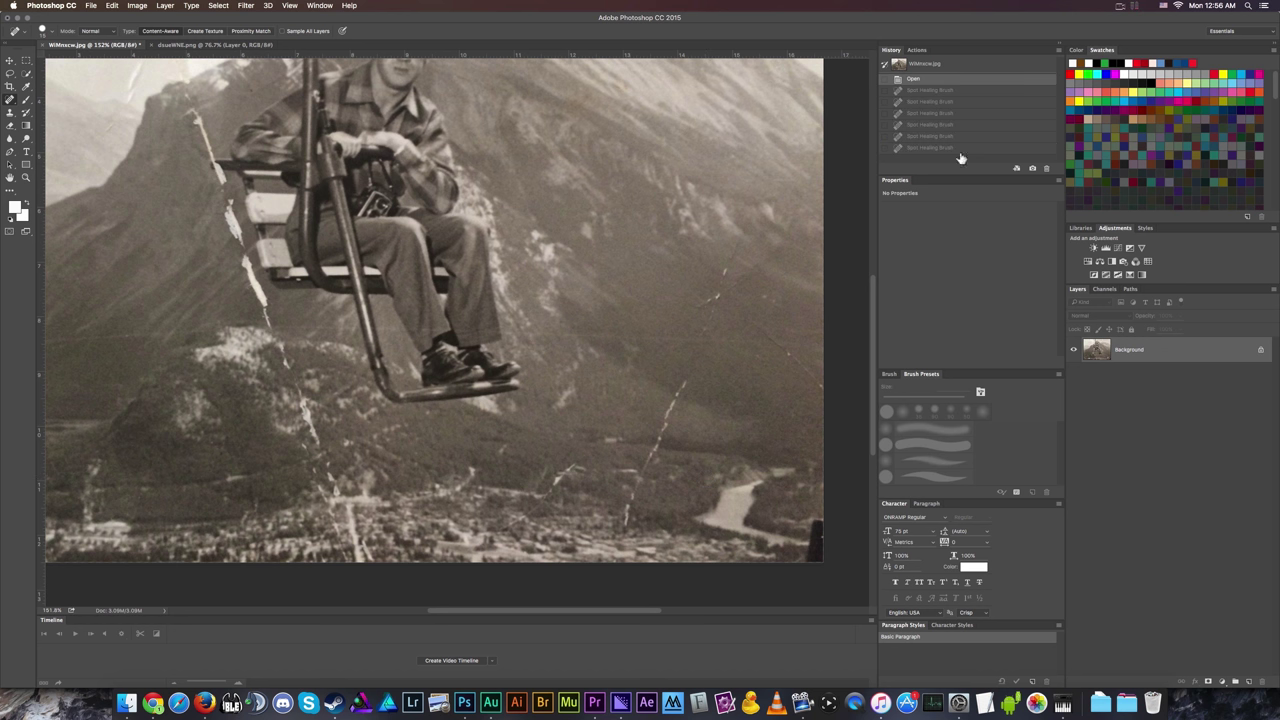
# Duplicate the Background layer and convert the original background into a regular layer named Layer 0.
pyautogui.moveTo(1208, 355); pyautogui.dragTo(1245, 680)
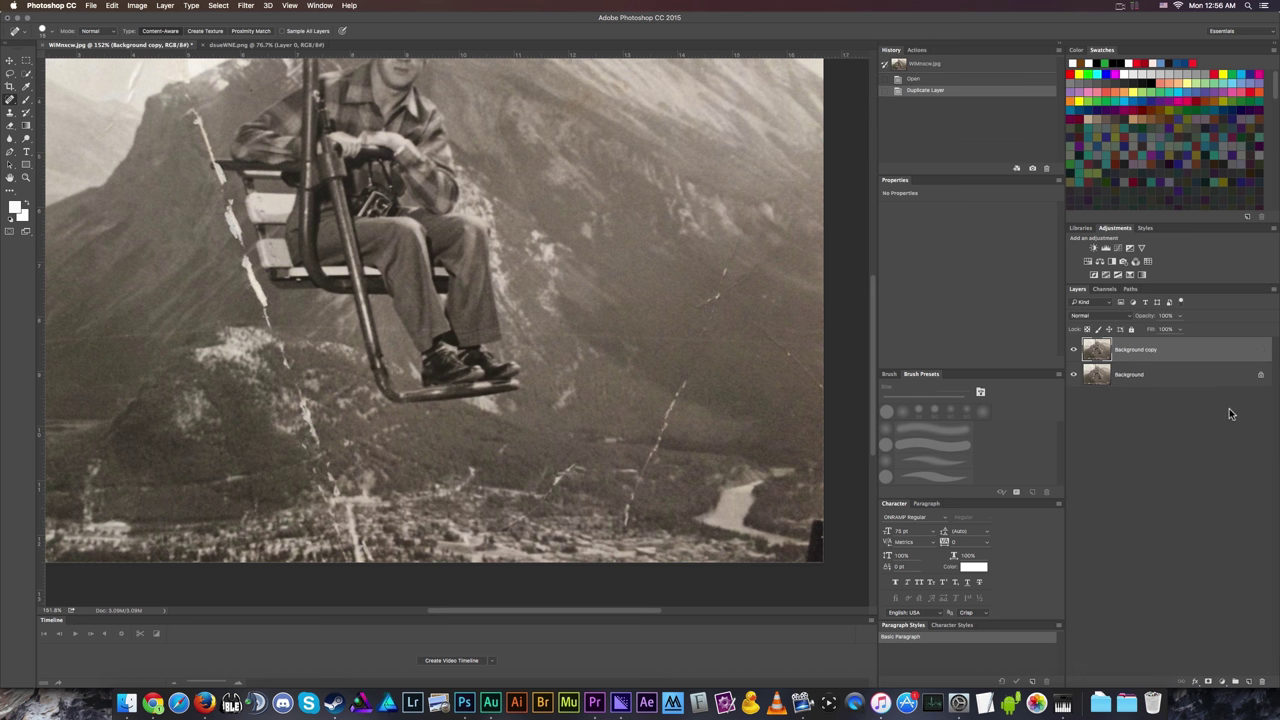
pyautogui.doubleClick(1226, 377)
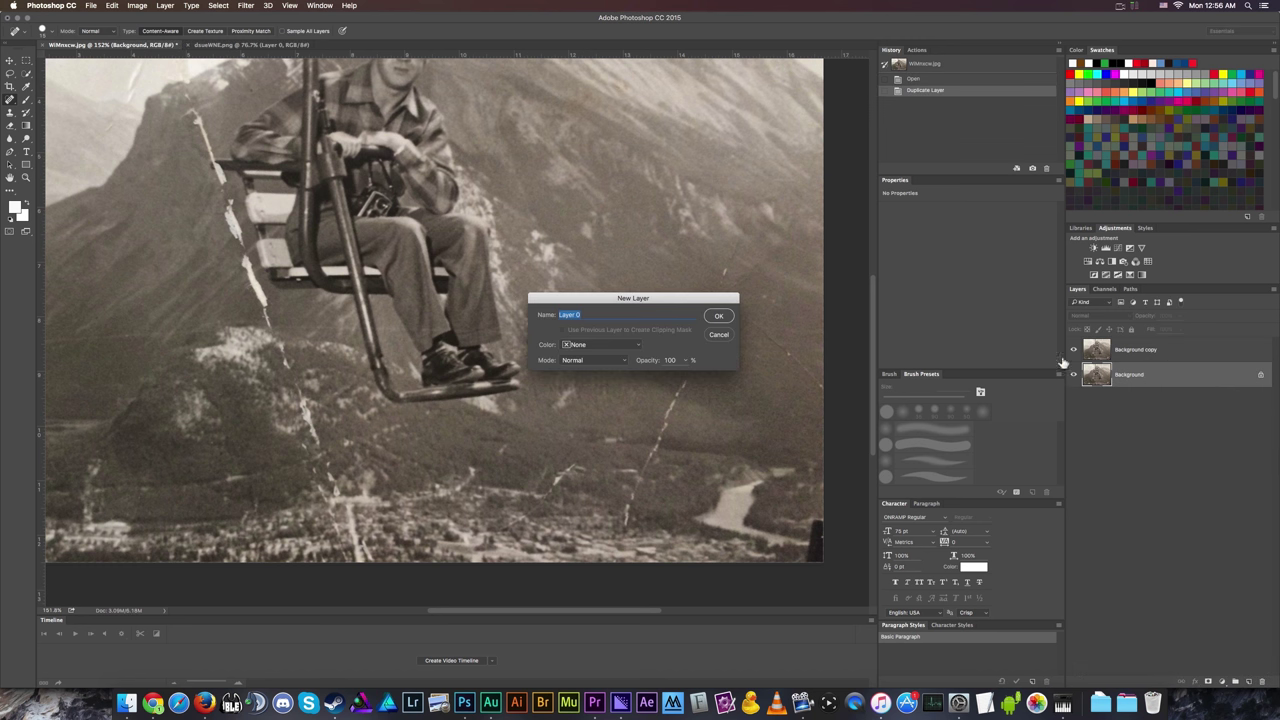
pyautogui.click(720, 315)
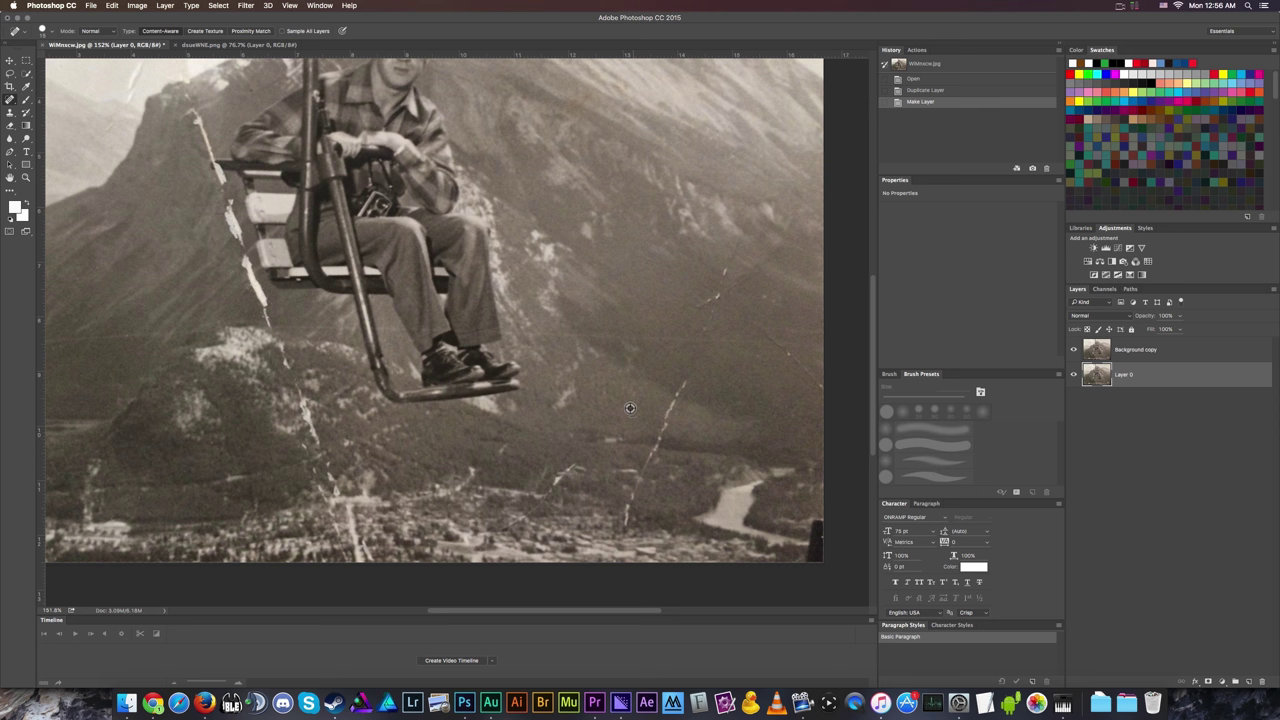
# Lock Layer 0 completely and make the Background copy the active layer.
pyautogui.scroll(-3, 630, 408)
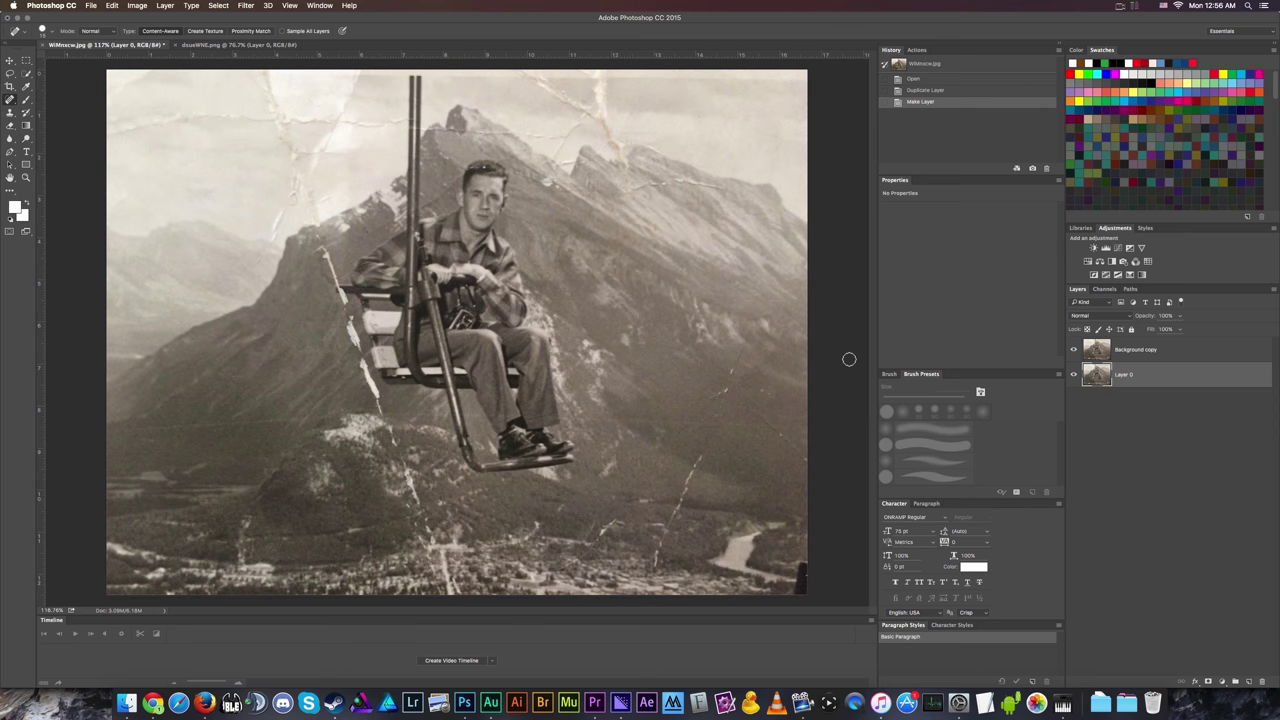
pyautogui.click(1178, 357)
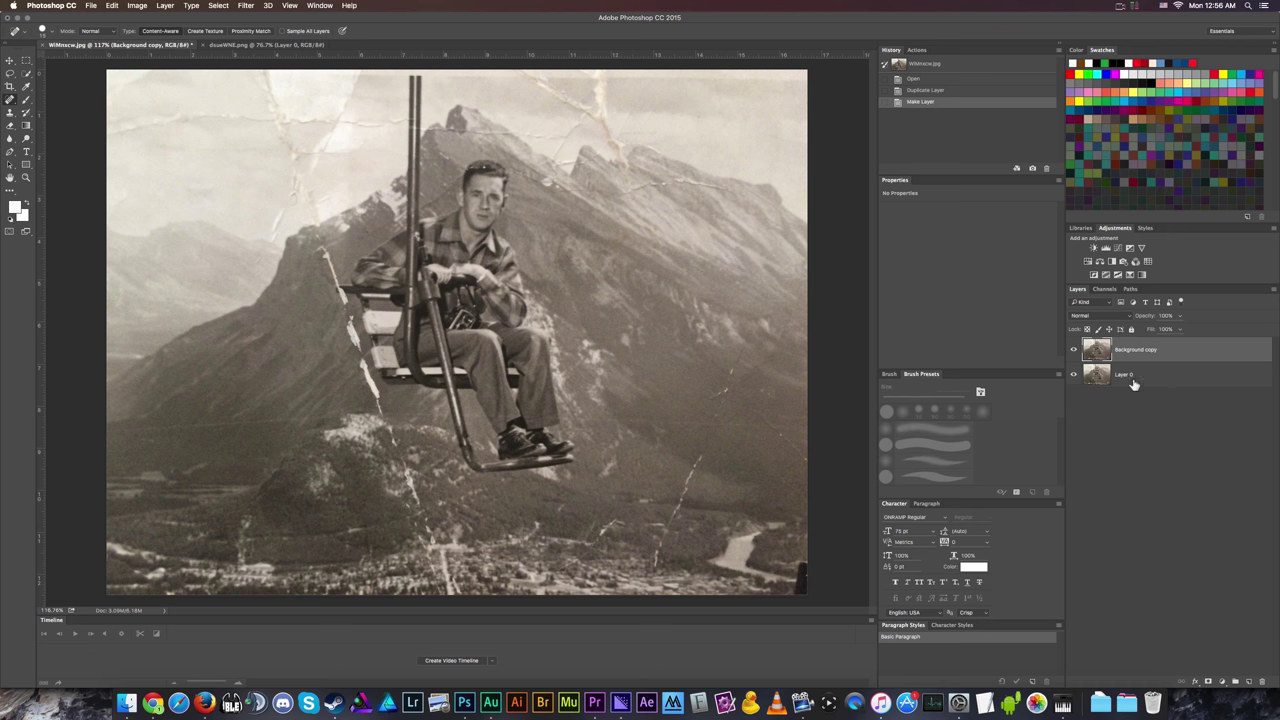
pyautogui.click(1178, 376)
pyautogui.click(1130, 329)
pyautogui.click(1184, 349)
# Heal the upper half of the white crease on the hillside between the man's shoes and the river.
pyautogui.scroll(4, 683, 552)
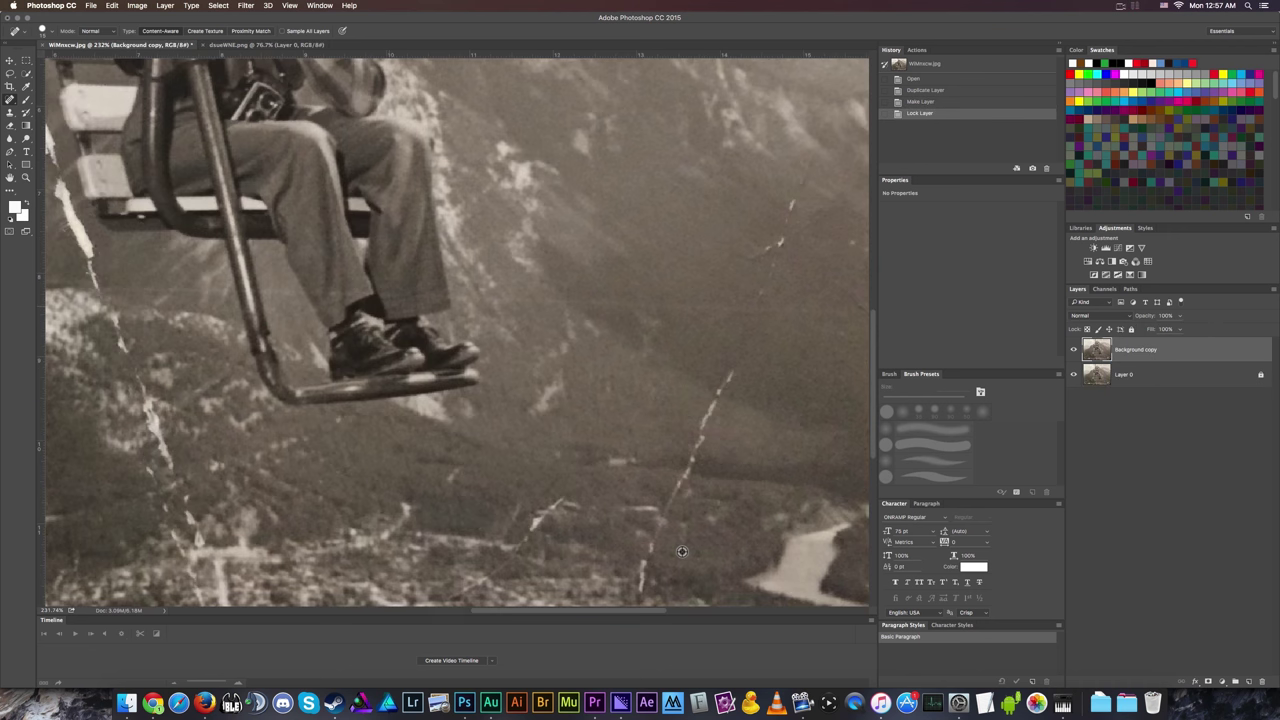
pyautogui.scroll(2, 753, 463)
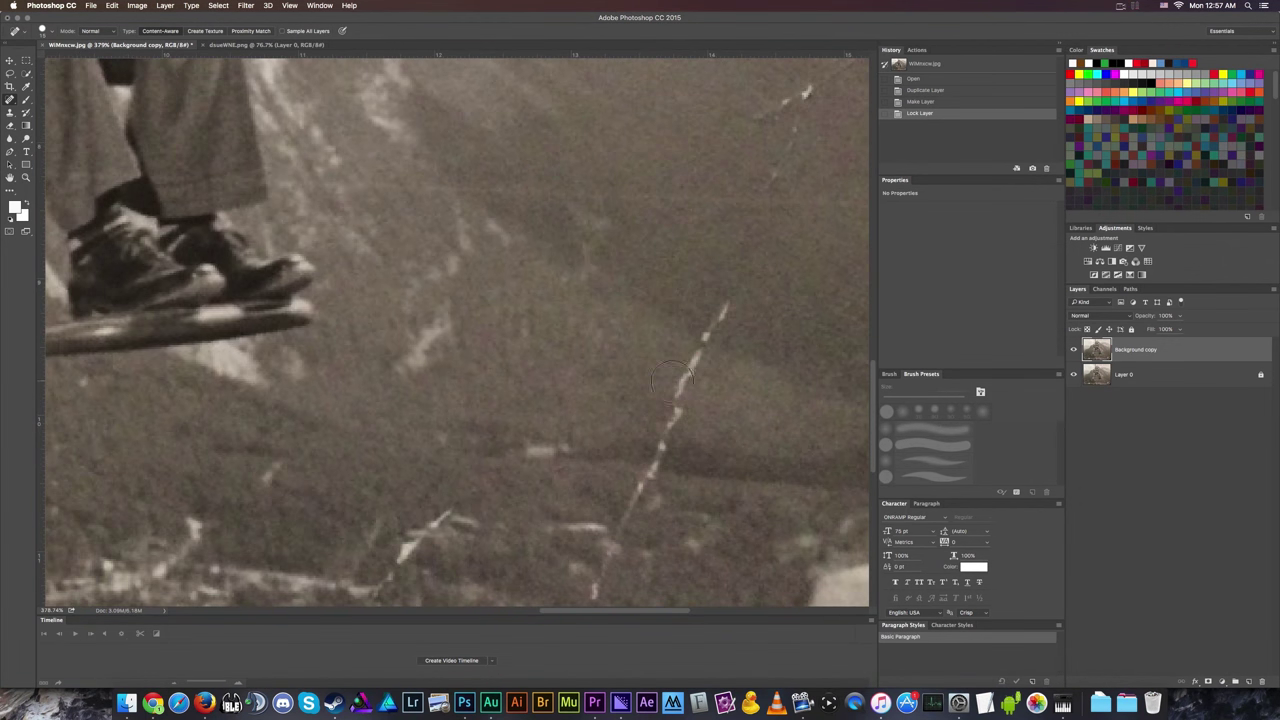
pyautogui.moveTo(677, 387); pyautogui.dragTo(722, 313)
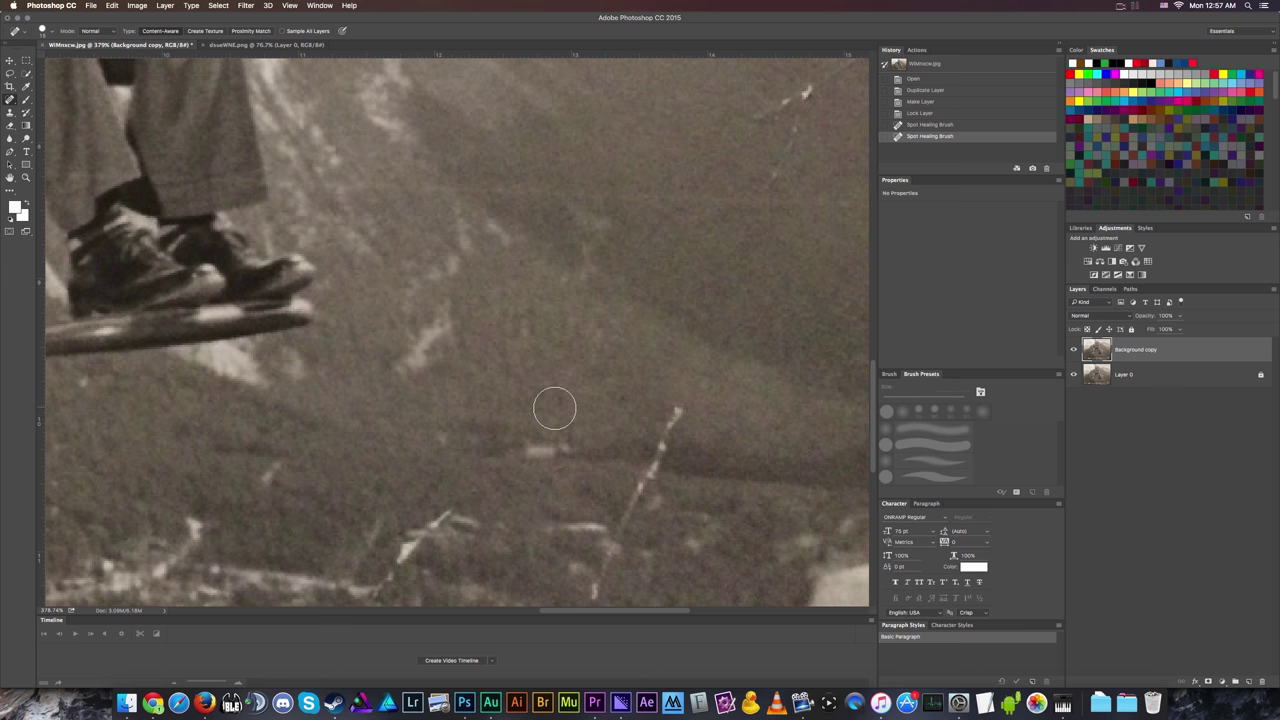
# Switch to the regular Healing Brush with a sampled source and reduce its size to 15.
pyautogui.scroll(-2, 554, 407)
pyautogui.scroll(-2, 554, 407)
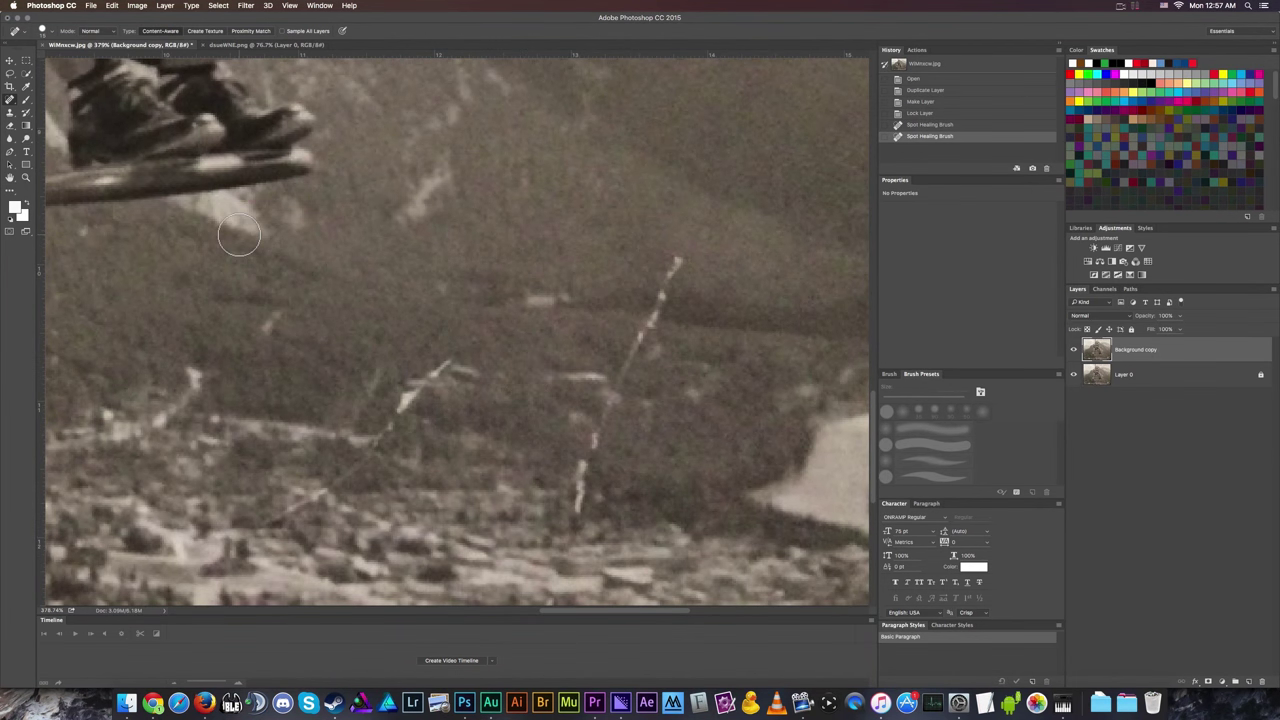
pyautogui.click(13, 102)
pyautogui.click(62, 107)
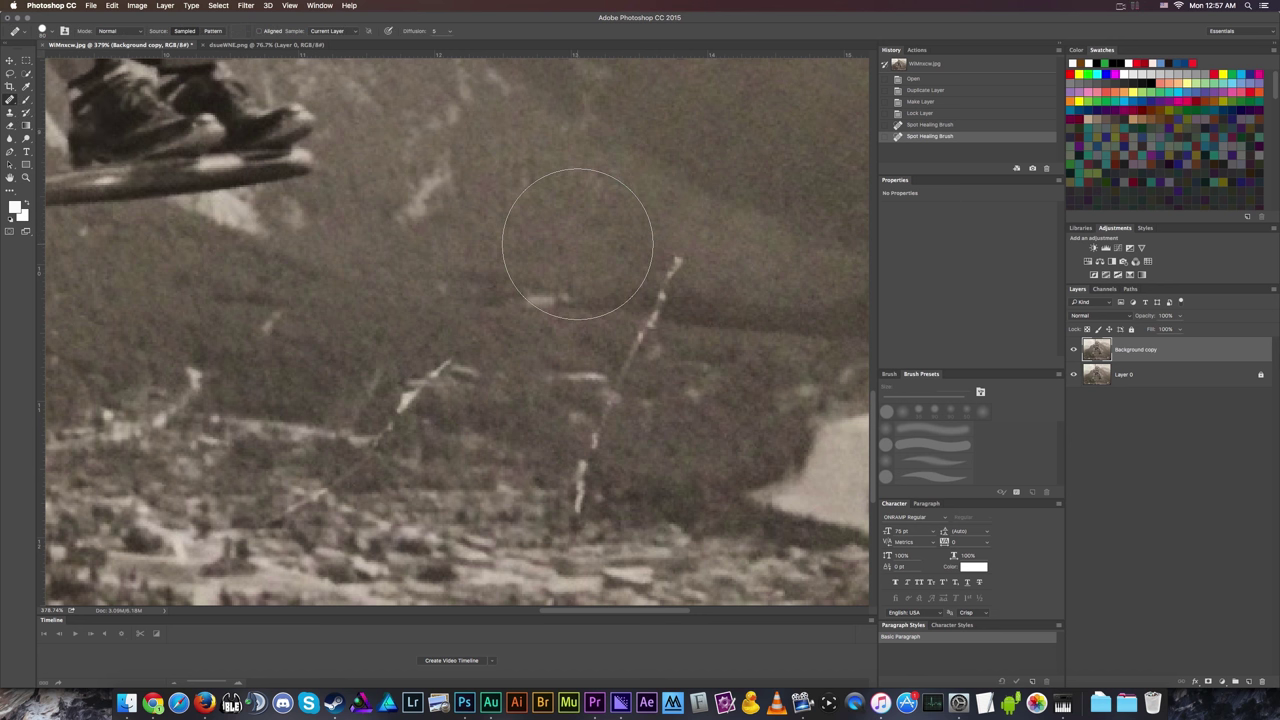
pyautogui.press('[')
pyautogui.press('[')
pyautogui.press('[')
pyautogui.press('[')
pyautogui.press('[')
pyautogui.press(']')
# Heal the rest of the crease from the dark ridge edge down through the trees to the valley floor.
pyautogui.moveTo(680, 248)
pyautogui.mouseDown()
pyautogui.moveTo(660, 294)
pyautogui.moveTo(676, 305)
pyautogui.mouseUp()
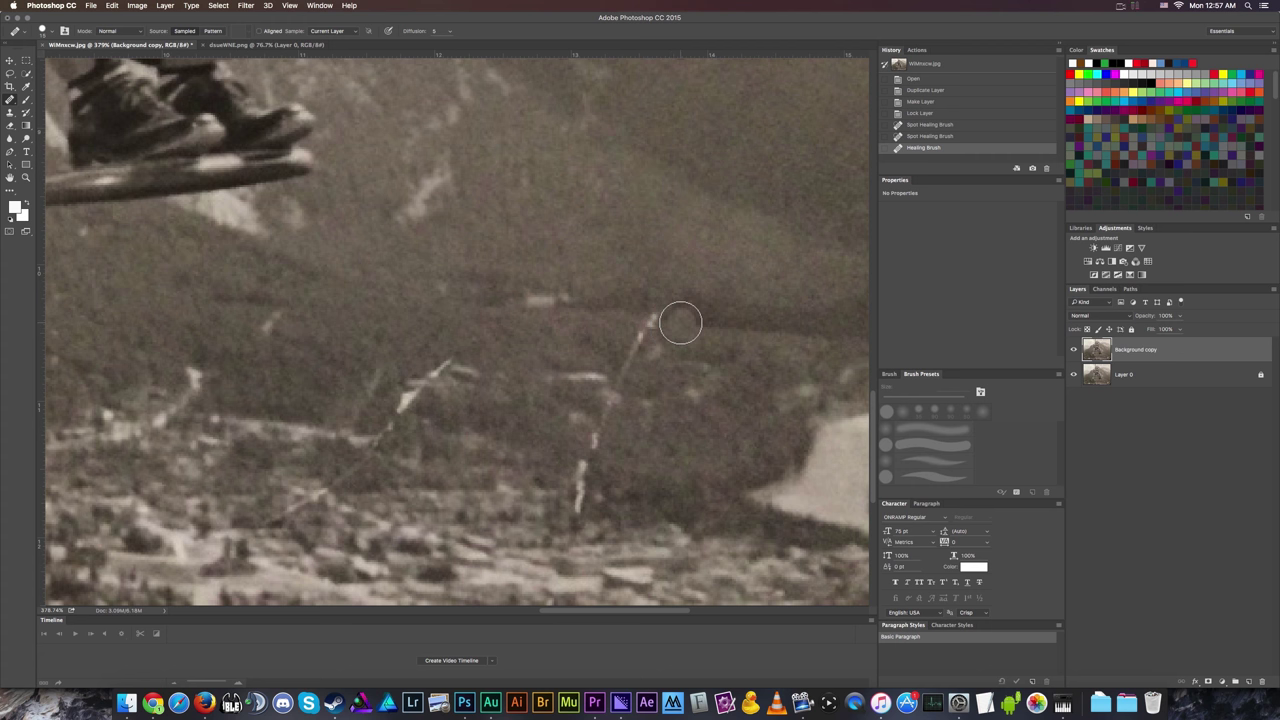
pyautogui.keyDown('alt'); pyautogui.scroll(1, 665, 357); pyautogui.keyUp('alt')
pyautogui.keyDown('alt'); pyautogui.scroll(1, 665, 357); pyautogui.keyUp('alt')
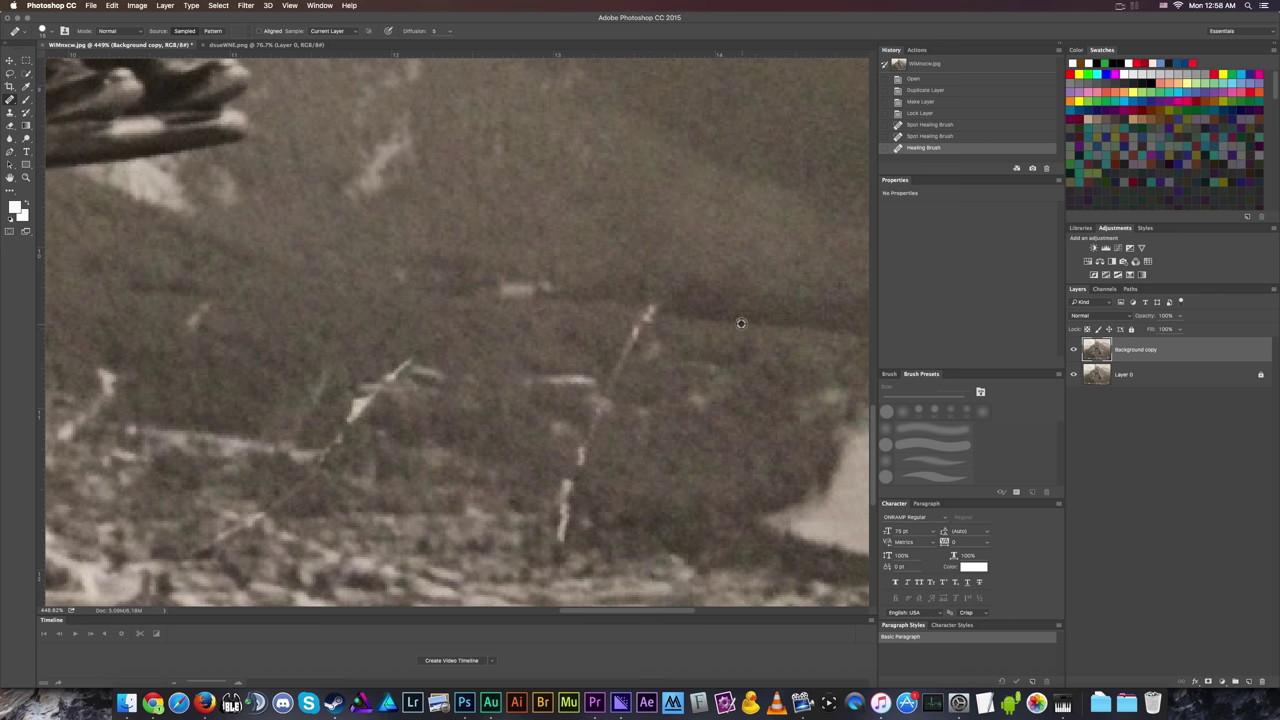
pyautogui.moveTo(644, 306); pyautogui.dragTo(664, 310)
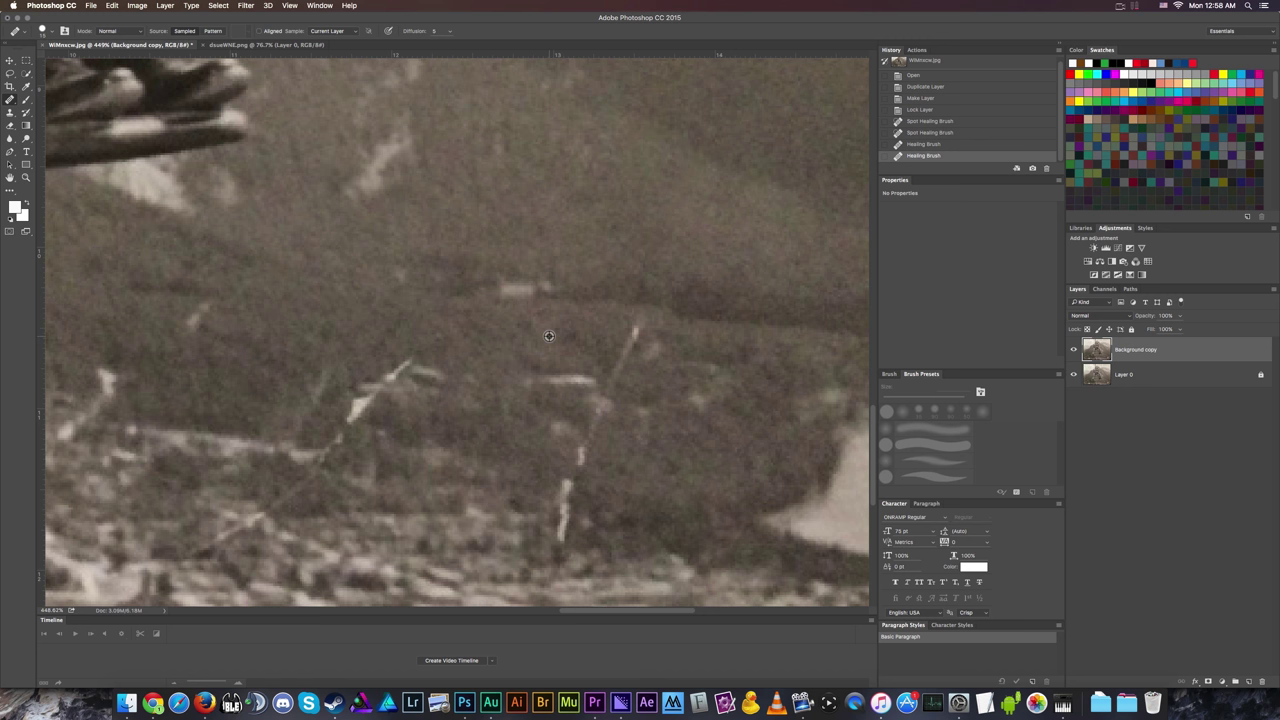
pyautogui.moveTo(636, 334); pyautogui.dragTo(621, 358)
pyautogui.moveTo(600, 417)
pyautogui.mouseDown()
pyautogui.moveTo(581, 461)
pyautogui.moveTo(654, 486)
pyautogui.moveTo(562, 515)
pyautogui.mouseUp()
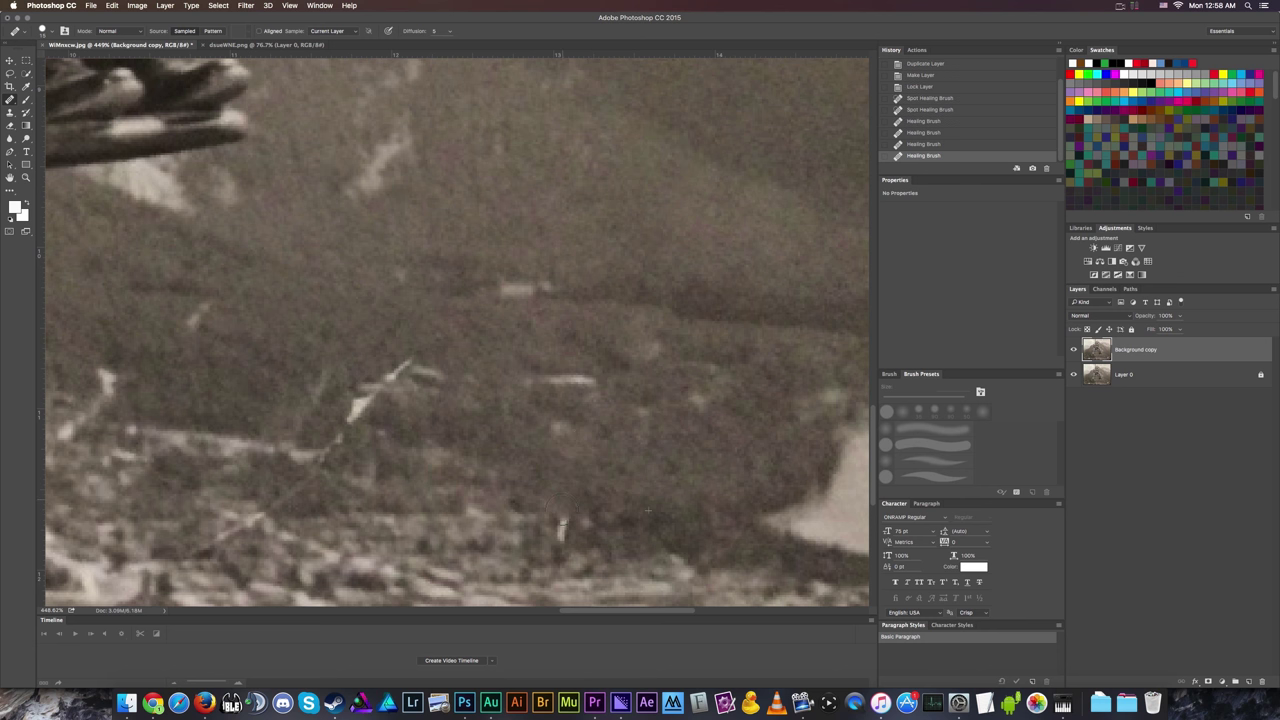
# Examine the healed hillside near the river up close and in the context of the whole photo.
pyautogui.scroll(-10, 663, 313)
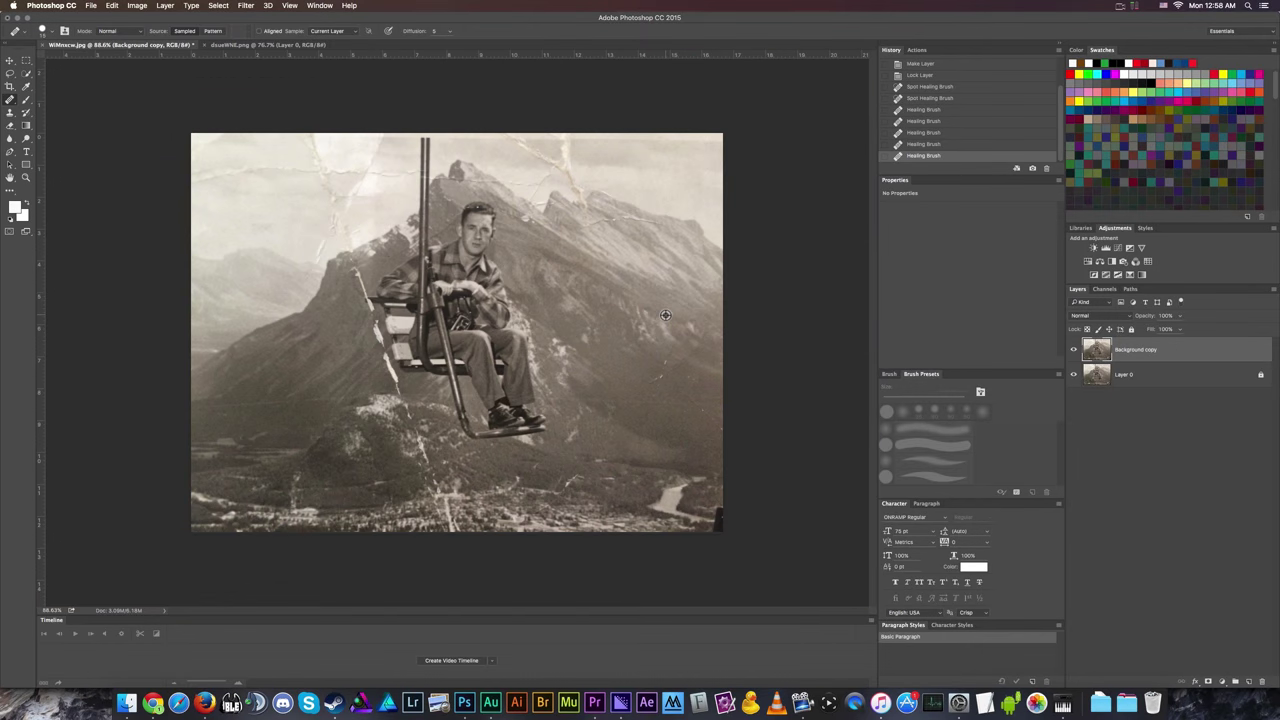
pyautogui.scroll(-1, 663, 332)
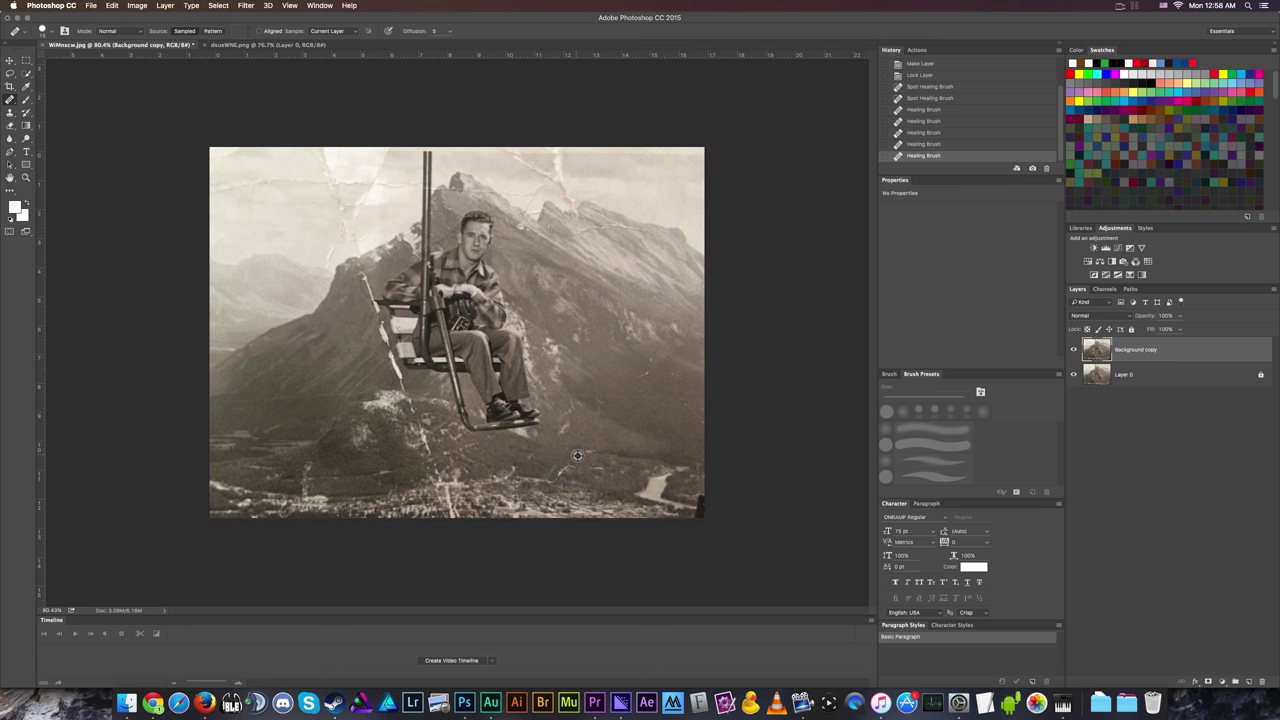
pyautogui.scroll(5, 605, 467)
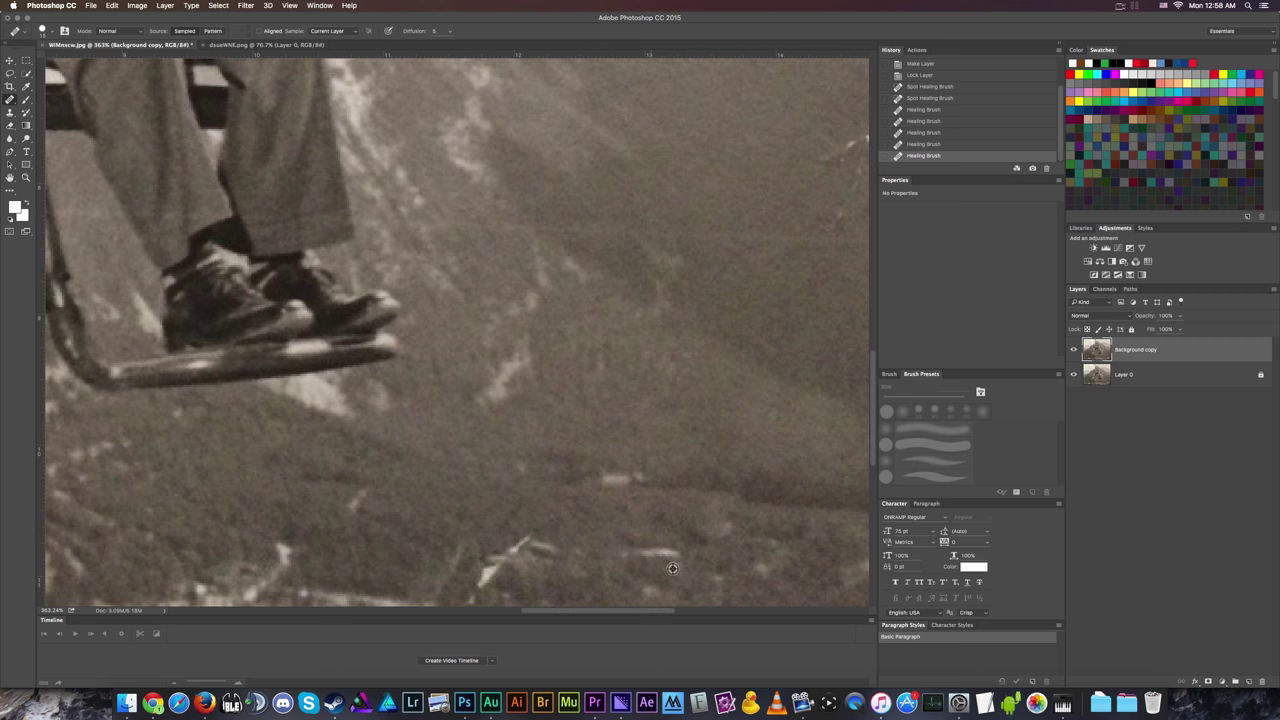
pyautogui.scroll(-2, 675, 556)
pyautogui.scroll(-4, 675, 556)
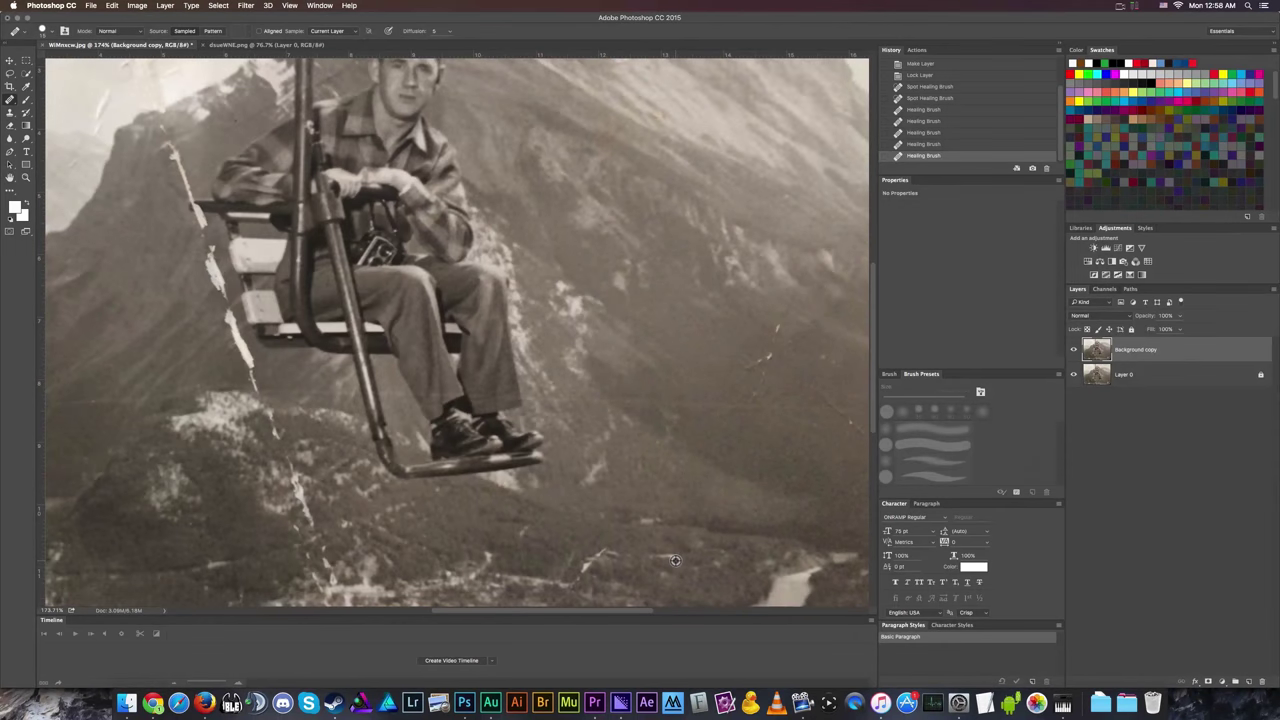
pyautogui.scroll(6, 688, 583)
pyautogui.scroll(-3, 688, 583)
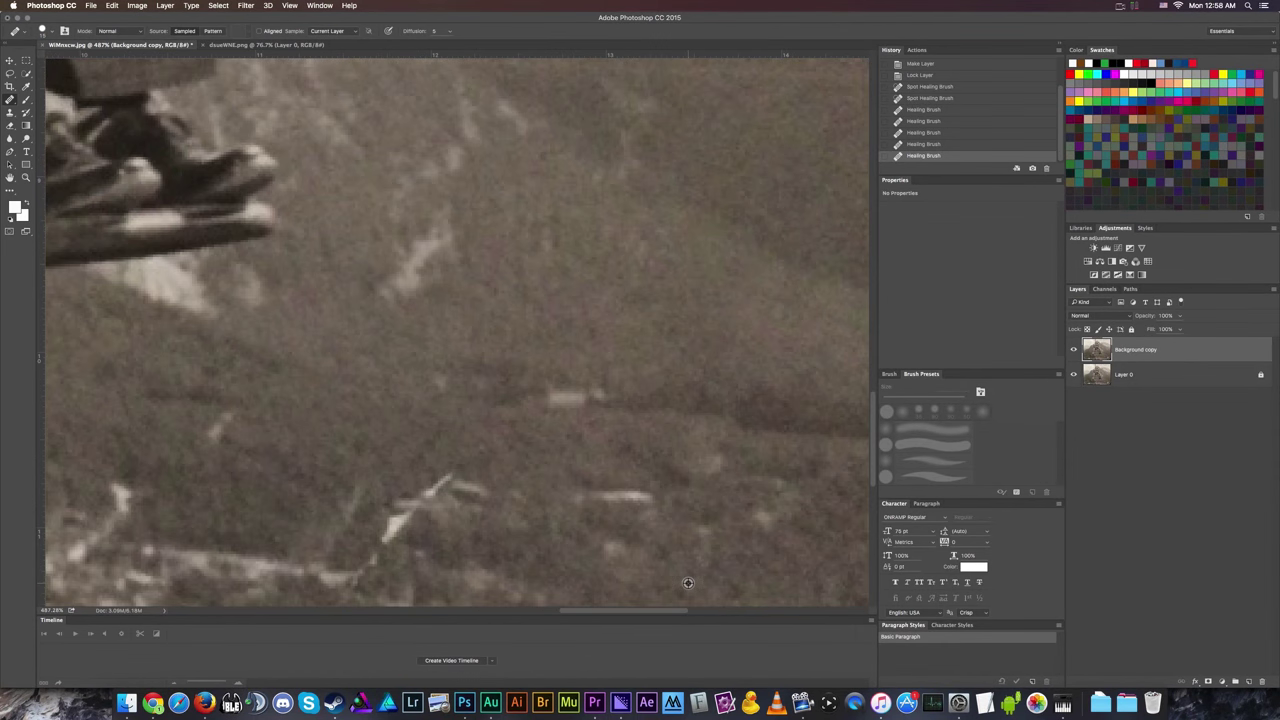
pyautogui.scroll(-3, 665, 540)
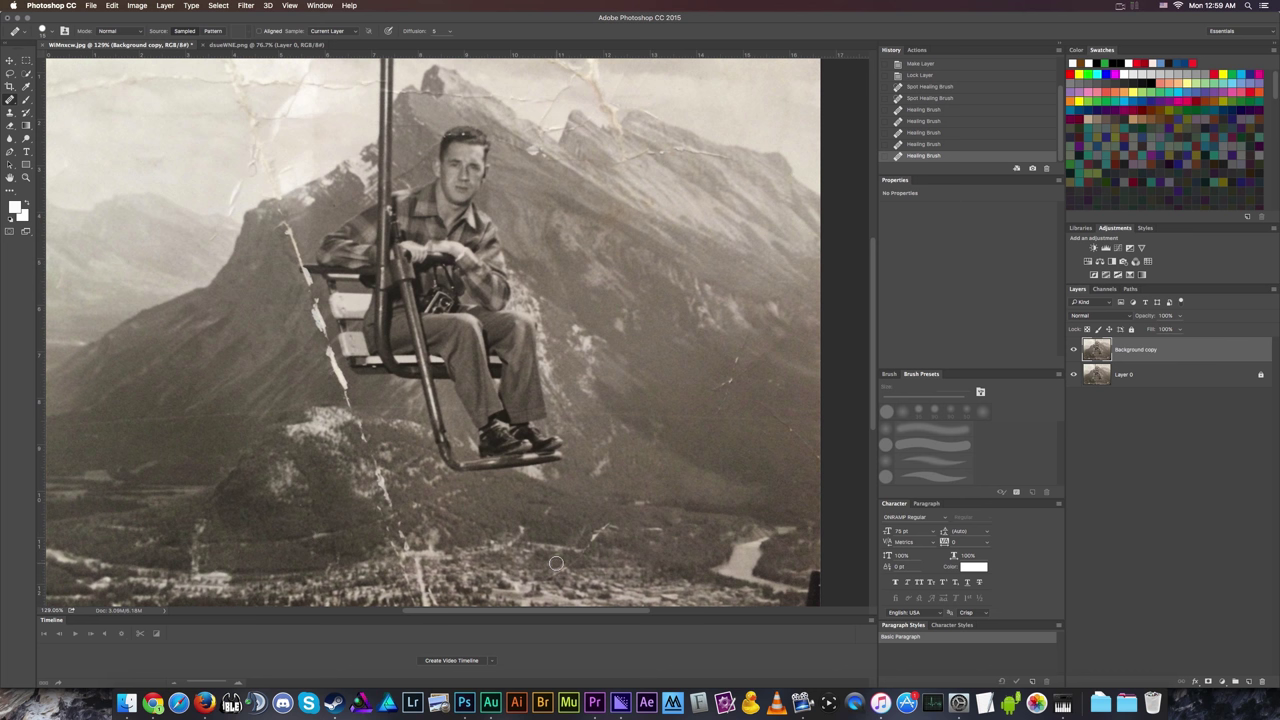
# Switch to the Spot Healing Brush and heal the white scratch in the valley below the chairlift's footrest.
pyautogui.scroll(-2, 510, 540)
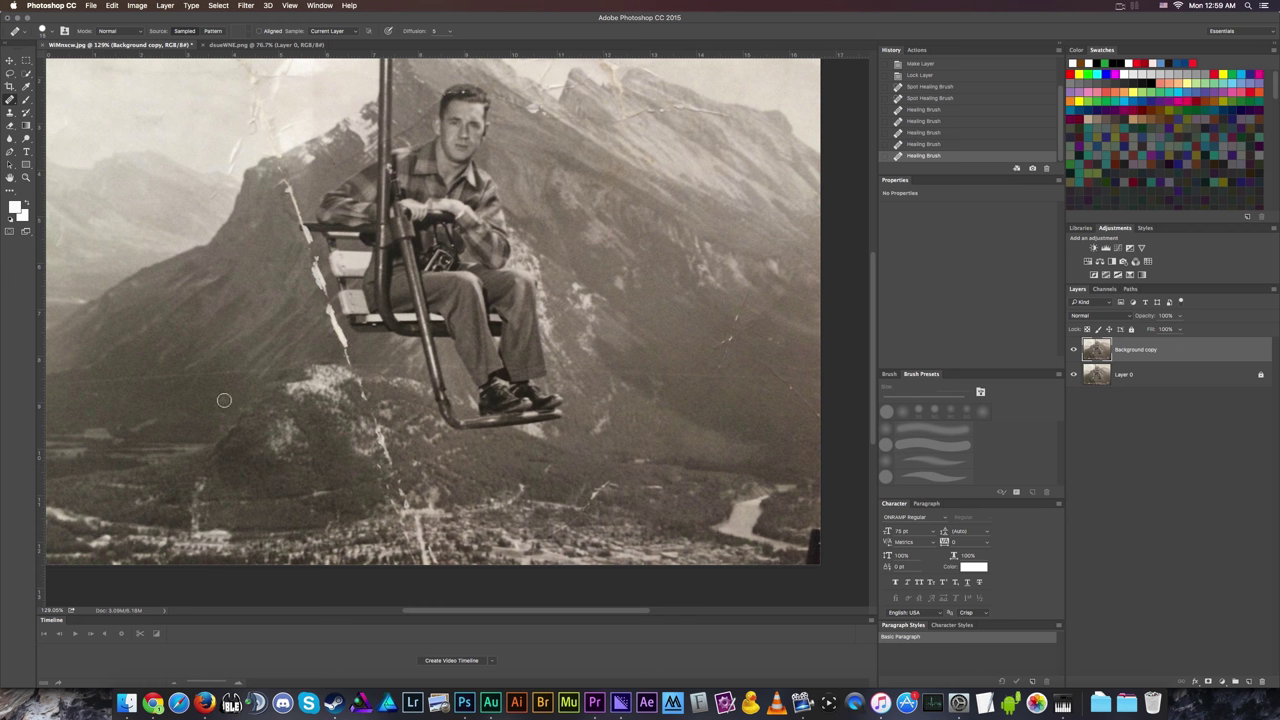
pyautogui.scroll(5, 471, 110)
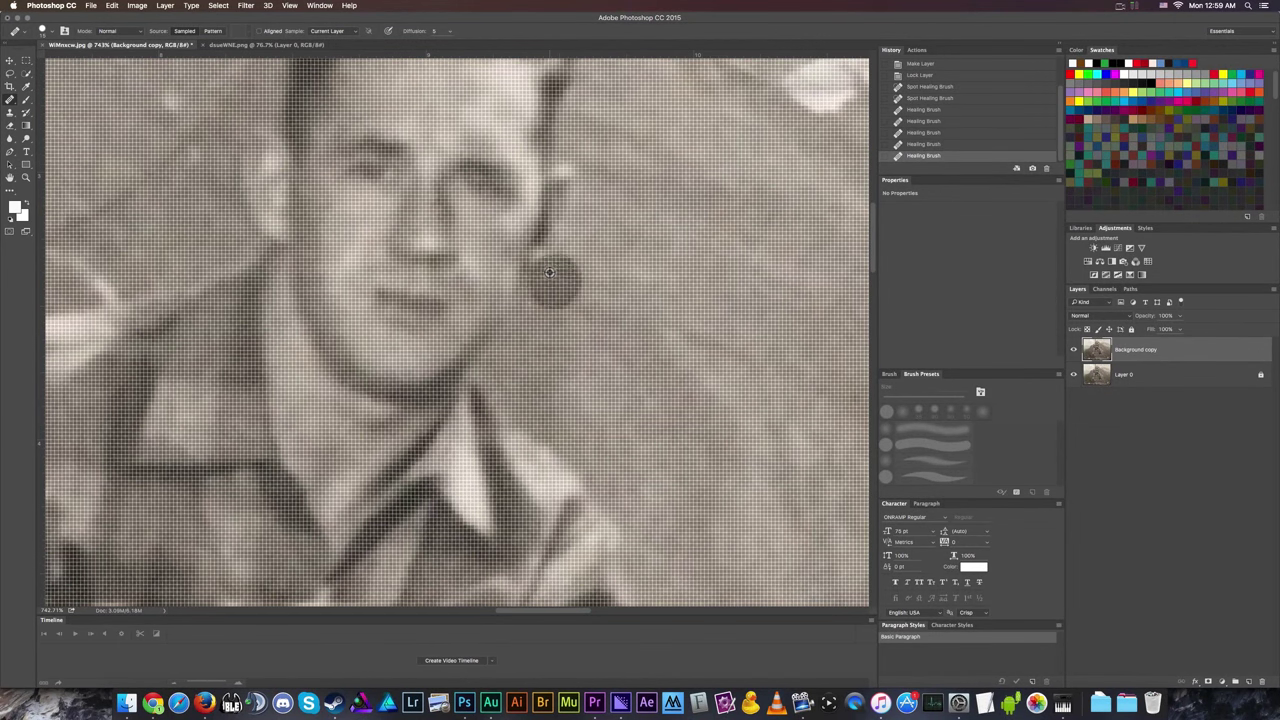
pyautogui.scroll(-5, 553, 277)
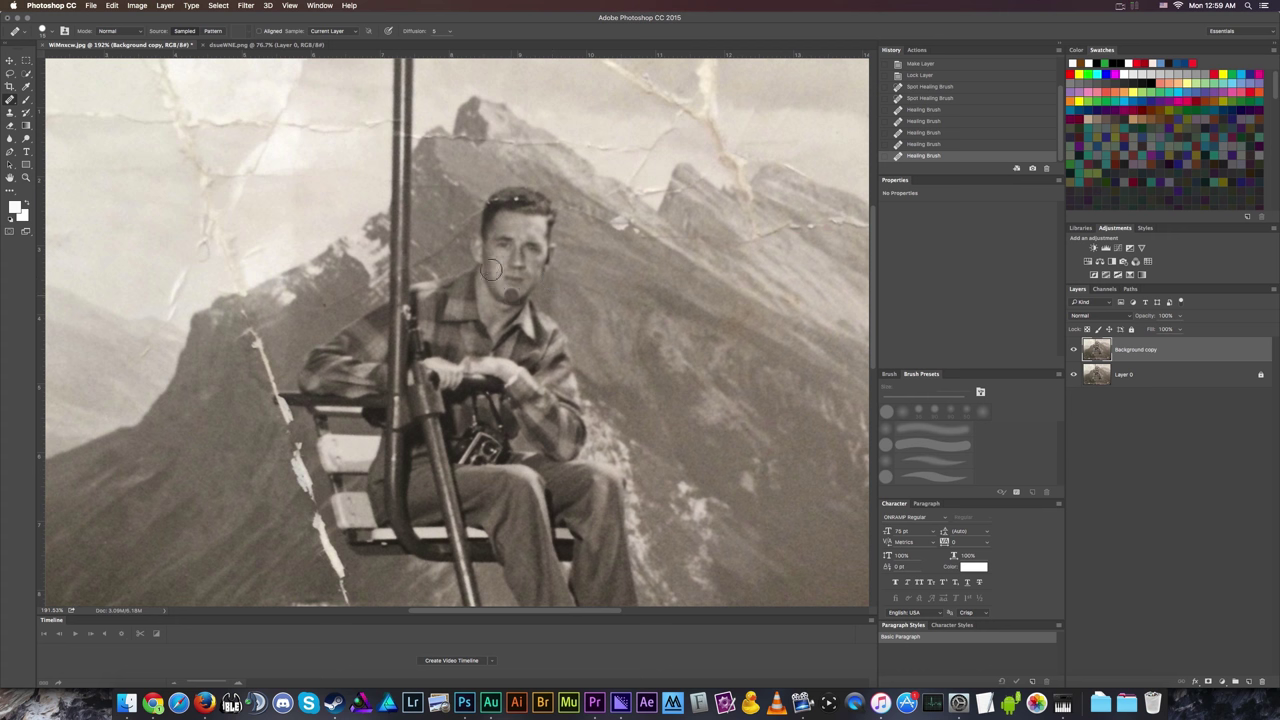
pyautogui.scroll(3, 490, 268)
pyautogui.scroll(-10, 491, 143)
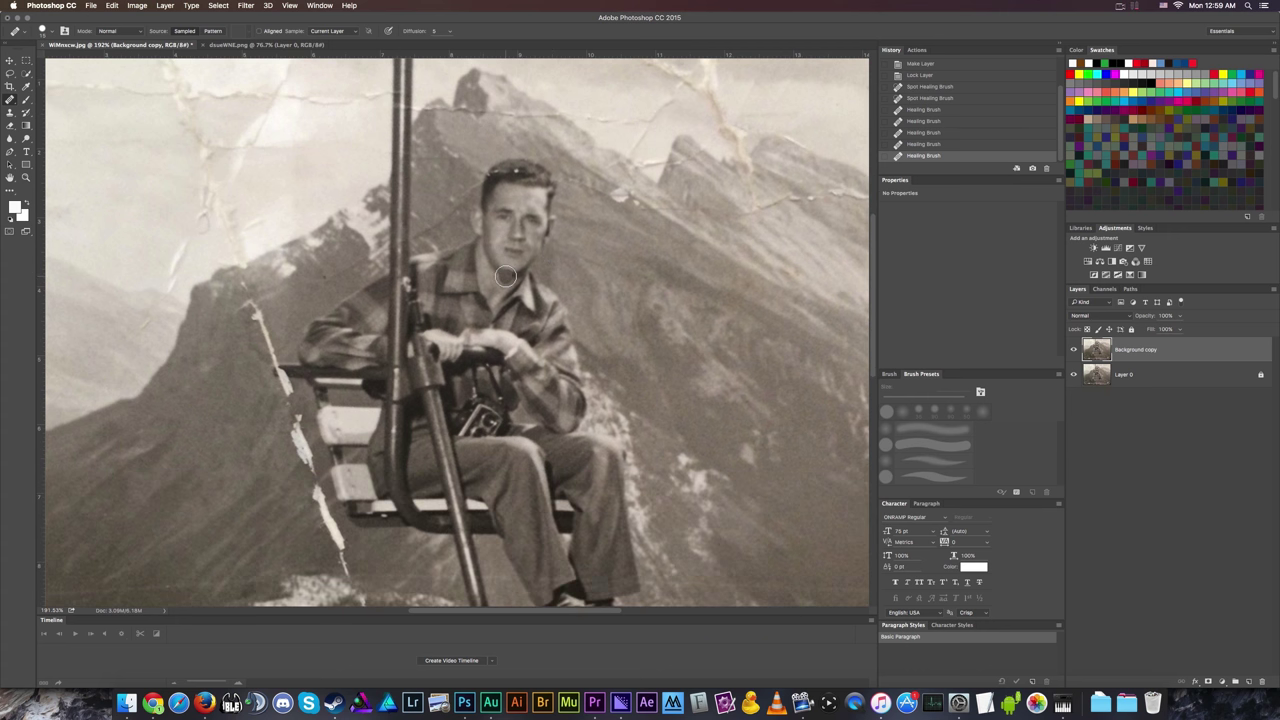
pyautogui.scroll(3, 848, 435)
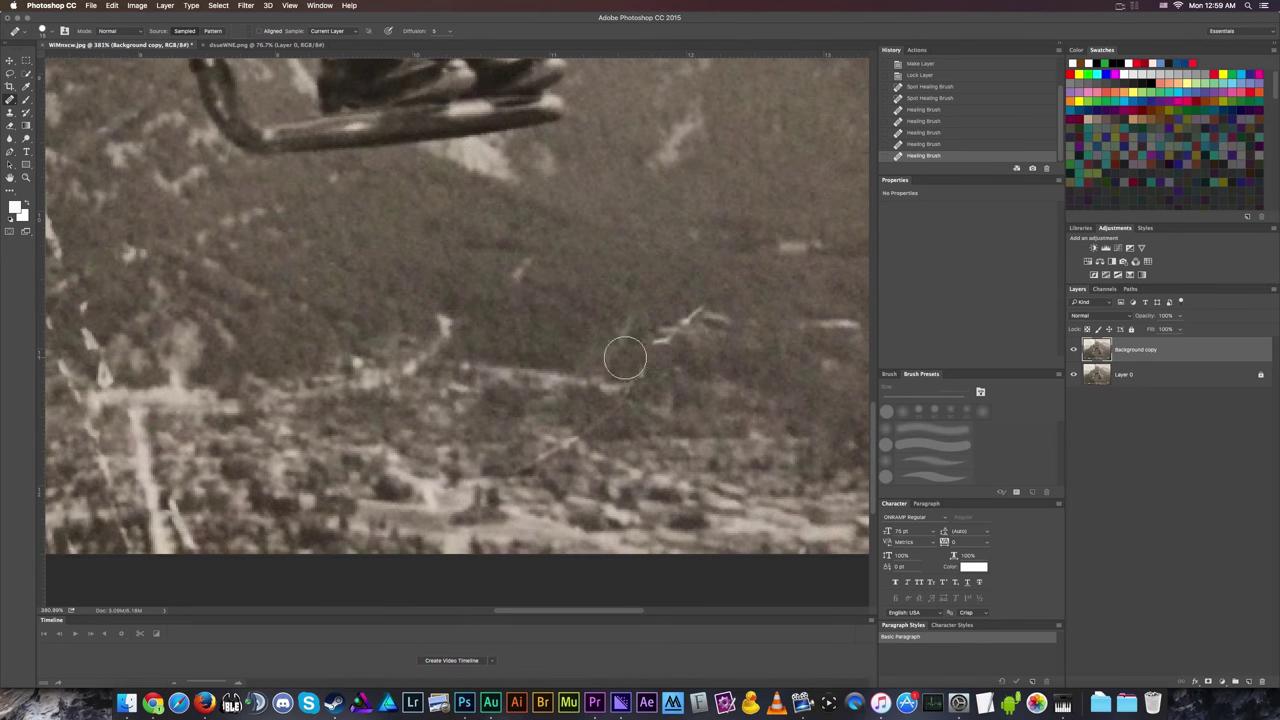
pyautogui.rightClick(10, 100)
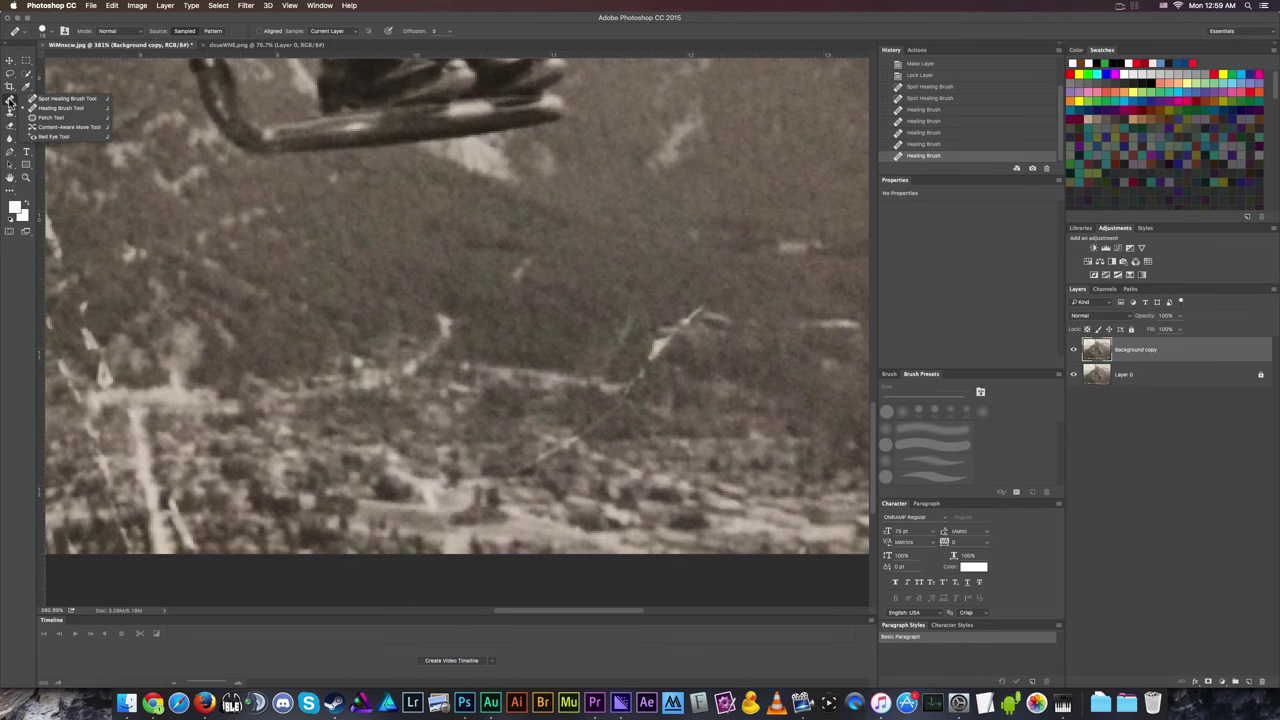
pyautogui.click(55, 100)
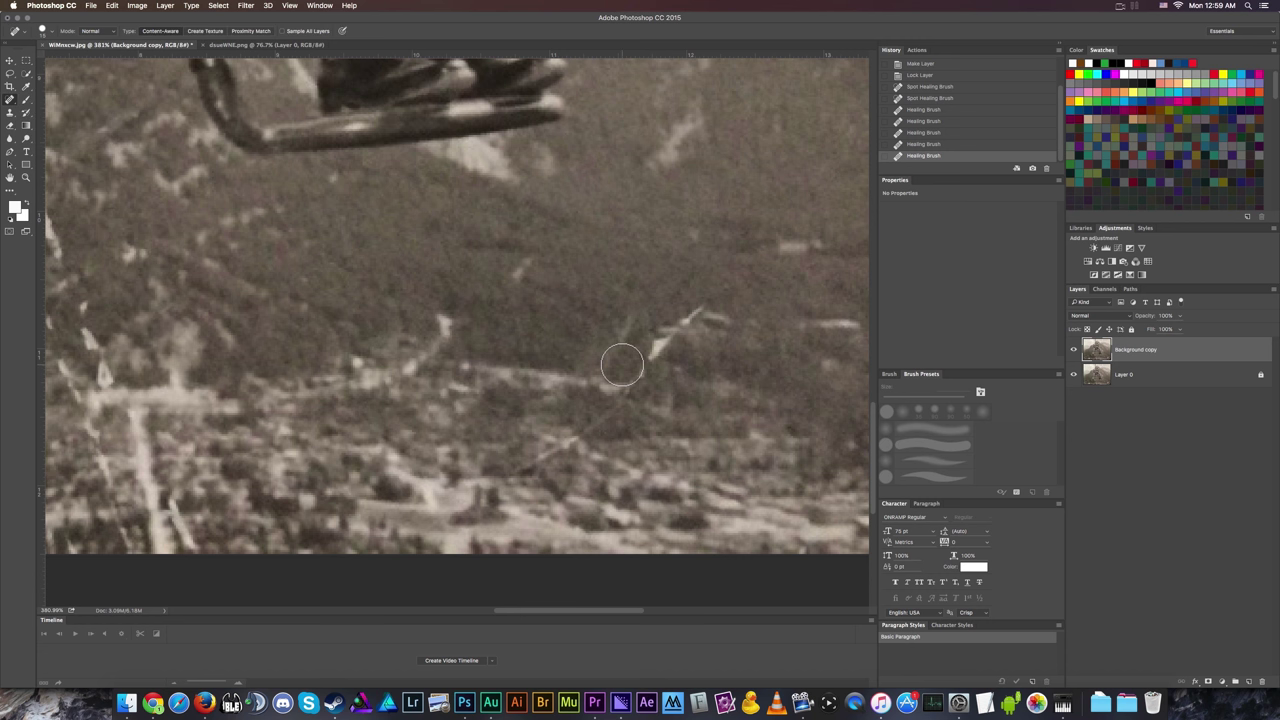
pyautogui.moveTo(623, 364)
pyautogui.mouseDown()
pyautogui.moveTo(662, 330)
pyautogui.moveTo(706, 308)
pyautogui.mouseUp()
pyautogui.press('[')
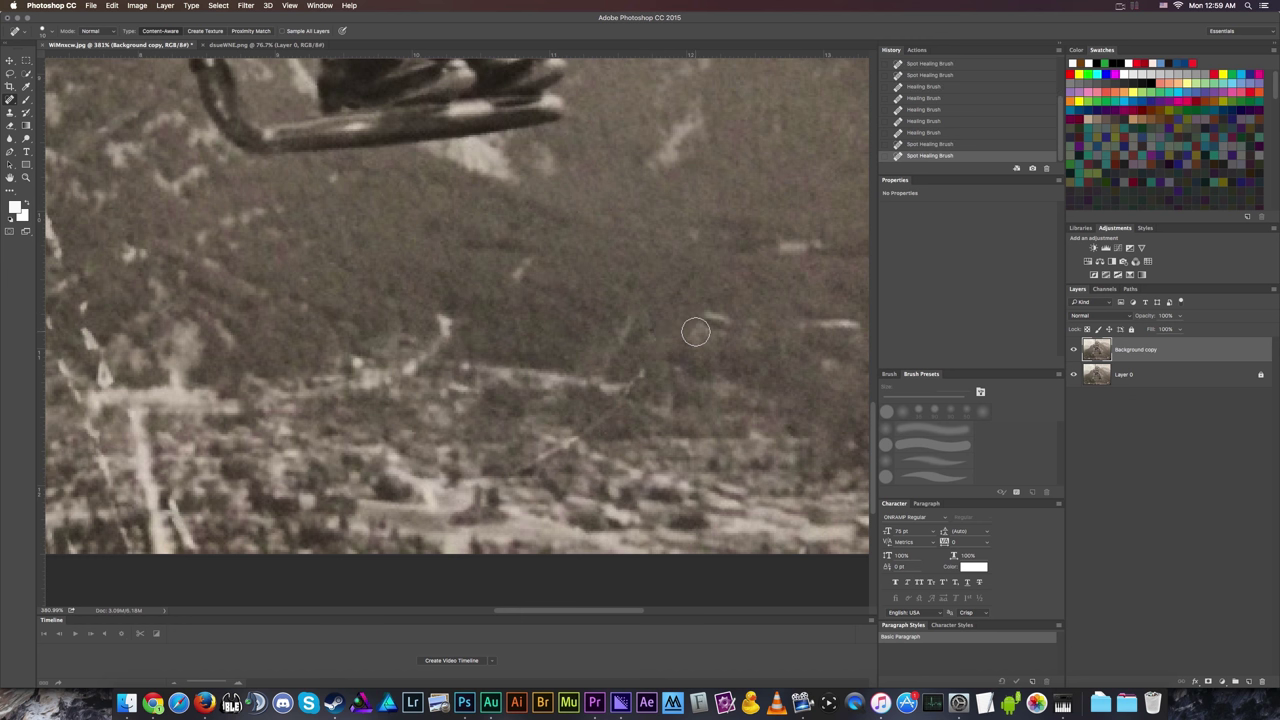
# Compare the valley scratch with and without the last spot-healing stroke, and leave that stroke undone.
pyautogui.press(']')
pyautogui.press(']')
pyautogui.hotkey('ctrl', 'z')
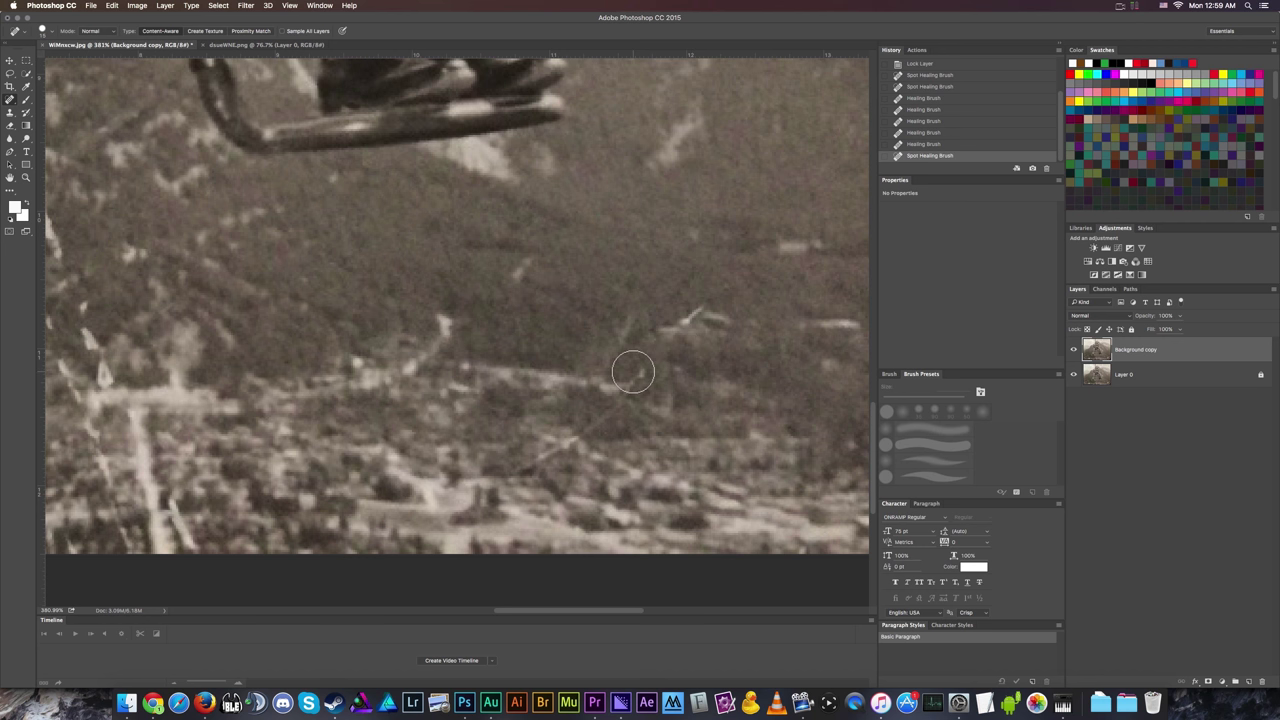
pyautogui.hotkey('ctrl', 'z')
pyautogui.scroll(5, 742, 360)
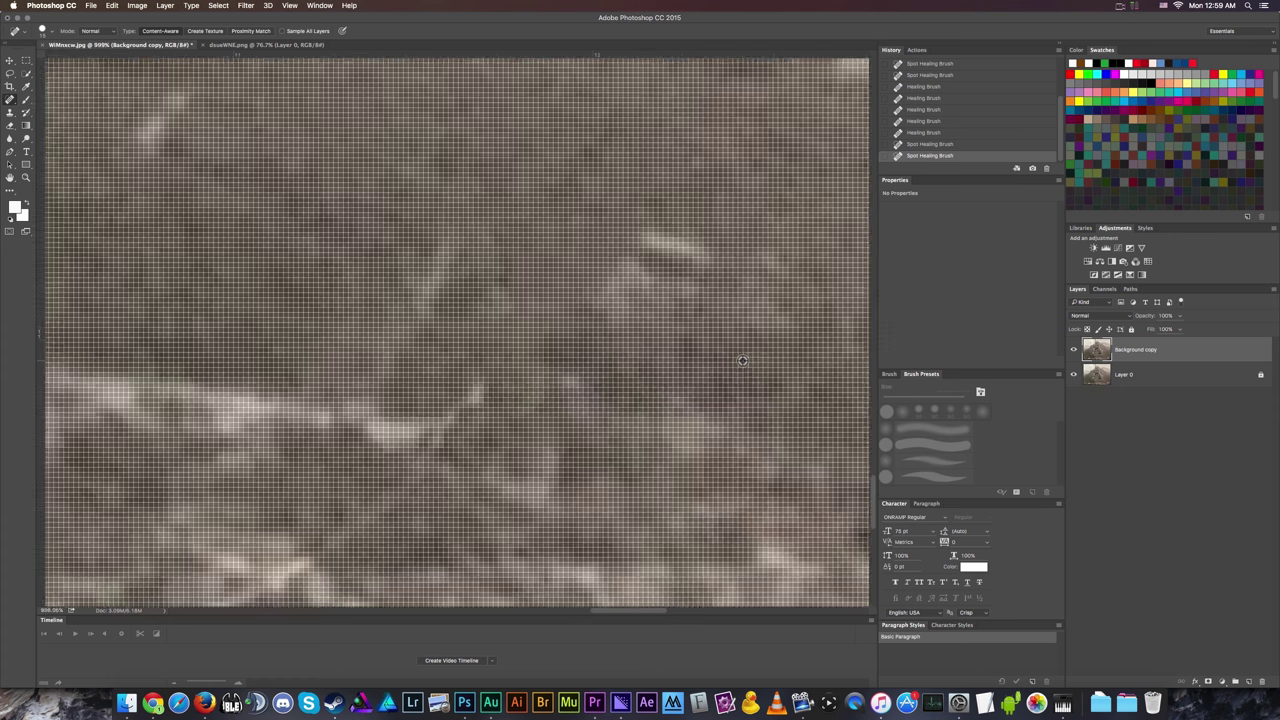
pyautogui.scroll(-5, 742, 360)
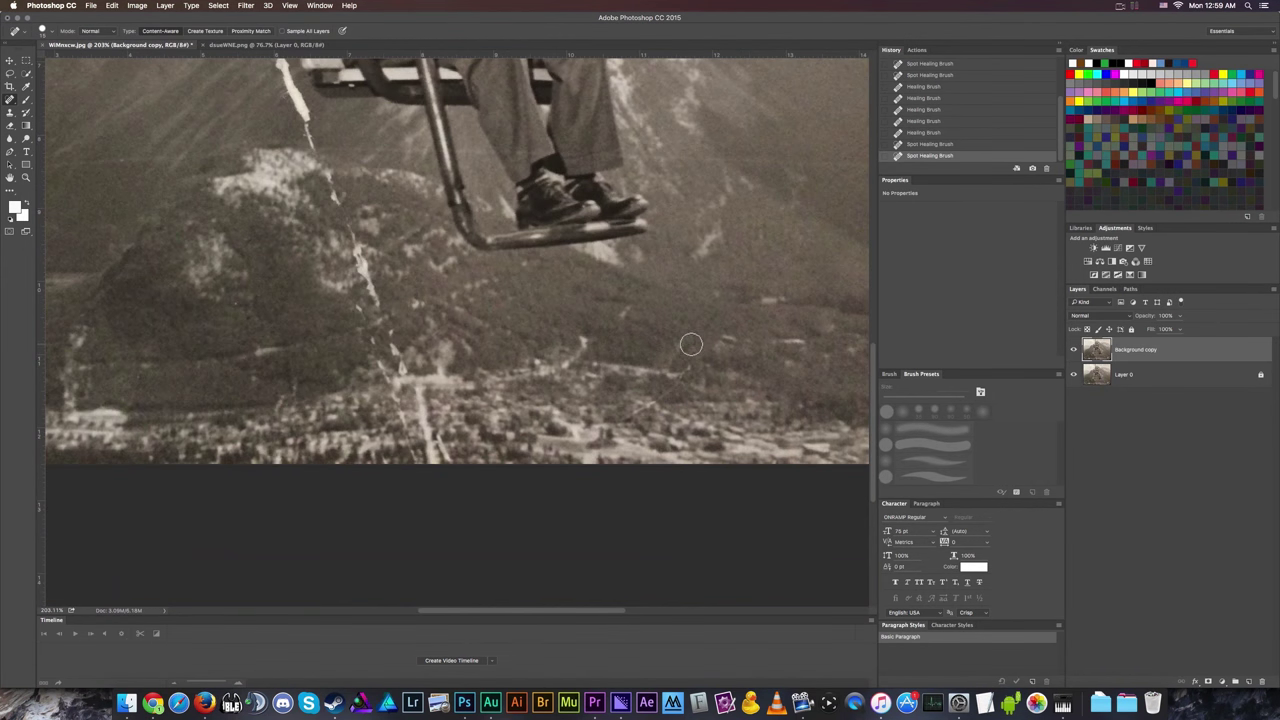
pyautogui.scroll(4, 715, 360)
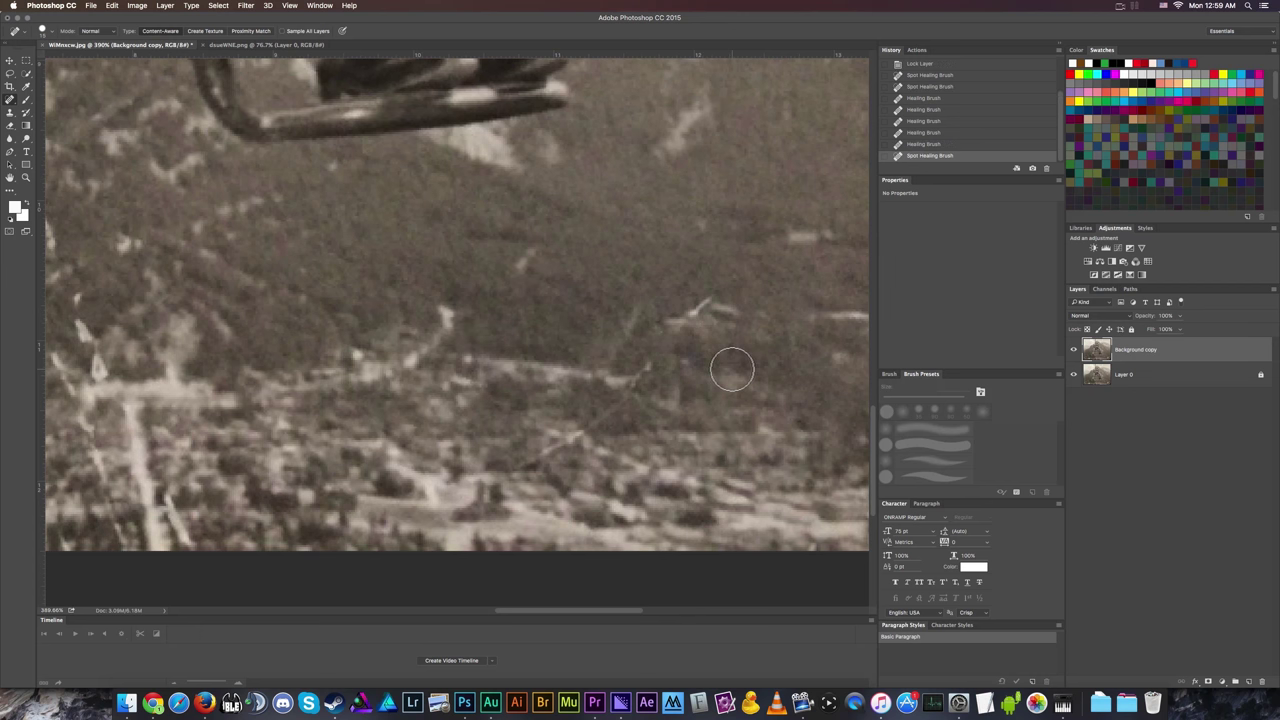
# Switch to the regular Healing Brush, sample the clean hillside above and heal the rest of the white scratch.
pyautogui.rightClick(10, 99)
pyautogui.click(60, 109)
pyautogui.keyDown('alt'); pyautogui.click(674, 266); pyautogui.keyUp('alt')
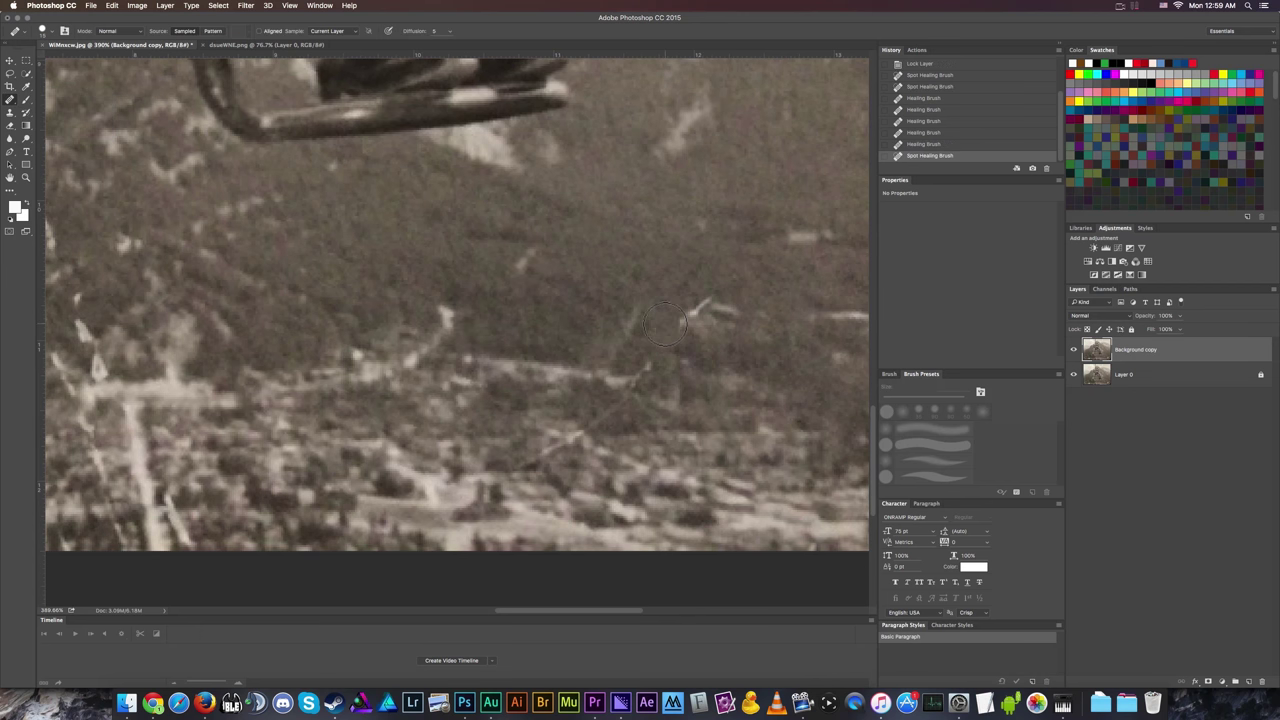
pyautogui.moveTo(666, 314); pyautogui.dragTo(702, 300)
# Heal the faint diagonal crease running from the removed scratch down into the town with a smaller Healing Brush.
pyautogui.scroll(-2, 651, 343)
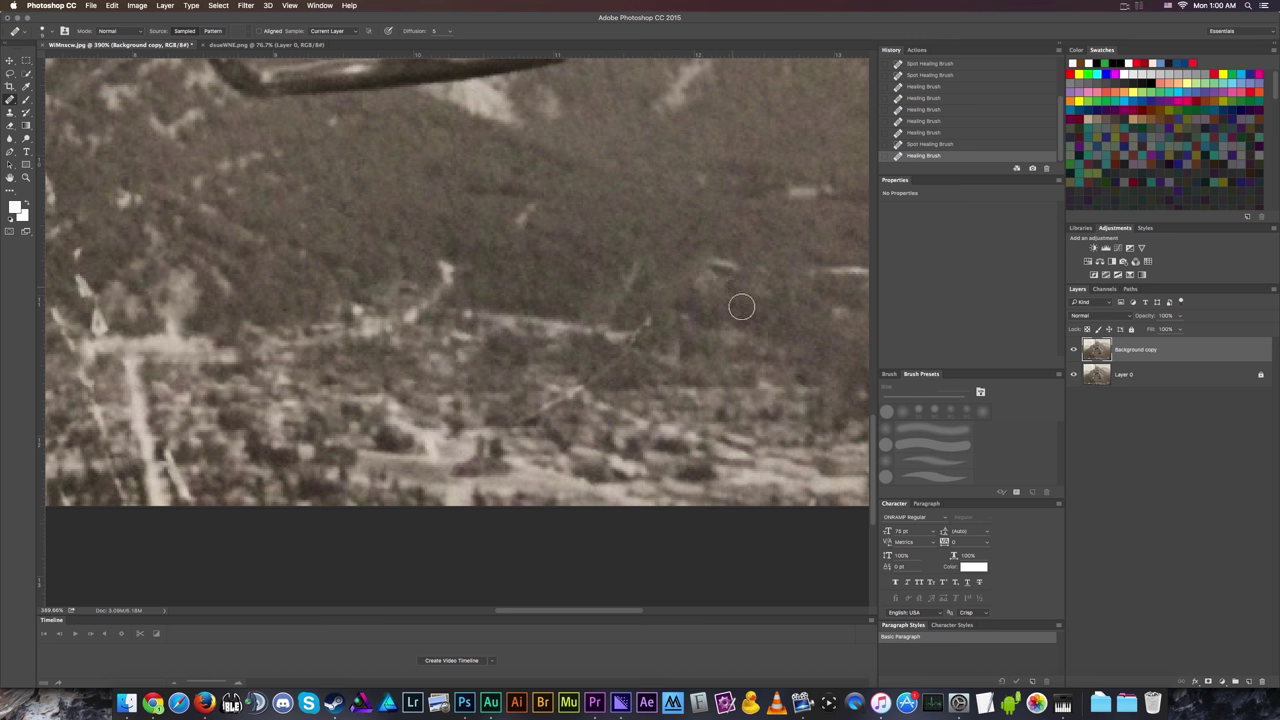
pyautogui.click(584, 405)
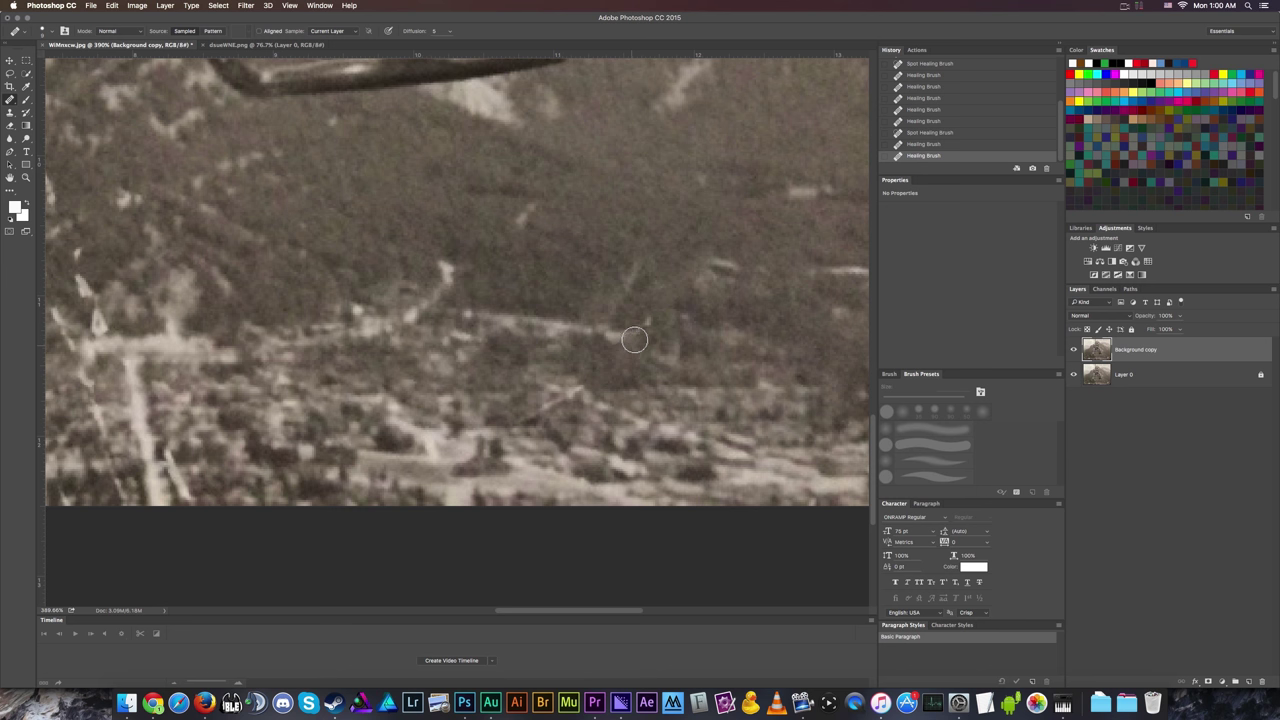
pyautogui.click(634, 402)
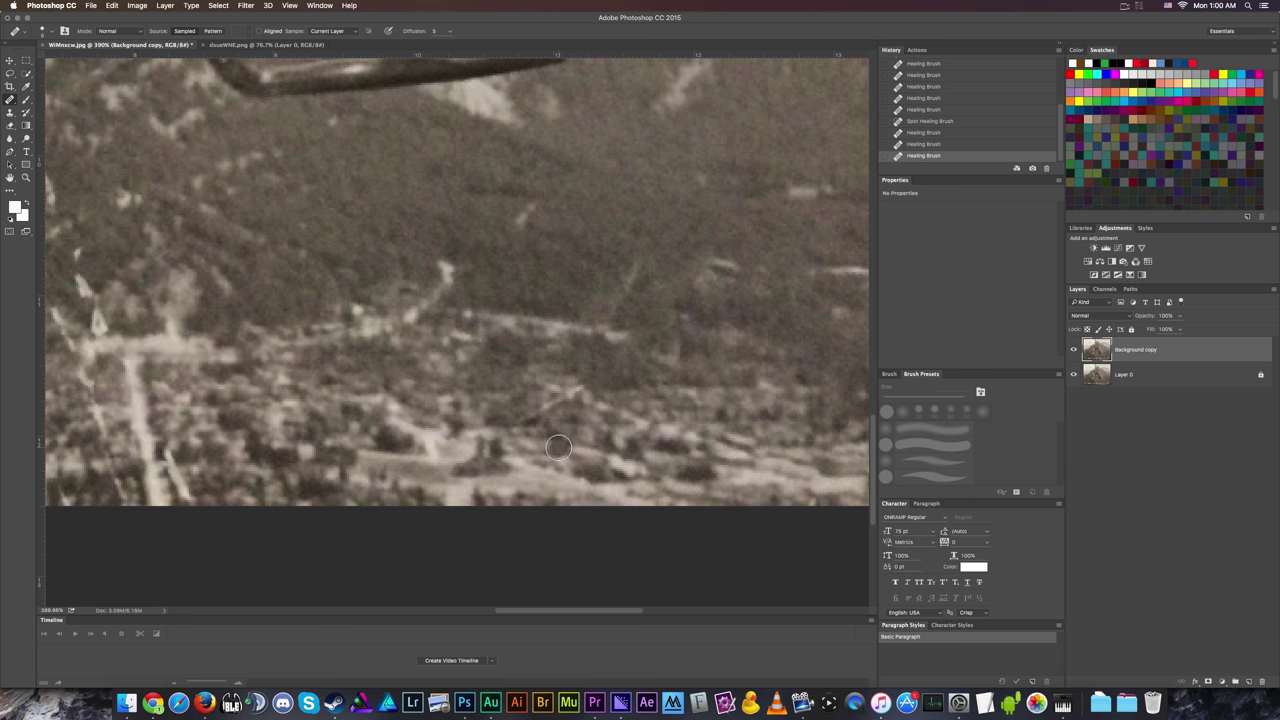
pyautogui.scroll(-4, 474, 385)
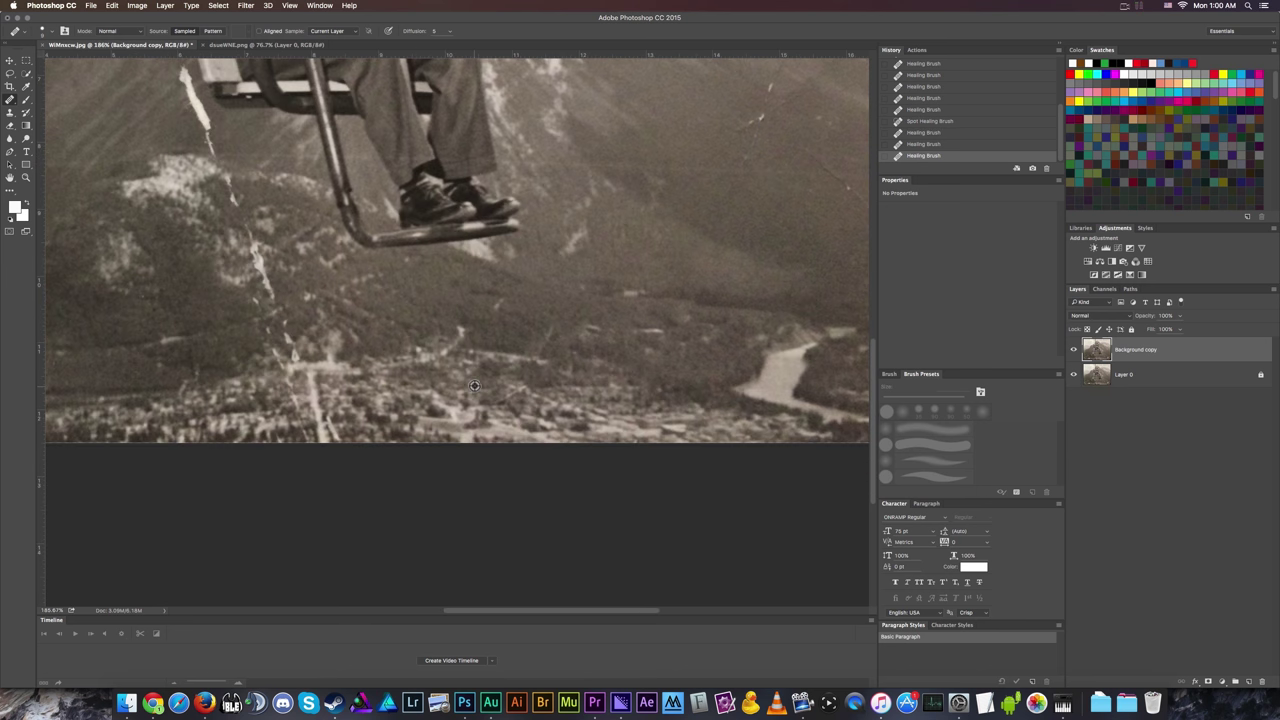
pyautogui.scroll(3, 537, 422)
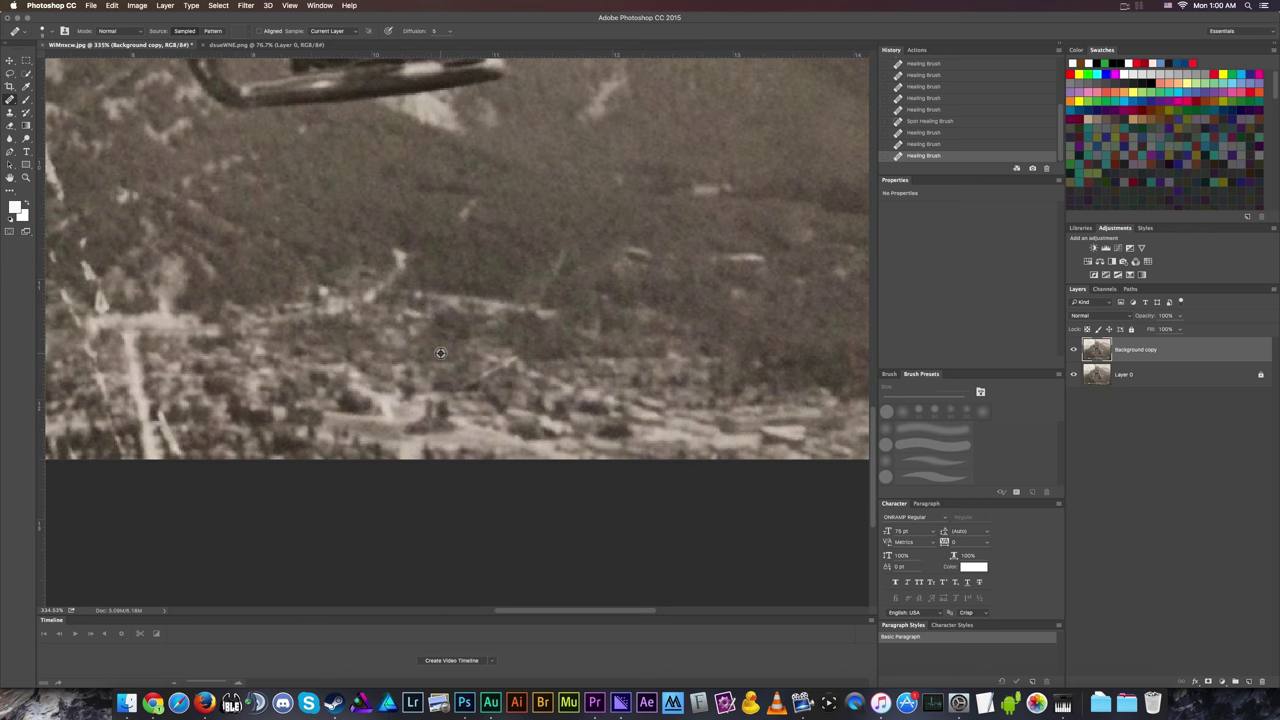
pyautogui.click(510, 365)
# Heal the short white crease just right of the light road at the photo's bottom edge.
pyautogui.scroll(-5, 296, 385)
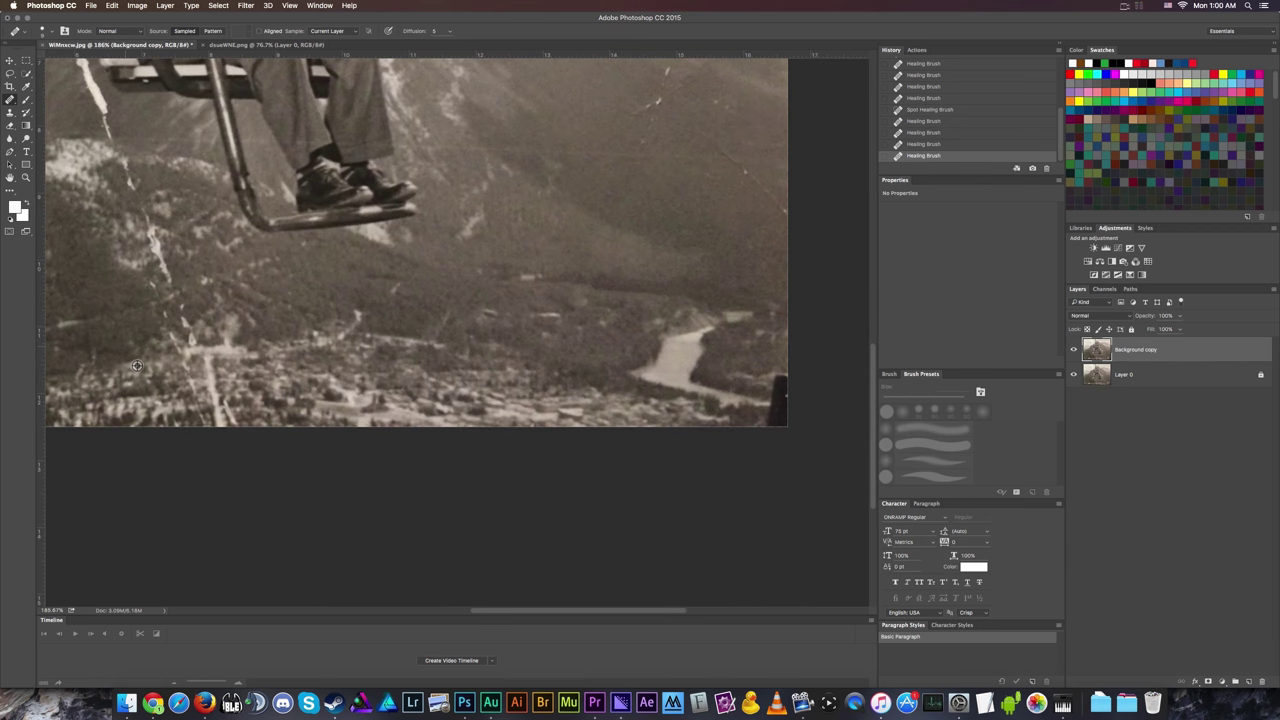
pyautogui.scroll(5, 136, 365)
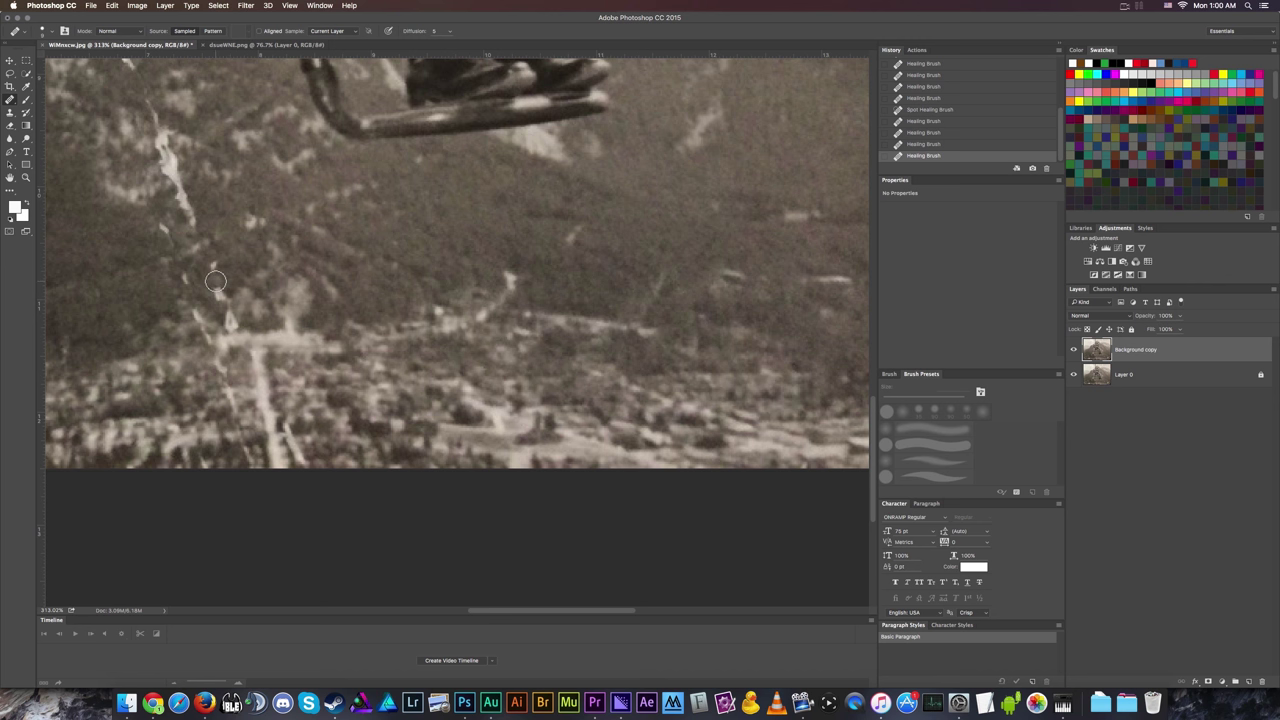
pyautogui.click(298, 456)
pyautogui.click(308, 464)
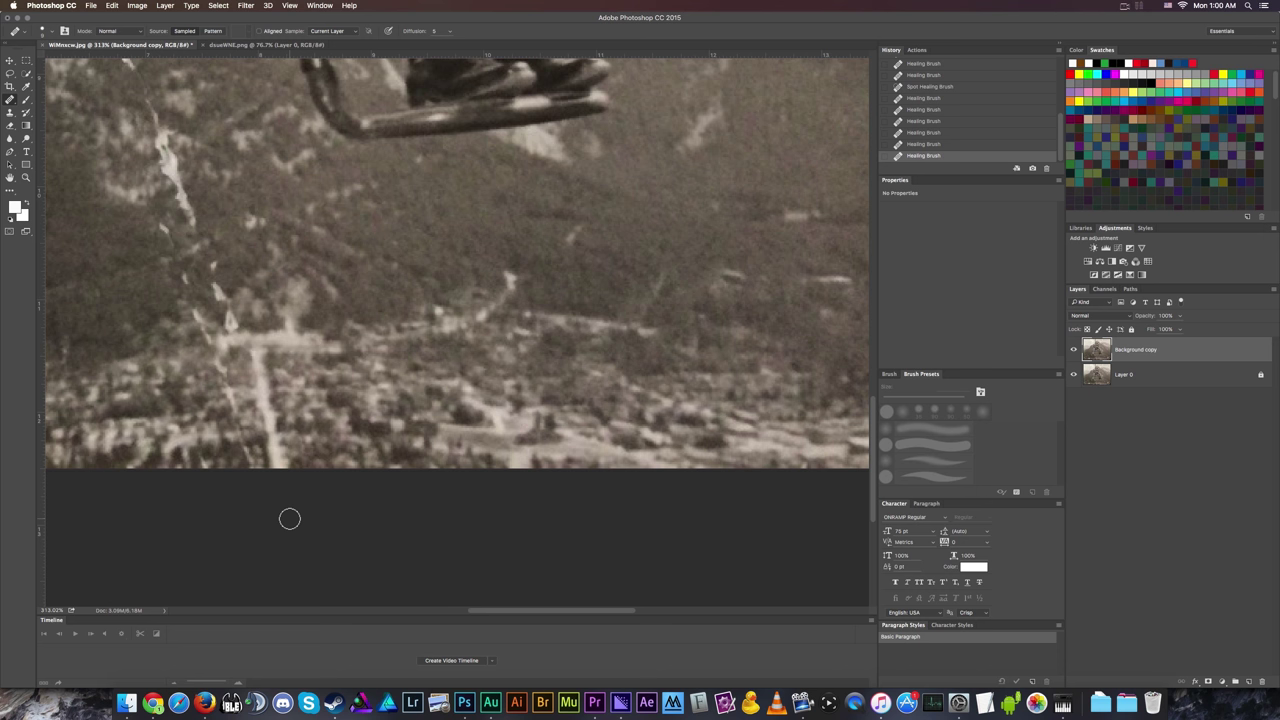
# Heal the thin diagonal crack on the dark mountain slope near the photo's right edge.
pyautogui.scroll(-6, 283, 517)
pyautogui.scroll(3, 304, 374)
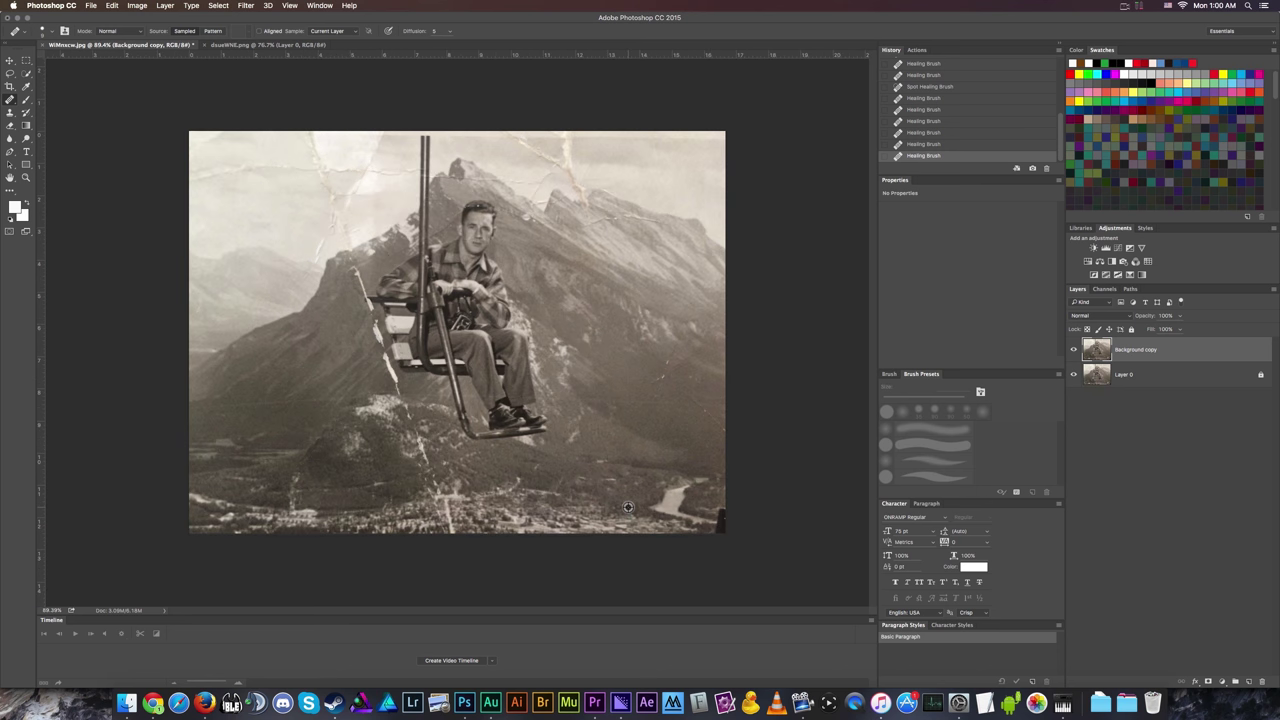
pyautogui.scroll(2, 626, 508)
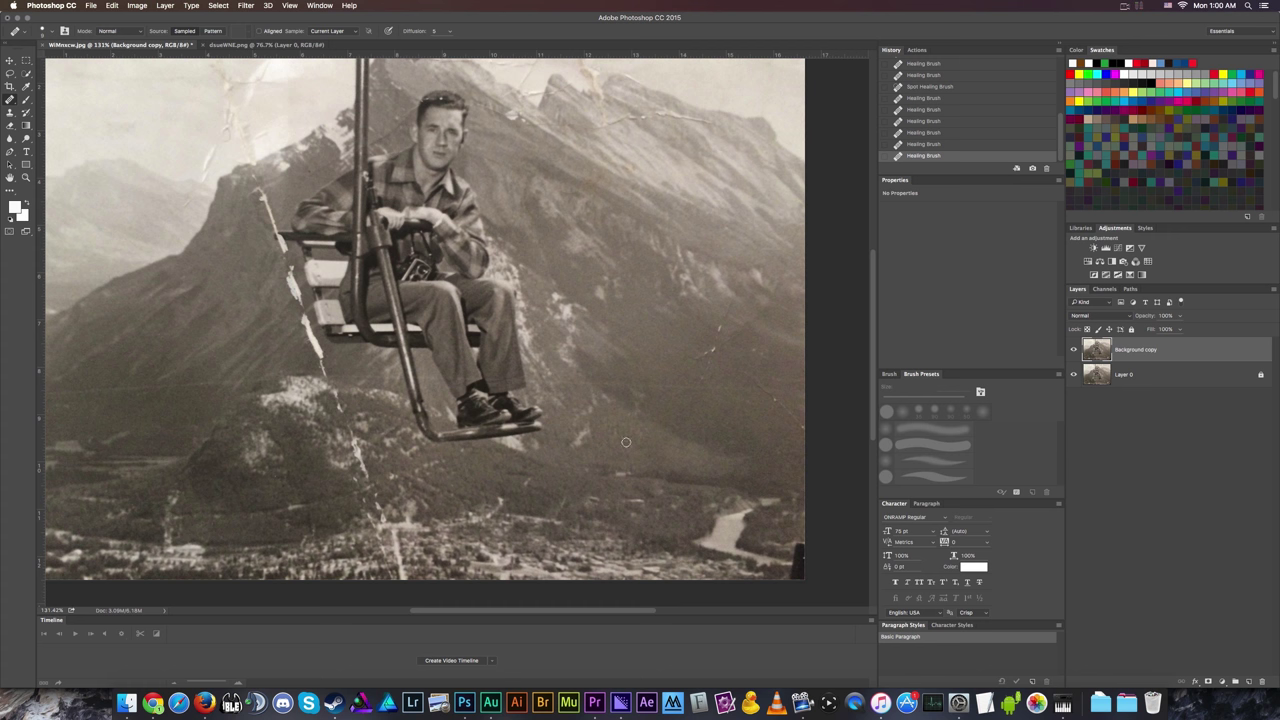
pyautogui.scroll(3, 738, 389)
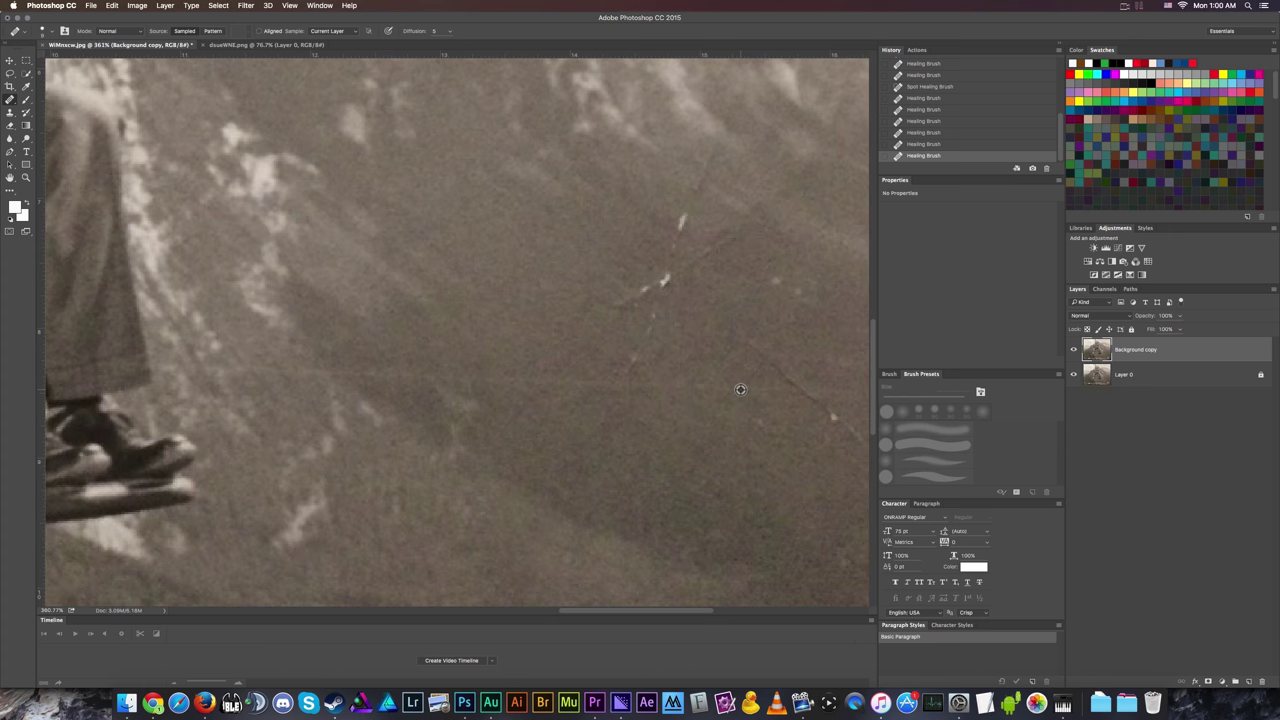
pyautogui.scroll(-1, 740, 388)
pyautogui.scroll(-2, 840, 438)
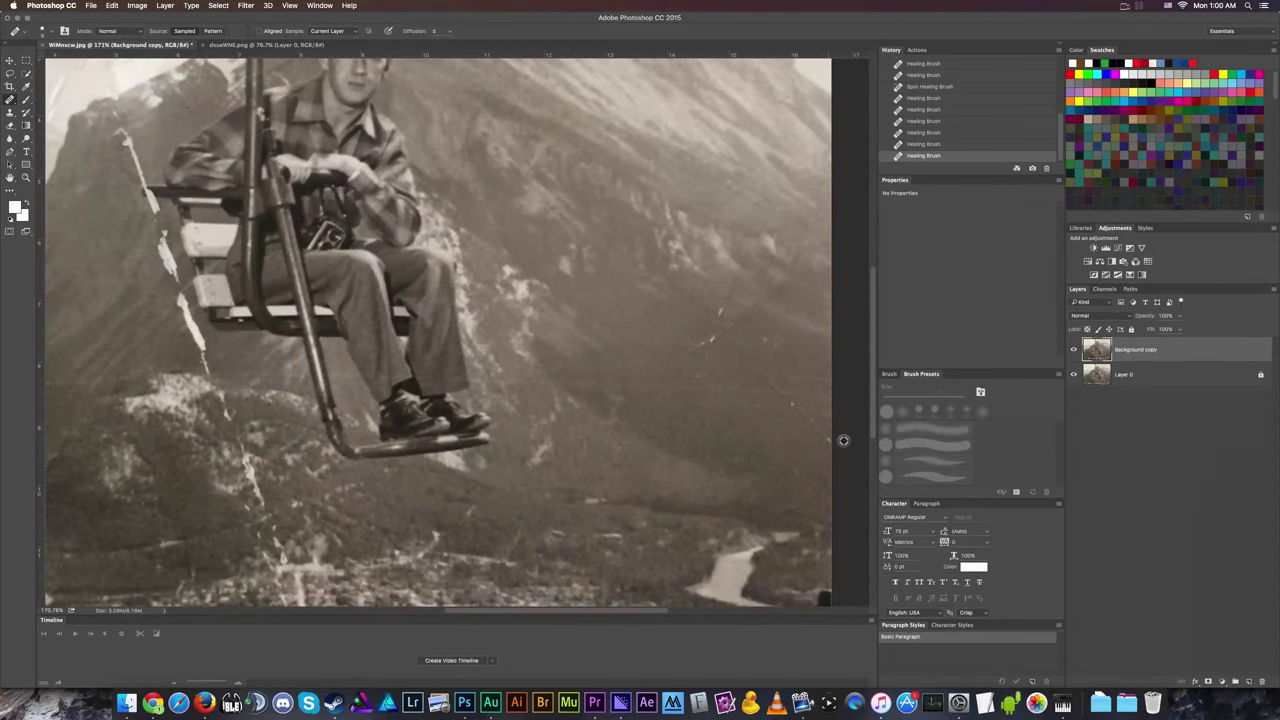
pyautogui.scroll(2, 843, 441)
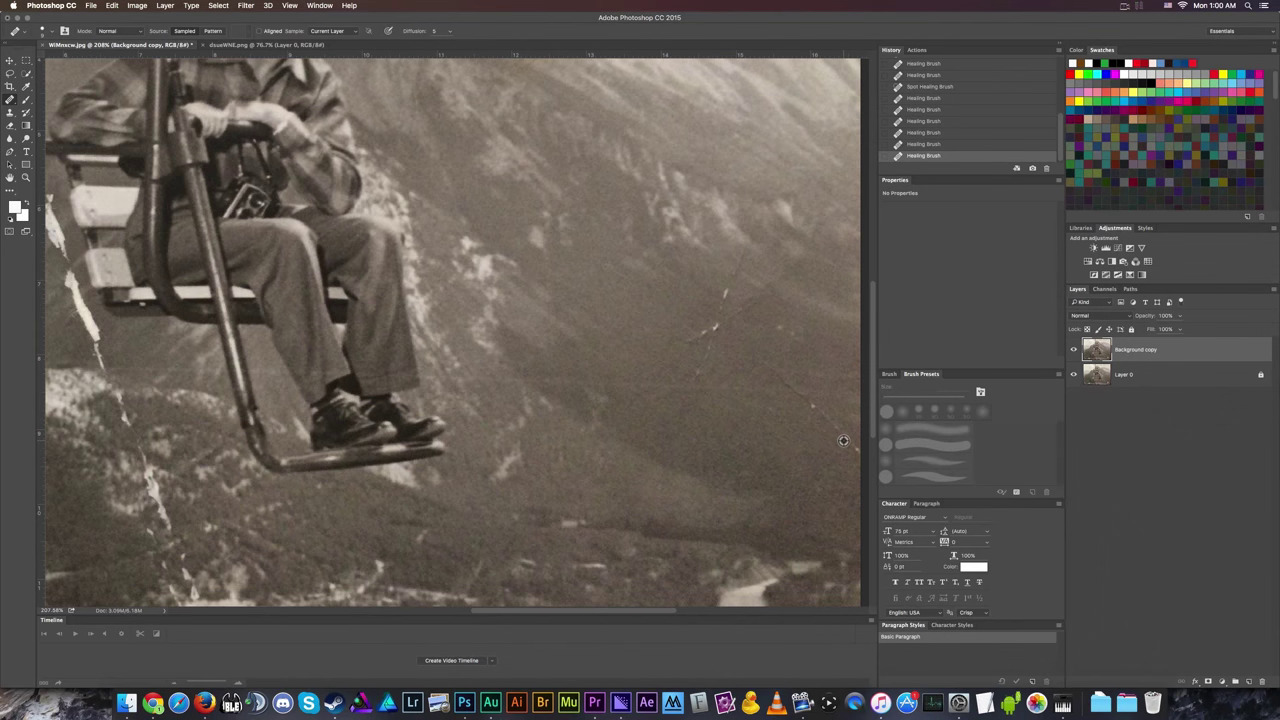
pyautogui.scroll(-2, 854, 443)
pyautogui.scroll(2, 855, 450)
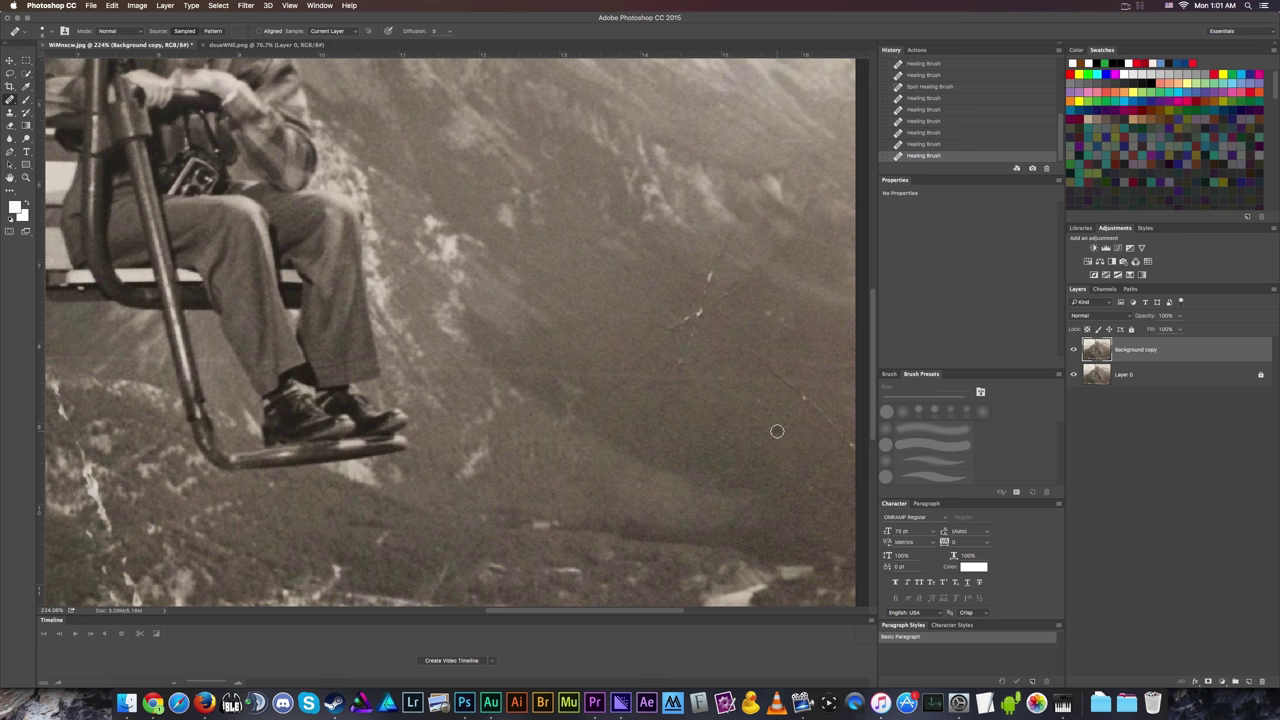
pyautogui.click(769, 368)
pyautogui.click(799, 392)
# Heal the white flecks and fine crossing cracks on the slope to the right of the man's legs.
pyautogui.scroll(3, 828, 443)
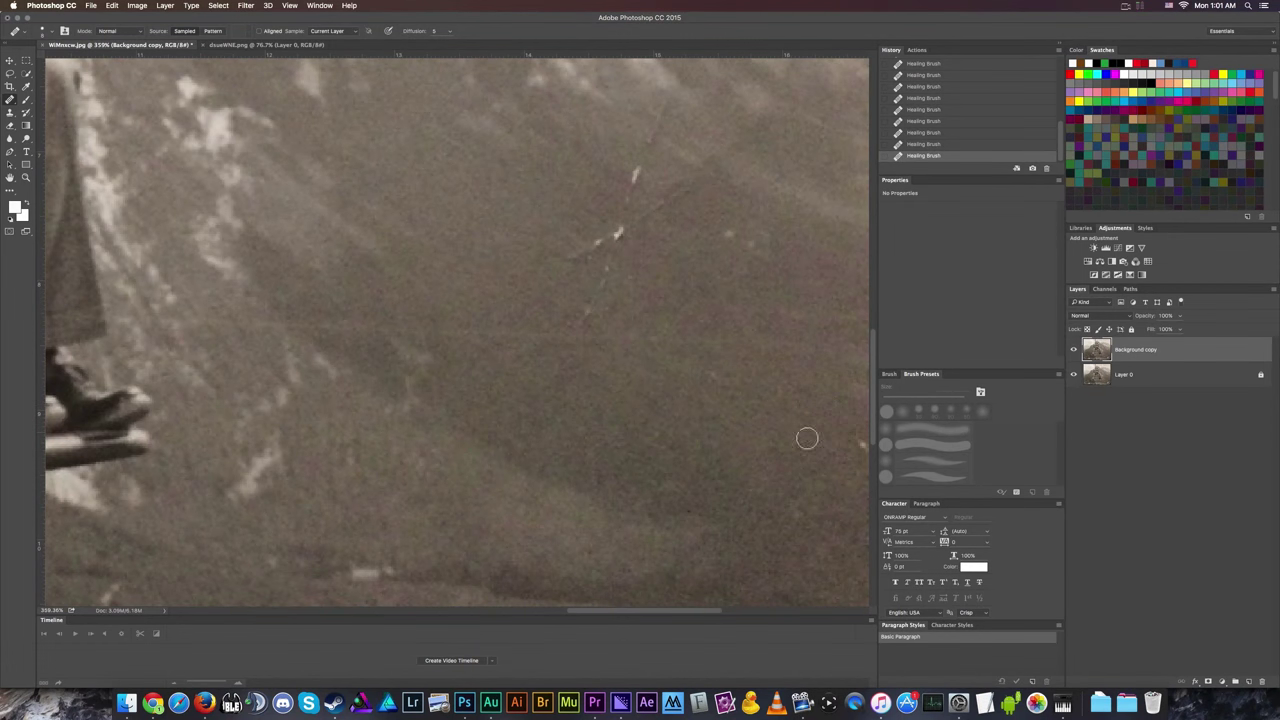
pyautogui.scroll(-2, 831, 438)
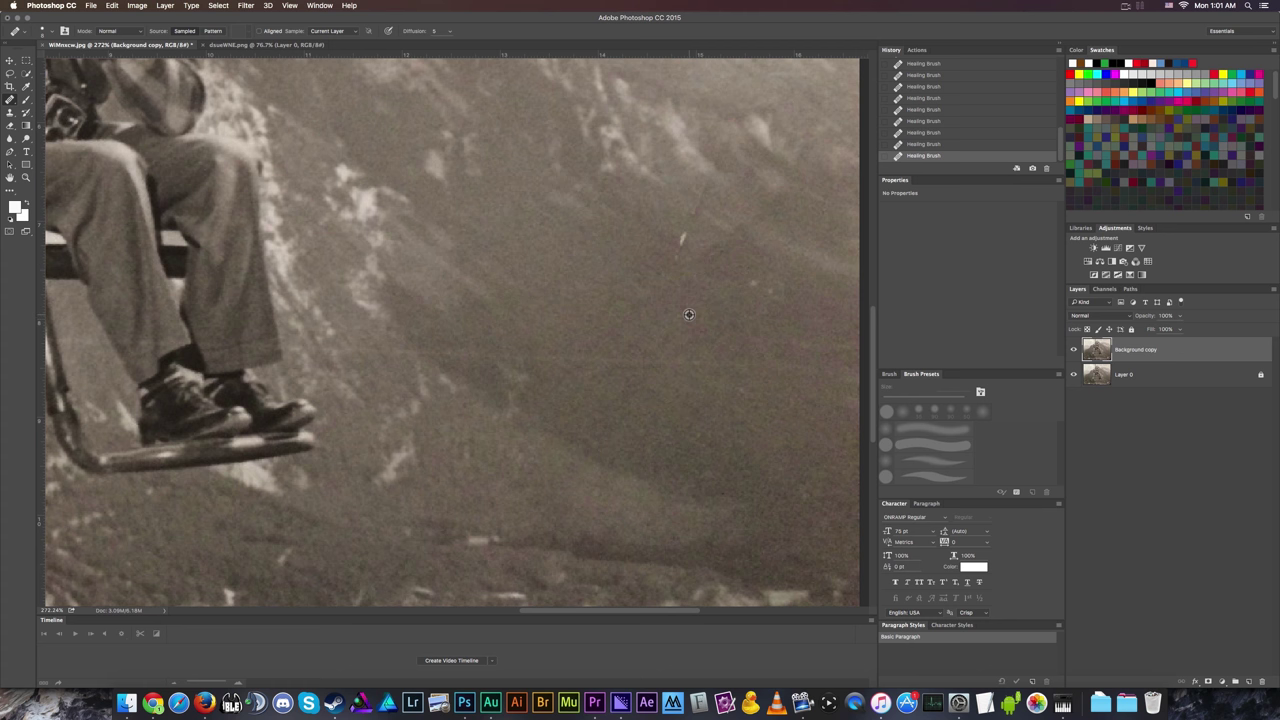
pyautogui.click(681, 237)
# Switch to the other open photo of three men in an old car and examine the damage in its sky and around the wagon.
pyautogui.hotkey('ctrl', 'Tab')
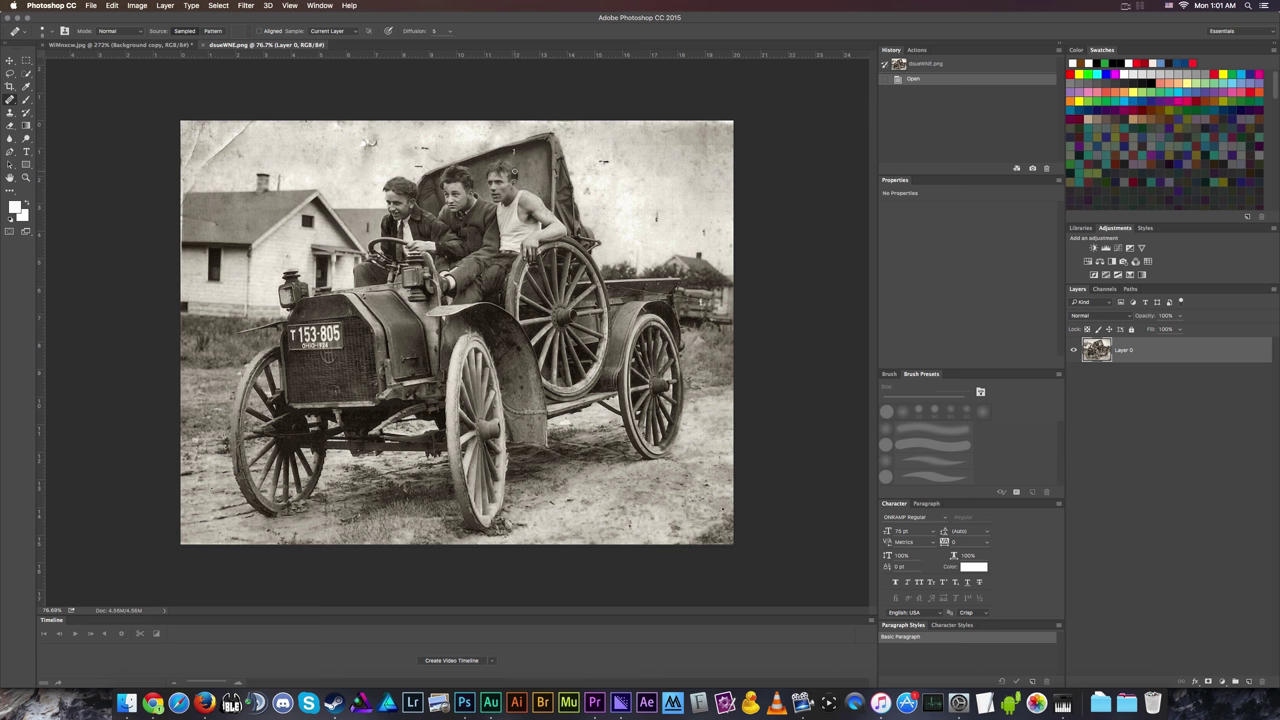
pyautogui.scroll(2, 455, 332)
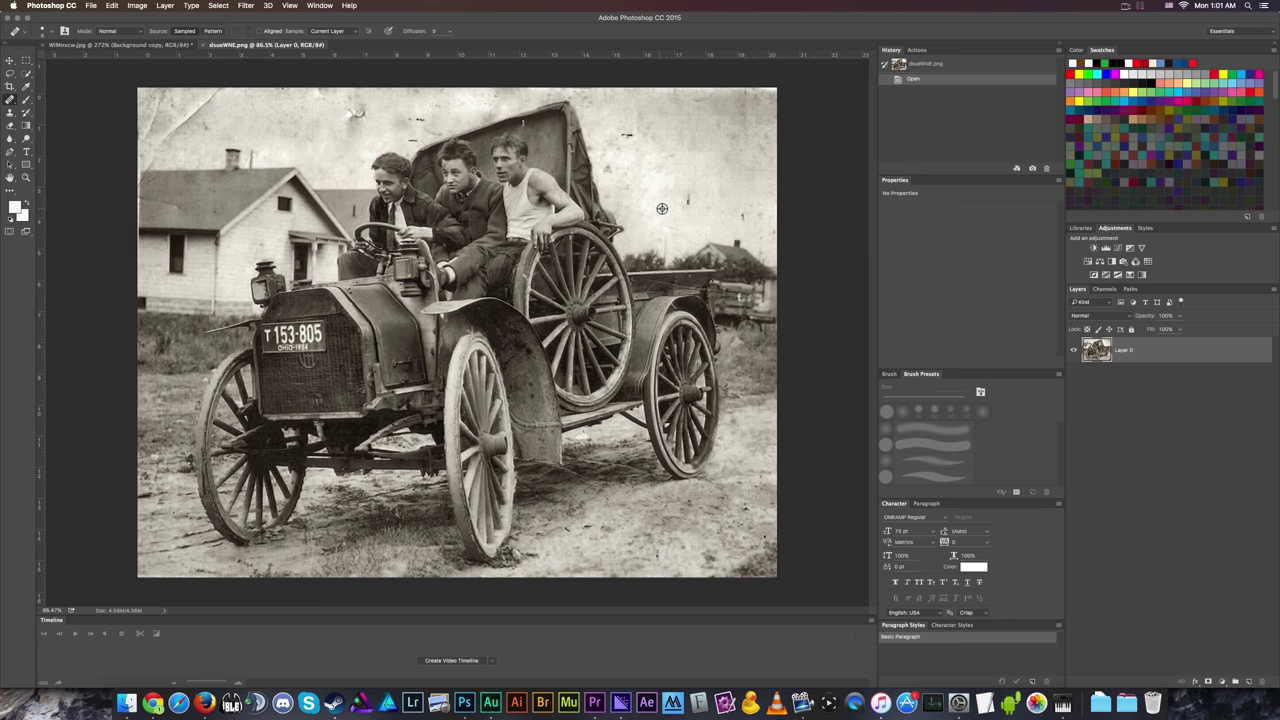
pyautogui.scroll(5, 660, 210)
pyautogui.scroll(2, 766, 189)
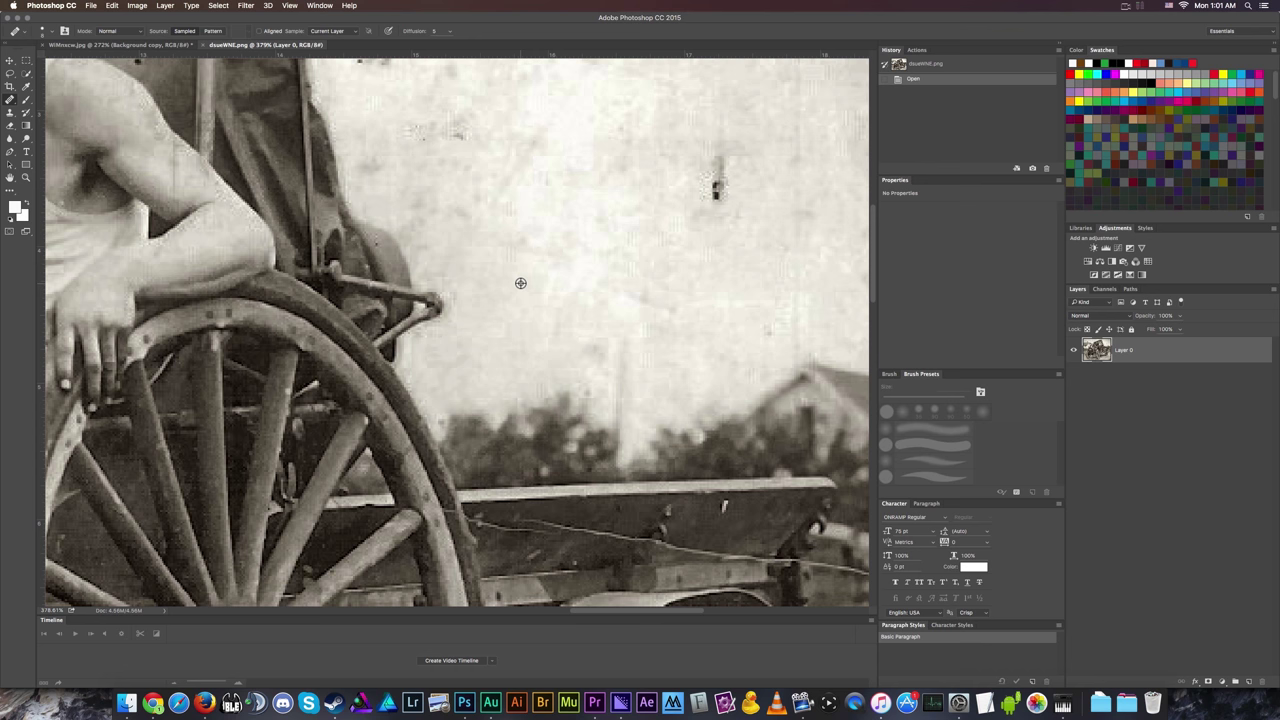
pyautogui.scroll(-7, 520, 280)
pyautogui.scroll(4, 525, 278)
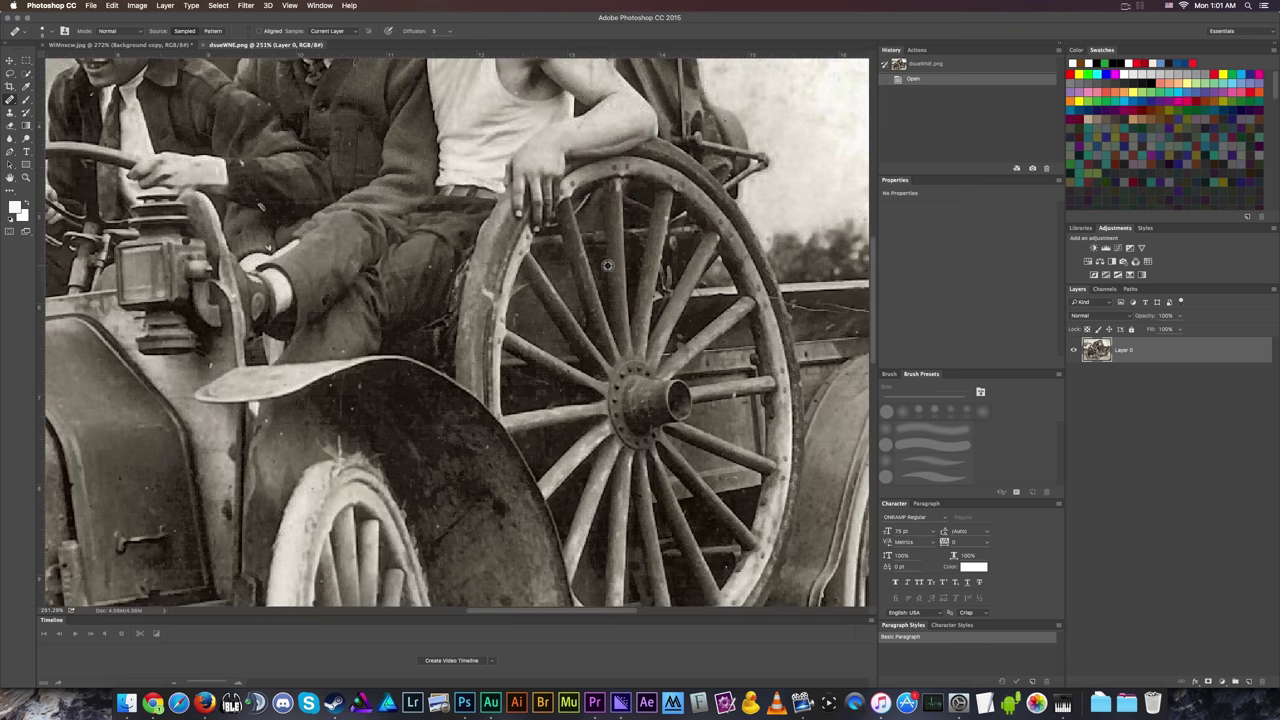
pyautogui.scroll(-3, 608, 265)
pyautogui.scroll(5, 608, 265)
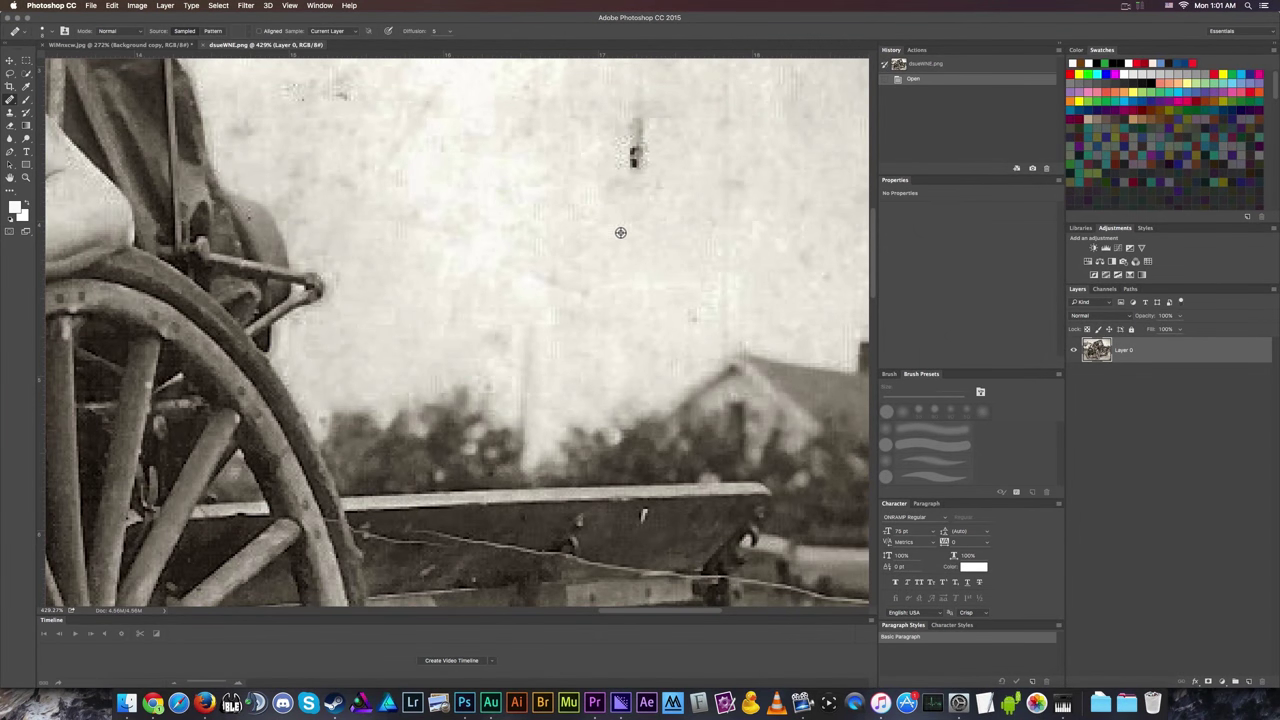
pyautogui.scroll(1, 708, 300)
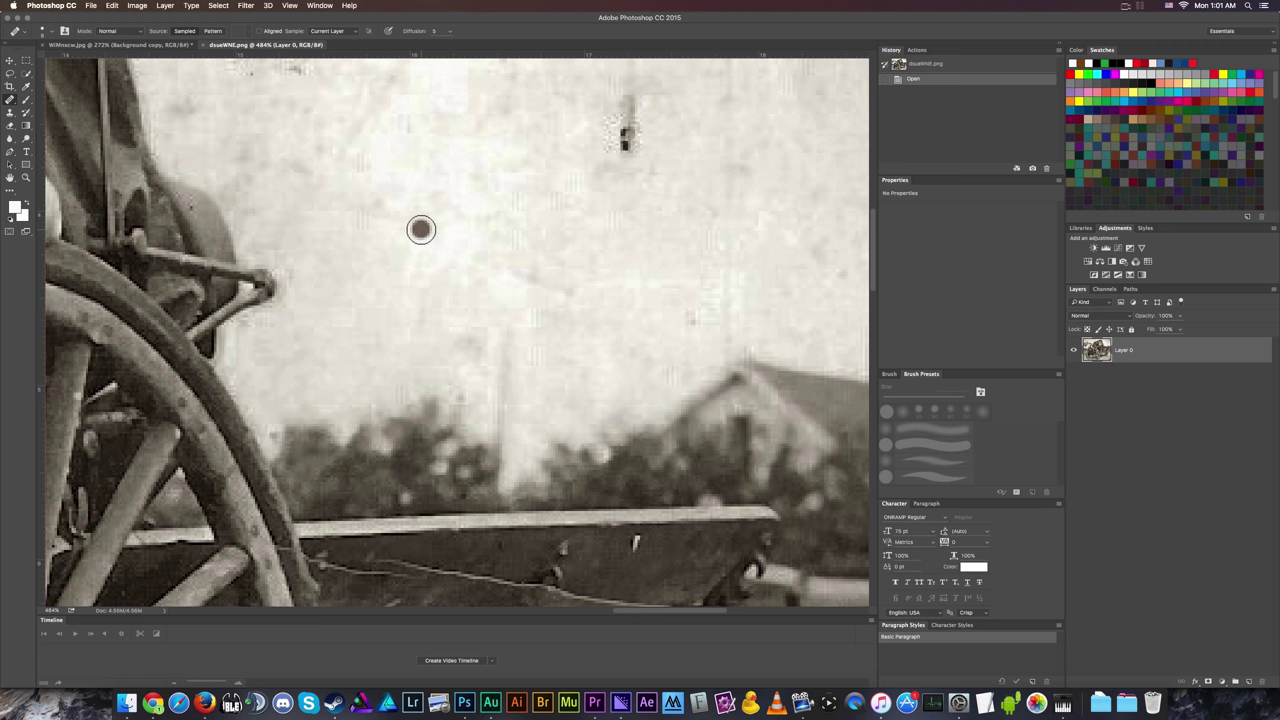
# Examine the dark specks in the sky above the wagon and the wear on the car's hood and radiator.
pyautogui.scroll(-2, 420, 240)
pyautogui.scroll(-3, 477, 266)
pyautogui.scroll(4, 476, 268)
pyautogui.scroll(-6, 404, 356)
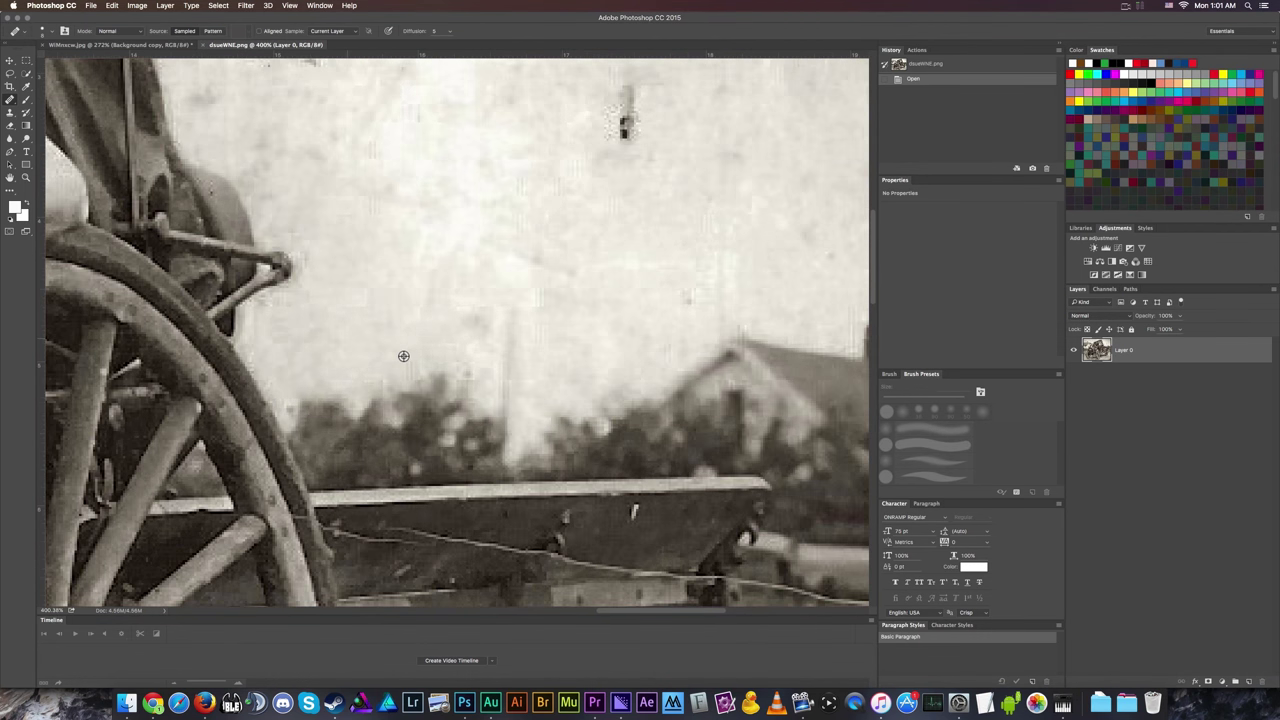
pyautogui.scroll(4, 348, 318)
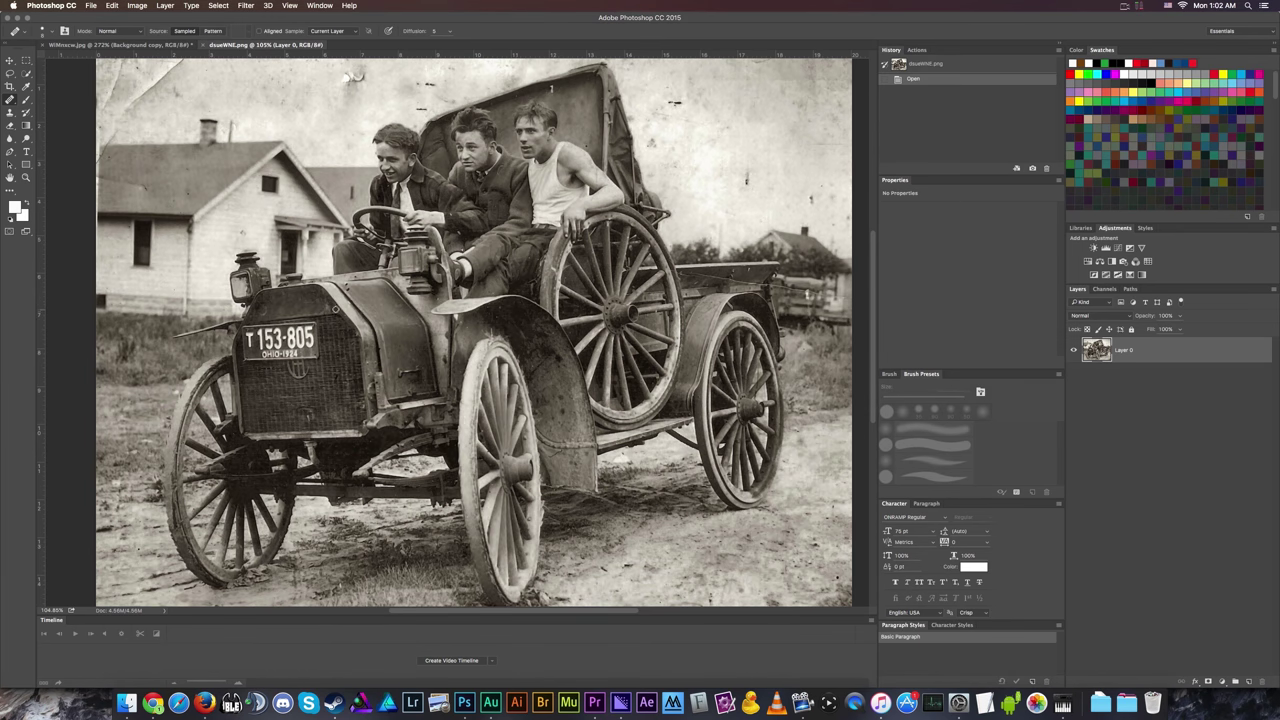
pyautogui.scroll(5, 343, 296)
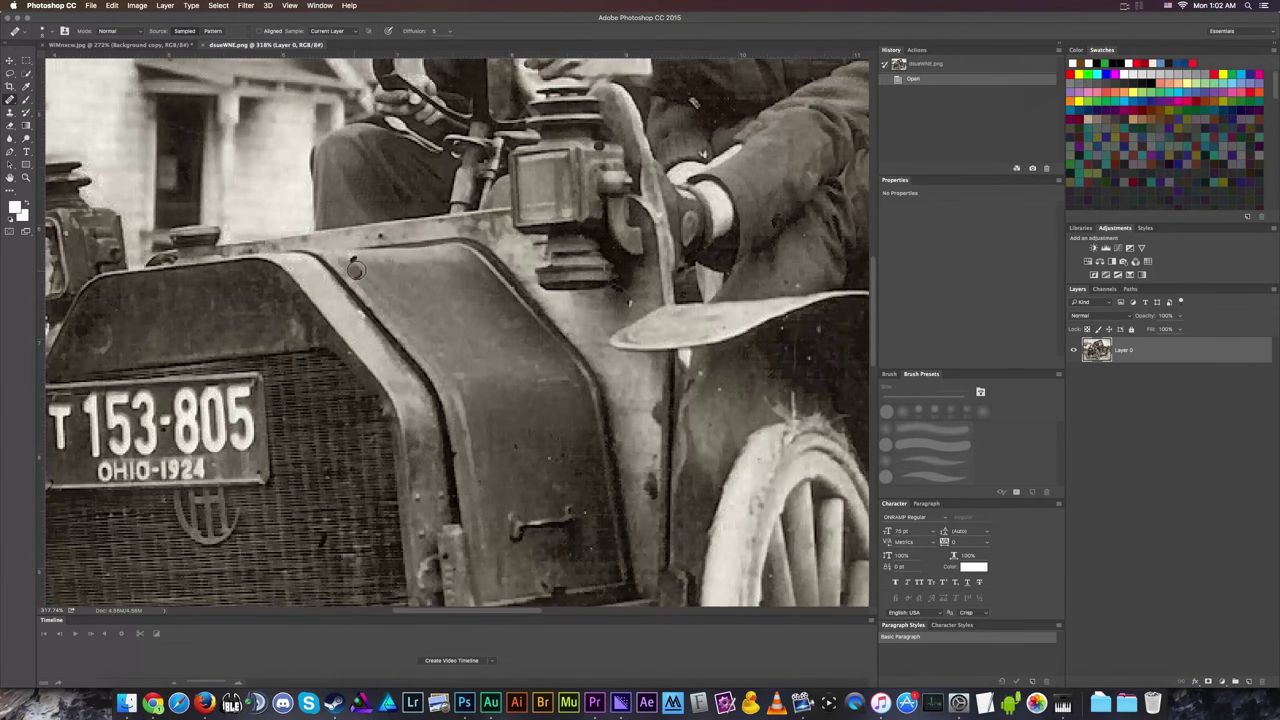
pyautogui.scroll(-2, 366, 288)
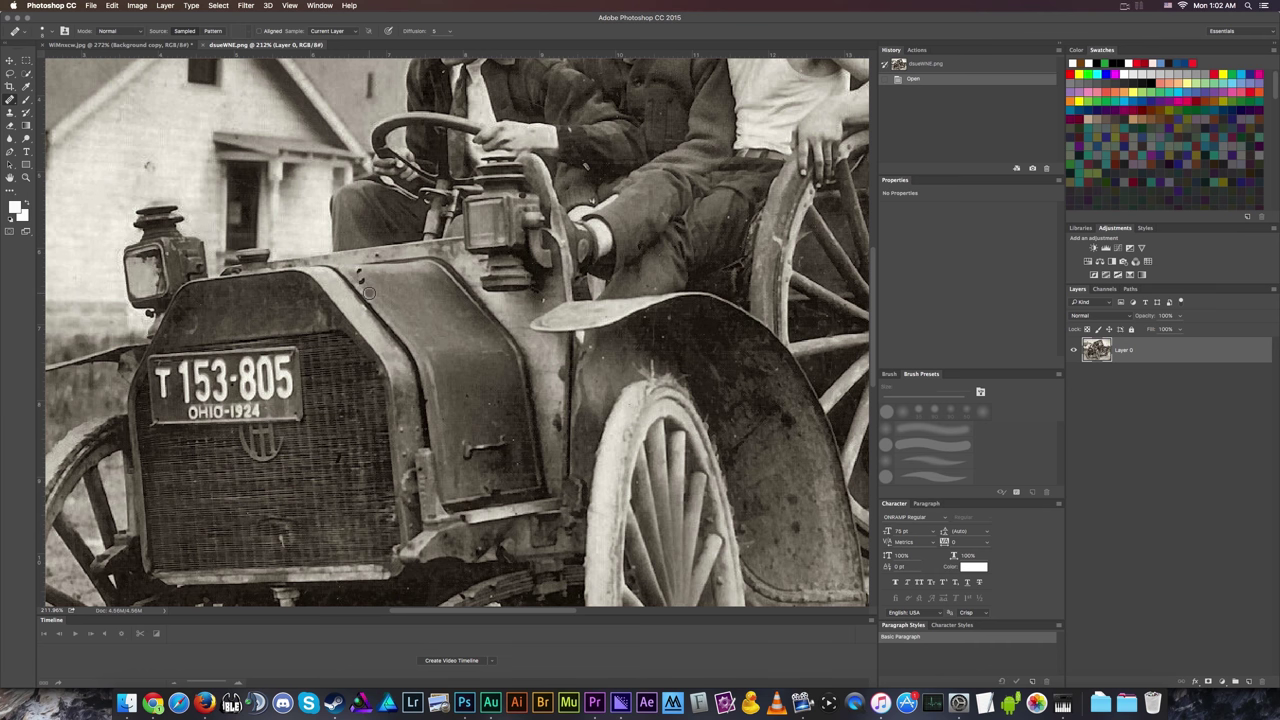
pyautogui.scroll(-5, 366, 294)
pyautogui.scroll(2, 357, 296)
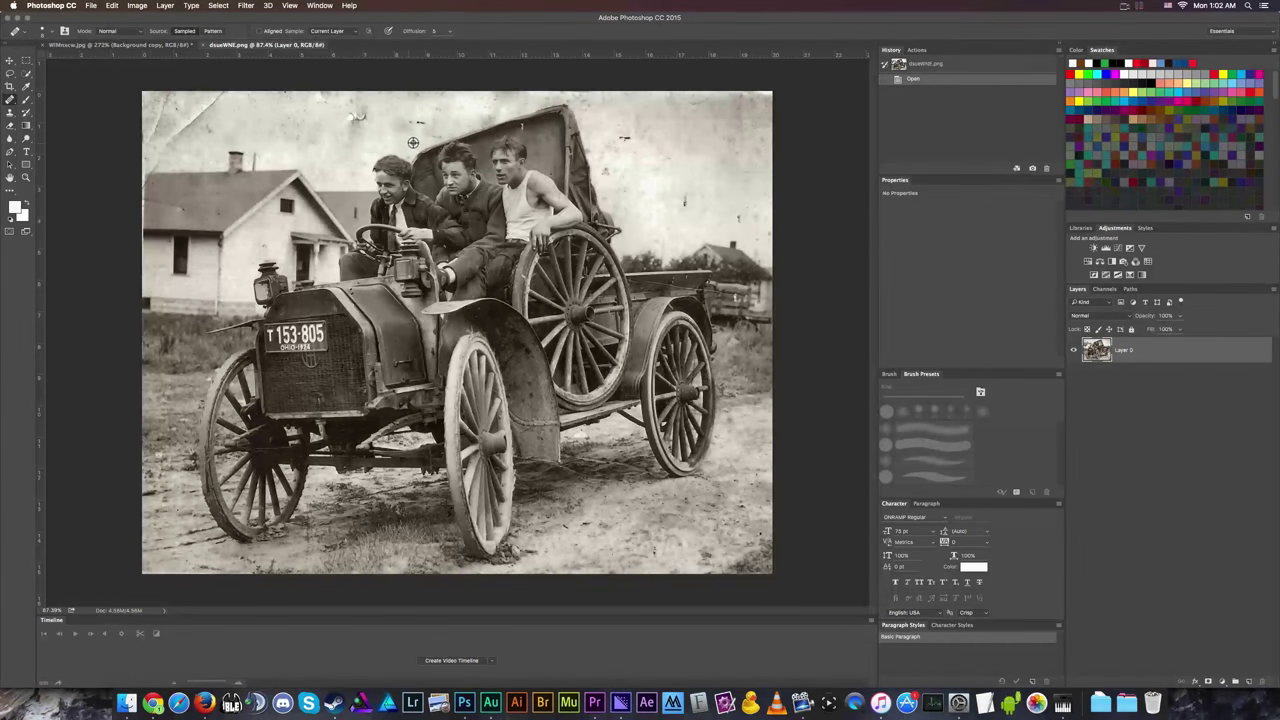
pyautogui.scroll(5, 633, 143)
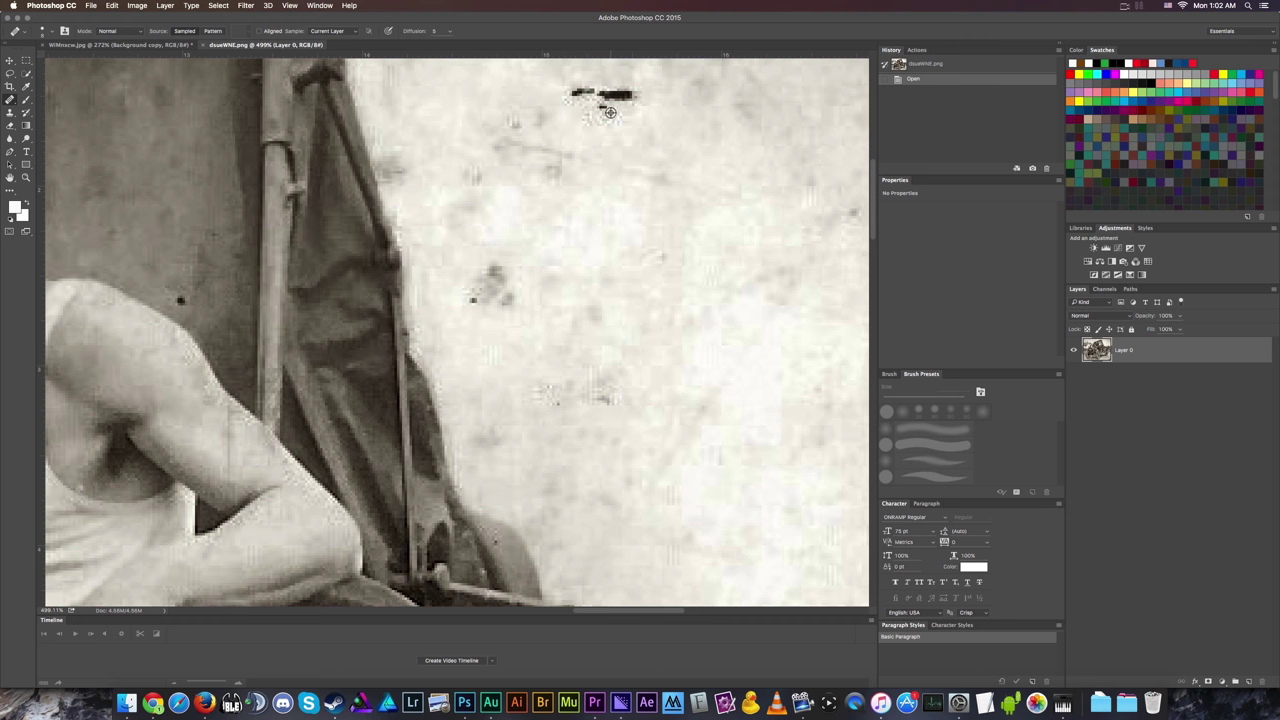
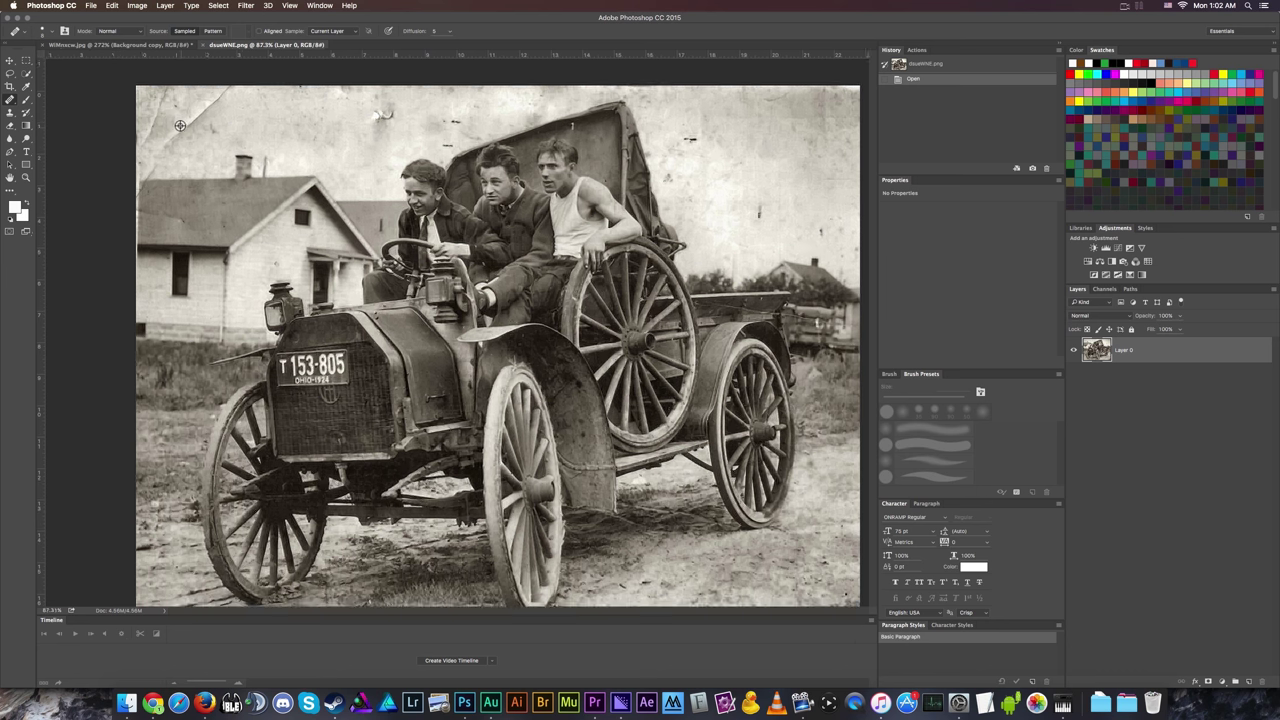
# Examine the whole car photo, including its creased sky corner and the three seated men.
pyautogui.scroll(-5, 185, 125)
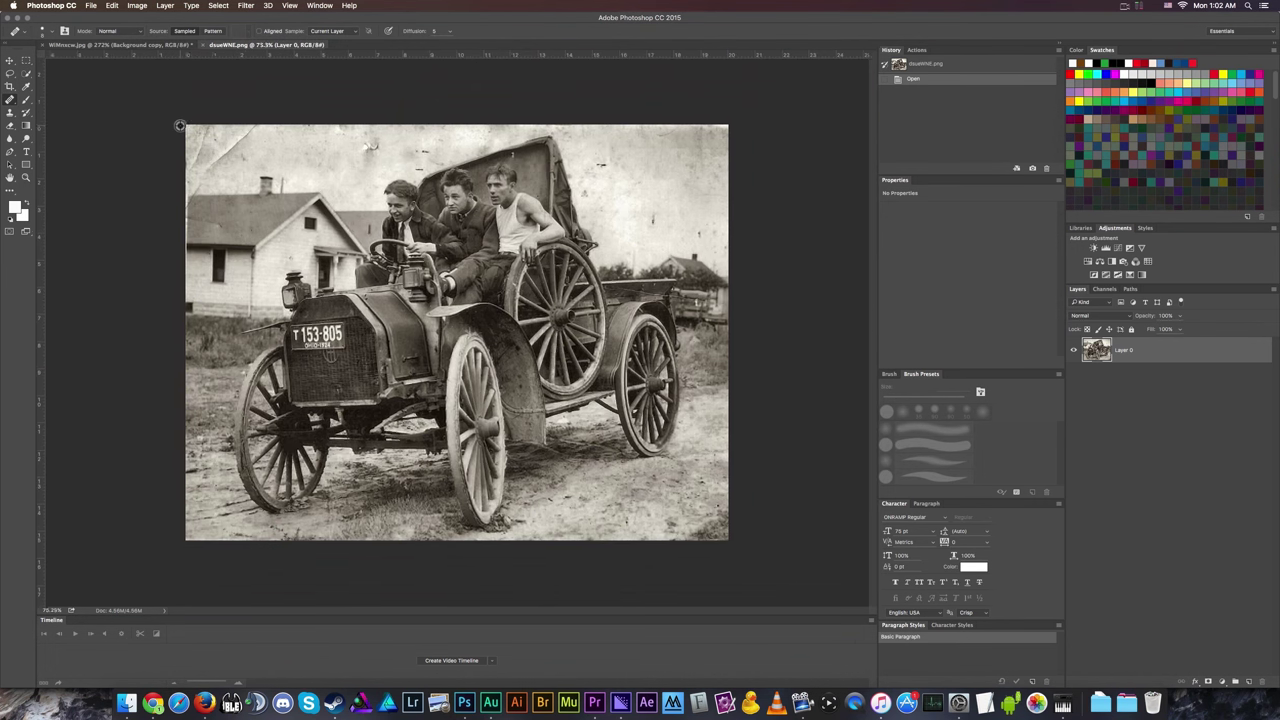
pyautogui.scroll(3, 200, 125)
pyautogui.scroll(-2, 651, 114)
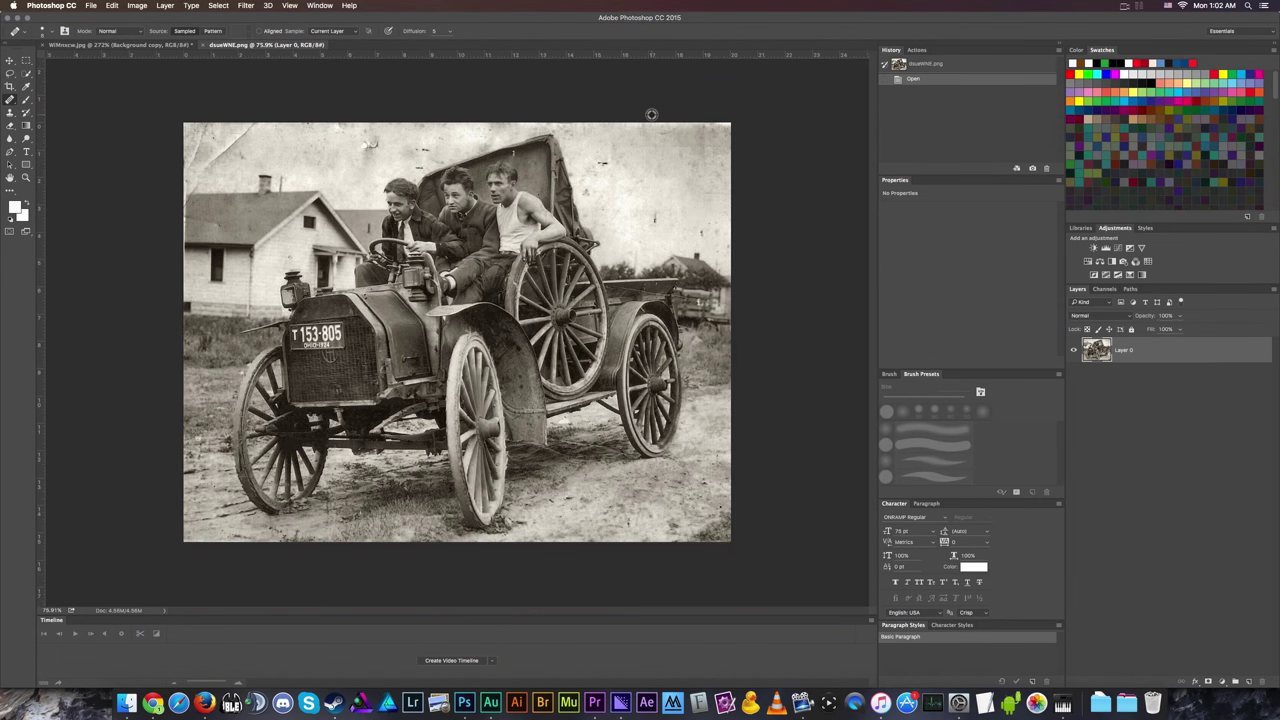
pyautogui.scroll(1, 651, 114)
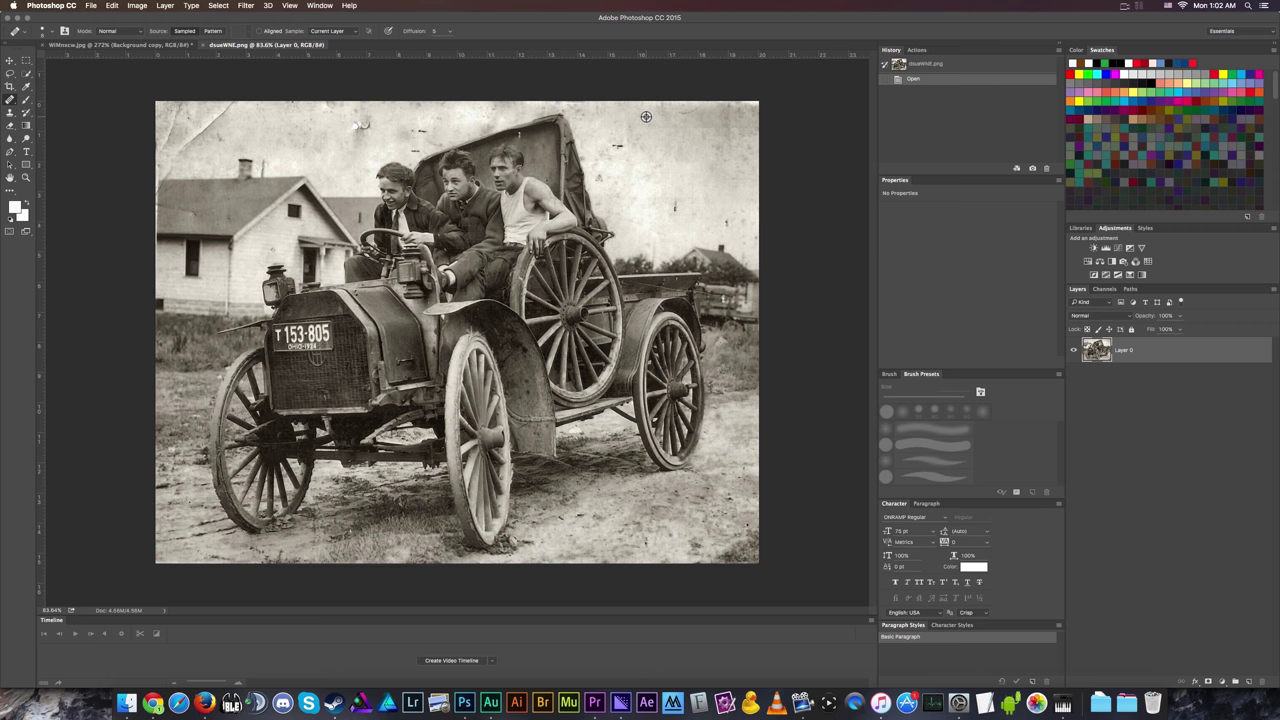
pyautogui.scroll(3, 690, 120)
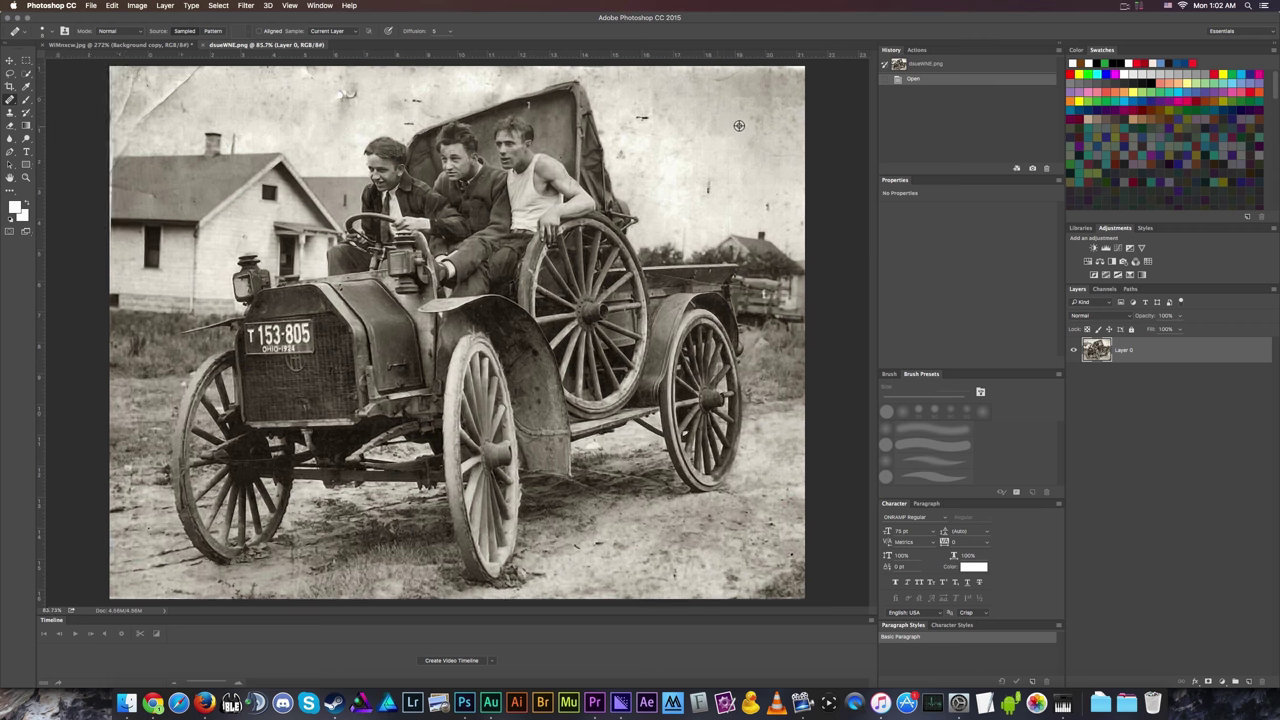
pyautogui.scroll(-3, 737, 121)
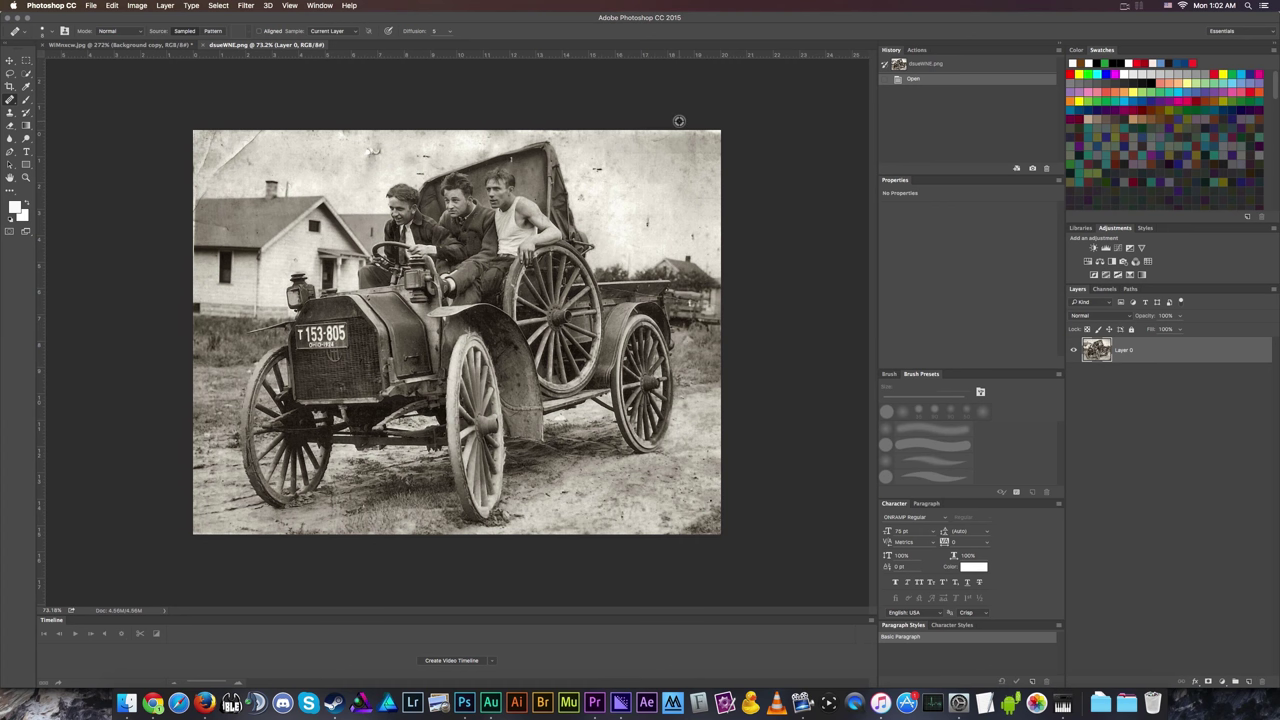
pyautogui.scroll(2, 679, 121)
pyautogui.scroll(-1, 679, 121)
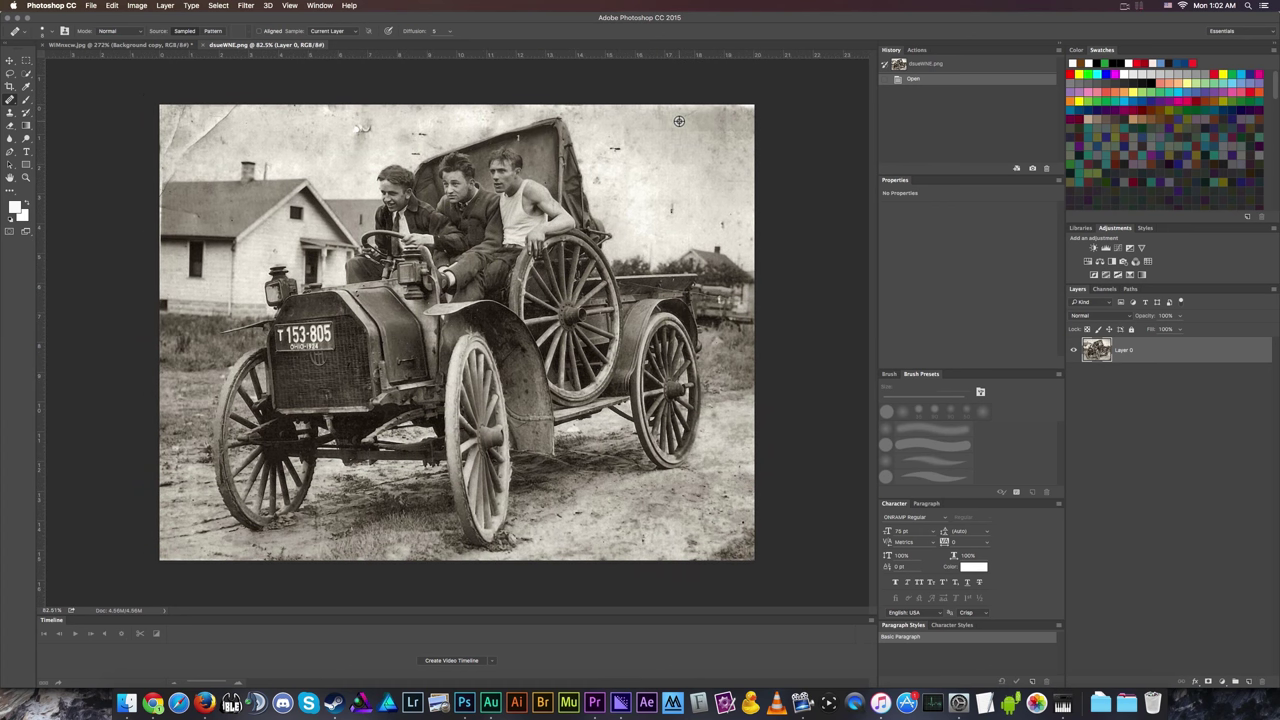
pyautogui.scroll(5, 467, 176)
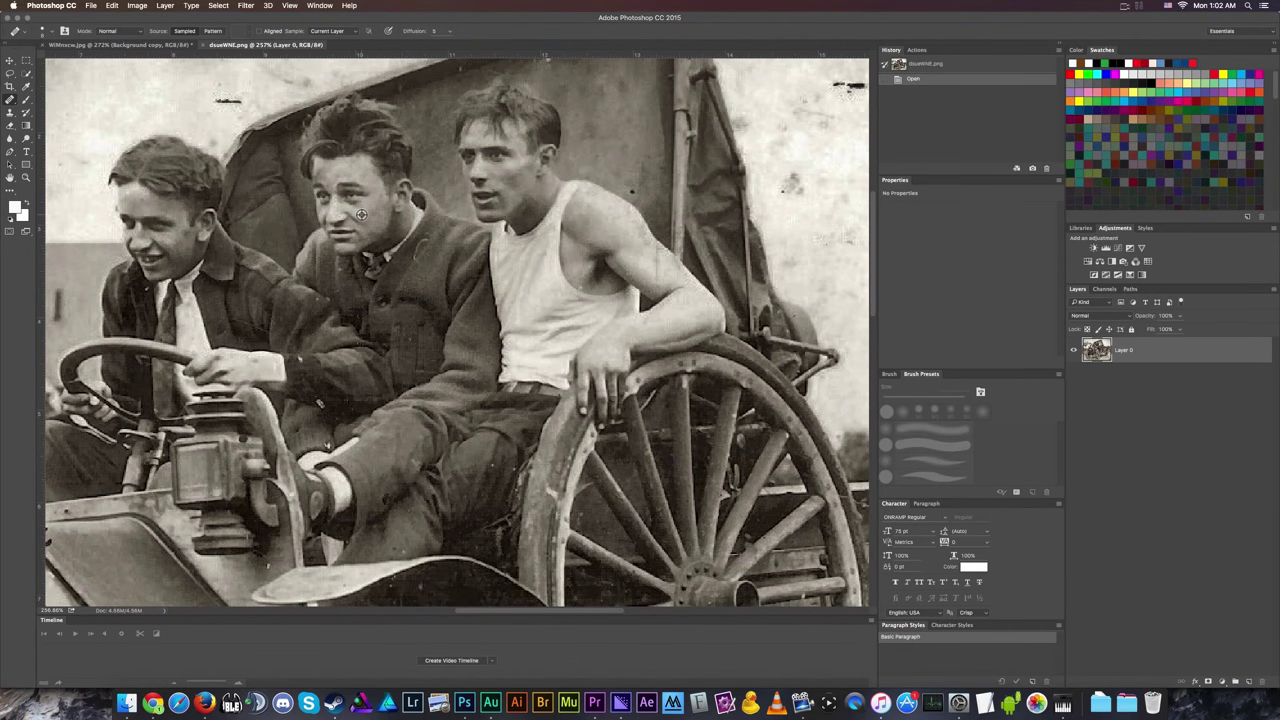
pyautogui.scroll(-5, 361, 214)
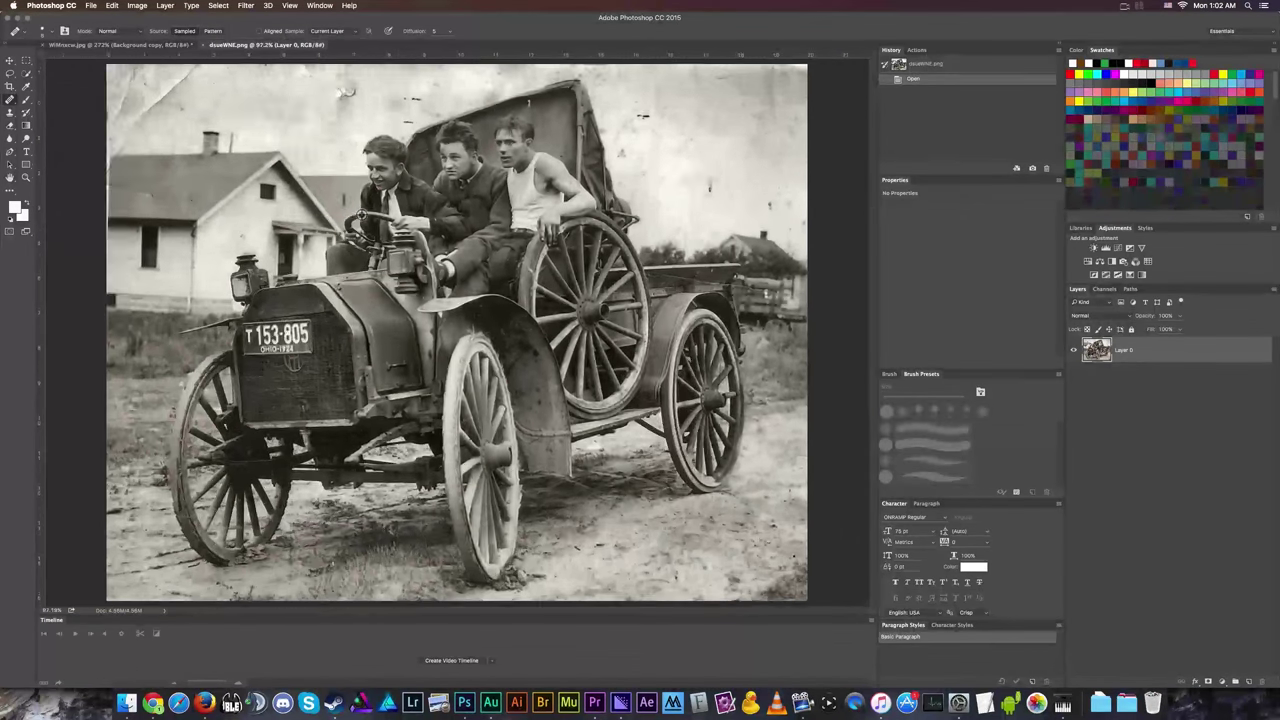
# Return to the chairlift photo, switch to Finder's Photo Fixes folder and preview the picture of the couple on a couch.
pyautogui.hotkey('ctrl', 'Tab')
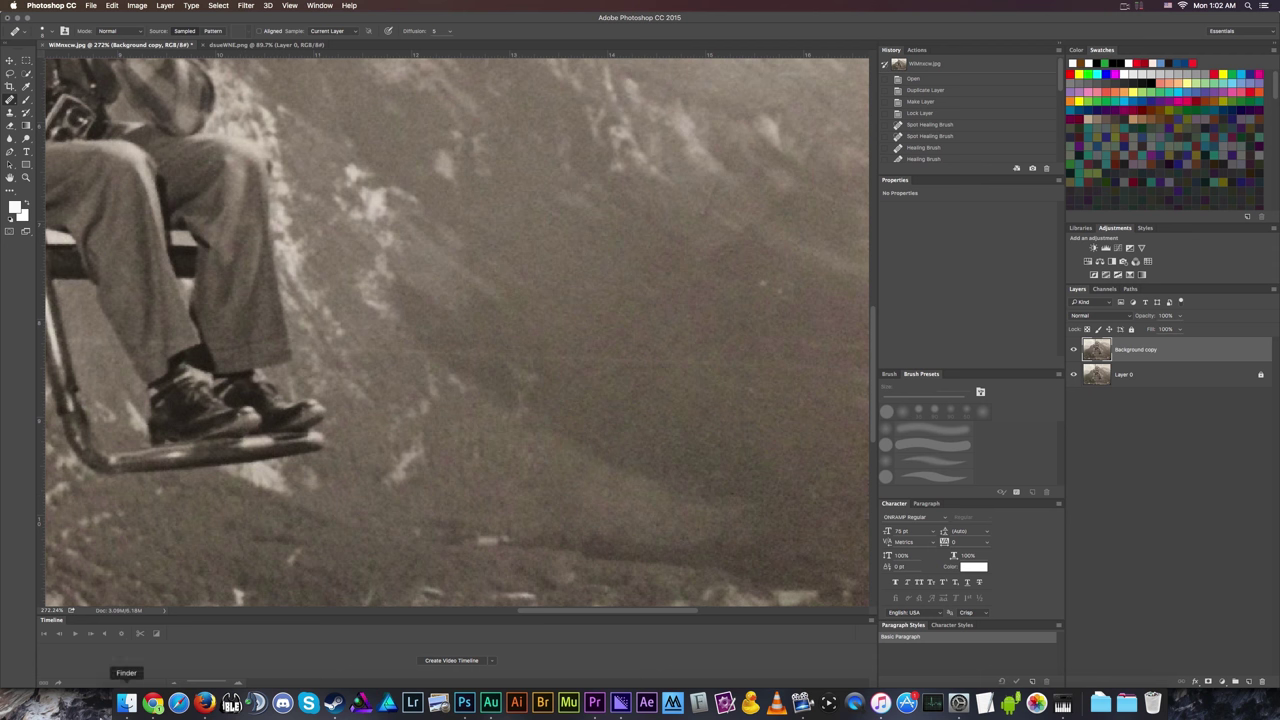
pyautogui.click(126, 703)
pyautogui.click(420, 282)
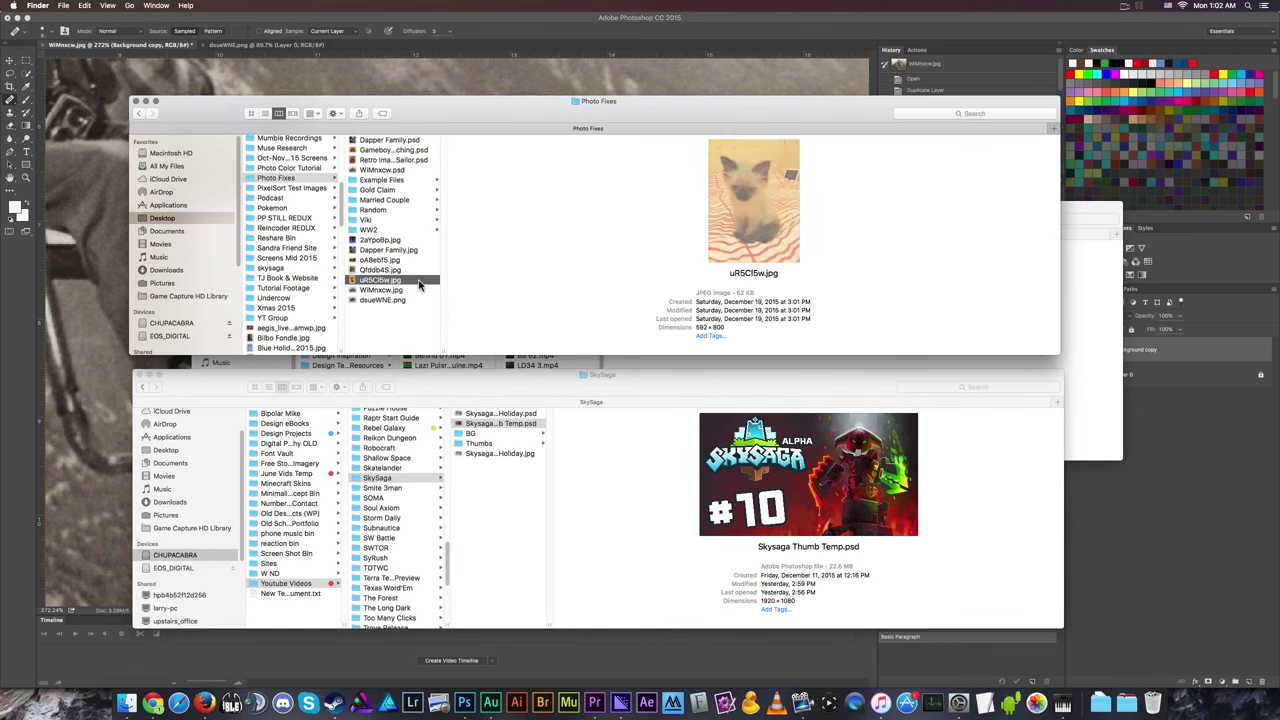
pyautogui.click(421, 259)
pyautogui.click(421, 250)
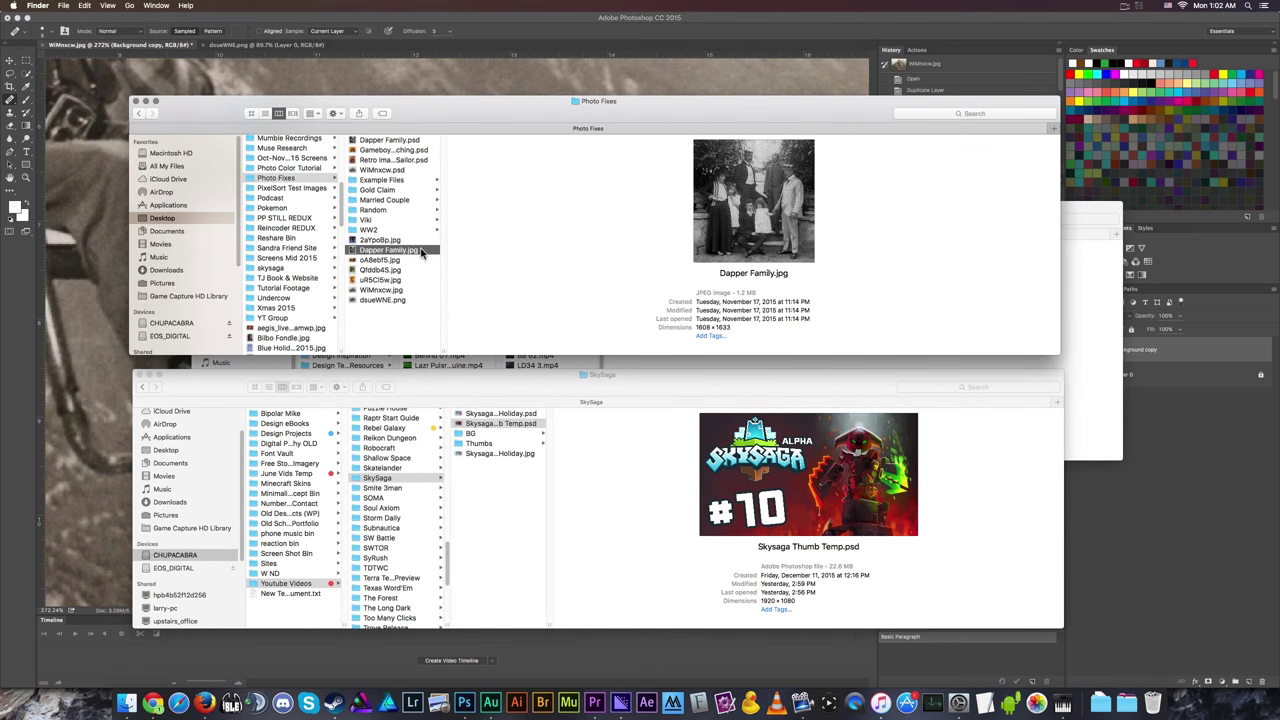
pyautogui.click(421, 259)
pyautogui.press('space')
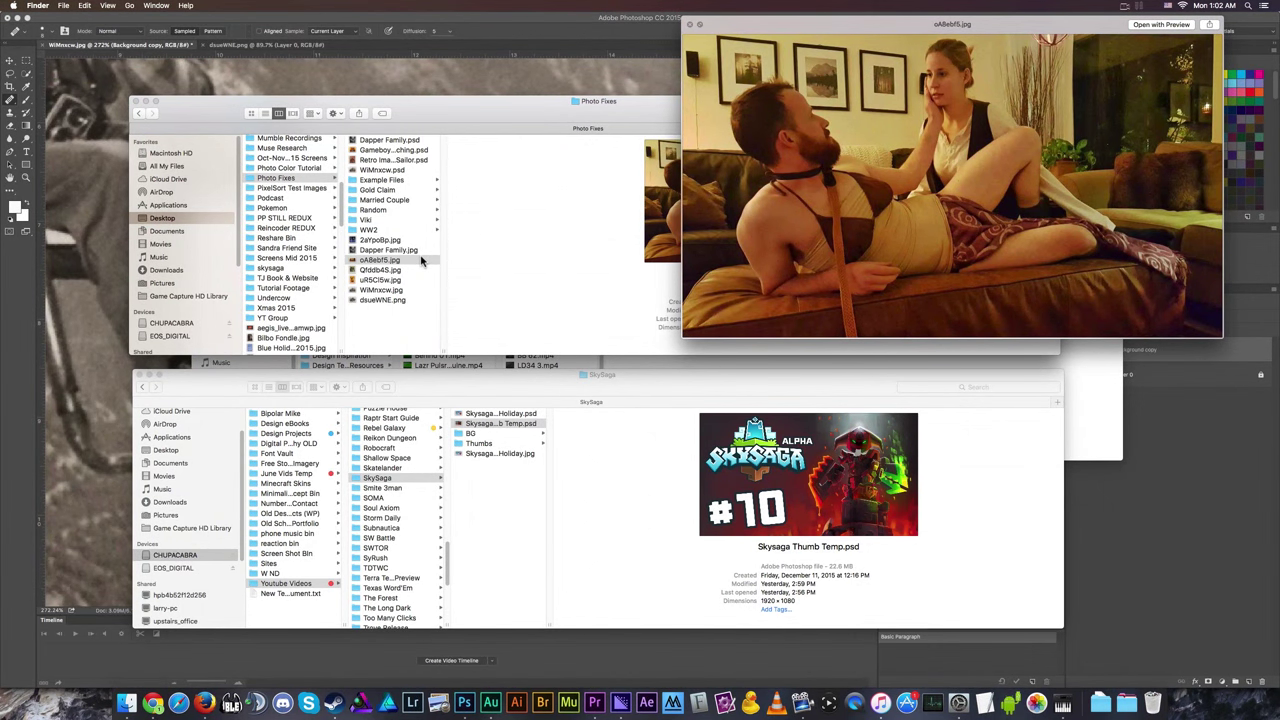
pyautogui.press('space')
# Check the thumbnails of Dapper Family.jpg, 2aYpoBp.jpg, dsueWNE.png and the chairlift JPG in the Photo Fixes folder.
pyautogui.click(421, 250)
pyautogui.click(420, 241)
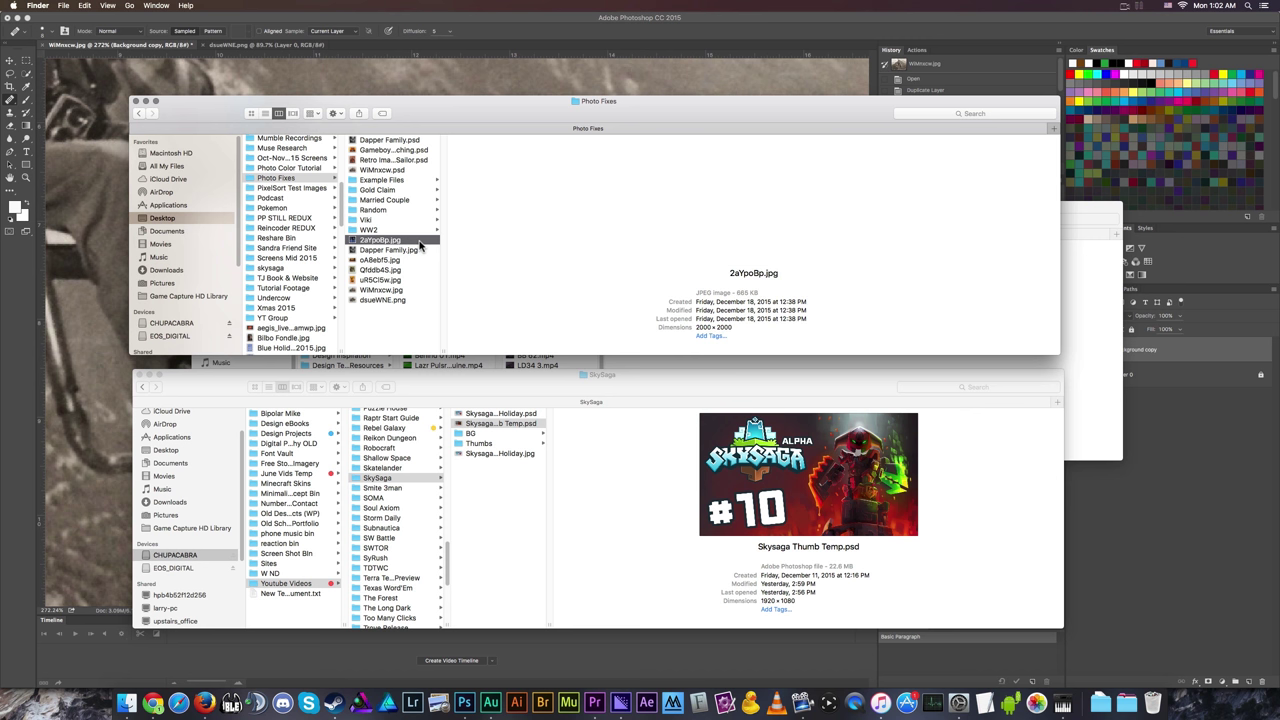
pyautogui.click(420, 250)
pyautogui.click(418, 300)
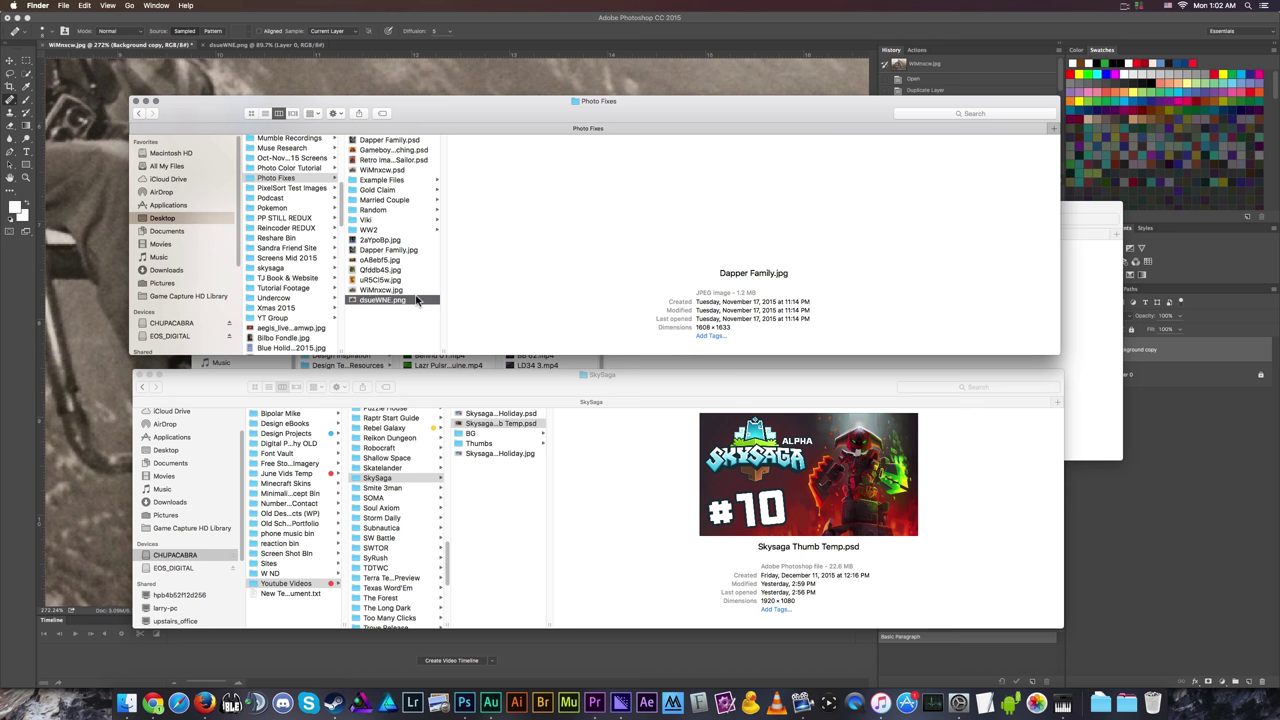
pyautogui.click(418, 290)
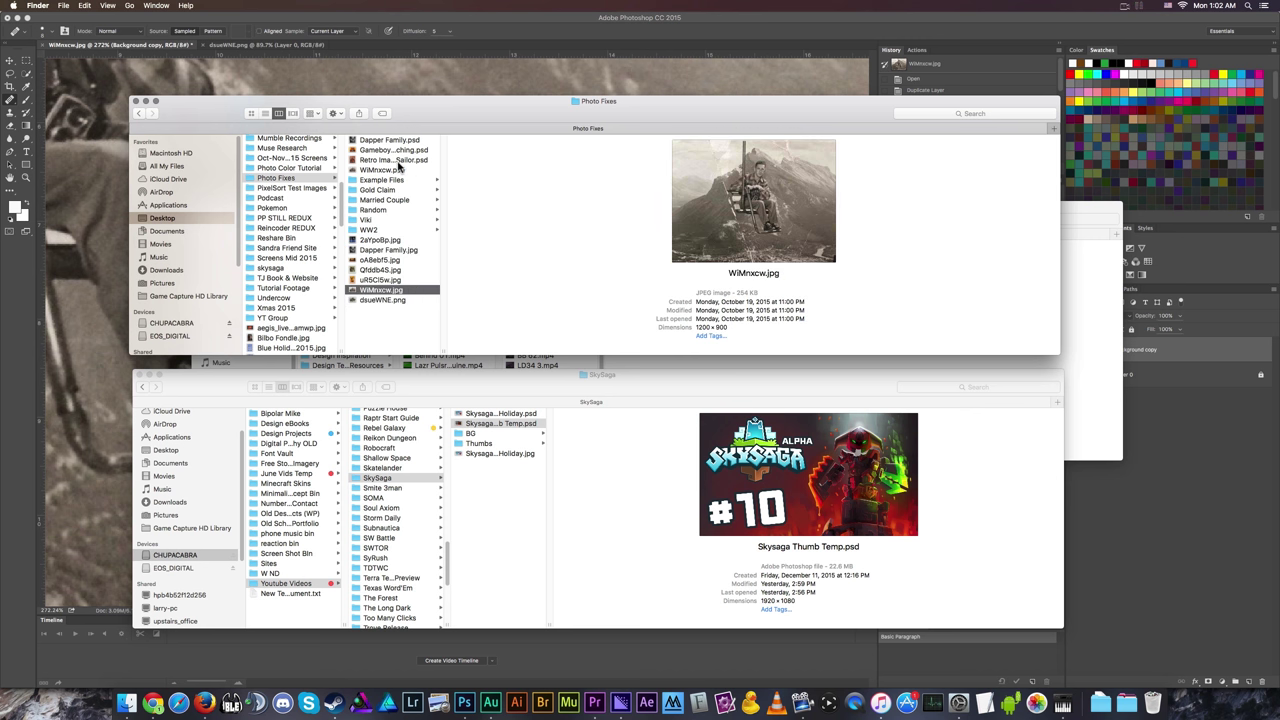
# Look through the PSD files at the start of the Photo Fixes folder, ending on Retro Image Sailor.psd.
pyautogui.click(399, 161)
pyautogui.press('Down')
pyautogui.press('Up')
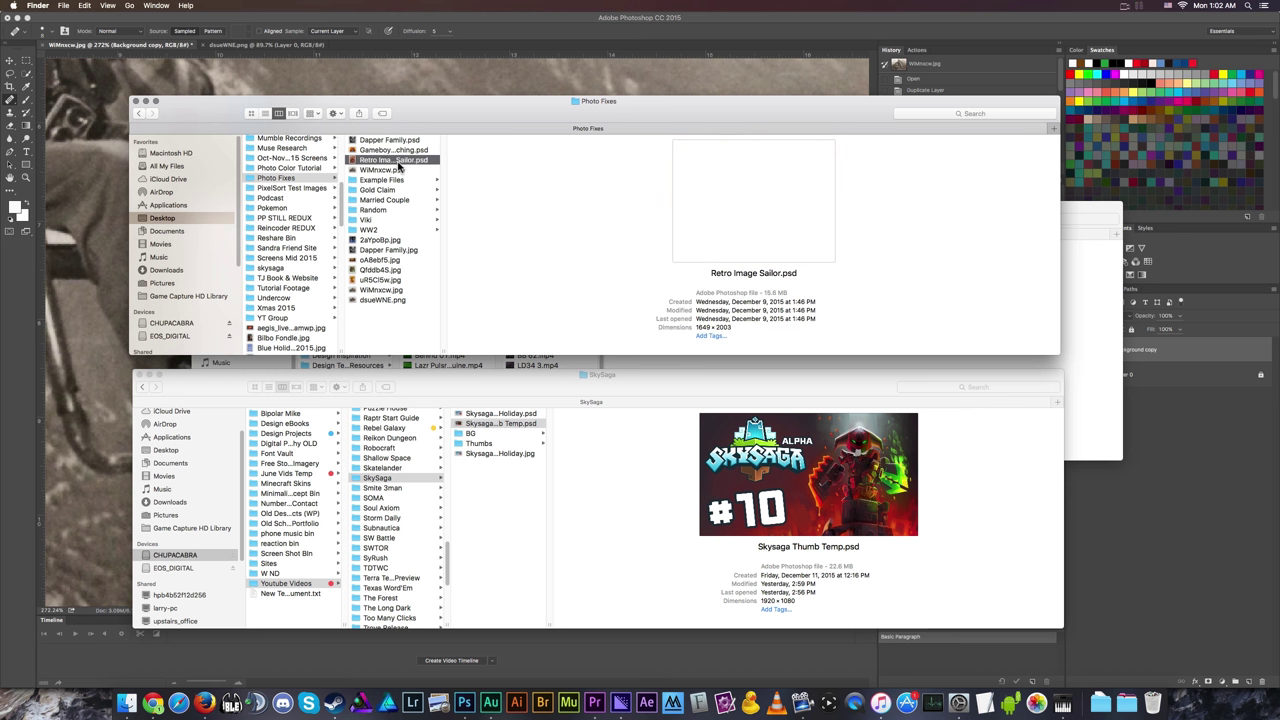
pyautogui.press('Up')
pyautogui.press('Up')
pyautogui.press('Down')
pyautogui.press('Down')
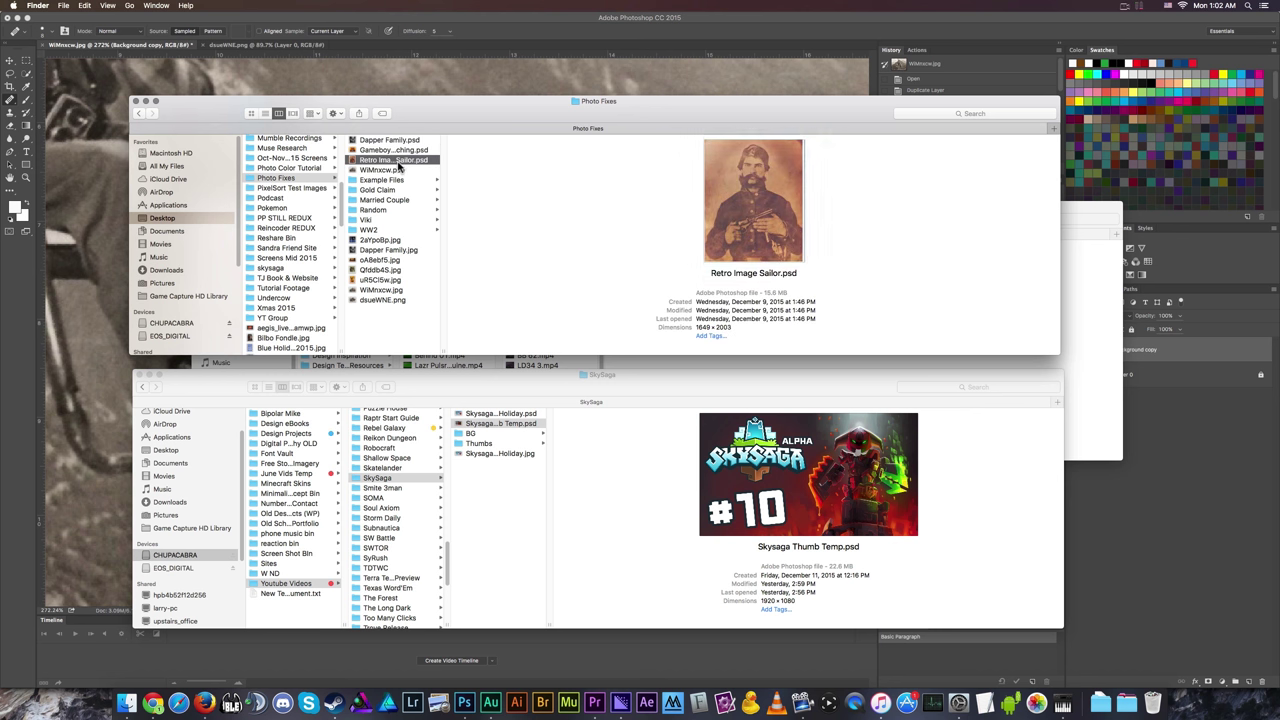
# Find Qfddb4S.jpg in the folder and examine the cracks and scratches of this old family Polaroid in a large preview.
pyautogui.click(380, 230)
pyautogui.click(380, 241)
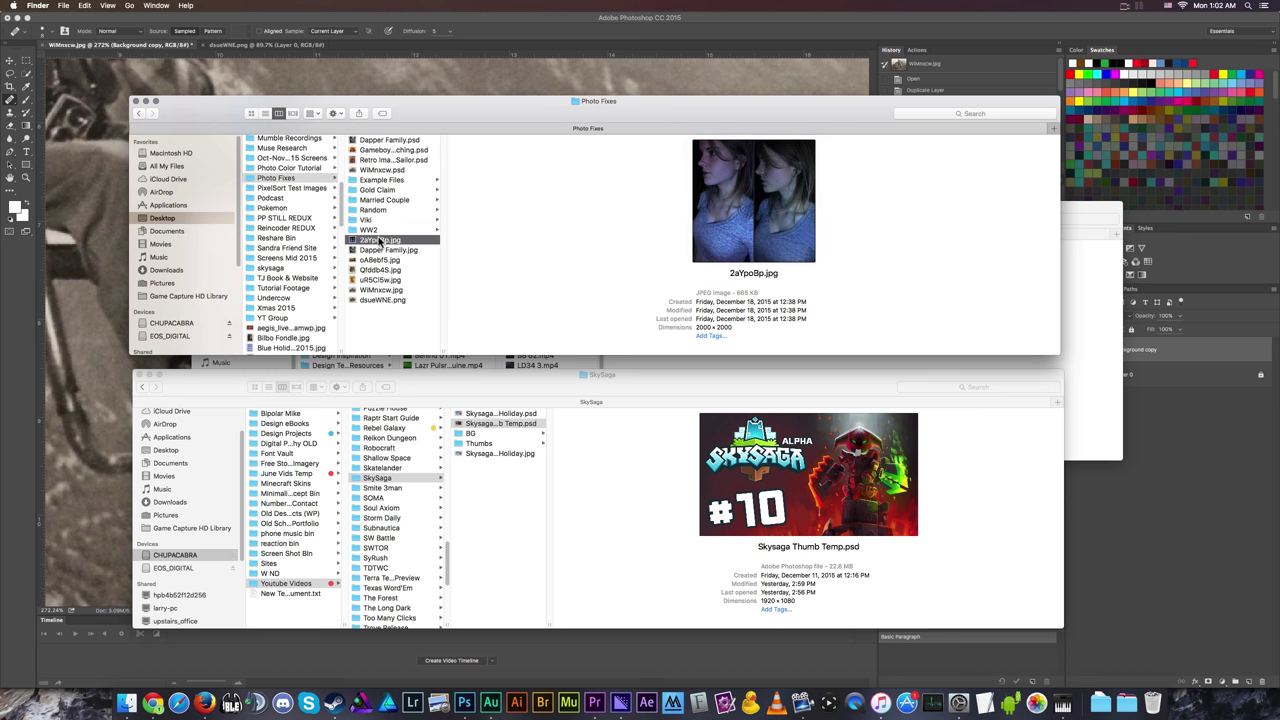
pyautogui.click(380, 250)
pyautogui.click(380, 260)
pyautogui.click(380, 270)
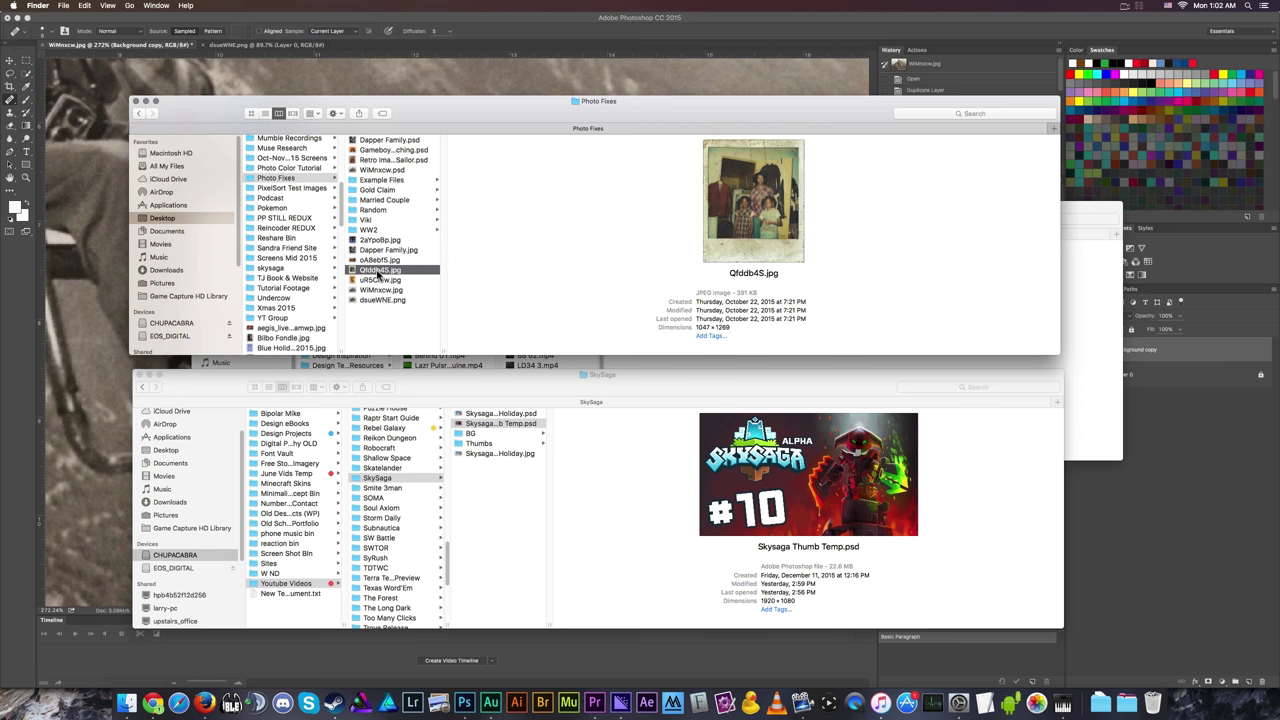
pyautogui.press('space')
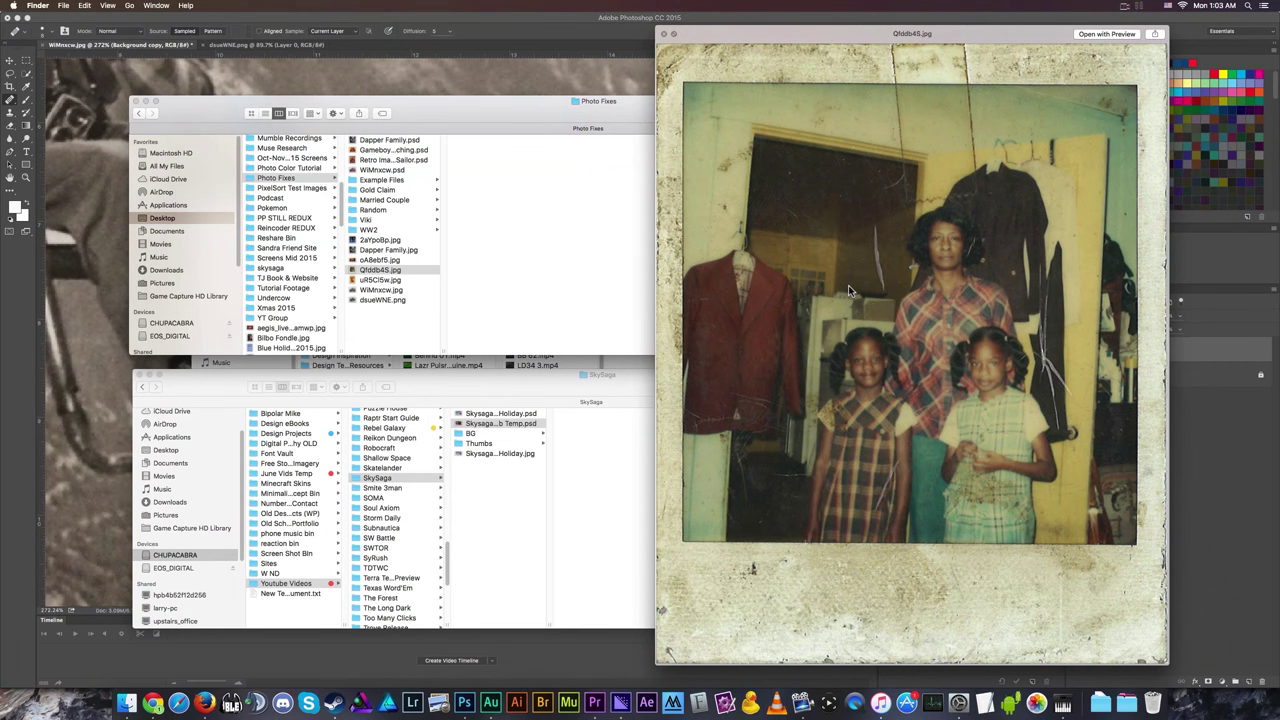
pyautogui.scroll(1, 1105, 355)
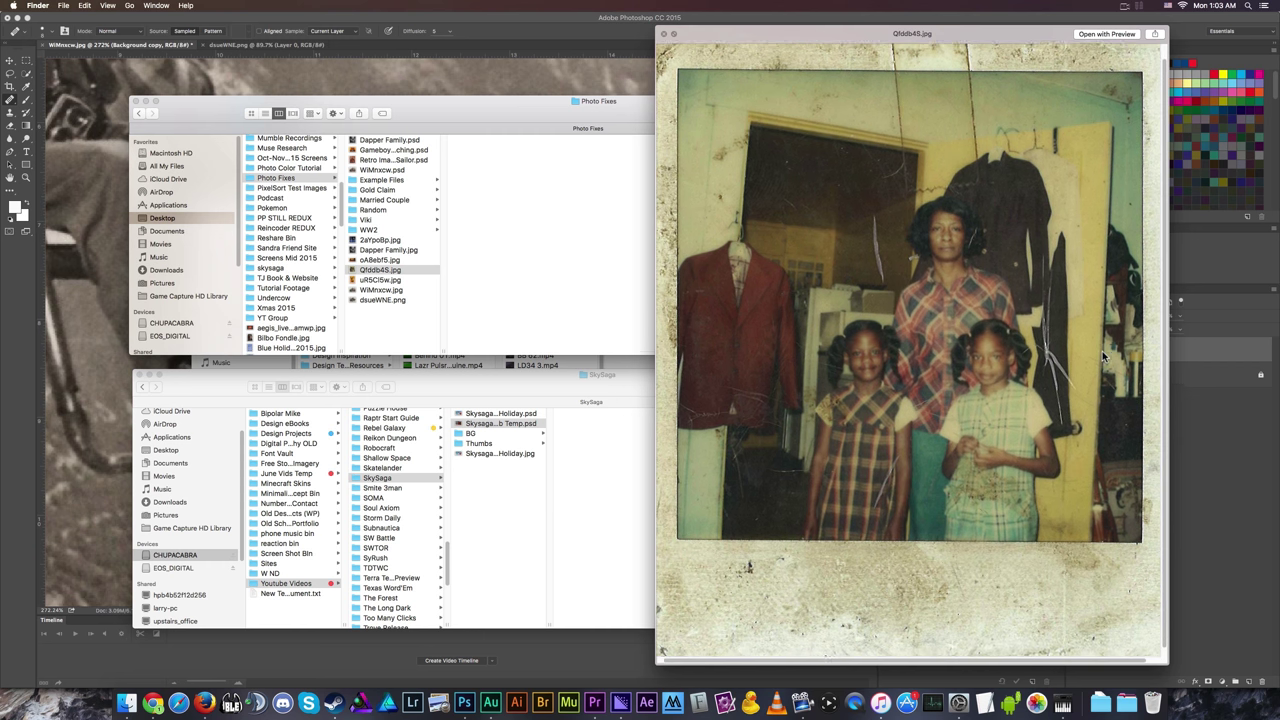
pyautogui.scroll(-1, 1097, 353)
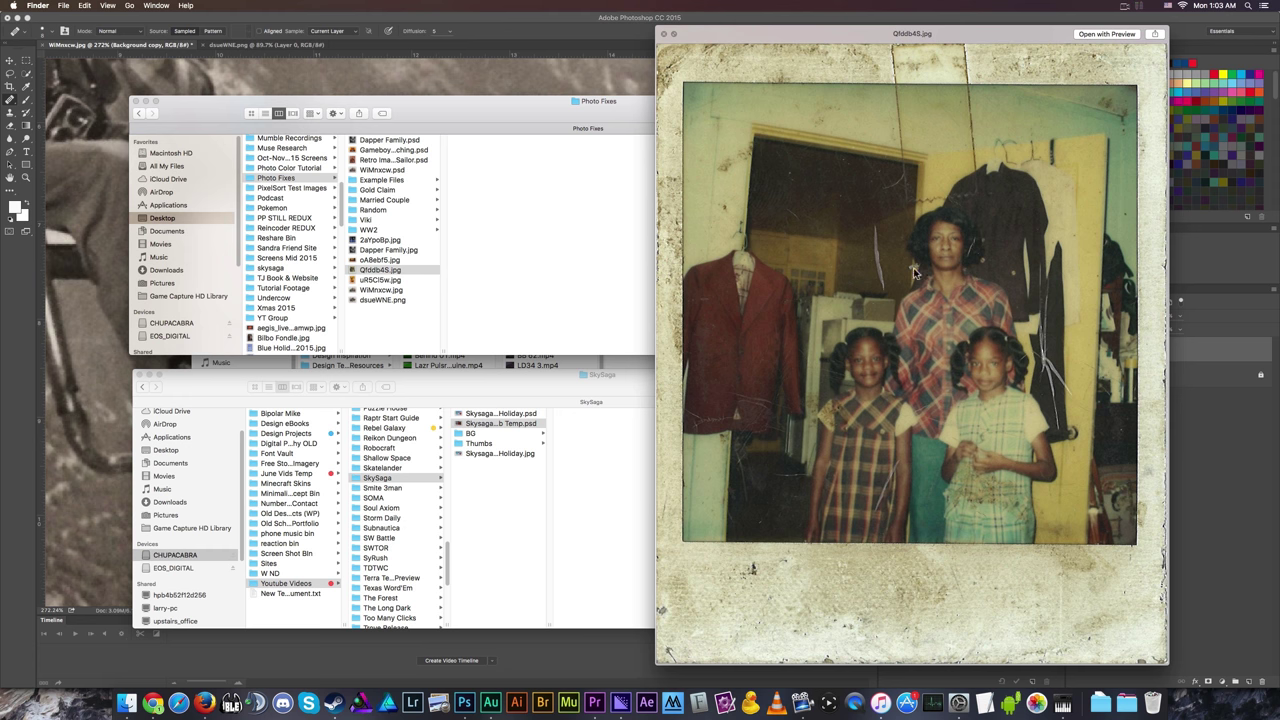
pyautogui.press('space')
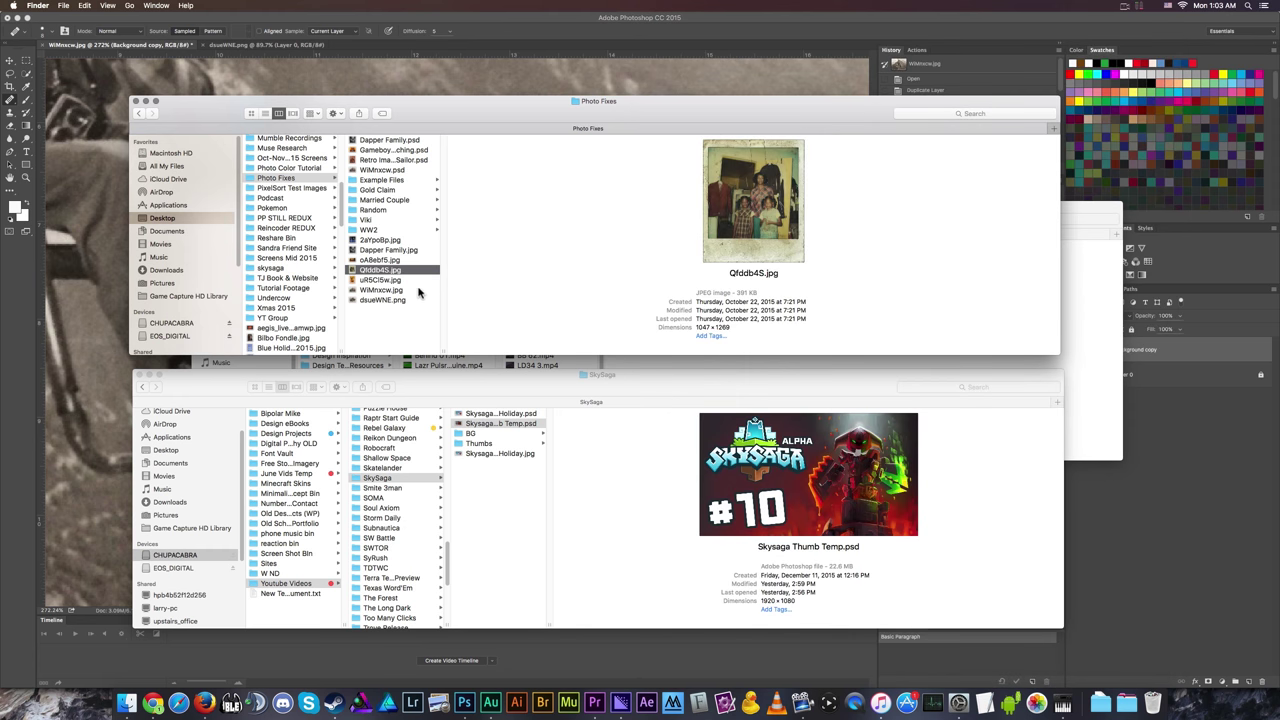
pyautogui.press('Down')
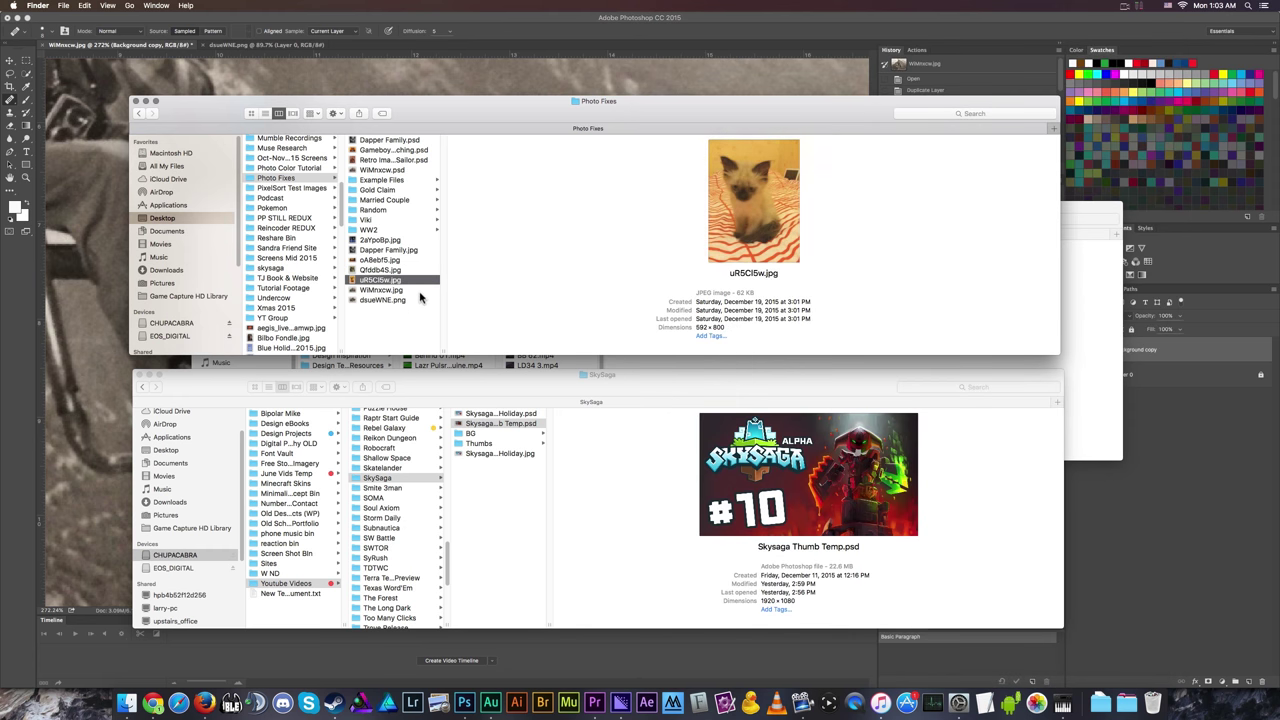
# Switch back to Photoshop and heal the short faint crack below the light streaks on the chairlift photo's mountain slope.
pyautogui.click(57, 370)
pyautogui.scroll(-3, 464, 362)
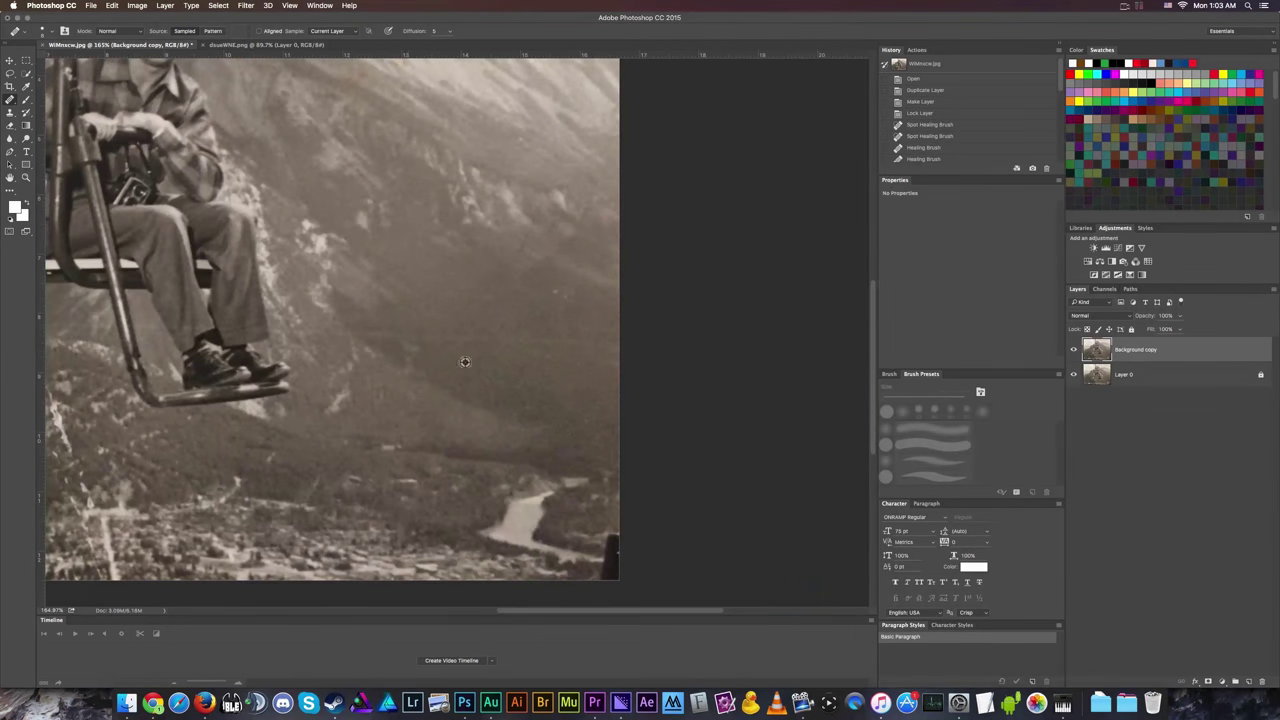
pyautogui.scroll(-2, 464, 362)
pyautogui.scroll(5, 766, 391)
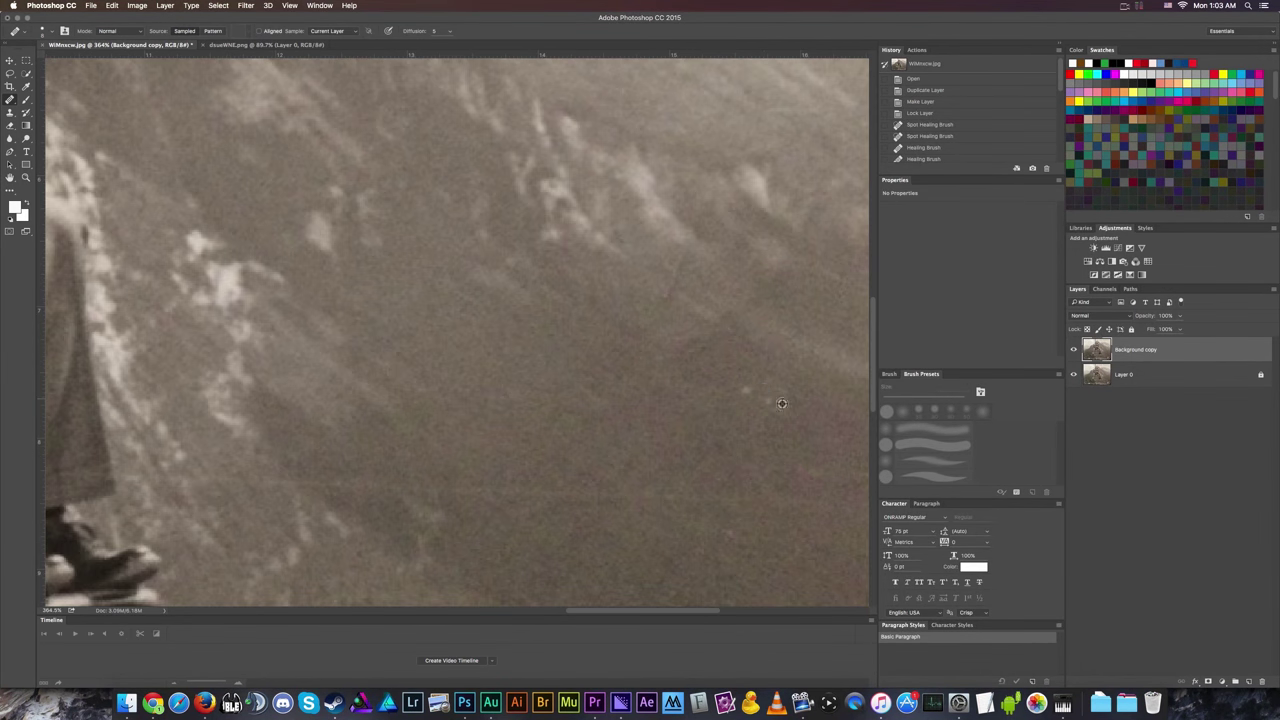
pyautogui.scroll(-2, 803, 420)
pyautogui.scroll(3, 846, 460)
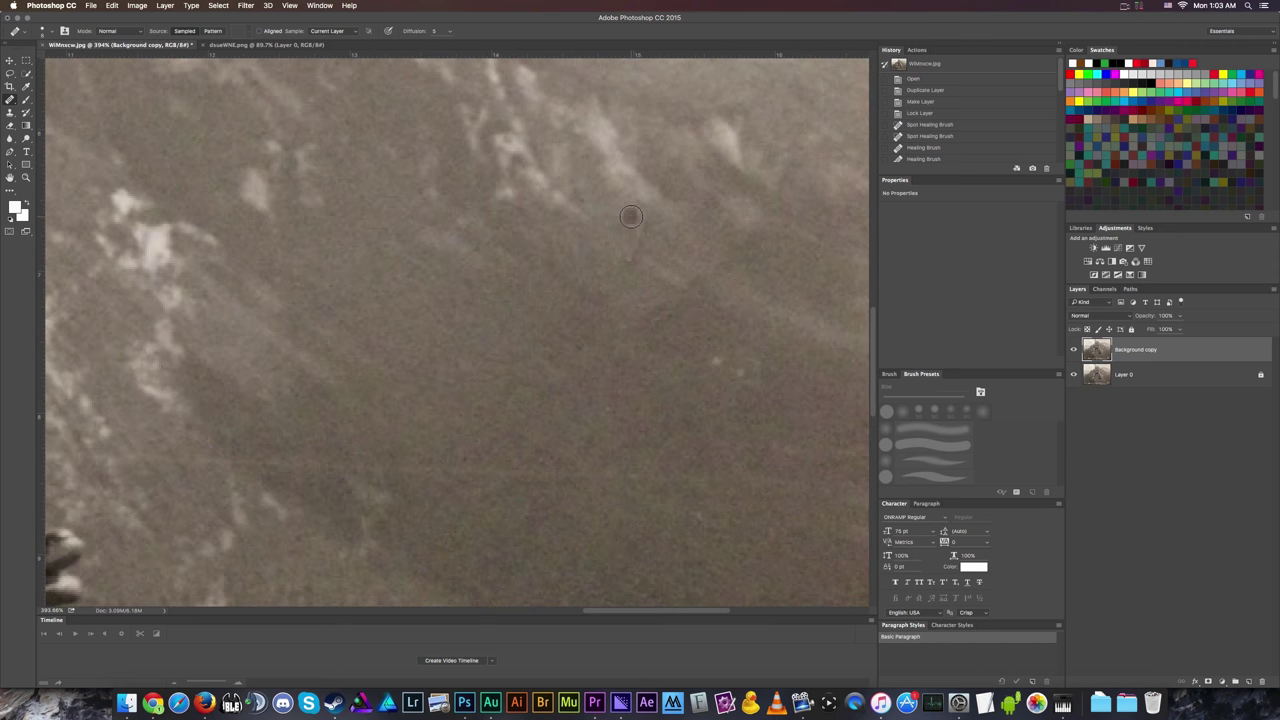
pyautogui.click(627, 262)
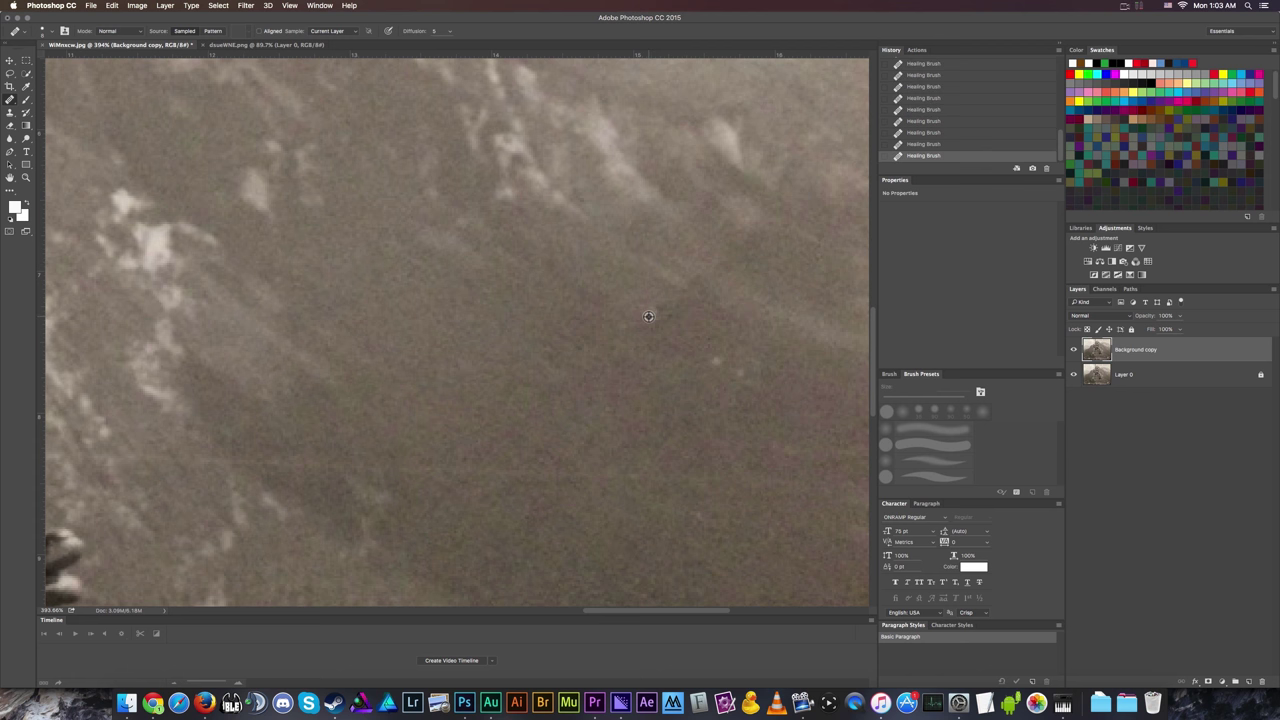
# Heal the faint horizontal crease running across the dark mountain slope between the man's trouser legs and the photo's right edge.
pyautogui.scroll(-3, 645, 312)
pyautogui.scroll(-3, 636, 308)
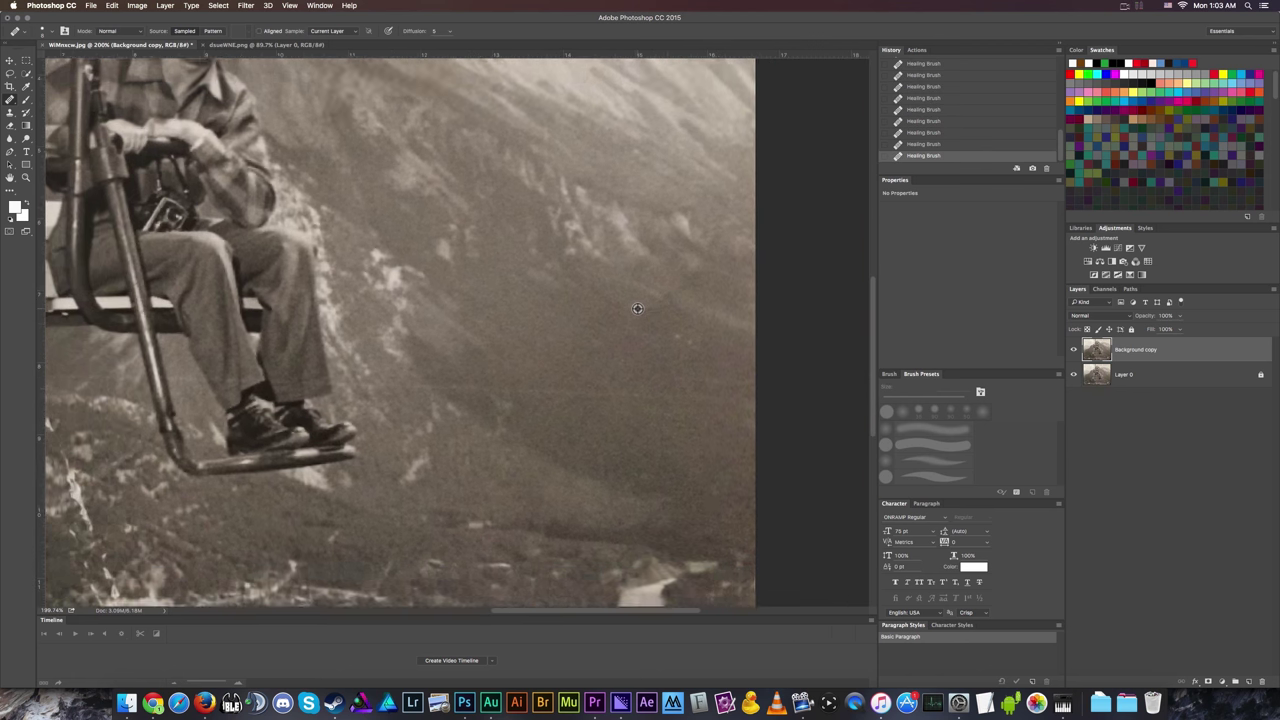
pyautogui.scroll(3, 576, 359)
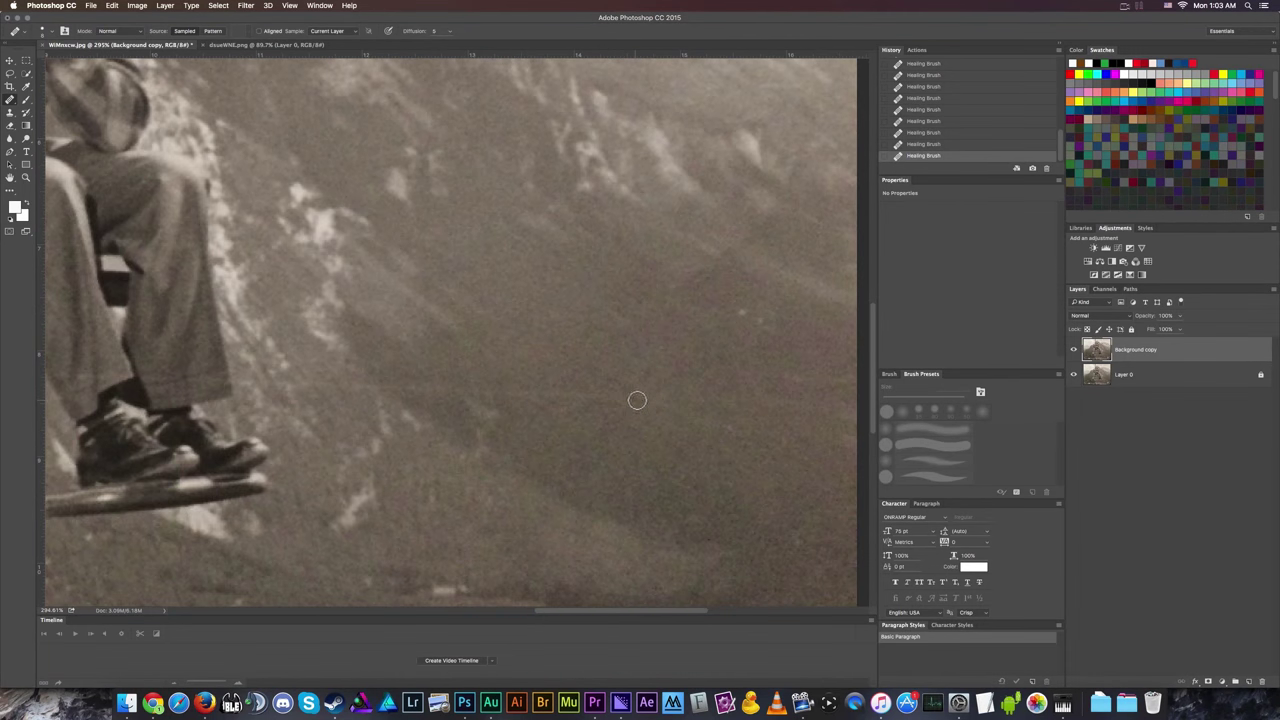
pyautogui.scroll(-2, 688, 458)
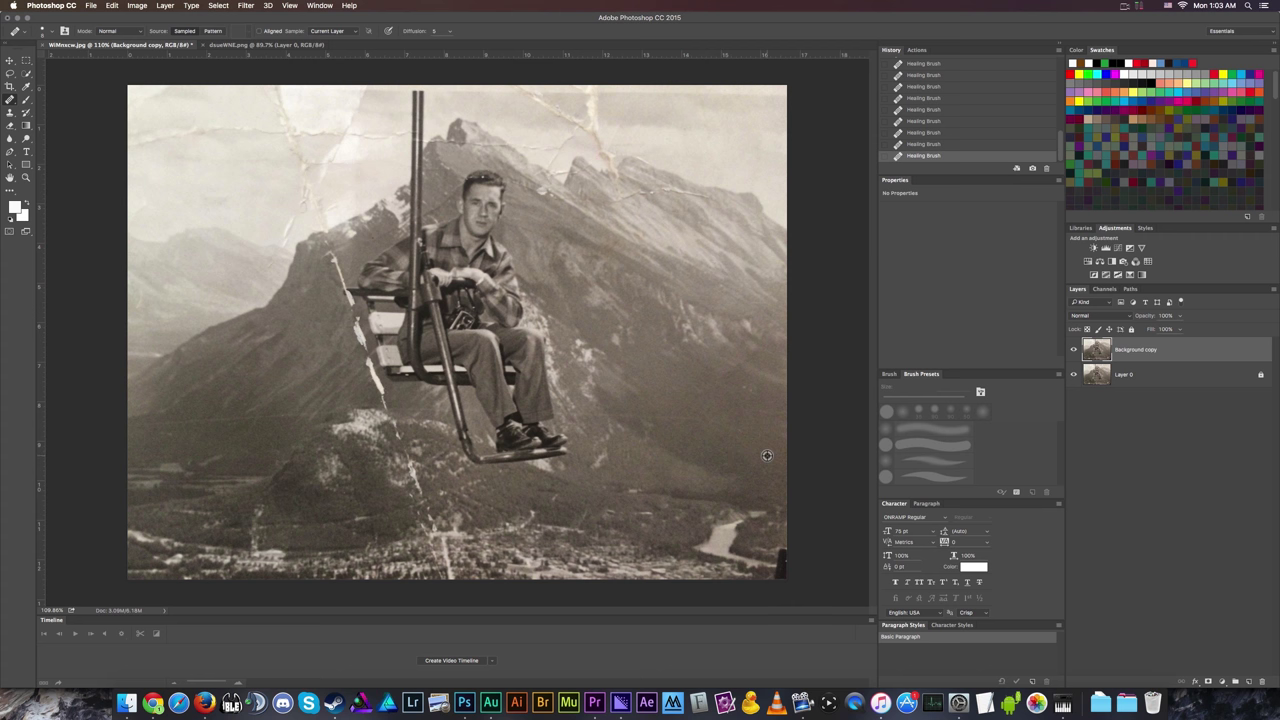
pyautogui.scroll(3, 766, 451)
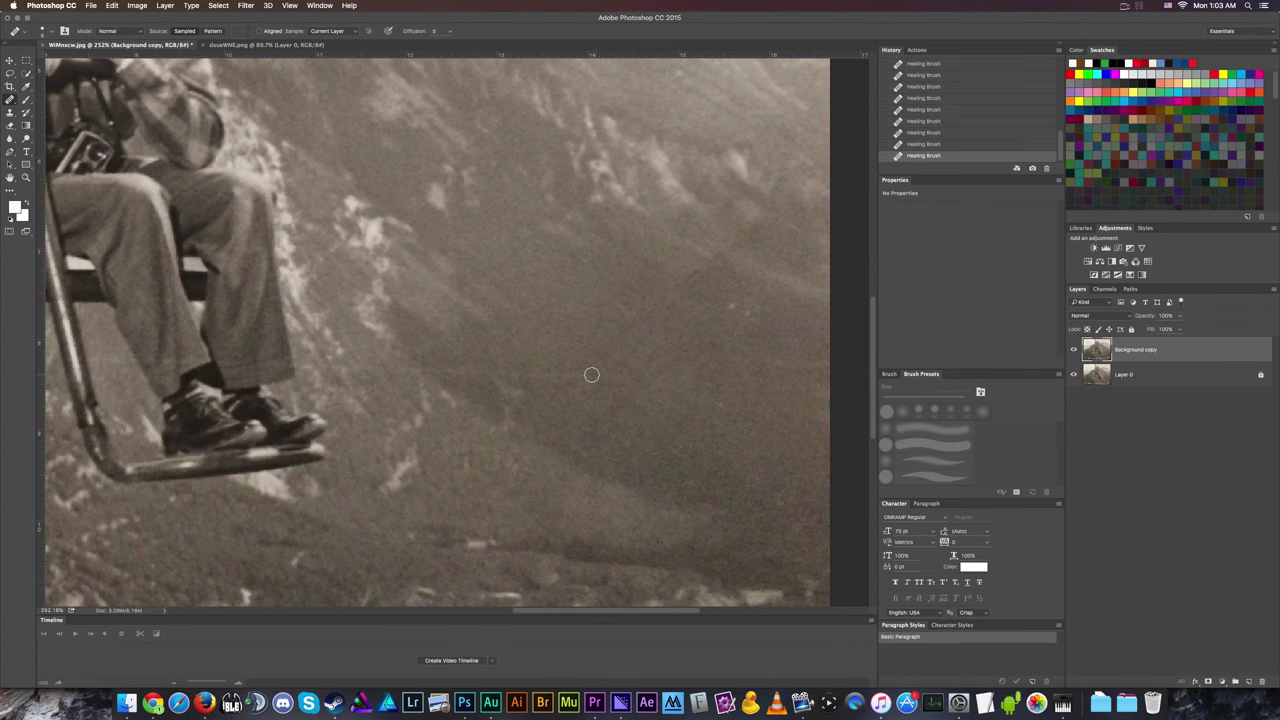
pyautogui.scroll(2, 593, 421)
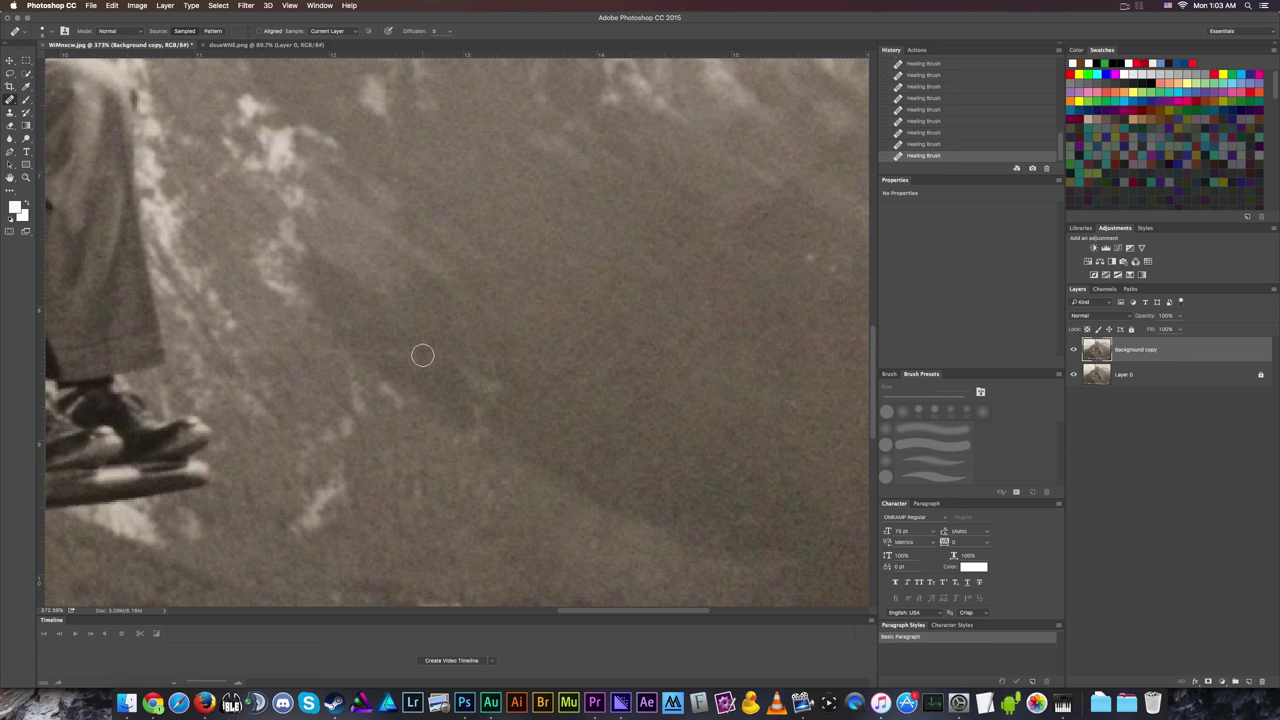
pyautogui.scroll(-5, 320, 361)
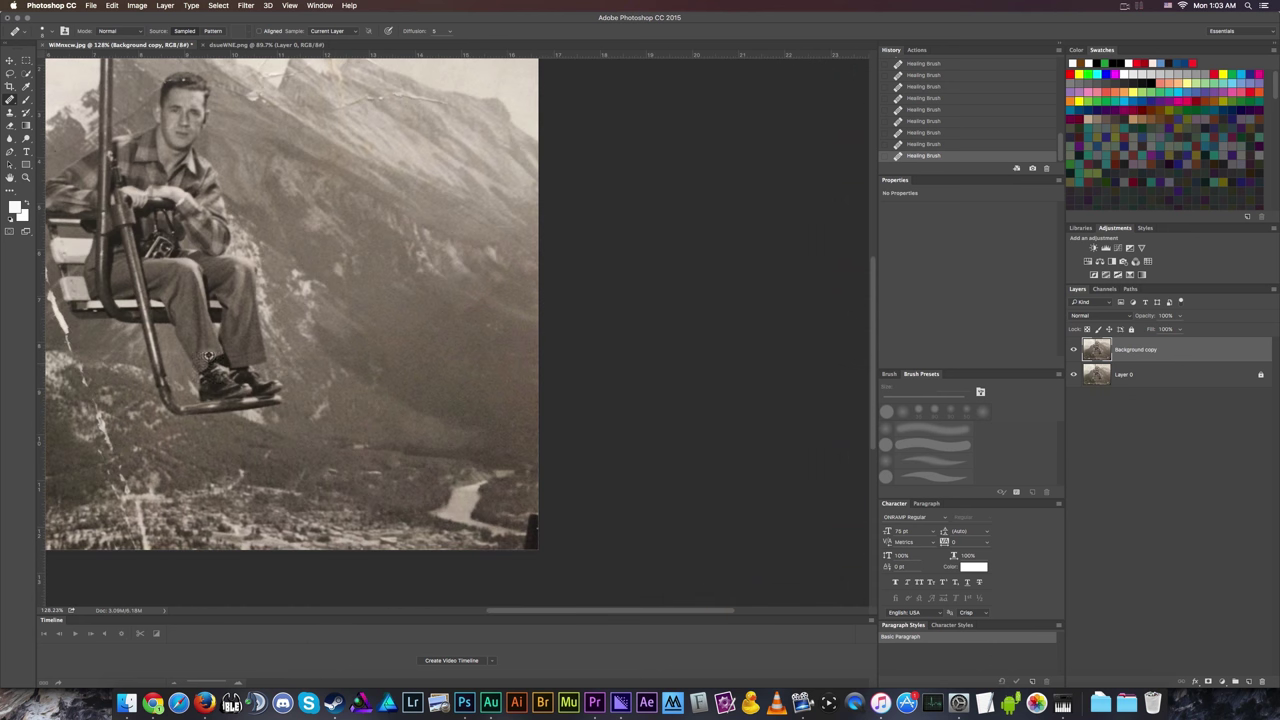
pyautogui.scroll(6, 148, 365)
pyautogui.scroll(-4, 148, 365)
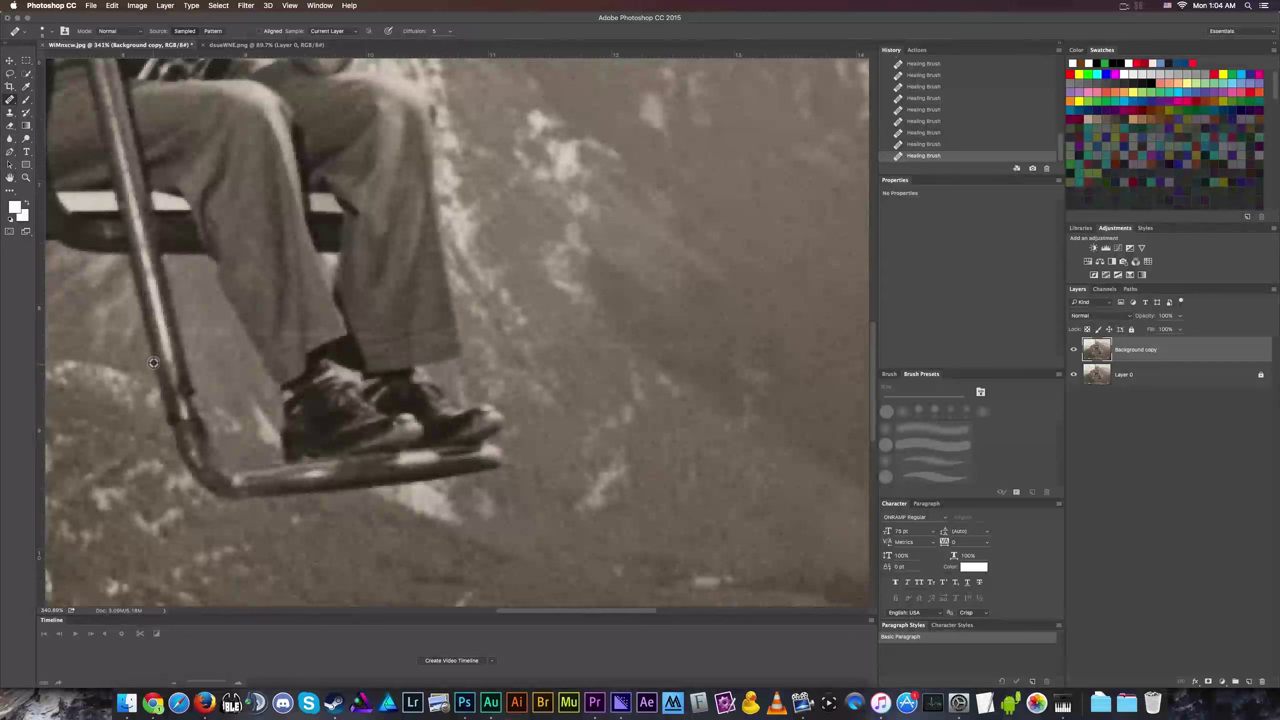
pyautogui.scroll(-2, 311, 328)
pyautogui.scroll(-3, 311, 328)
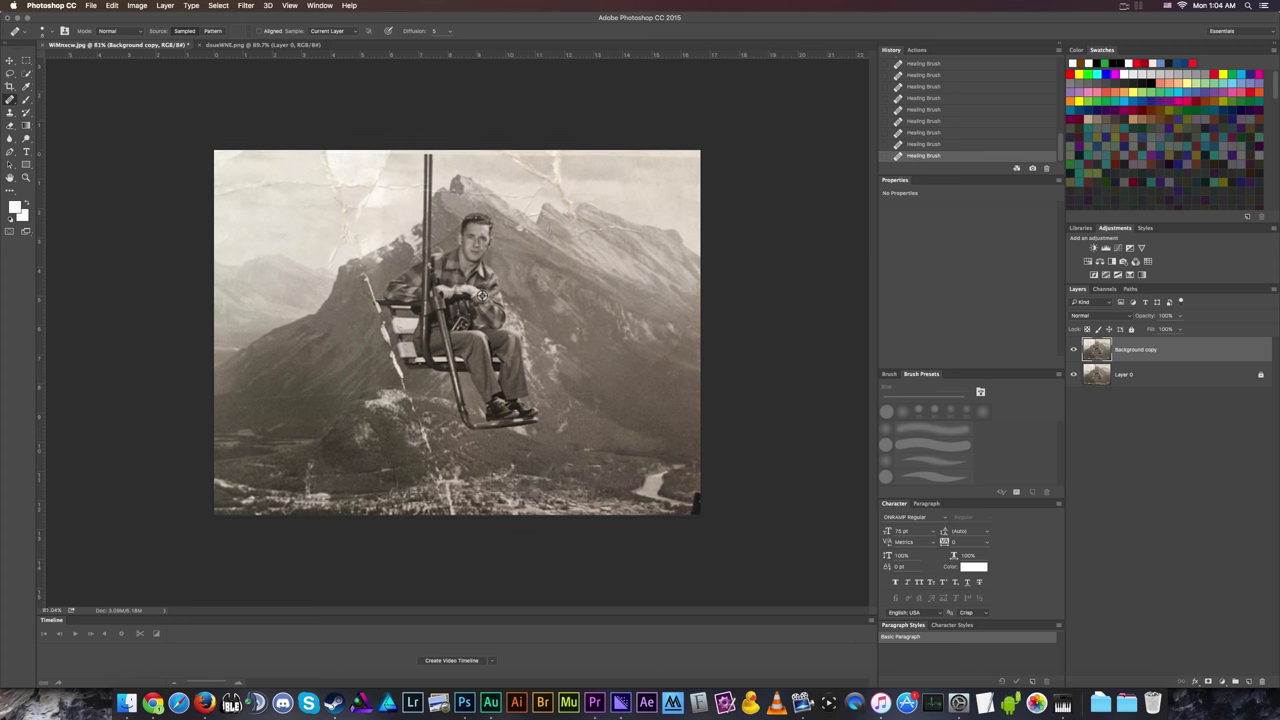
# Examine the repaired slope beside the man and the cracks still left across the whole chairlift photo, close up and at full view.
pyautogui.scroll(3, 310, 311)
pyautogui.scroll(-2, 411, 324)
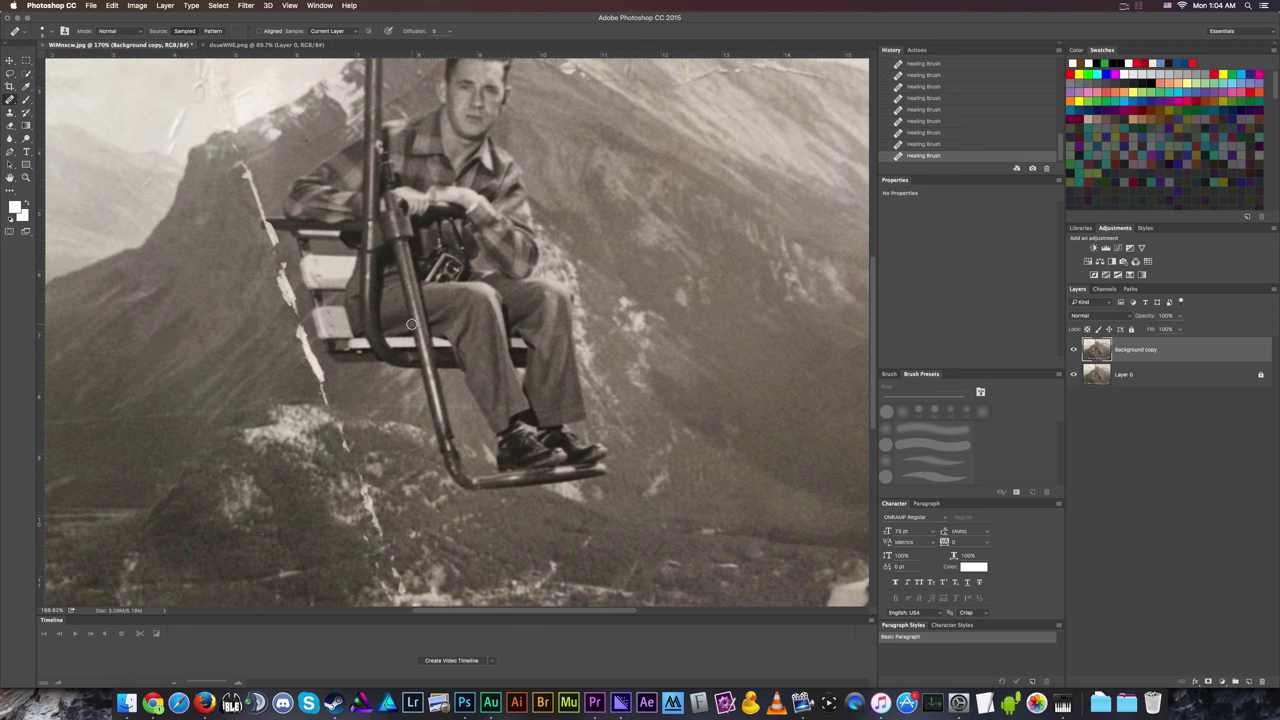
pyautogui.scroll(3, 410, 351)
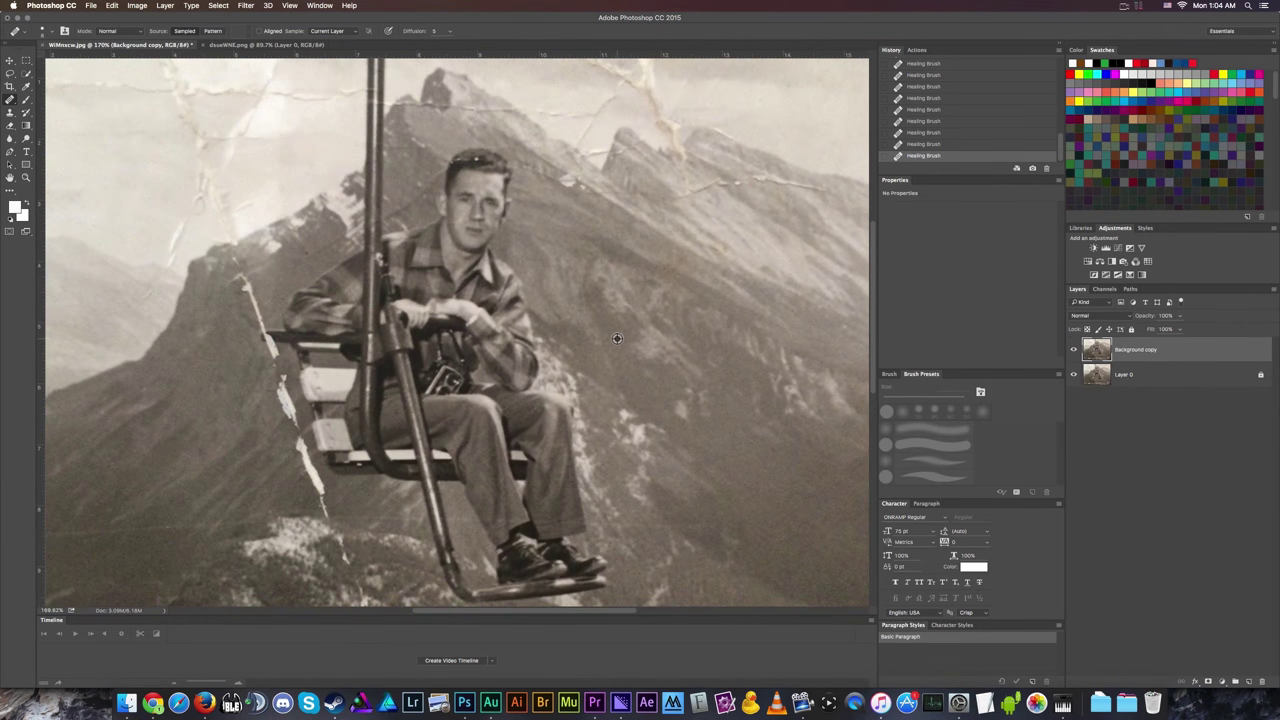
pyautogui.scroll(-3, 617, 338)
pyautogui.scroll(5, 641, 468)
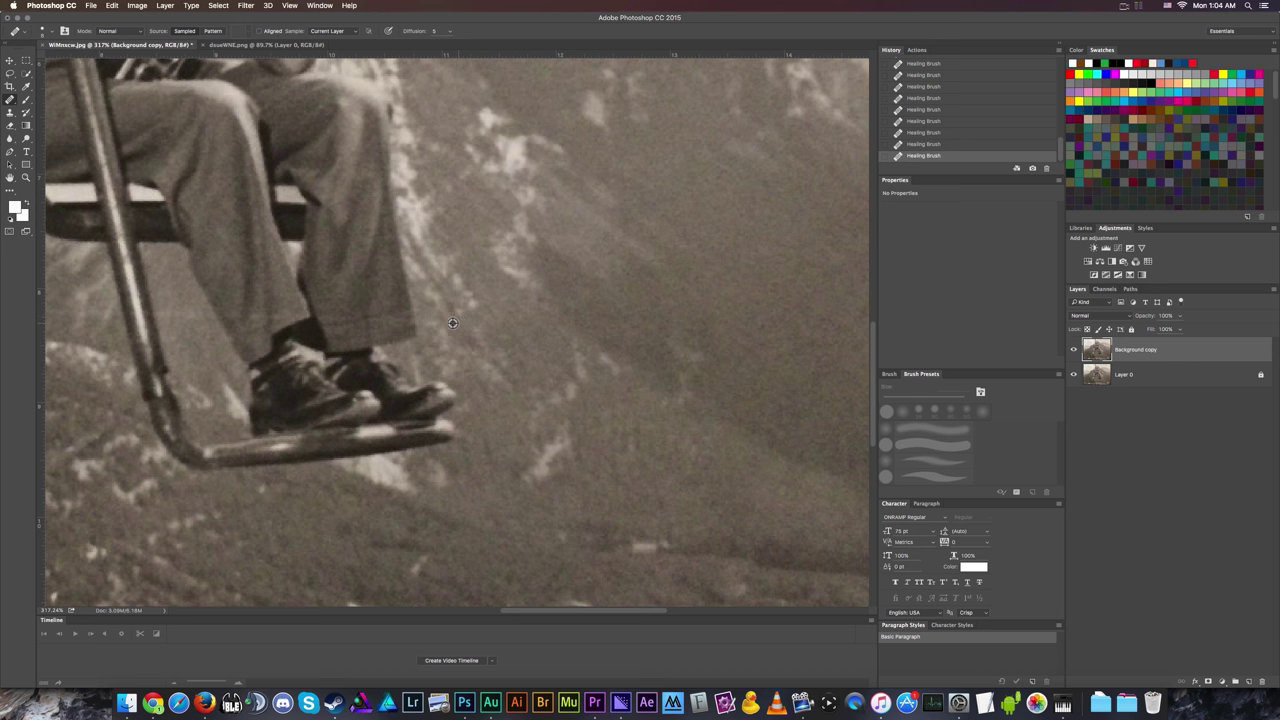
pyautogui.scroll(-5, 505, 384)
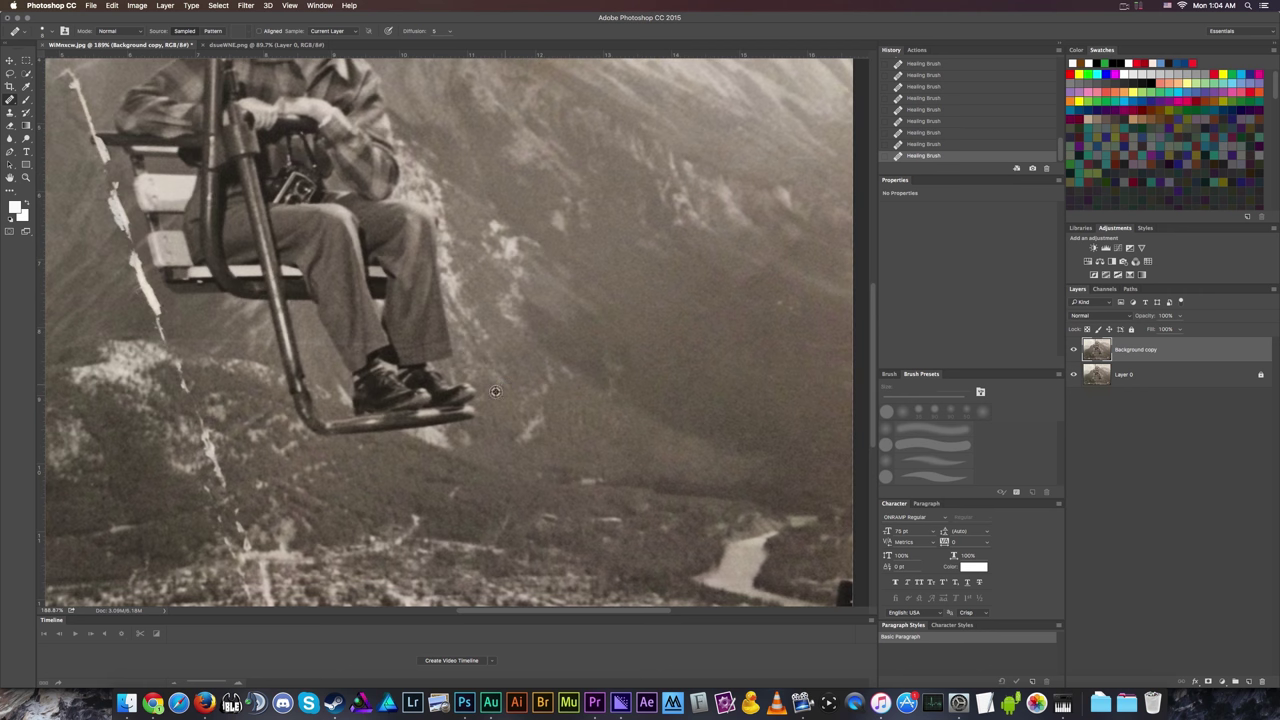
pyautogui.scroll(-2, 594, 397)
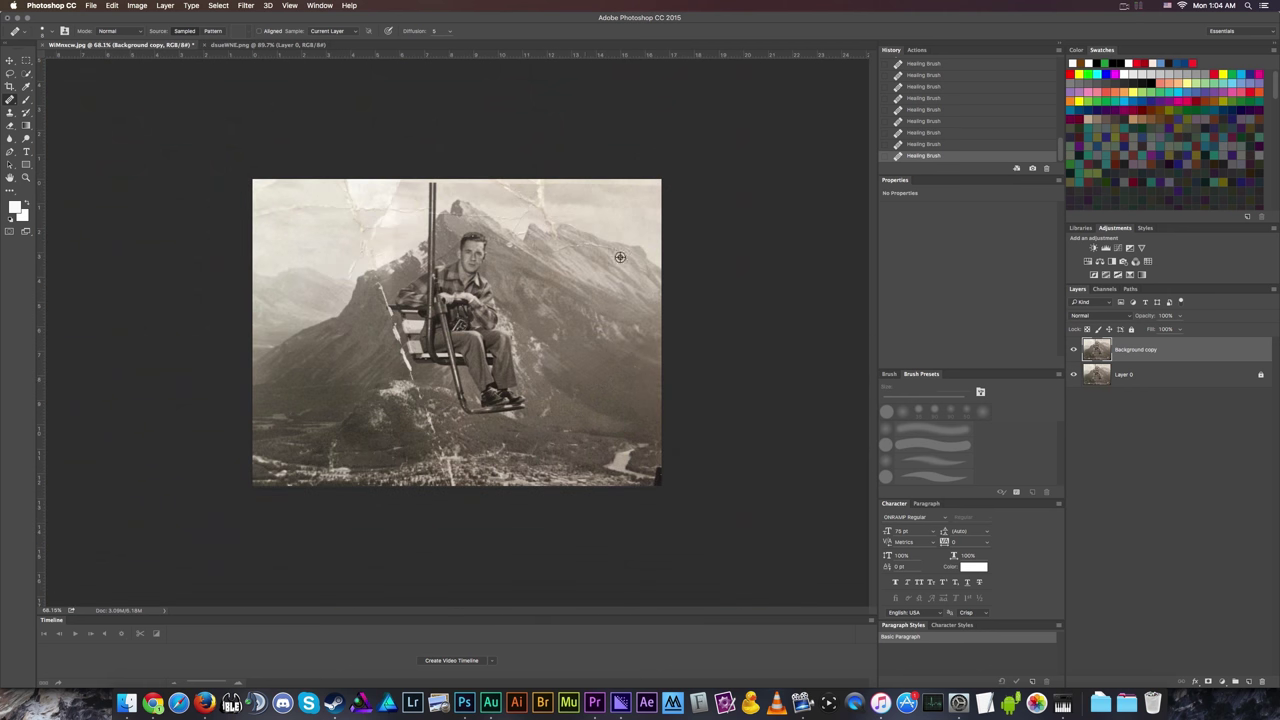
pyautogui.scroll(3, 615, 228)
pyautogui.scroll(-3, 586, 273)
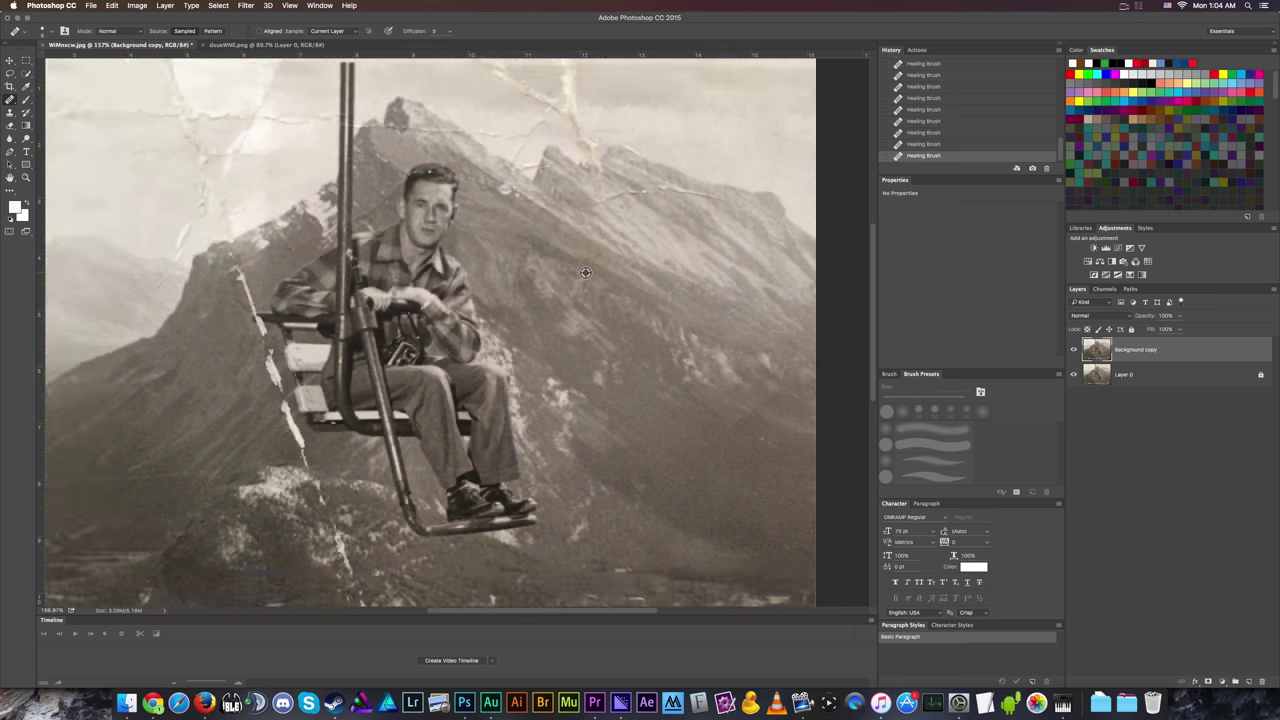
pyautogui.scroll(2, 351, 426)
pyautogui.scroll(1, 349, 412)
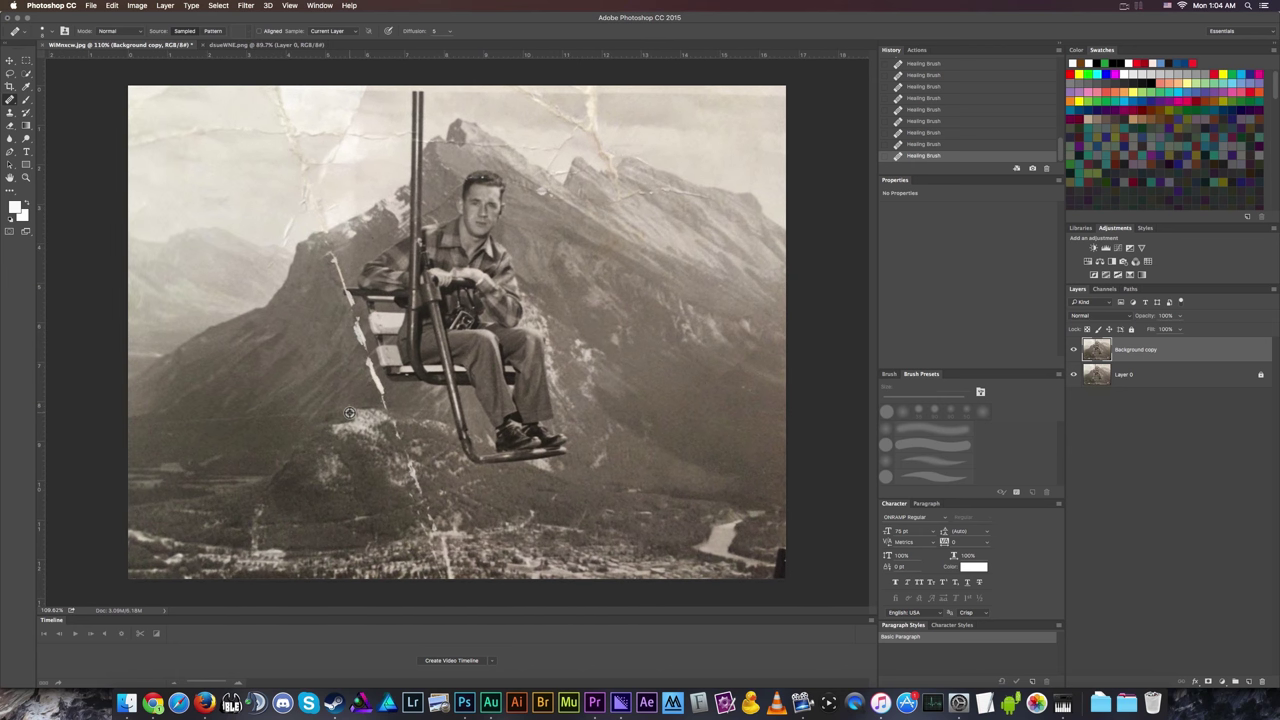
# Heal the faint horizontal crease across the dark lower slope of the mountain, from the photo's left edge toward the bright rocky hilltop.
pyautogui.scroll(3, 180, 460)
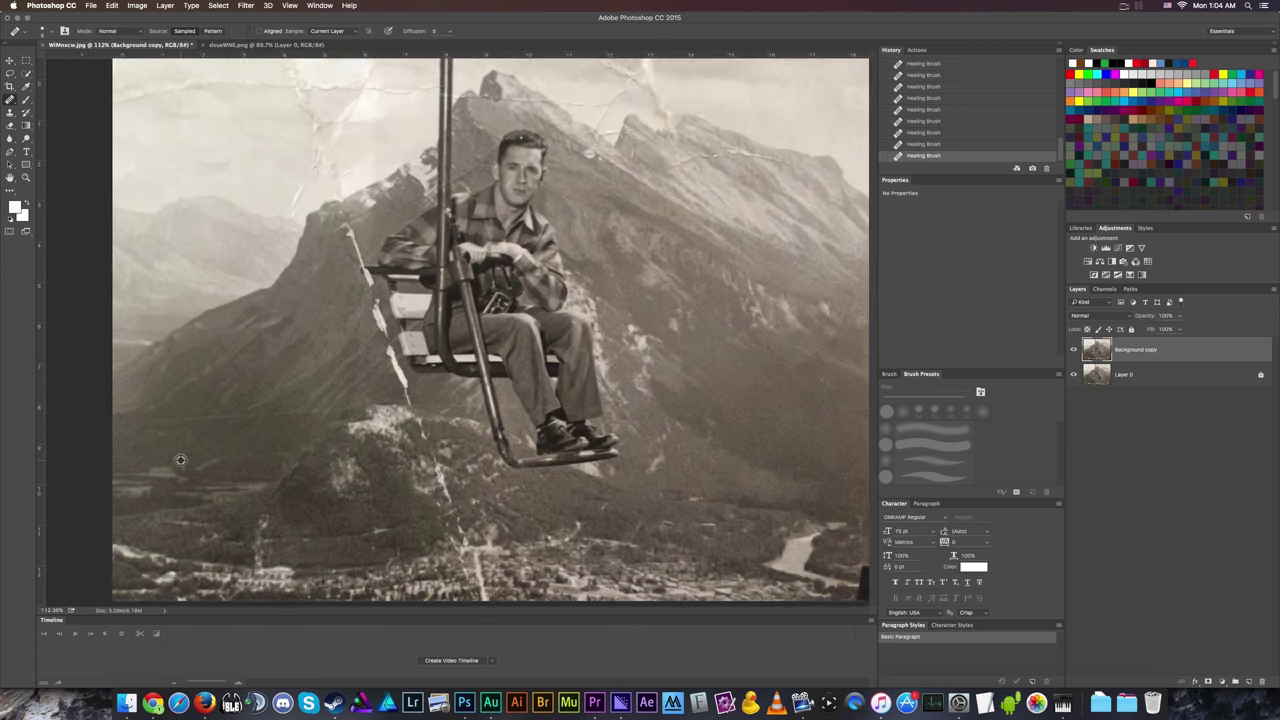
pyautogui.scroll(-1, 133, 407)
pyautogui.scroll(-1, 133, 407)
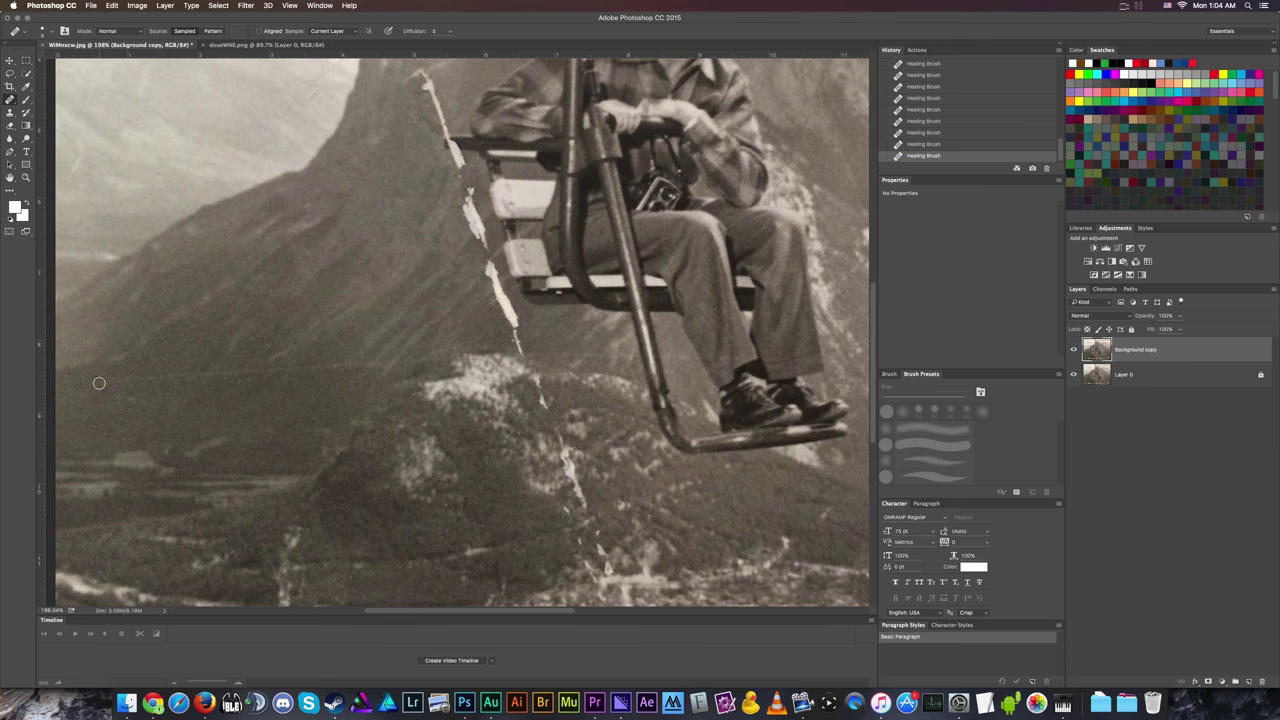
pyautogui.scroll(2, 94, 400)
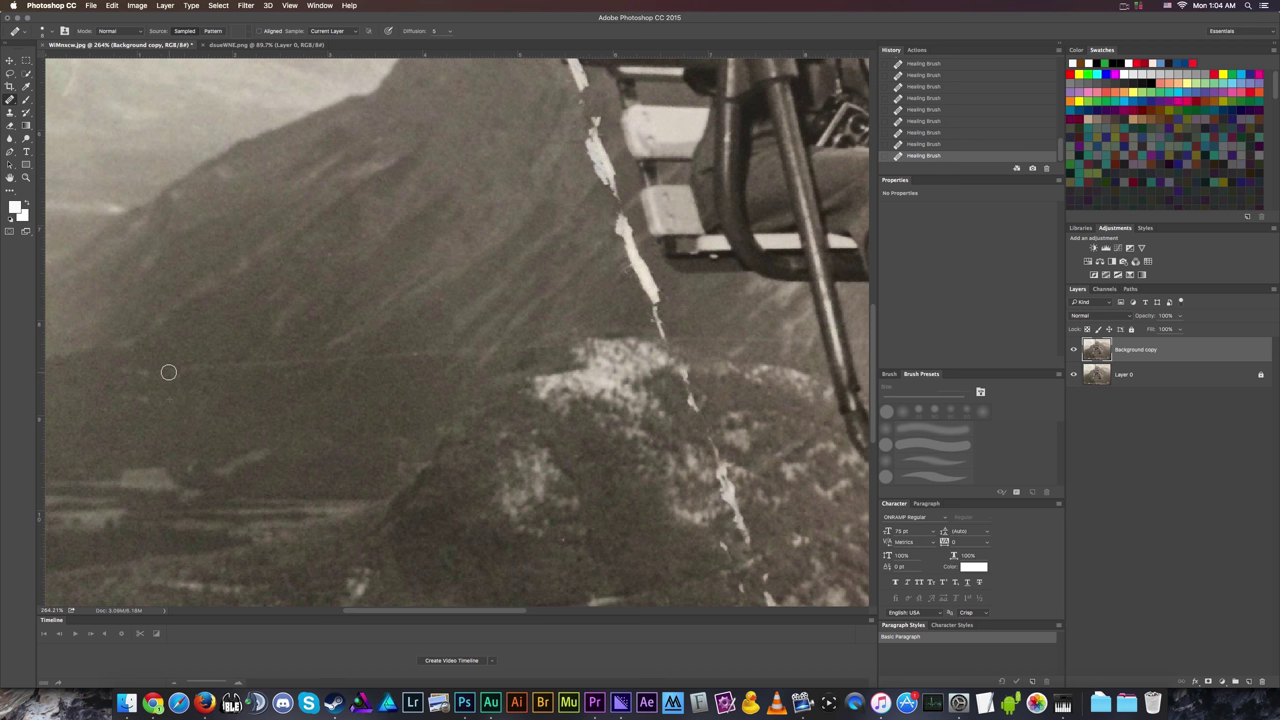
pyautogui.moveTo(168, 372)
pyautogui.mouseDown()
pyautogui.moveTo(285, 372)
pyautogui.moveTo(289, 354)
pyautogui.moveTo(341, 361)
pyautogui.mouseUp()
pyautogui.scroll(5, 322, 390)
pyautogui.scroll(-2, 322, 391)
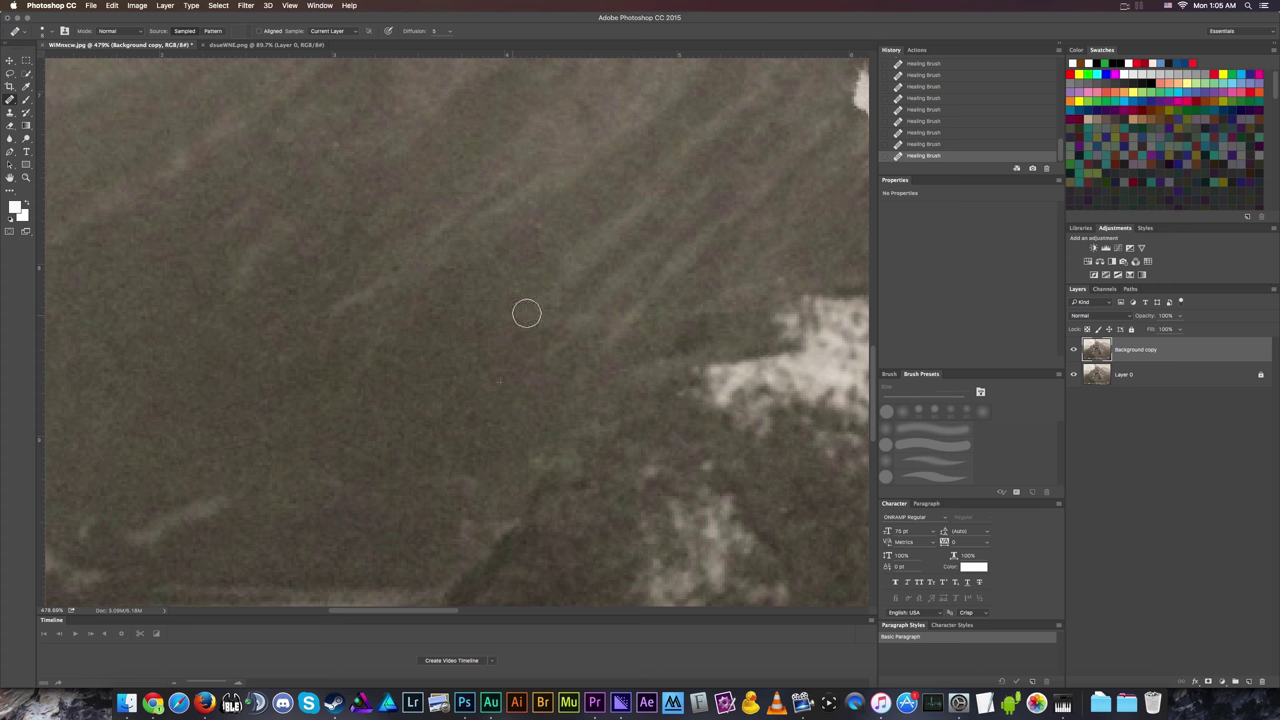
pyautogui.click(605, 312)
pyautogui.scroll(-3, 566, 297)
pyautogui.scroll(-2, 821, 323)
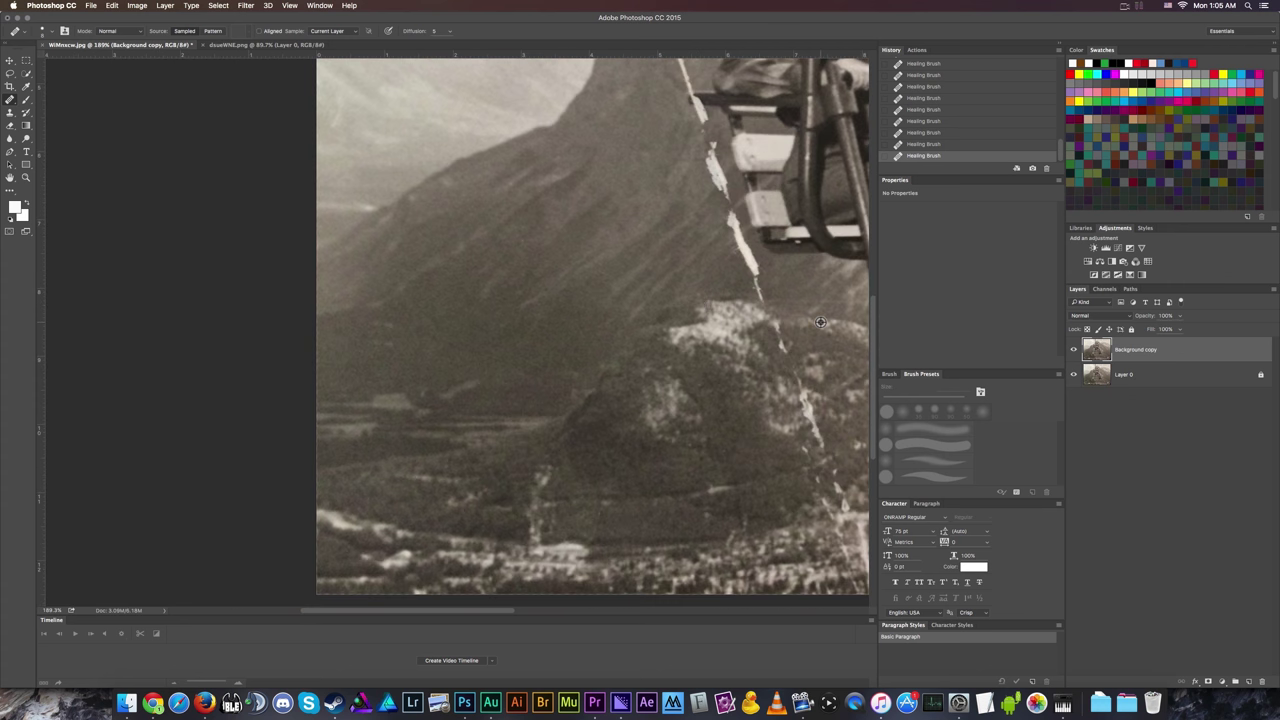
# Heal the remaining crease traces around the bright rocky hilltop and past the chairlift's metal pole toward the man's trousers.
pyautogui.scroll(4, 820, 322)
pyautogui.scroll(1, 820, 322)
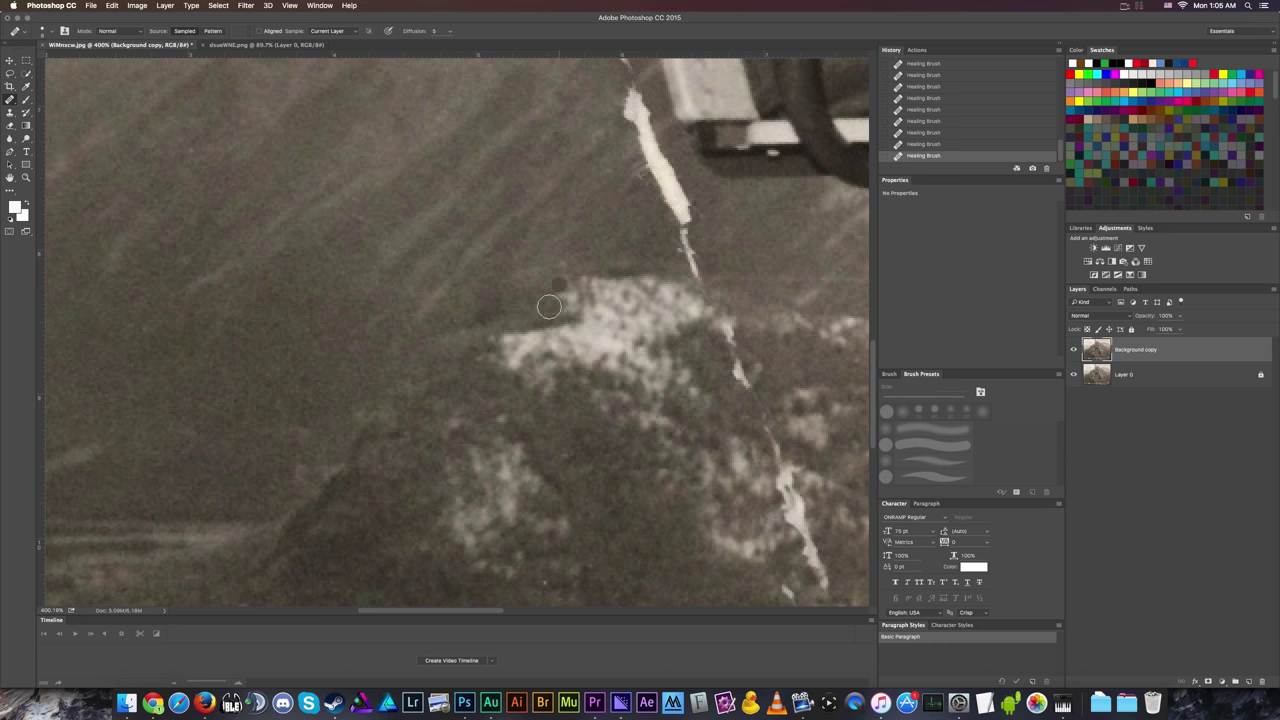
pyautogui.scroll(-3, 515, 354)
pyautogui.scroll(2, 743, 289)
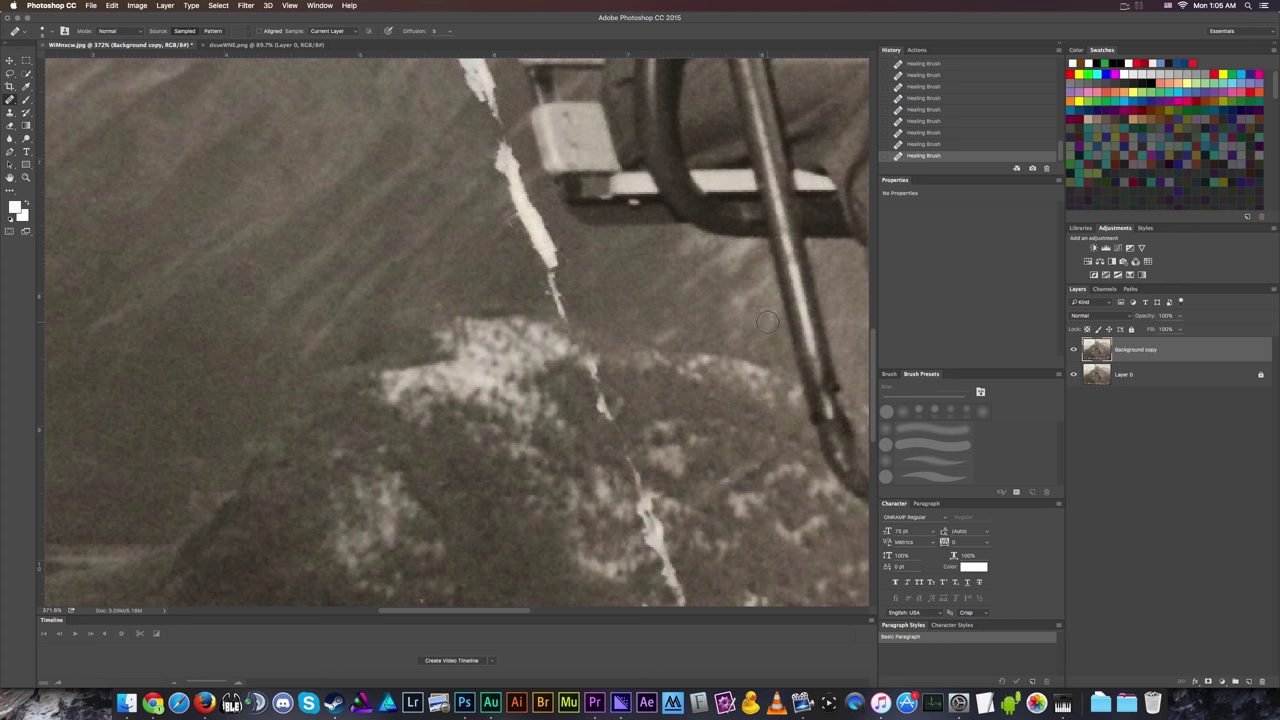
pyautogui.scroll(-2, 754, 344)
pyautogui.scroll(-2, 754, 344)
pyautogui.scroll(4, 754, 340)
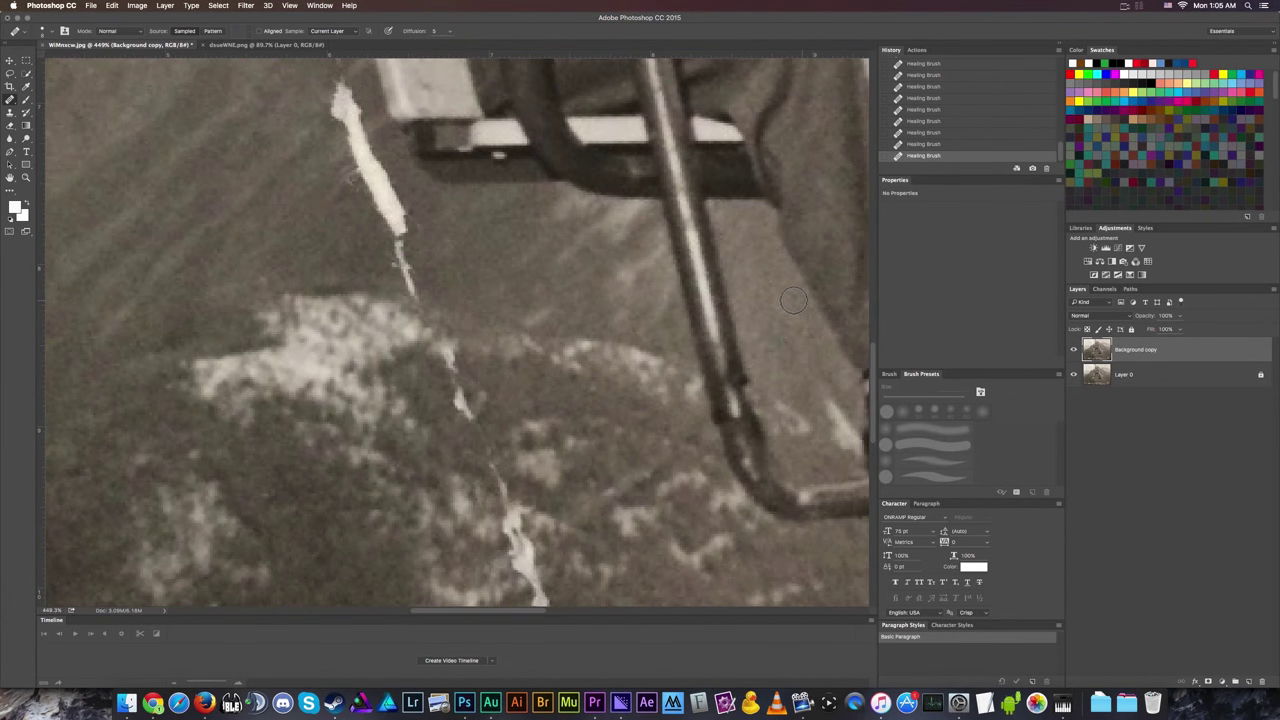
pyautogui.scroll(-3, 776, 316)
pyautogui.scroll(3, 509, 361)
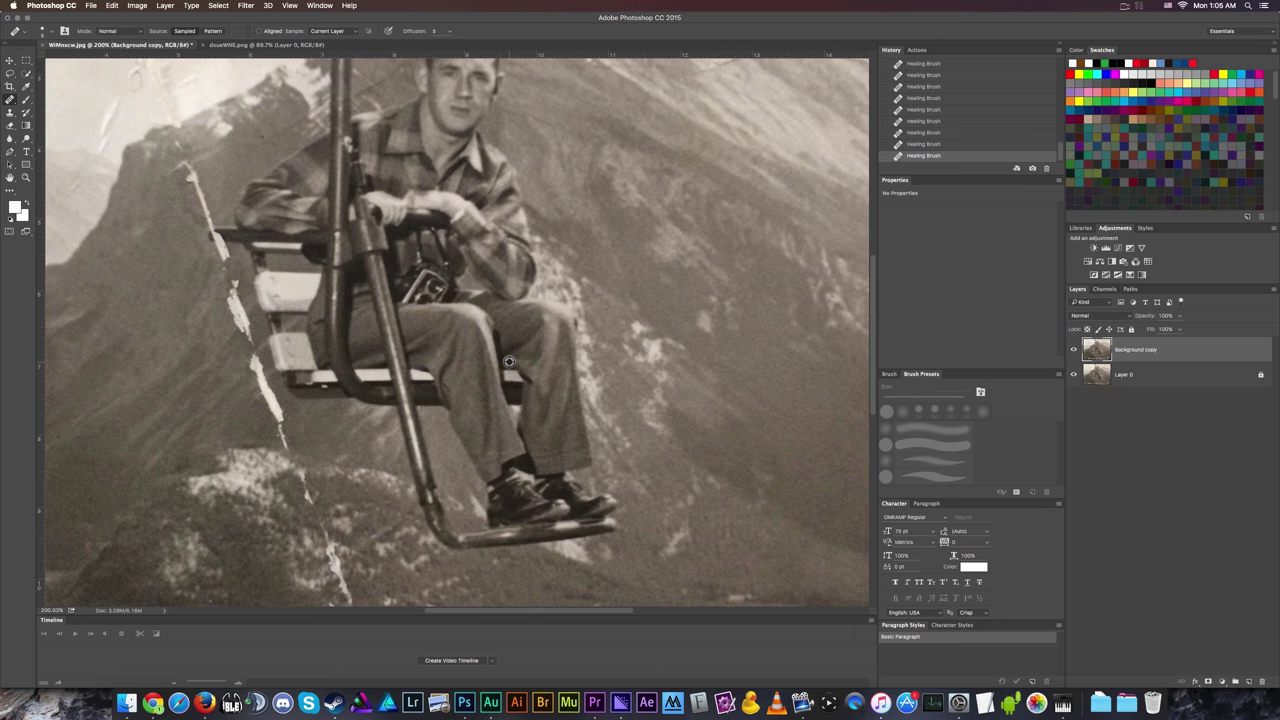
# Heal the small white crack fragments at the foot of the hill, just above and within the town below the chairlift.
pyautogui.scroll(-2, 509, 361)
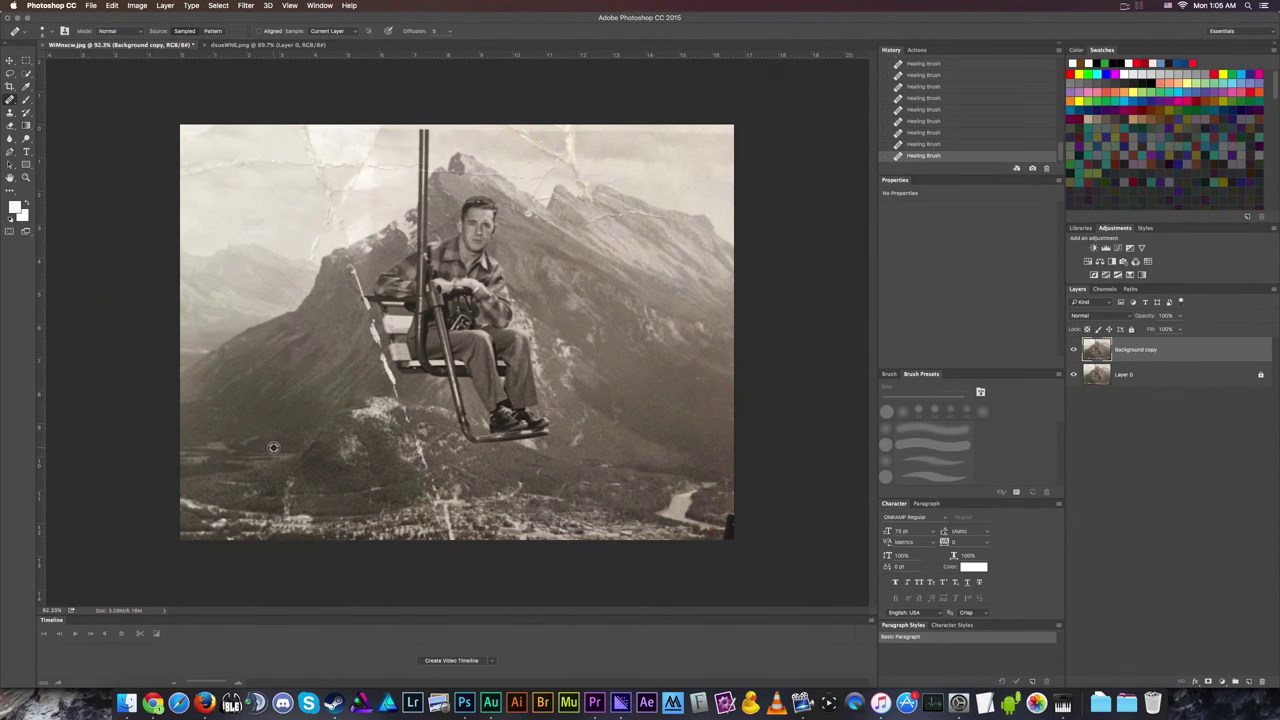
pyautogui.scroll(5, 273, 447)
pyautogui.scroll(-5, 400, 440)
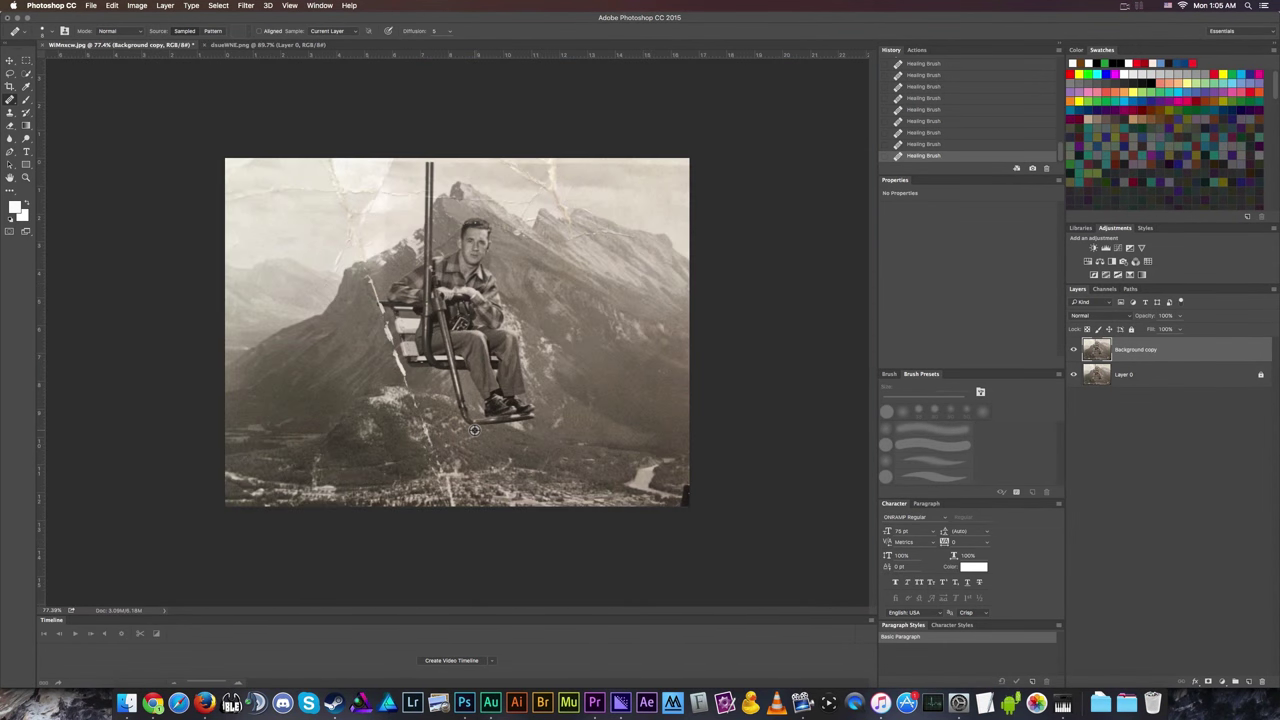
pyautogui.scroll(4, 474, 430)
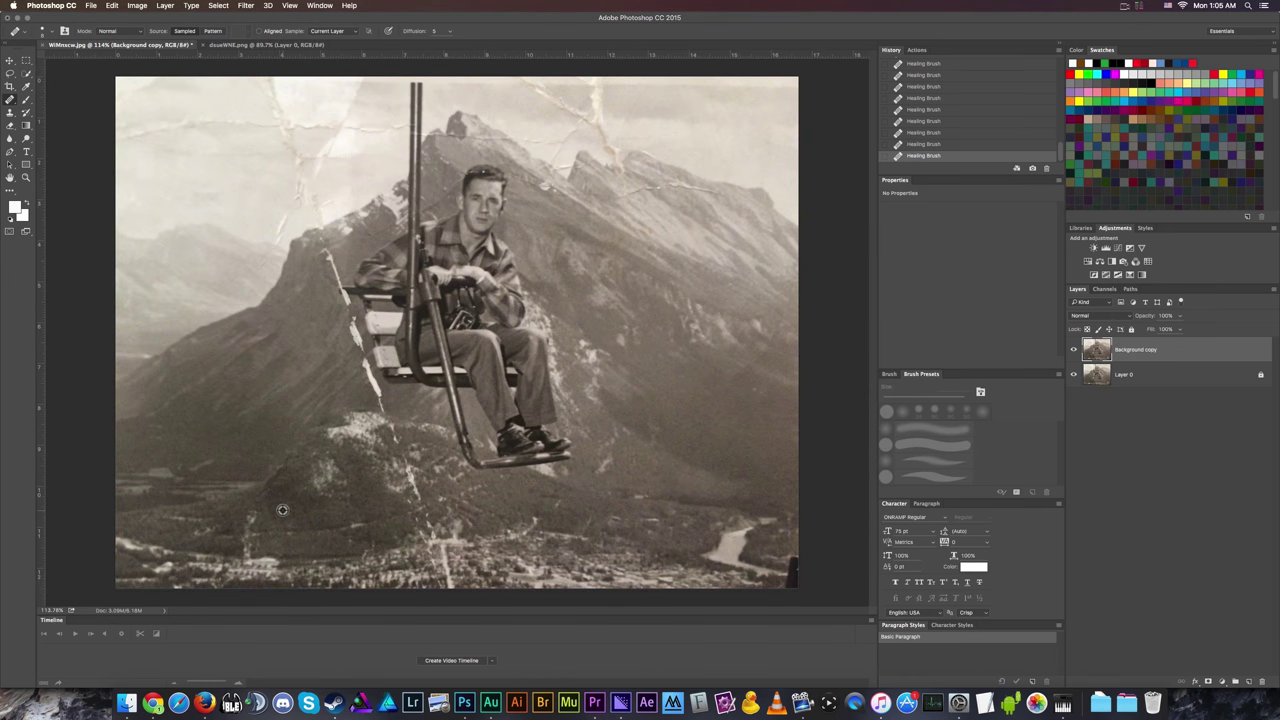
pyautogui.scroll(3, 486, 547)
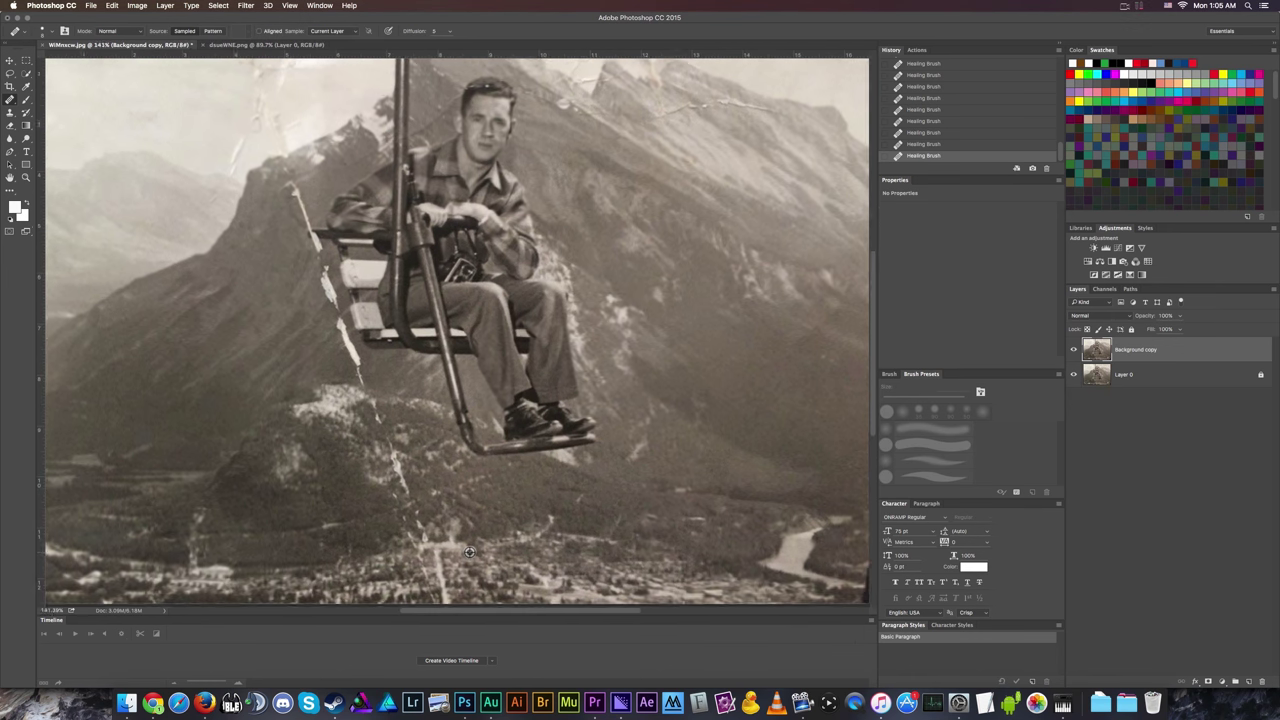
pyautogui.scroll(6, 469, 551)
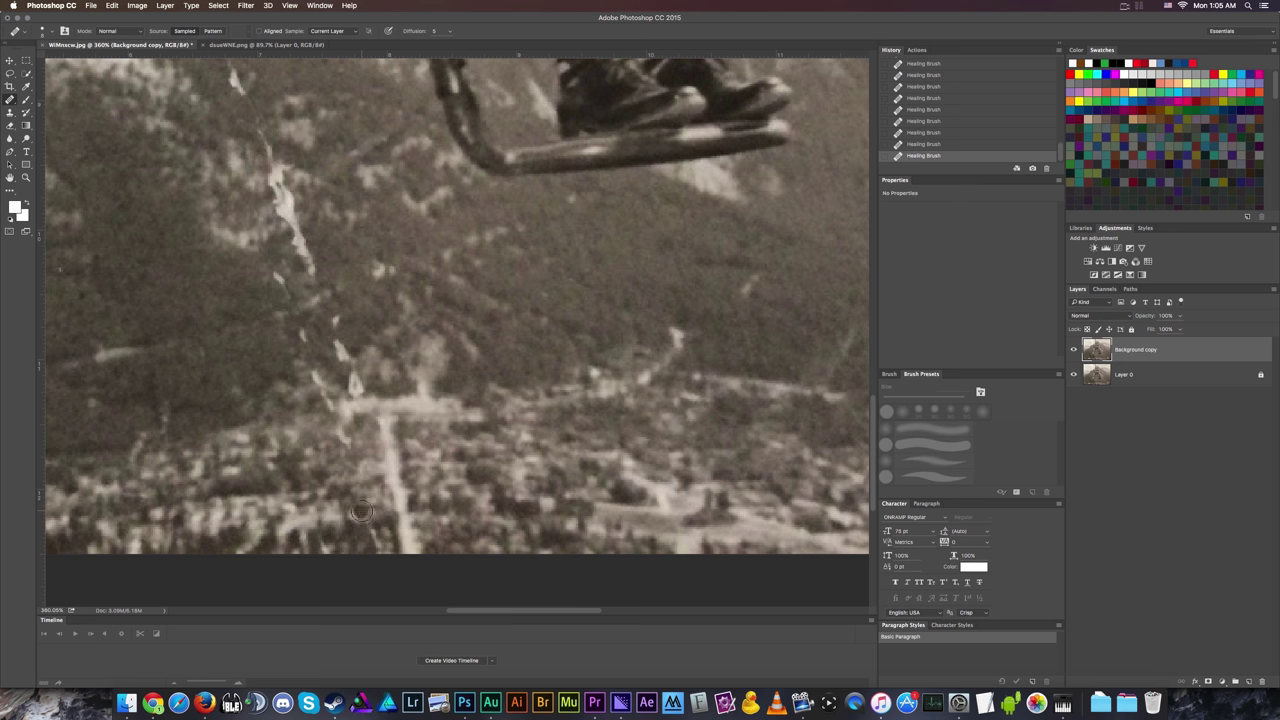
pyautogui.scroll(-2, 268, 467)
pyautogui.scroll(-1, 268, 467)
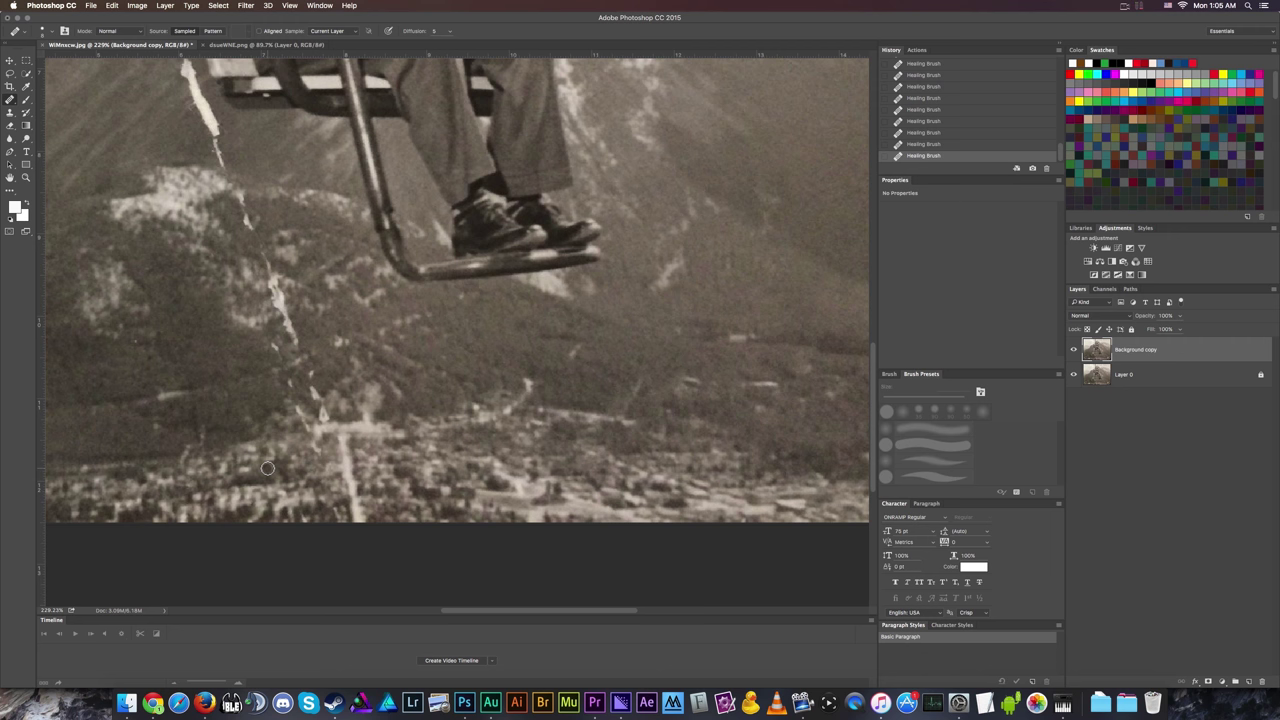
pyautogui.scroll(2, 259, 380)
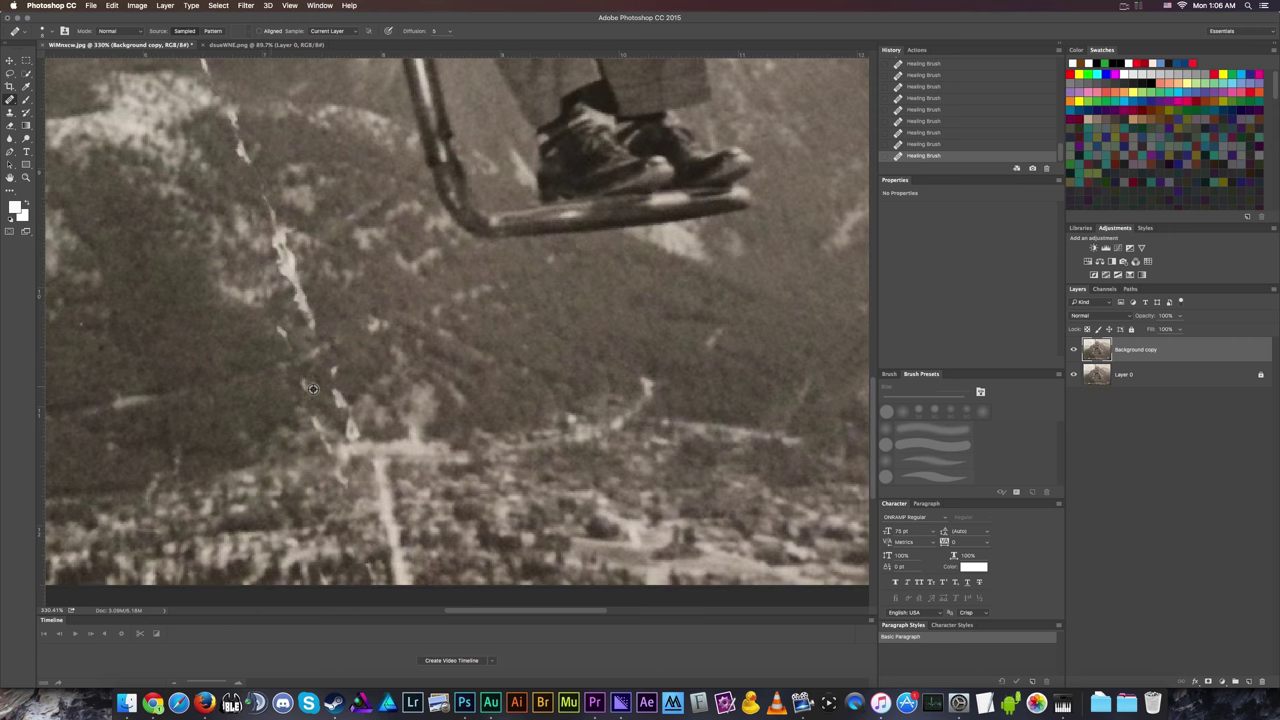
pyautogui.scroll(2, 312, 389)
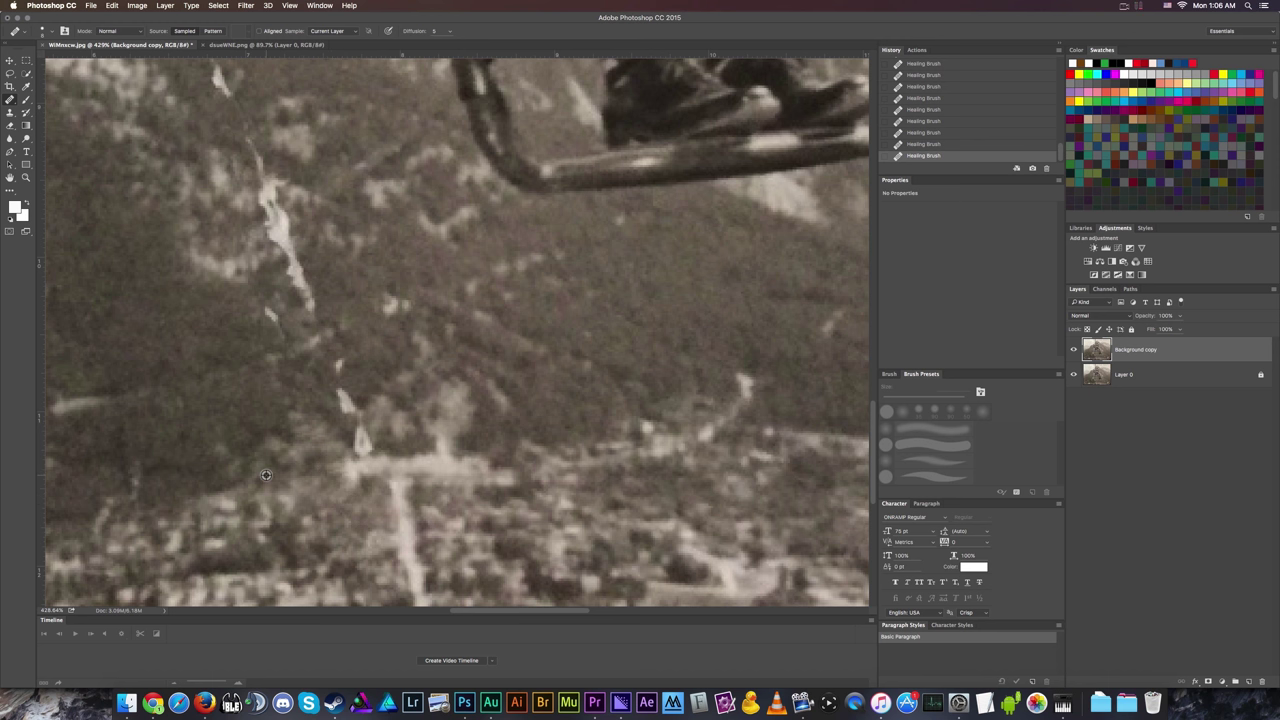
pyautogui.moveTo(363, 373)
pyautogui.mouseDown()
pyautogui.moveTo(350, 395)
pyautogui.moveTo(366, 443)
pyautogui.moveTo(356, 450)
pyautogui.moveTo(355, 408)
pyautogui.mouseUp()
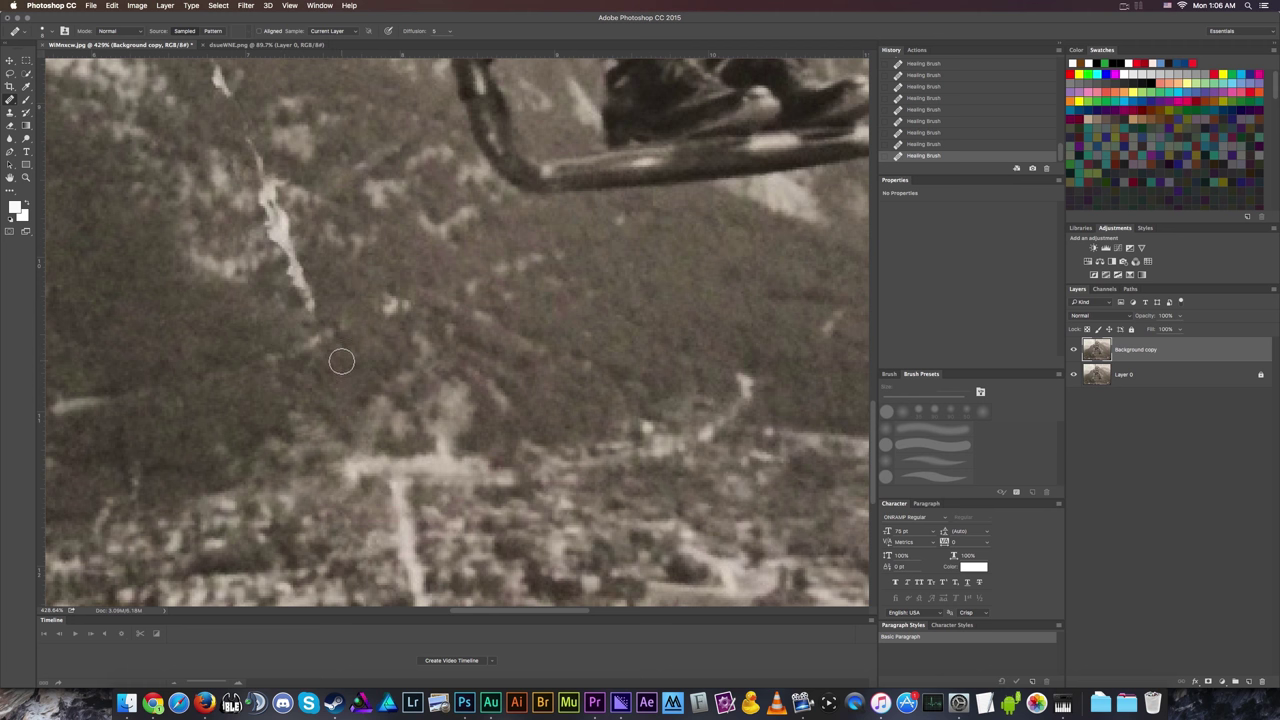
# Heal the white crack fragment on the dark hillside just below the bright rocky hilltop.
pyautogui.scroll(3, 210, 323)
pyautogui.scroll(2, 210, 323)
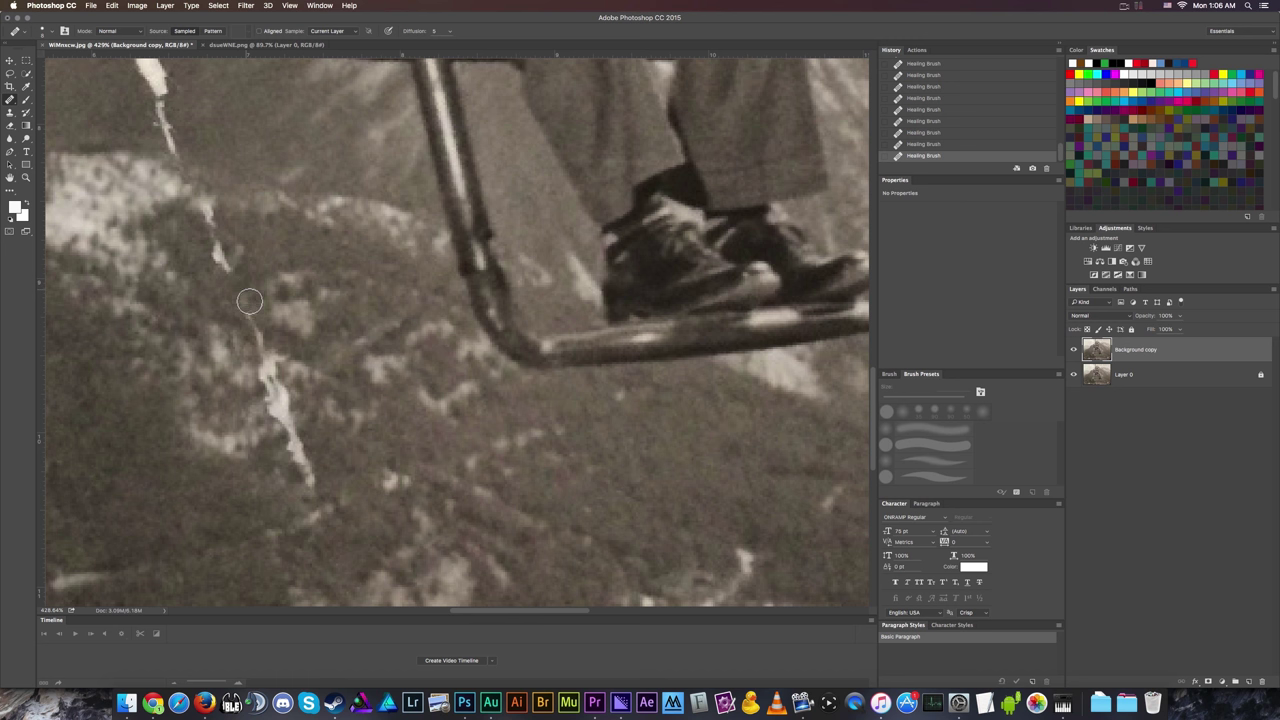
pyautogui.moveTo(236, 271); pyautogui.dragTo(220, 251)
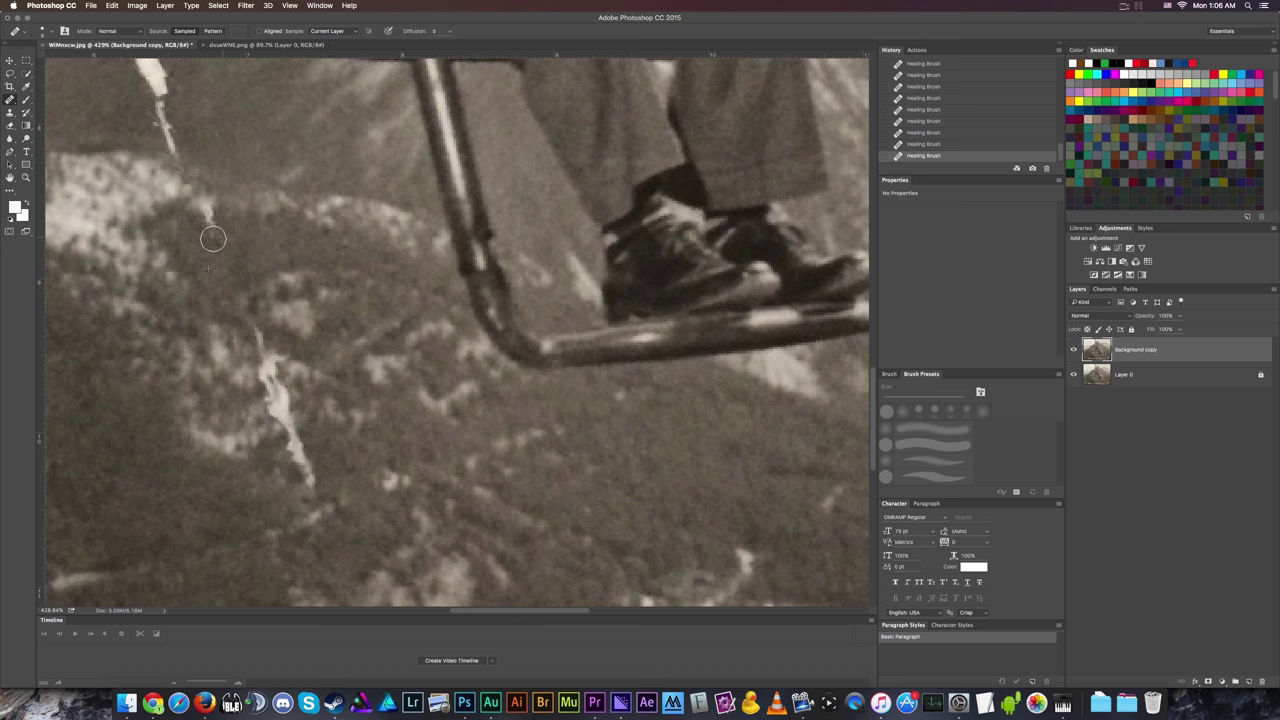
# Heal the thin lower tail of the long white tear where it ends just above the bright rocky hilltop.
pyautogui.scroll(3, 150, 208)
pyautogui.scroll(3, 150, 208)
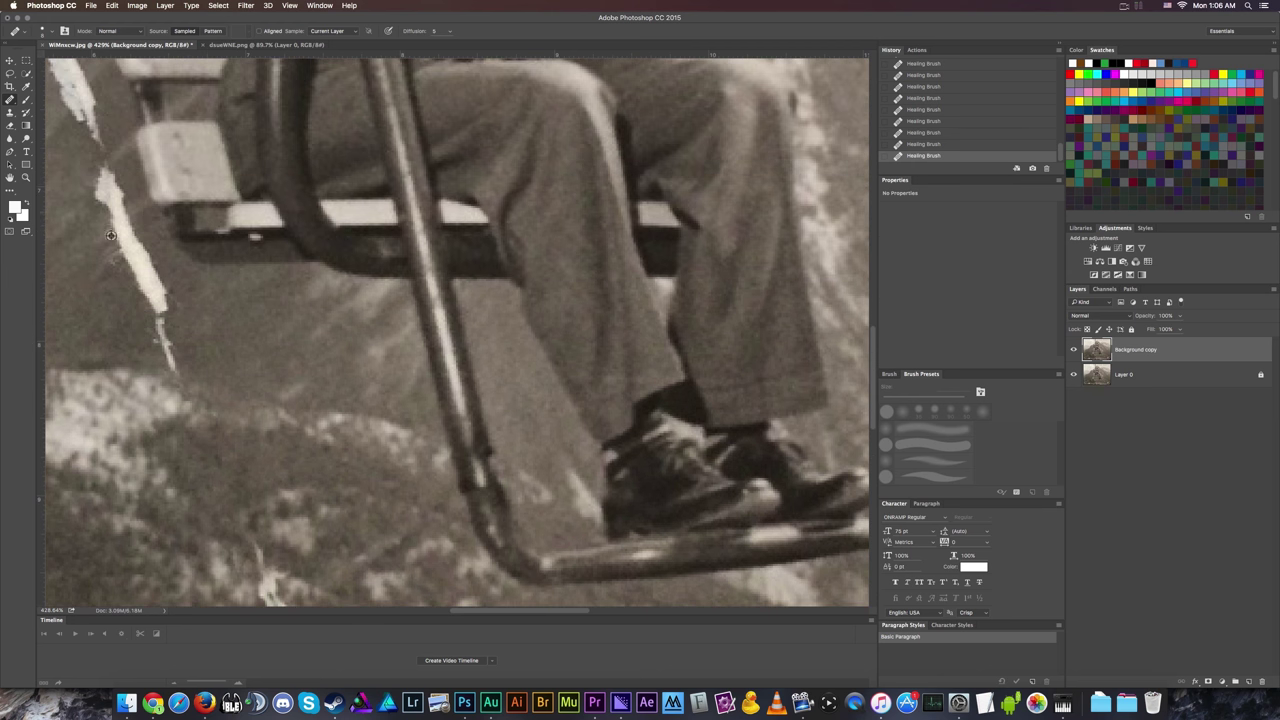
pyautogui.scroll(-5, 102, 236)
pyautogui.scroll(8, 293, 257)
pyautogui.scroll(-5, 331, 257)
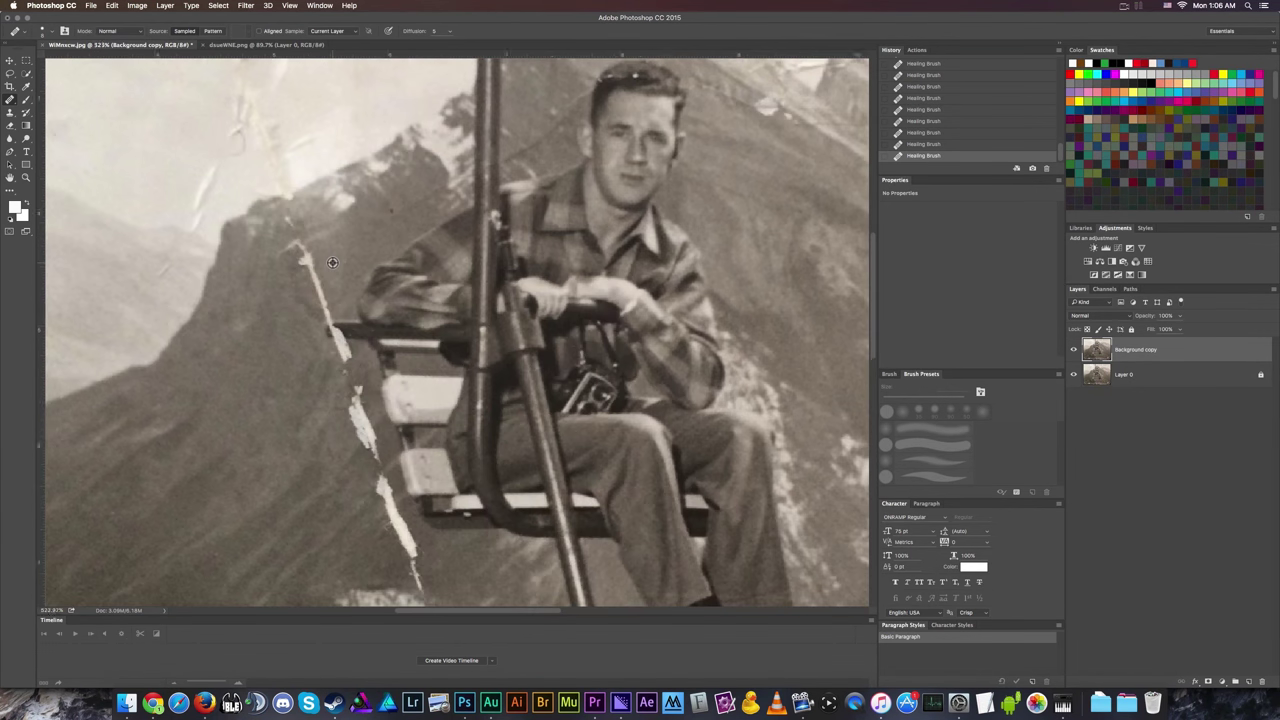
pyautogui.scroll(6, 349, 461)
pyautogui.scroll(-4, 371, 486)
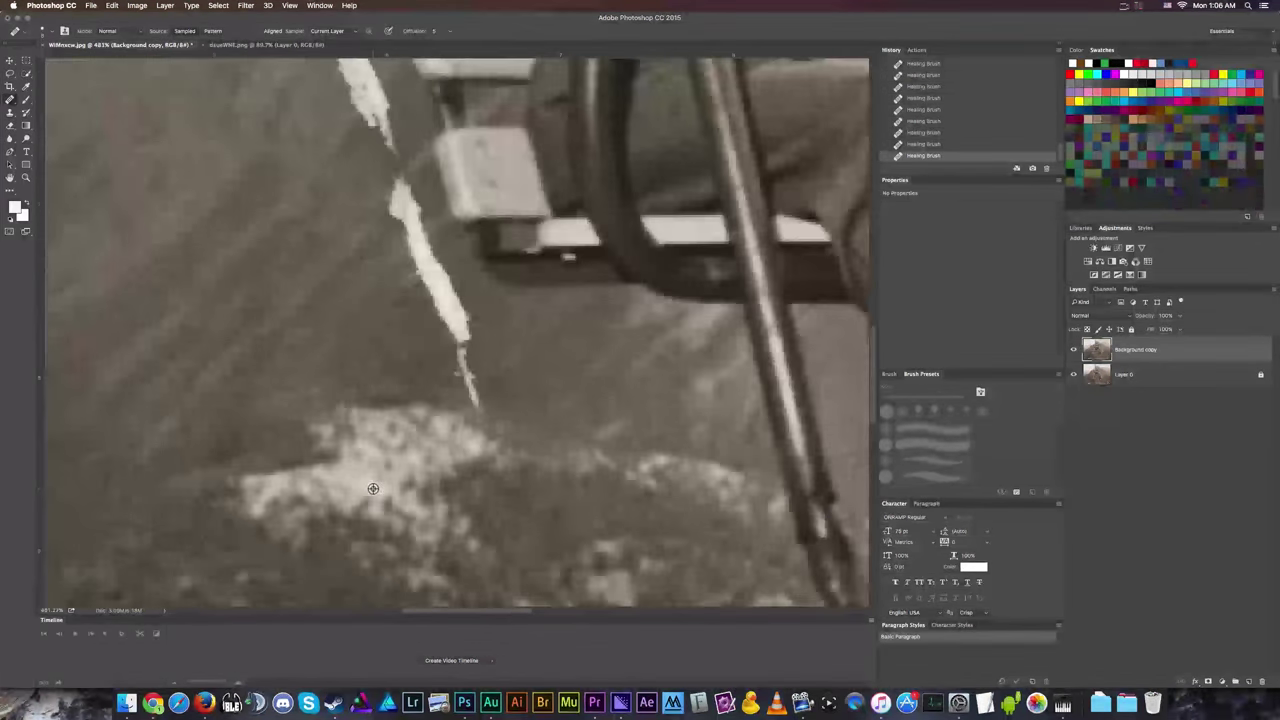
pyautogui.moveTo(507, 407)
pyautogui.mouseDown()
pyautogui.moveTo(471, 391)
pyautogui.moveTo(470, 364)
pyautogui.mouseUp()
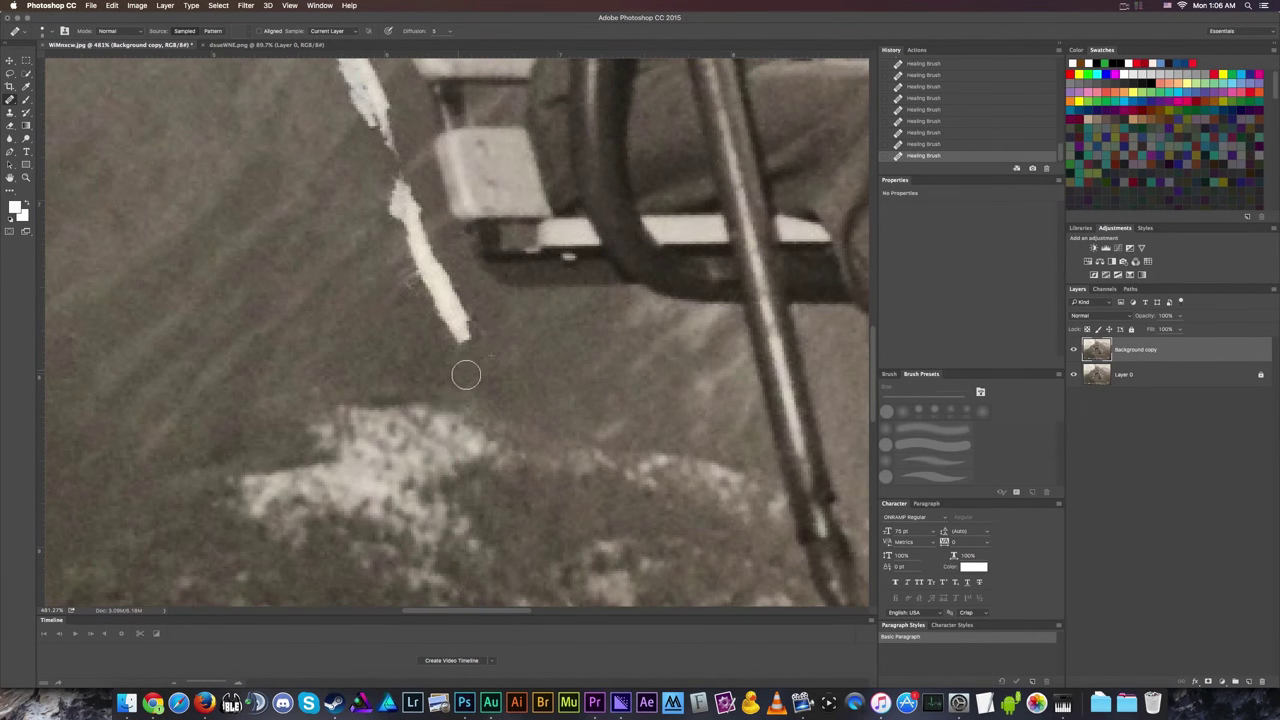
# Heal the white tear running down the middle of the hill, between the bright rocky hilltop and the town.
pyautogui.scroll(-4, 555, 422)
pyautogui.scroll(-2, 560, 474)
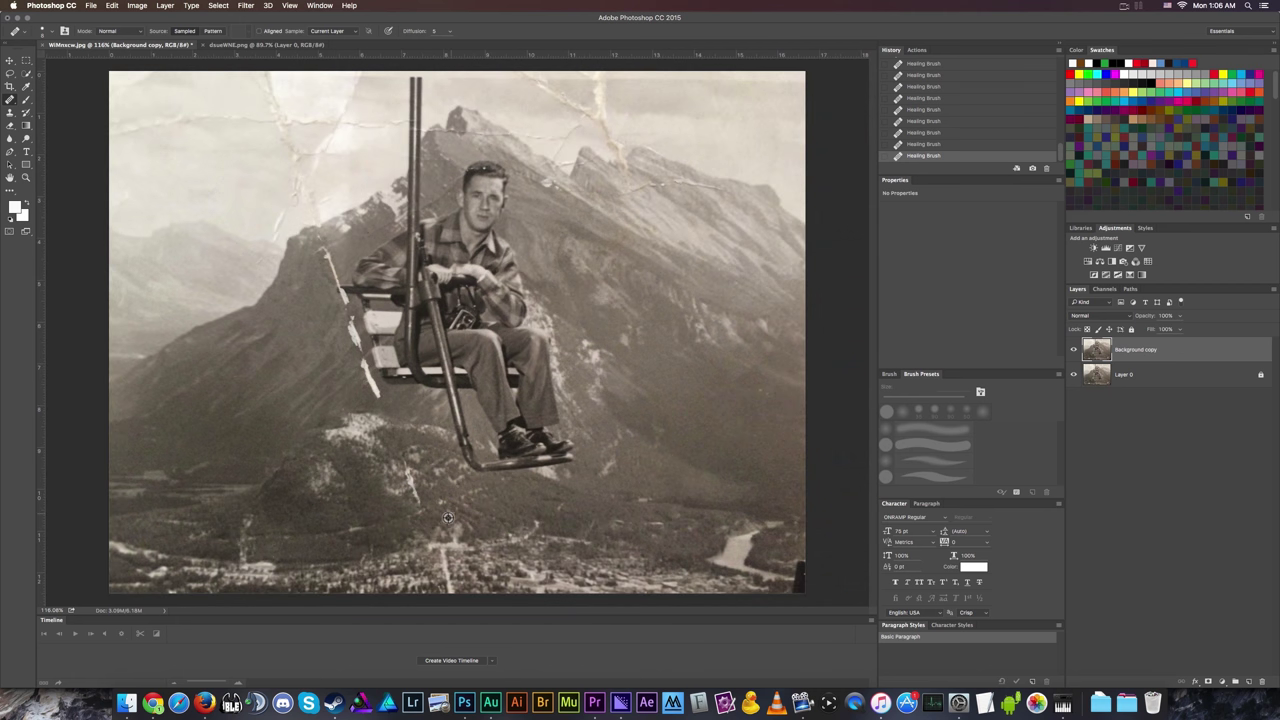
pyautogui.scroll(5, 448, 517)
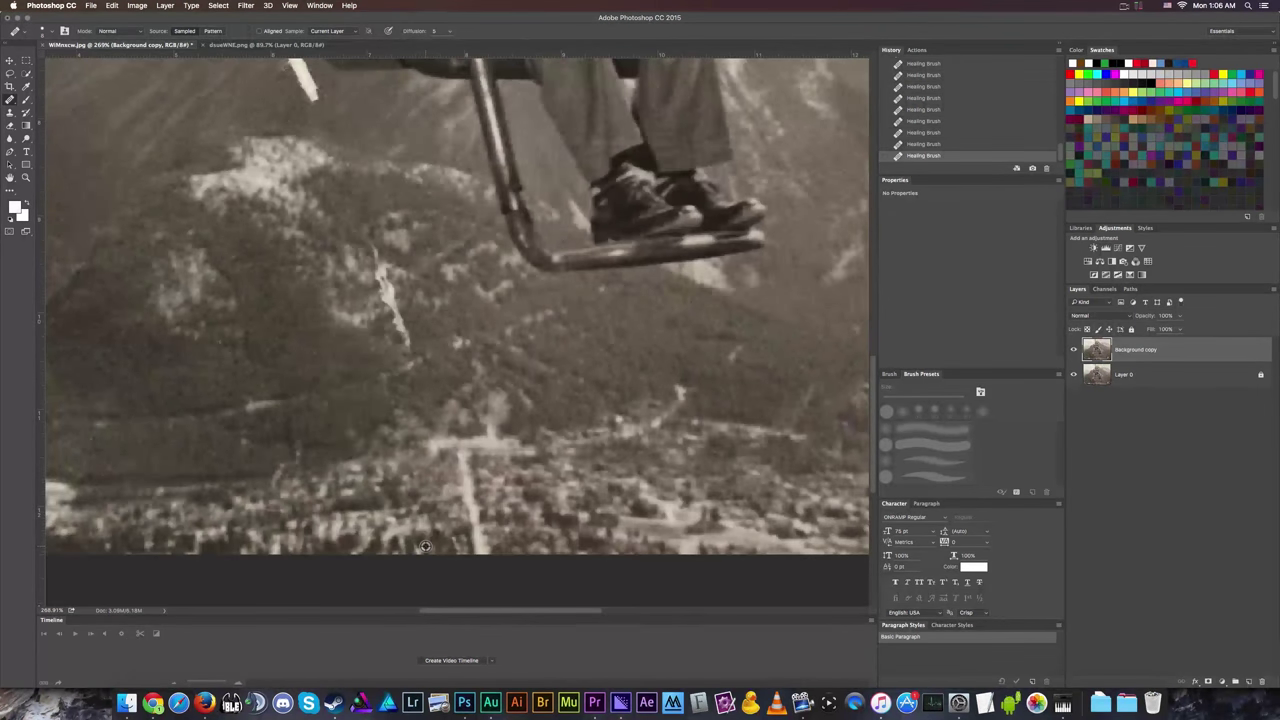
pyautogui.scroll(2, 425, 546)
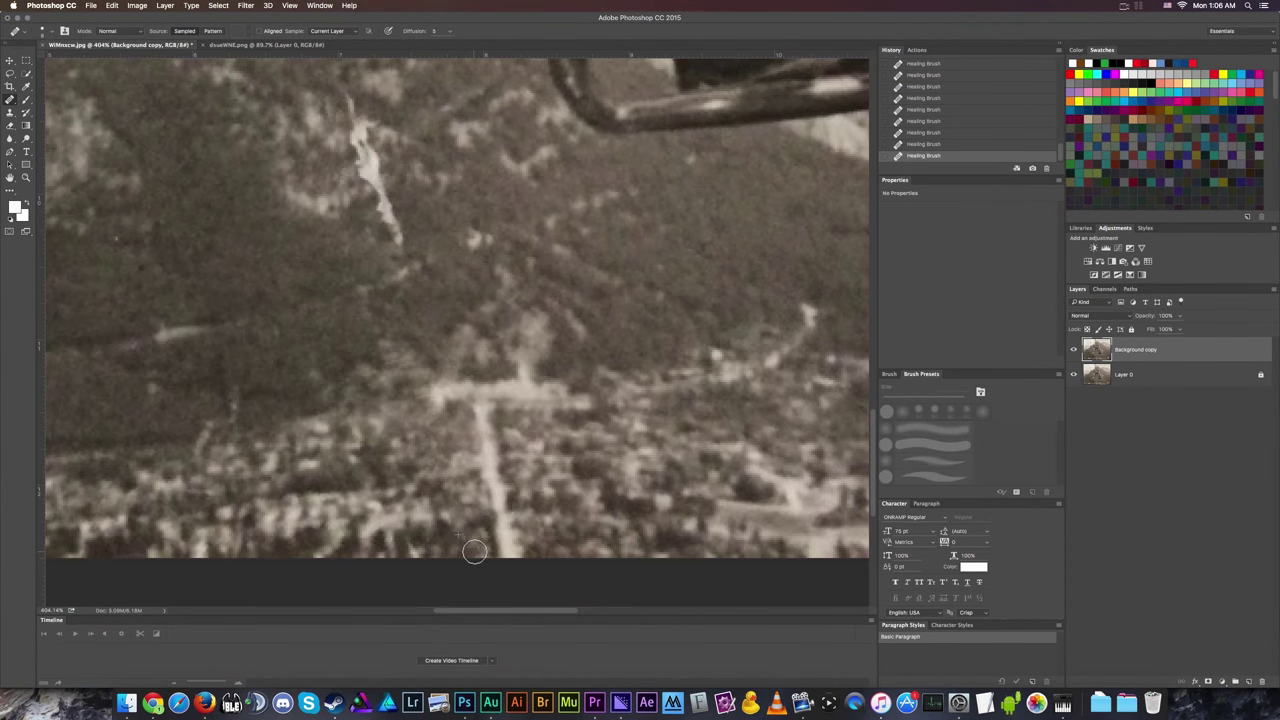
pyautogui.scroll(5, 378, 413)
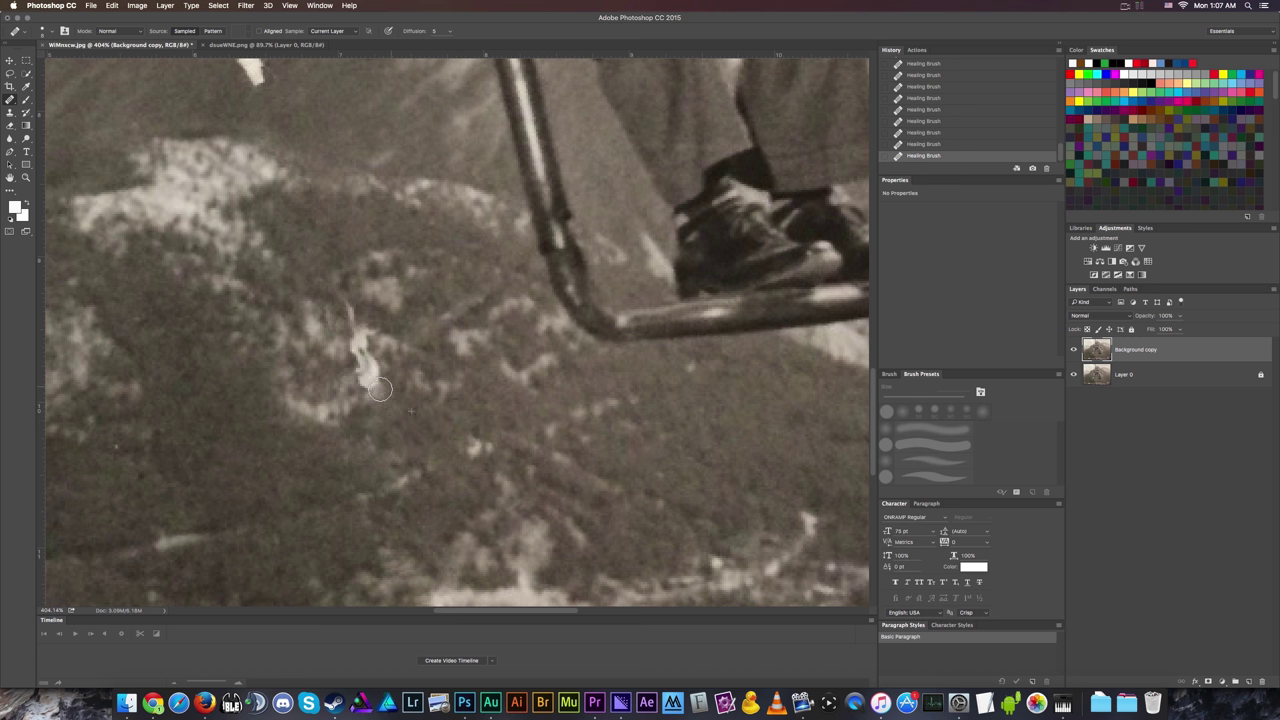
pyautogui.moveTo(380, 388)
pyautogui.mouseDown()
pyautogui.moveTo(378, 362)
pyautogui.moveTo(372, 400)
pyautogui.moveTo(400, 403)
pyautogui.mouseUp()
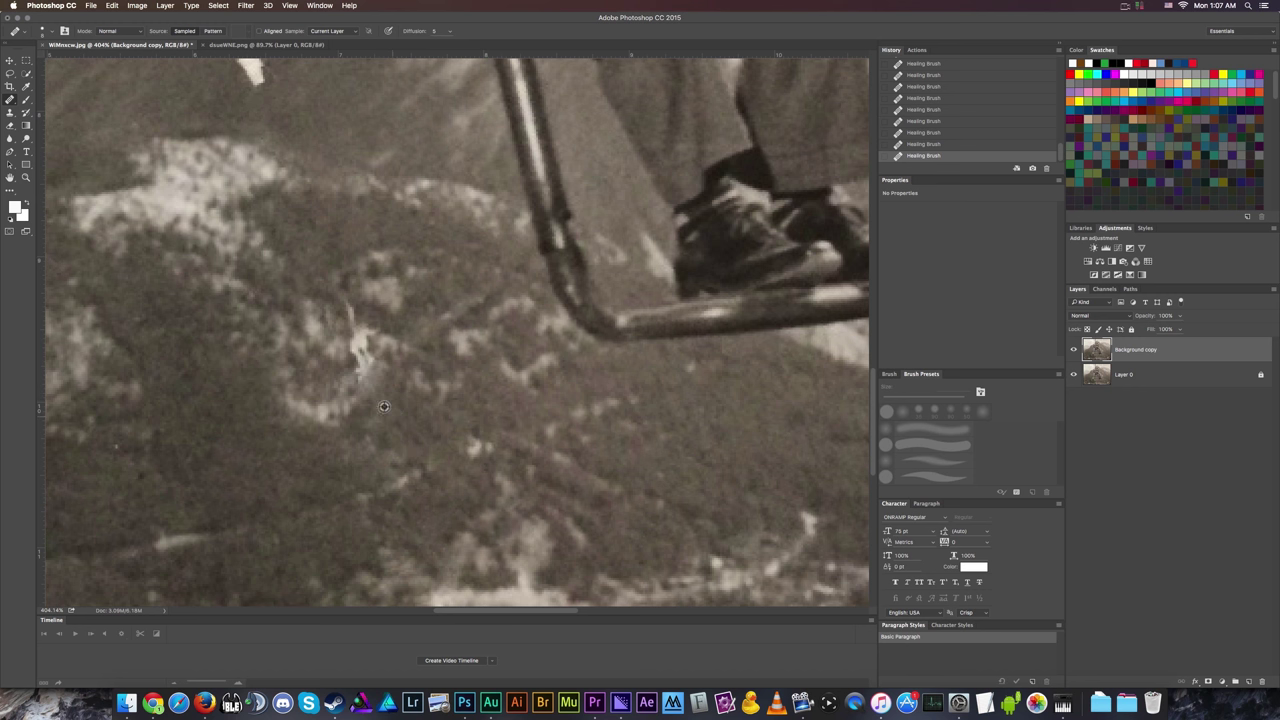
pyautogui.moveTo(363, 378); pyautogui.dragTo(369, 335)
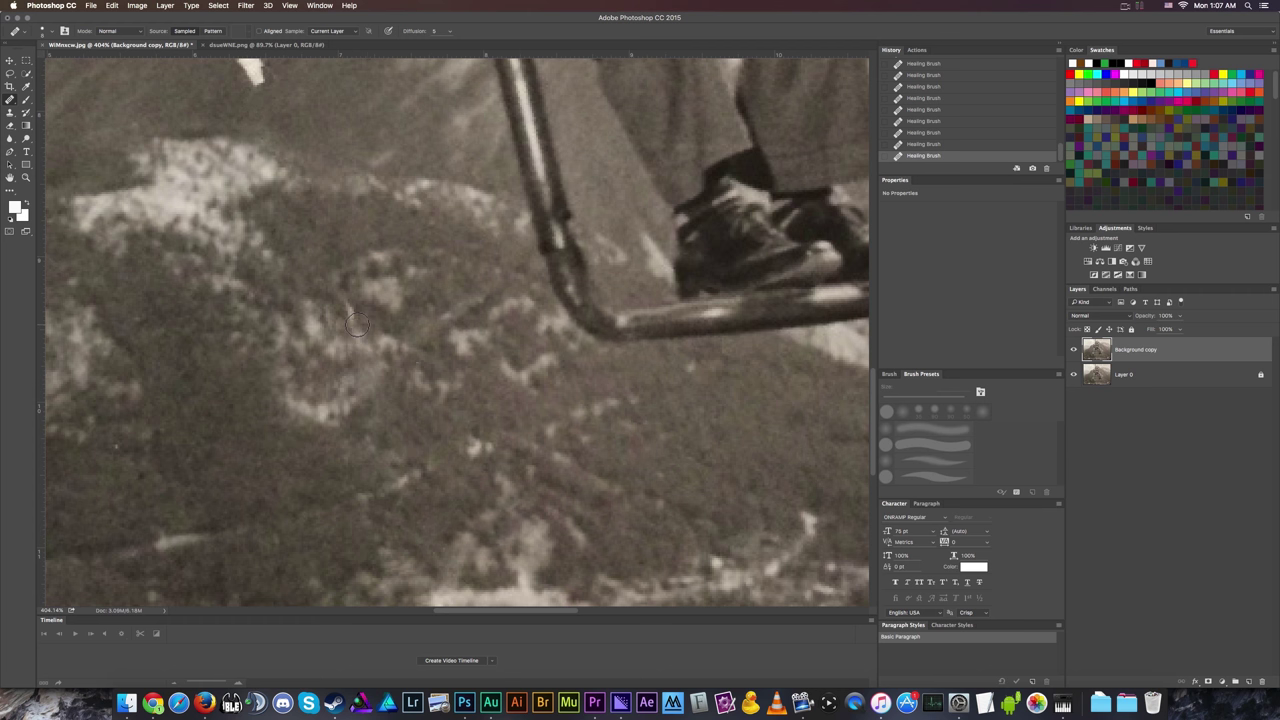
# Heal the small light streak at the foot of the slope, between the chairlift's footrest and the town.
pyautogui.scroll(-1, 445, 457)
pyautogui.scroll(-3, 445, 457)
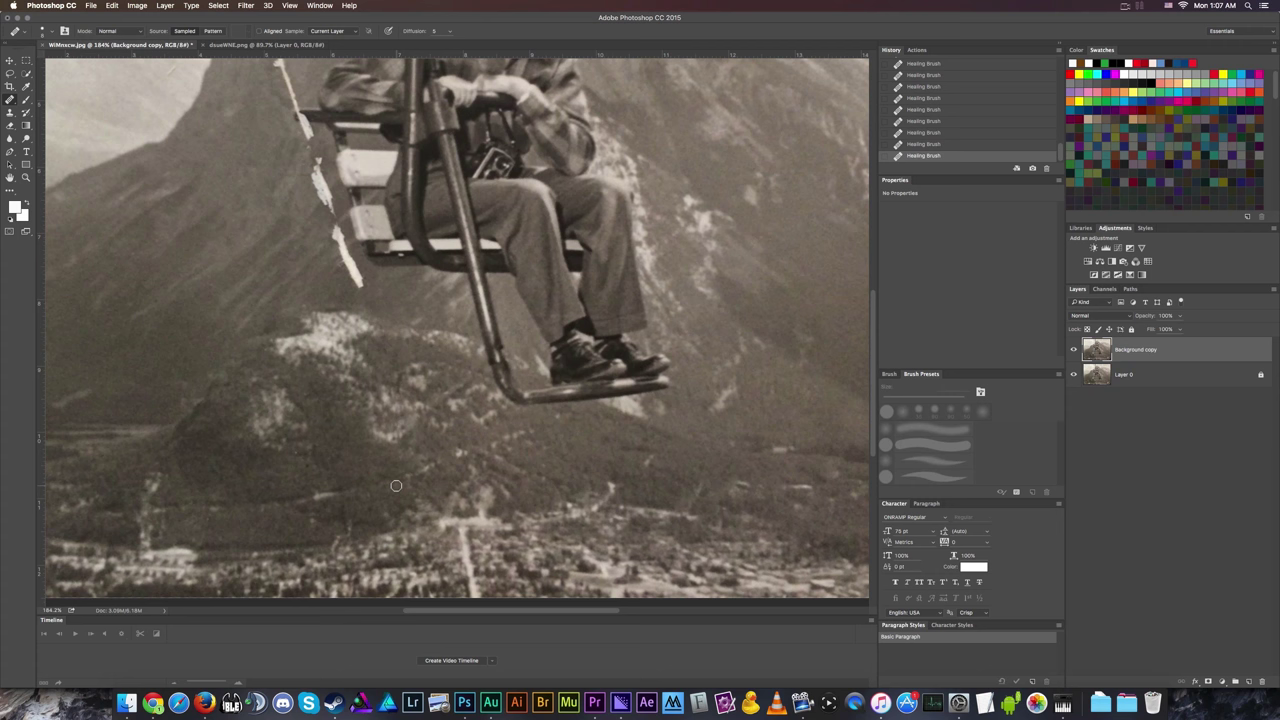
pyautogui.scroll(5, 399, 479)
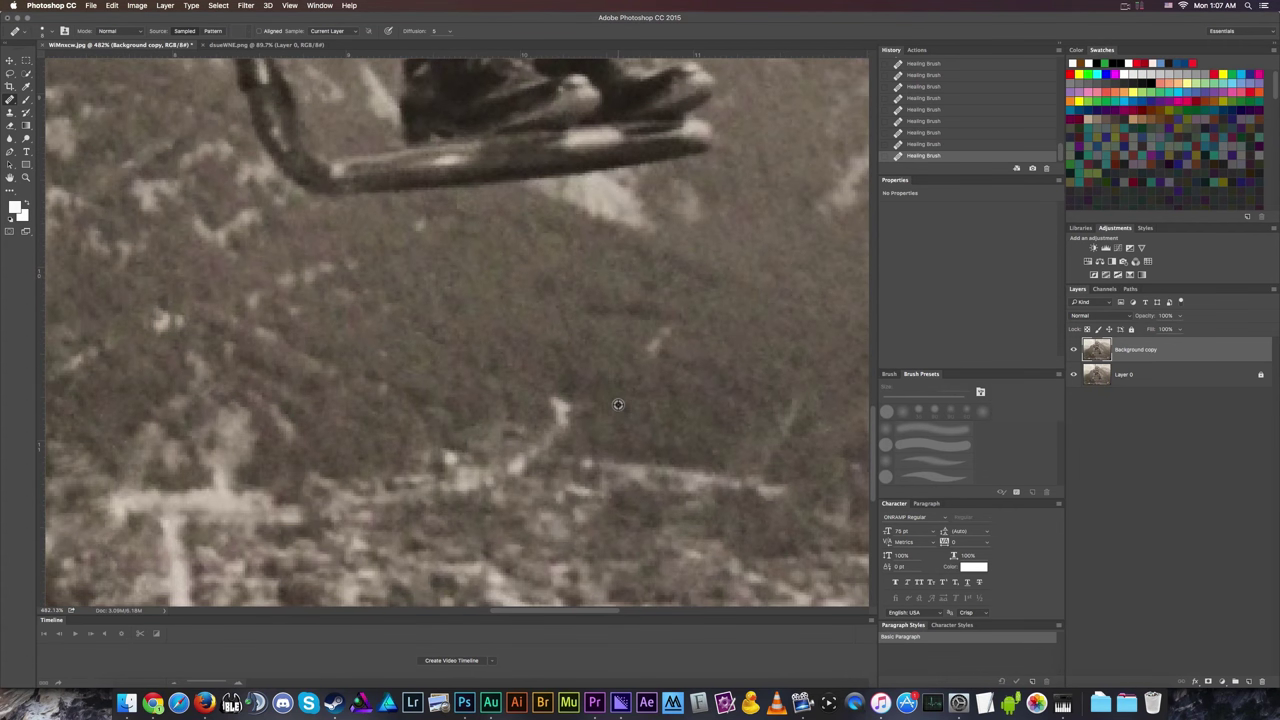
pyautogui.moveTo(618, 404)
pyautogui.mouseDown()
pyautogui.moveTo(574, 427)
pyautogui.moveTo(557, 395)
pyautogui.moveTo(588, 432)
pyautogui.mouseUp()
pyautogui.scroll(-4, 588, 432)
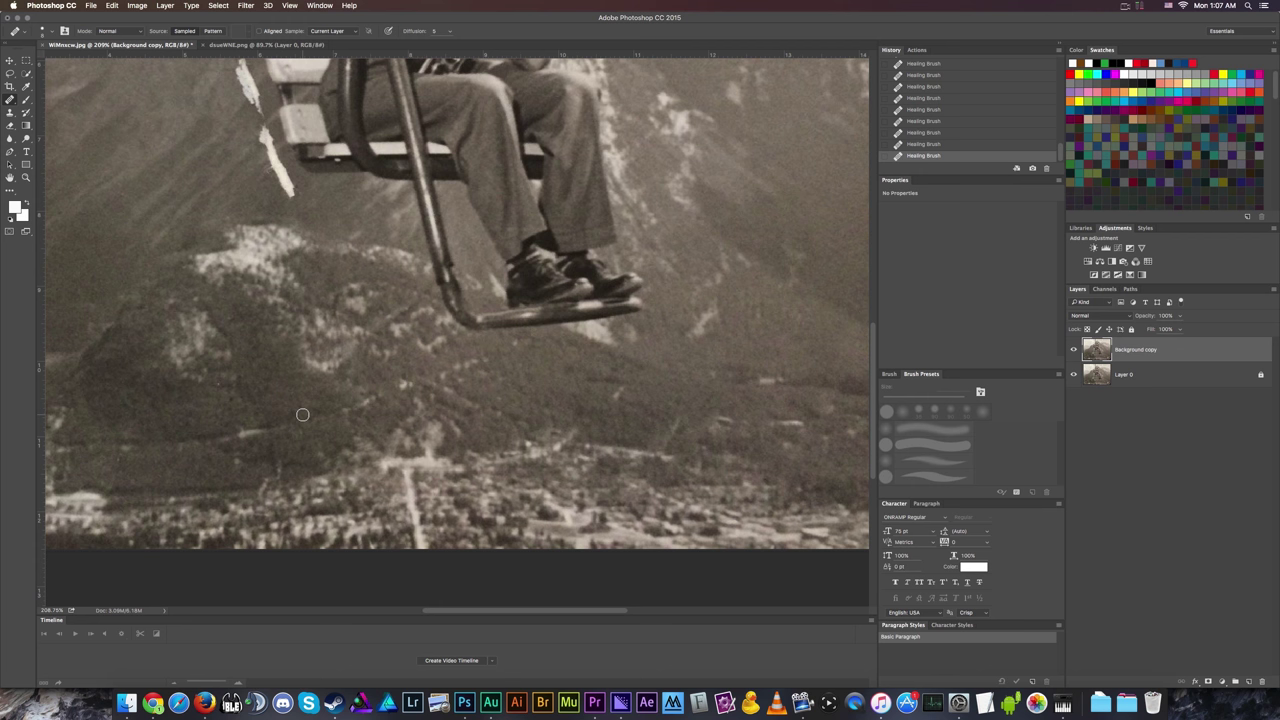
# Heal the thick white tear segment on the mountain slope beside and just below the chair's lowest seat slat.
pyautogui.scroll(10, 450, 333)
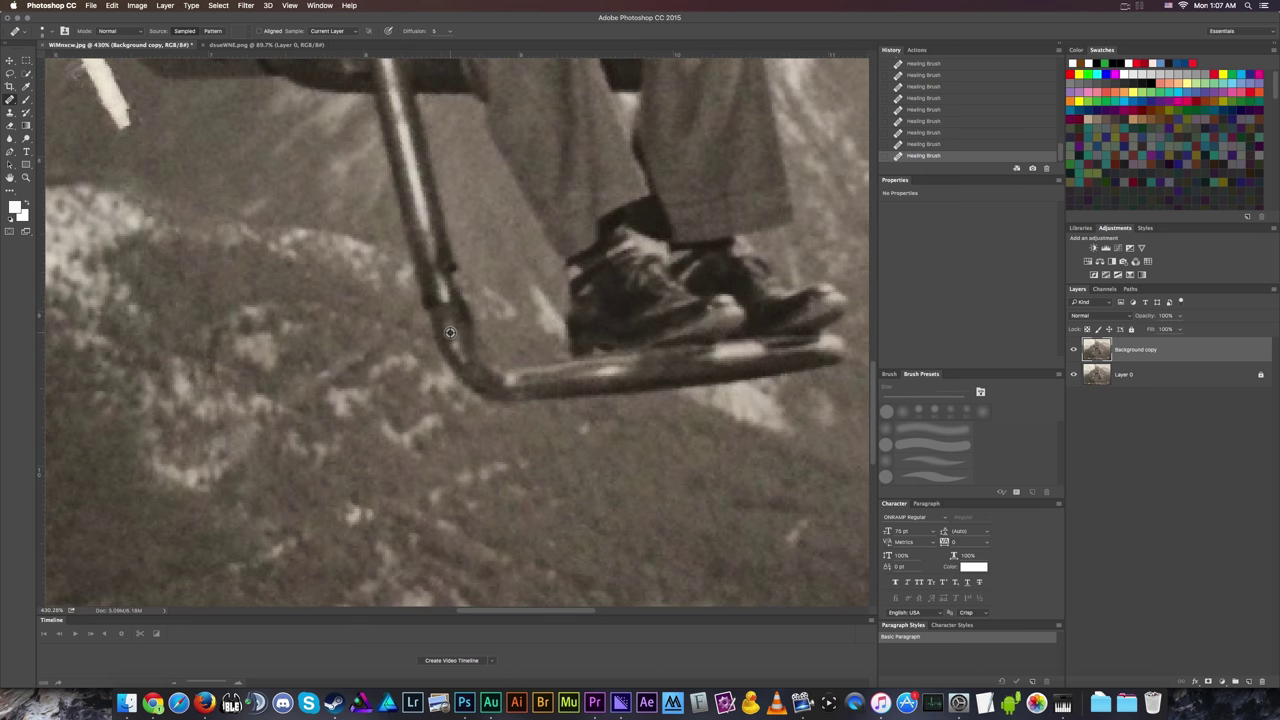
pyautogui.scroll(-10, 450, 333)
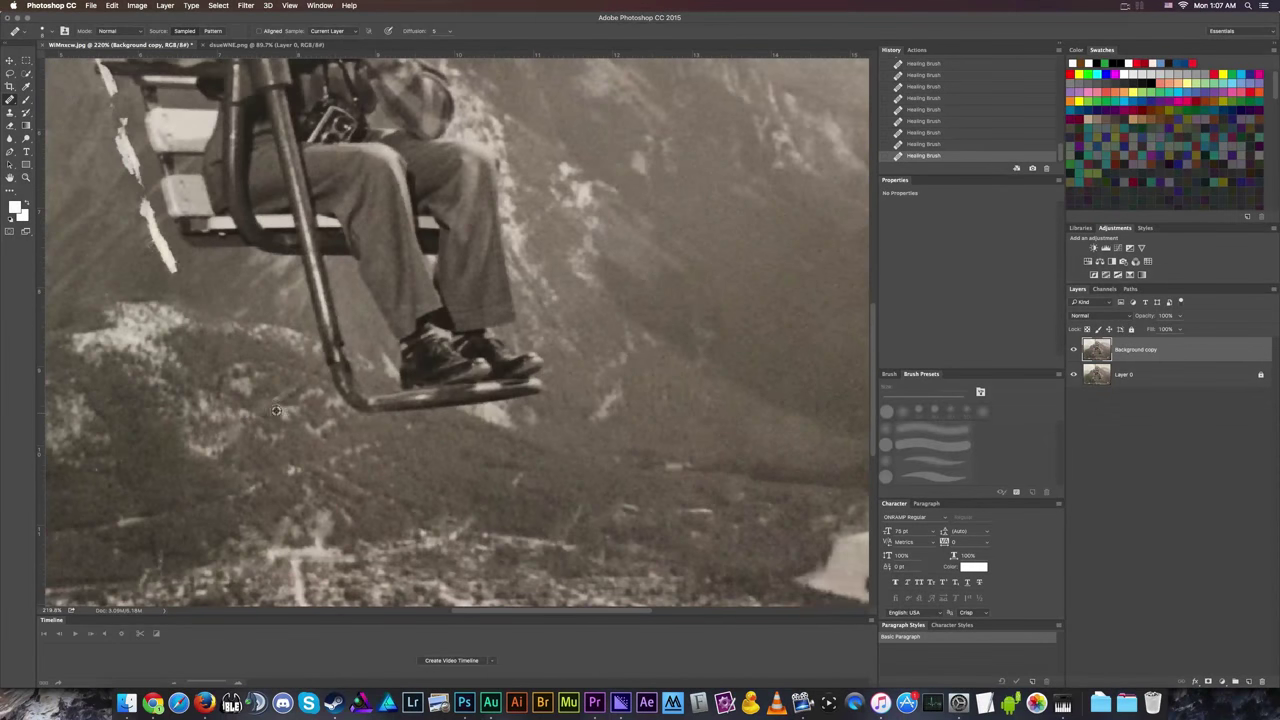
pyautogui.scroll(5, 217, 321)
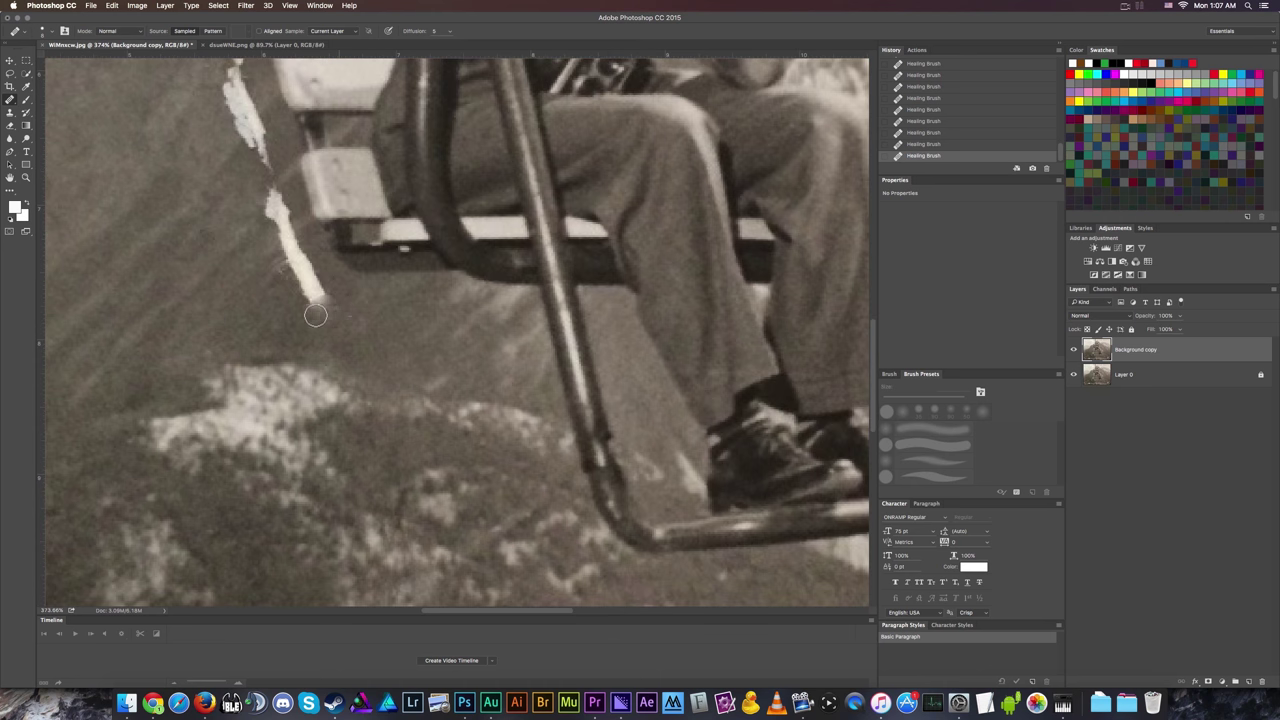
pyautogui.moveTo(329, 315)
pyautogui.mouseDown()
pyautogui.moveTo(307, 285)
pyautogui.moveTo(314, 270)
pyautogui.moveTo(318, 291)
pyautogui.moveTo(284, 254)
pyautogui.moveTo(279, 278)
pyautogui.moveTo(277, 254)
pyautogui.moveTo(282, 263)
pyautogui.moveTo(299, 241)
pyautogui.moveTo(276, 207)
pyautogui.moveTo(268, 219)
pyautogui.moveTo(272, 181)
pyautogui.moveTo(293, 233)
pyautogui.mouseUp()
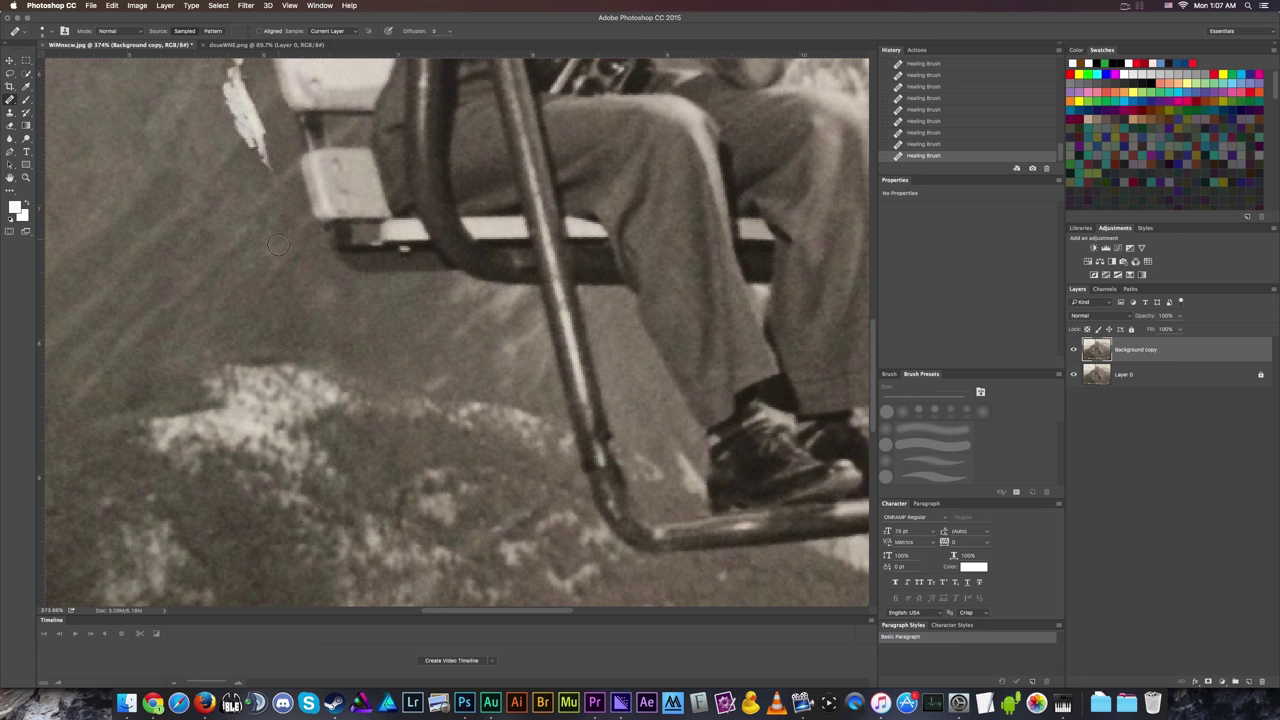
# Heal the white tear segment on the slope beside the chair's two pale slats, up to just below the armrest.
pyautogui.scroll(-5, 271, 262)
pyautogui.scroll(5, 271, 254)
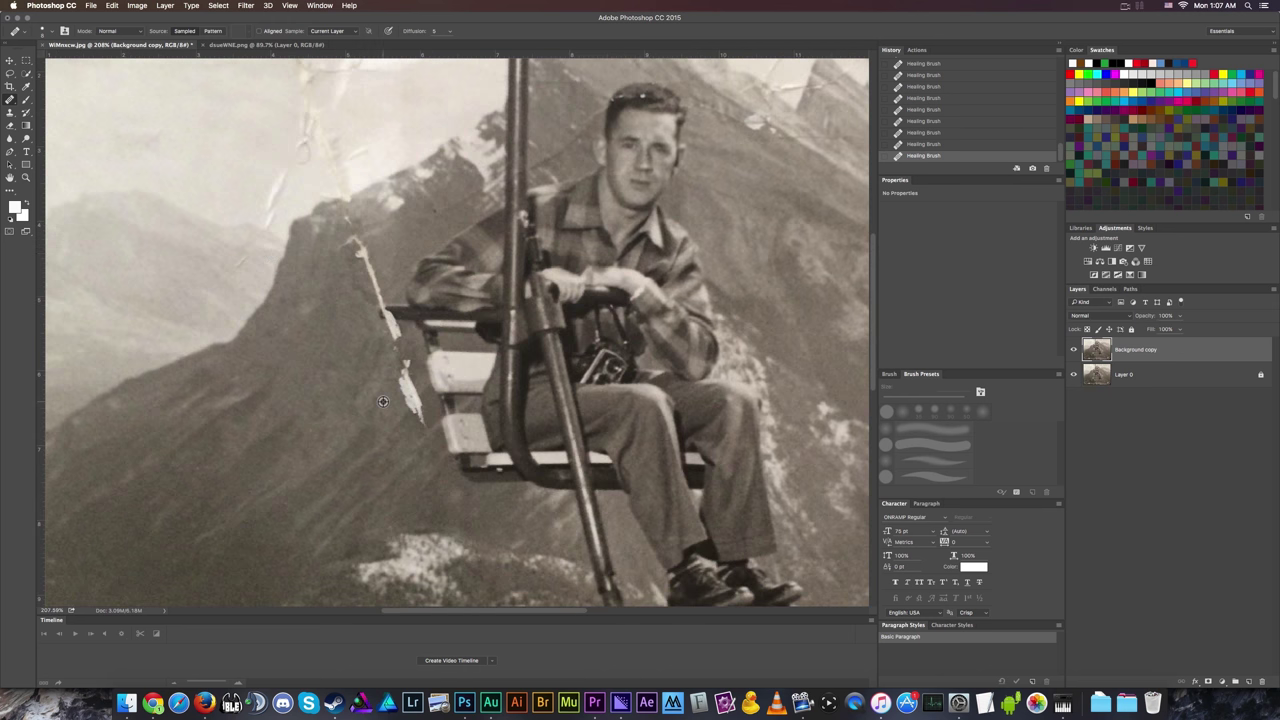
pyautogui.scroll(2, 383, 401)
pyautogui.scroll(2, 404, 438)
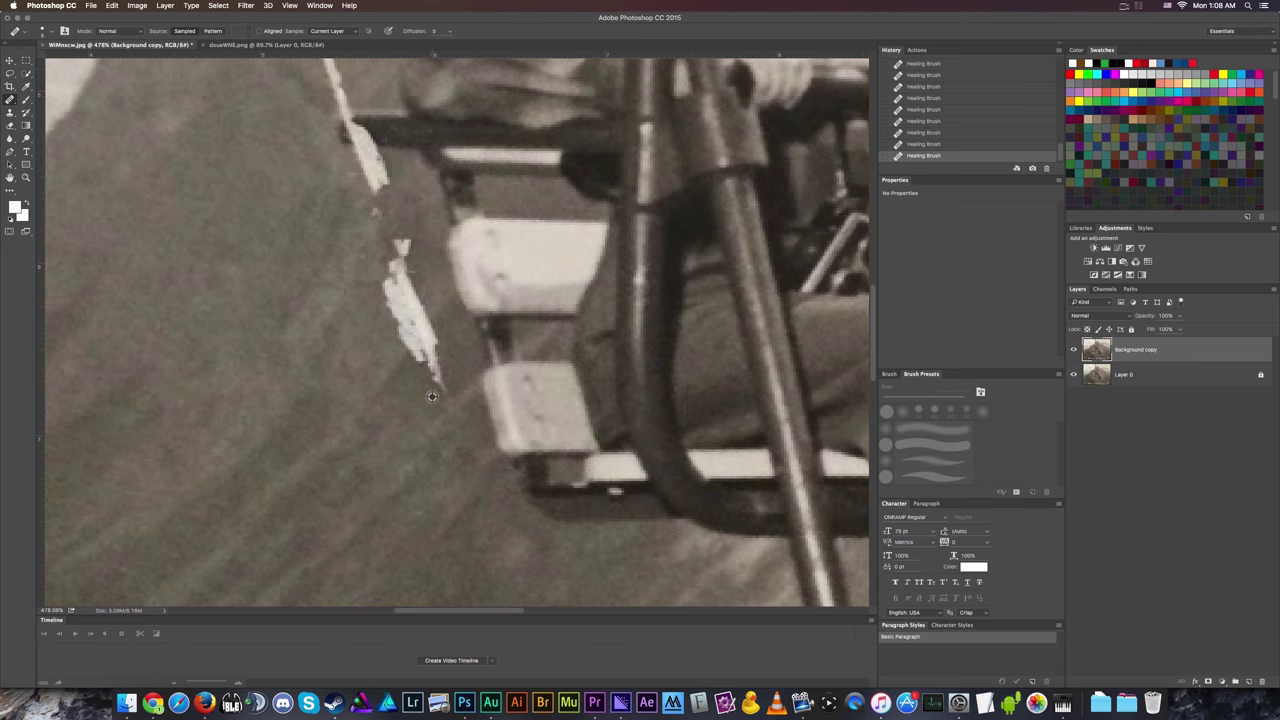
pyautogui.moveTo(432, 396)
pyautogui.mouseDown()
pyautogui.moveTo(438, 349)
pyautogui.moveTo(413, 372)
pyautogui.moveTo(434, 333)
pyautogui.moveTo(406, 349)
pyautogui.moveTo(416, 320)
pyautogui.moveTo(392, 351)
pyautogui.moveTo(429, 314)
pyautogui.mouseUp()
pyautogui.moveTo(423, 386)
pyautogui.mouseDown()
pyautogui.moveTo(439, 354)
pyautogui.moveTo(421, 367)
pyautogui.moveTo(417, 351)
pyautogui.moveTo(431, 325)
pyautogui.moveTo(402, 340)
pyautogui.moveTo(422, 298)
pyautogui.moveTo(403, 325)
pyautogui.moveTo(410, 279)
pyautogui.moveTo(397, 310)
pyautogui.moveTo(384, 288)
pyautogui.moveTo(404, 258)
pyautogui.moveTo(388, 303)
pyautogui.moveTo(412, 250)
pyautogui.mouseUp()
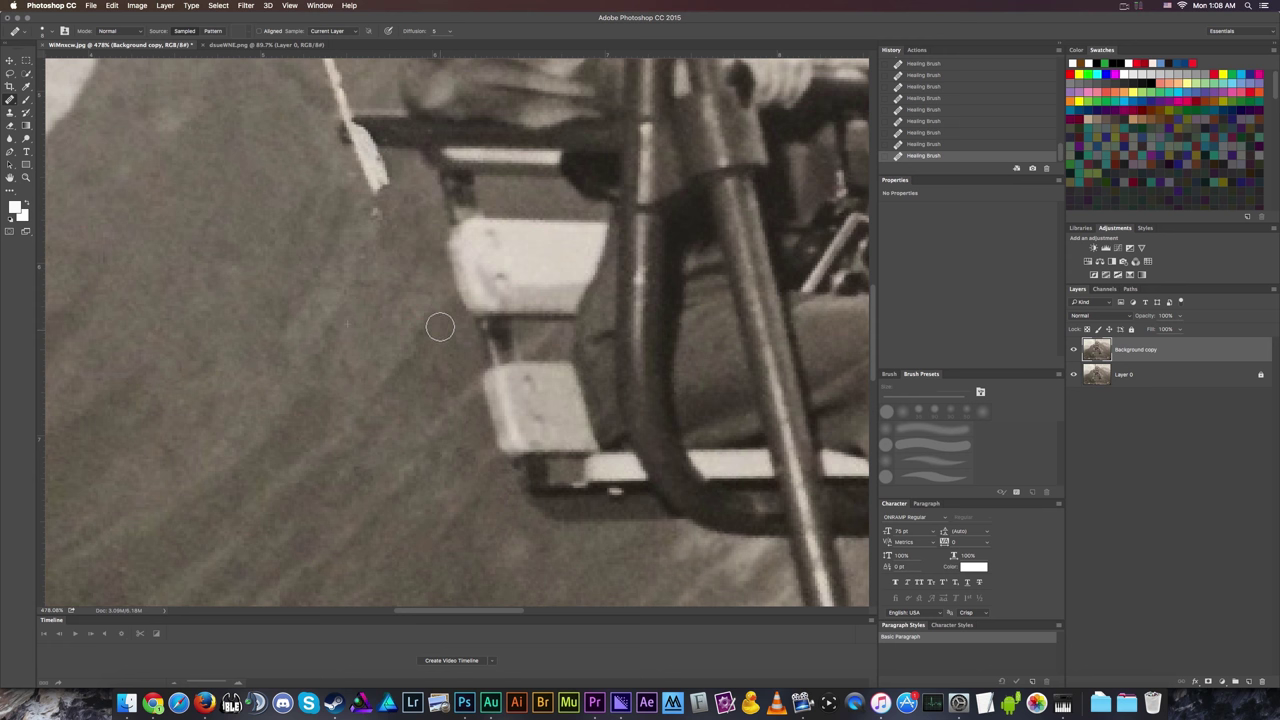
# Heal the long thin white tear on the dark mountain face from near the ridge down to just above the armrest tip.
pyautogui.scroll(-3, 403, 363)
pyautogui.scroll(1, 341, 254)
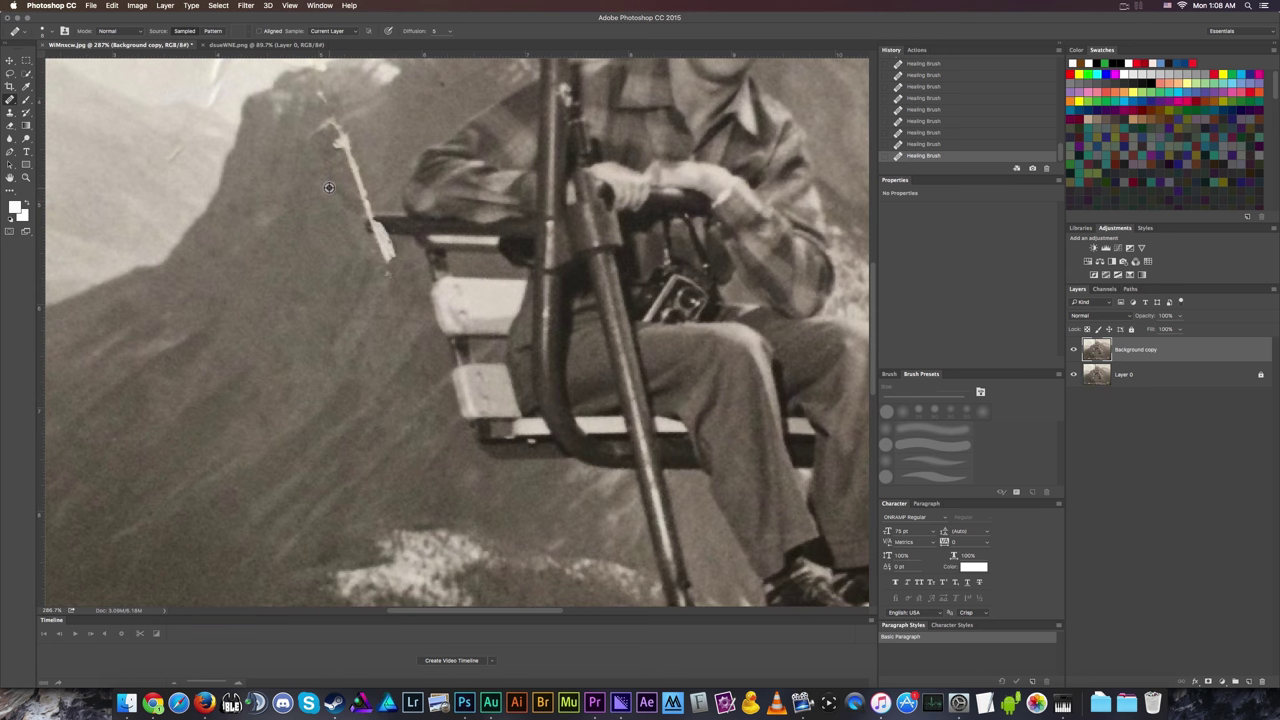
pyautogui.scroll(3, 329, 187)
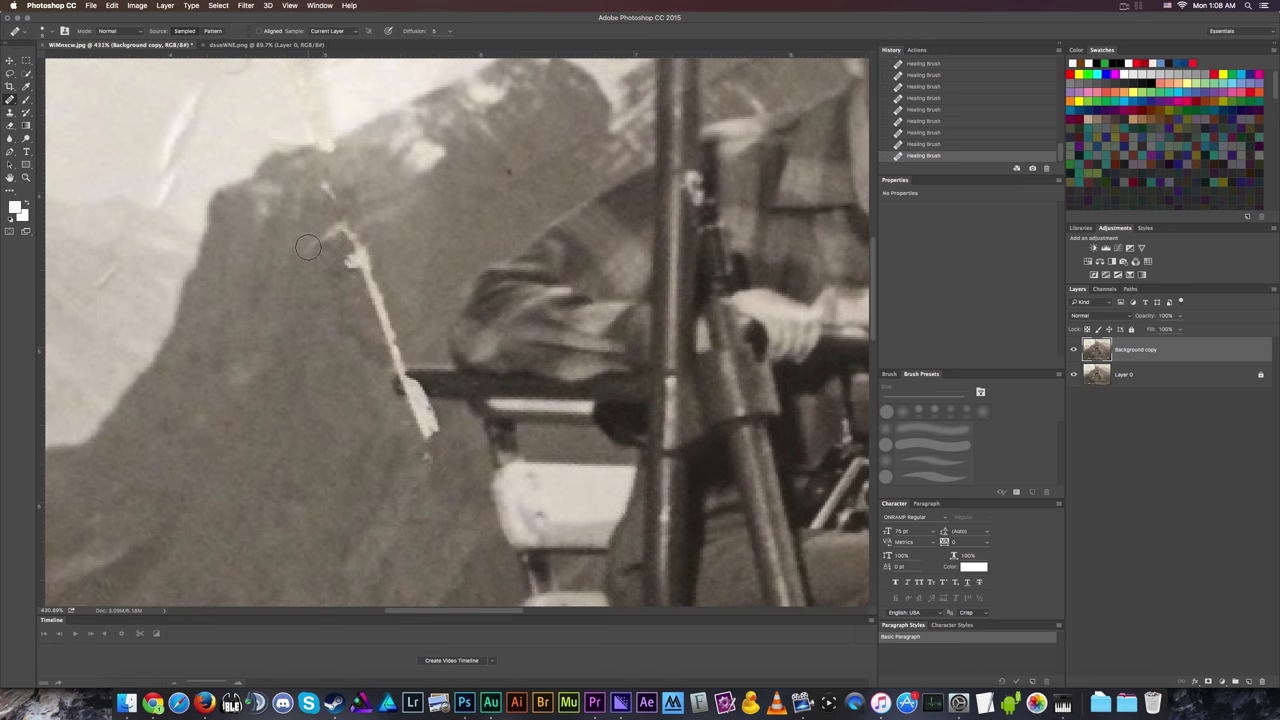
pyautogui.keyDown('alt'); pyautogui.click(303, 312); pyautogui.keyUp('alt')
pyautogui.moveTo(345, 215); pyautogui.dragTo(392, 336)
# Heal the lower end of the white tear and its small specks on the slope just below the chair's armrest tip.
pyautogui.keyDown('alt'); pyautogui.click(308, 318); pyautogui.keyUp('alt')
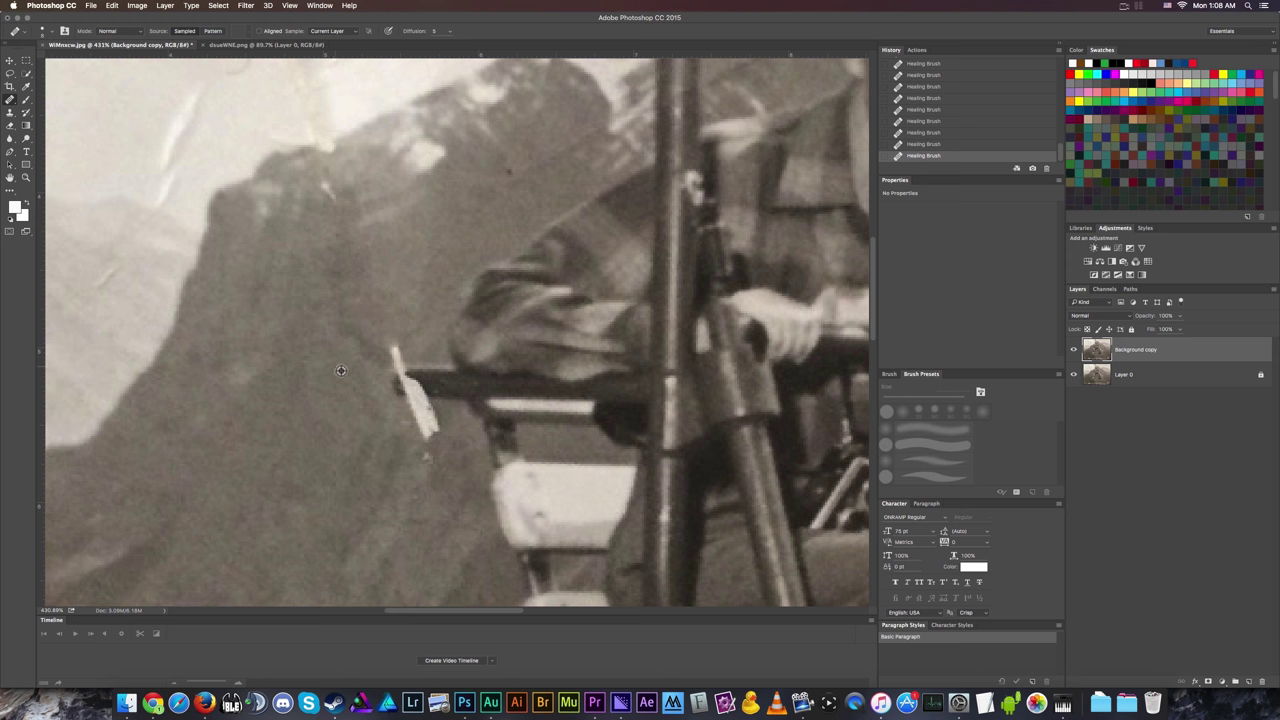
pyautogui.scroll(3, 341, 380)
pyautogui.scroll(-3, 354, 443)
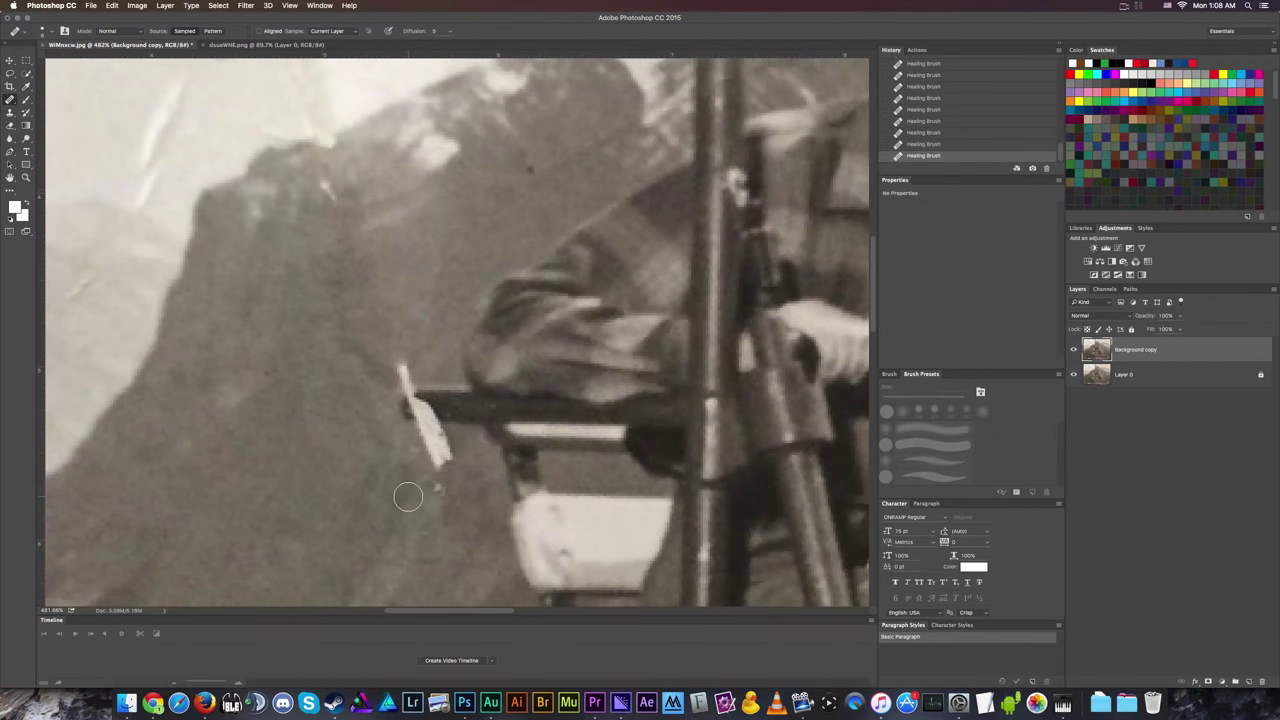
pyautogui.scroll(-2, 408, 496)
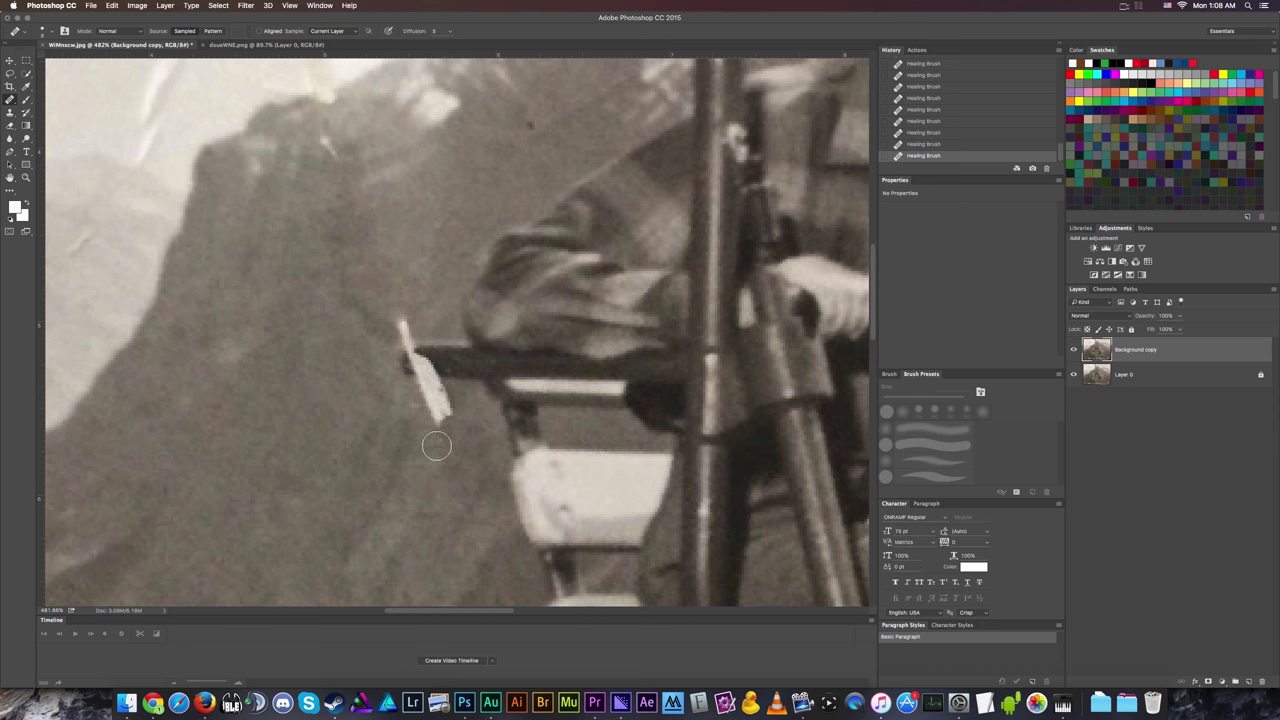
pyautogui.keyDown('alt'); pyautogui.click(385, 444); pyautogui.keyUp('alt')
pyautogui.moveTo(446, 430); pyautogui.dragTo(431, 402)
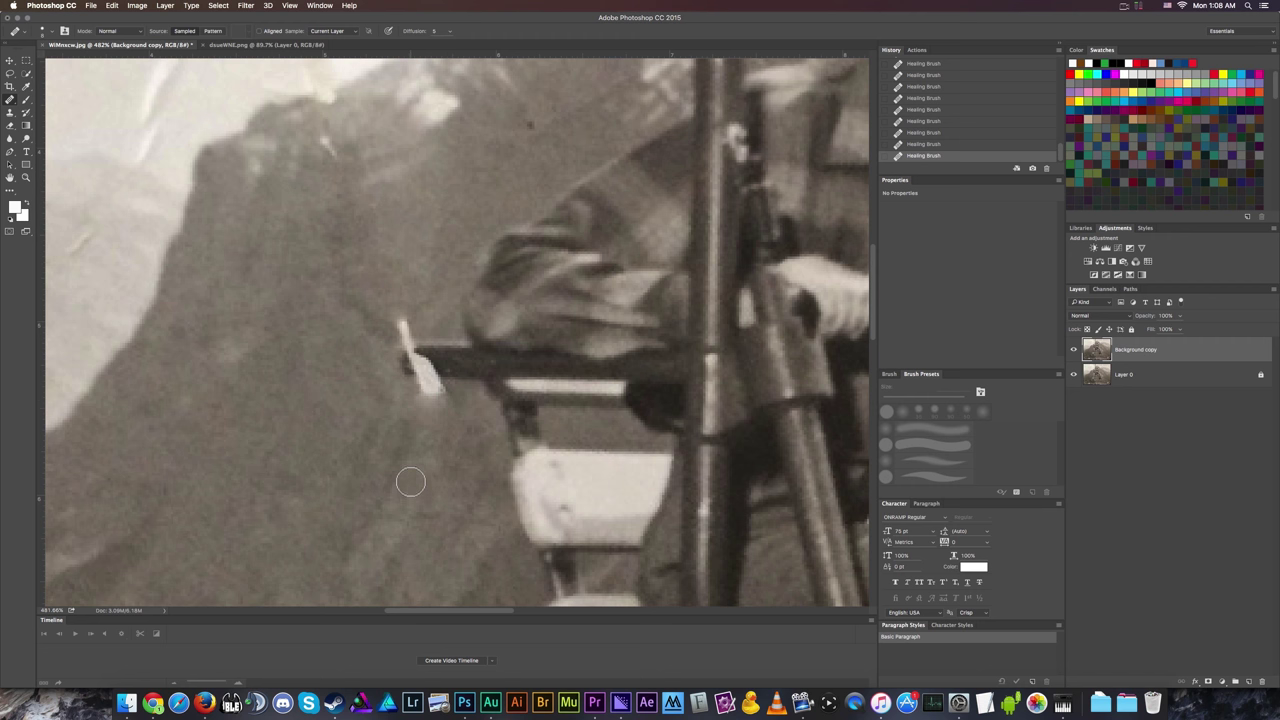
# Examine the whole photo for remaining damage, at full view and close up around the sky cracks and the town and river.
pyautogui.press('super+0')
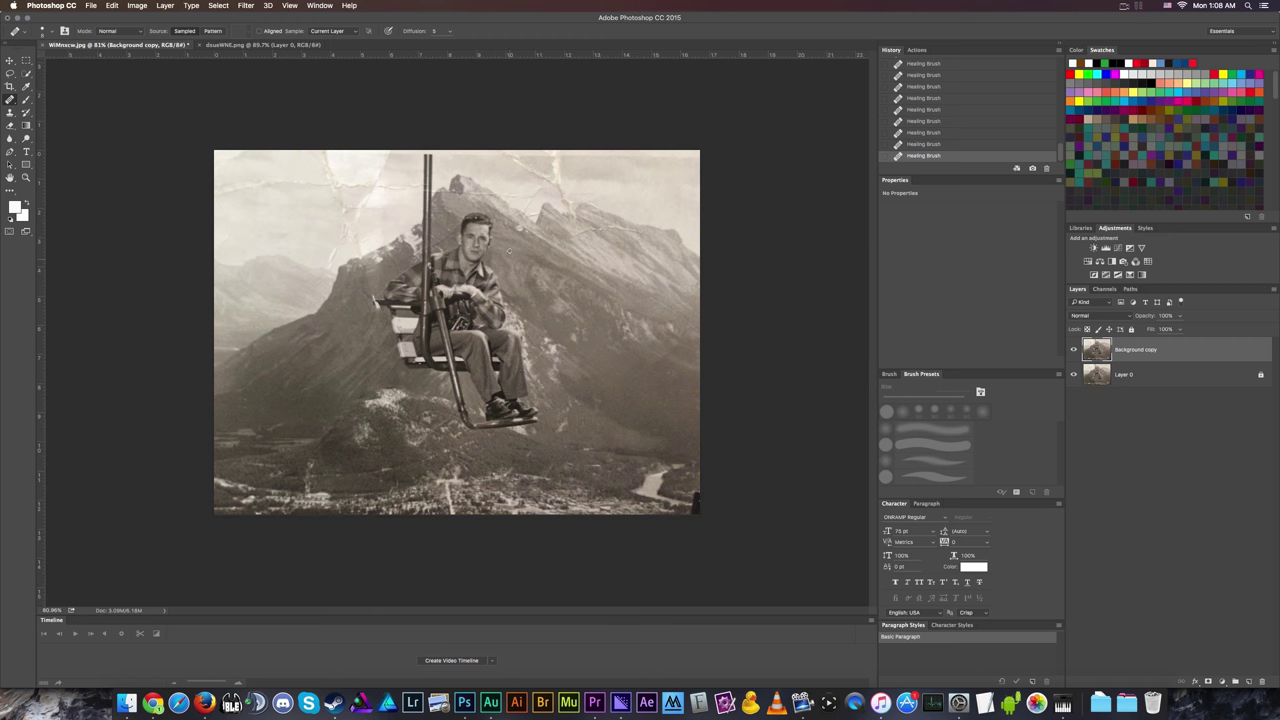
pyautogui.scroll(2, 573, 338)
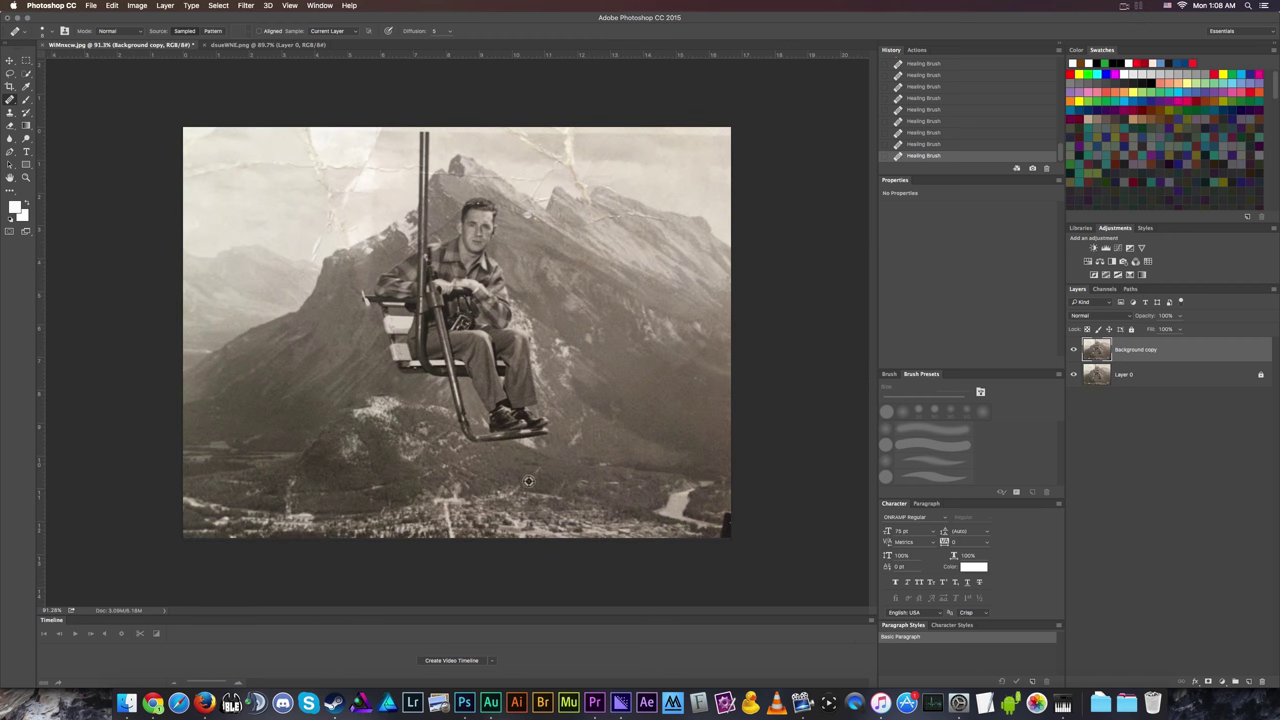
pyautogui.scroll(1, 307, 297)
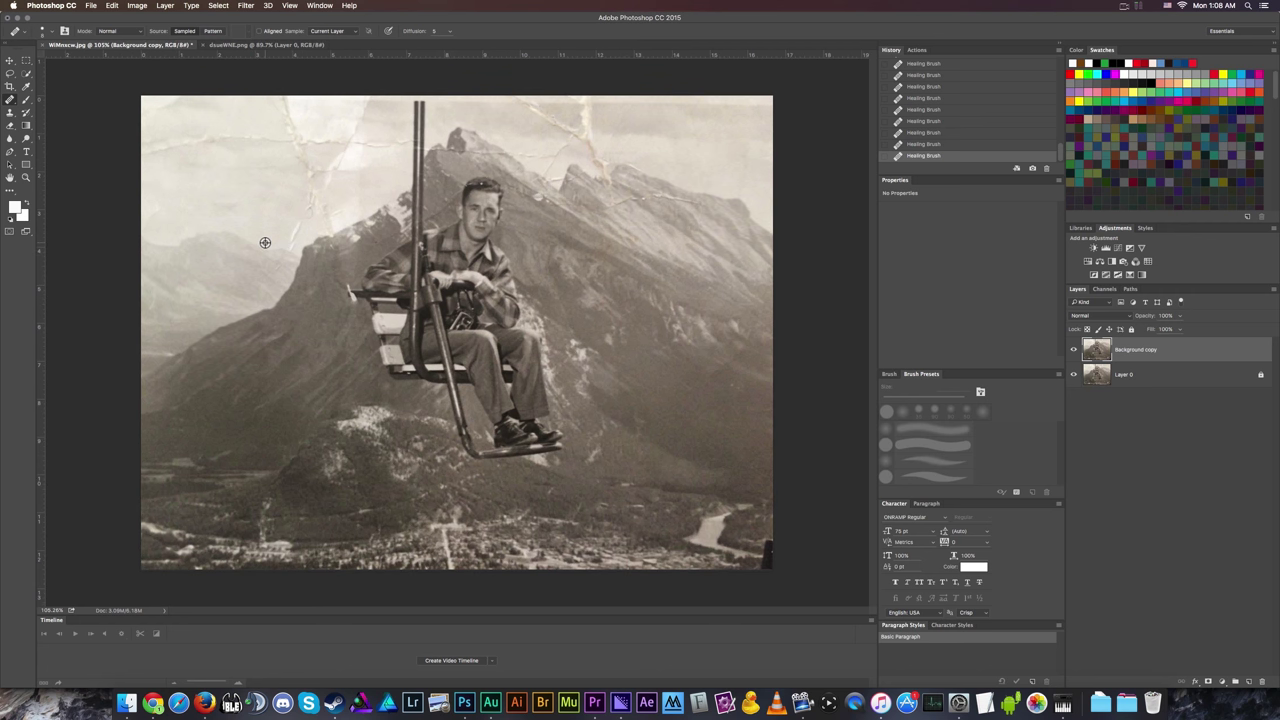
pyautogui.scroll(4, 265, 242)
pyautogui.scroll(3, 350, 260)
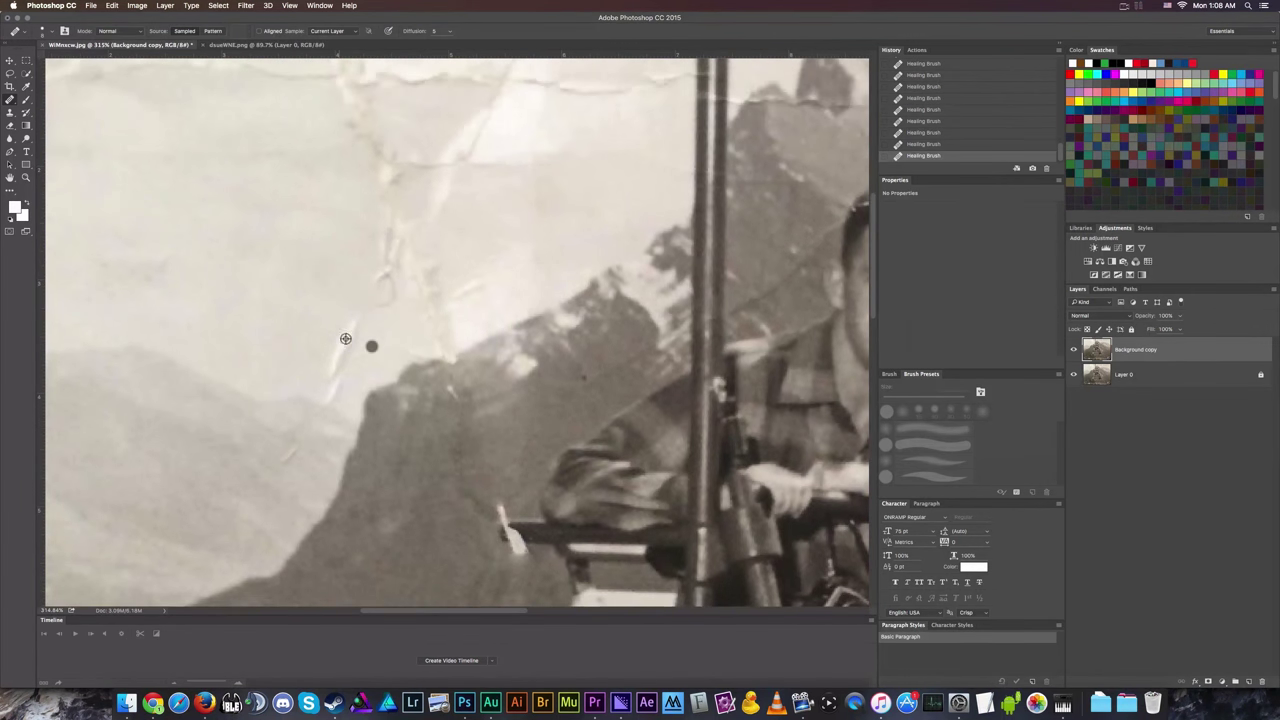
pyautogui.scroll(-5, 365, 439)
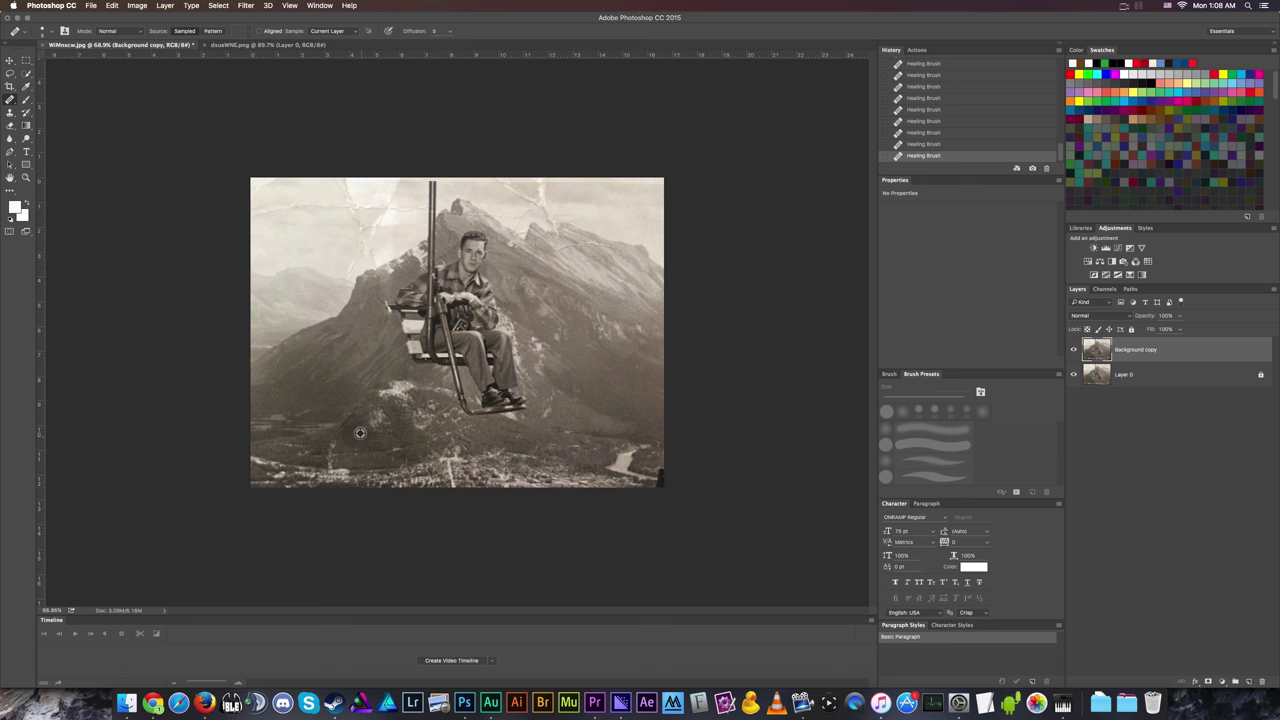
pyautogui.scroll(3, 360, 432)
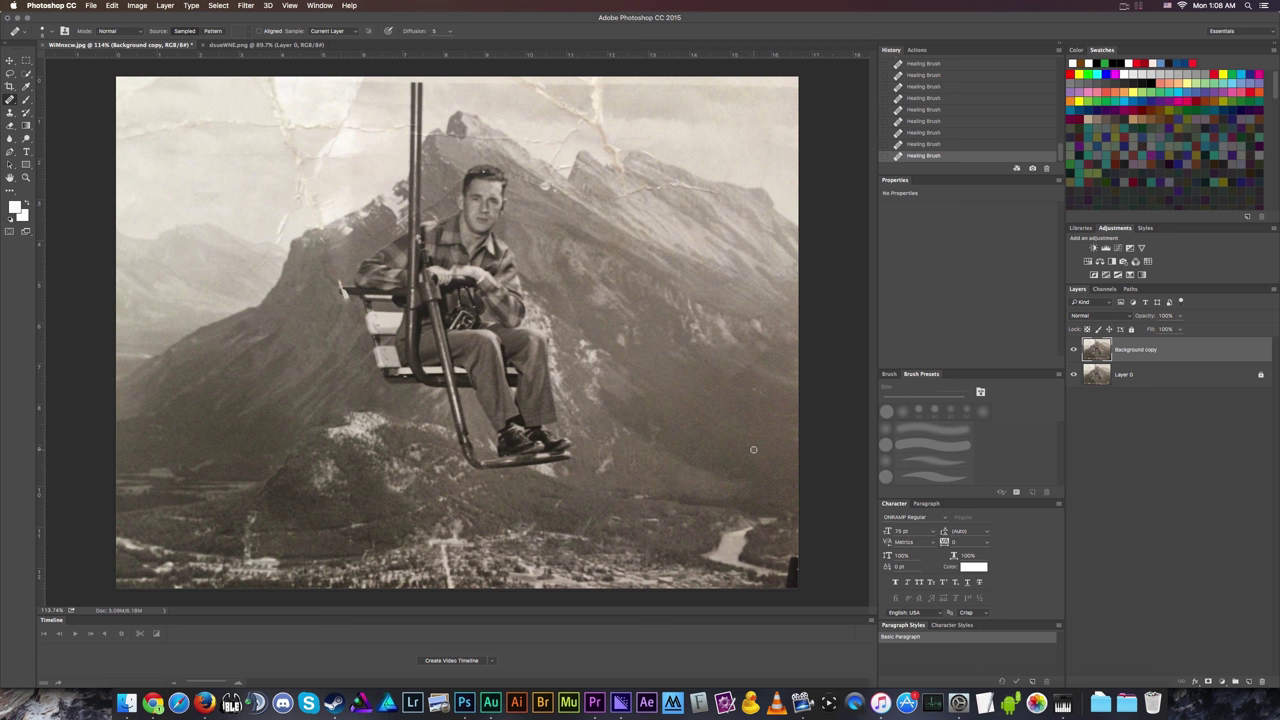
pyautogui.scroll(5, 812, 588)
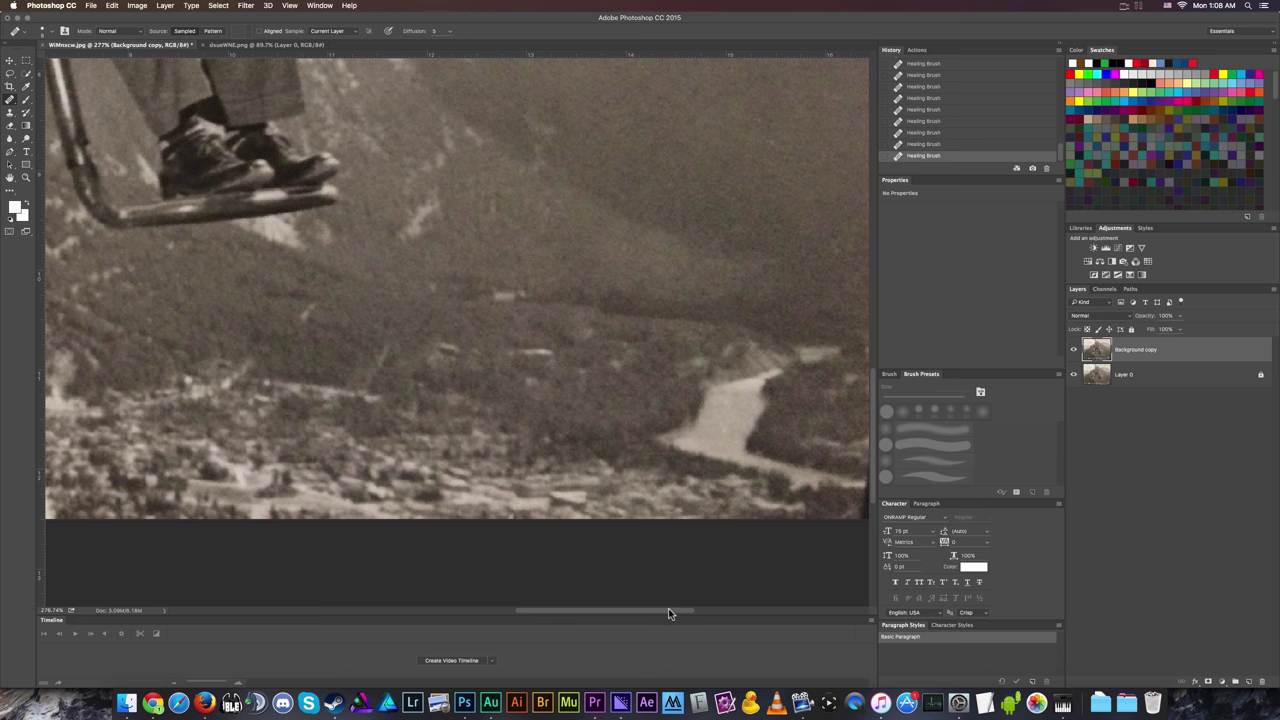
# Try cropping the photo tightly around the man and his chair, cutting away most of the cracked sky, the town and the river.
pyautogui.moveTo(668, 609); pyautogui.dragTo(707, 609)
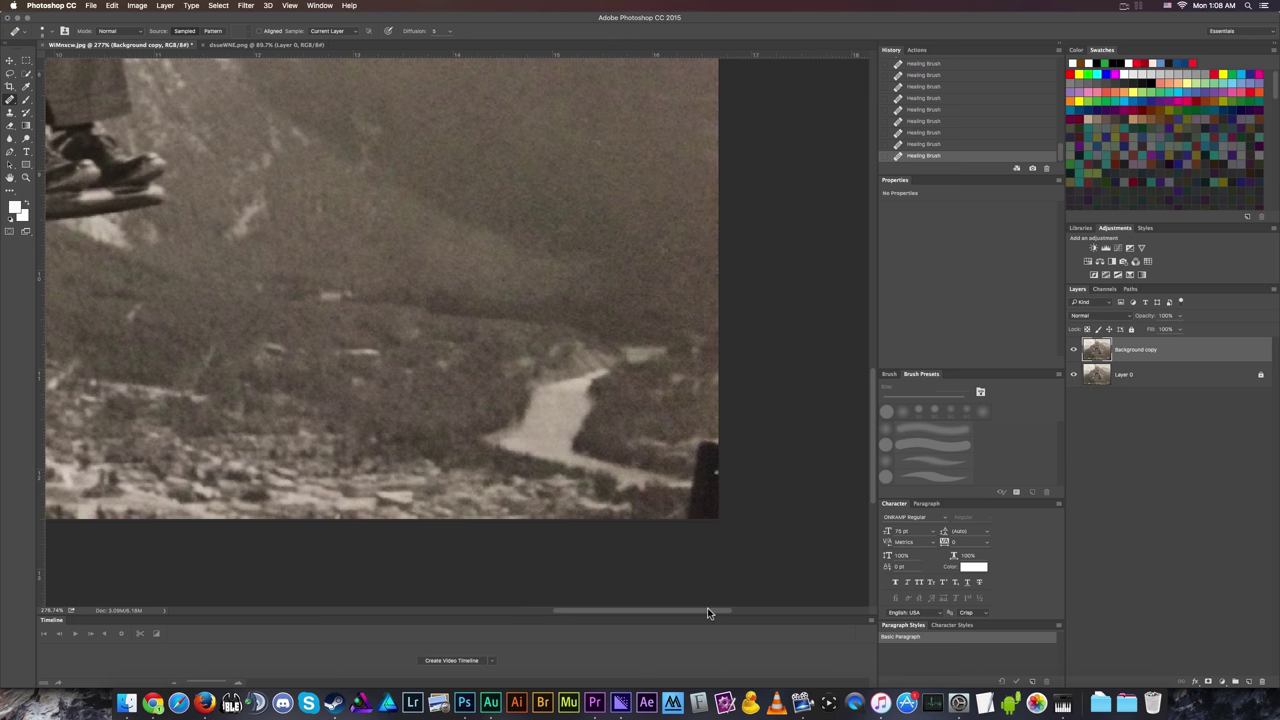
pyautogui.scroll(-6, 531, 430)
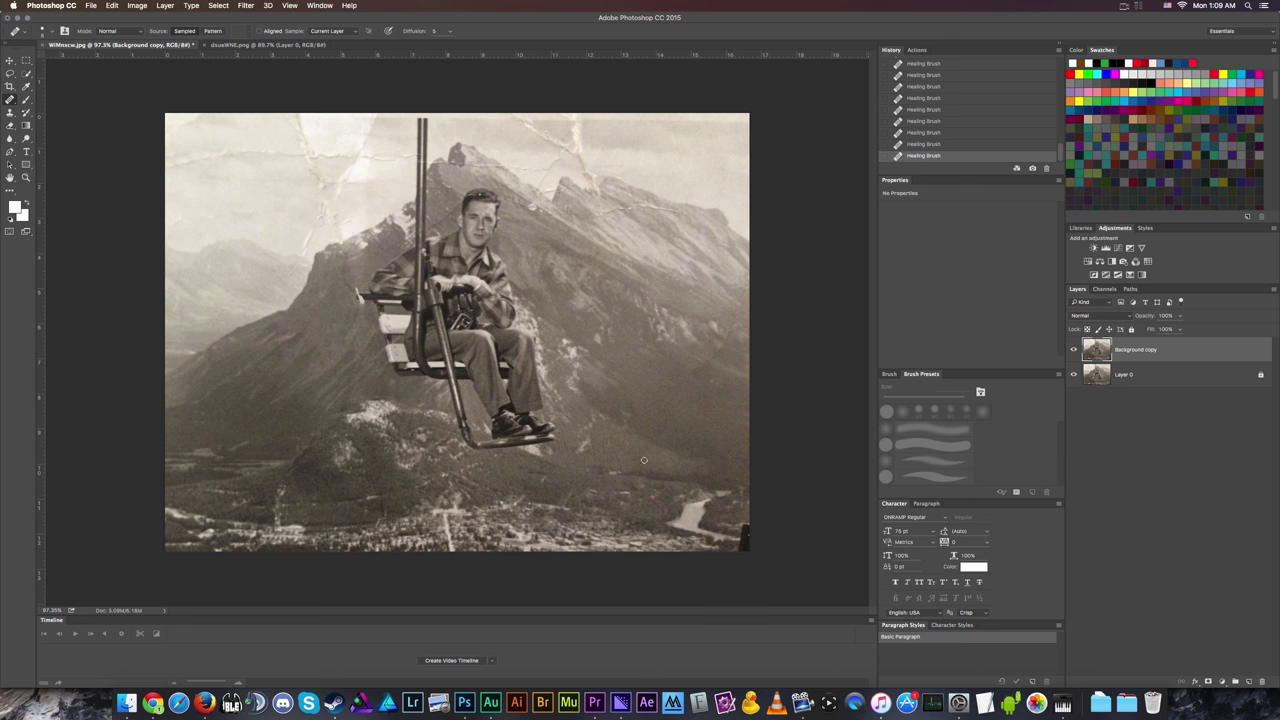
pyautogui.click(10, 86)
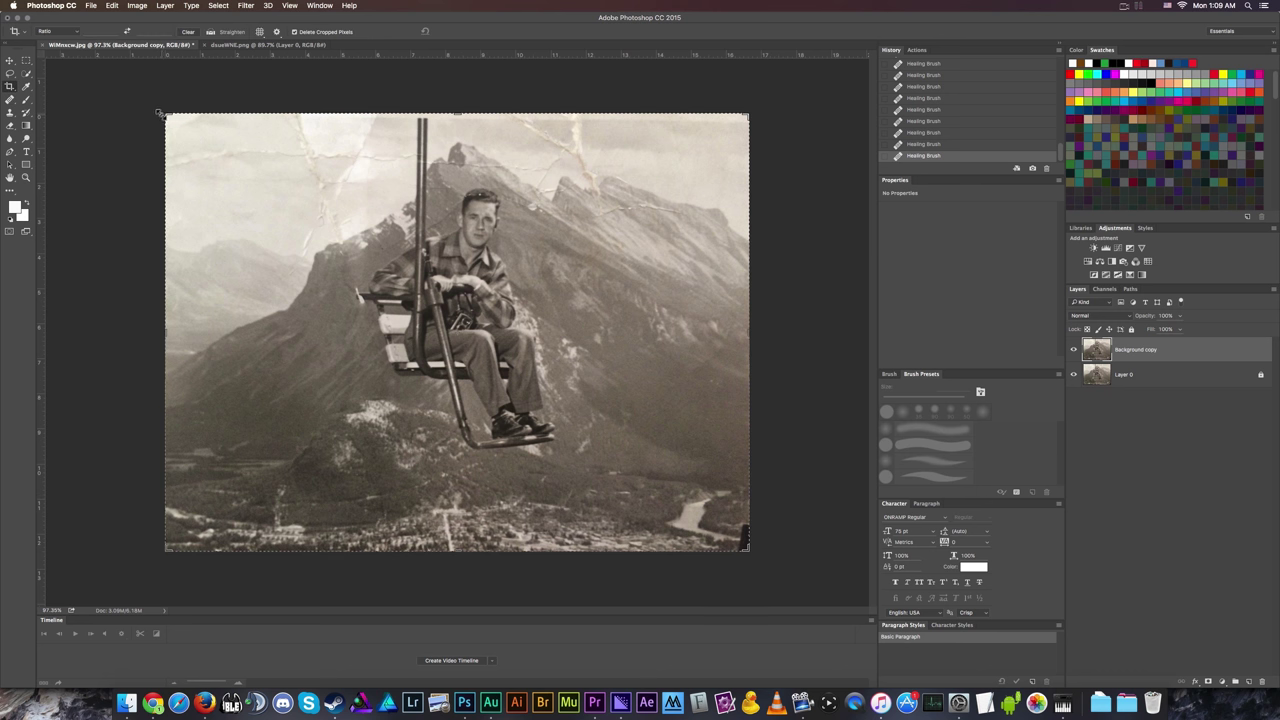
pyautogui.moveTo(183, 127); pyautogui.dragTo(250, 145)
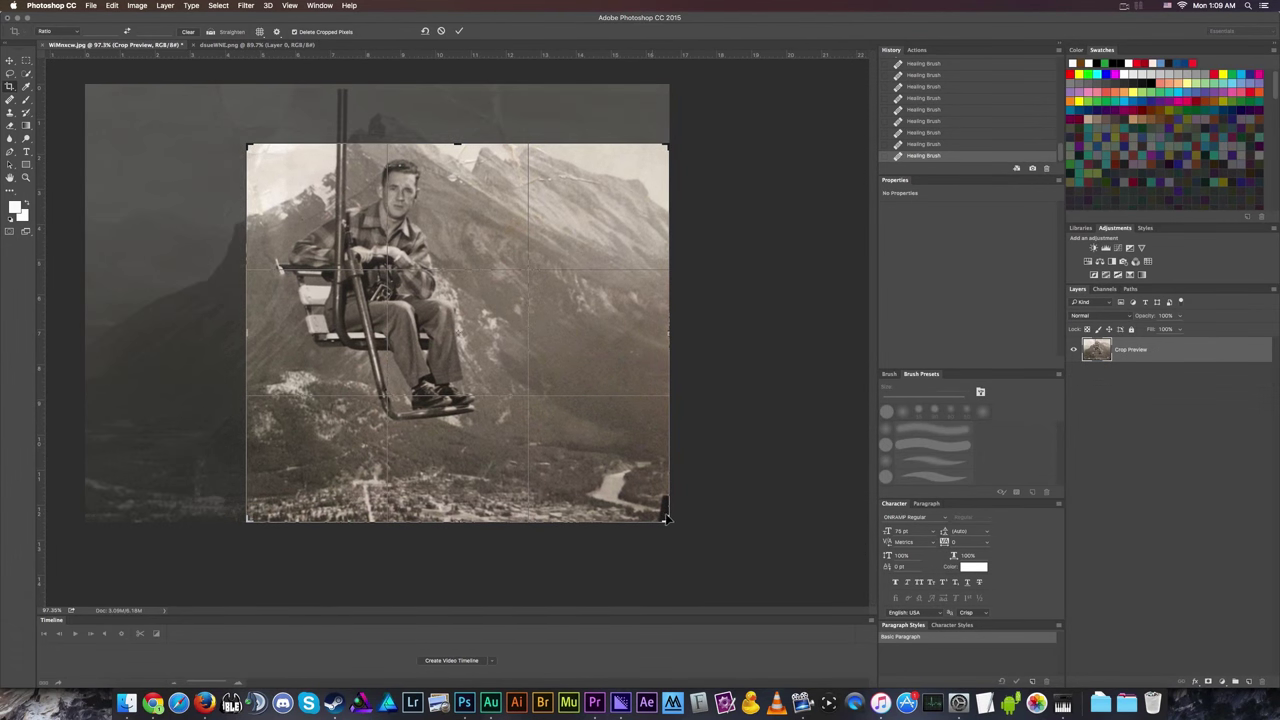
pyautogui.moveTo(667, 519); pyautogui.dragTo(599, 479)
pyautogui.press('Return')
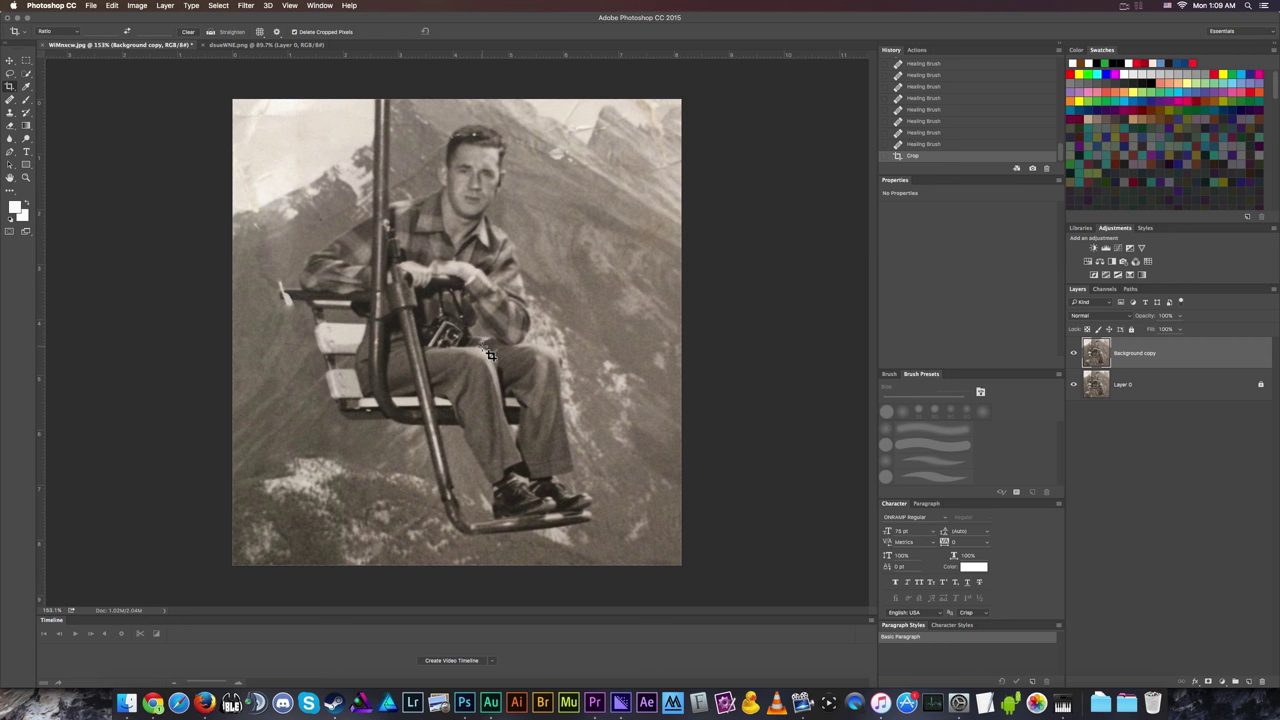
# Undo the crop around the chairlift and bring the whole photo back into view.
pyautogui.press('super+z')
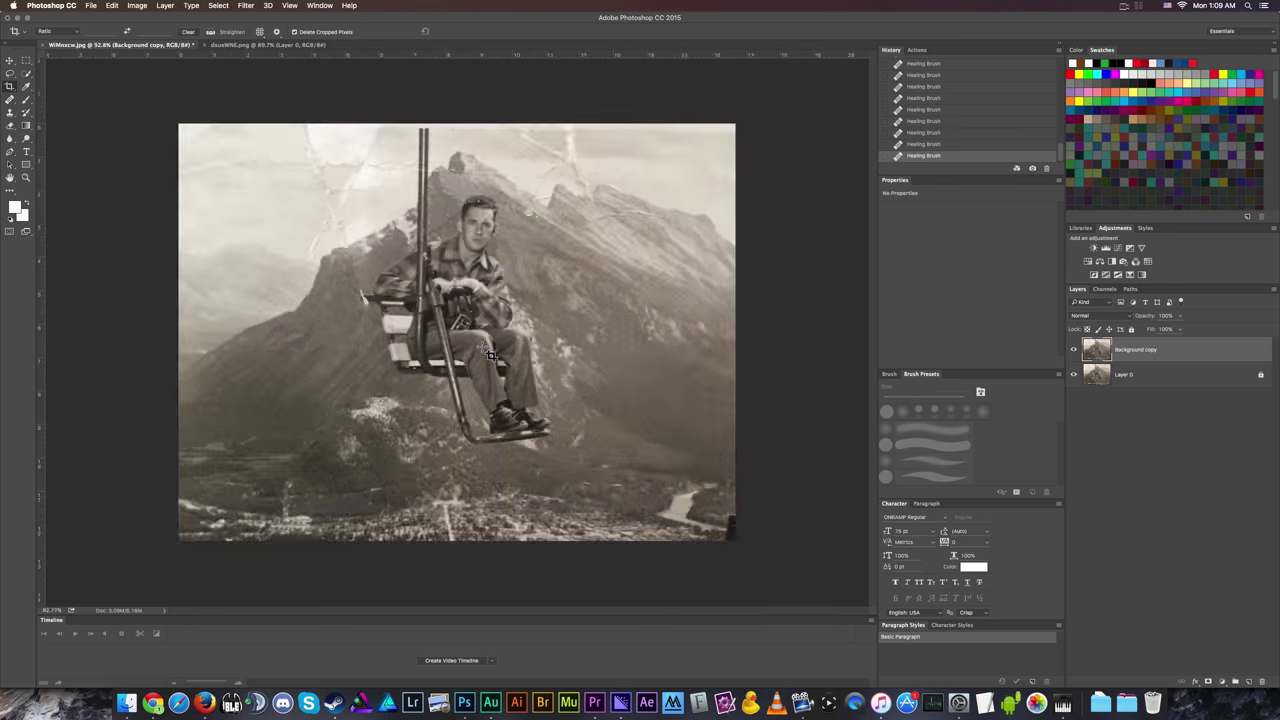
pyautogui.press('super+z')
pyautogui.press('super+z')
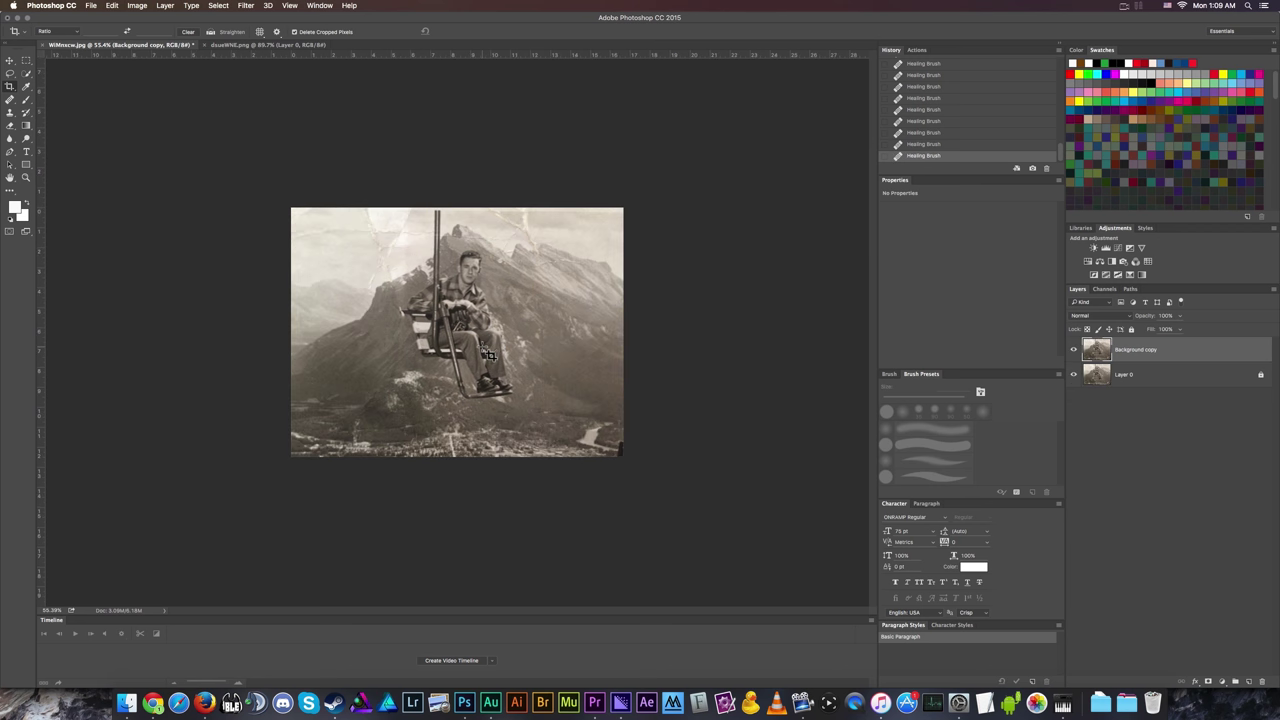
pyautogui.press('super+0')
pyautogui.press('super+minus')
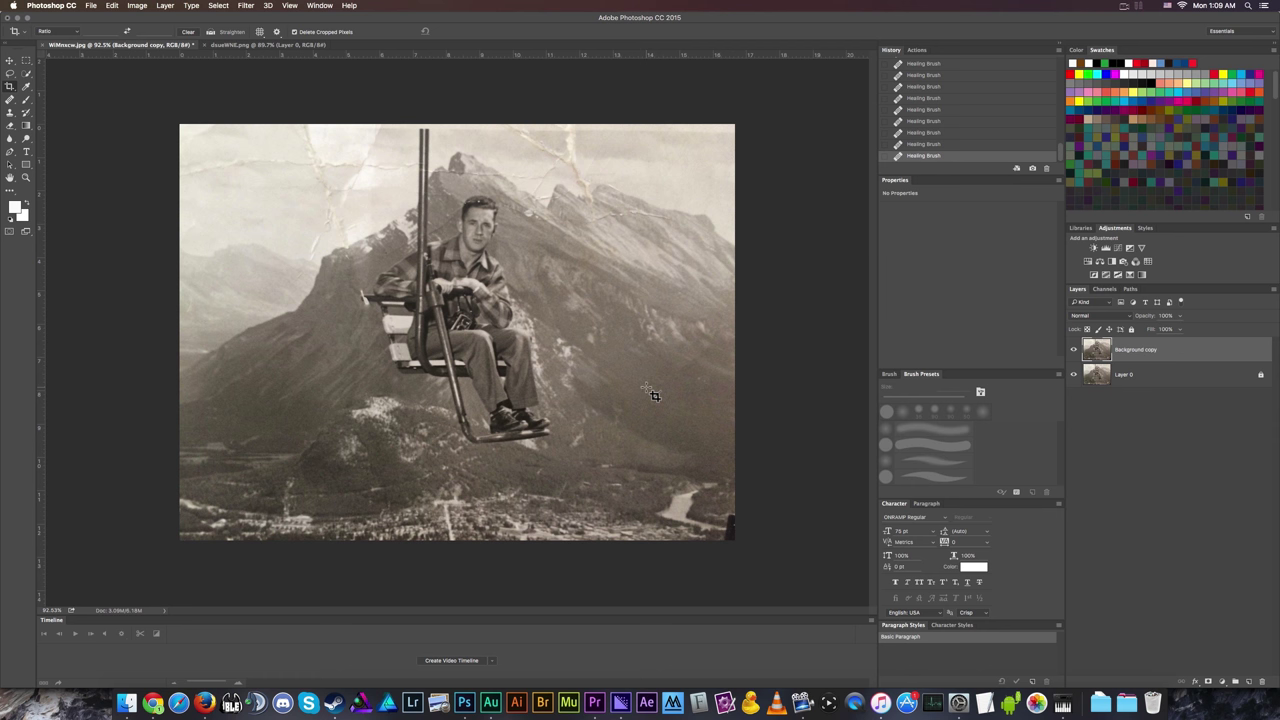
# Examine the healed slopes and hill around the chair, and the remaining white damage at the armrest tip and along the ridge, close up.
pyautogui.scroll(4, 380, 465)
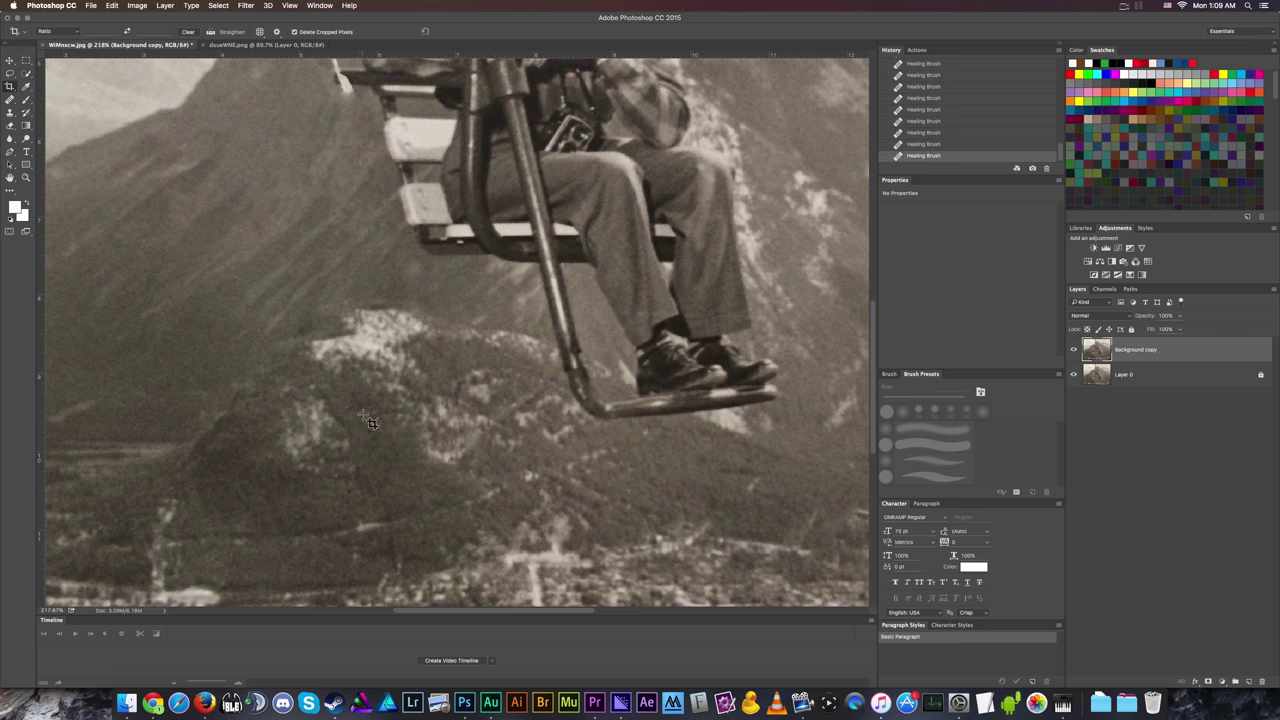
pyautogui.scroll(5, 370, 422)
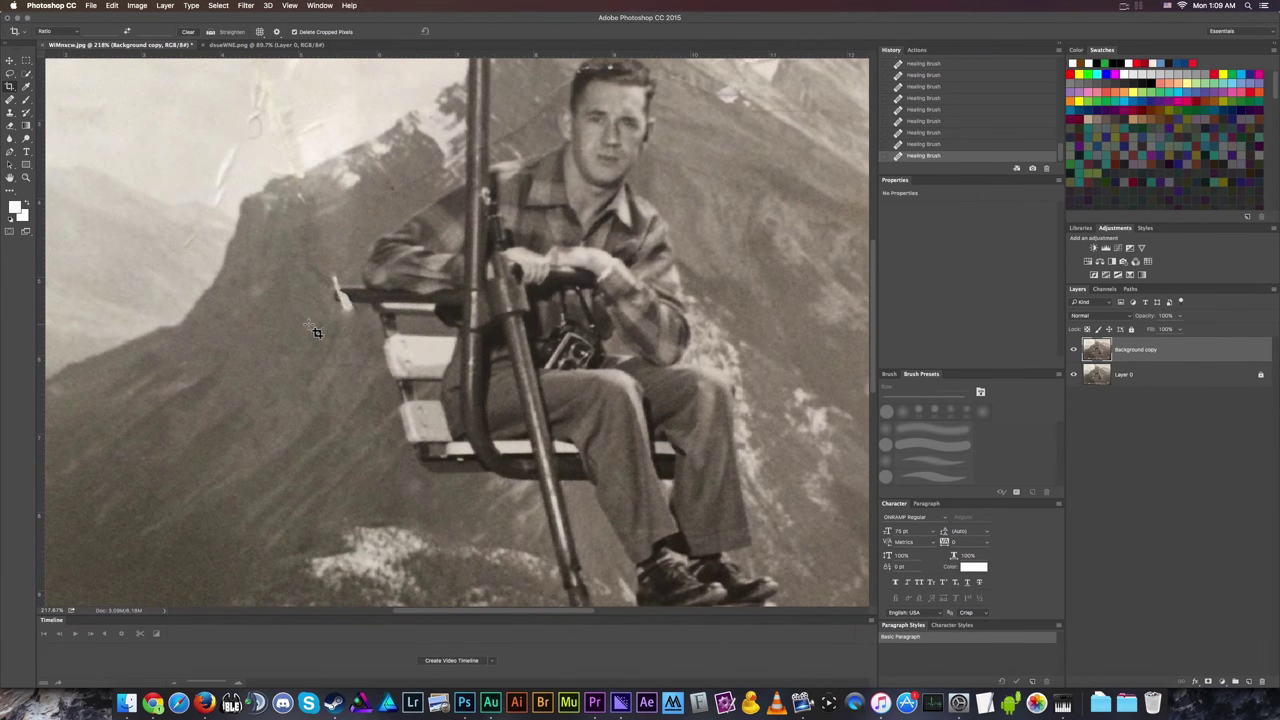
pyautogui.scroll(-5, 330, 335)
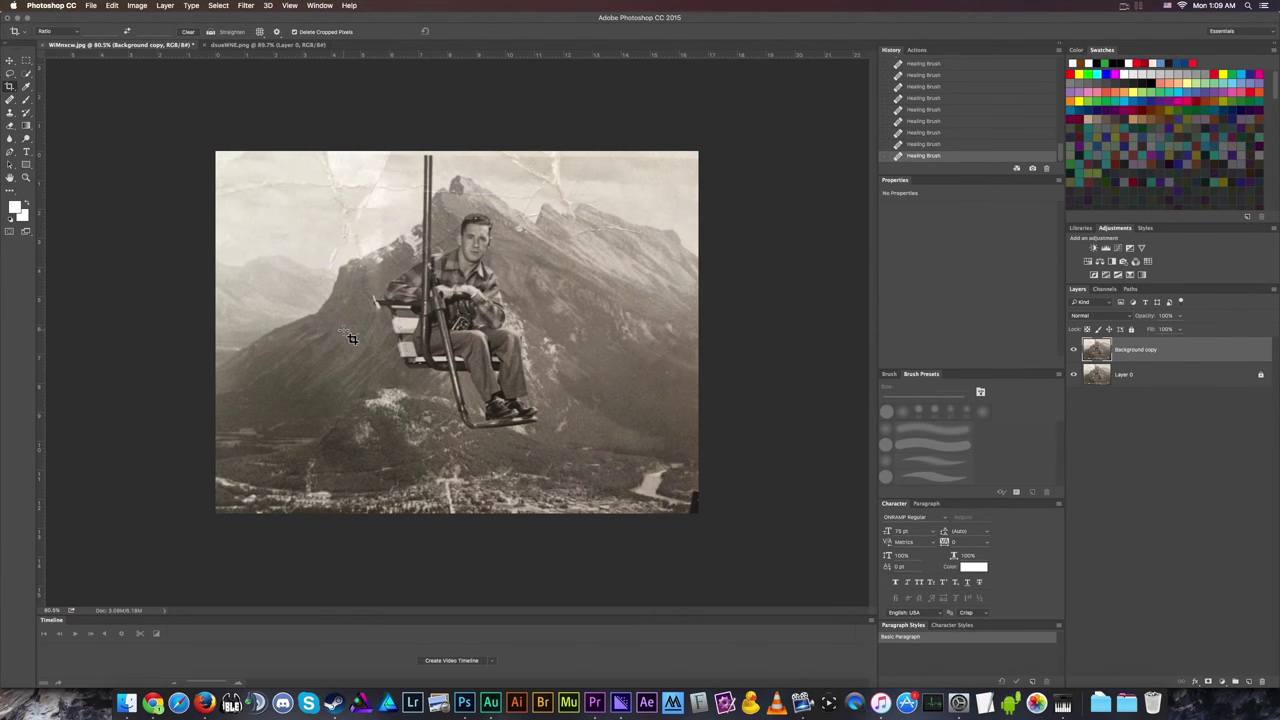
pyautogui.scroll(2, 480, 325)
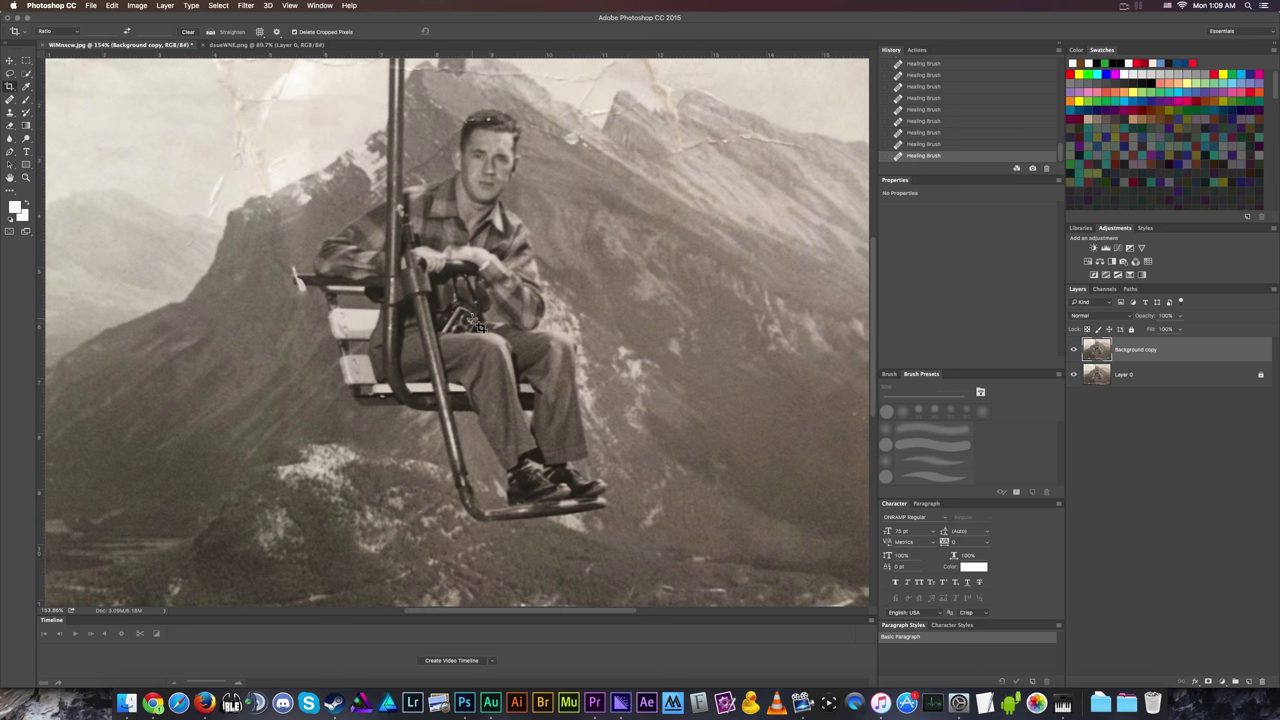
pyautogui.scroll(2, 479, 326)
pyautogui.scroll(-3, 510, 420)
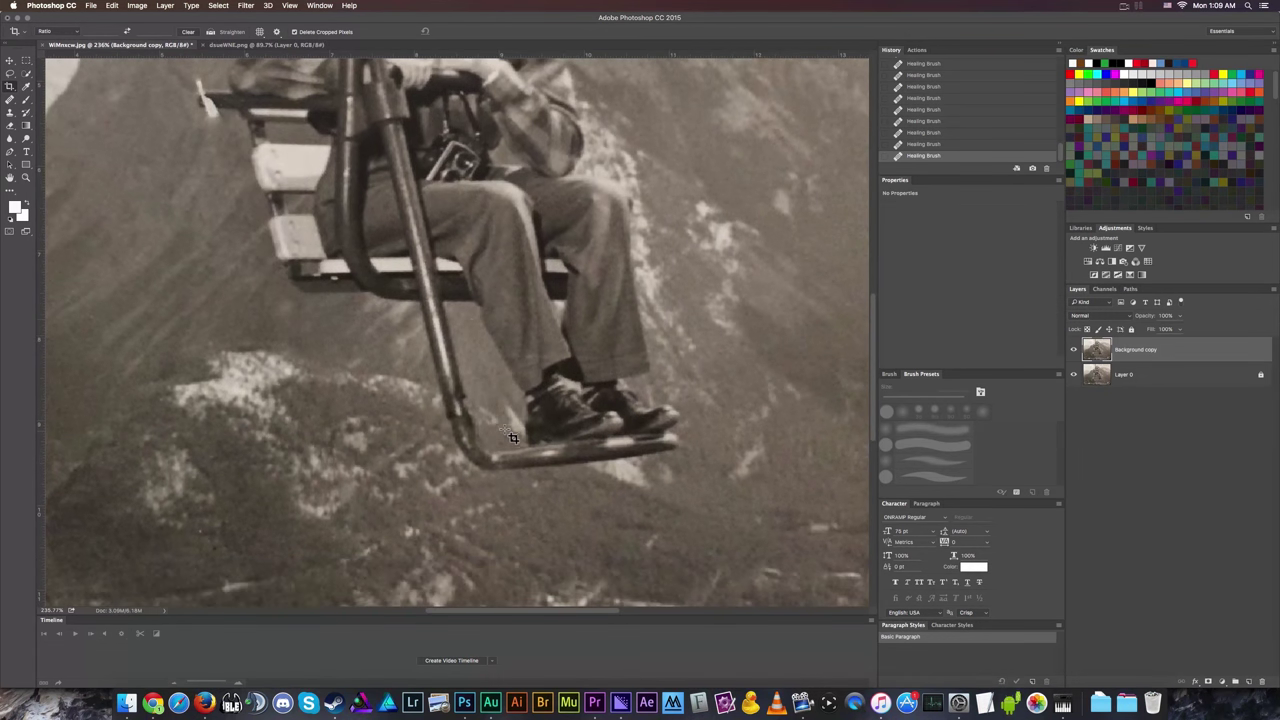
pyautogui.scroll(2, 517, 443)
pyautogui.scroll(3, 182, 183)
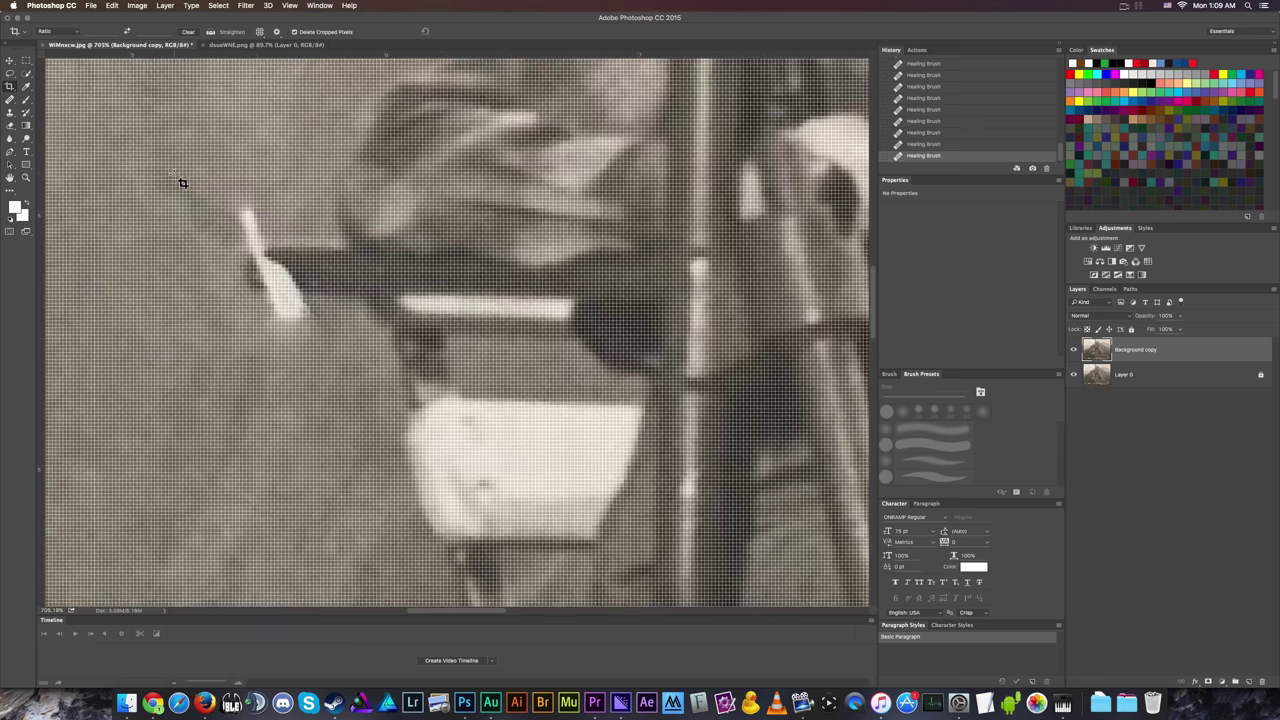
pyautogui.scroll(-2, 182, 183)
pyautogui.scroll(2, 182, 183)
pyautogui.scroll(-2, 182, 183)
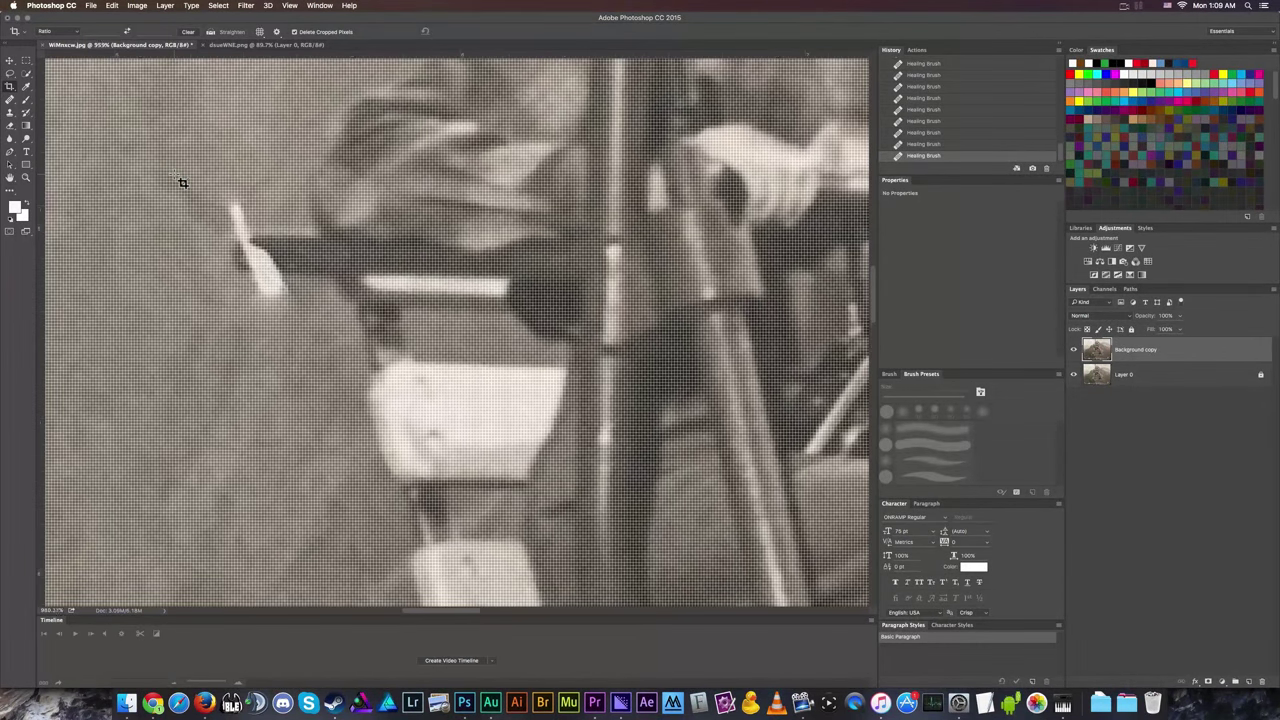
pyautogui.scroll(2, 182, 183)
pyautogui.scroll(-3, 182, 183)
pyautogui.scroll(2, 182, 183)
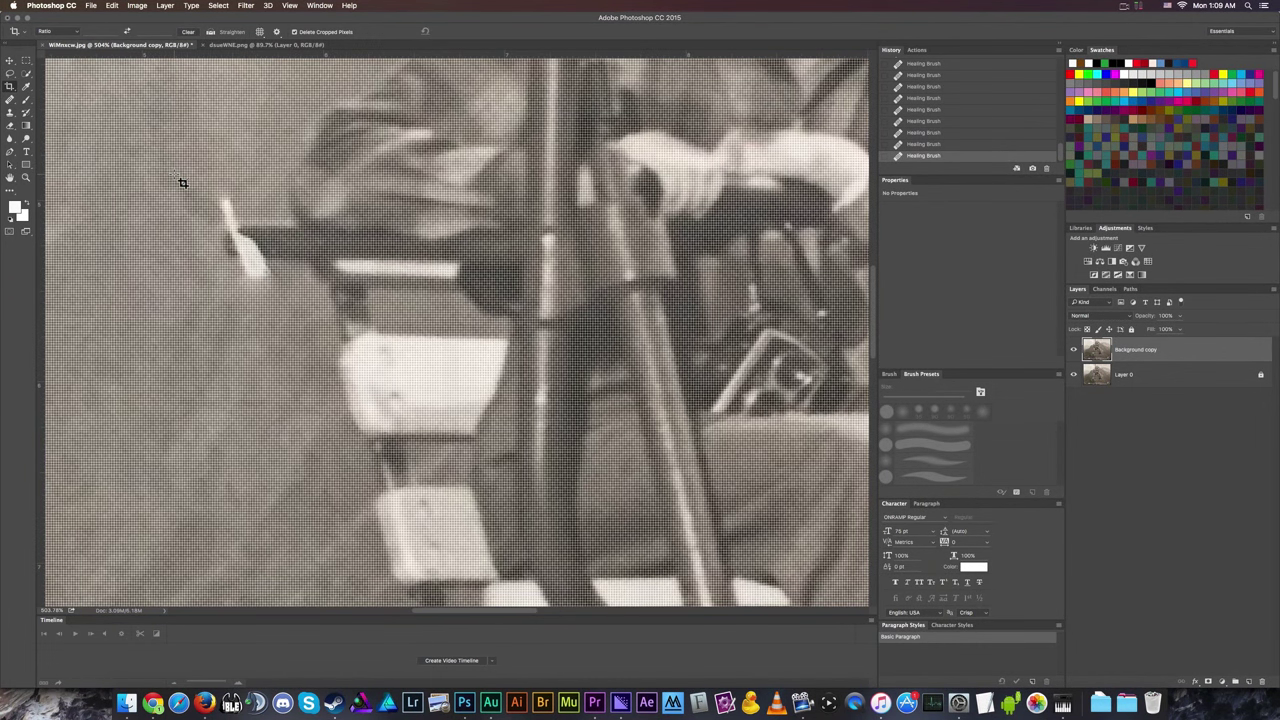
pyautogui.scroll(-1, 182, 183)
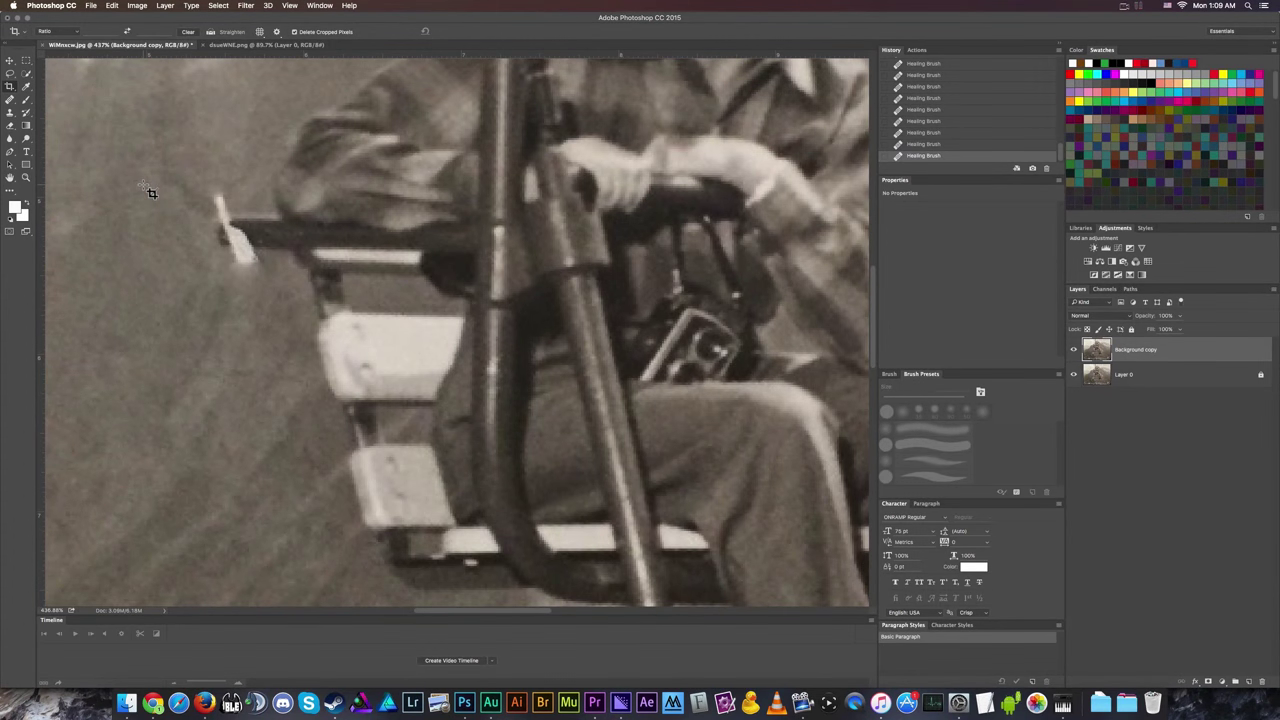
pyautogui.moveTo(203, 226); pyautogui.dragTo(209, 226)
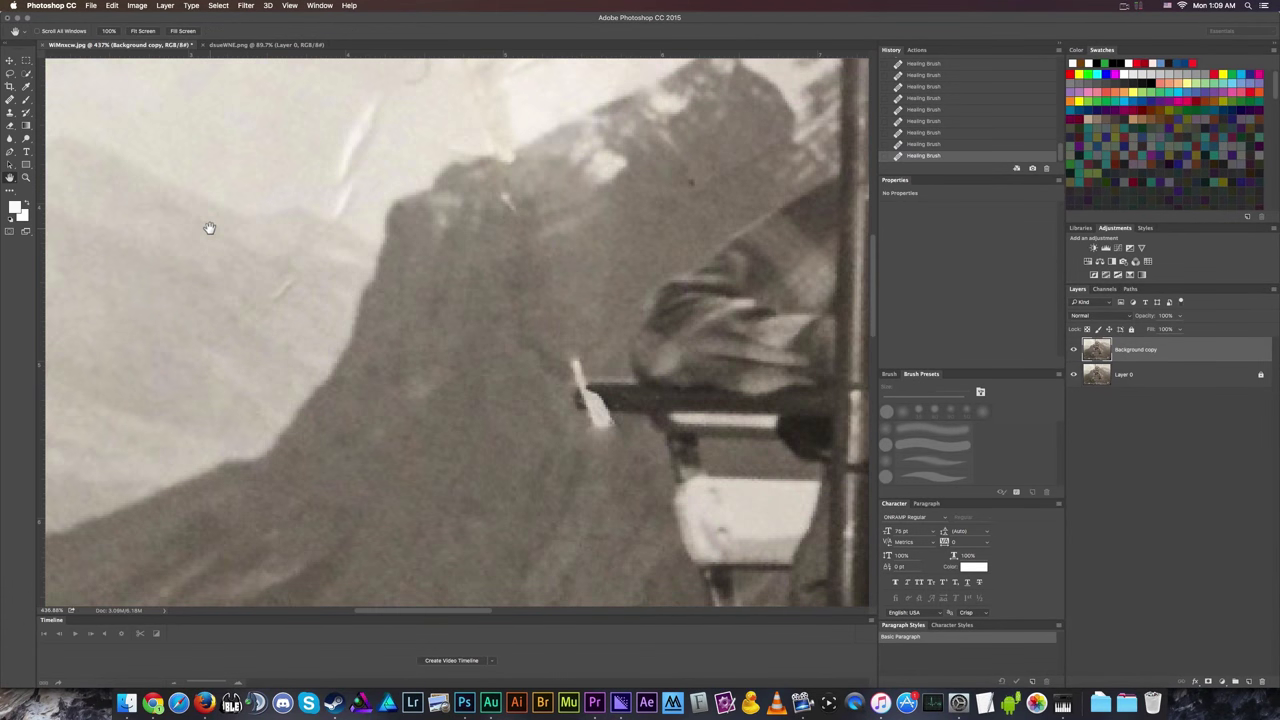
pyautogui.press('v')
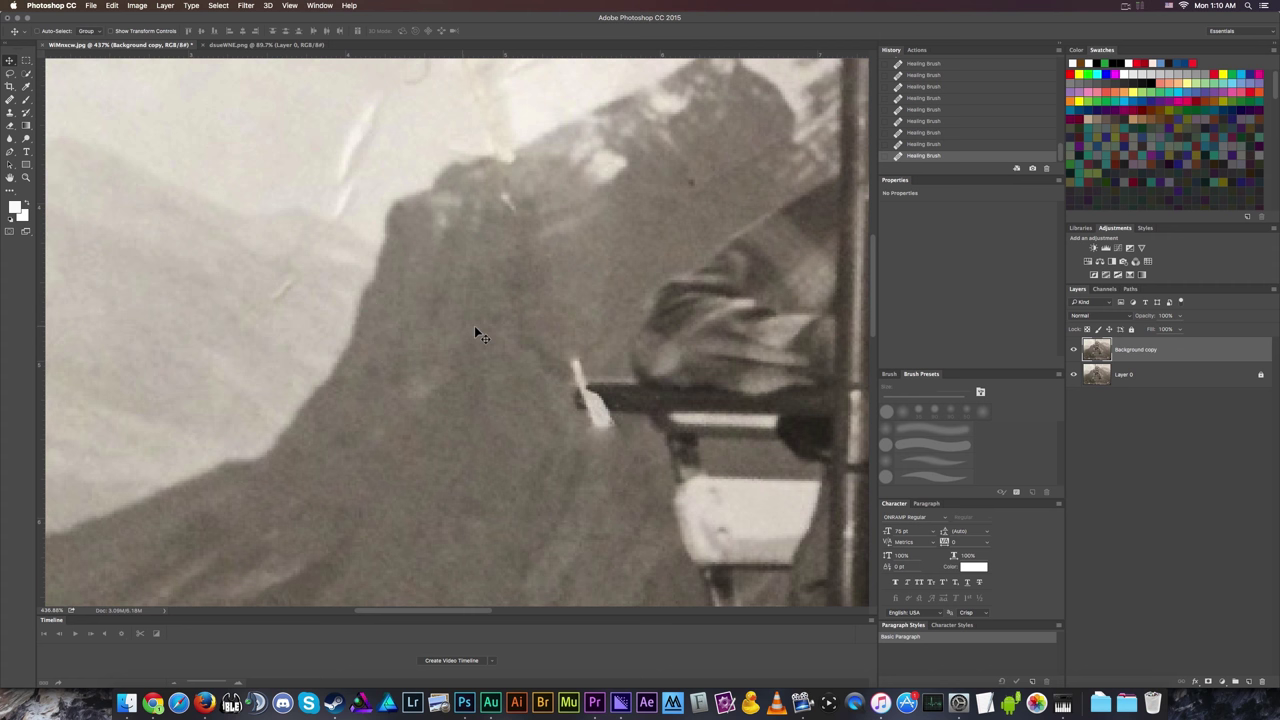
pyautogui.moveTo(474, 331); pyautogui.dragTo(473, 266)
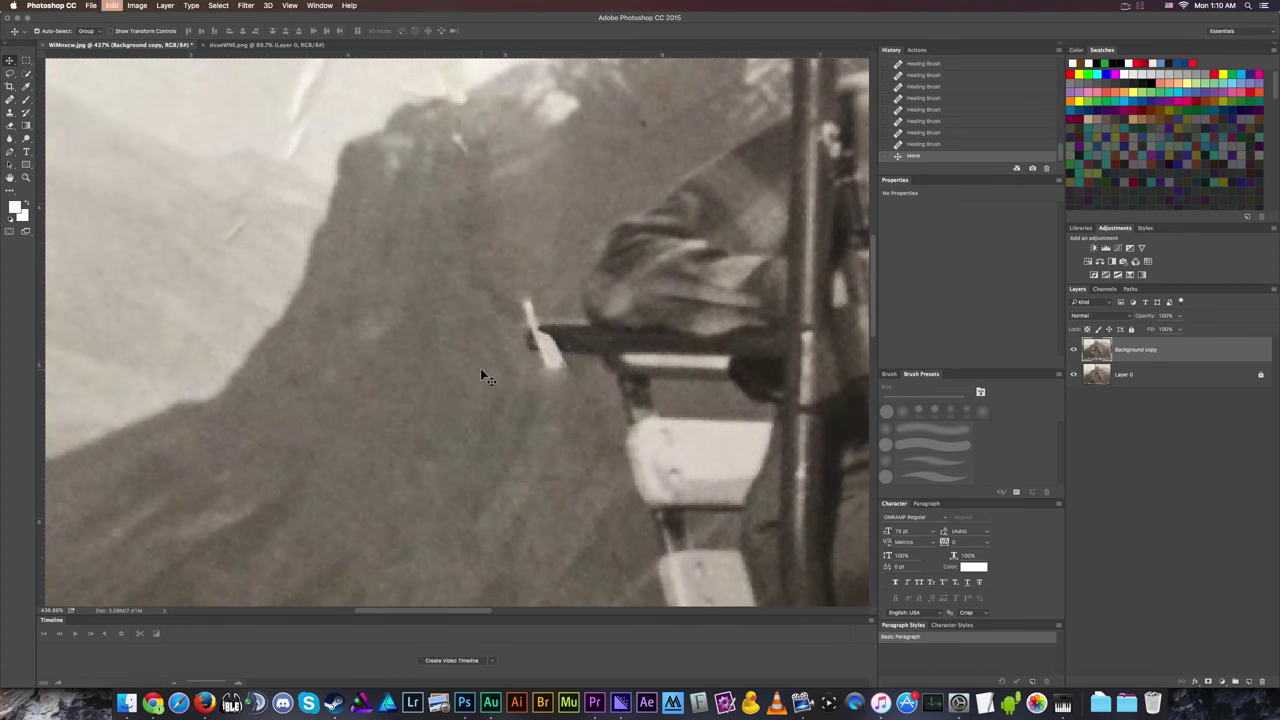
pyautogui.press('super+z')
# Set up the Clone Stamp tool with a 6 px brush for the white scratch at the chairlift armrest's left end.
pyautogui.scroll(-2, 586, 414)
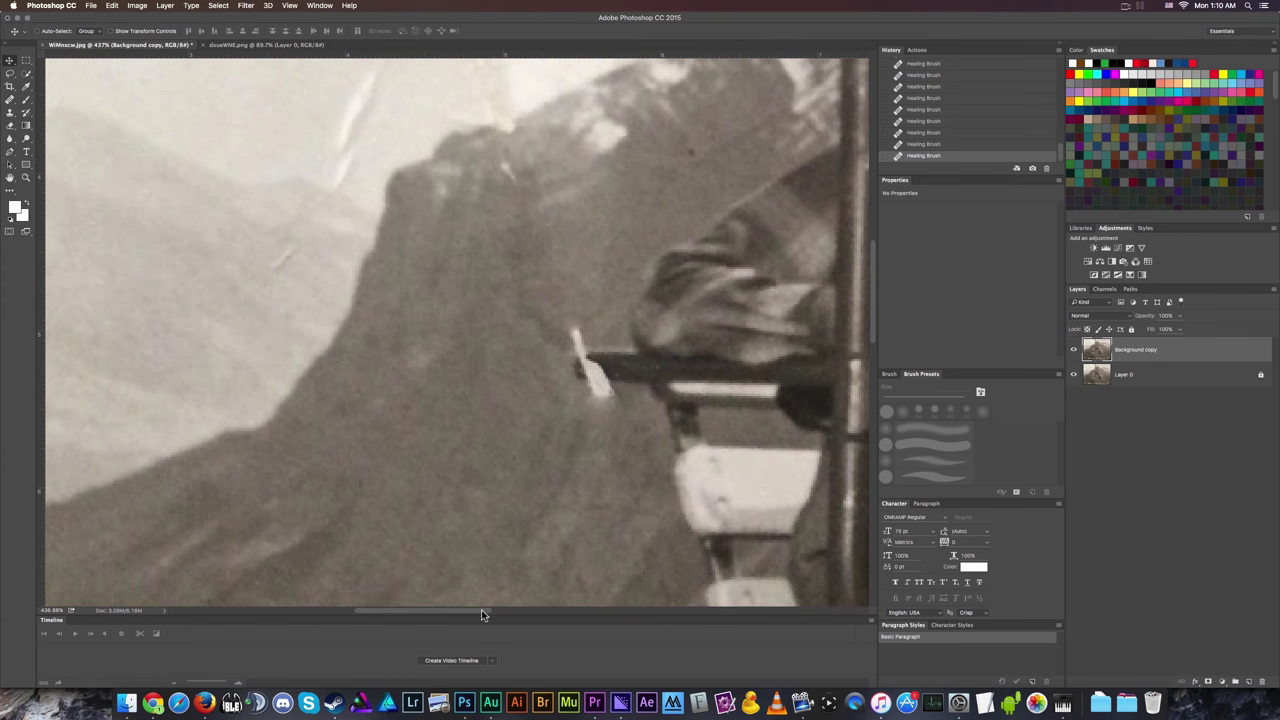
pyautogui.hscroll(3, 481, 609)
pyautogui.scroll(-2, 471, 517)
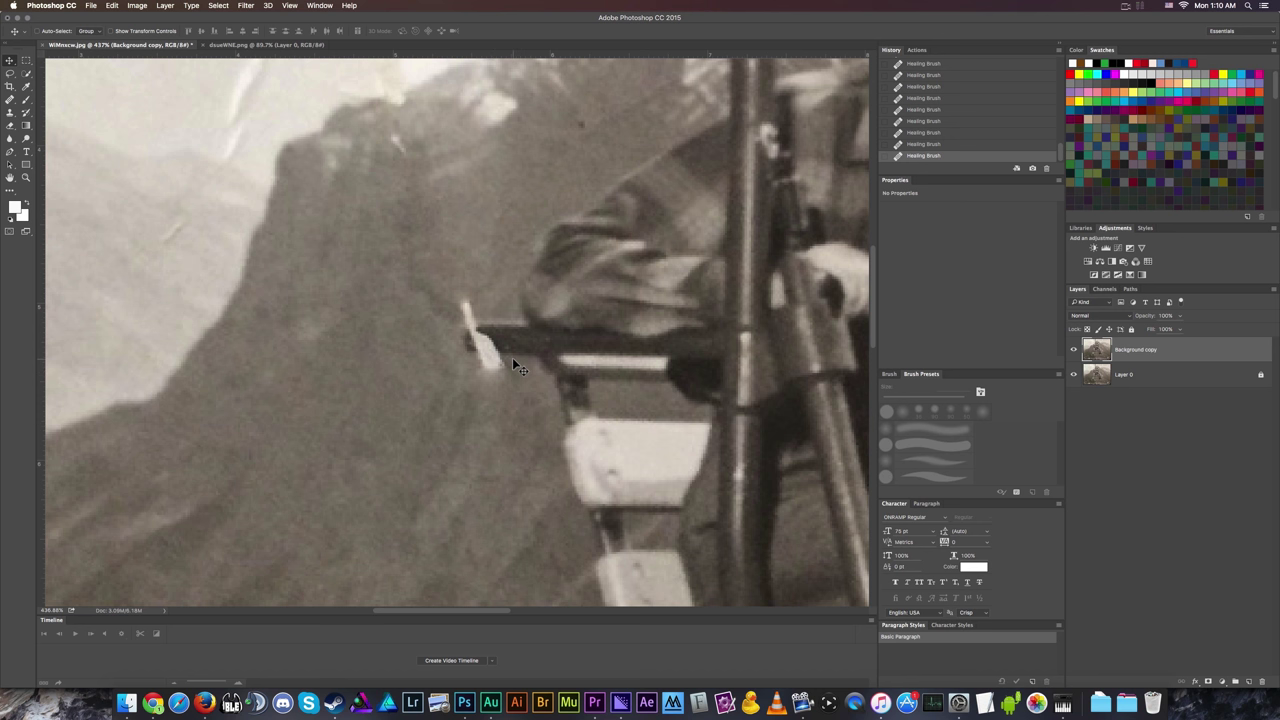
pyautogui.click(10, 112)
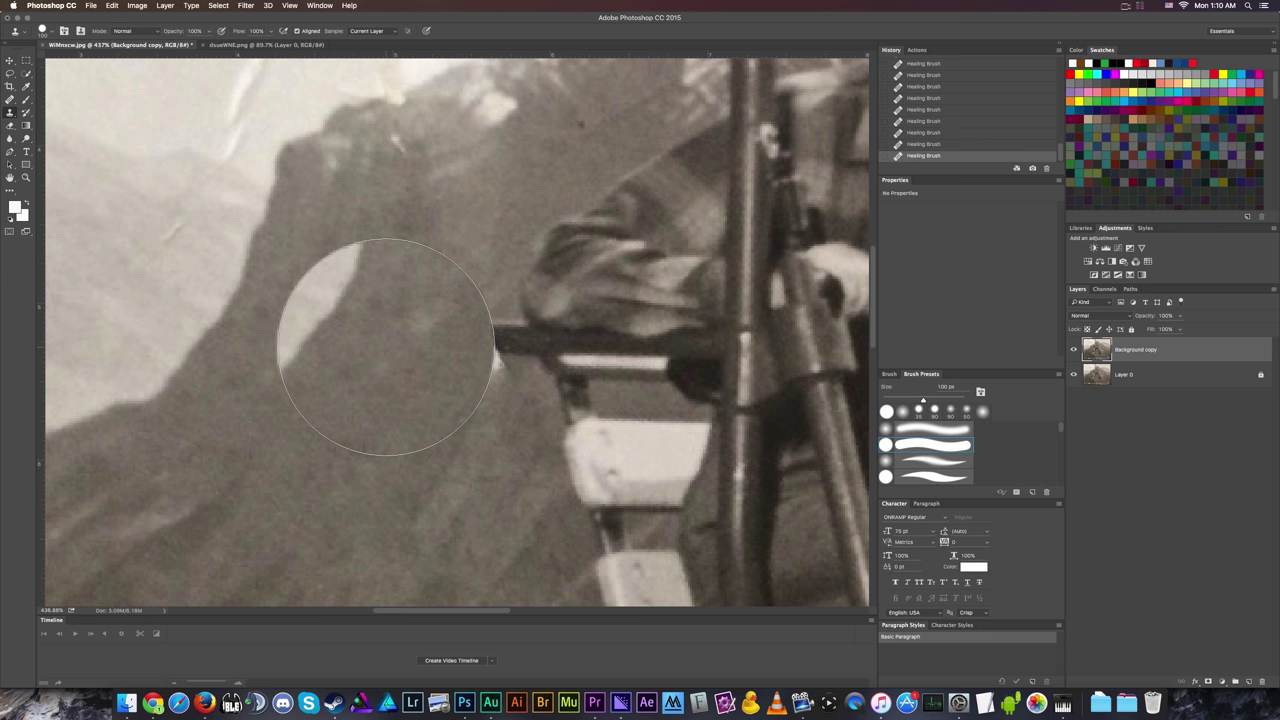
pyautogui.press('[')
pyautogui.press('[')
pyautogui.press('[')
pyautogui.press('[')
pyautogui.press('[')
pyautogui.press('[')
pyautogui.press('[')
pyautogui.press('[')
pyautogui.press('[')
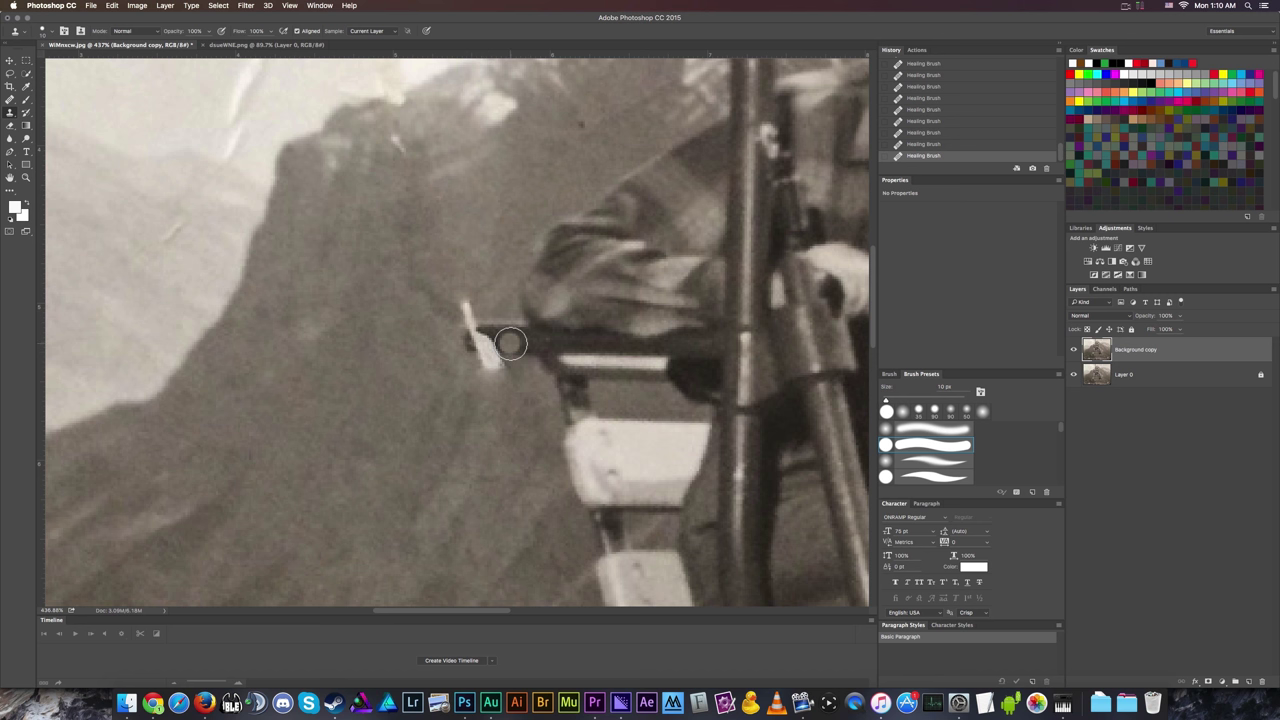
pyautogui.press('[')
pyautogui.press('[')
# Try to clone mountain texture over the white scratch crossing the armrest's left end.
pyautogui.moveTo(462, 345)
pyautogui.mouseDown()
pyautogui.moveTo(493, 356)
pyautogui.moveTo(487, 375)
pyautogui.moveTo(509, 408)
pyautogui.moveTo(460, 304)
pyautogui.mouseUp()
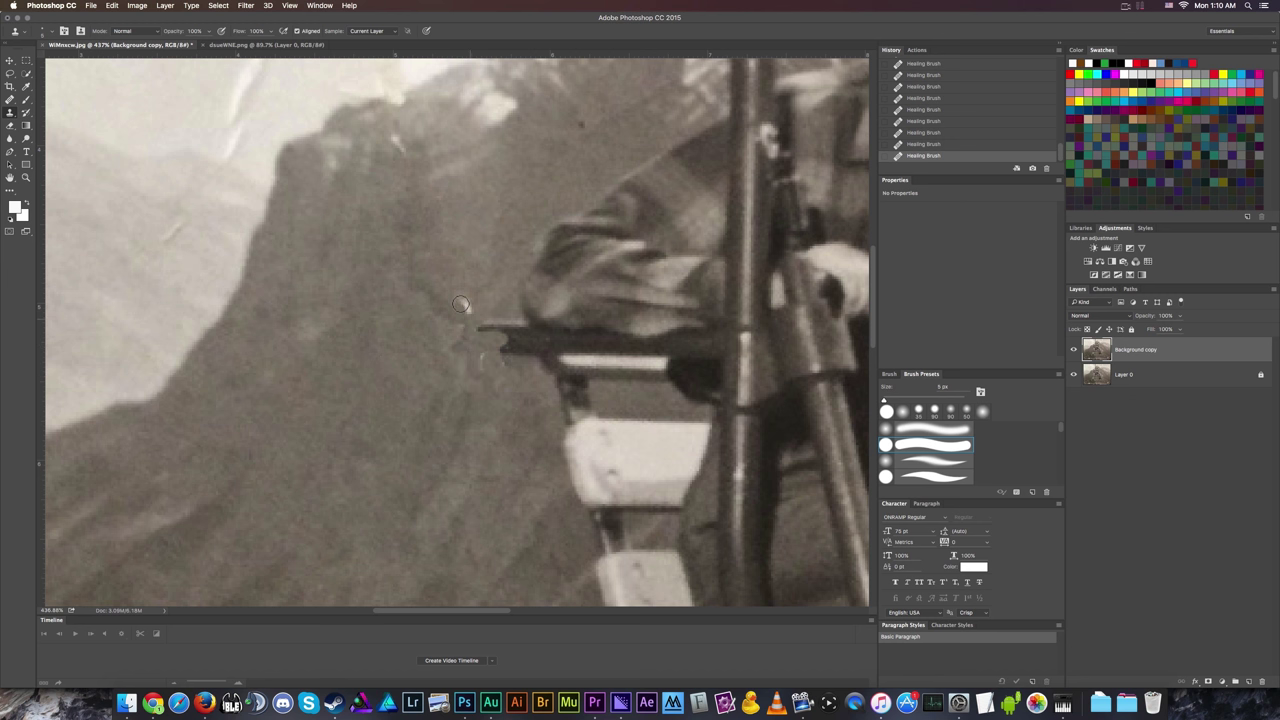
pyautogui.press('super+z')
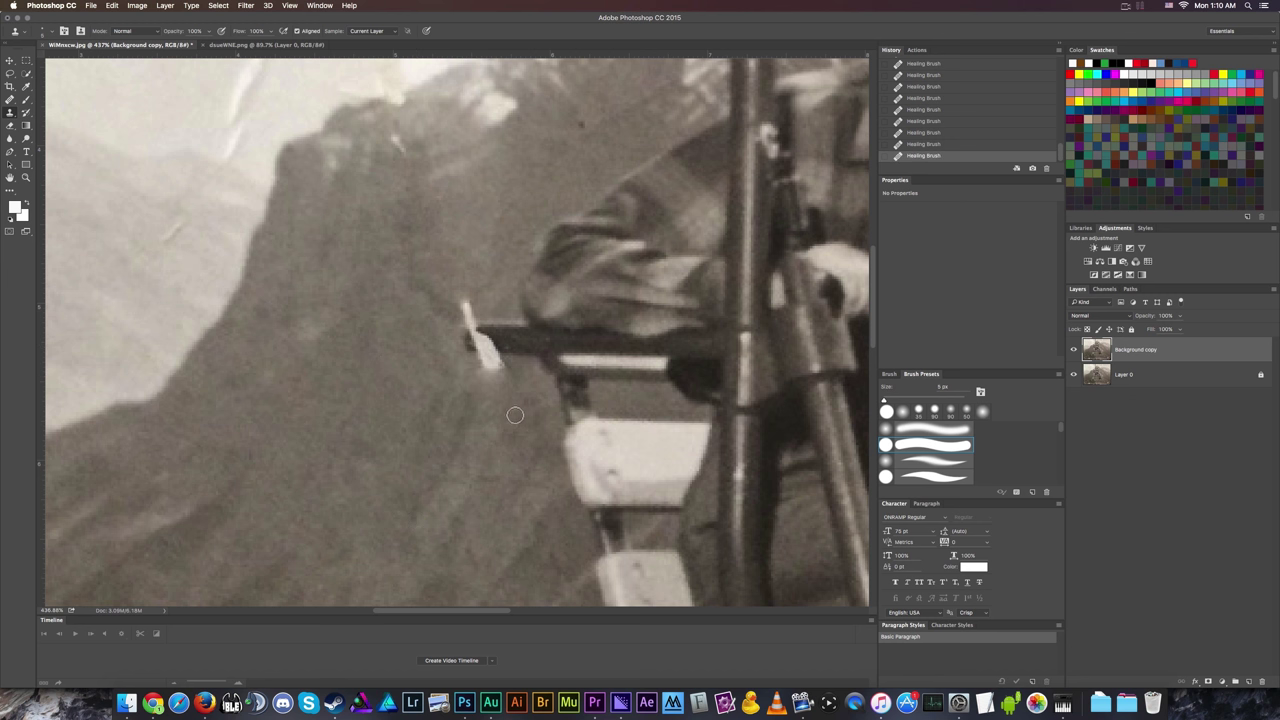
# Clone the dark armrest over the white scratch to rebuild the armrest's left end.
pyautogui.scroll(3, 521, 356)
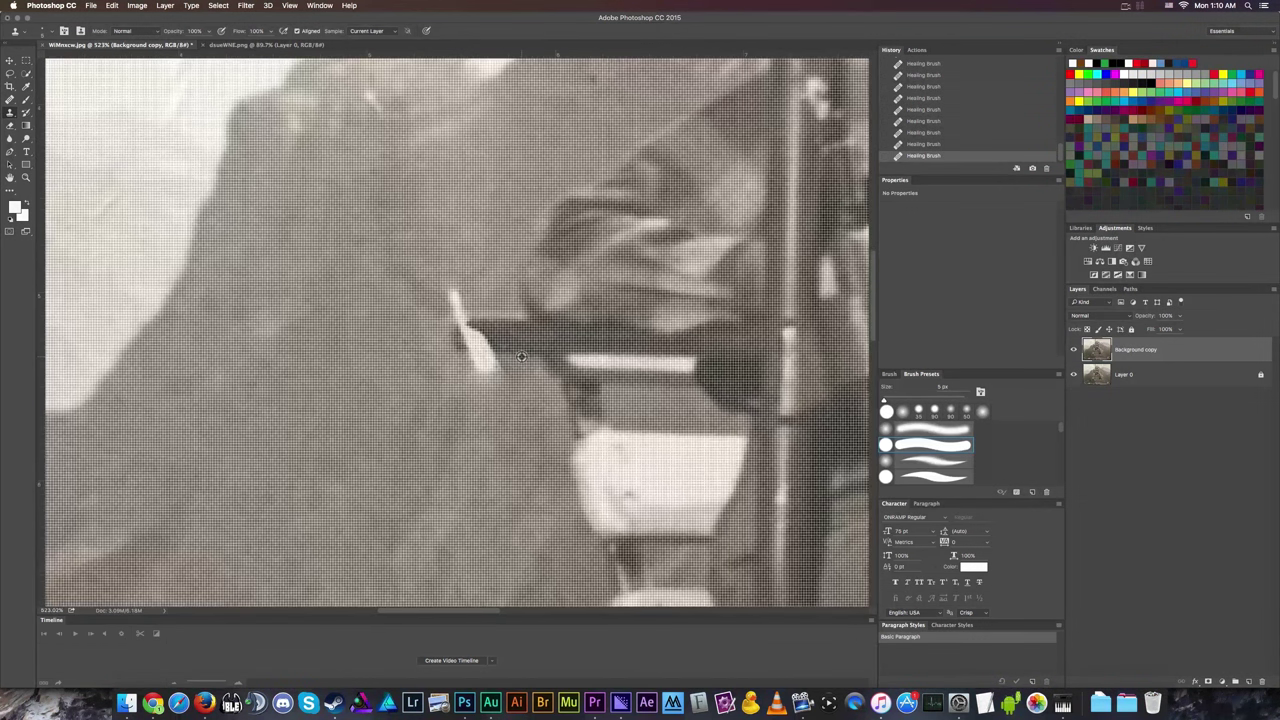
pyautogui.scroll(-3, 521, 356)
pyautogui.scroll(2, 519, 339)
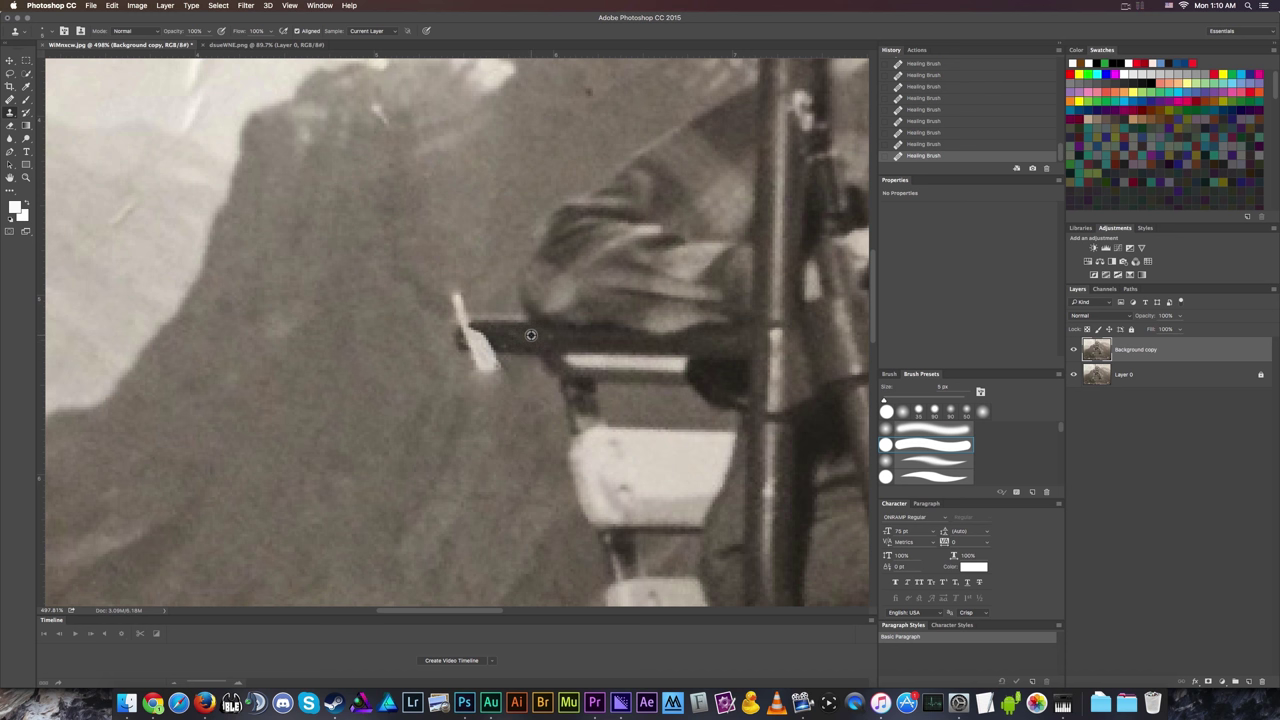
pyautogui.press('s')
pyautogui.moveTo(474, 330); pyautogui.dragTo(470, 334)
pyautogui.click(528, 336)
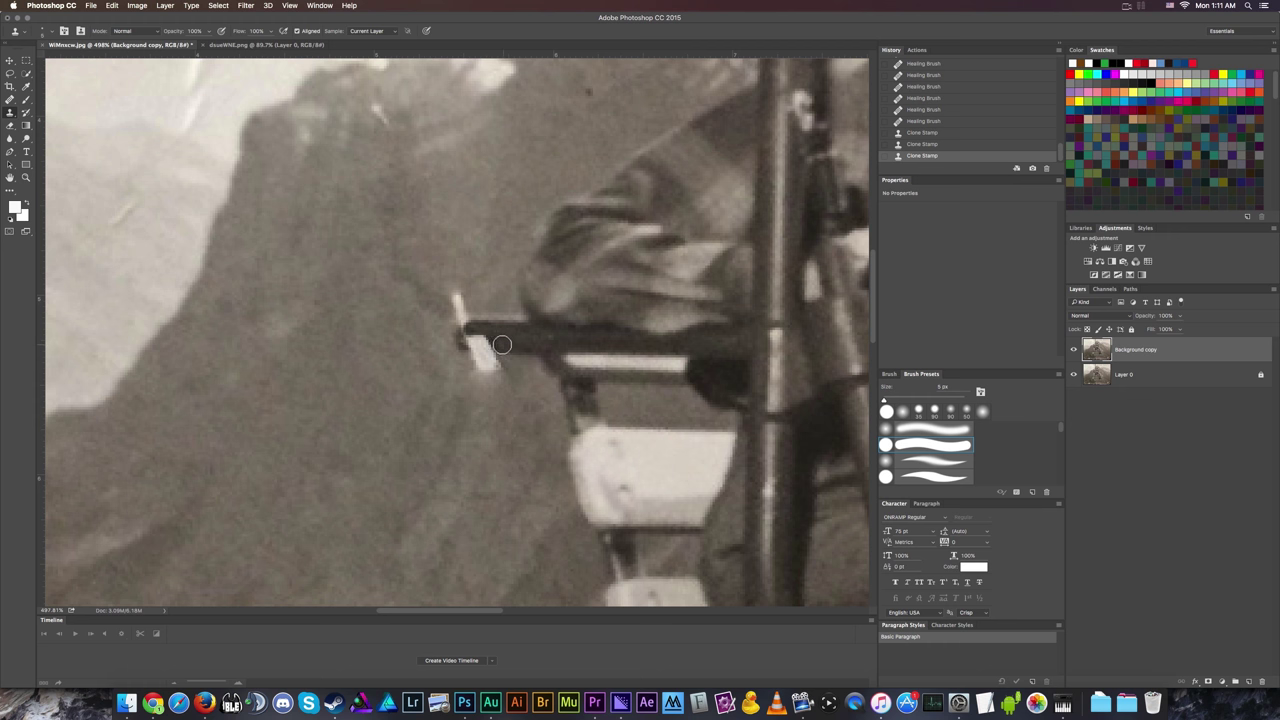
pyautogui.moveTo(493, 343); pyautogui.dragTo(483, 342)
pyautogui.scroll(5, 496, 343)
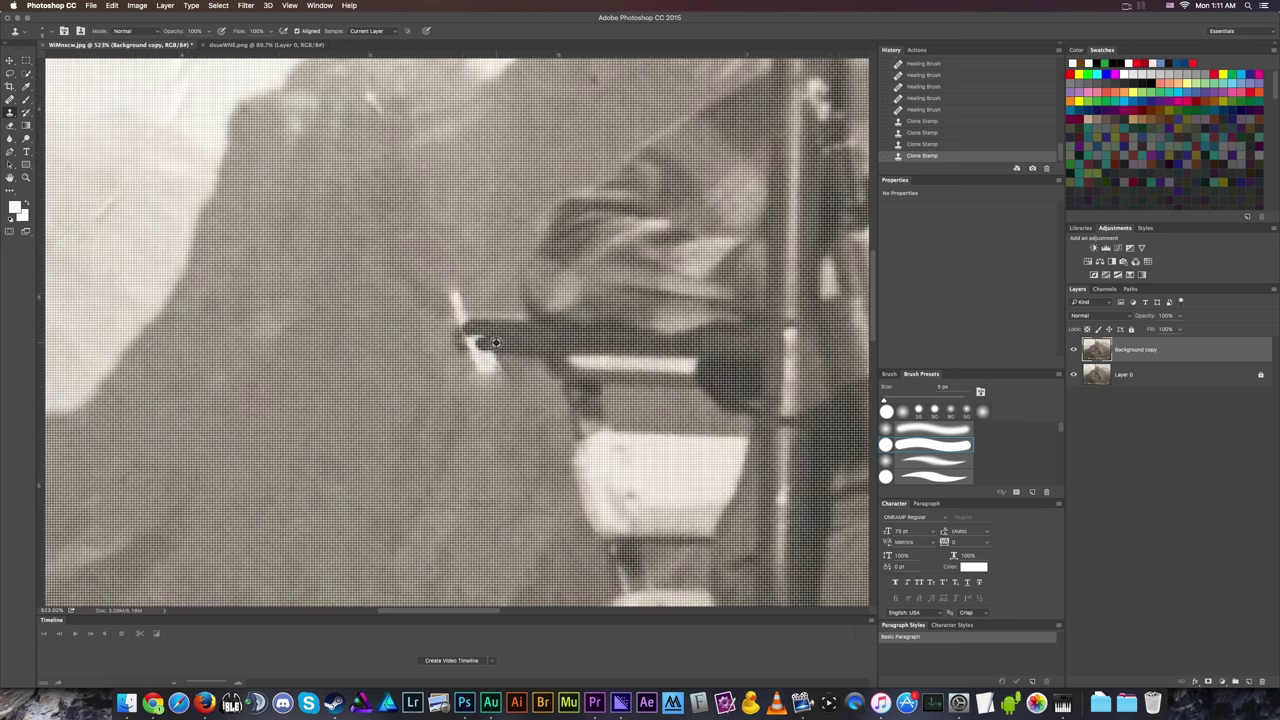
pyautogui.scroll(-4, 496, 343)
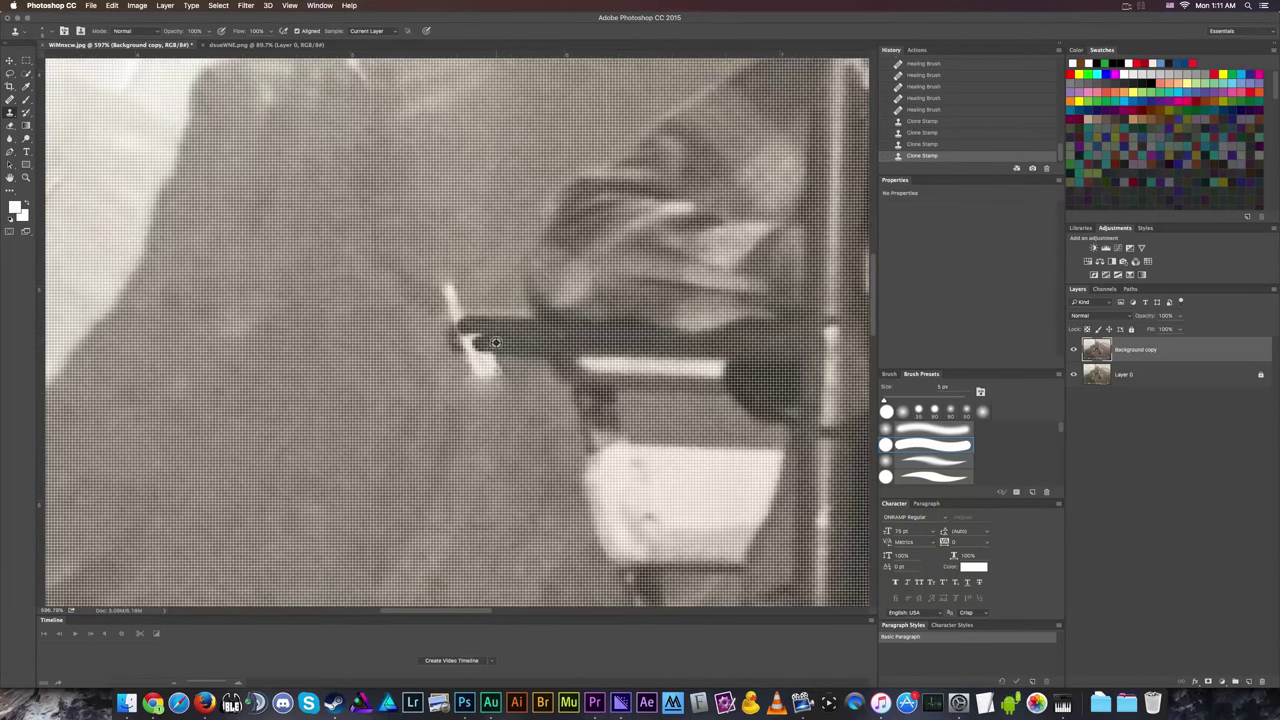
pyautogui.scroll(4, 540, 335)
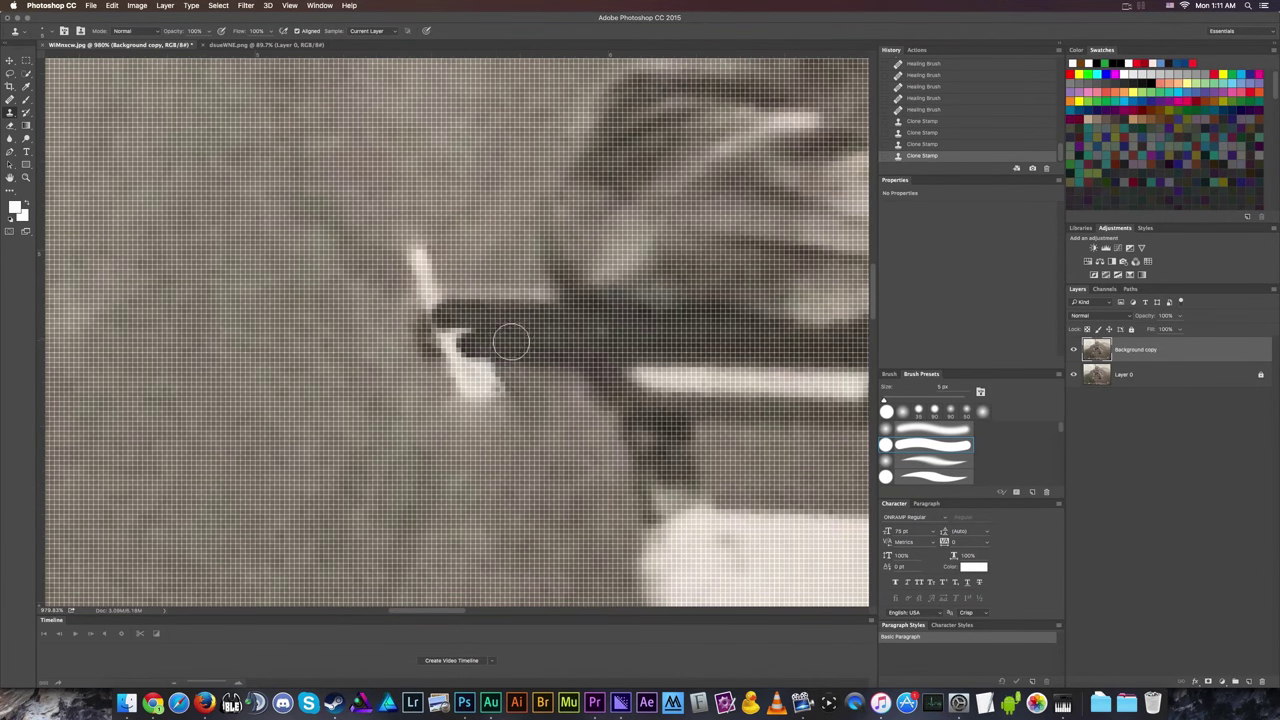
pyautogui.moveTo(508, 340)
pyautogui.mouseDown()
pyautogui.moveTo(455, 346)
pyautogui.moveTo(502, 341)
pyautogui.moveTo(432, 324)
pyautogui.mouseUp()
# Clone mountain texture over the scratch remnants above and below the armrest and clean up its rounded left end.
pyautogui.scroll(-5, 500, 317)
pyautogui.scroll(2, 499, 321)
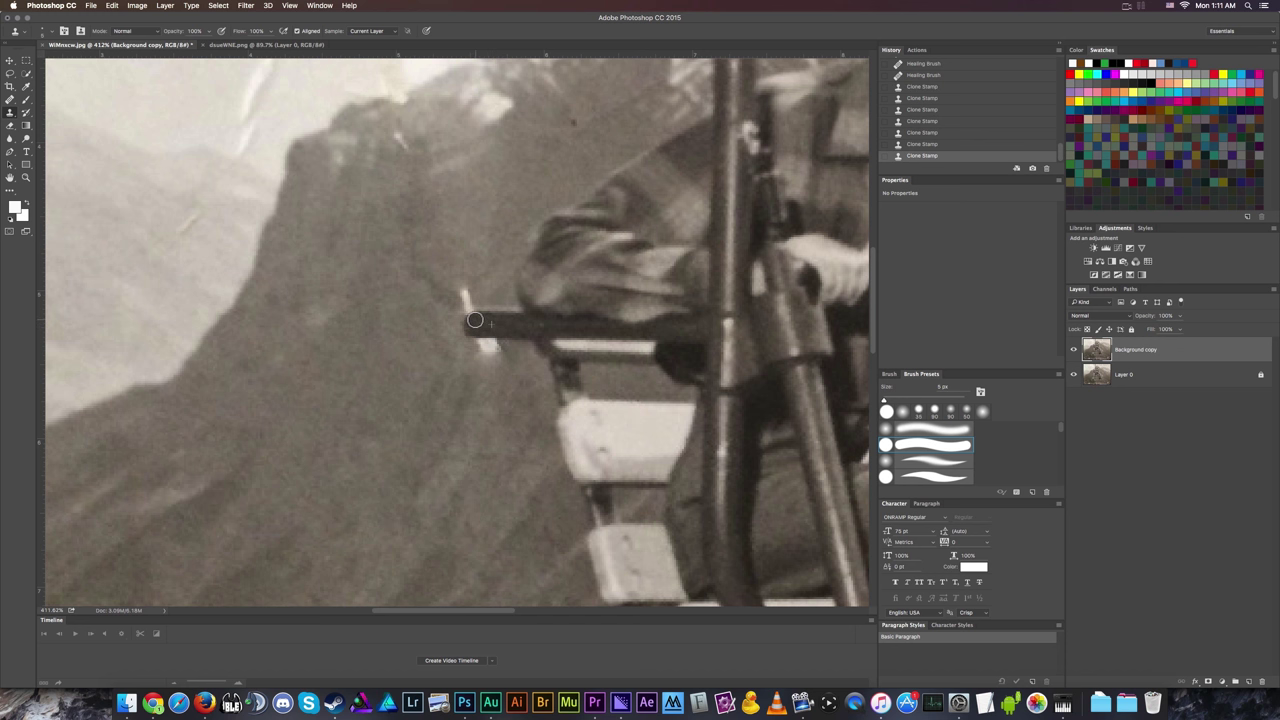
pyautogui.moveTo(474, 318); pyautogui.dragTo(542, 324)
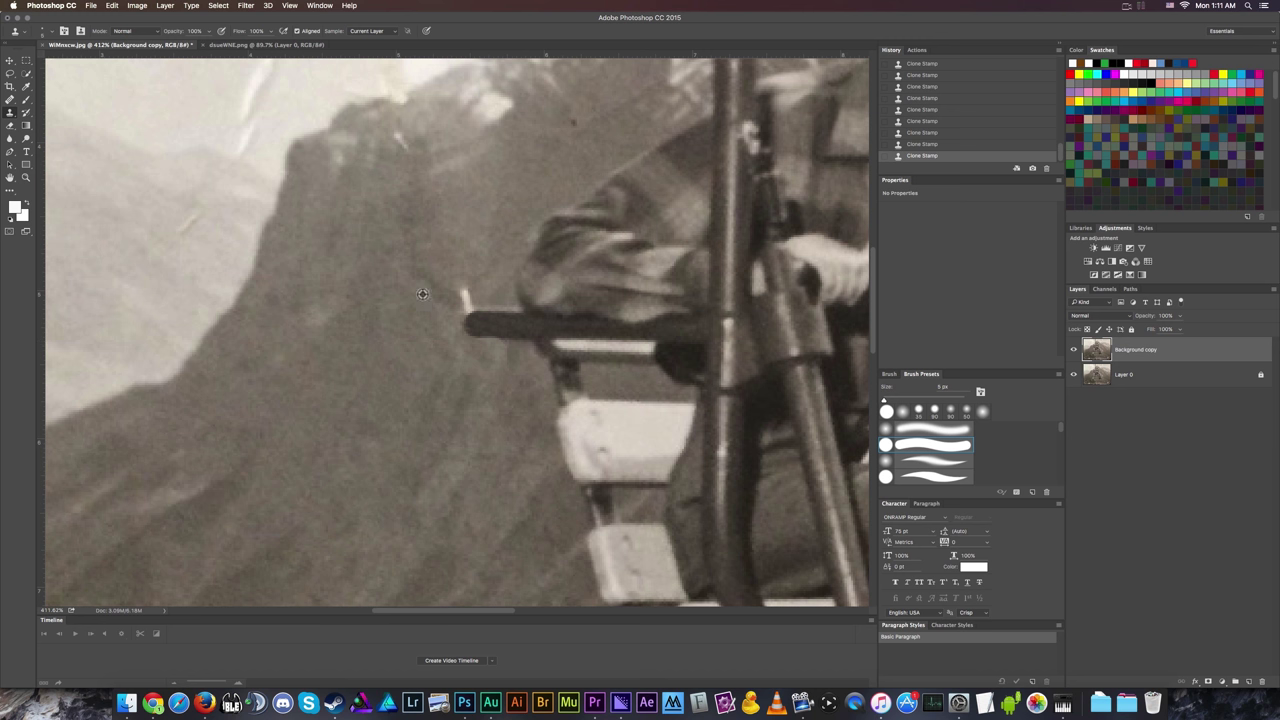
pyautogui.moveTo(461, 283); pyautogui.dragTo(467, 301)
pyautogui.press('super+z')
pyautogui.press('alt+super+z')
pyautogui.scroll(-3, 339, 261)
pyautogui.scroll(-4, 339, 261)
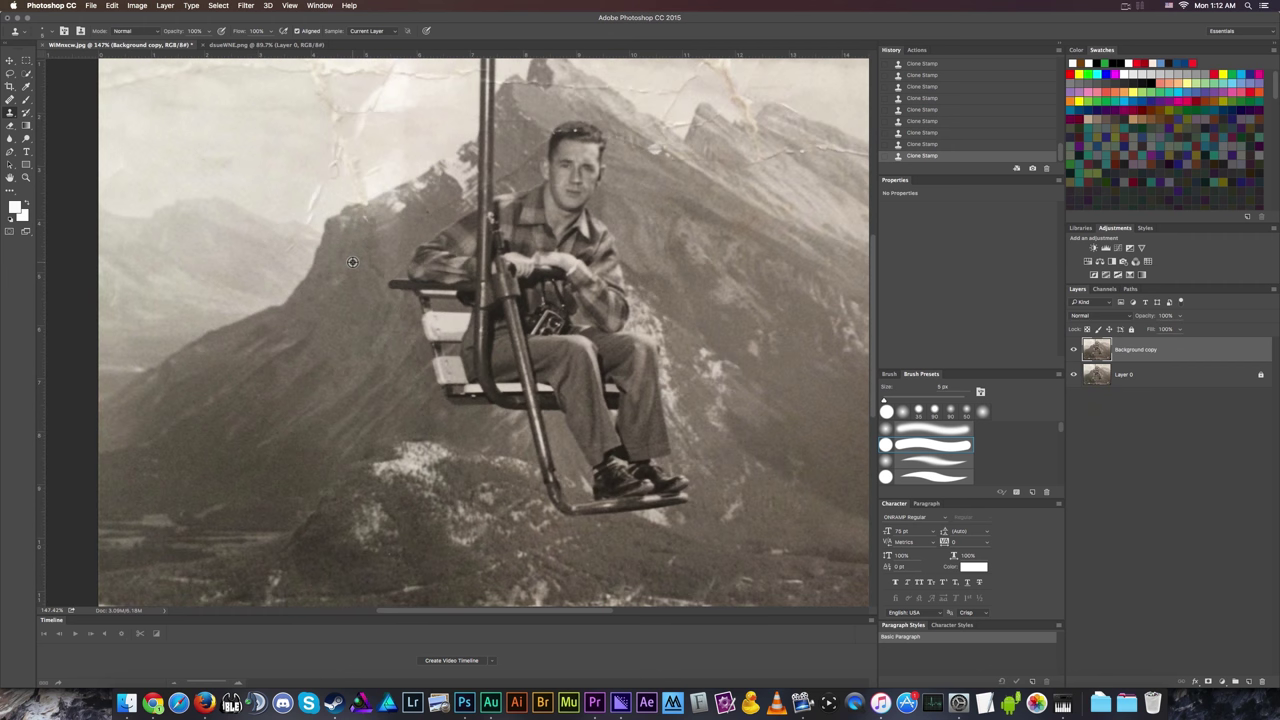
# Examine the repaired armrest and the remaining creases in the sky and on the mountain.
pyautogui.press('v')
pyautogui.scroll(5, 334, 285)
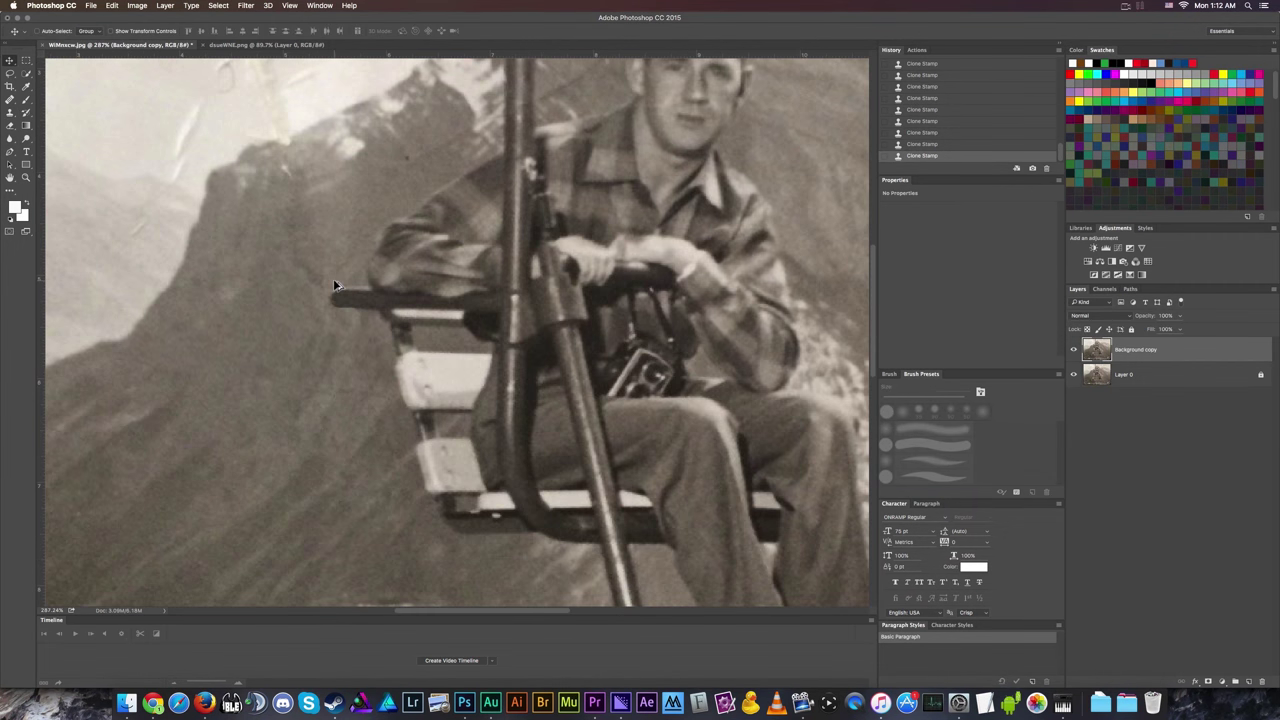
pyautogui.scroll(-3, 335, 286)
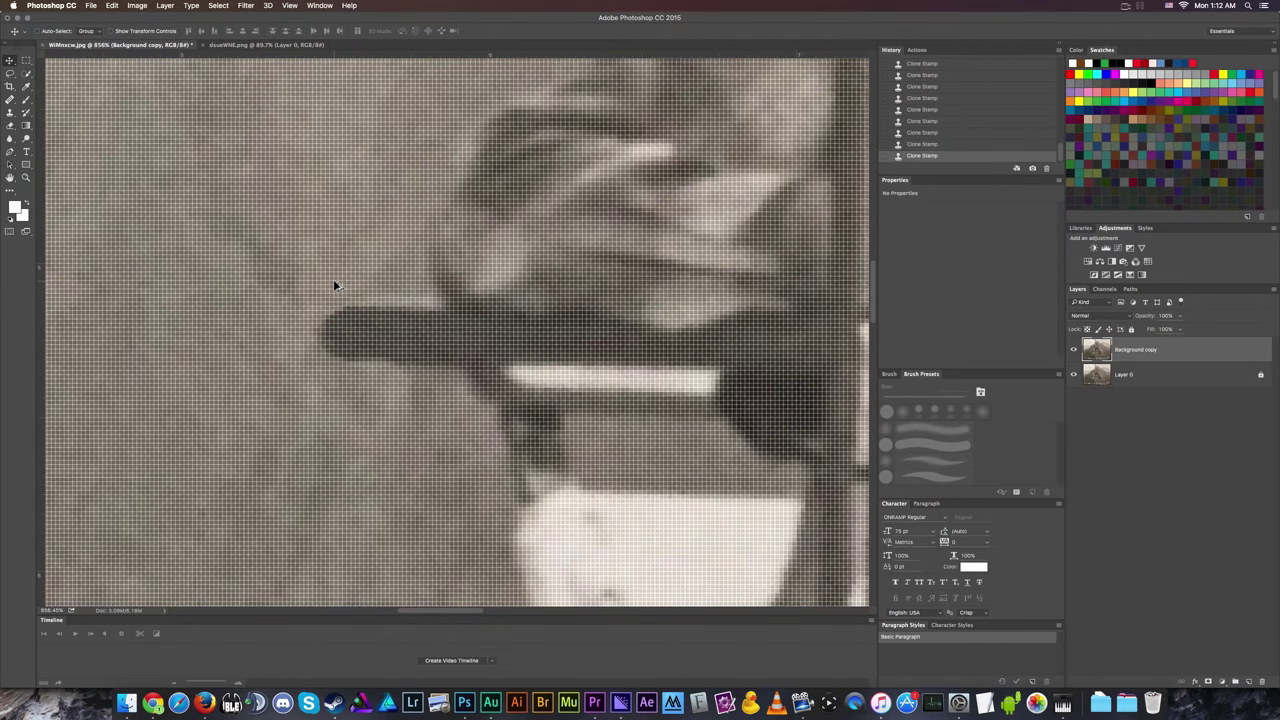
pyautogui.scroll(-3, 335, 287)
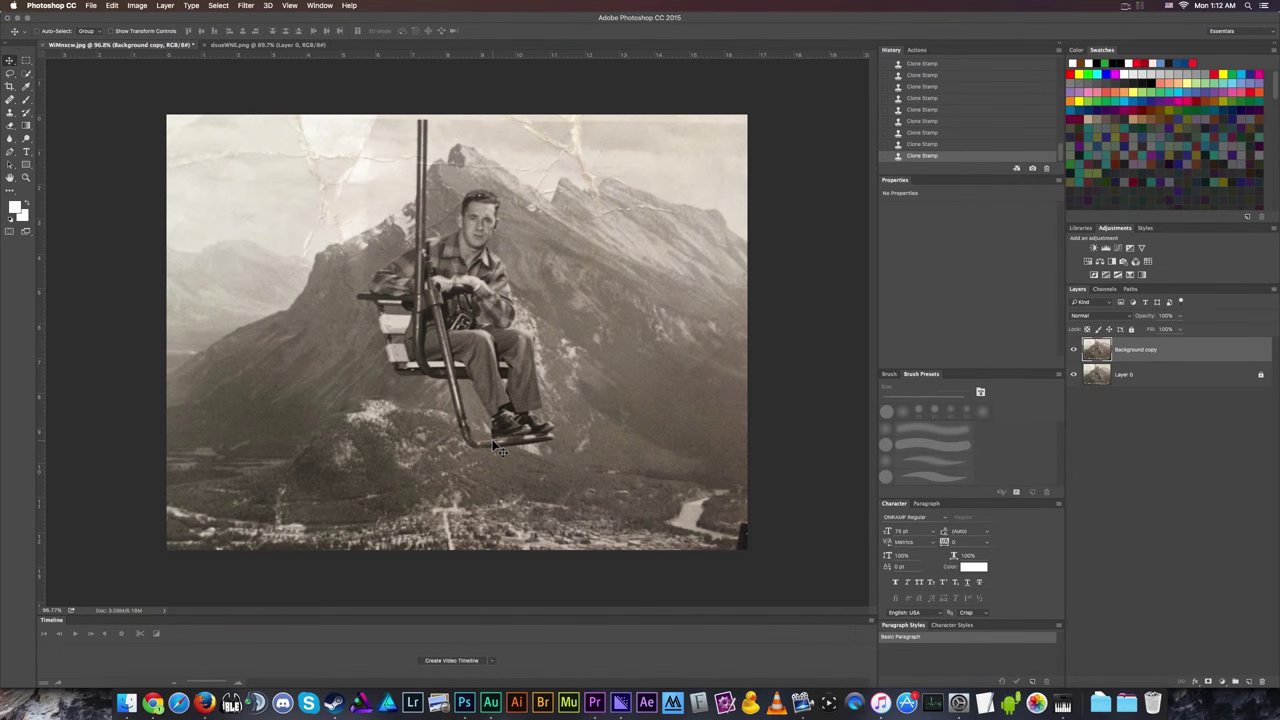
pyautogui.scroll(5, 588, 178)
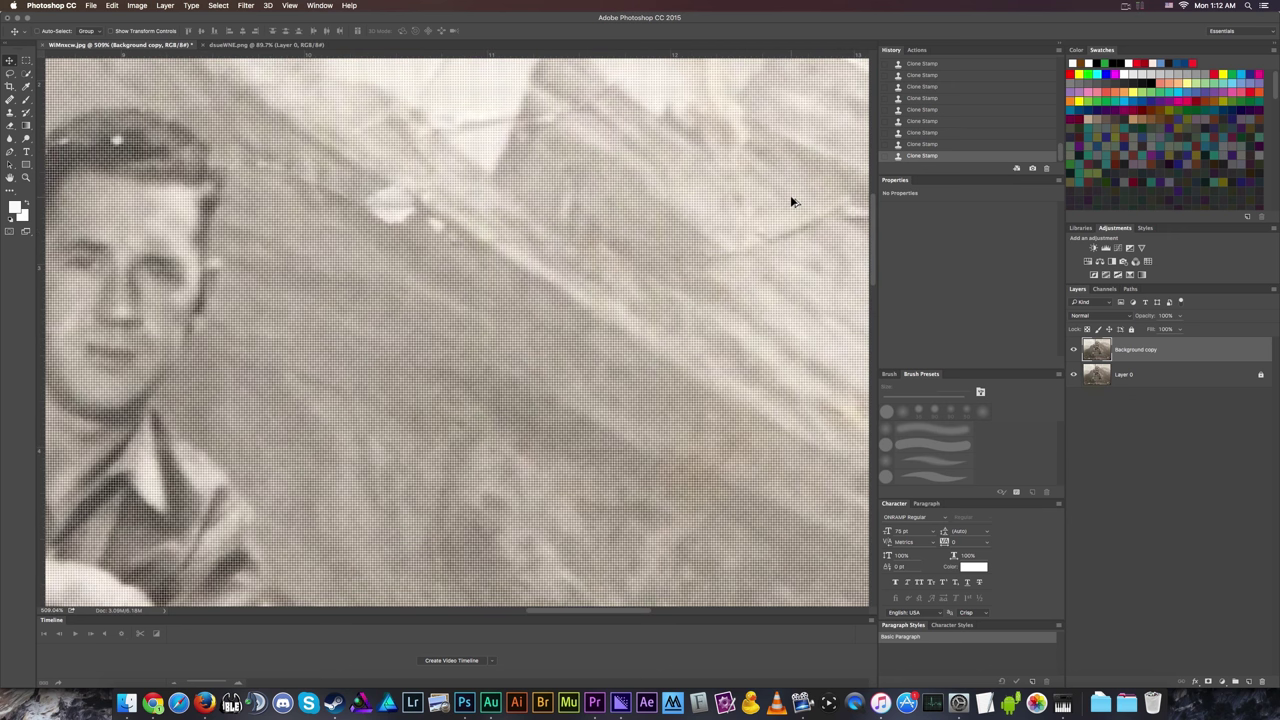
pyautogui.scroll(-5, 790, 202)
pyautogui.scroll(5, 257, 205)
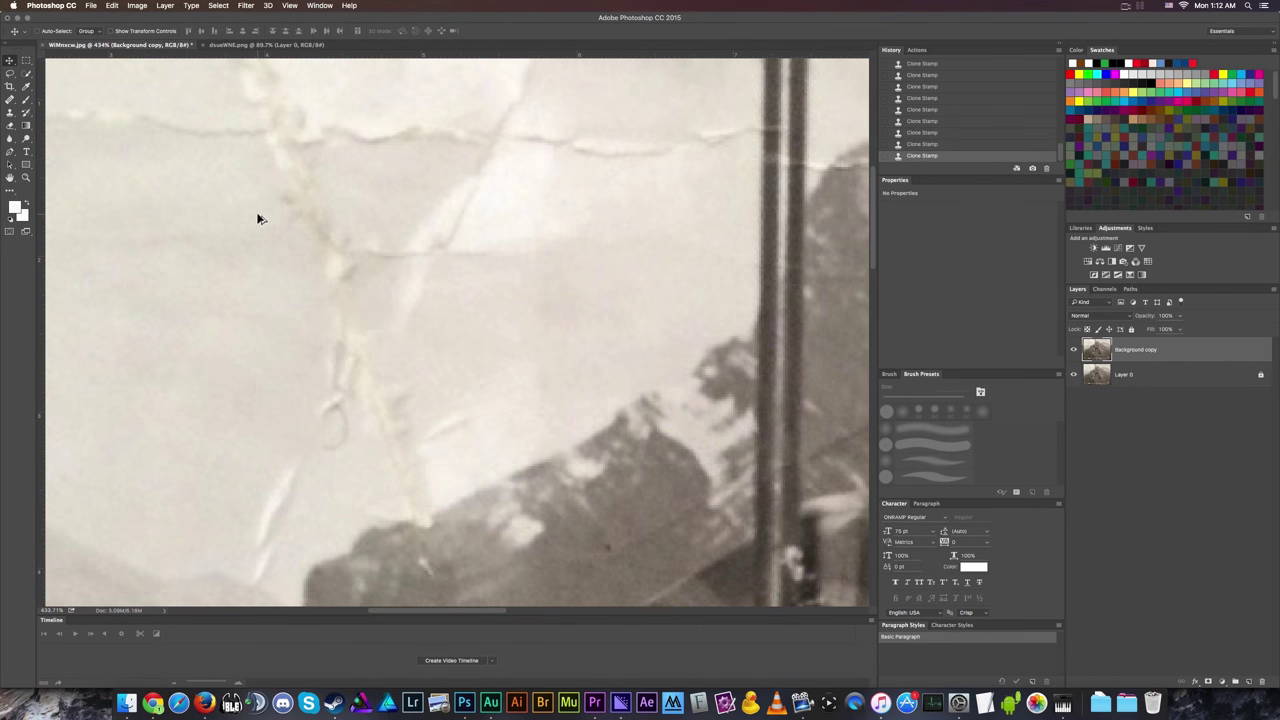
pyautogui.scroll(-4, 257, 218)
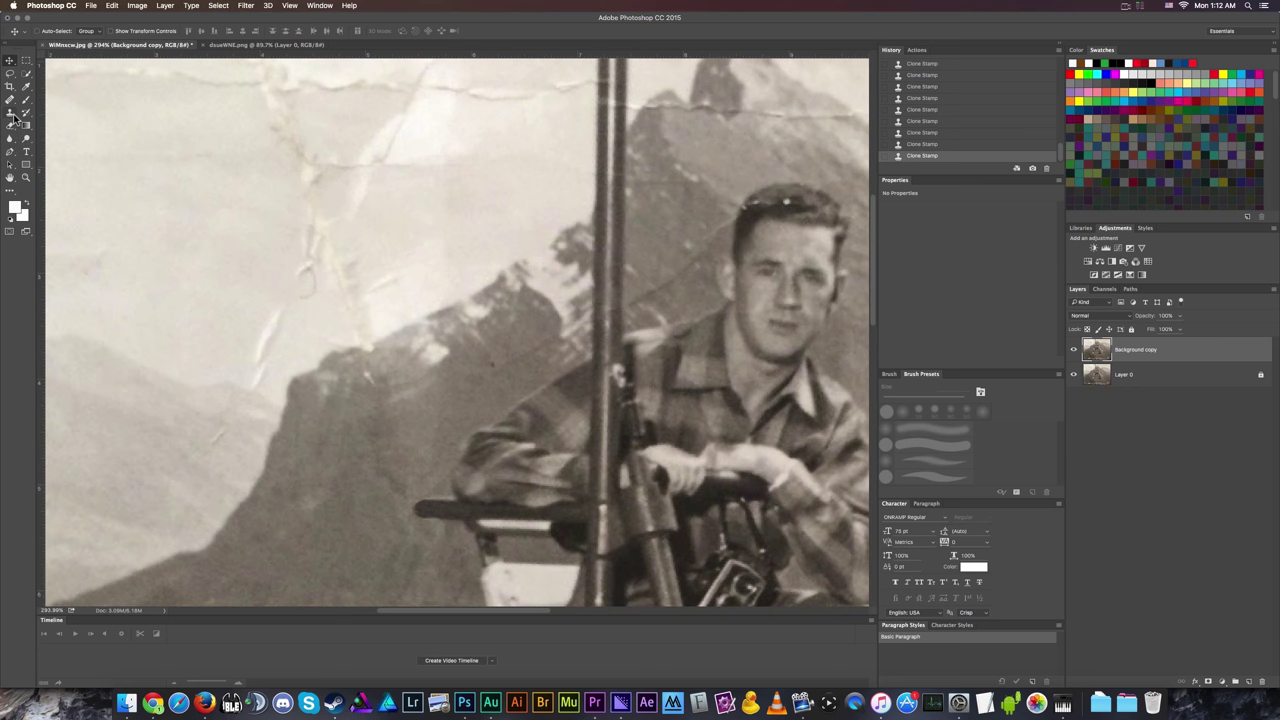
# Remove the white scratches in the sky and on the distant hill left of the main mountain with an enlarged Healing Brush.
pyautogui.moveTo(10, 100); pyautogui.dragTo(50, 115)
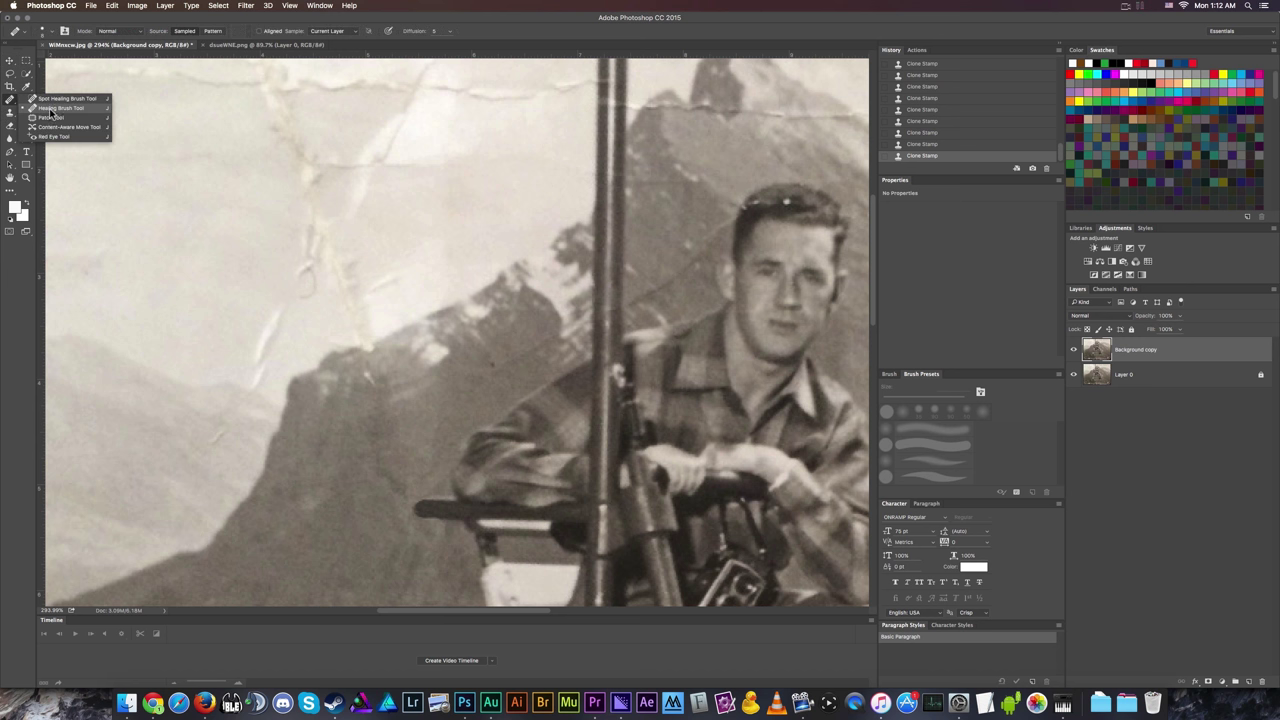
pyautogui.click(56, 115)
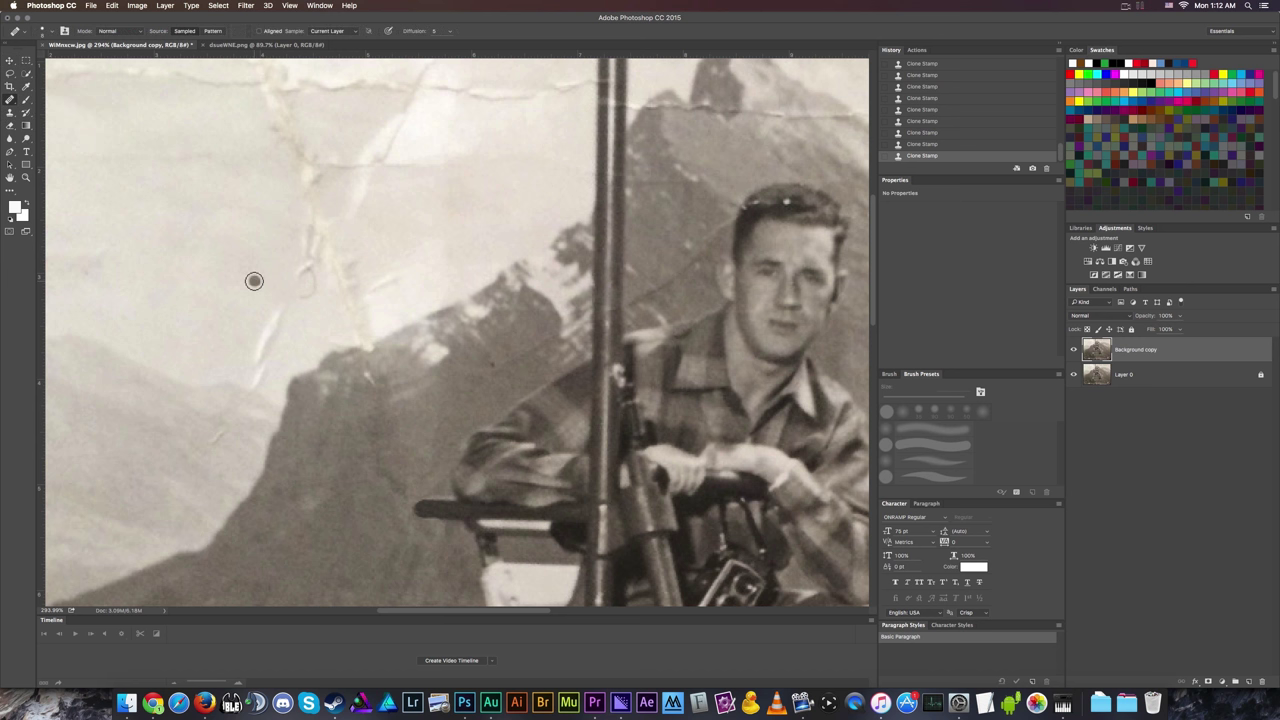
pyautogui.press(']')
pyautogui.press(']')
pyautogui.press(']')
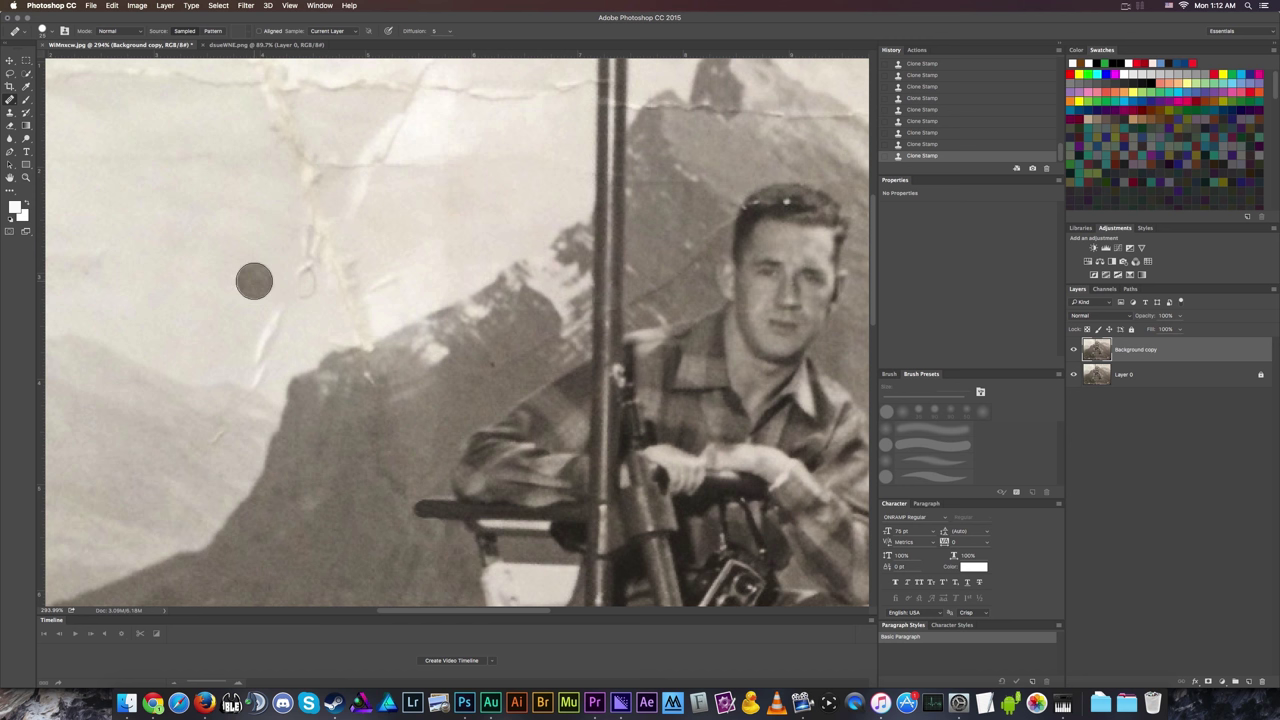
pyautogui.keyDown('alt'); pyautogui.click(246, 311); pyautogui.keyUp('alt')
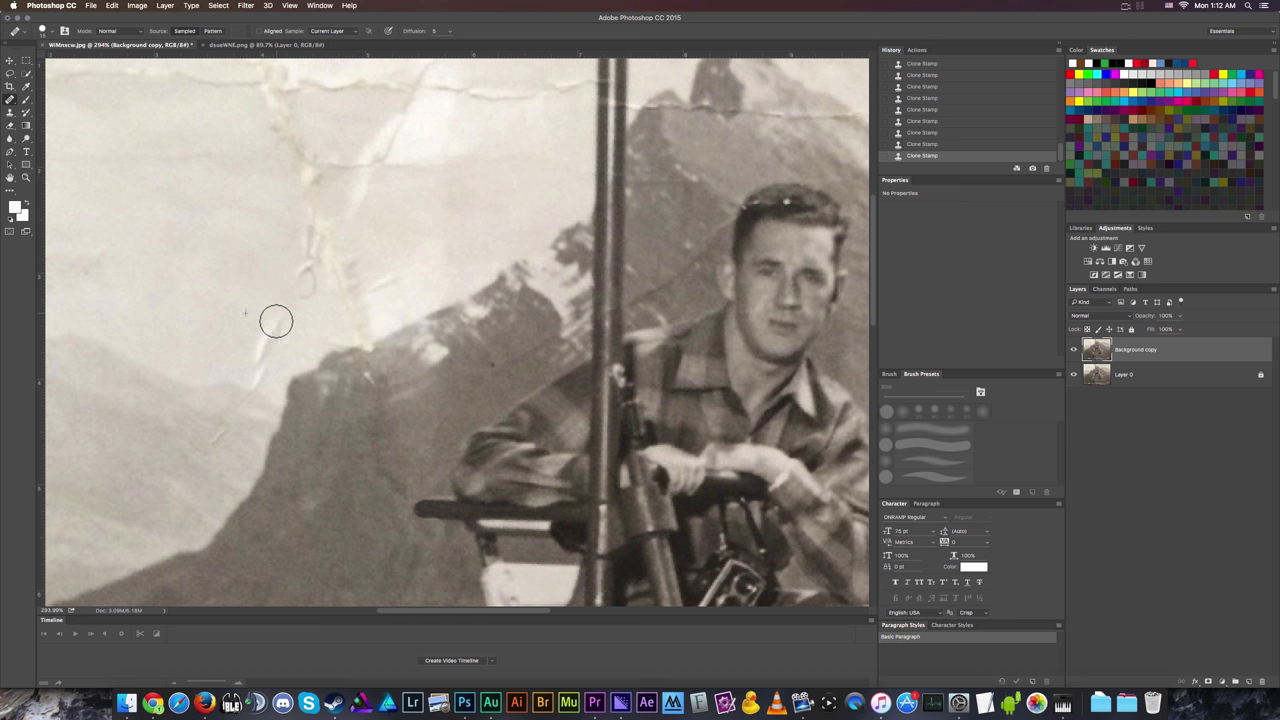
pyautogui.moveTo(274, 320); pyautogui.dragTo(249, 386)
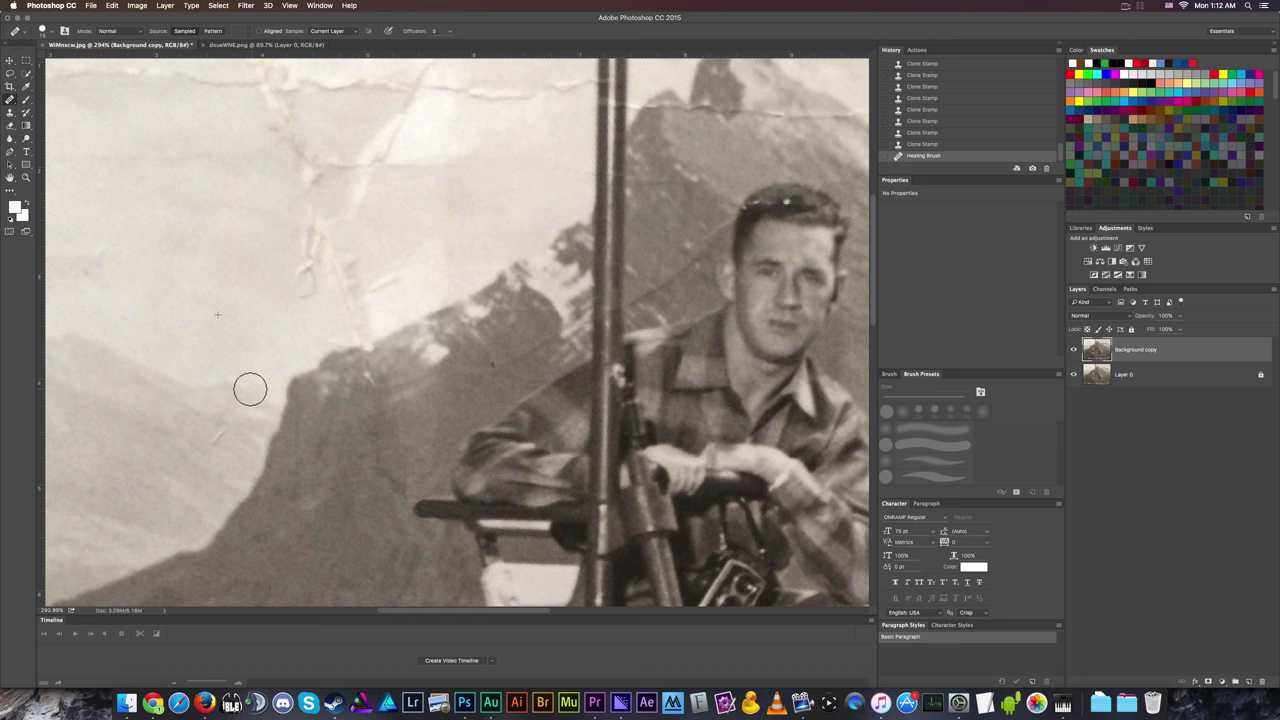
pyautogui.keyDown('alt'); pyautogui.click(197, 410); pyautogui.keyUp('alt')
pyautogui.moveTo(208, 437); pyautogui.dragTo(220, 431)
# Heal the lower part of the crease and the nearby marks in the sky above the left mountain ridge.
pyautogui.scroll(2, 248, 292)
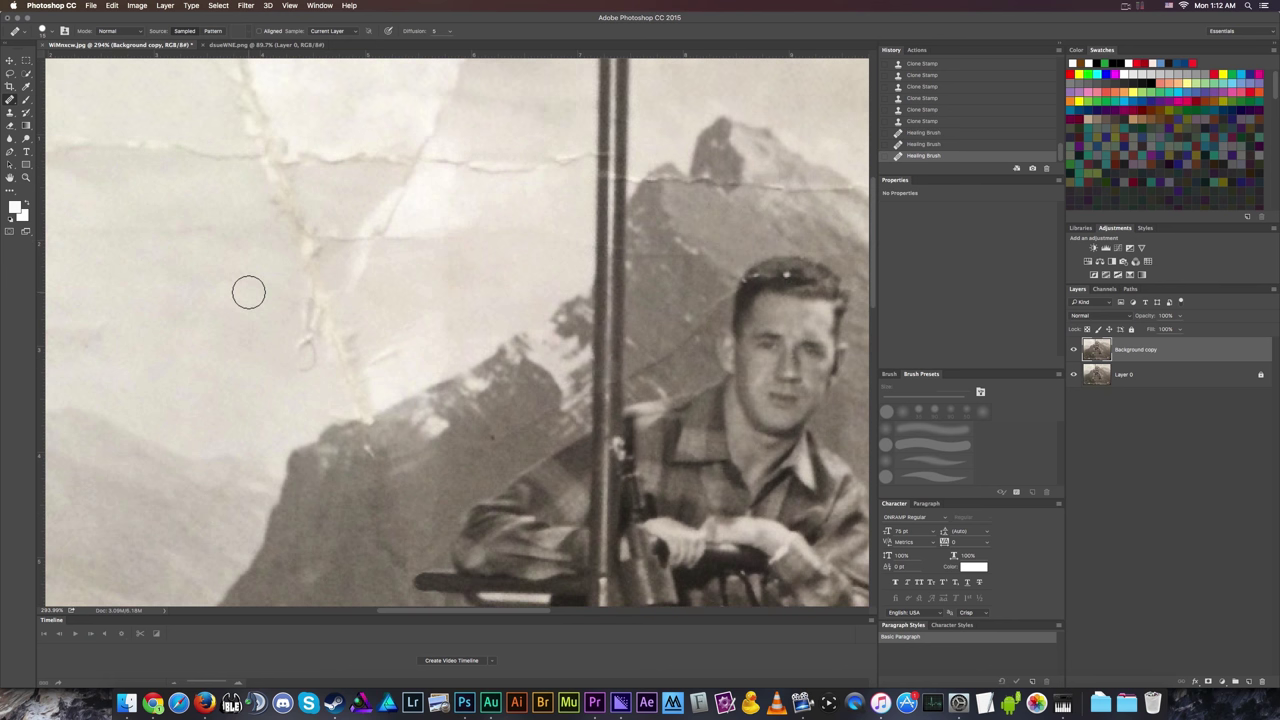
pyautogui.moveTo(297, 350)
pyautogui.mouseDown()
pyautogui.moveTo(310, 304)
pyautogui.moveTo(329, 338)
pyautogui.moveTo(318, 349)
pyautogui.moveTo(352, 343)
pyautogui.moveTo(341, 330)
pyautogui.moveTo(341, 357)
pyautogui.moveTo(363, 343)
pyautogui.moveTo(361, 364)
pyautogui.moveTo(392, 351)
pyautogui.moveTo(353, 379)
pyautogui.moveTo(368, 386)
pyautogui.moveTo(357, 405)
pyautogui.moveTo(372, 403)
pyautogui.moveTo(340, 403)
pyautogui.mouseUp()
pyautogui.keyDown('alt'); pyautogui.click(277, 380); pyautogui.keyUp('alt')
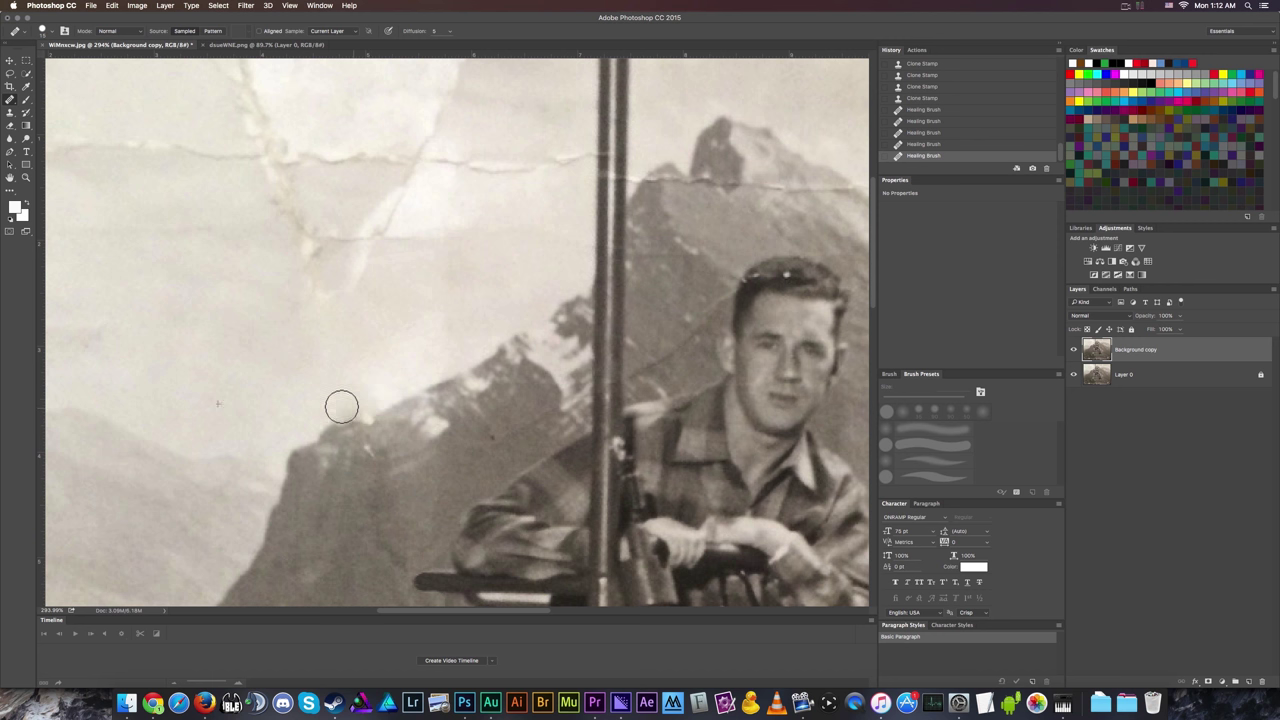
pyautogui.keyDown('alt'); pyautogui.click(289, 351); pyautogui.keyUp('alt')
pyautogui.moveTo(346, 369)
pyautogui.mouseDown()
pyautogui.moveTo(366, 397)
pyautogui.moveTo(354, 400)
pyautogui.moveTo(436, 371)
pyautogui.mouseUp()
# Heal the crease remnant along the left mountain ridge's edge with a smaller Healing Brush.
pyautogui.scroll(2, 340, 398)
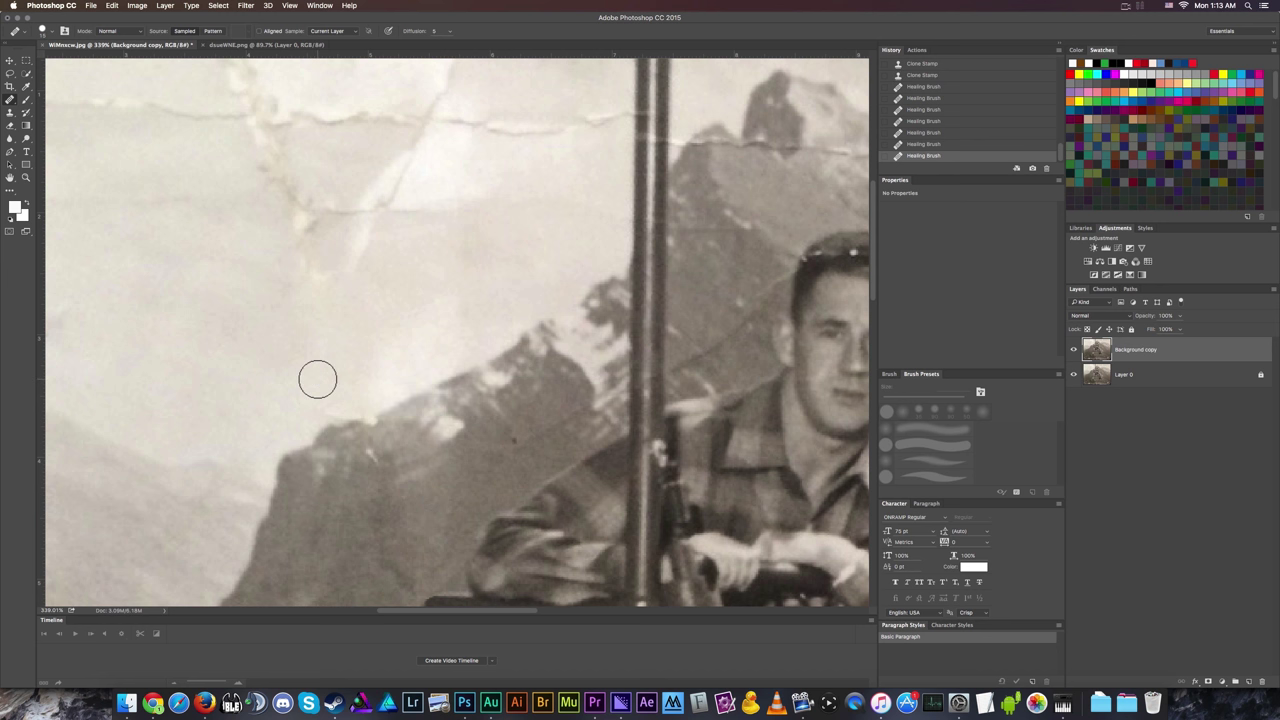
pyautogui.press('[')
pyautogui.press('[')
pyautogui.moveTo(347, 412); pyautogui.dragTo(360, 409)
# Review the whole photo for remaining creases and scratches.
pyautogui.scroll(-3, 348, 328)
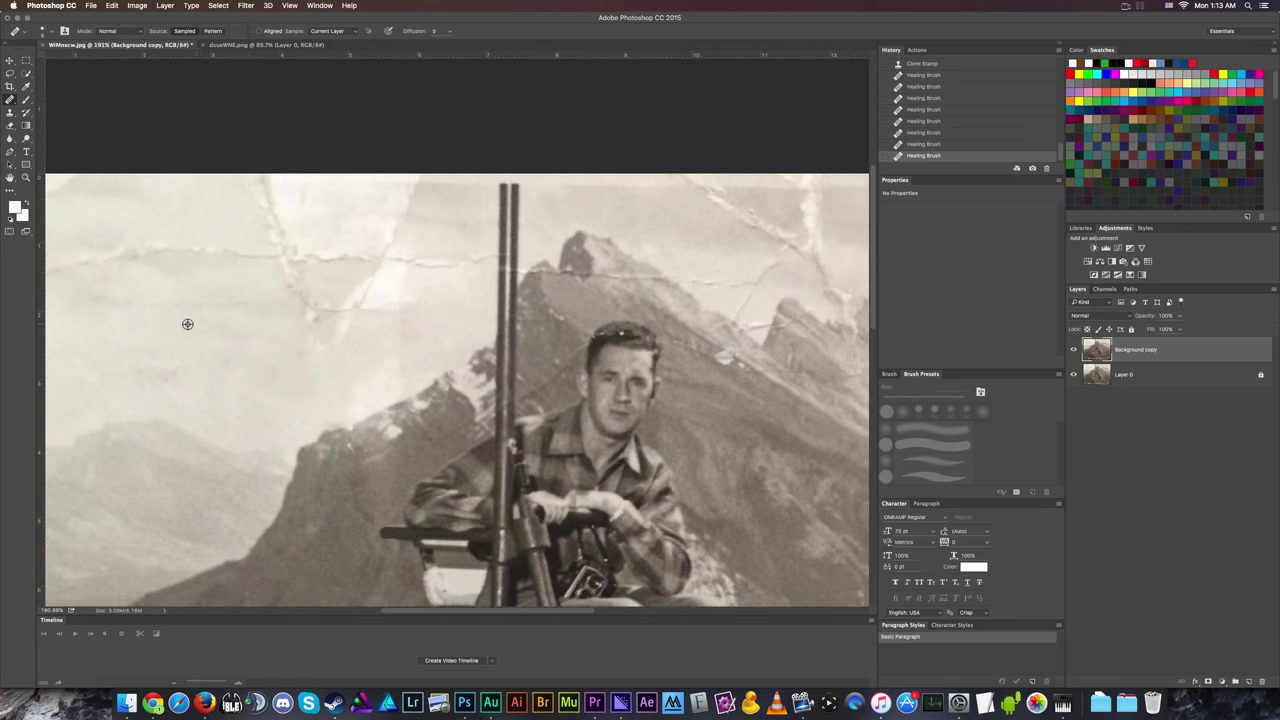
pyautogui.scroll(-2, 151, 323)
pyautogui.scroll(2, 149, 323)
pyautogui.scroll(-2, 131, 308)
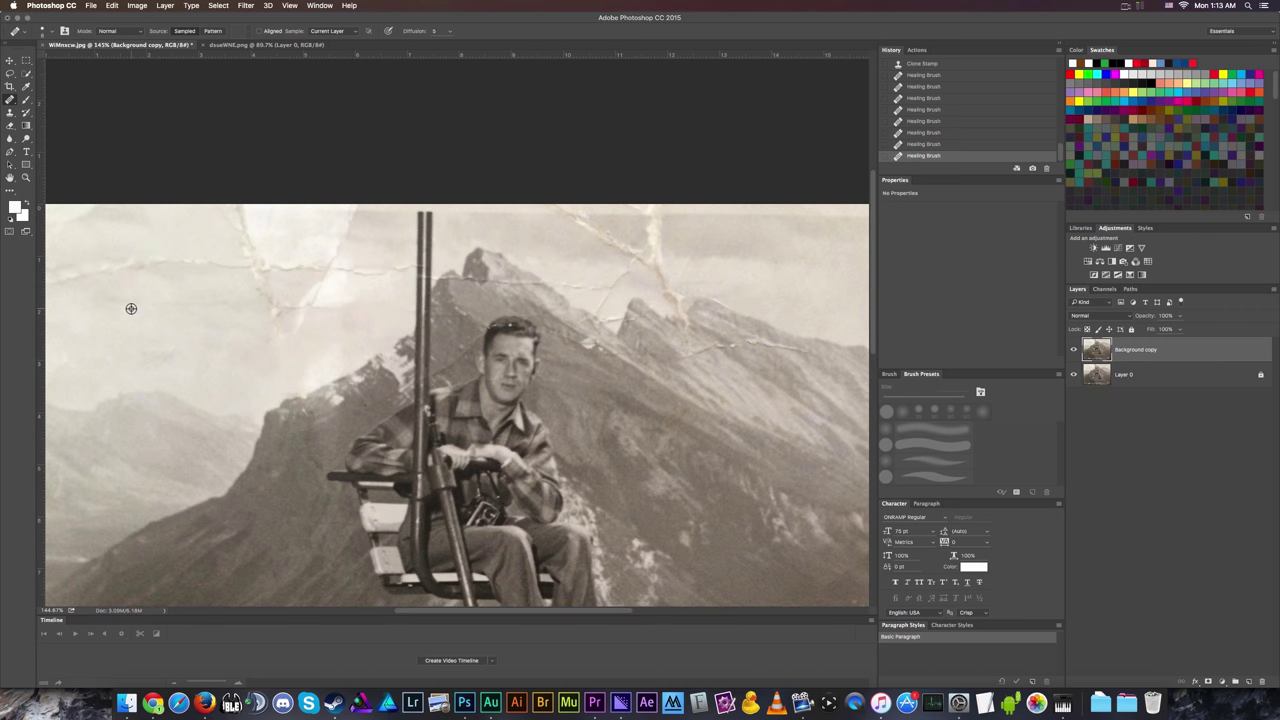
pyautogui.scroll(3, 810, 266)
pyautogui.scroll(-3, 795, 264)
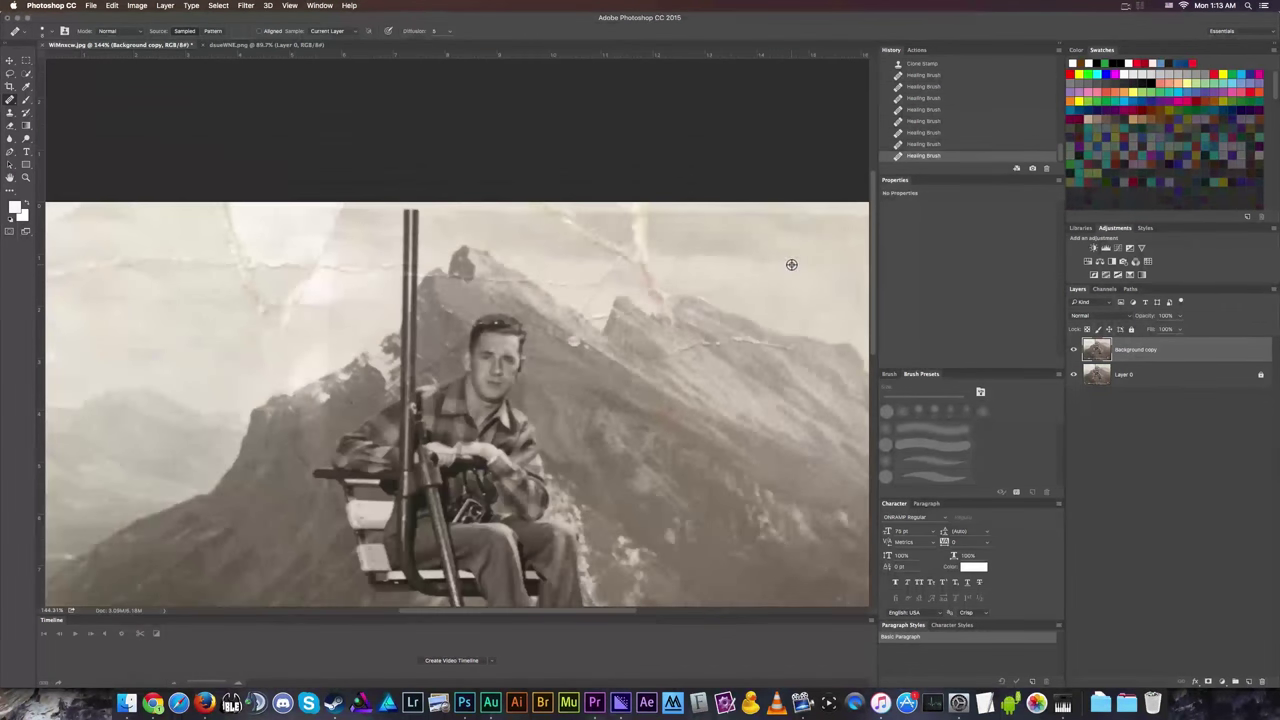
pyautogui.scroll(3, 790, 263)
pyautogui.scroll(-5, 588, 488)
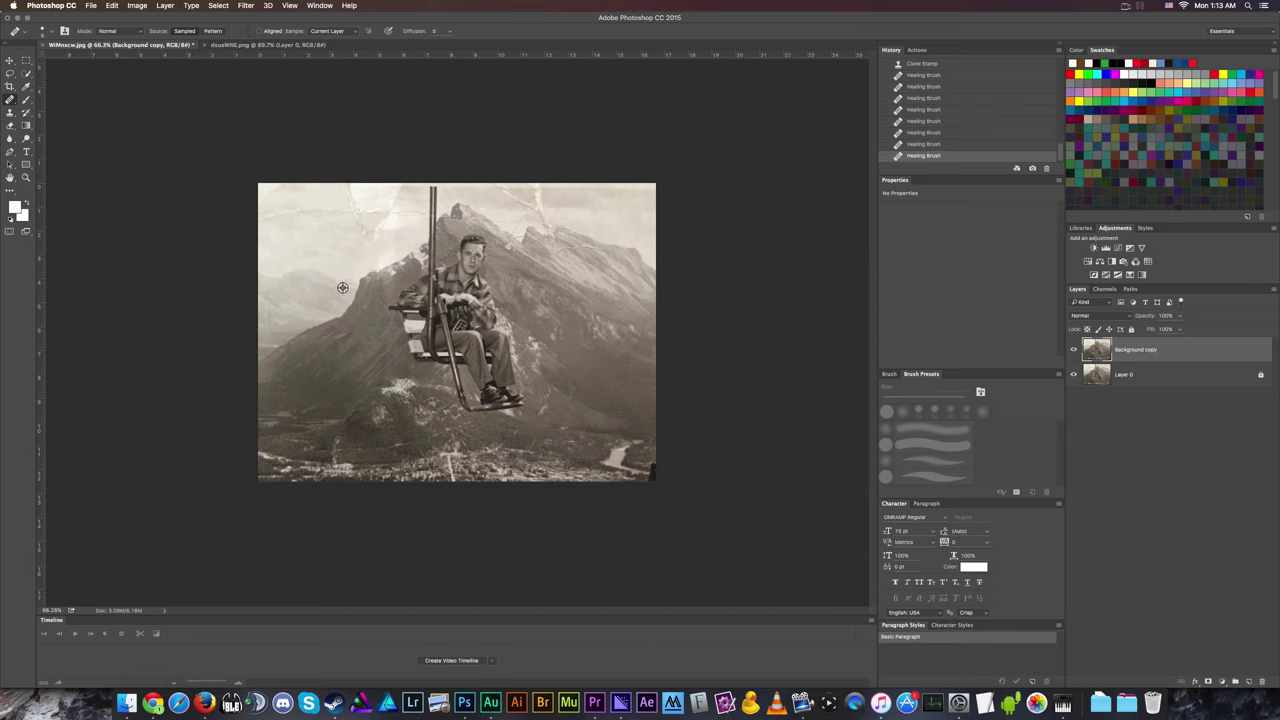
# Heal the horizontal crease across the right mountain's upper slope with the Healing Brush, sampling clean rock beside it.
pyautogui.scroll(2, 323, 214)
pyautogui.scroll(-3, 323, 214)
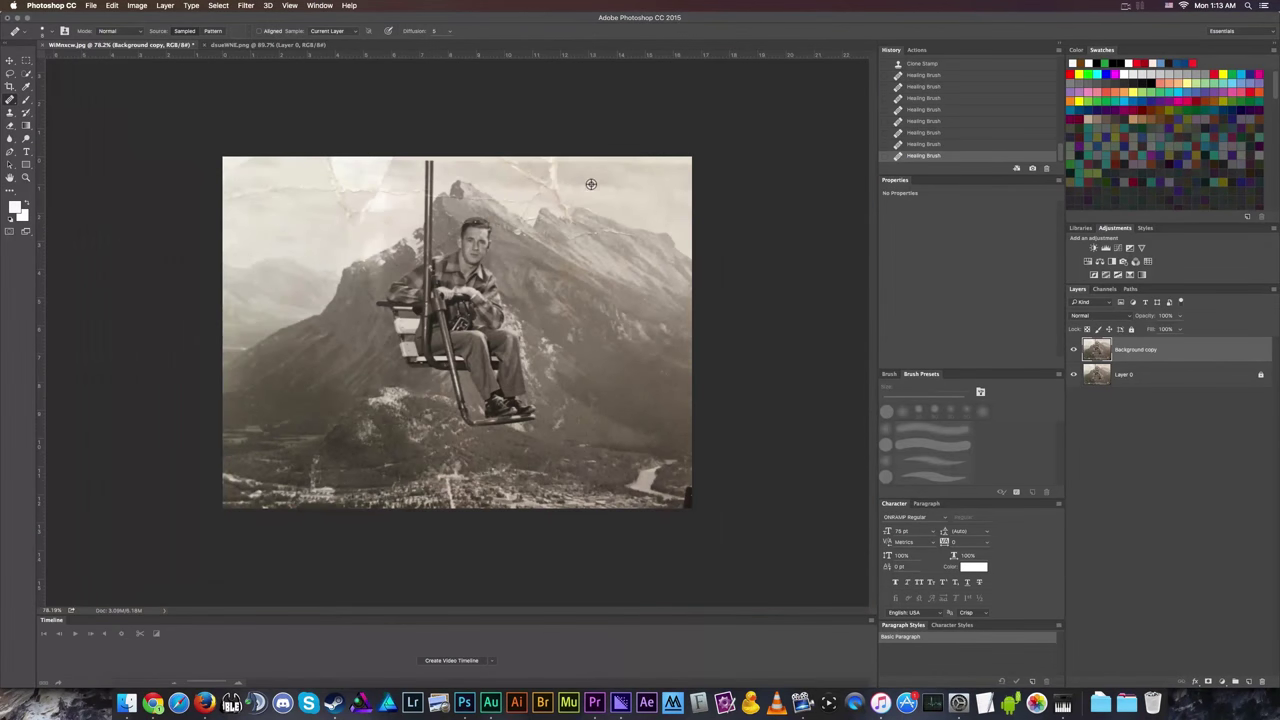
pyautogui.scroll(4, 600, 200)
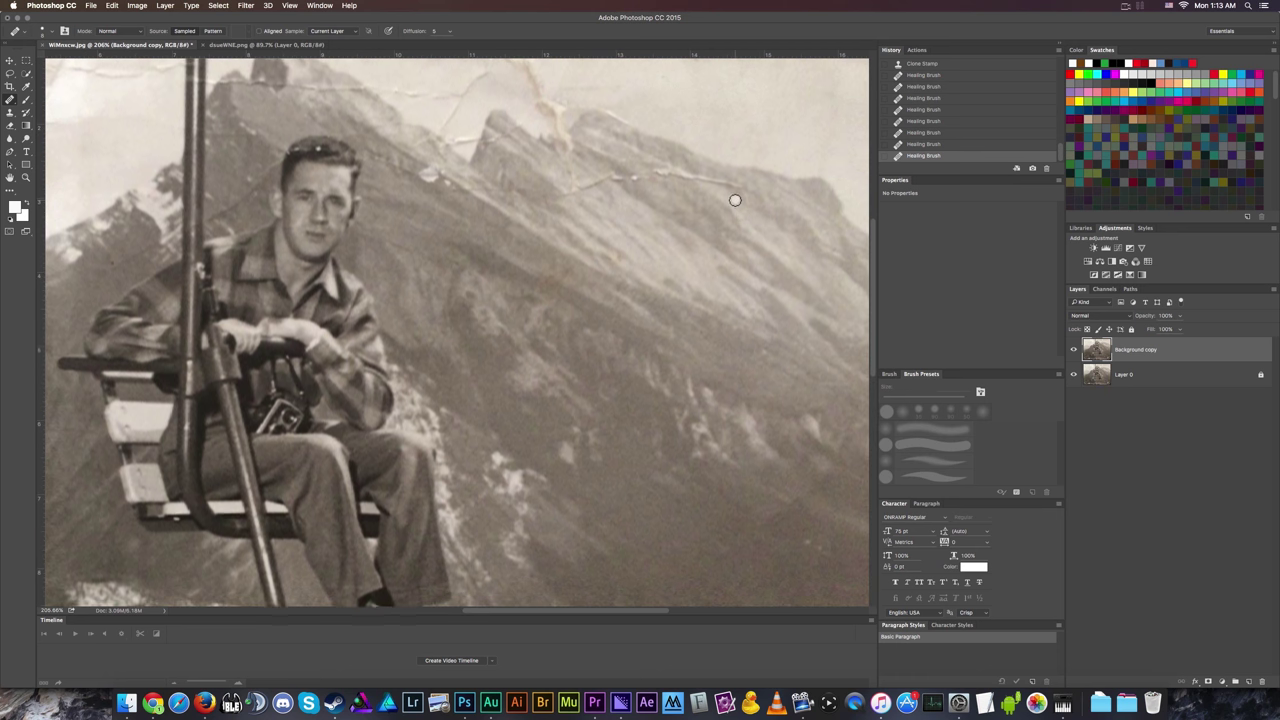
pyautogui.scroll(-1, 735, 200)
pyautogui.scroll(2, 735, 200)
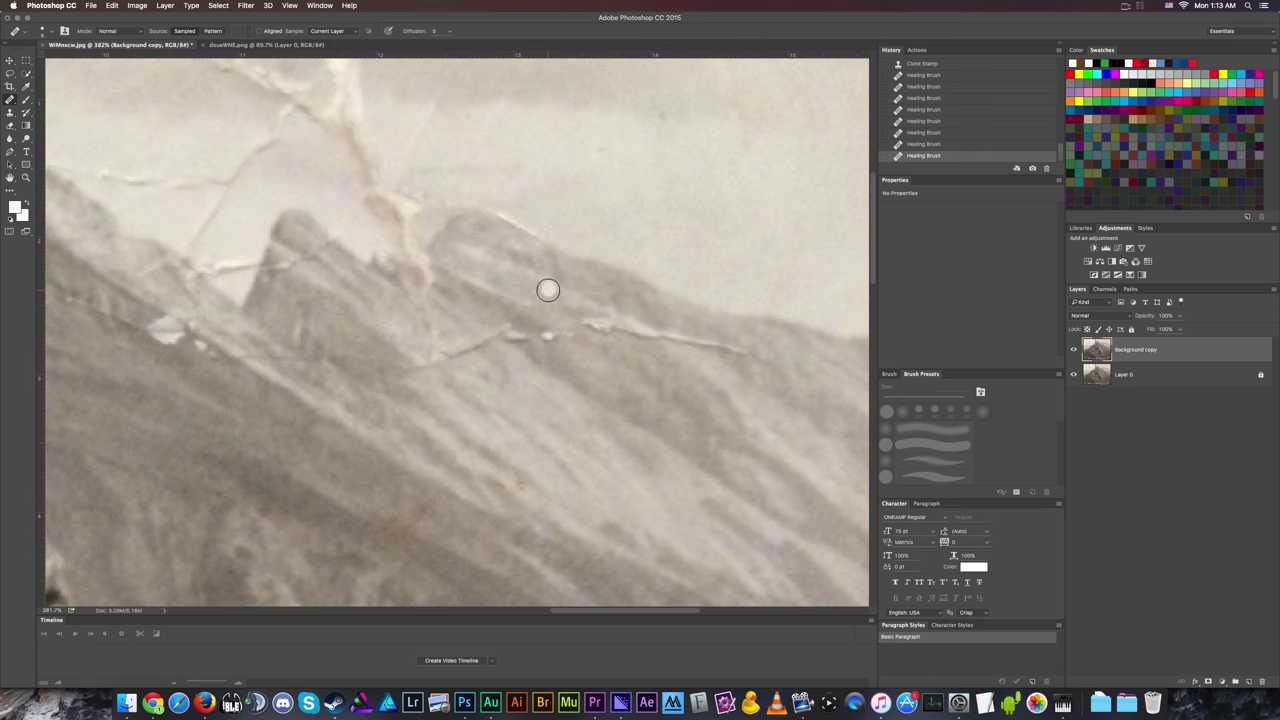
pyautogui.keyDown('alt'); pyautogui.click(480, 390); pyautogui.keyUp('alt')
pyautogui.click(459, 352)
pyautogui.moveTo(463, 333)
pyautogui.mouseDown()
pyautogui.moveTo(474, 346)
pyautogui.moveTo(603, 326)
pyautogui.moveTo(754, 351)
pyautogui.mouseUp()
pyautogui.keyDown('alt'); pyautogui.click(598, 369); pyautogui.keyUp('alt')
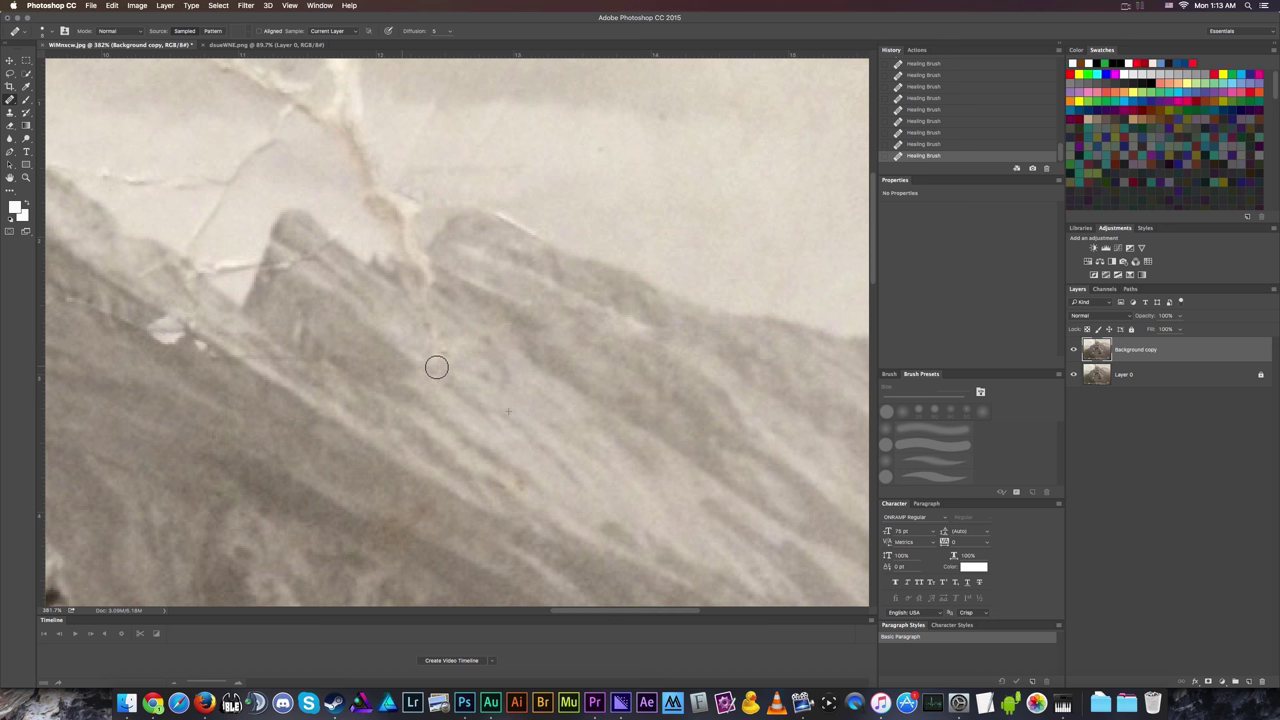
# Heal the crease end running down into the right ridge and the faint marks on the slope below the small peak.
pyautogui.moveTo(431, 333)
pyautogui.mouseDown()
pyautogui.moveTo(411, 298)
pyautogui.moveTo(421, 267)
pyautogui.mouseUp()
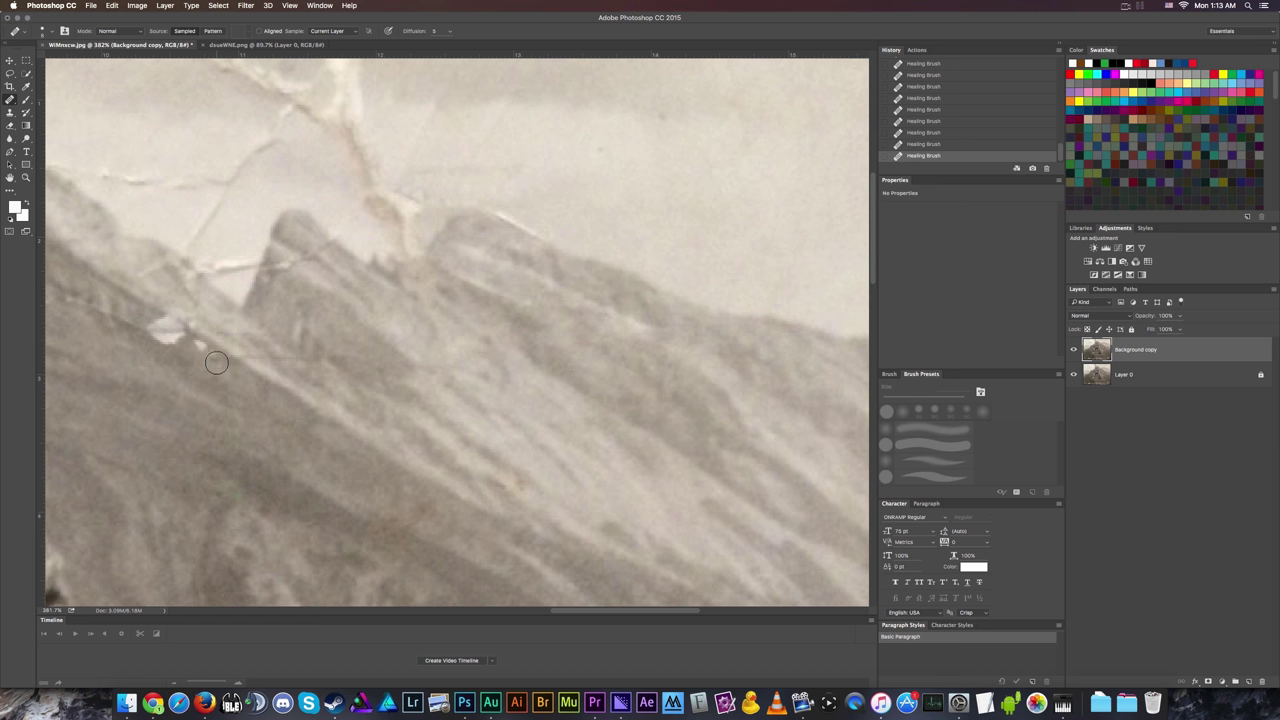
pyautogui.moveTo(217, 362); pyautogui.dragTo(420, 362)
pyautogui.scroll(1, 280, 362)
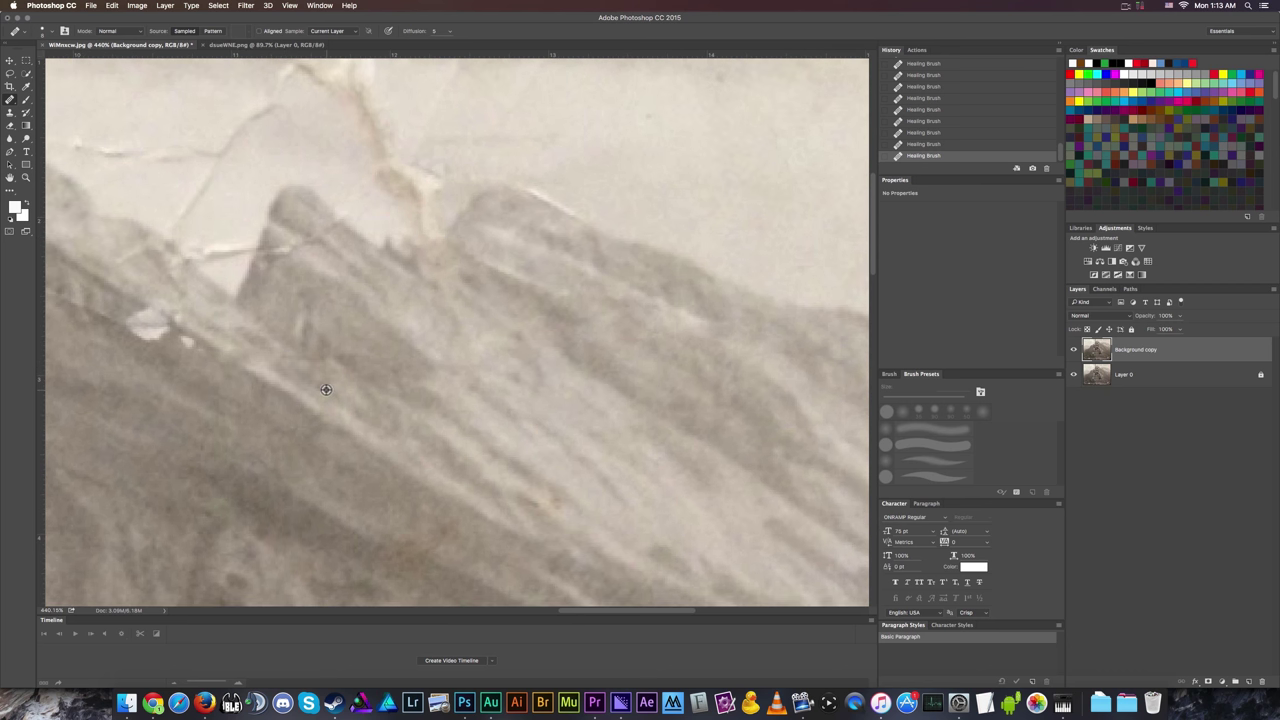
pyautogui.keyDown('alt'); pyautogui.click(326, 389); pyautogui.keyUp('alt')
pyautogui.moveTo(286, 363)
pyautogui.mouseDown()
pyautogui.moveTo(449, 357)
pyautogui.moveTo(480, 371)
pyautogui.mouseUp()
pyautogui.scroll(-1, 293, 347)
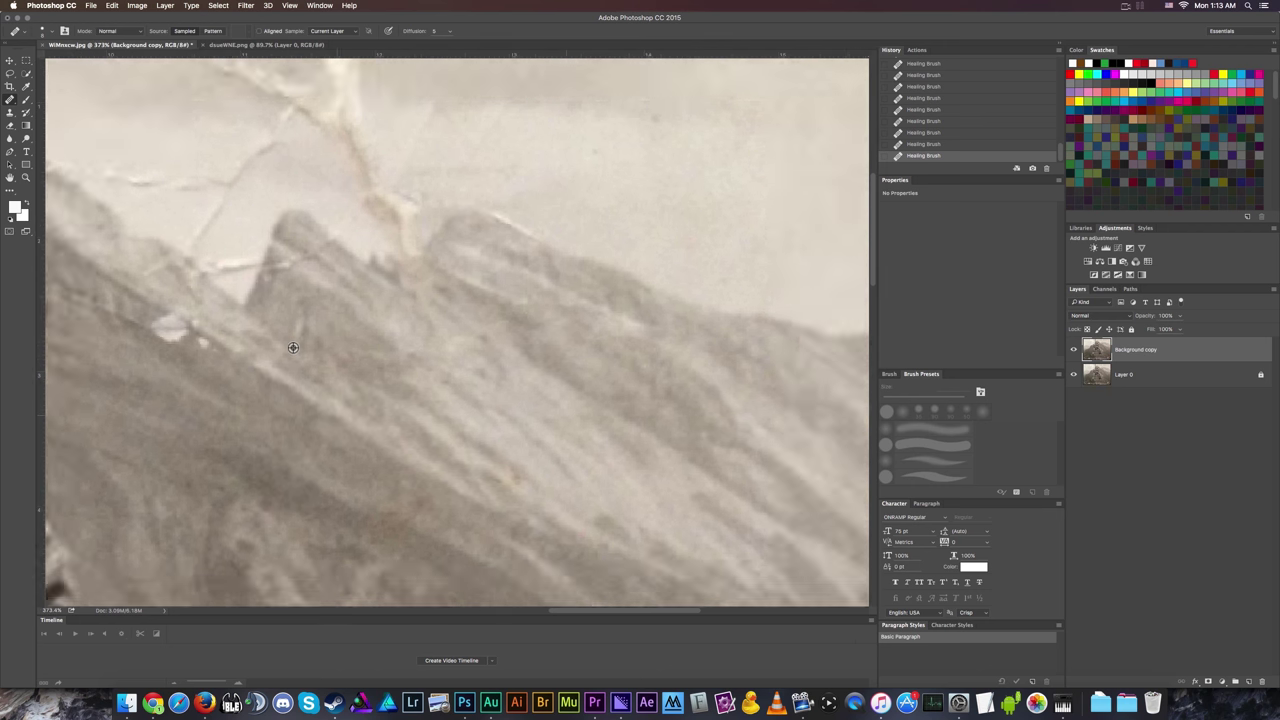
# Heal the white chipped spots on the mountain slope between the man's head and the small peak.
pyautogui.scroll(-5, 293, 347)
pyautogui.scroll(1, 203, 253)
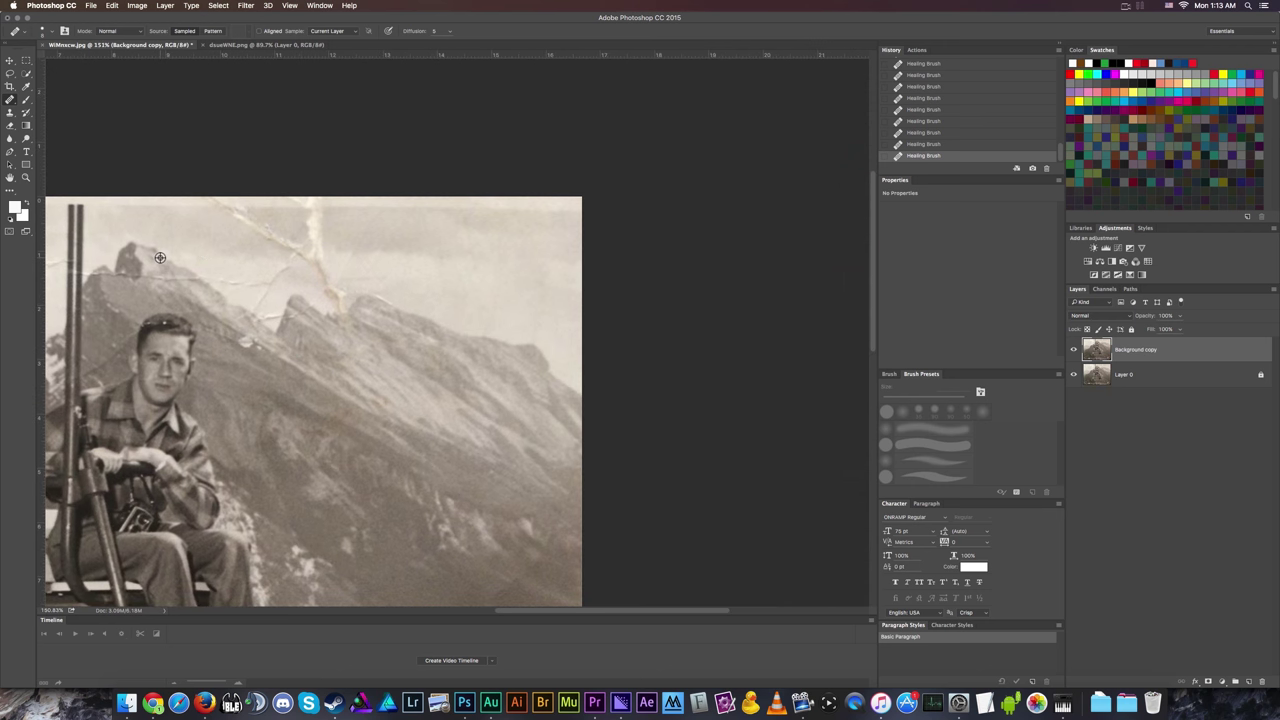
pyautogui.scroll(4, 176, 288)
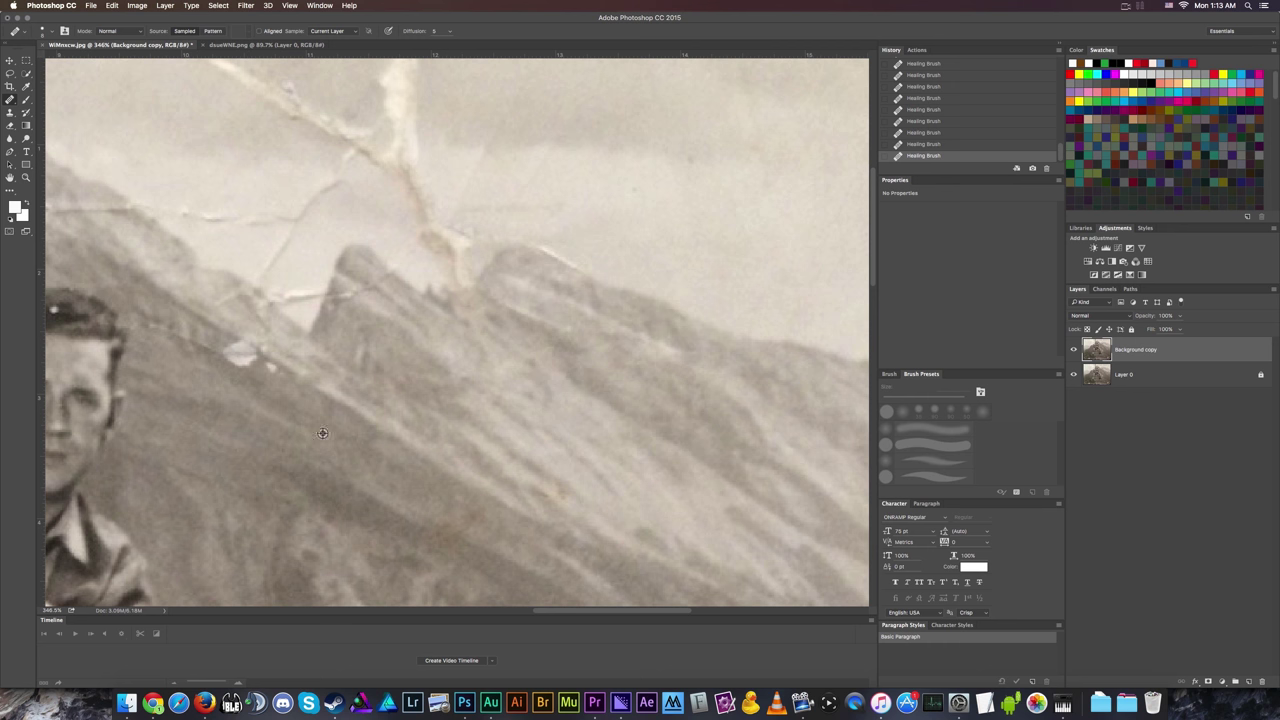
pyautogui.scroll(-2, 350, 446)
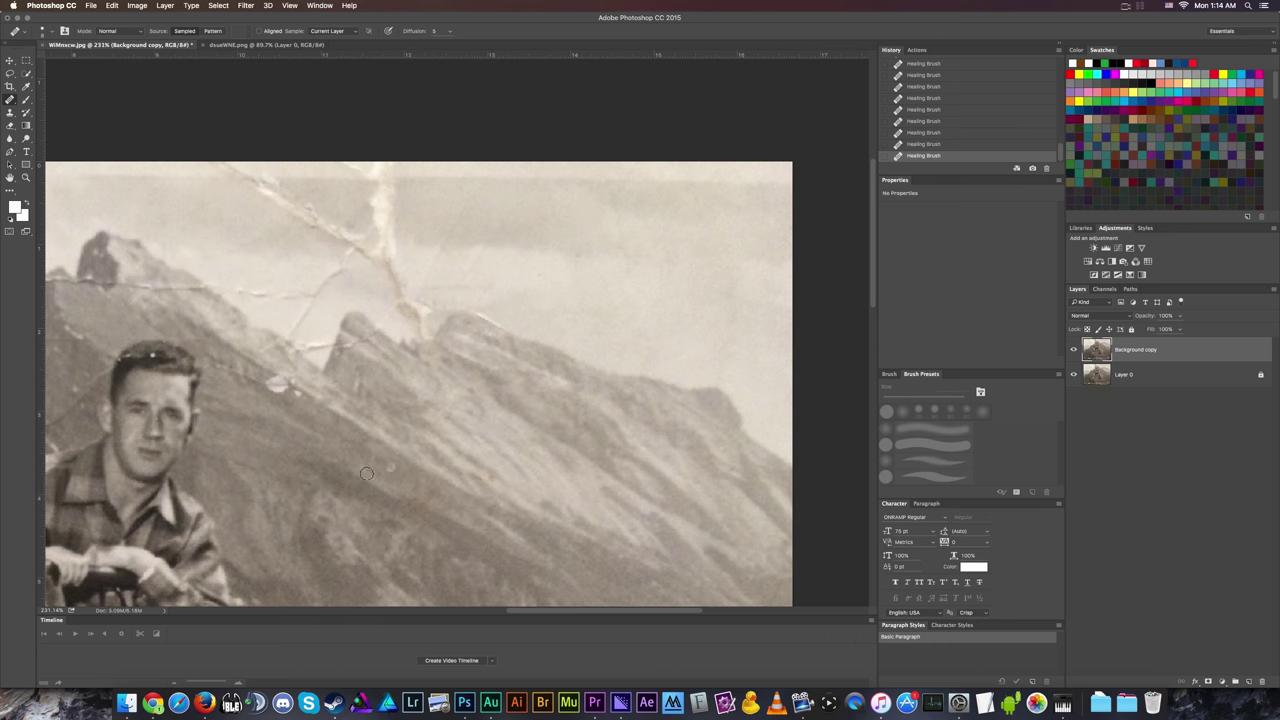
pyautogui.scroll(3, 366, 473)
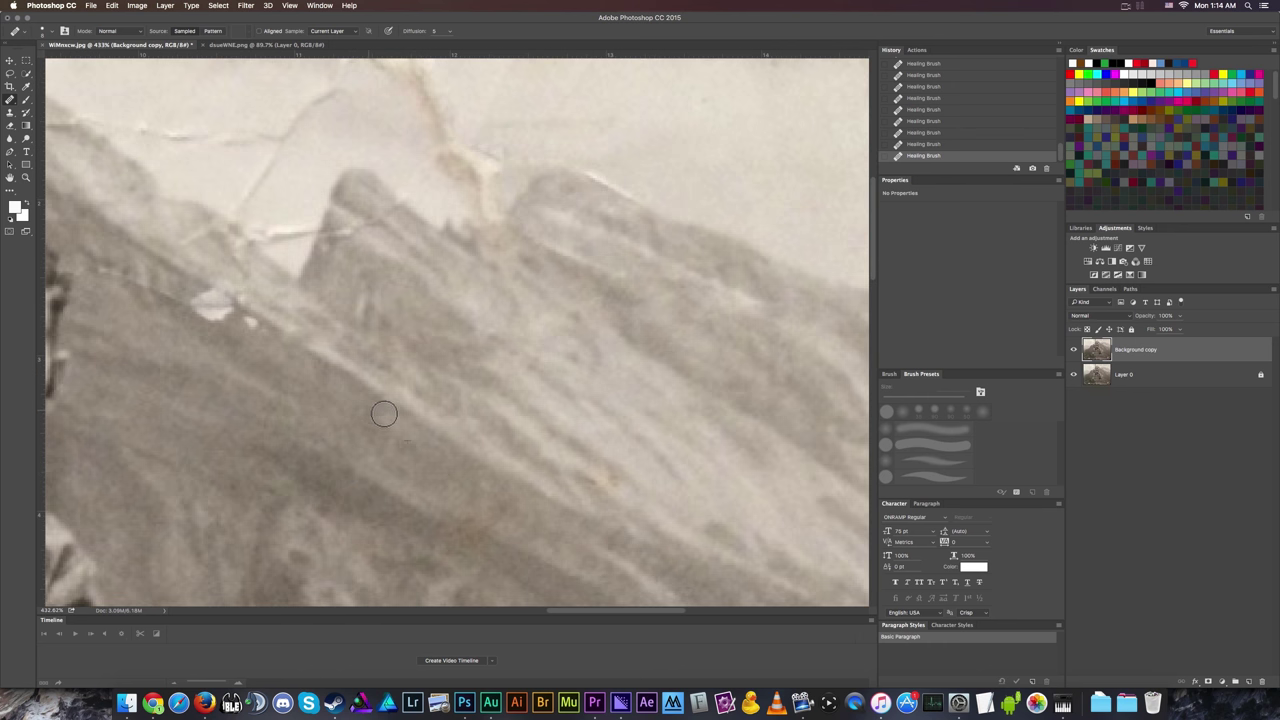
pyautogui.scroll(-9, 363, 464)
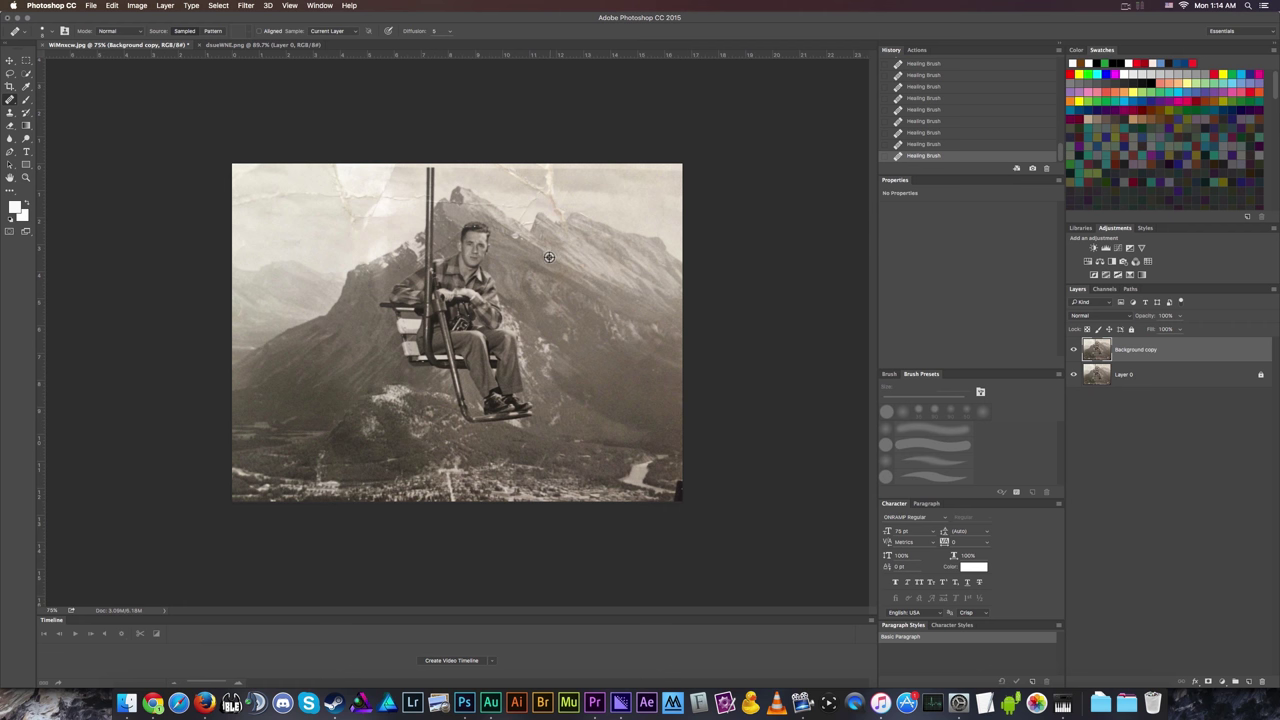
pyautogui.scroll(2, 651, 254)
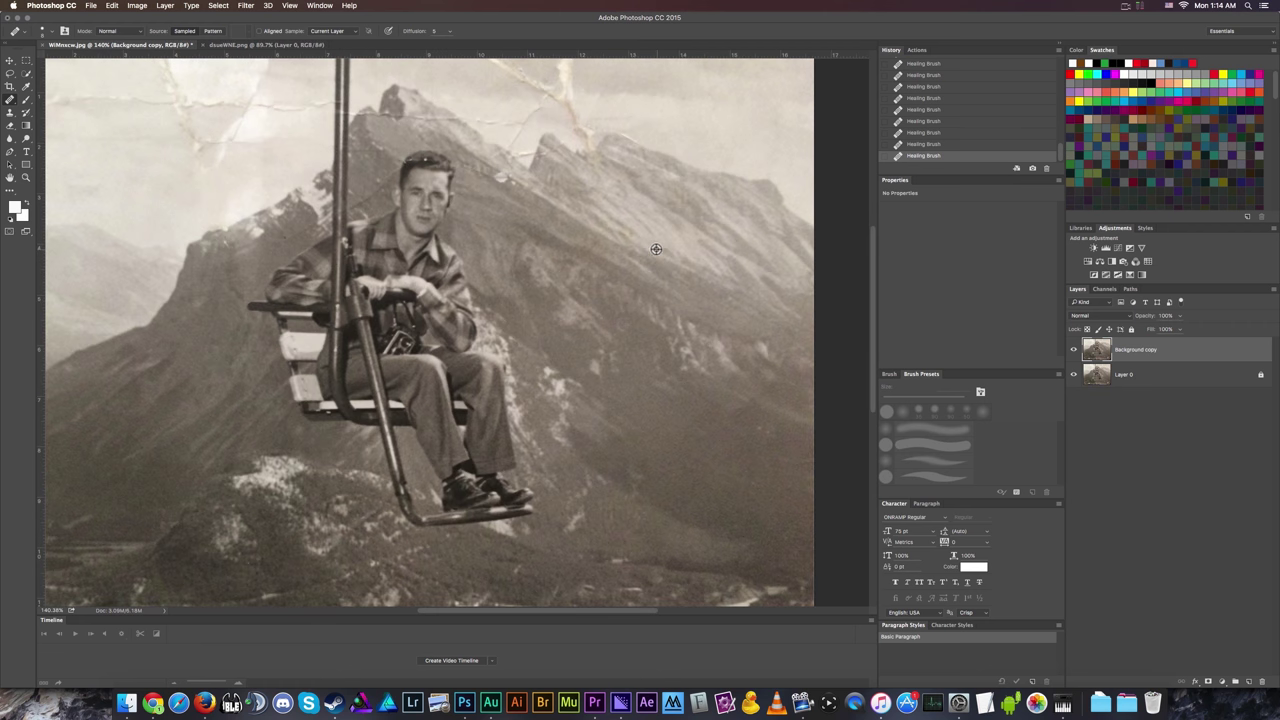
pyautogui.scroll(4, 541, 180)
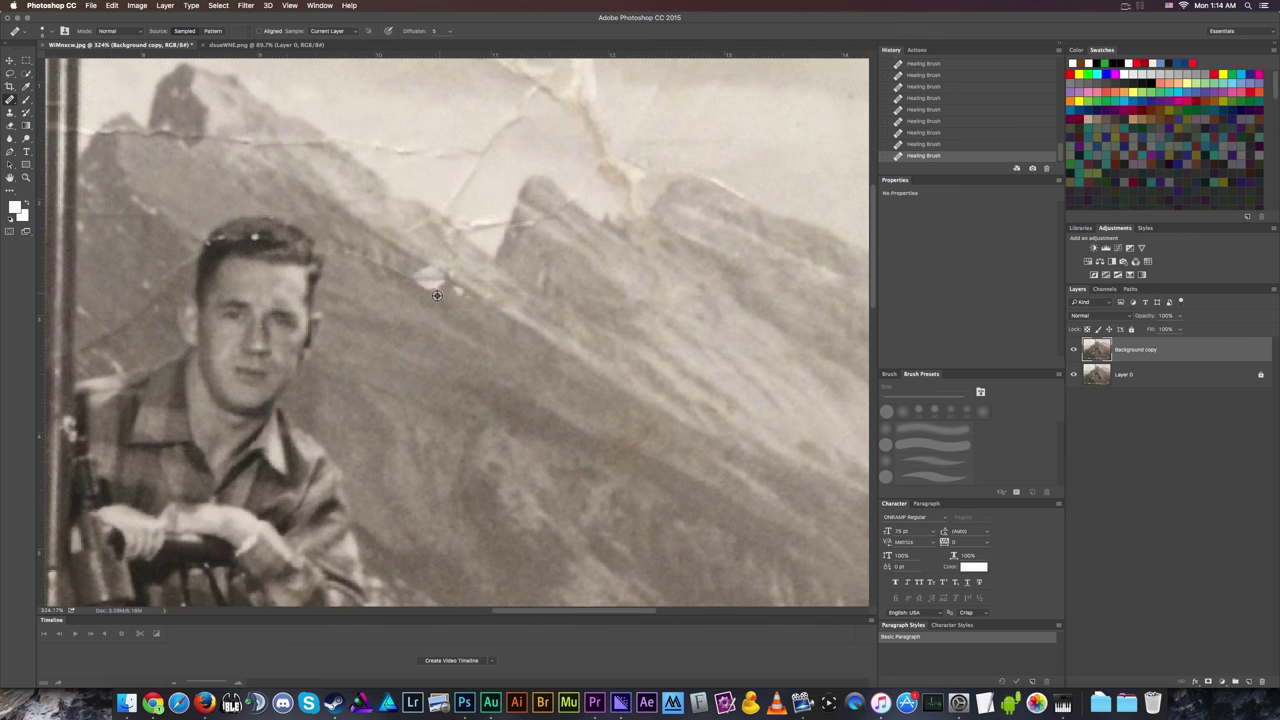
pyautogui.moveTo(424, 279); pyautogui.dragTo(483, 307)
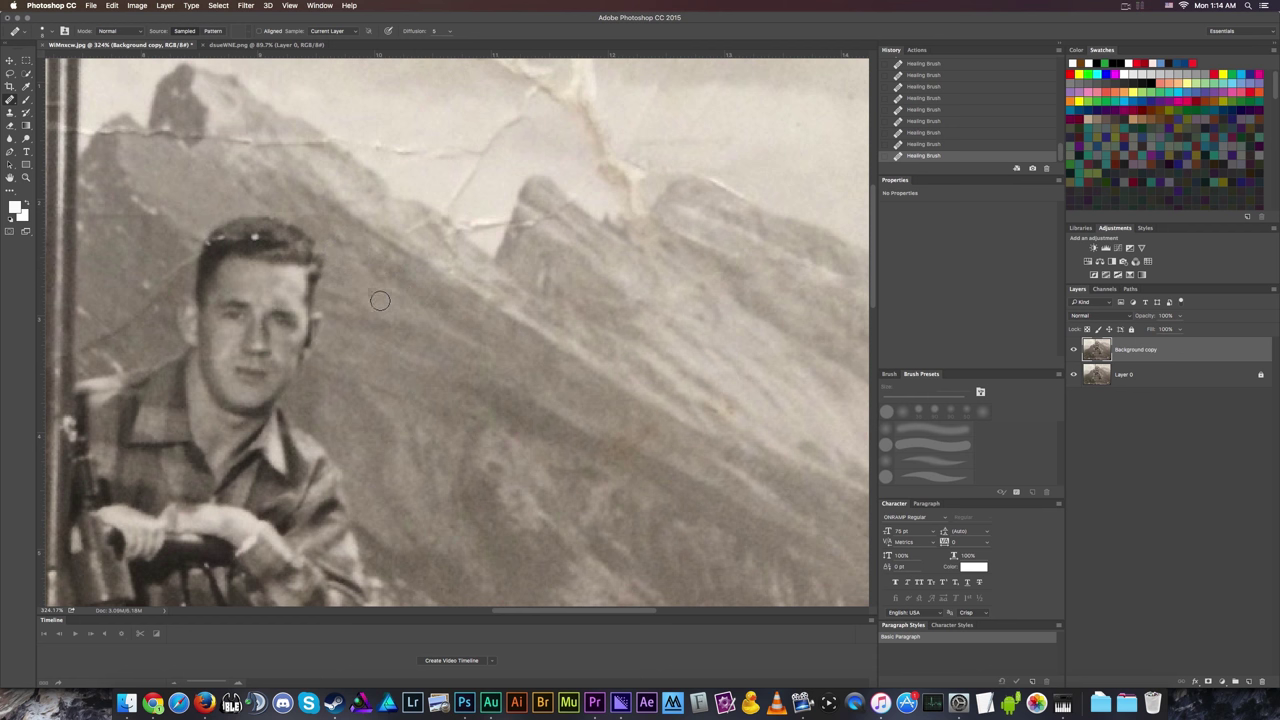
# Patch the large bright creased area in the sky left of the chairlift pole with clean sky above the distant hill, then deselect.
pyautogui.scroll(-2, 385, 301)
pyautogui.scroll(-2, 125, 247)
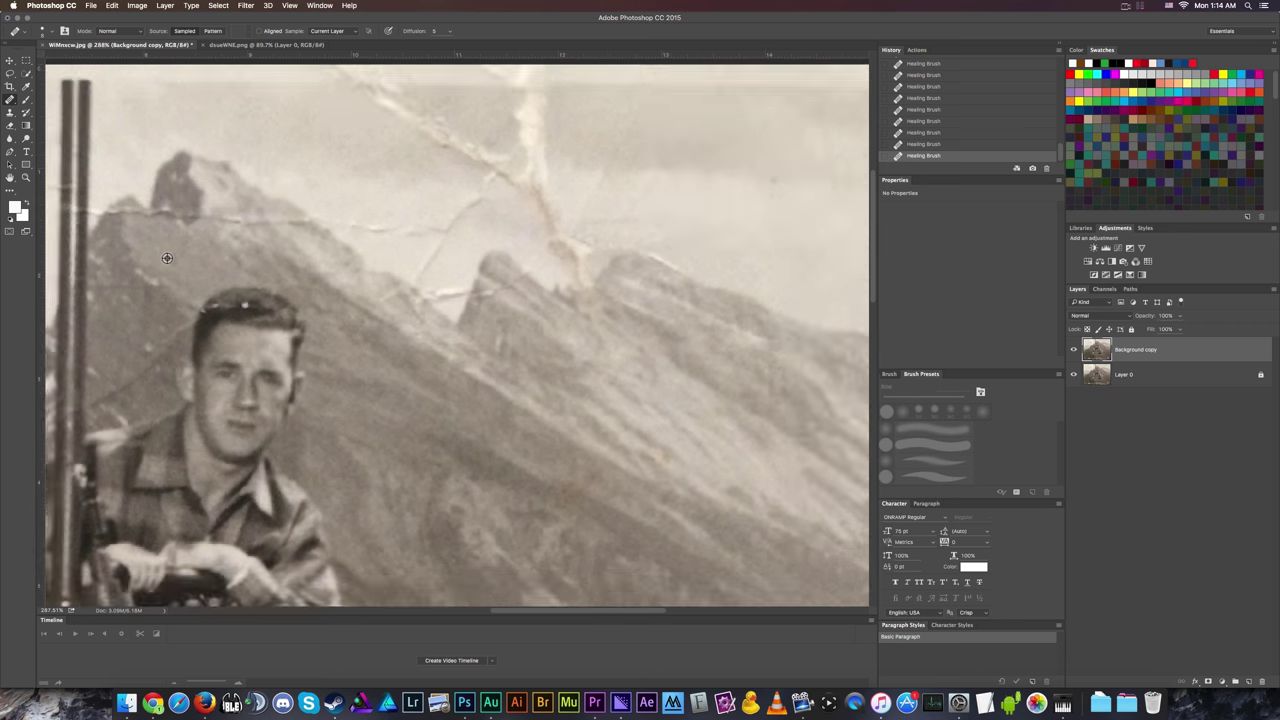
pyautogui.scroll(3, 125, 247)
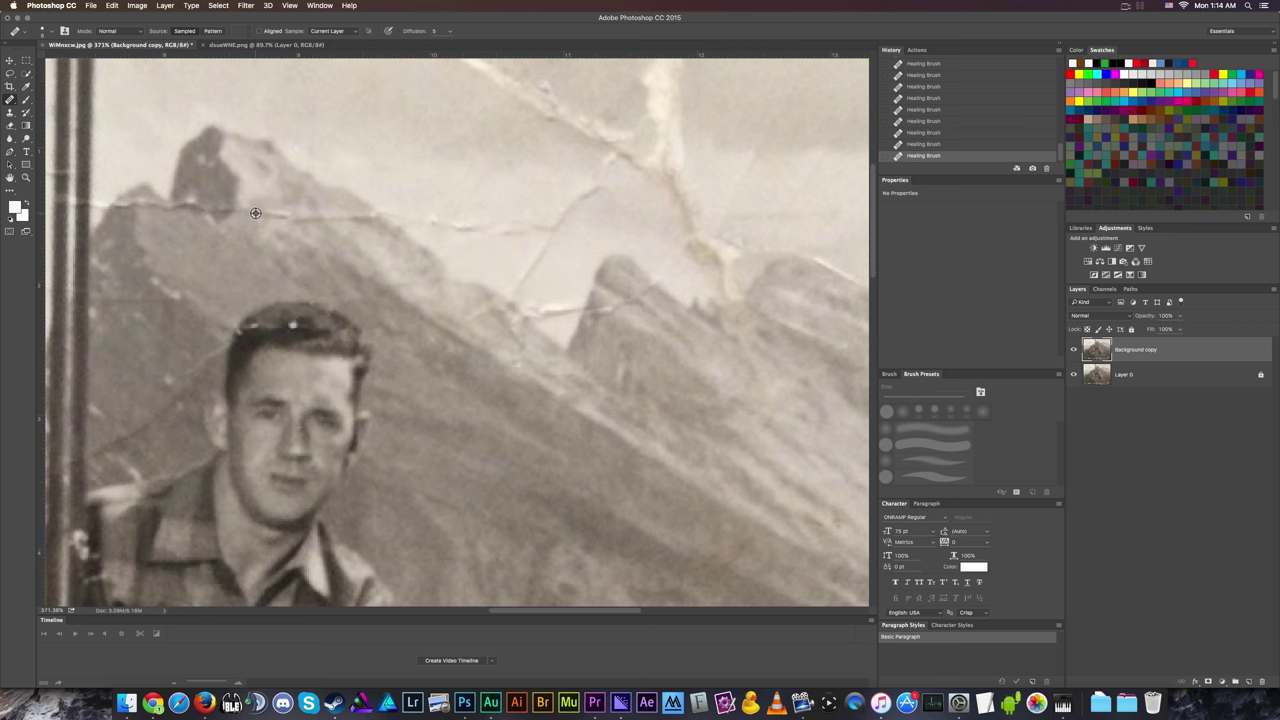
pyautogui.scroll(-5, 704, 191)
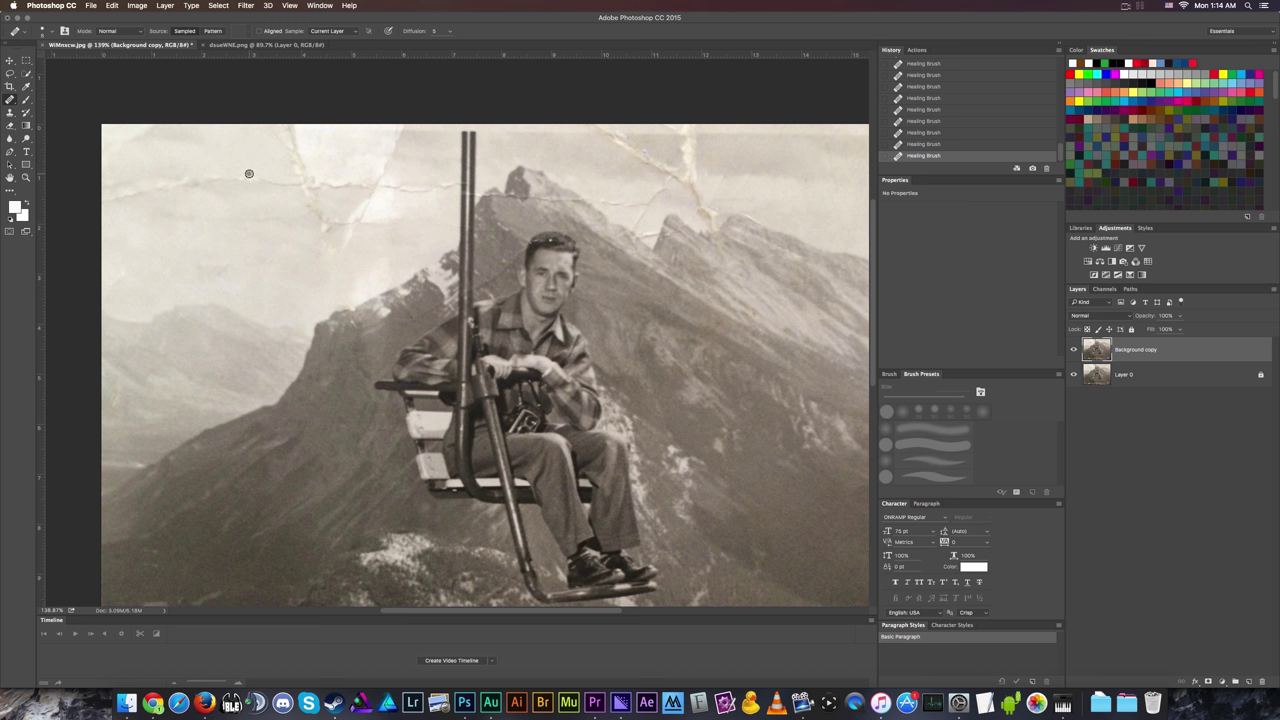
pyautogui.click(11, 104)
pyautogui.click(62, 117)
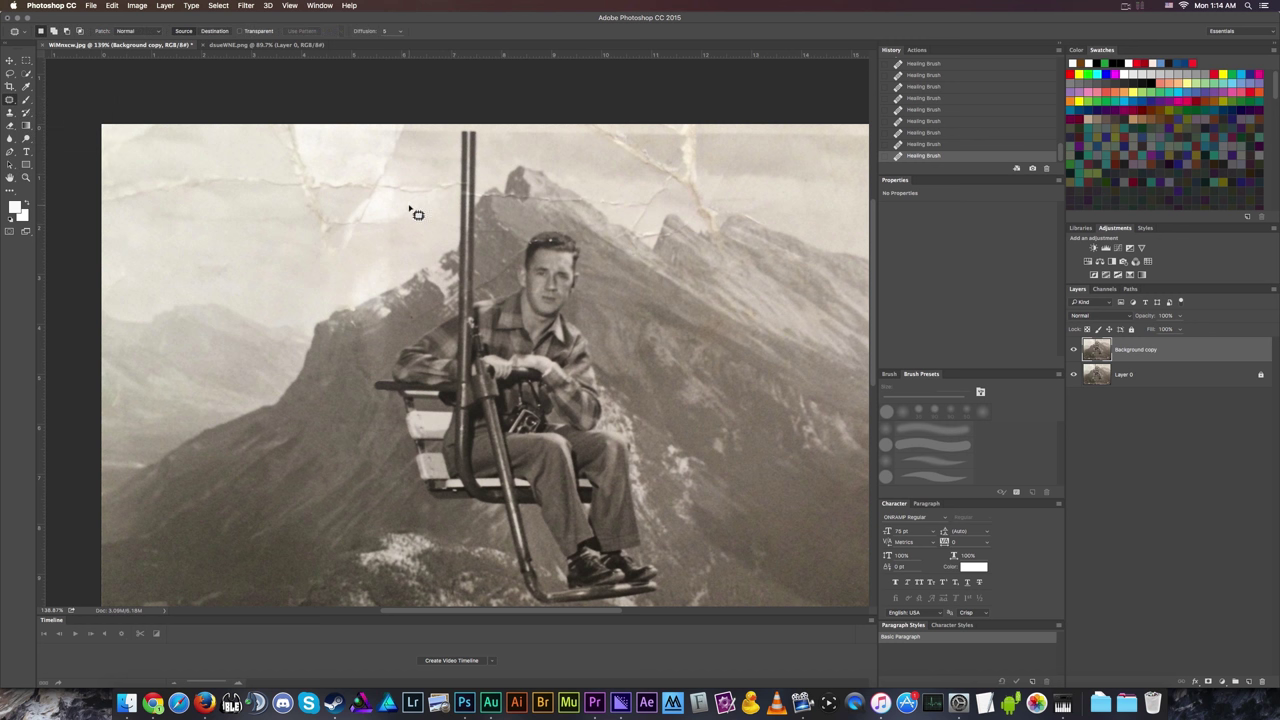
pyautogui.moveTo(422, 162); pyautogui.dragTo(401, 107)
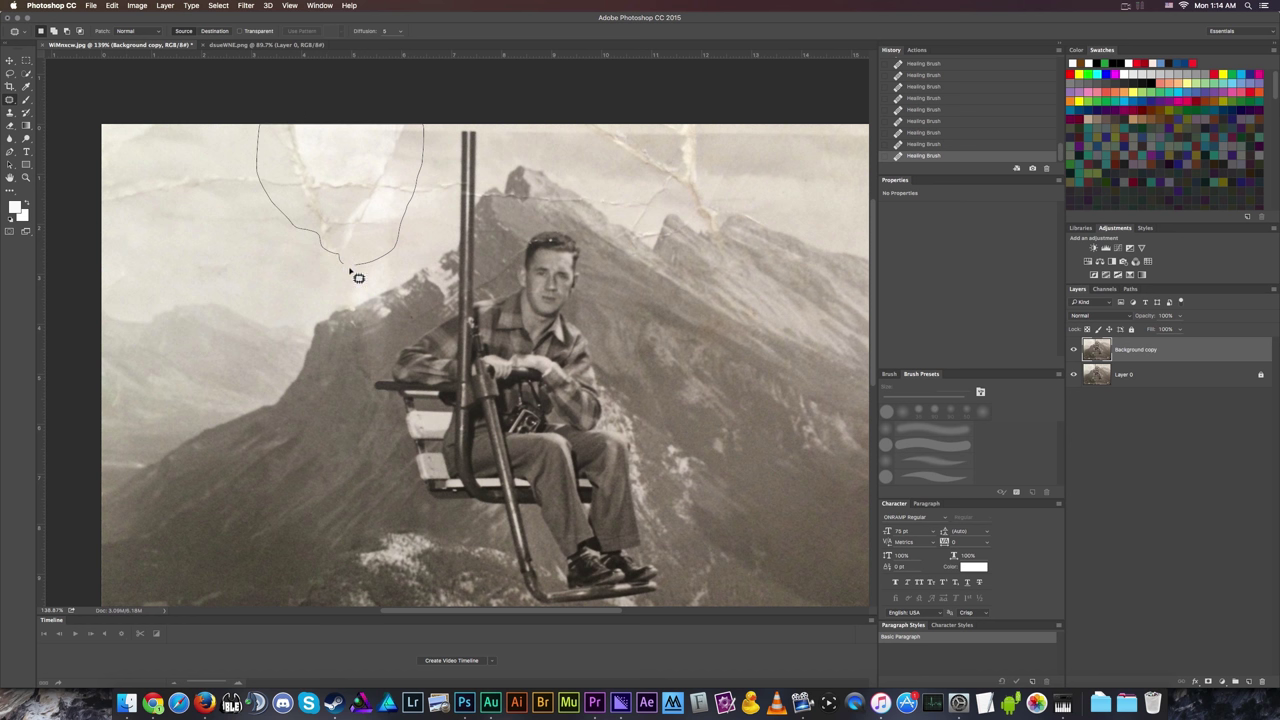
pyautogui.moveTo(351, 270); pyautogui.dragTo(351, 270)
pyautogui.moveTo(379, 233); pyautogui.dragTo(225, 296)
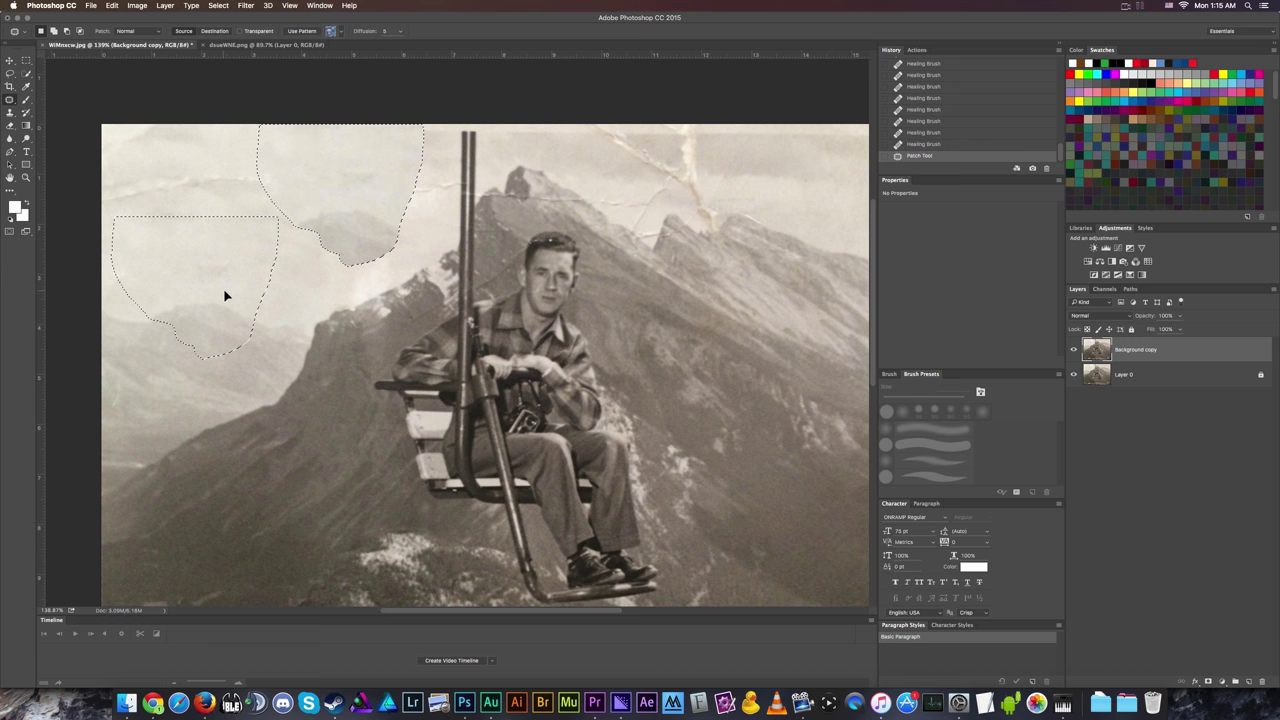
pyautogui.moveTo(225, 296); pyautogui.dragTo(223, 291)
pyautogui.press('cmd+d')
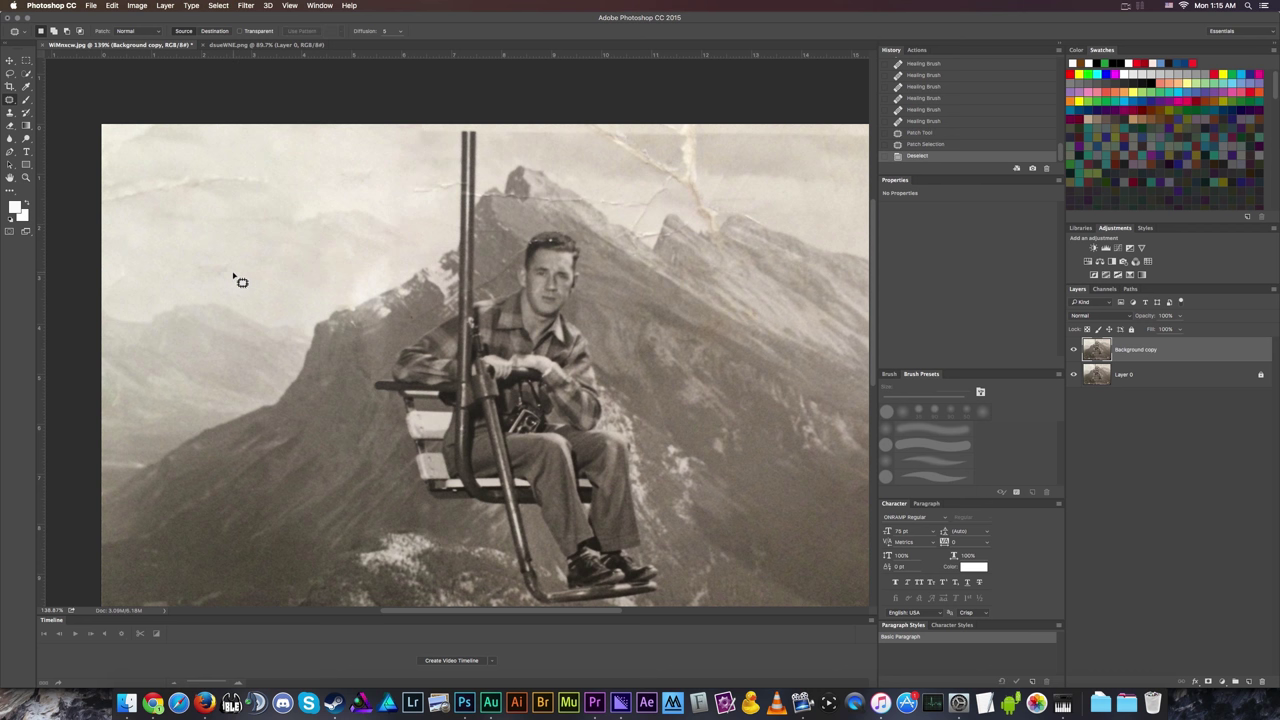
# Patch the right part of the horizontal crease and nearby marks in the left sky using cleaner sky below.
pyautogui.scroll(2, 278, 160)
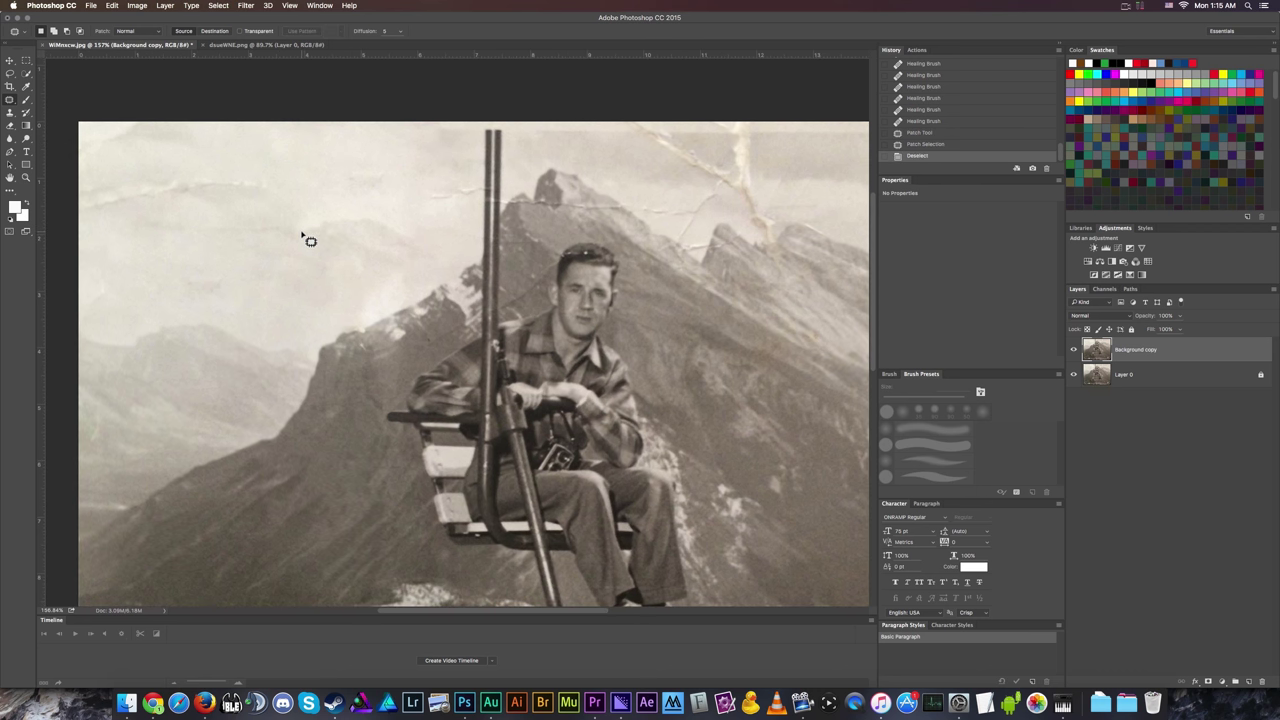
pyautogui.moveTo(326, 176)
pyautogui.mouseDown()
pyautogui.moveTo(375, 188)
pyautogui.moveTo(362, 199)
pyautogui.moveTo(360, 153)
pyautogui.moveTo(383, 187)
pyautogui.moveTo(238, 241)
pyautogui.moveTo(305, 288)
pyautogui.mouseUp()
pyautogui.press('cmd+d')
pyautogui.press('super+d')
pyautogui.moveTo(301, 178)
pyautogui.mouseDown()
pyautogui.moveTo(175, 175)
pyautogui.moveTo(205, 212)
pyautogui.moveTo(278, 205)
pyautogui.moveTo(265, 295)
pyautogui.moveTo(307, 294)
pyautogui.mouseUp()
pyautogui.press('super+d')
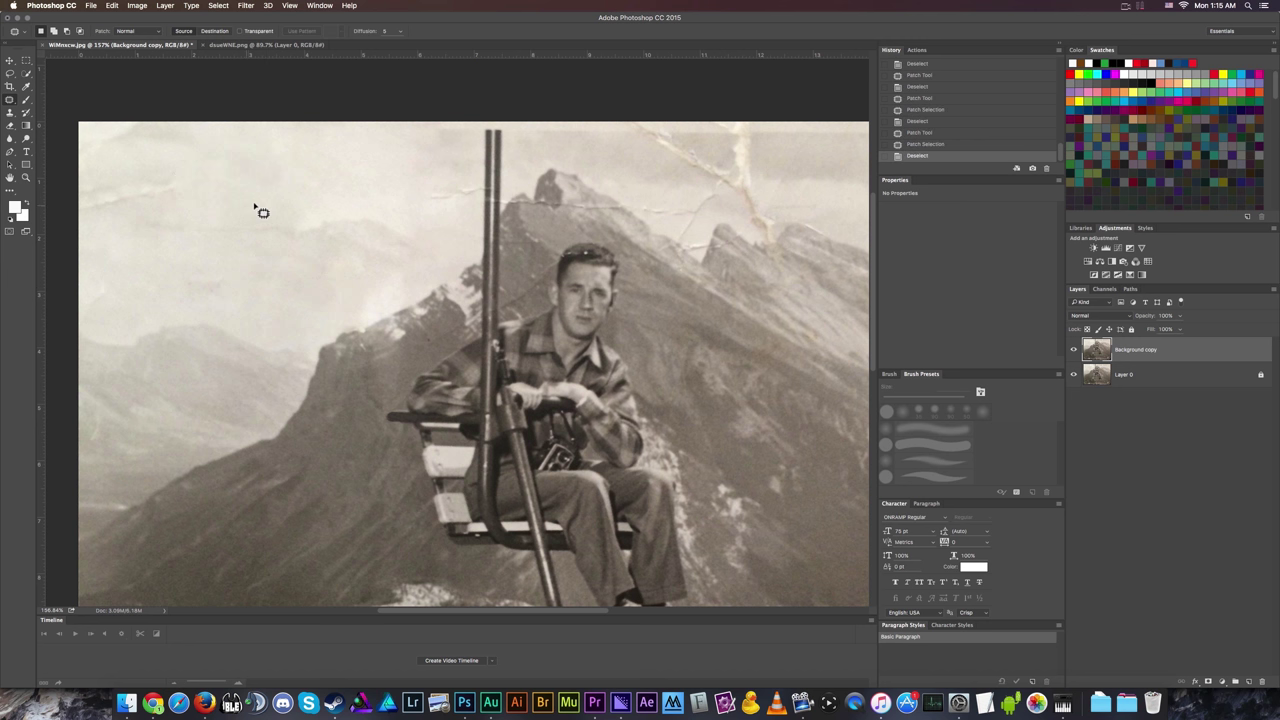
# Blend the uneven patches in the middle of the left sky with the Patch tool, deselecting after each one.
pyautogui.moveTo(313, 197)
pyautogui.mouseDown()
pyautogui.moveTo(306, 263)
pyautogui.moveTo(212, 215)
pyautogui.mouseUp()
pyautogui.moveTo(286, 229)
pyautogui.mouseDown()
pyautogui.moveTo(340, 177)
pyautogui.moveTo(323, 213)
pyautogui.mouseUp()
pyautogui.press('super+d')
pyautogui.moveTo(289, 223)
pyautogui.mouseDown()
pyautogui.moveTo(412, 269)
pyautogui.moveTo(430, 255)
pyautogui.moveTo(407, 204)
pyautogui.moveTo(360, 185)
pyautogui.moveTo(261, 169)
pyautogui.mouseUp()
pyautogui.press('super+d')
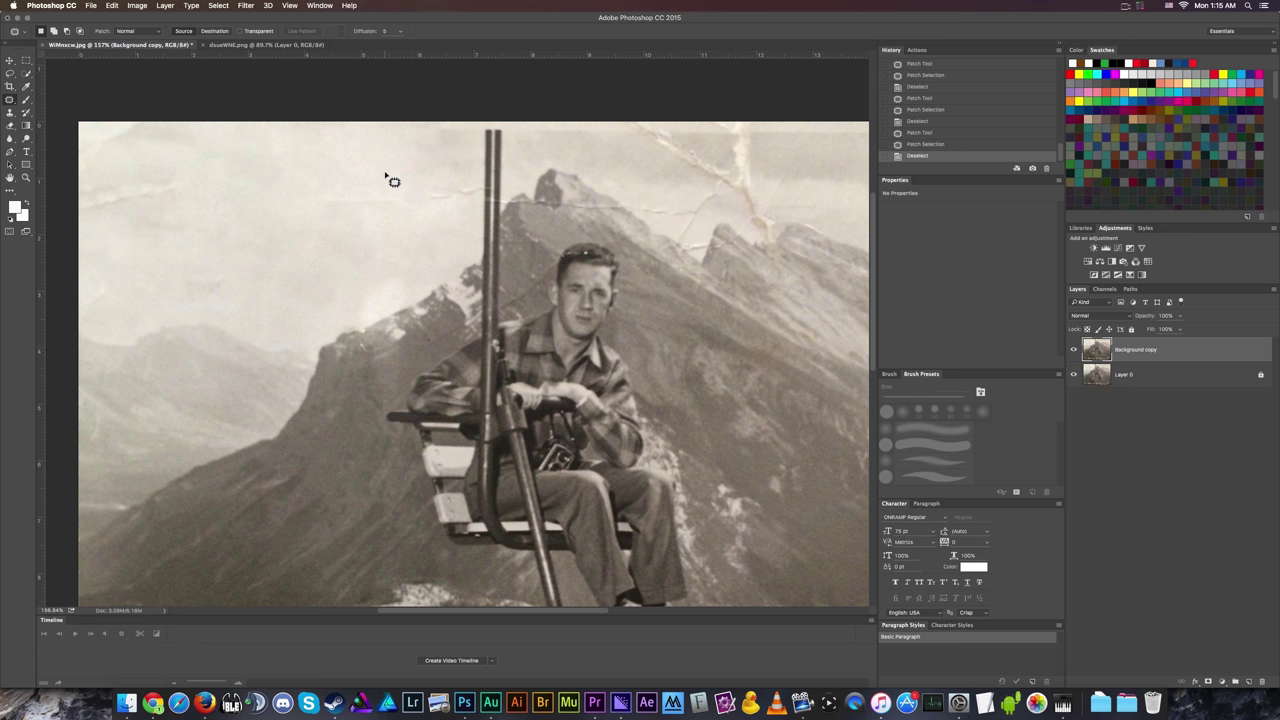
# Patch the remaining horizontal crease near the photo's left edge and the blemishes around it with clean sky.
pyautogui.moveTo(386, 176)
pyautogui.mouseDown()
pyautogui.moveTo(329, 217)
pyautogui.moveTo(409, 220)
pyautogui.moveTo(397, 194)
pyautogui.moveTo(321, 158)
pyautogui.moveTo(300, 191)
pyautogui.mouseUp()
pyautogui.press('super+d')
pyautogui.moveTo(182, 252)
pyautogui.mouseDown()
pyautogui.moveTo(206, 309)
pyautogui.moveTo(231, 246)
pyautogui.moveTo(297, 282)
pyautogui.mouseUp()
pyautogui.hotkey('ctrl', 'd')
pyautogui.moveTo(205, 187)
pyautogui.mouseDown()
pyautogui.moveTo(78, 187)
pyautogui.moveTo(77, 229)
pyautogui.moveTo(210, 213)
pyautogui.moveTo(288, 227)
pyautogui.moveTo(300, 189)
pyautogui.mouseUp()
pyautogui.hotkey('ctrl', 'd')
# Patch the marks in the sky at the photo's upper-left corner with clean sky from nearby.
pyautogui.click(15, 103)
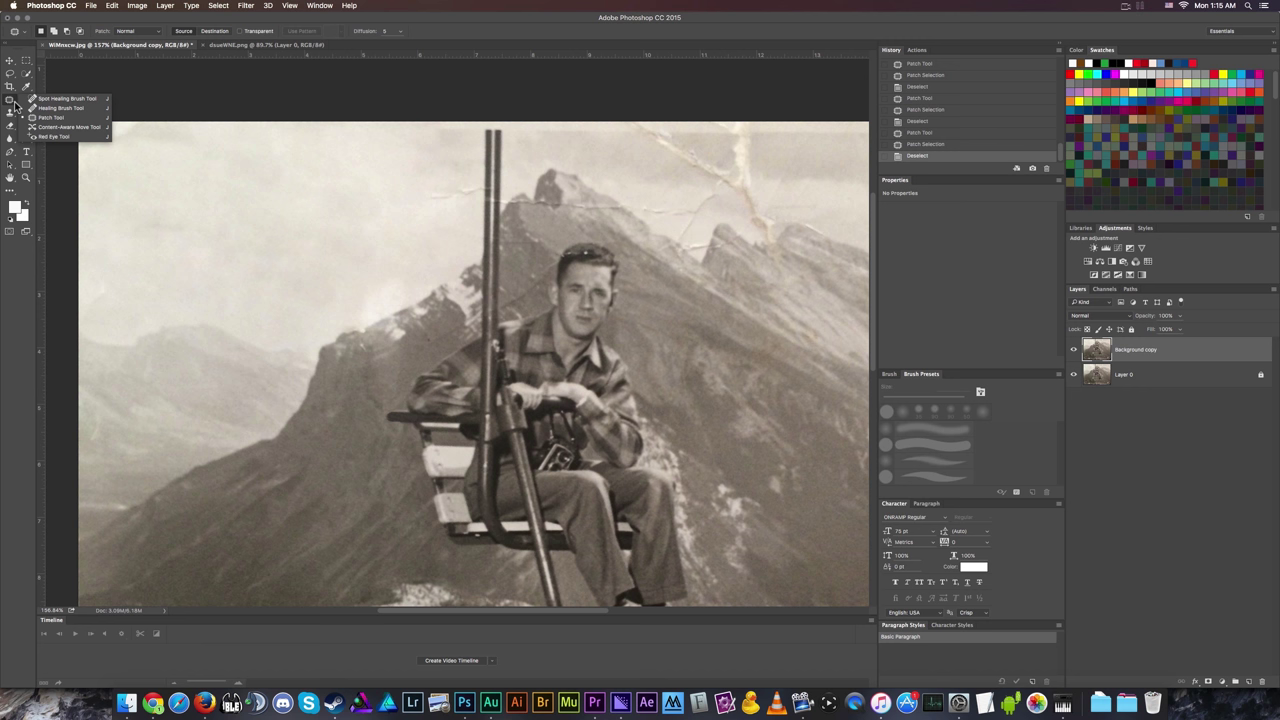
pyautogui.click(53, 117)
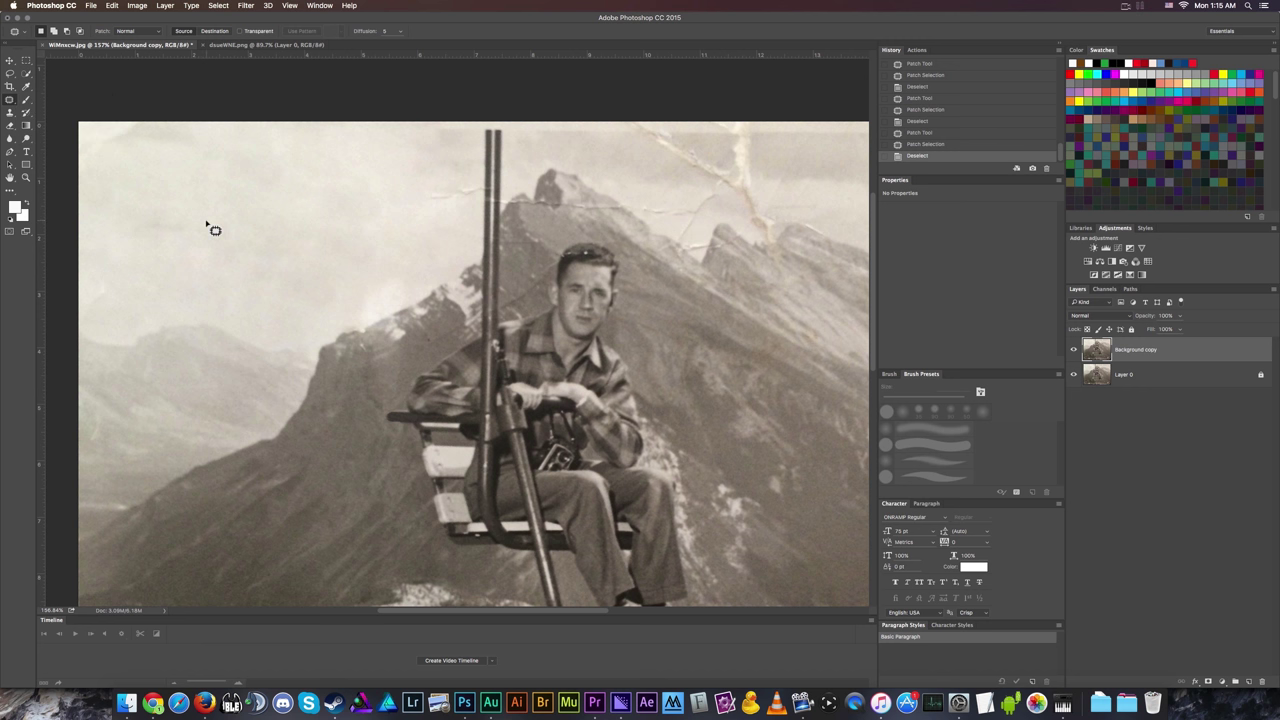
pyautogui.moveTo(167, 187); pyautogui.dragTo(202, 140)
pyautogui.moveTo(78, 104)
pyautogui.mouseDown()
pyautogui.moveTo(75, 173)
pyautogui.moveTo(99, 197)
pyautogui.moveTo(290, 225)
pyautogui.mouseUp()
pyautogui.press('super+d')
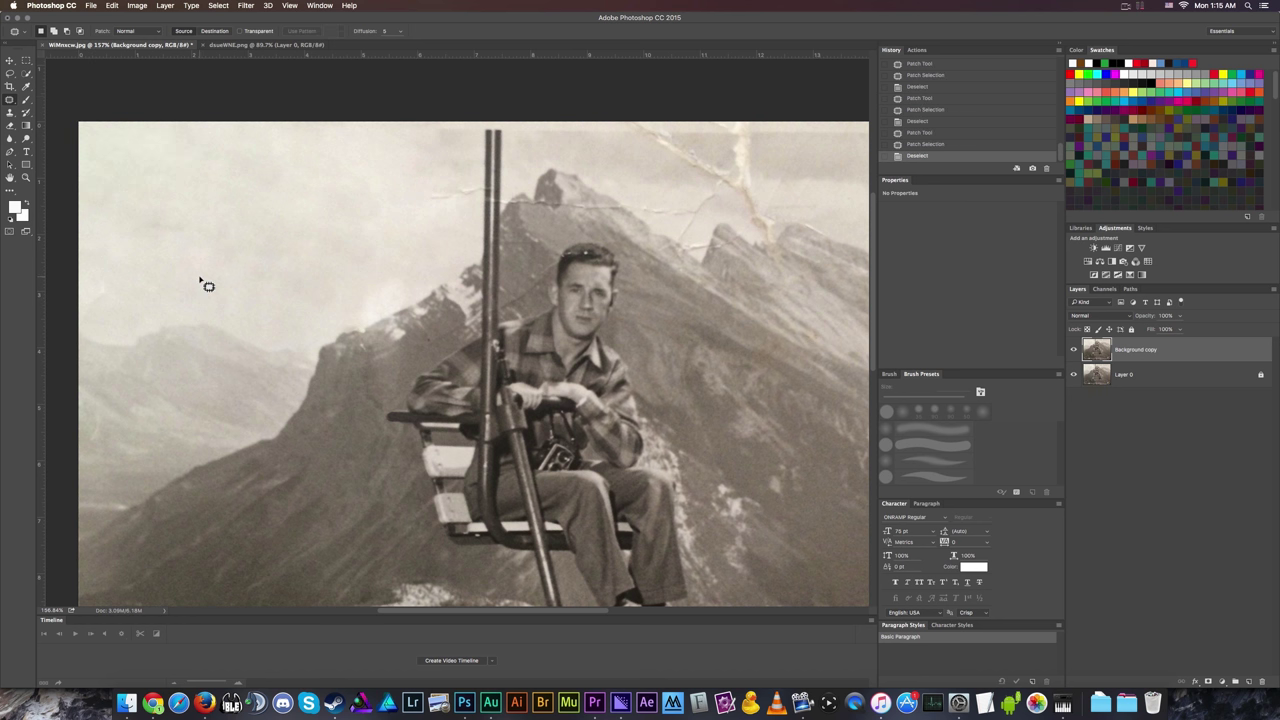
# Patch the sky just above the distant hill and the crease remnant directly left of the chairlift pole.
pyautogui.moveTo(150, 284)
pyautogui.mouseDown()
pyautogui.moveTo(55, 302)
pyautogui.moveTo(123, 324)
pyautogui.moveTo(158, 274)
pyautogui.mouseUp()
pyautogui.press('super+d')
pyautogui.moveTo(425, 185)
pyautogui.mouseDown()
pyautogui.moveTo(469, 217)
pyautogui.moveTo(479, 206)
pyautogui.moveTo(470, 172)
pyautogui.moveTo(362, 190)
pyautogui.mouseUp()
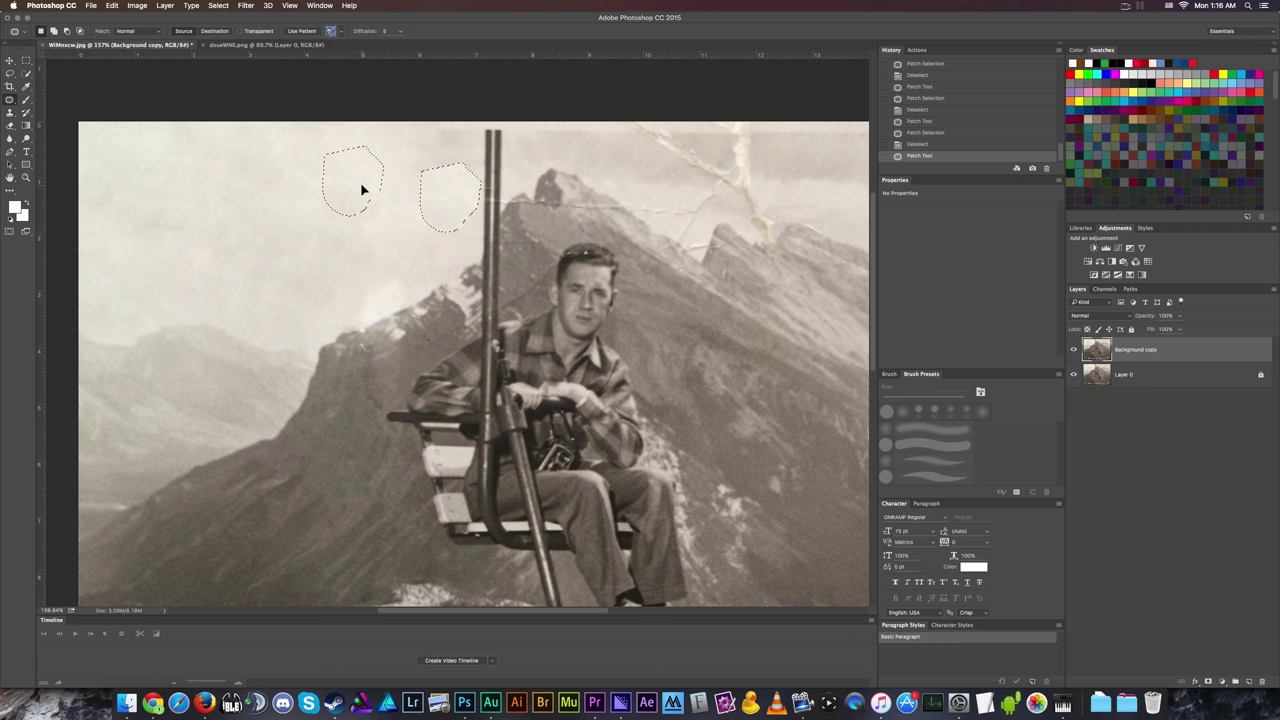
pyautogui.press('super+d')
# Examine the remaining creases in the sky above the right mountain ridge and review the whole photo.
pyautogui.scroll(-1, 726, 189)
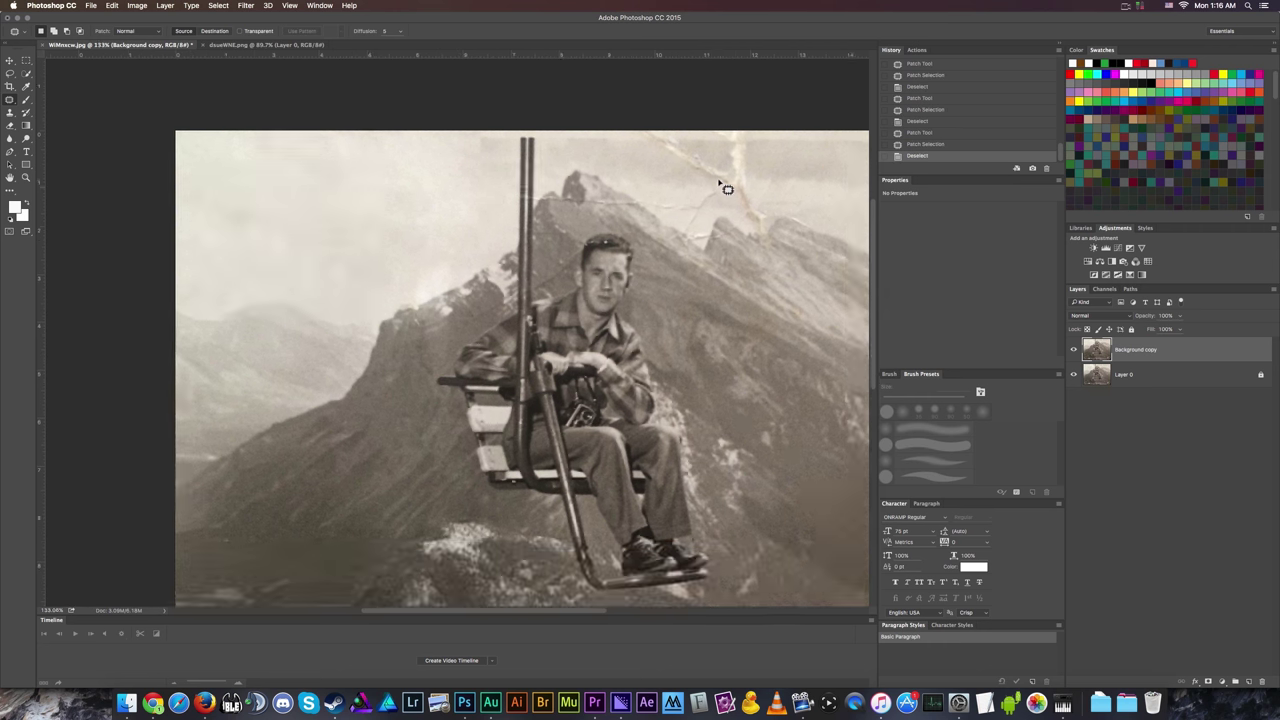
pyautogui.scroll(-2, 726, 189)
pyautogui.scroll(1, 720, 171)
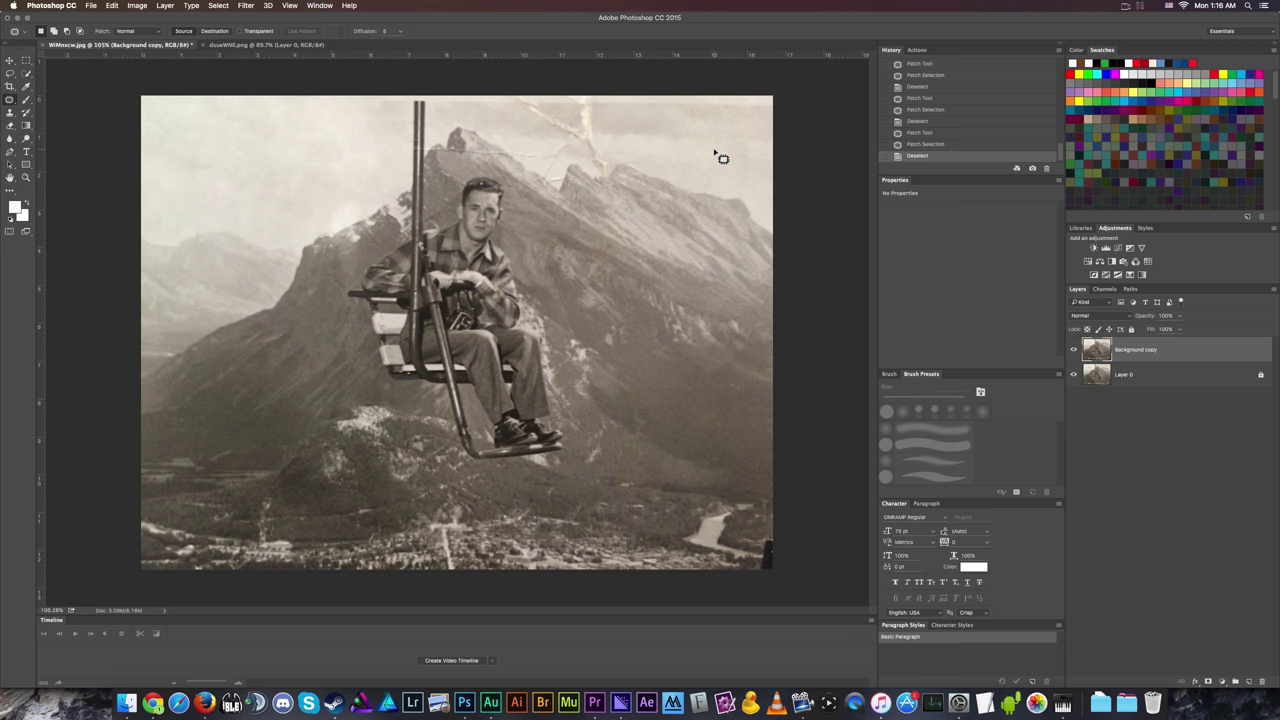
pyautogui.scroll(1, 714, 106)
pyautogui.scroll(5, 725, 85)
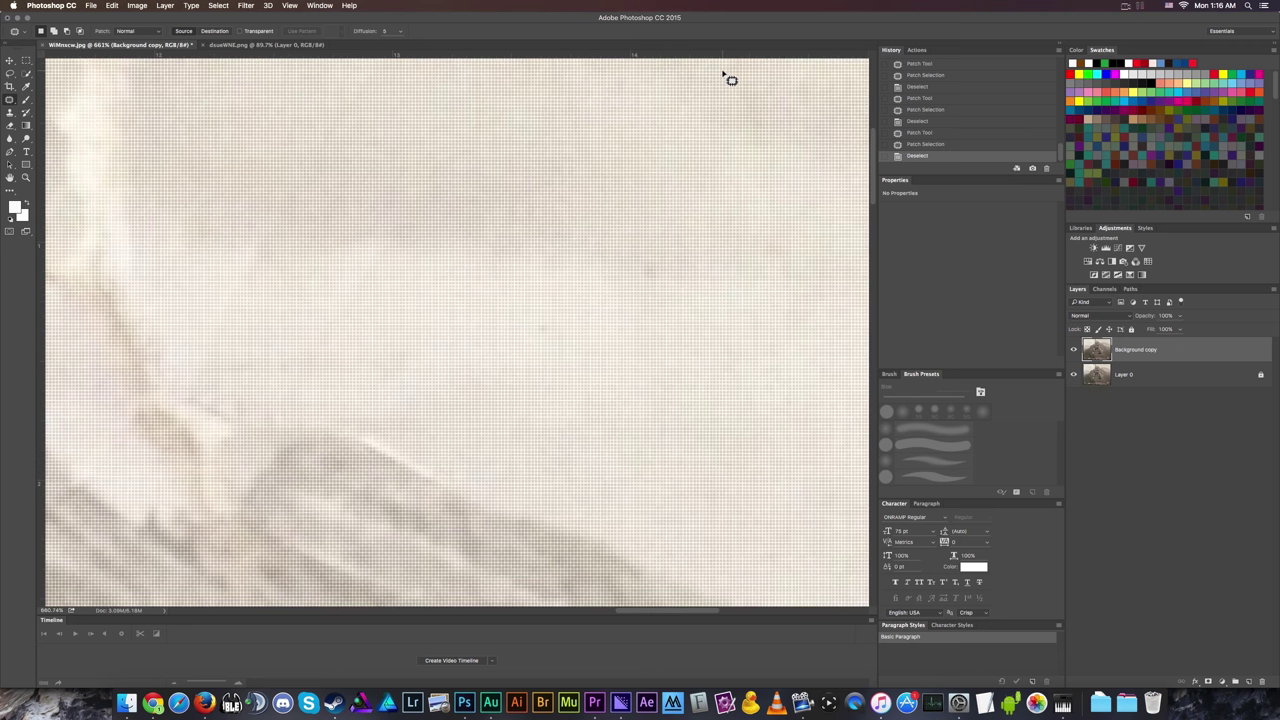
pyautogui.scroll(-4, 729, 81)
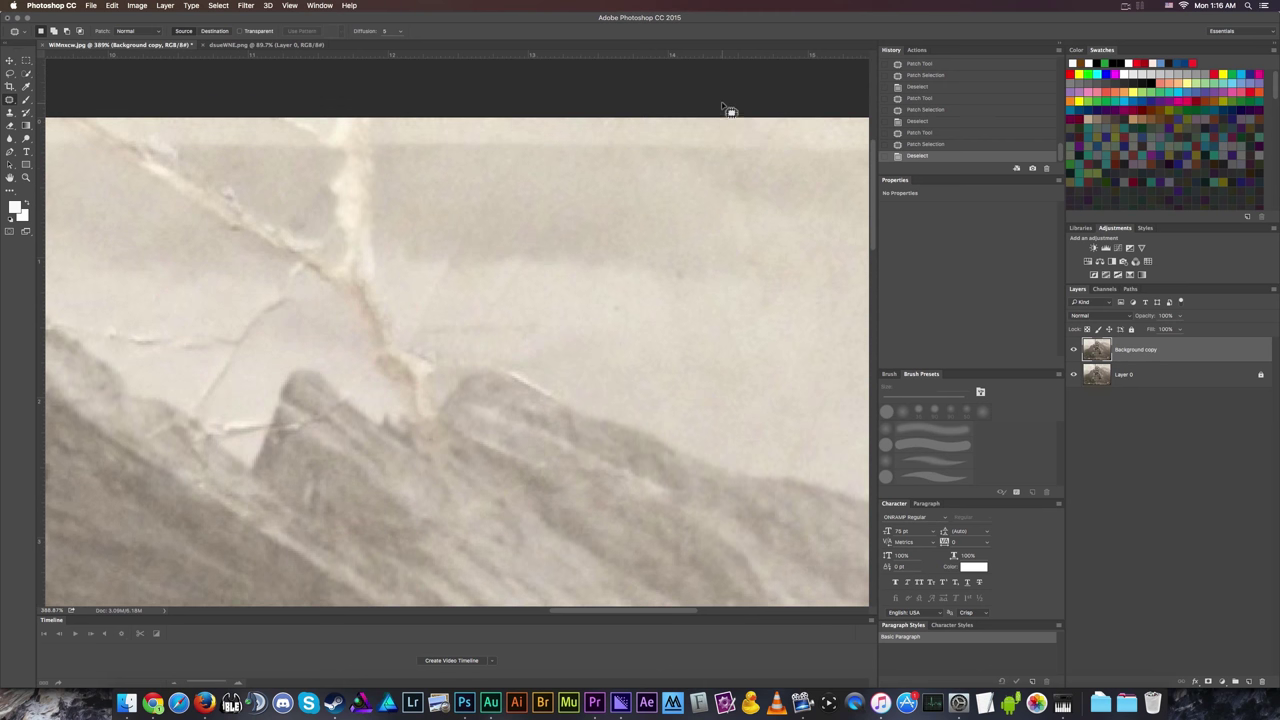
pyautogui.scroll(-5, 531, 146)
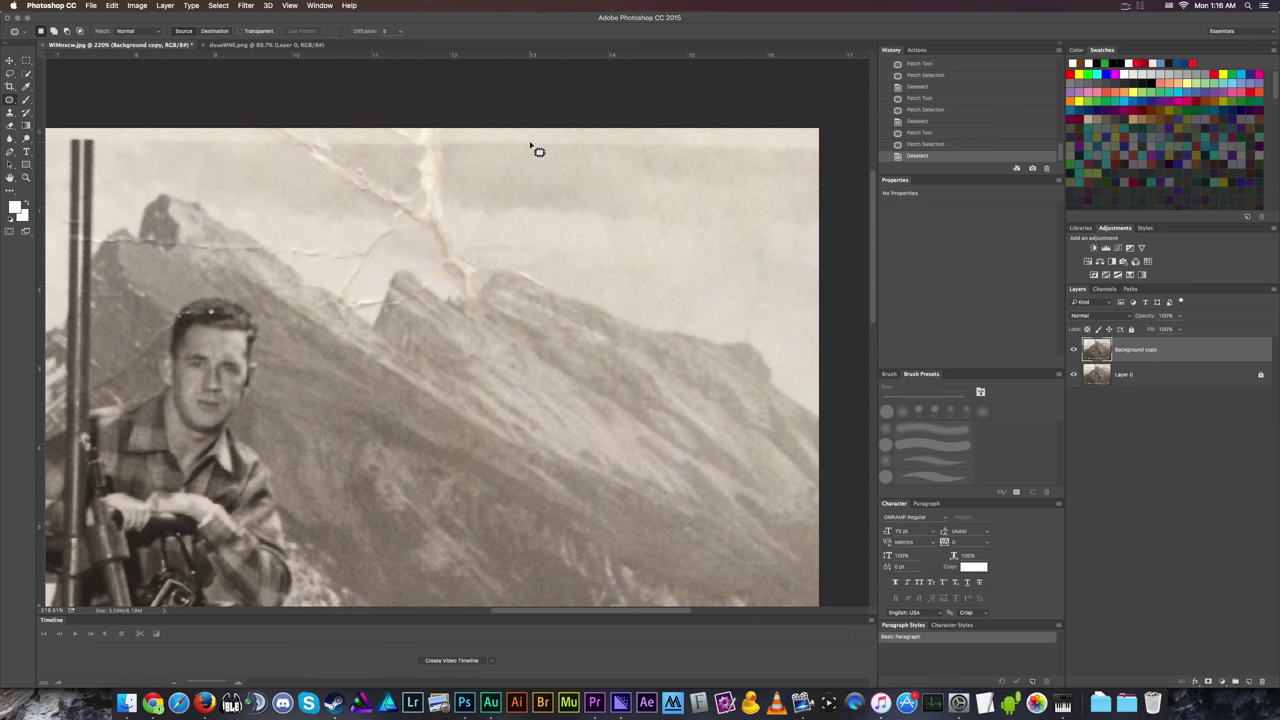
pyautogui.scroll(-2, 531, 146)
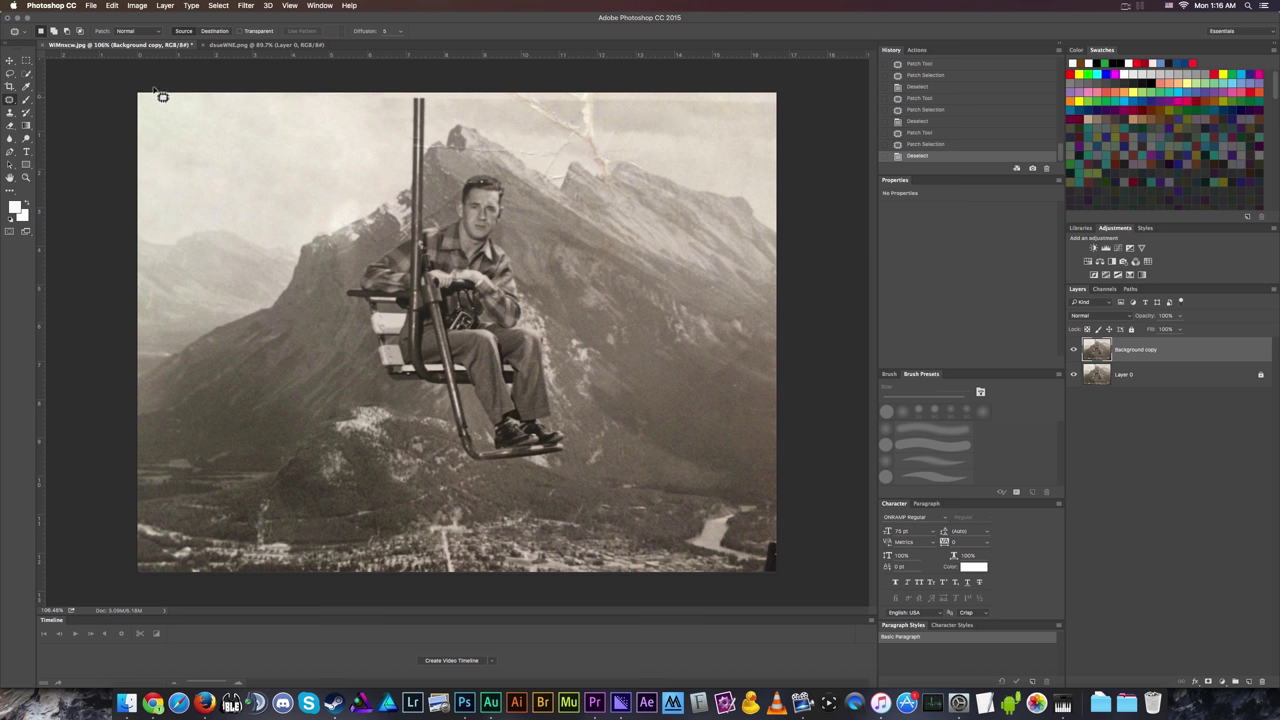
# Crop a thin strip off the photo's upper edge.
pyautogui.press('c')
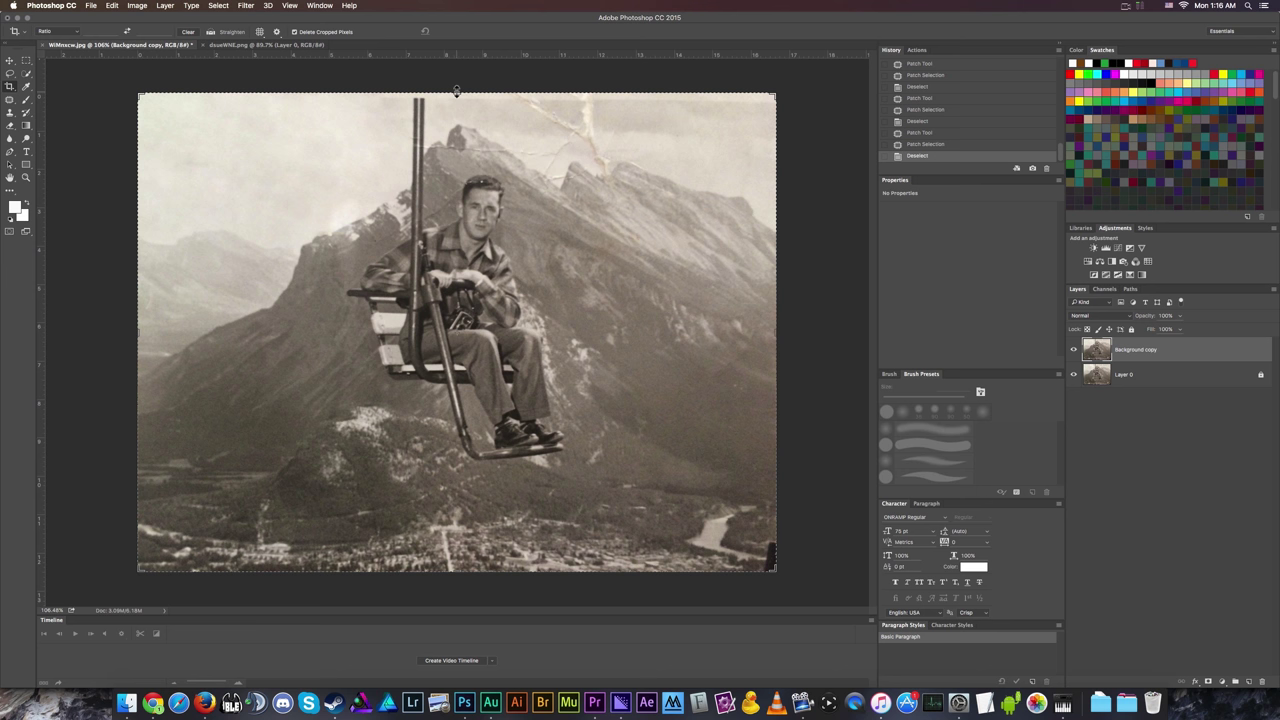
pyautogui.moveTo(456, 91); pyautogui.dragTo(456, 99)
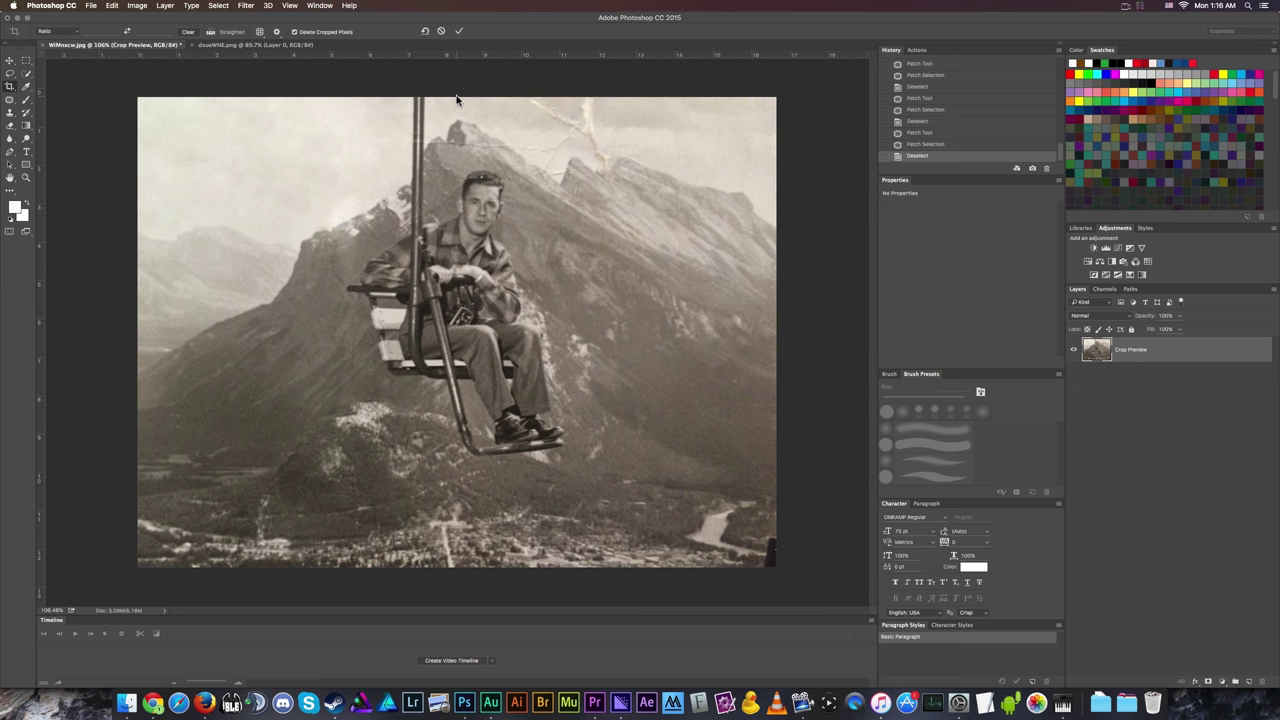
pyautogui.press('Return')
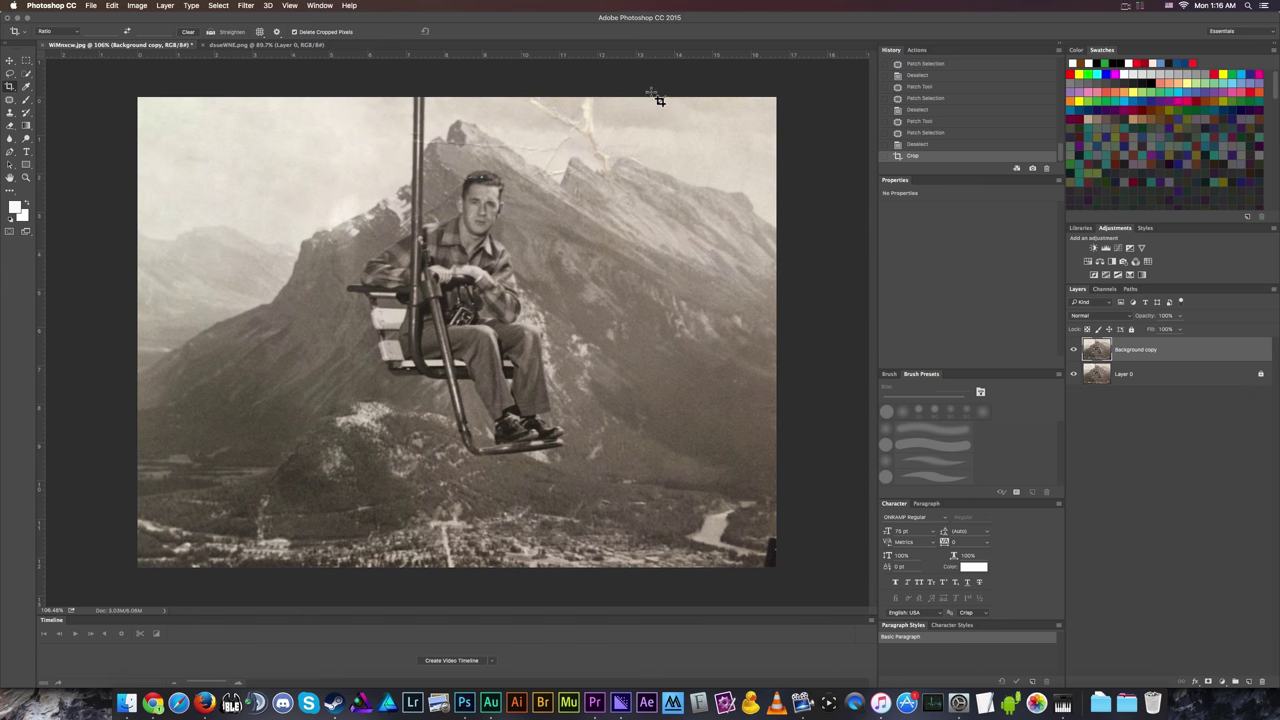
# Patch the large diagonal crease in the sky above the right mountain ridge with clean sky beside it.
pyautogui.press('super+equal')
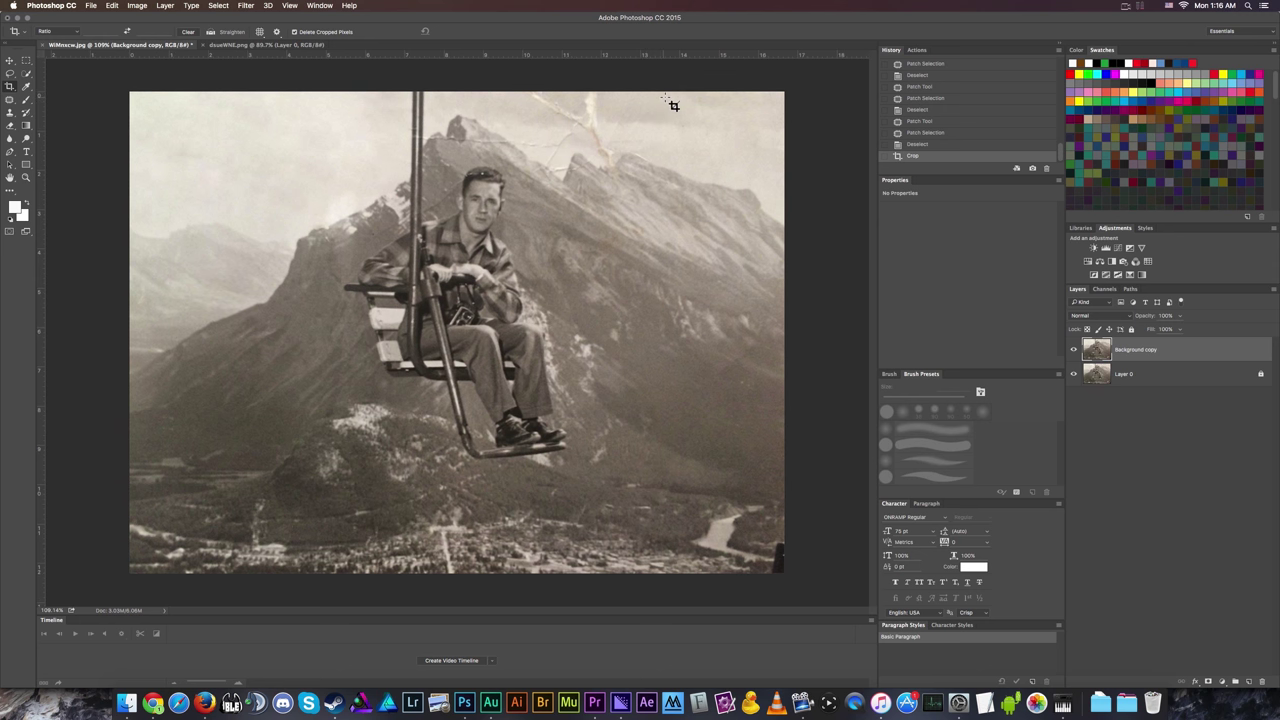
pyautogui.scroll(6, 673, 105)
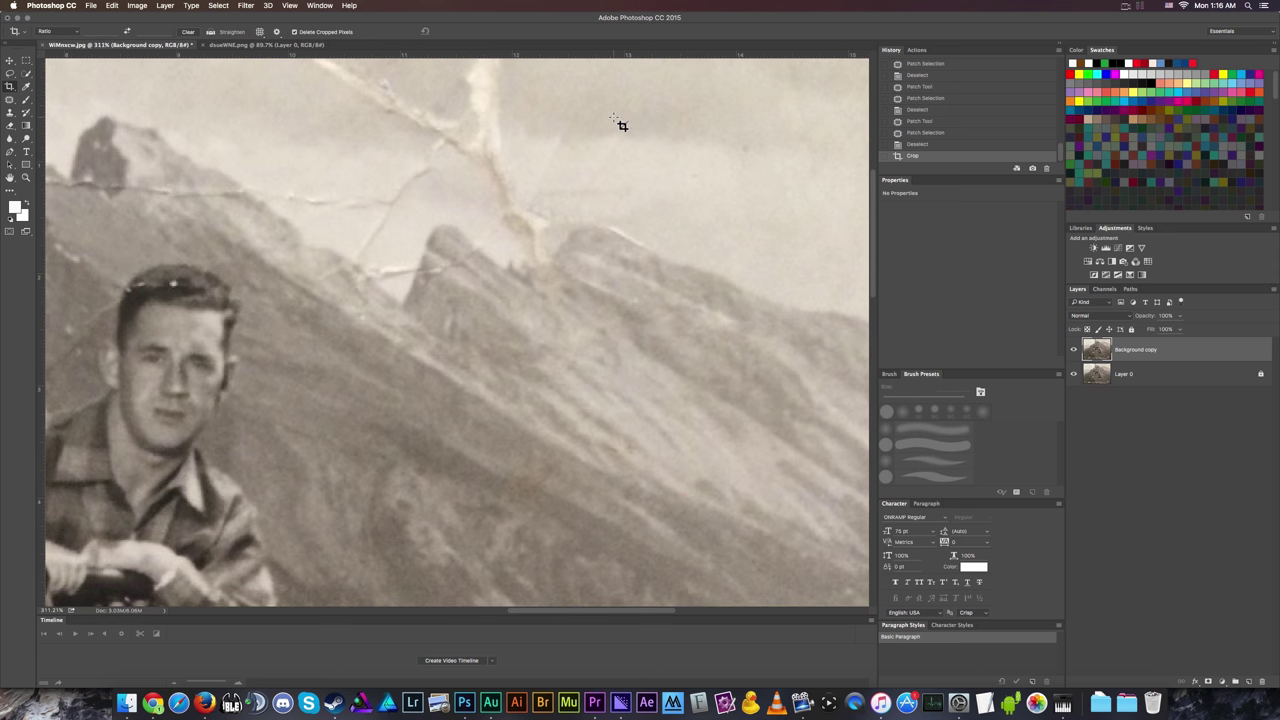
pyautogui.press('j')
pyautogui.scroll(-3, 540, 130)
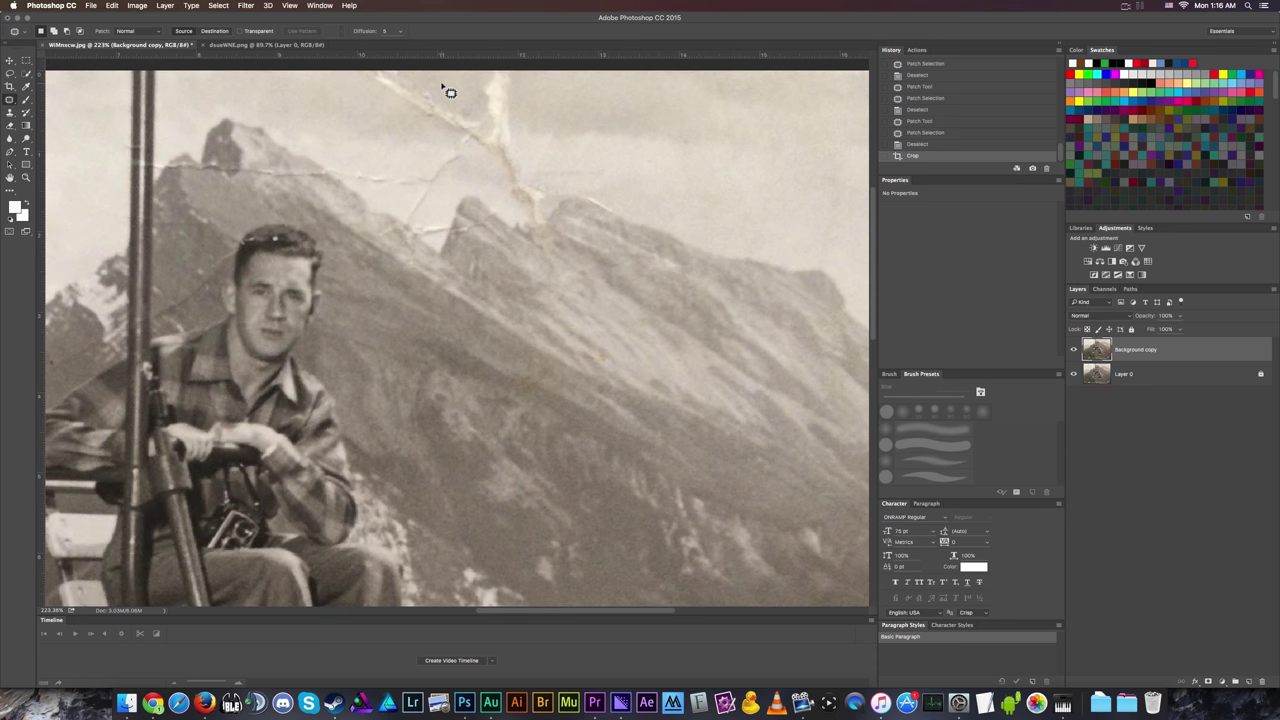
pyautogui.moveTo(441, 84)
pyautogui.mouseDown()
pyautogui.moveTo(475, 145)
pyautogui.moveTo(528, 138)
pyautogui.moveTo(497, 86)
pyautogui.moveTo(524, 92)
pyautogui.moveTo(450, 88)
pyautogui.mouseUp()
pyautogui.moveTo(461, 106); pyautogui.dragTo(671, 136)
pyautogui.hotkey('ctrl', 'd')
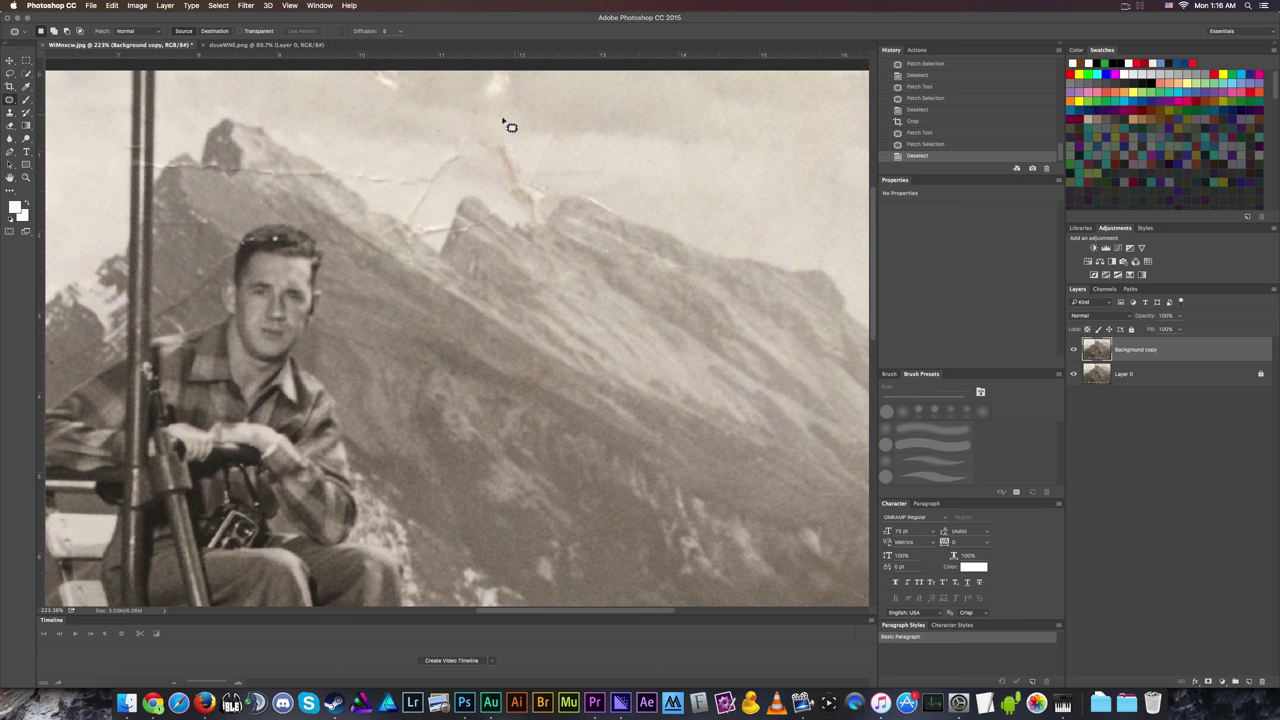
# Patch the lower part of the crease just above the notch between the ridge peaks with clean sky.
pyautogui.moveTo(503, 121)
pyautogui.mouseDown()
pyautogui.moveTo(457, 183)
pyautogui.moveTo(546, 146)
pyautogui.moveTo(540, 160)
pyautogui.mouseUp()
pyautogui.moveTo(501, 150)
pyautogui.mouseDown()
pyautogui.moveTo(686, 137)
pyautogui.moveTo(735, 150)
pyautogui.moveTo(677, 149)
pyautogui.mouseUp()
pyautogui.hotkey('ctrl', 'd')
# Patch the leftover marks along the photo's upper edge above the ridge with clean sky and clear the selection.
pyautogui.scroll(-3, 677, 149)
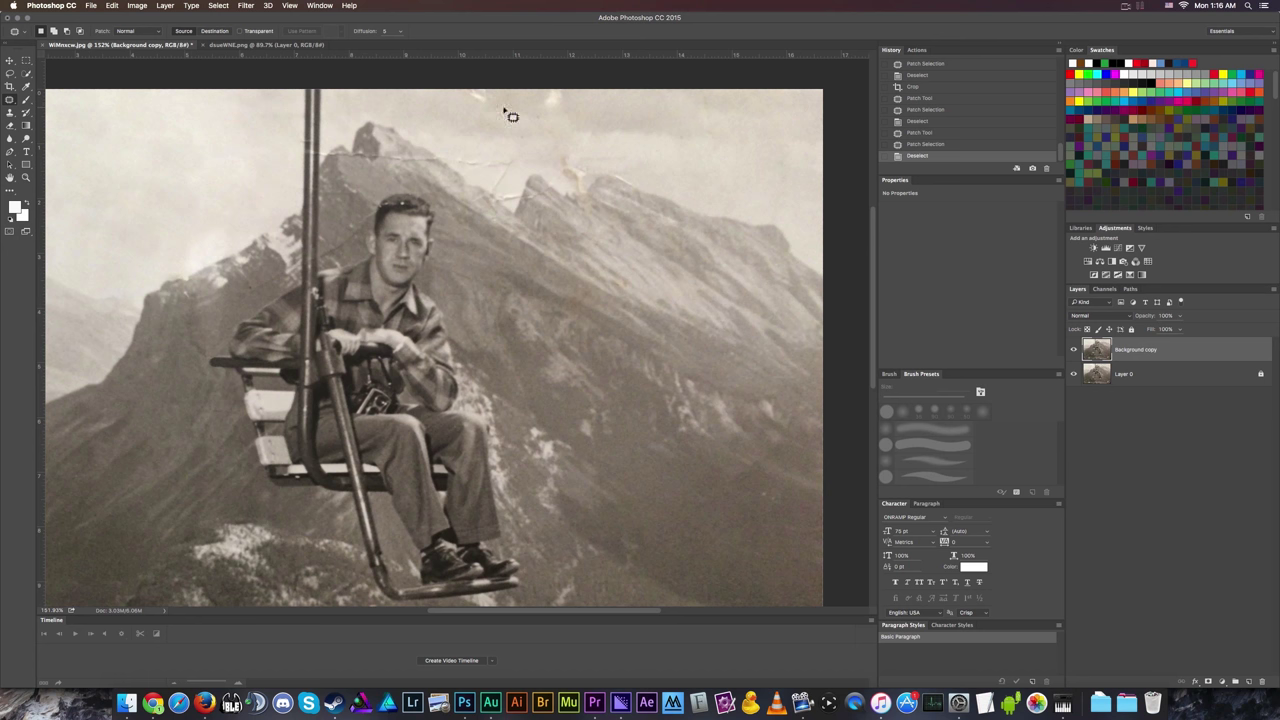
pyautogui.moveTo(605, 98)
pyautogui.mouseDown()
pyautogui.moveTo(495, 72)
pyautogui.moveTo(451, 99)
pyautogui.moveTo(470, 115)
pyautogui.moveTo(706, 115)
pyautogui.mouseUp()
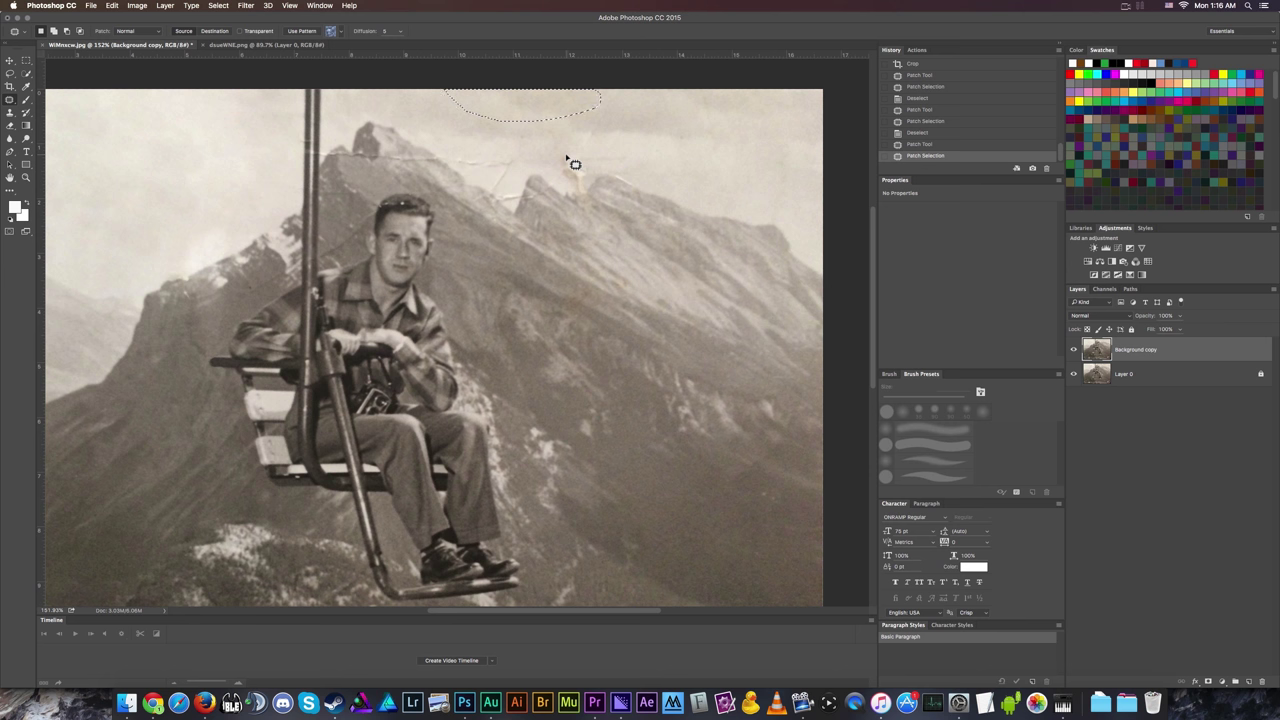
pyautogui.scroll(-2, 680, 277)
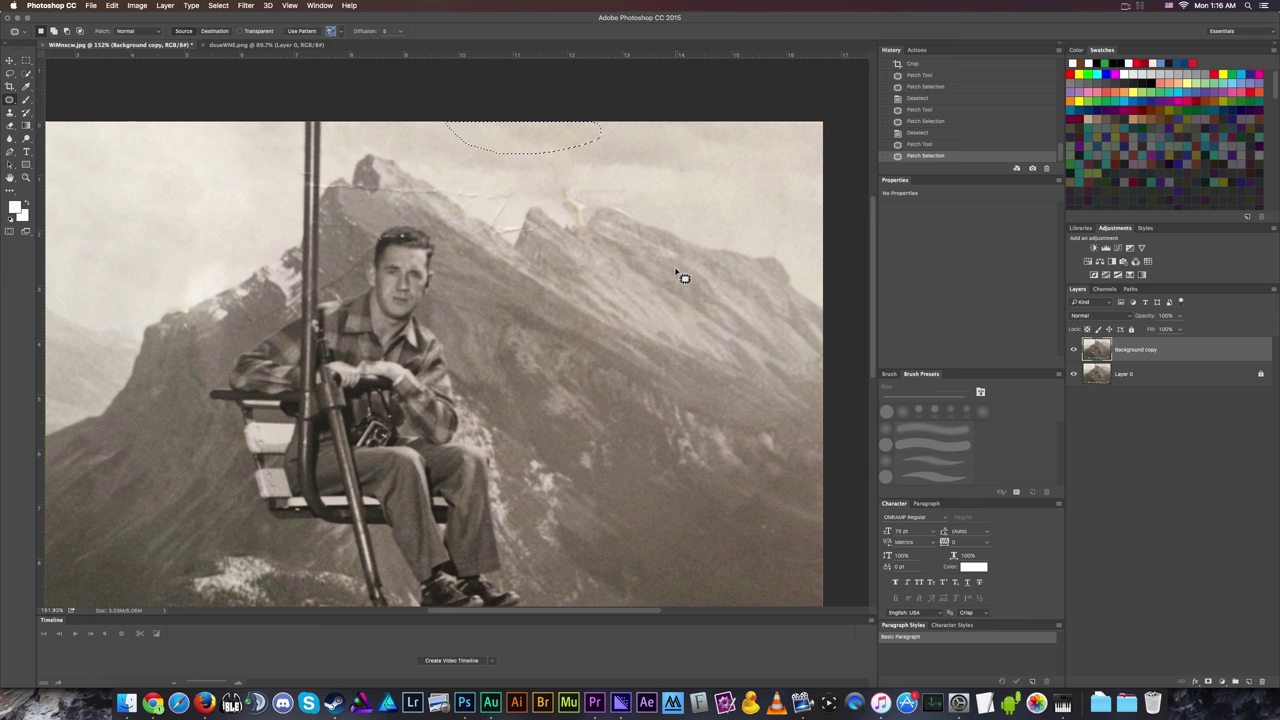
pyautogui.scroll(-3, 772, 414)
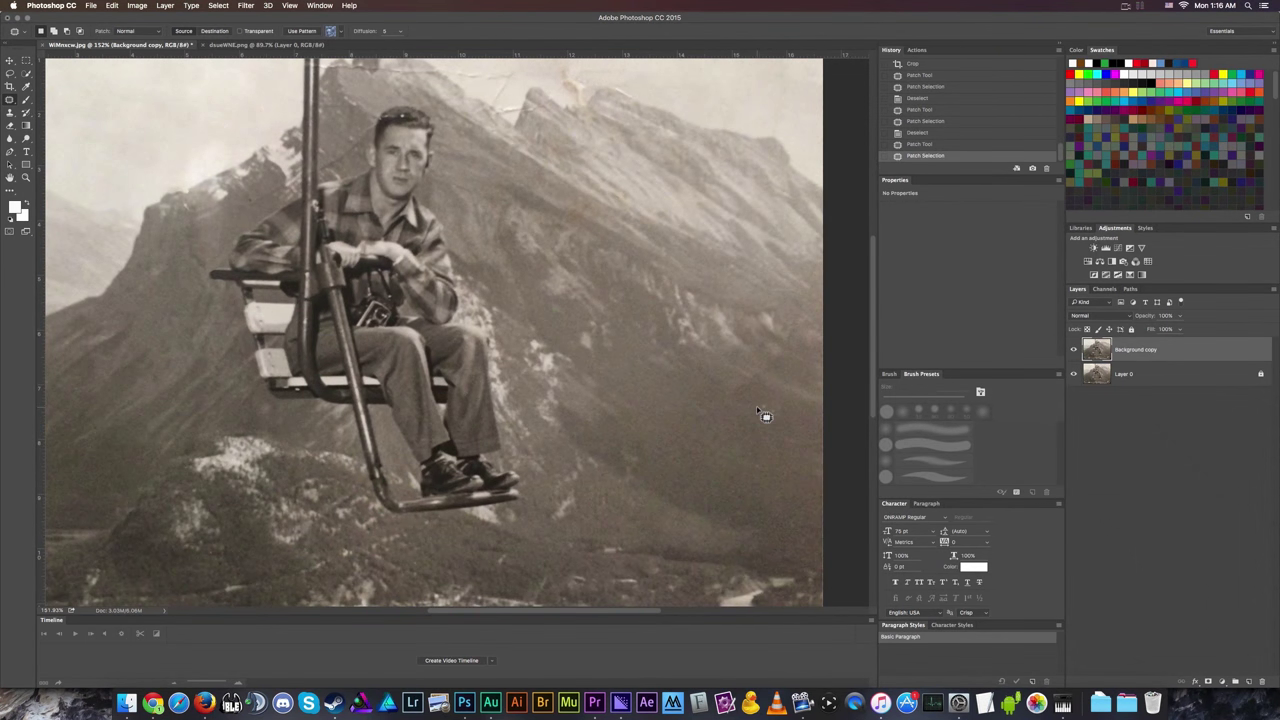
pyautogui.scroll(5, 774, 416)
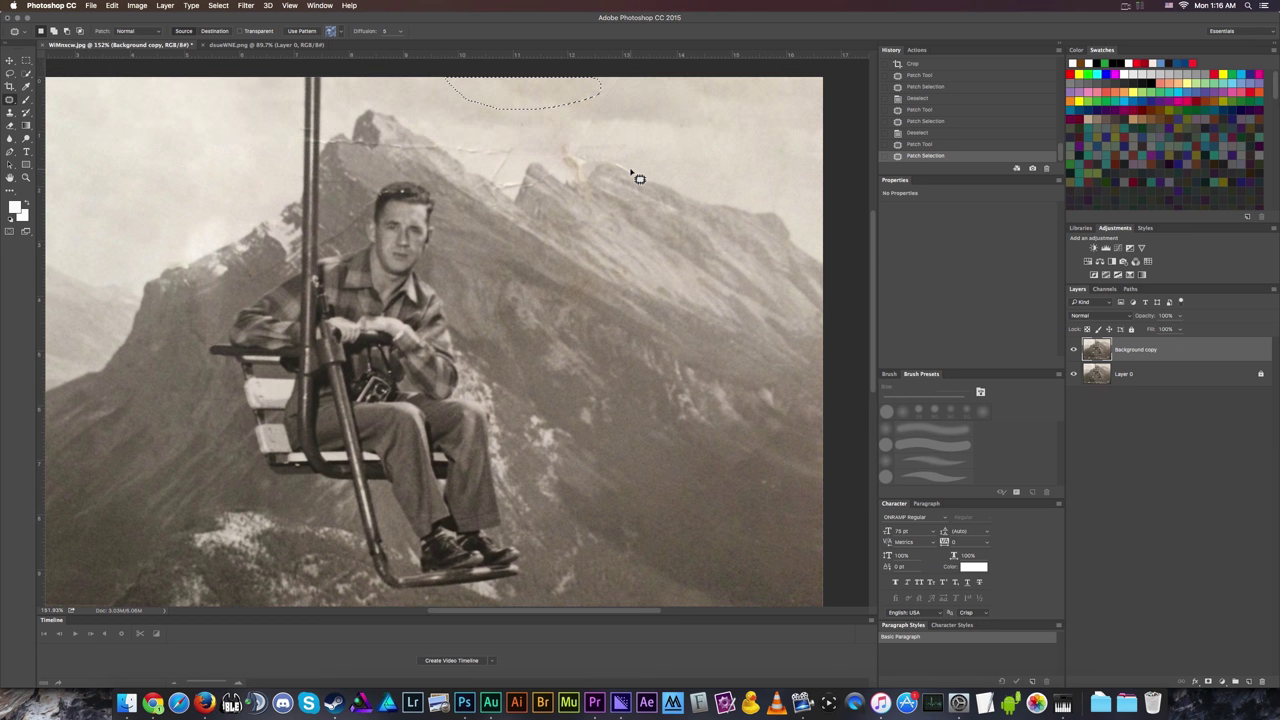
pyautogui.scroll(1, 565, 87)
pyautogui.press('super+d')
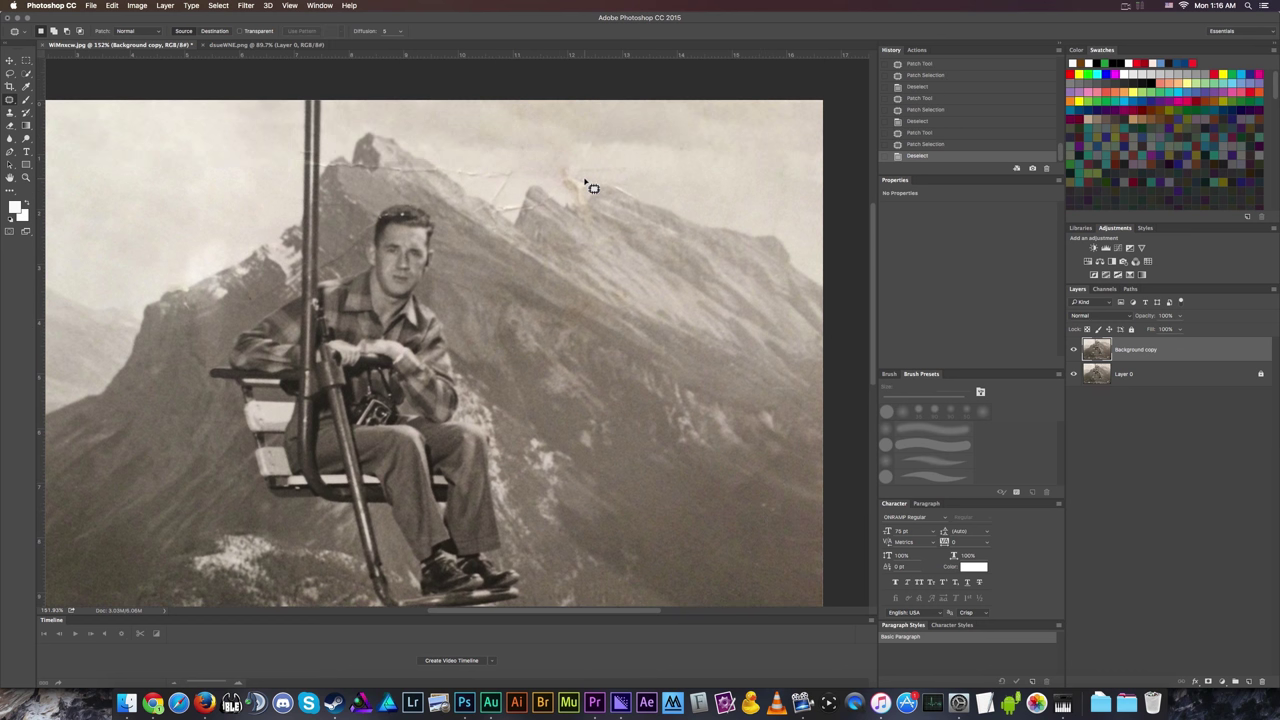
# Heal the yellowish crease remnant above the notch between the ridge peaks, using a larger Healing Brush and samples of nearby sky.
pyautogui.scroll(-5, 533, 139)
pyautogui.scroll(3, 514, 126)
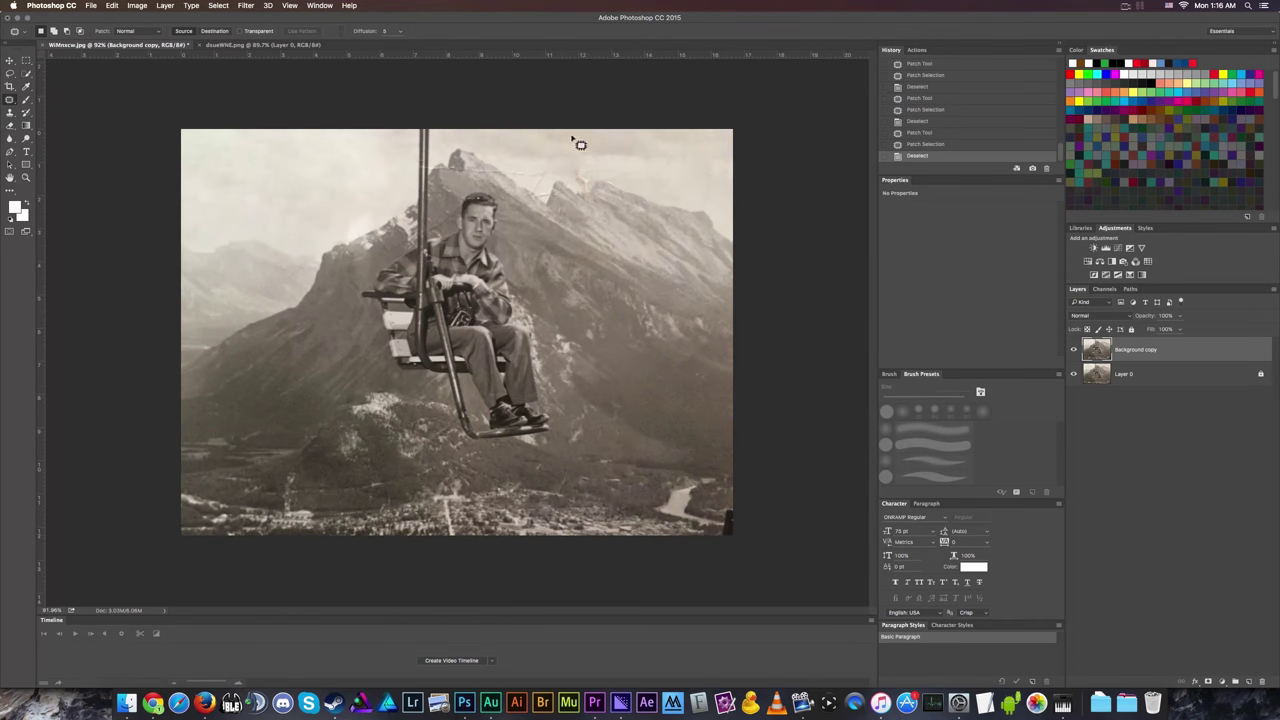
pyautogui.scroll(4, 660, 133)
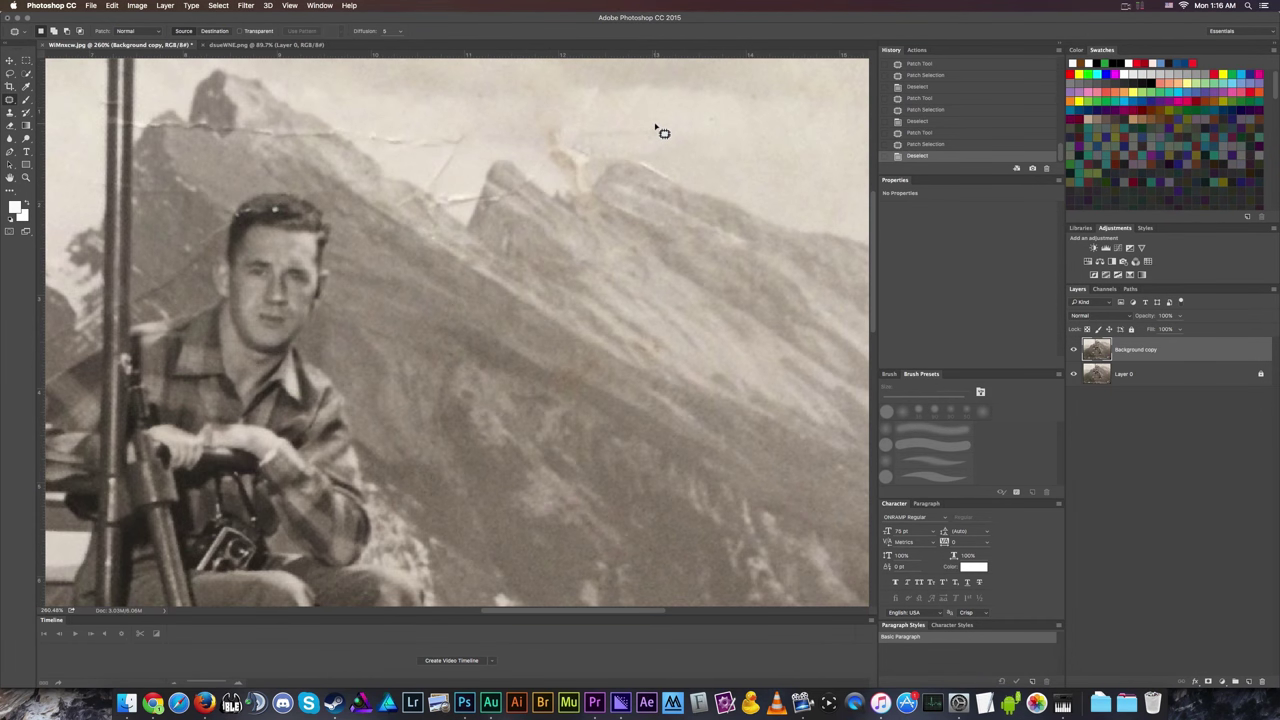
pyautogui.rightClick(17, 101)
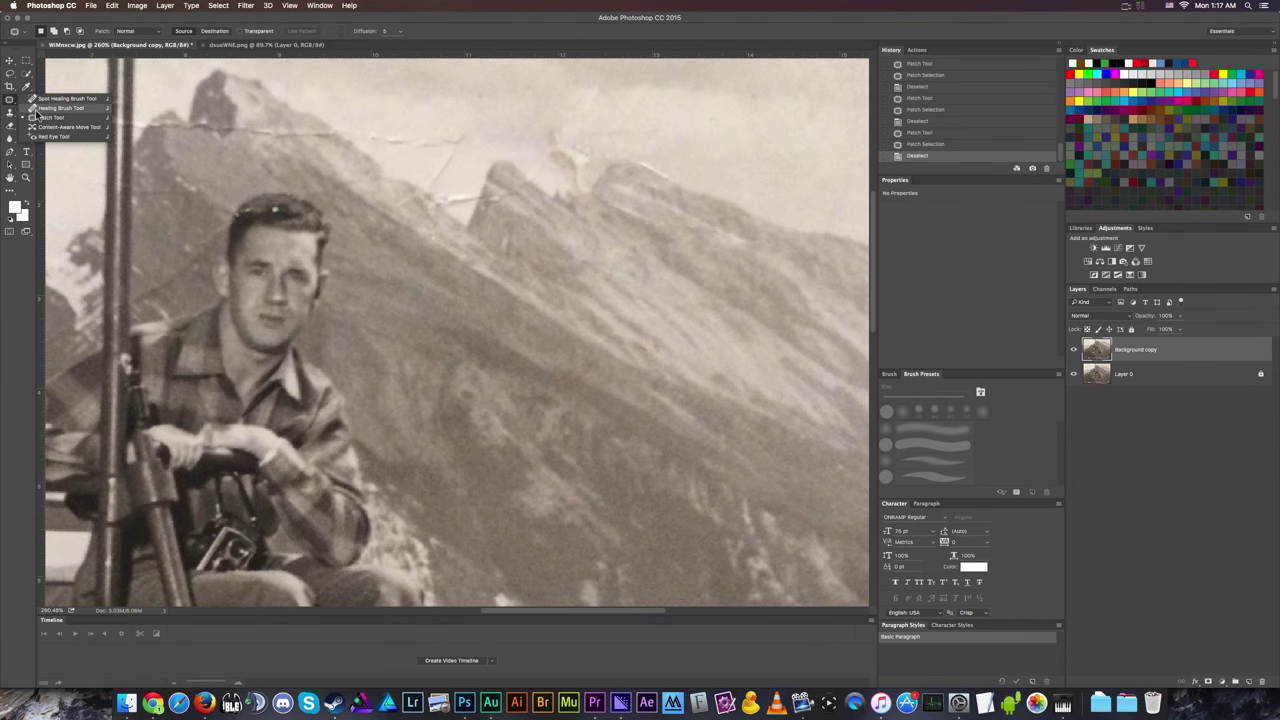
pyautogui.click(45, 110)
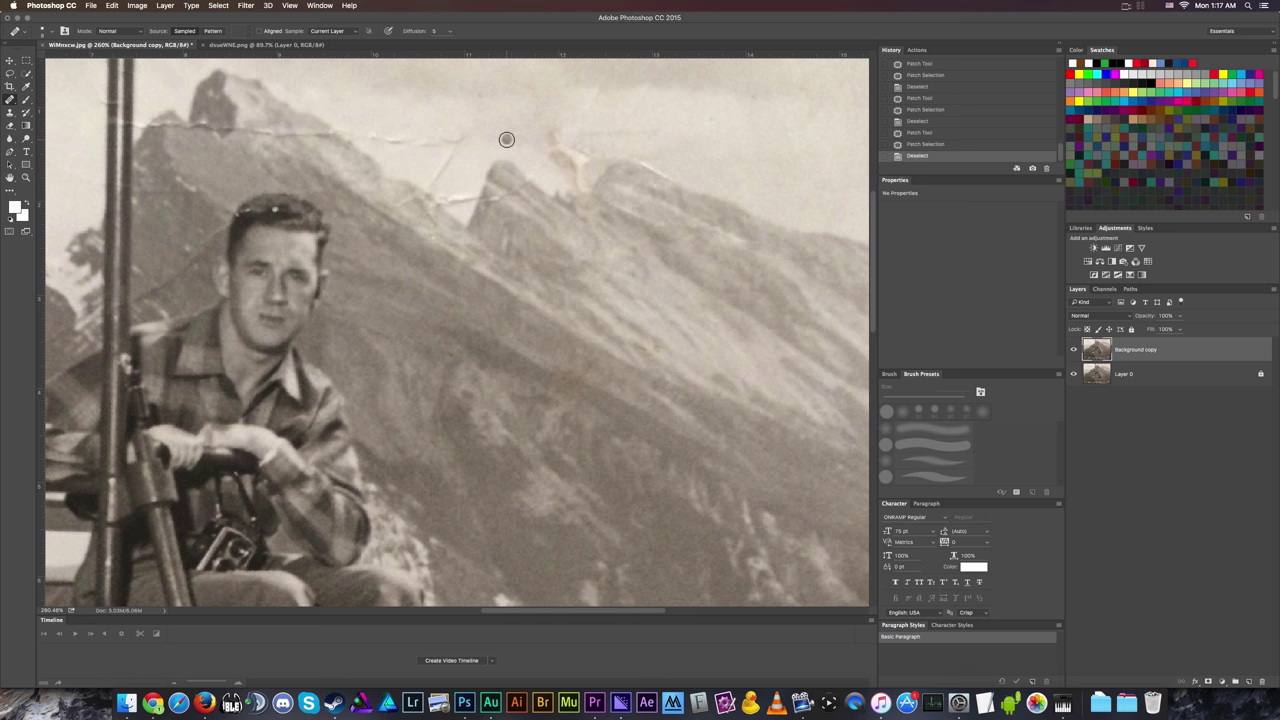
pyautogui.press(']')
pyautogui.press(']')
pyautogui.press(']')
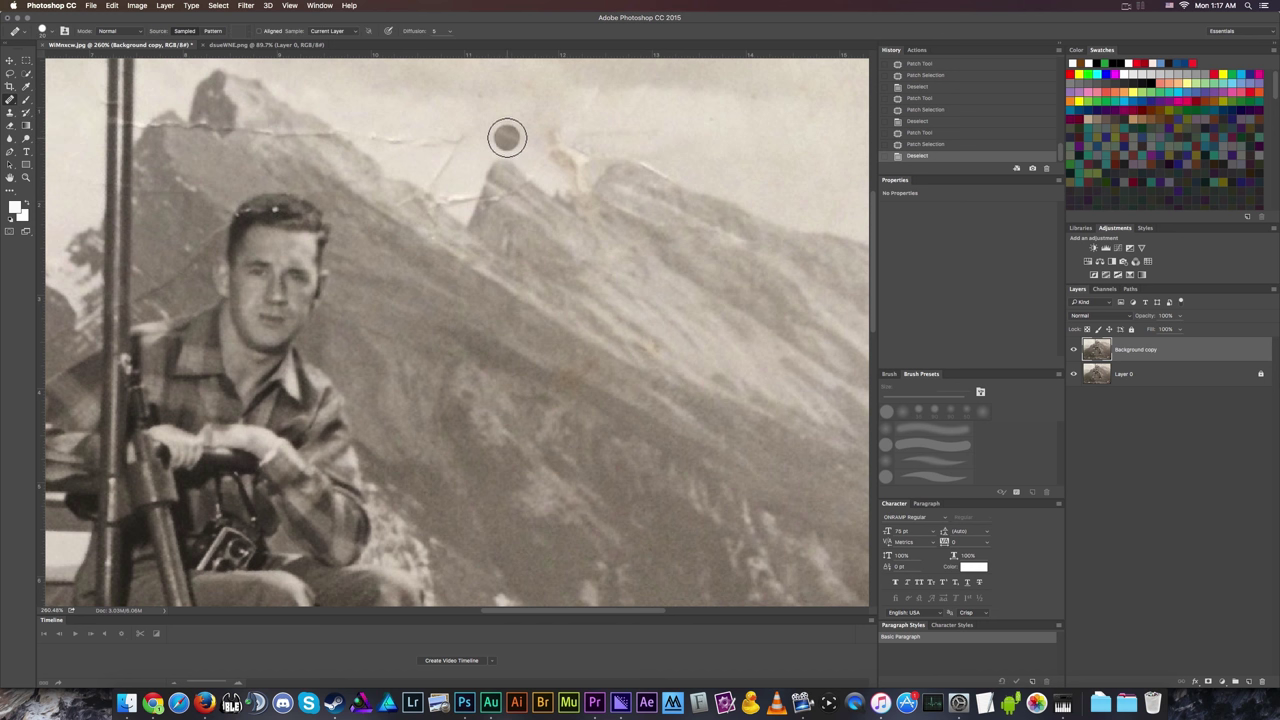
pyautogui.keyDown('alt'); pyautogui.click(519, 131); pyautogui.keyUp('alt')
pyautogui.moveTo(573, 141)
pyautogui.mouseDown()
pyautogui.moveTo(573, 175)
pyautogui.moveTo(673, 134)
pyautogui.moveTo(586, 128)
pyautogui.moveTo(632, 115)
pyautogui.moveTo(648, 86)
pyautogui.moveTo(652, 97)
pyautogui.moveTo(589, 96)
pyautogui.moveTo(570, 148)
pyautogui.moveTo(592, 149)
pyautogui.moveTo(581, 156)
pyautogui.moveTo(587, 140)
pyautogui.moveTo(620, 133)
pyautogui.moveTo(565, 129)
pyautogui.mouseUp()
pyautogui.keyDown('alt'); pyautogui.click(560, 117); pyautogui.keyUp('alt')
pyautogui.keyDown('alt'); pyautogui.click(744, 112); pyautogui.keyUp('alt')
pyautogui.keyDown('alt'); pyautogui.click(713, 126); pyautogui.keyUp('alt')
pyautogui.keyDown('alt'); pyautogui.click(700, 134); pyautogui.keyUp('alt')
pyautogui.keyDown('alt'); pyautogui.click(719, 125); pyautogui.keyUp('alt')
pyautogui.click(577, 120)
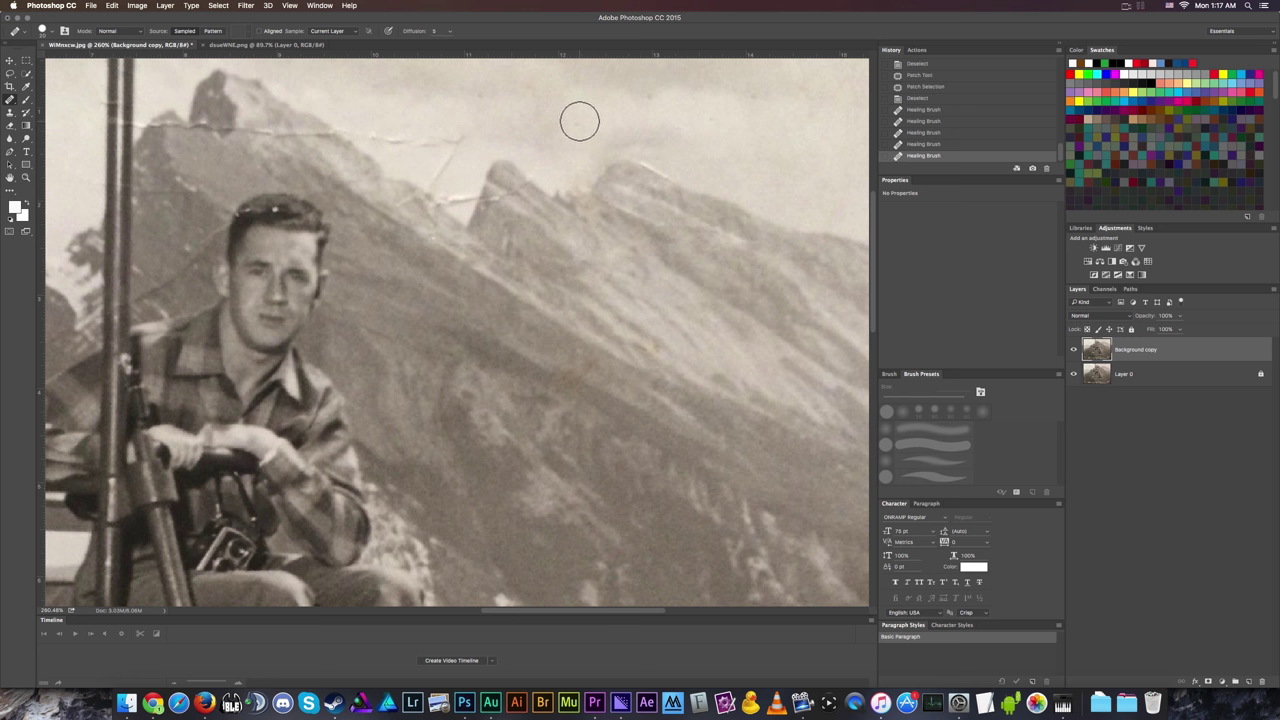
# Heal the dark smudge and faint marks in the sky above the right ridge with newly sampled clean sky.
pyautogui.keyDown('alt'); pyautogui.click(726, 120); pyautogui.keyUp('alt')
pyautogui.keyDown('alt'); pyautogui.click(716, 166); pyautogui.keyUp('alt')
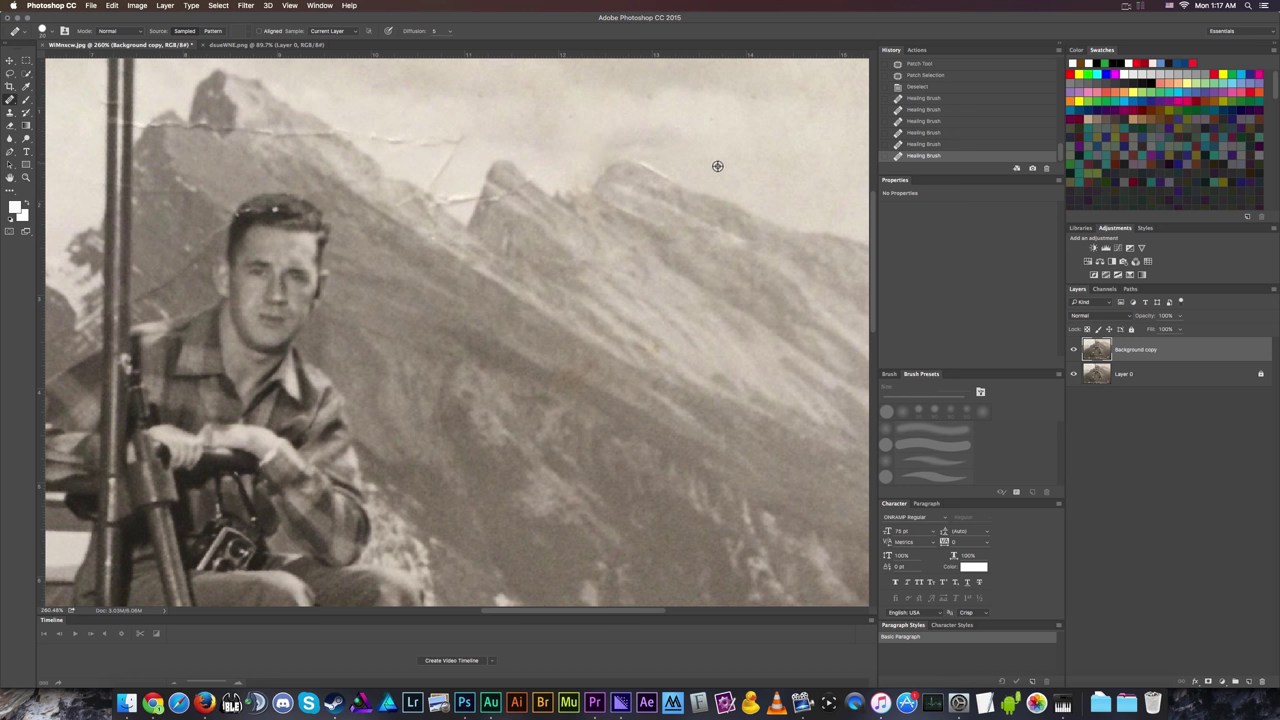
pyautogui.click(571, 114)
pyautogui.keyDown('alt'); pyautogui.click(738, 143); pyautogui.keyUp('alt')
pyautogui.click(714, 118)
pyautogui.keyDown('alt'); pyautogui.click(714, 158); pyautogui.keyUp('alt')
pyautogui.click(758, 98)
# Heal the diagonal crease and white scratch beside the ridge's left peak, and the bright scratch along its right peak.
pyautogui.scroll(1, 540, 150)
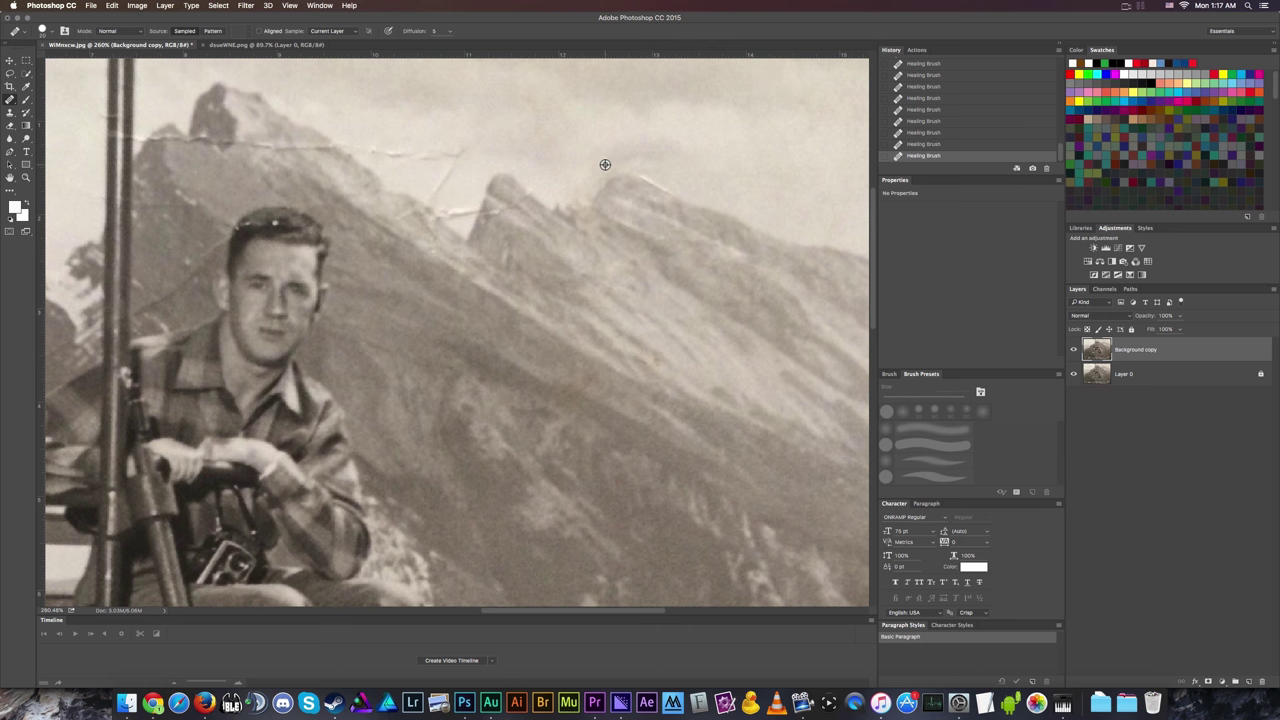
pyautogui.scroll(-5, 600, 160)
pyautogui.scroll(2, 533, 151)
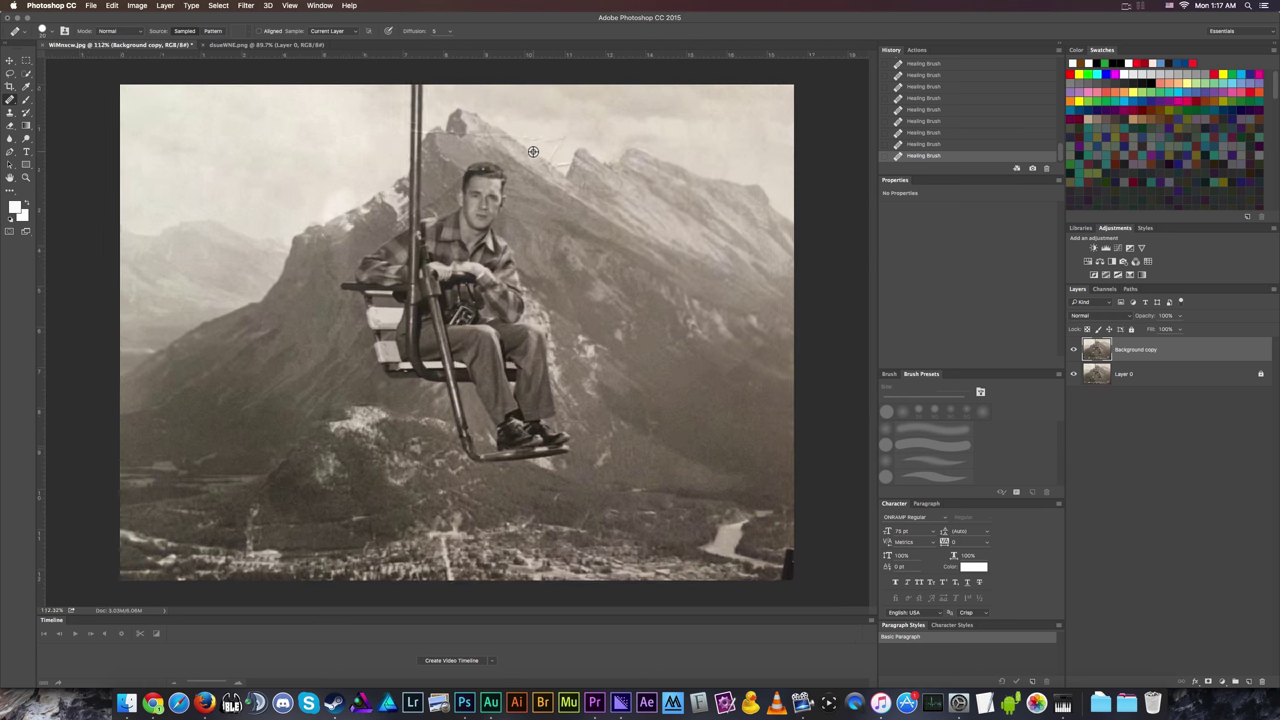
pyautogui.scroll(-2, 371, 119)
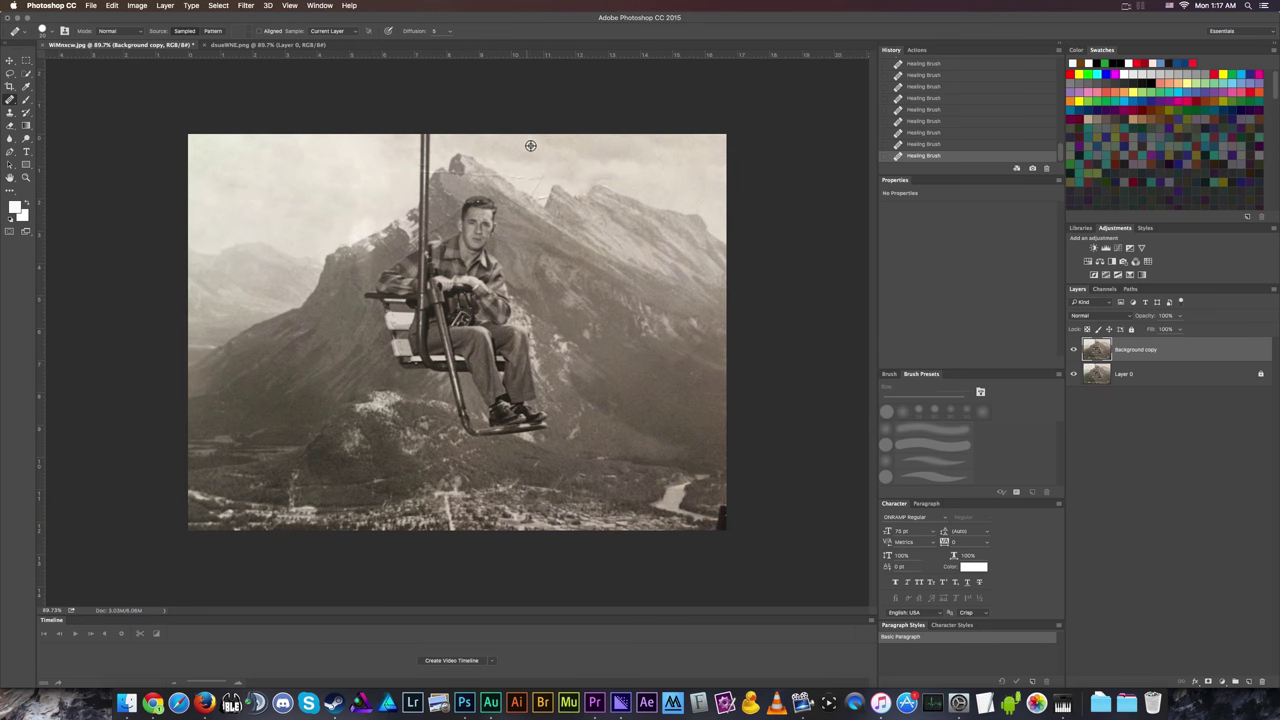
pyautogui.scroll(2, 700, 416)
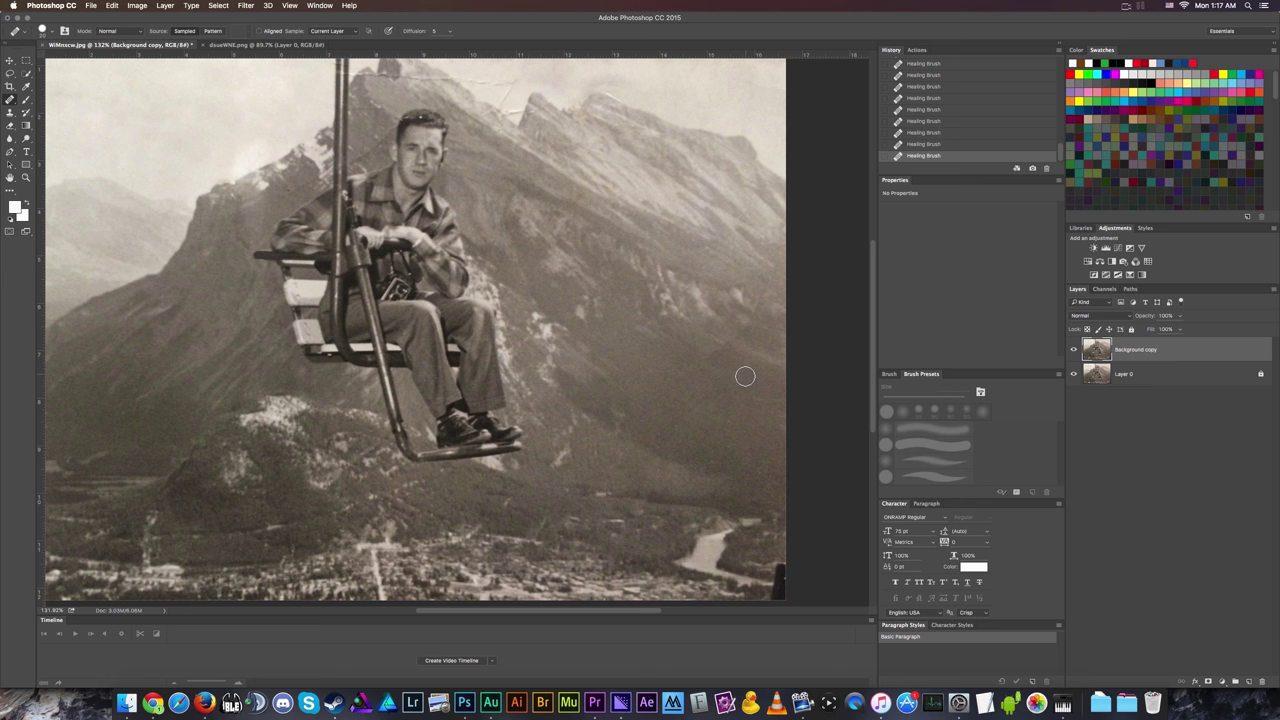
pyautogui.scroll(-2, 687, 239)
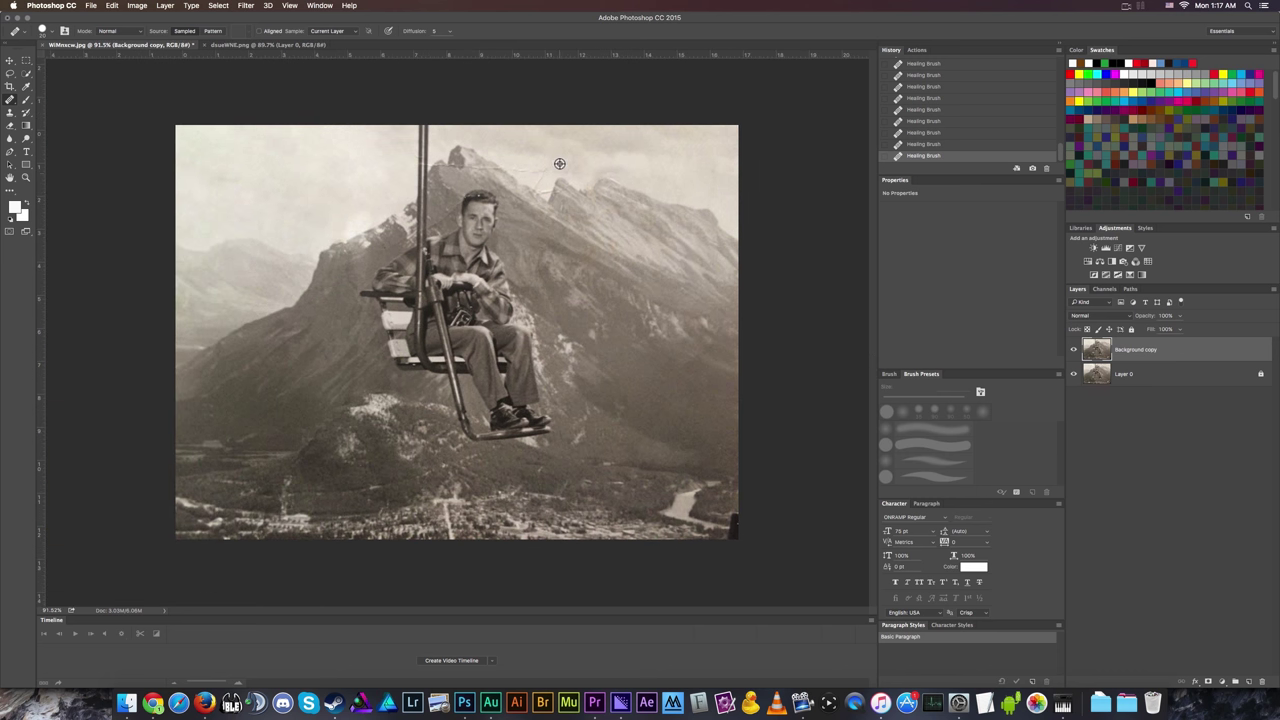
pyautogui.scroll(1, 560, 158)
pyautogui.scroll(3, 565, 133)
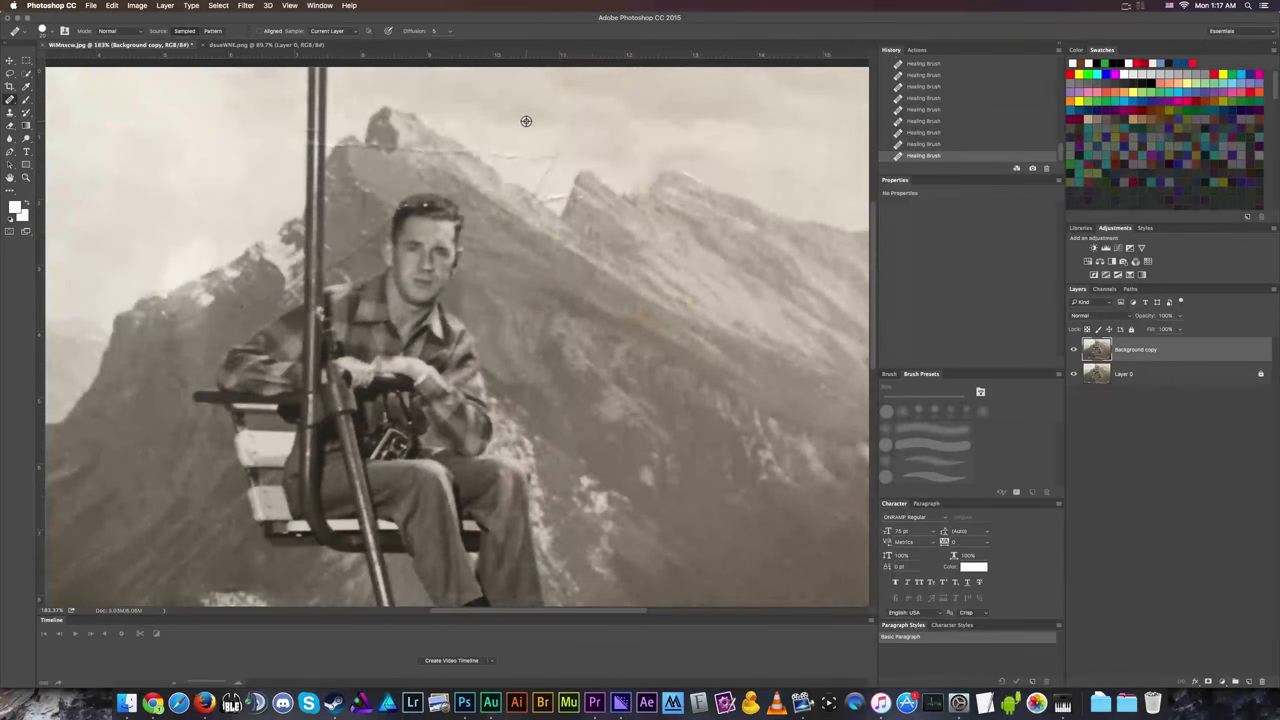
pyautogui.keyDown('alt'); pyautogui.click(532, 136); pyautogui.keyUp('alt')
pyautogui.scroll(1, 578, 210)
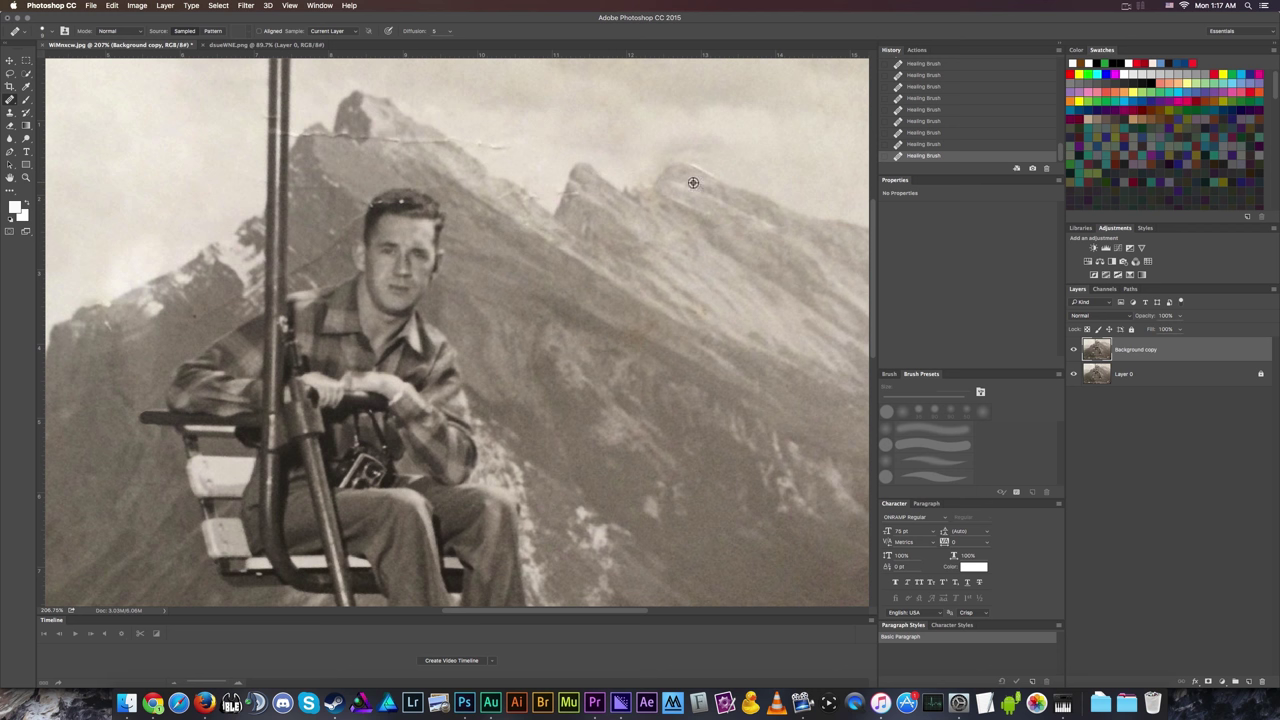
pyautogui.scroll(1, 716, 177)
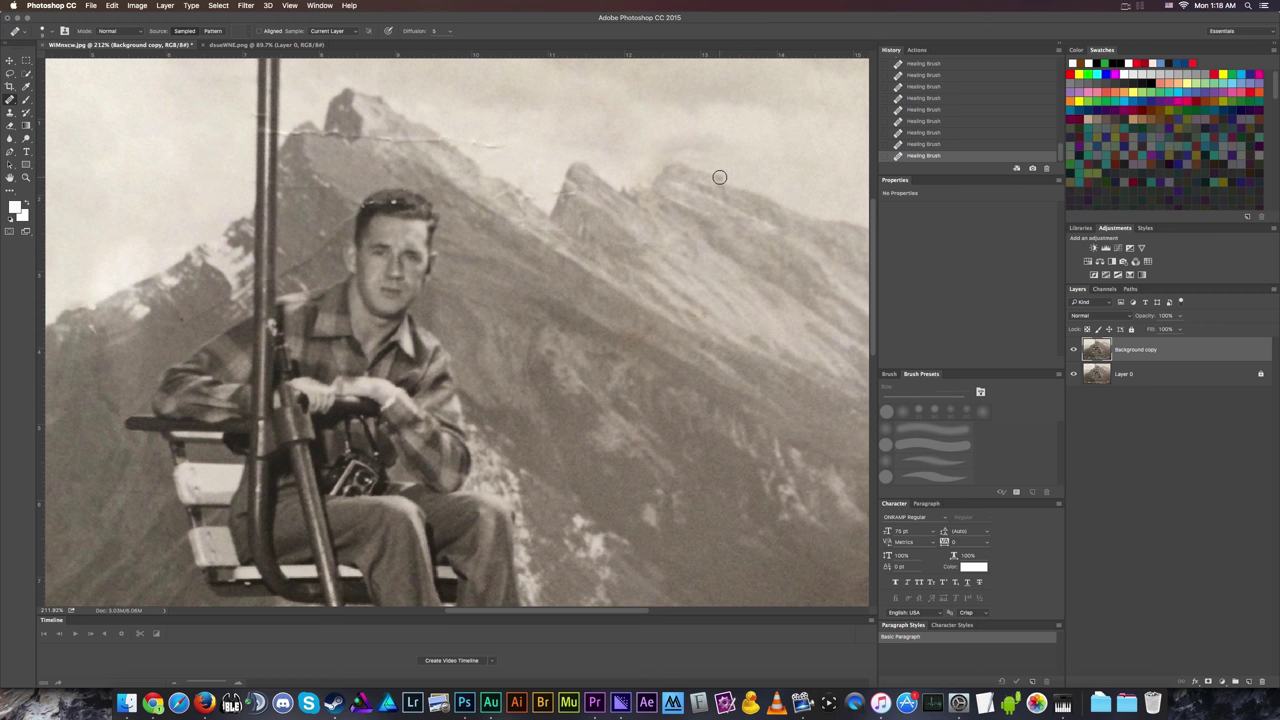
# Heal the small specks on the main mountain's slope just left of the ridge's left peak.
pyautogui.scroll(-5, 742, 254)
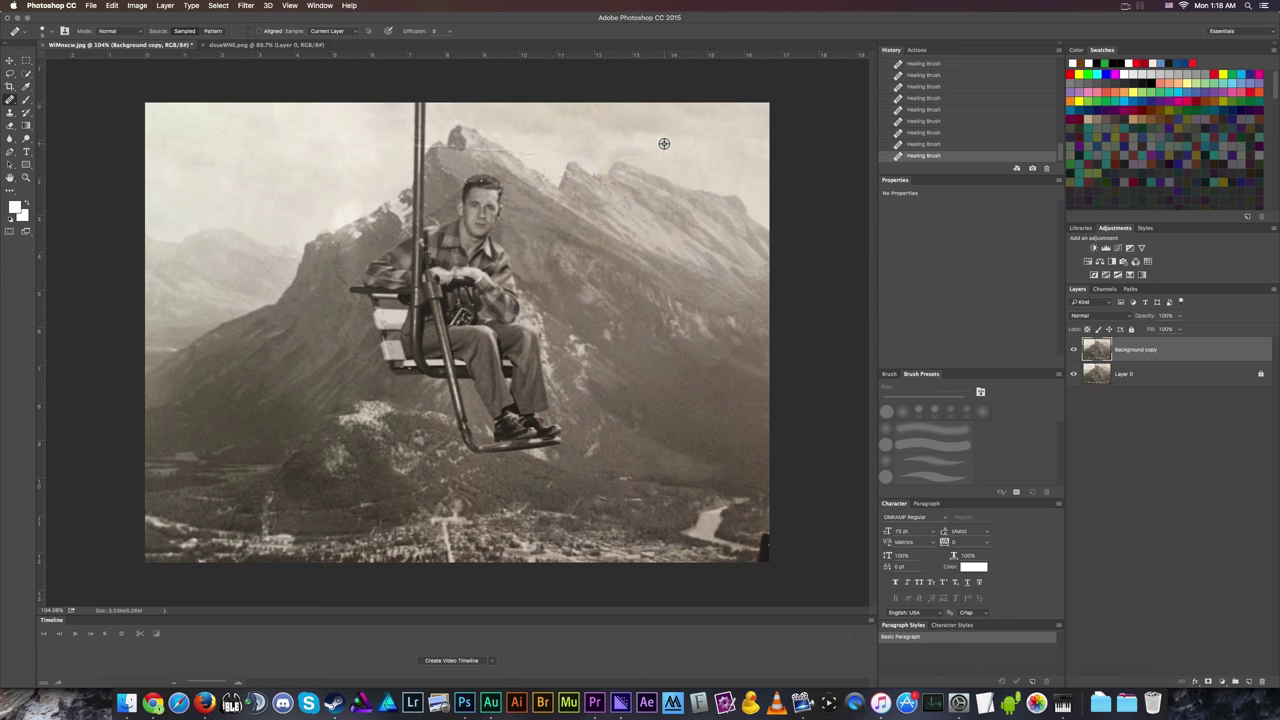
pyautogui.scroll(5, 537, 119)
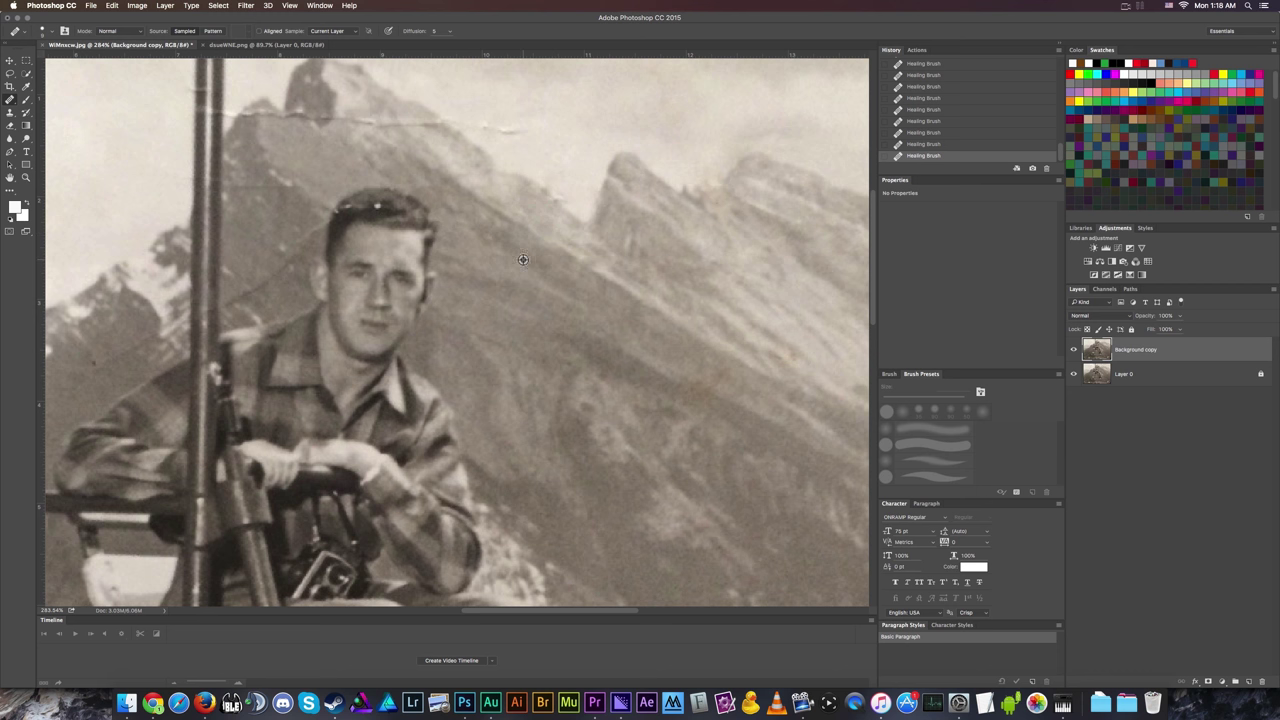
pyautogui.scroll(2, 470, 200)
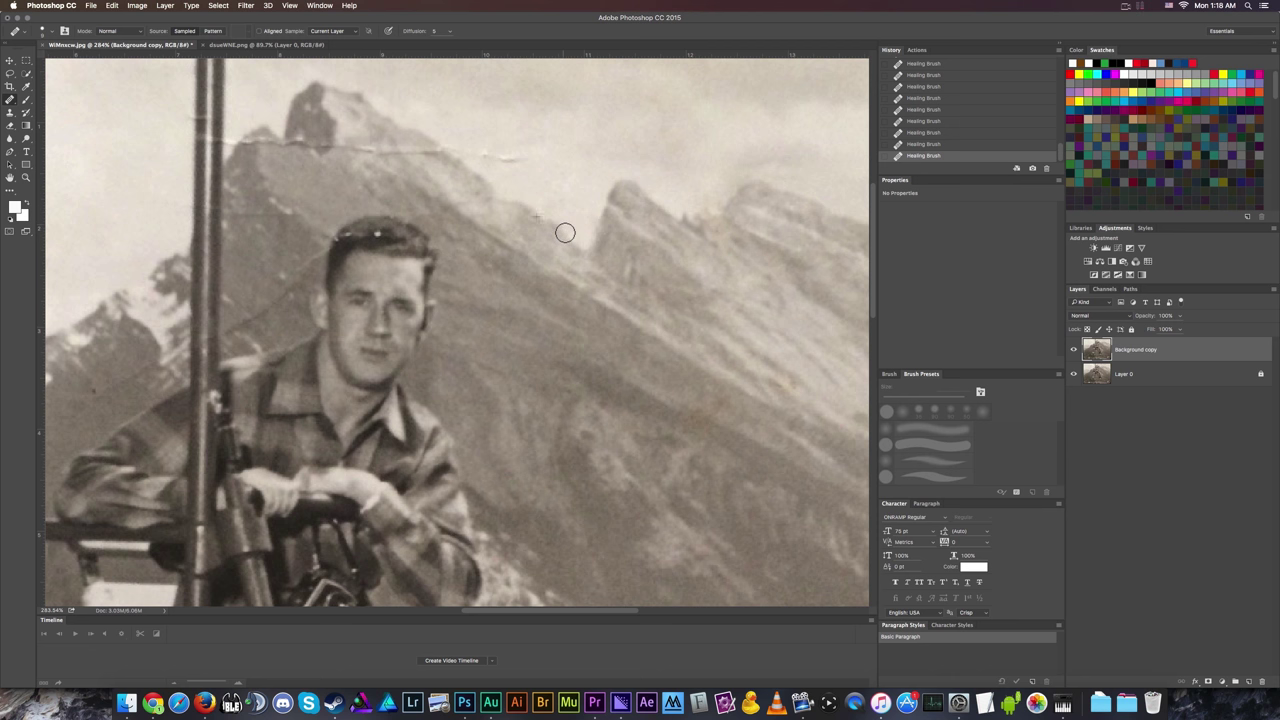
pyautogui.scroll(5, 488, 174)
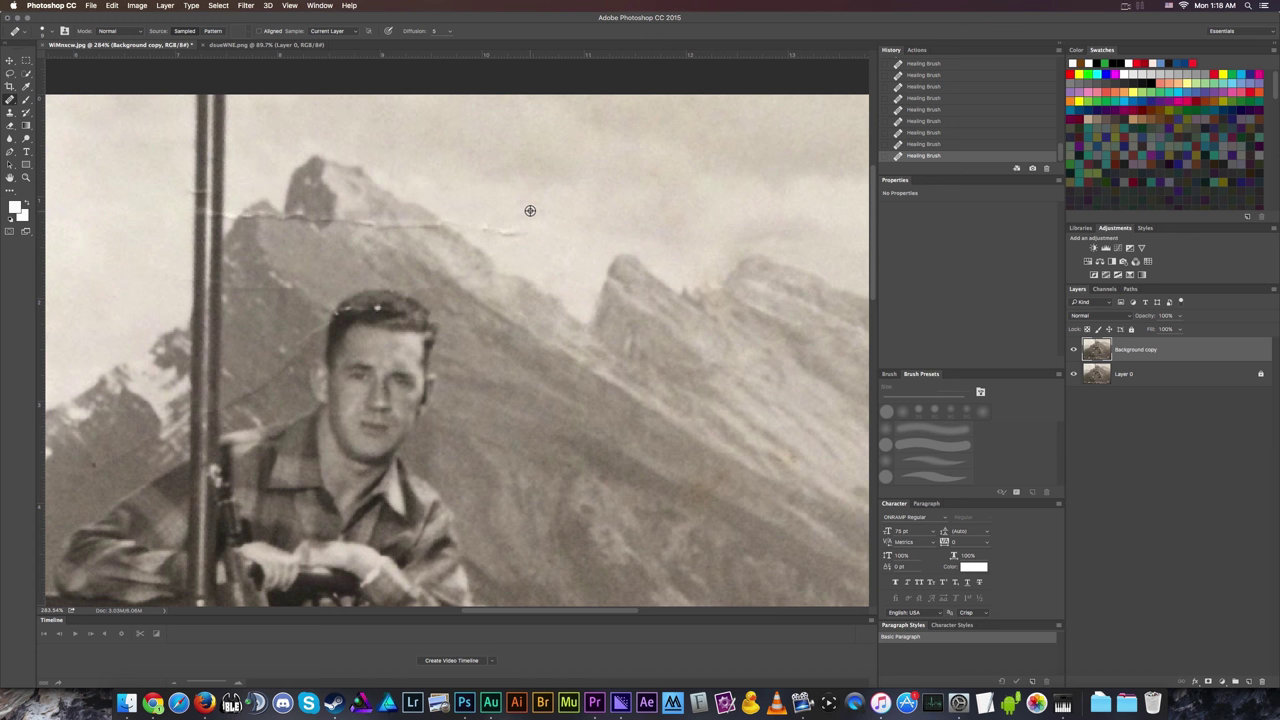
# Heal the horizontal crease running from the sky across the main summit toward the chairlift pole.
pyautogui.keyDown('alt'); pyautogui.click(530, 210); pyautogui.keyUp('alt')
pyautogui.moveTo(538, 238); pyautogui.dragTo(444, 210)
pyautogui.keyDown('alt'); pyautogui.click(477, 207); pyautogui.keyUp('alt')
pyautogui.moveTo(392, 224); pyautogui.dragTo(354, 220)
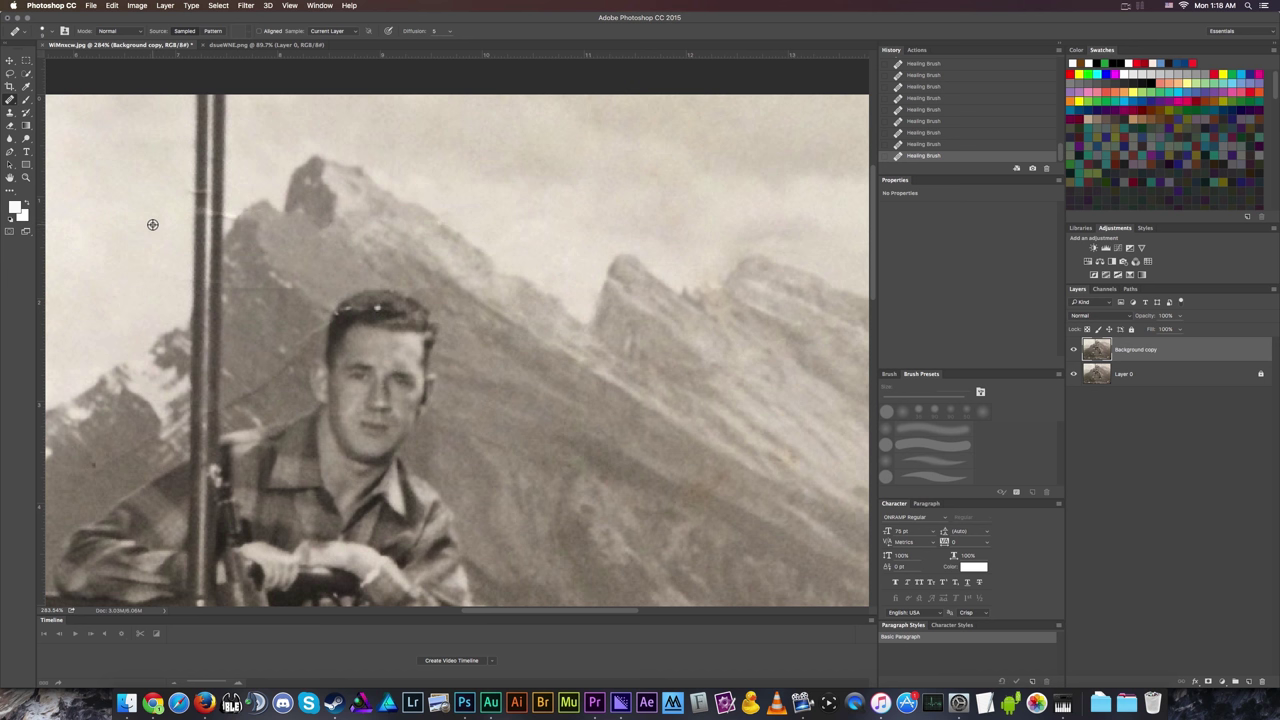
# Heal the white specks in the man's hair with a sample from beside them, undoing a stray stroke.
pyautogui.keyDown('alt'); pyautogui.click(367, 317); pyautogui.keyUp('alt')
pyautogui.press('super+z')
pyautogui.scroll(-3, 441, 315)
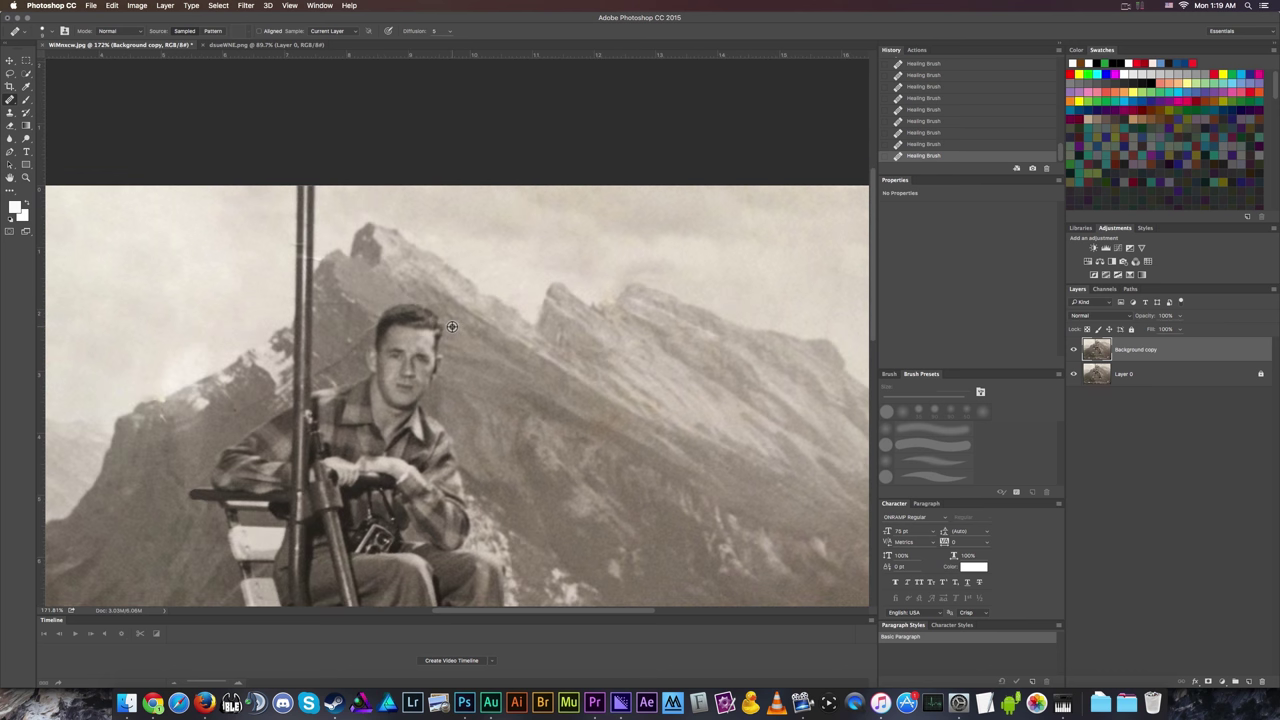
pyautogui.scroll(-3, 451, 326)
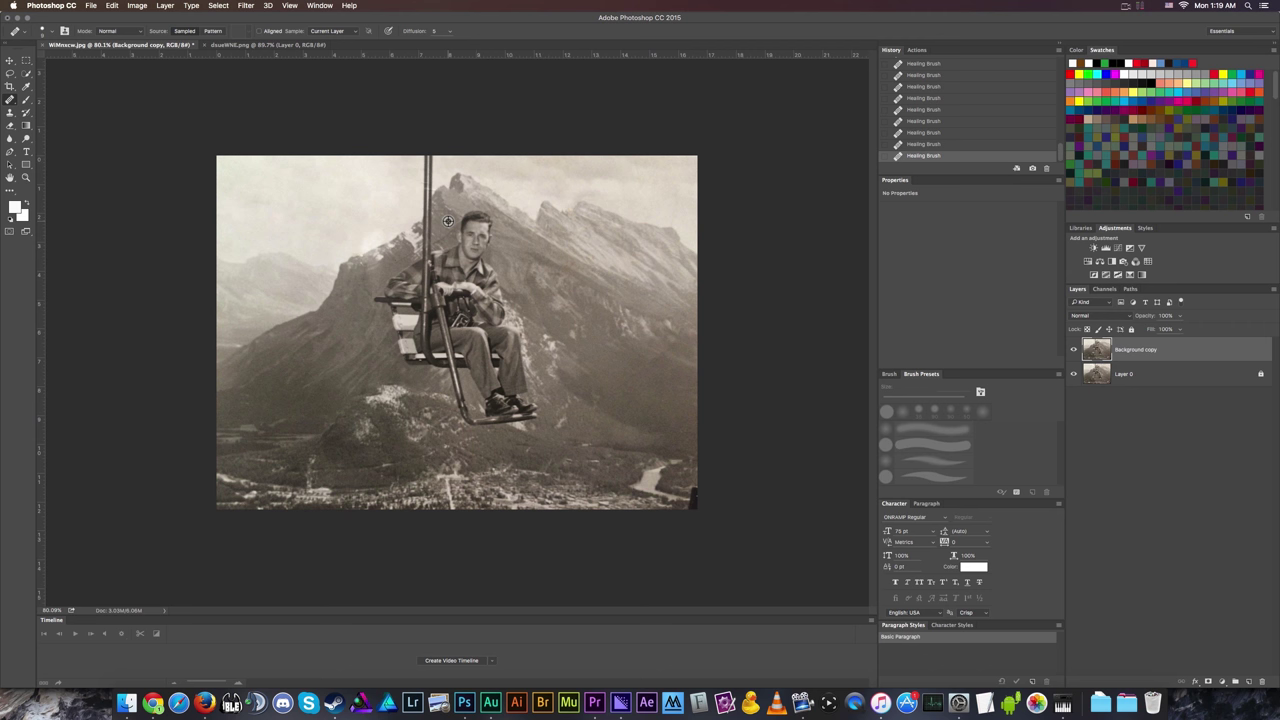
# Heal the white streak beside the chairlift pole at the summit's left shoulder with a sample from the sky above it.
pyautogui.scroll(4, 448, 221)
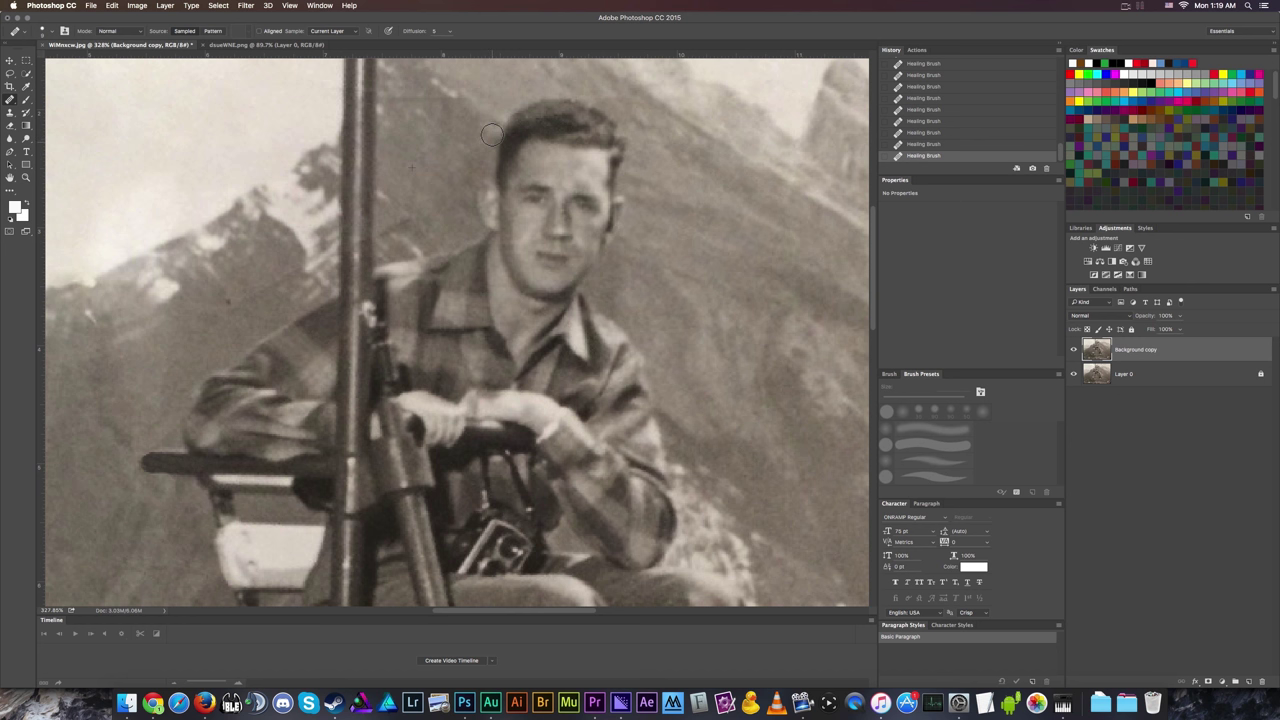
pyautogui.scroll(3, 421, 175)
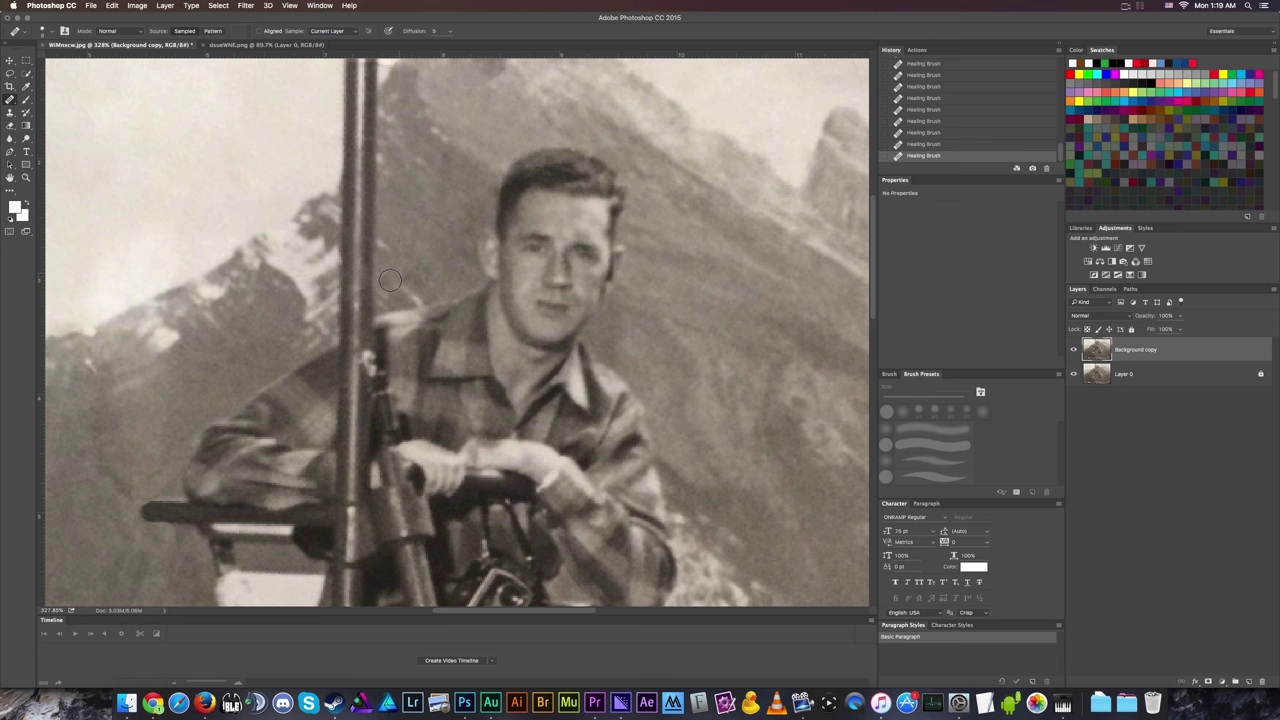
pyautogui.scroll(1, 285, 281)
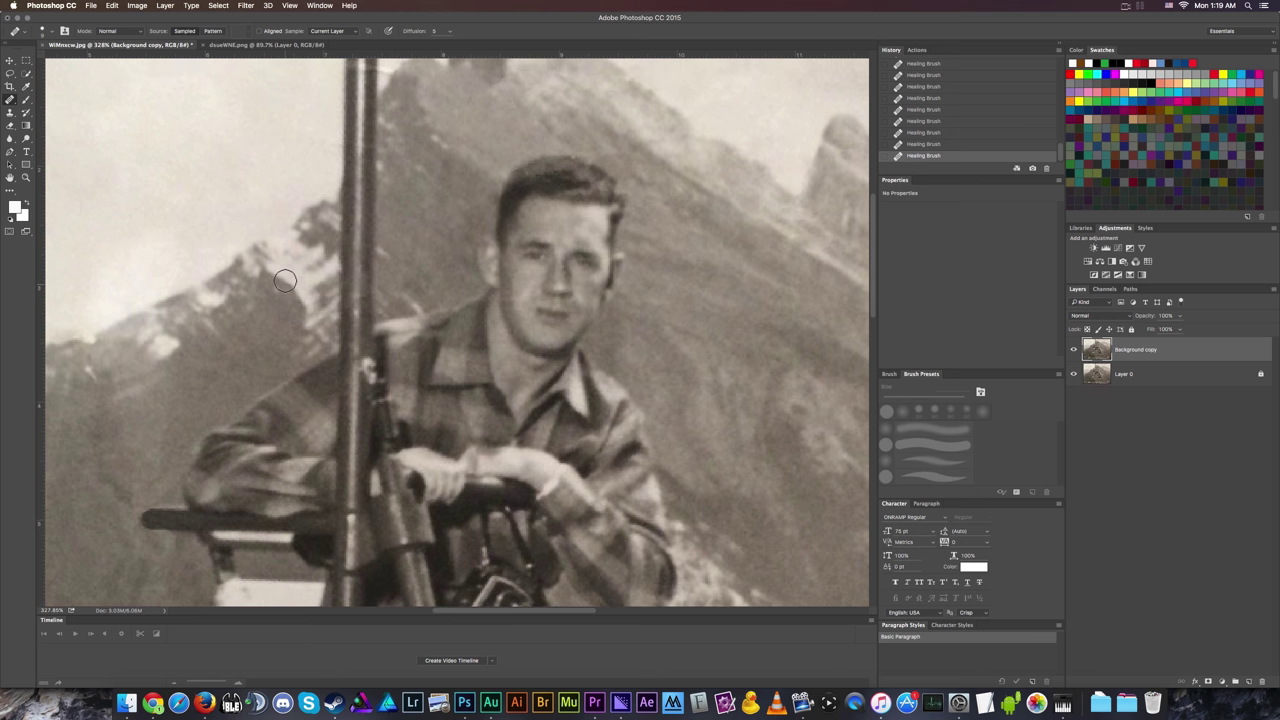
pyautogui.scroll(1, 356, 292)
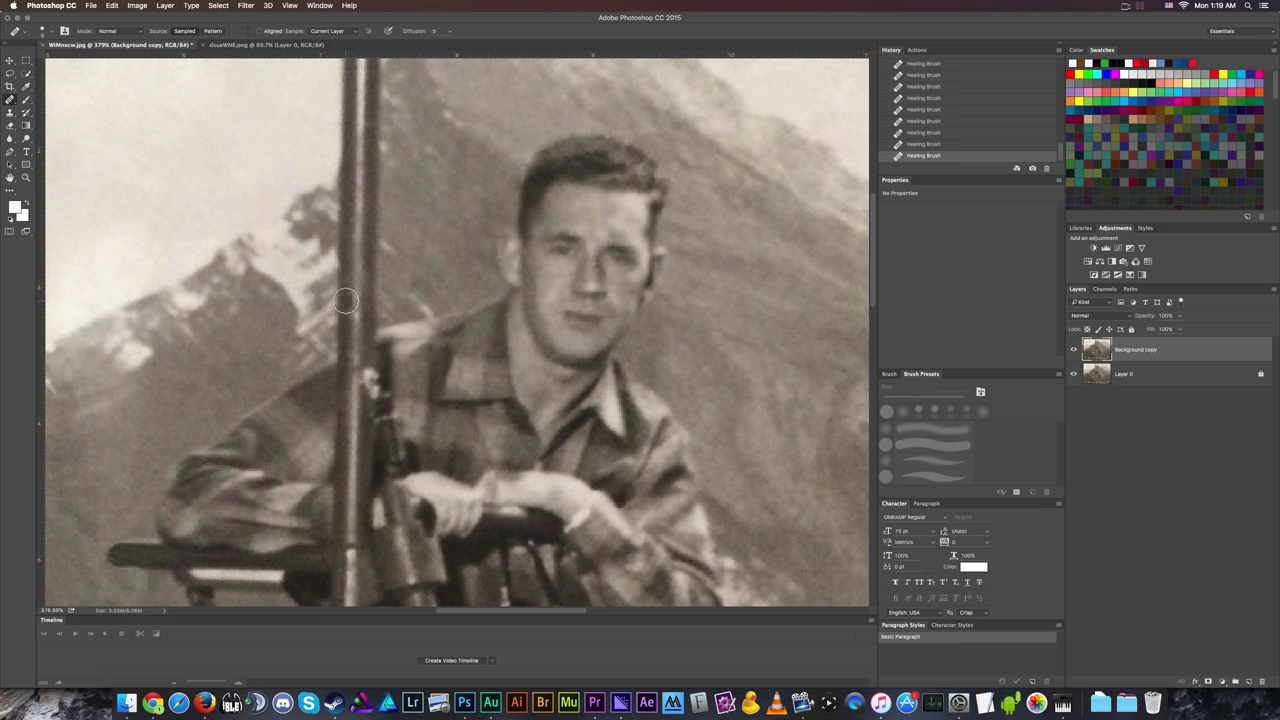
pyautogui.scroll(-2, 270, 284)
pyautogui.scroll(3, 318, 130)
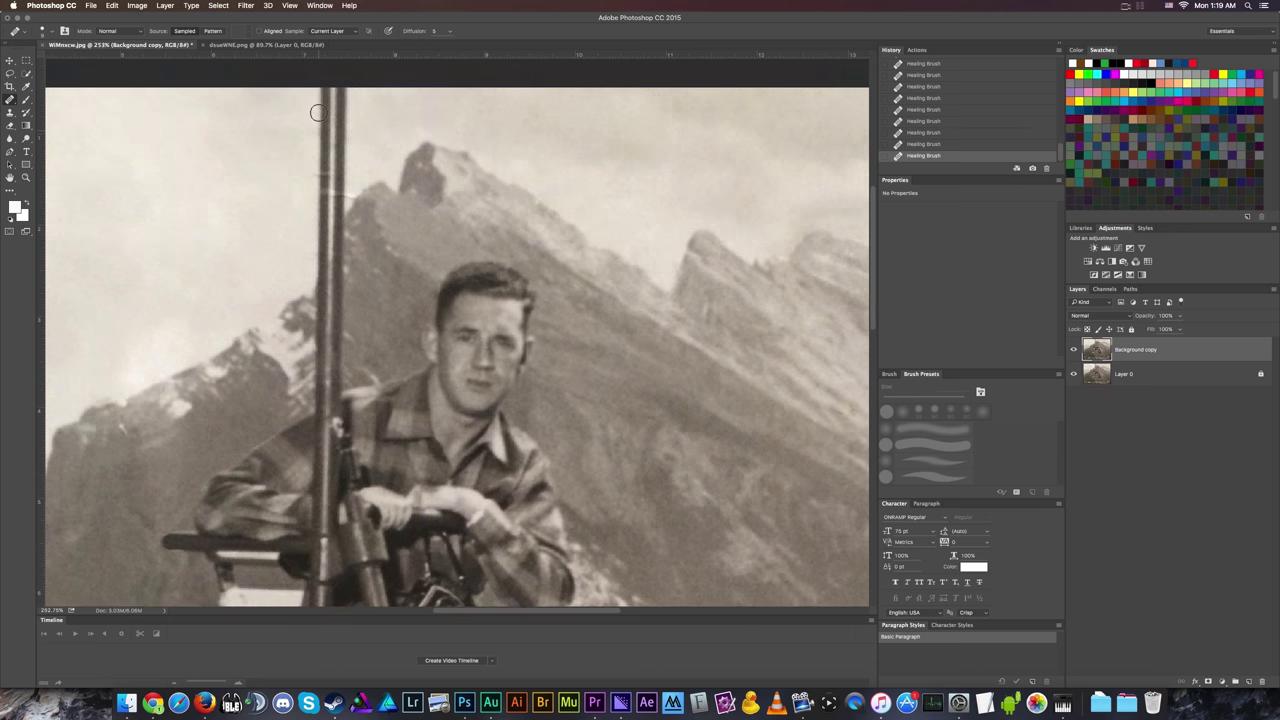
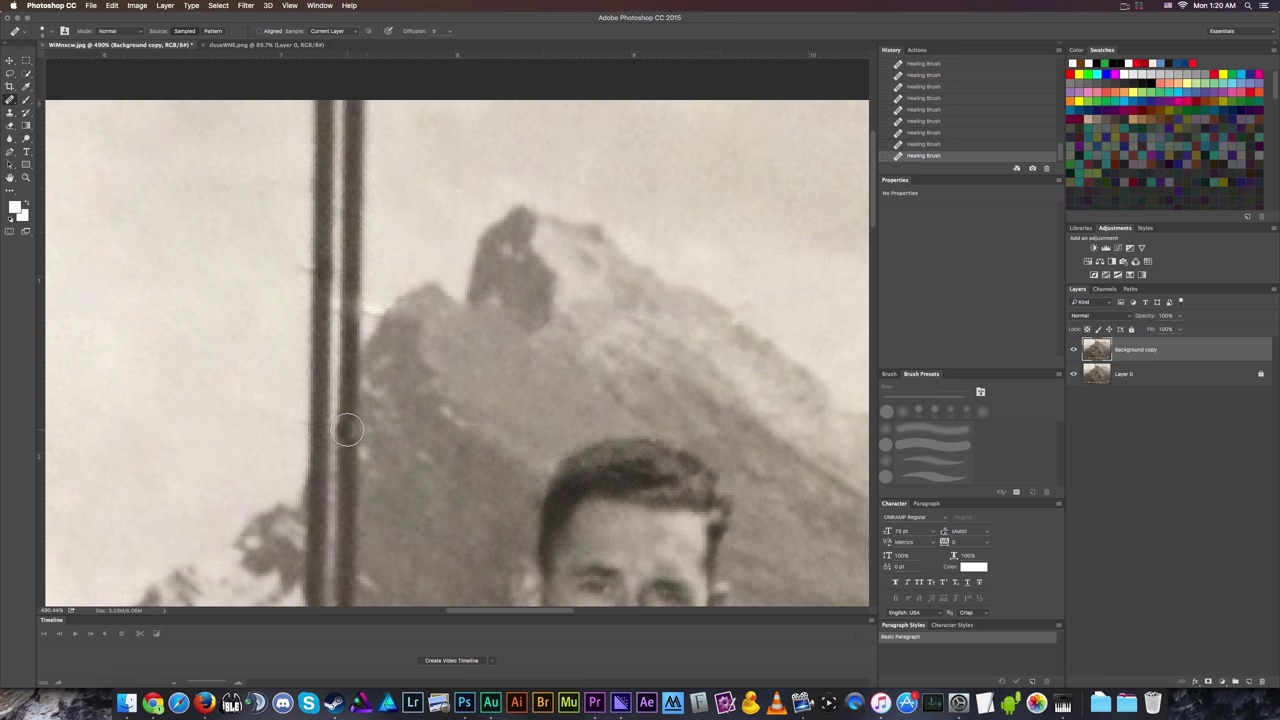
pyautogui.scroll(-3, 330, 425)
pyautogui.scroll(3, 365, 360)
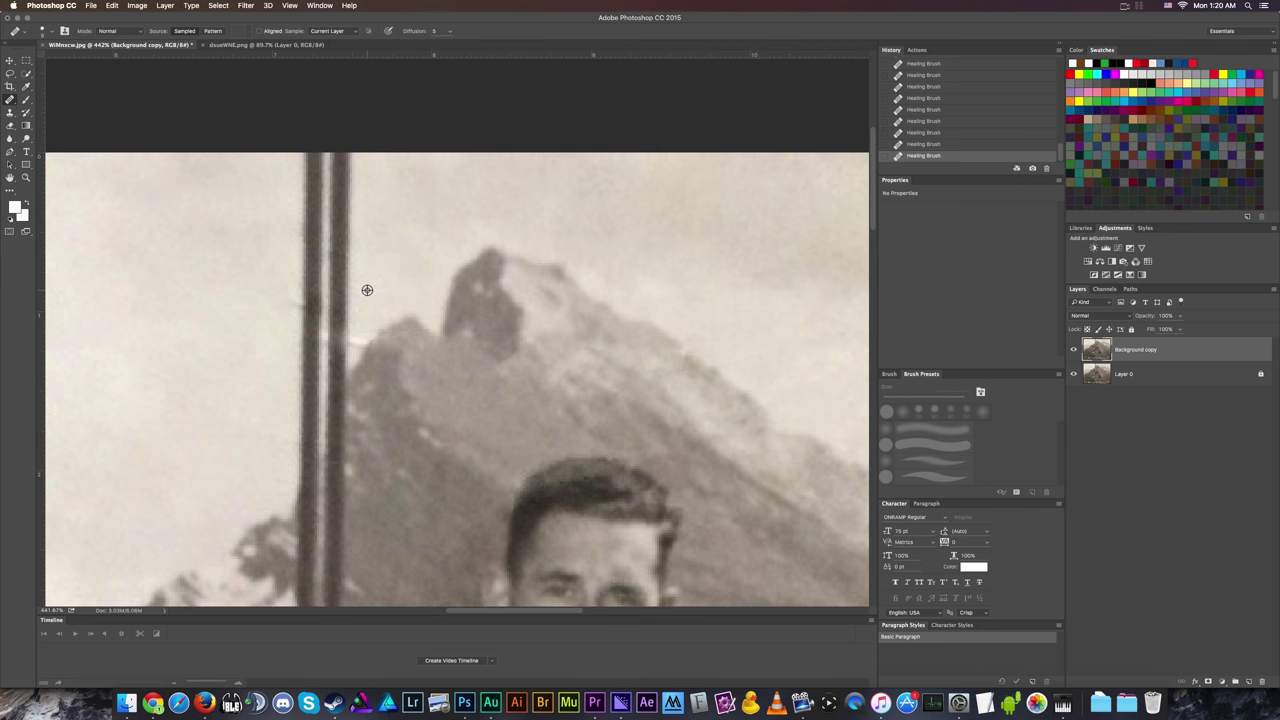
pyautogui.keyDown('alt'); pyautogui.click(367, 290); pyautogui.keyUp('alt')
pyautogui.click(358, 337)
pyautogui.scroll(-2, 390, 257)
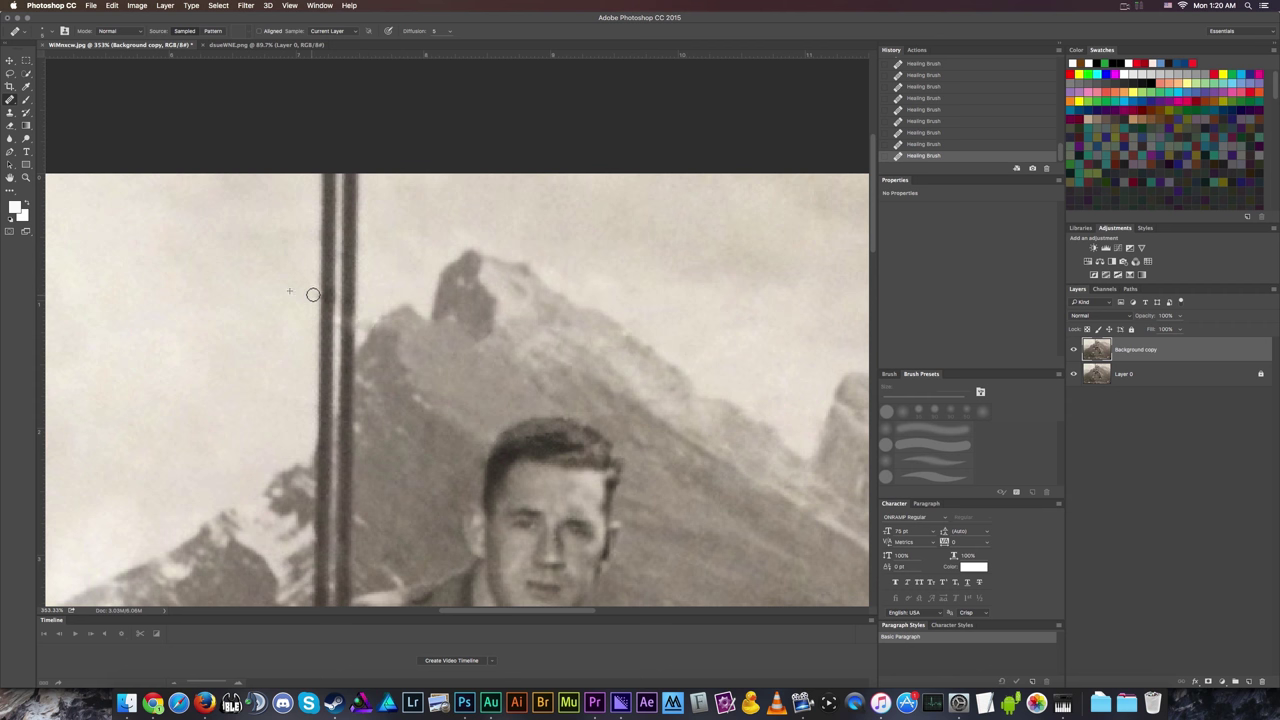
# Clone clean tubing over the damaged section of the chair's front bar just above the footrest bend, using a 30 px Clone Stamp.
pyautogui.scroll(-3, 285, 294)
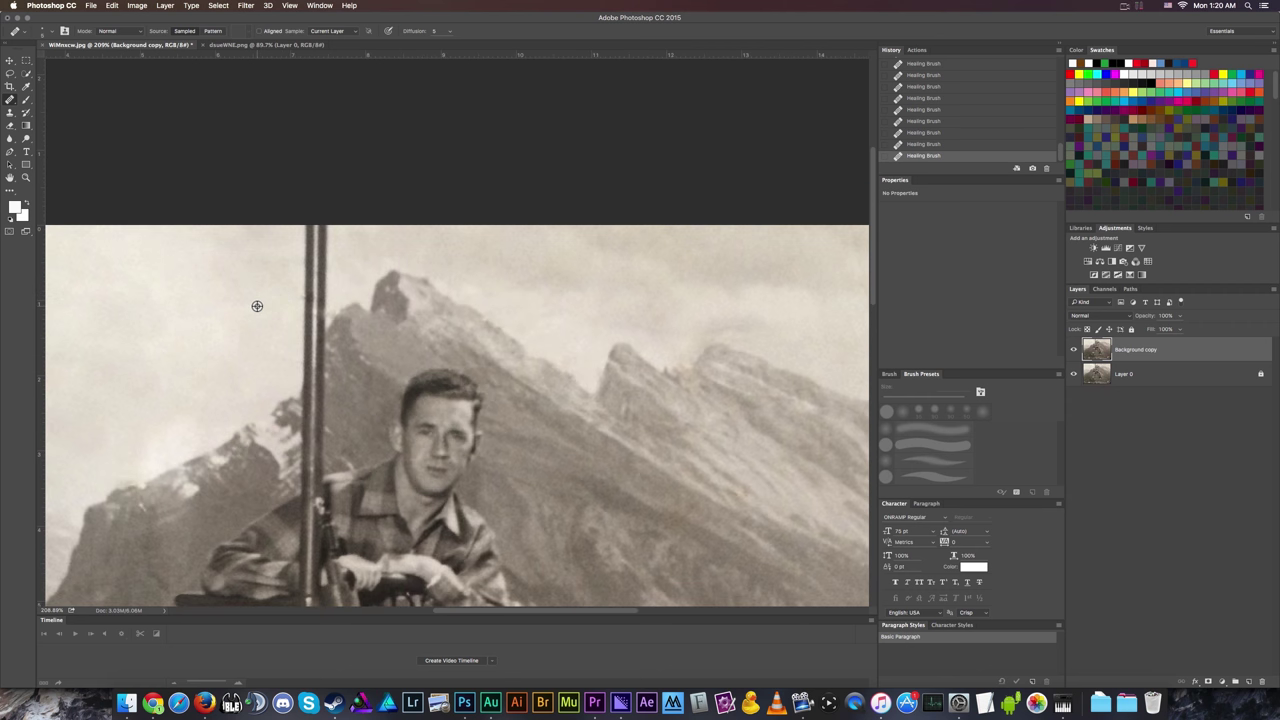
pyautogui.scroll(2, 257, 306)
pyautogui.scroll(-5, 257, 303)
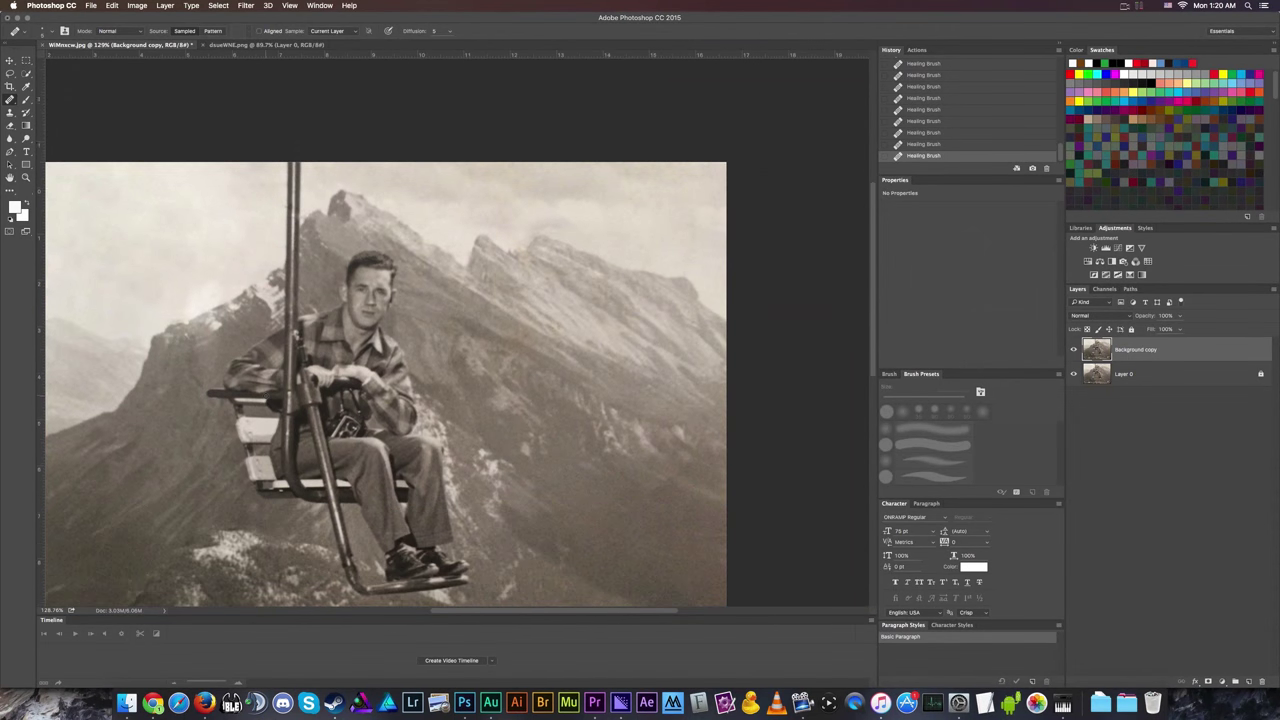
pyautogui.scroll(4, 269, 417)
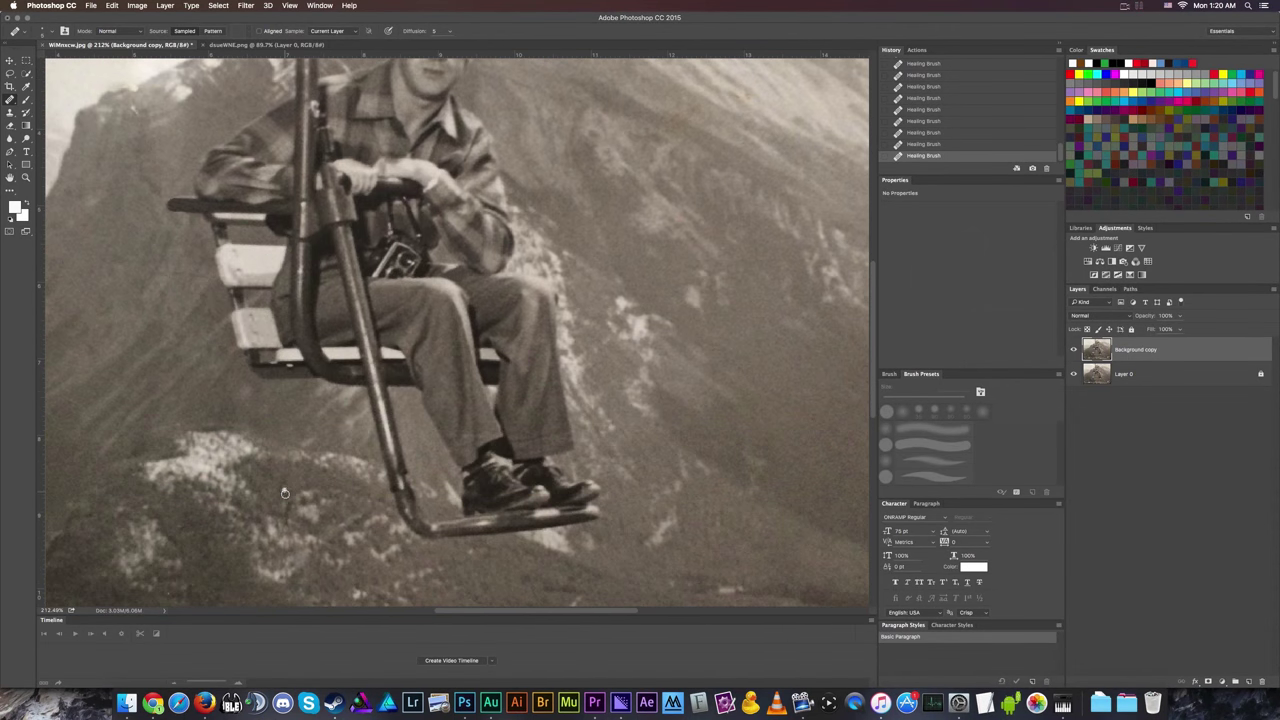
pyautogui.scroll(5, 401, 516)
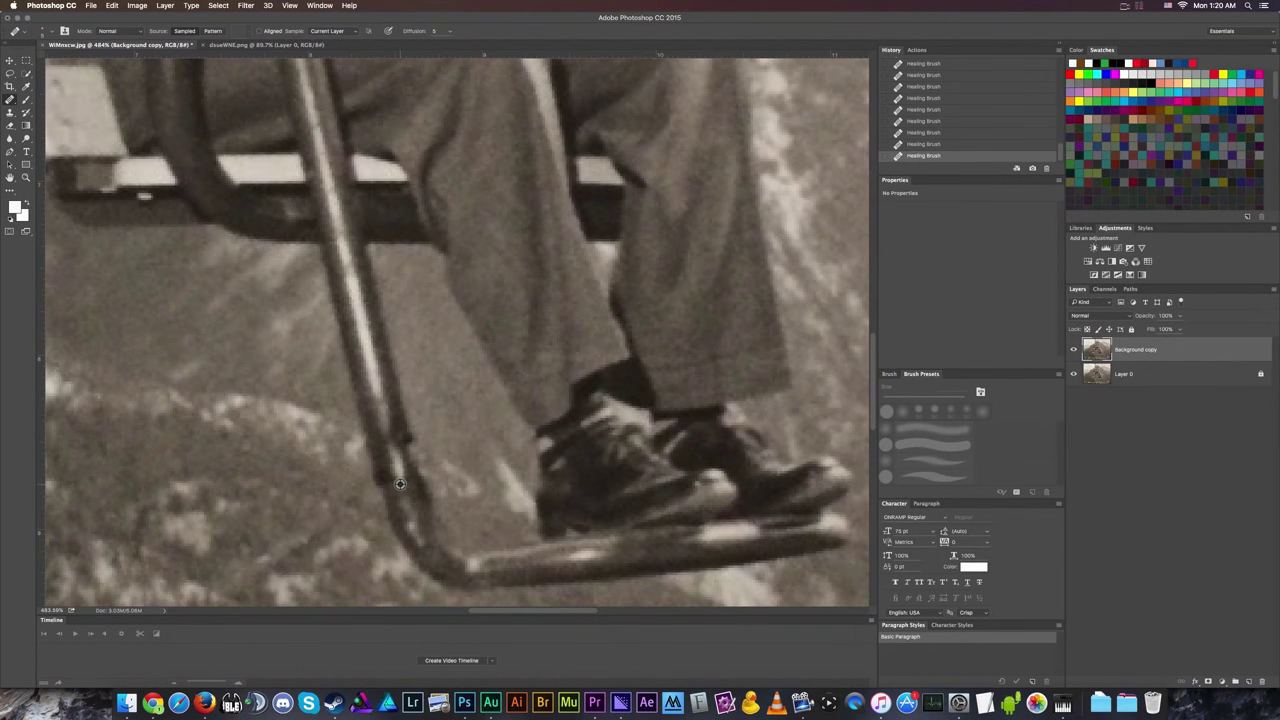
pyautogui.scroll(-2, 399, 484)
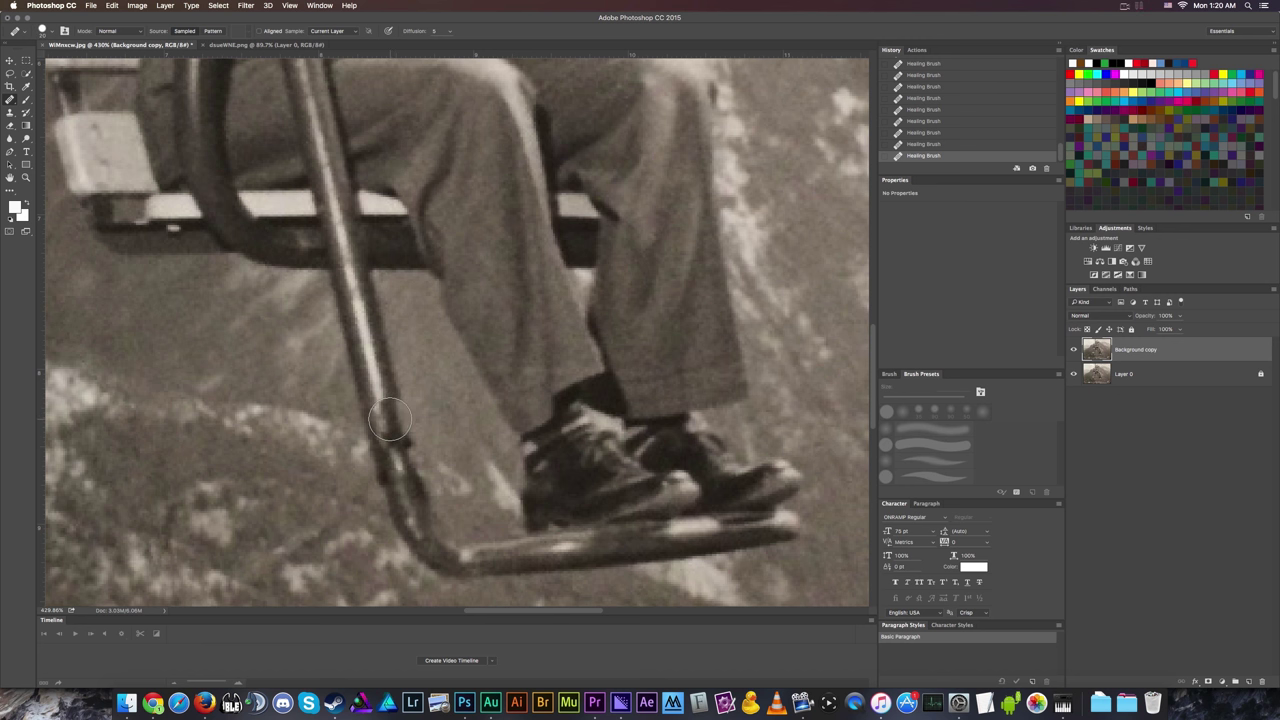
pyautogui.press('s')
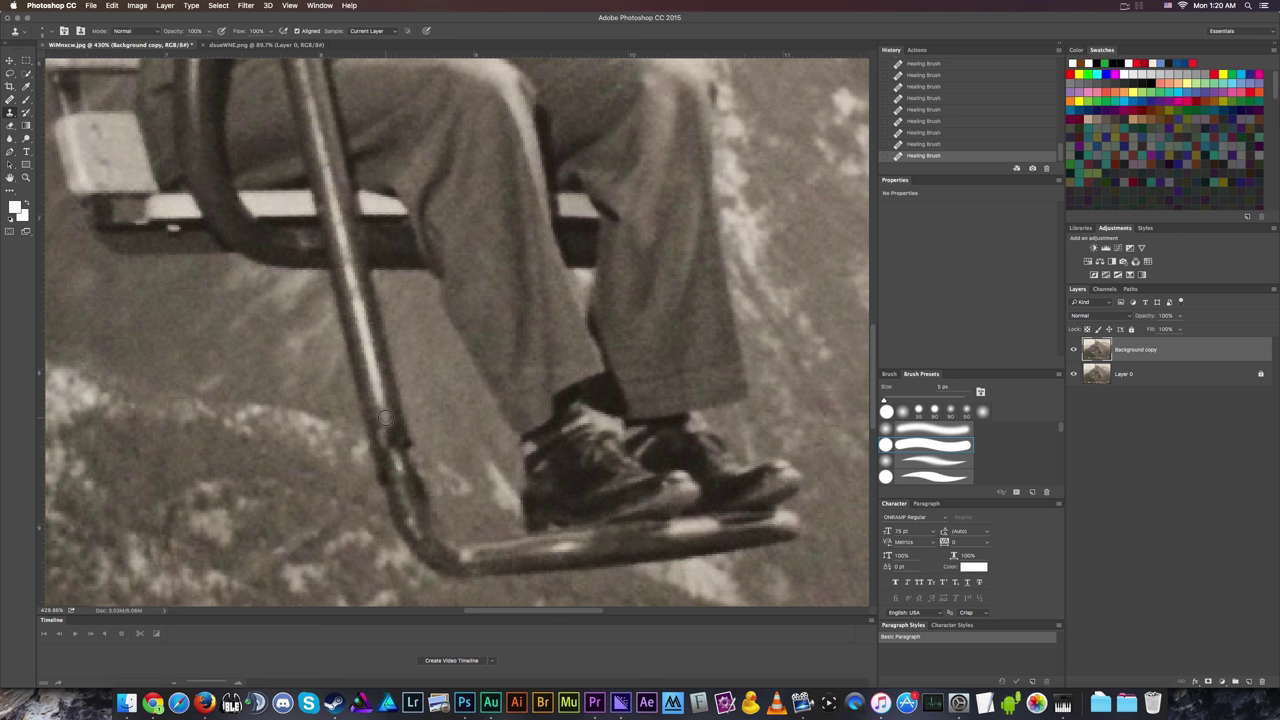
pyautogui.press(']')
pyautogui.moveTo(386, 418)
pyautogui.mouseDown()
pyautogui.moveTo(385, 402)
pyautogui.moveTo(410, 498)
pyautogui.mouseUp()
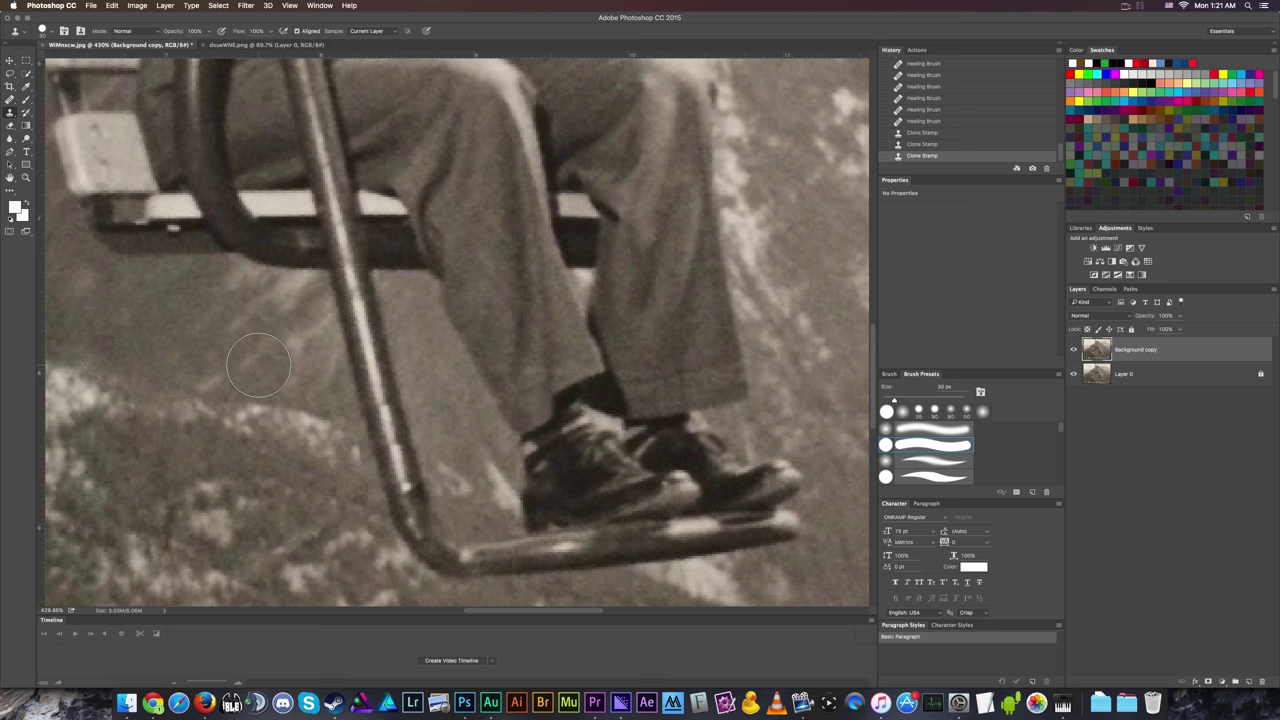
# Blend the cloned section of the front bar with the Healing Brush, covering its lower end and a spot higher up.
pyautogui.press('j')
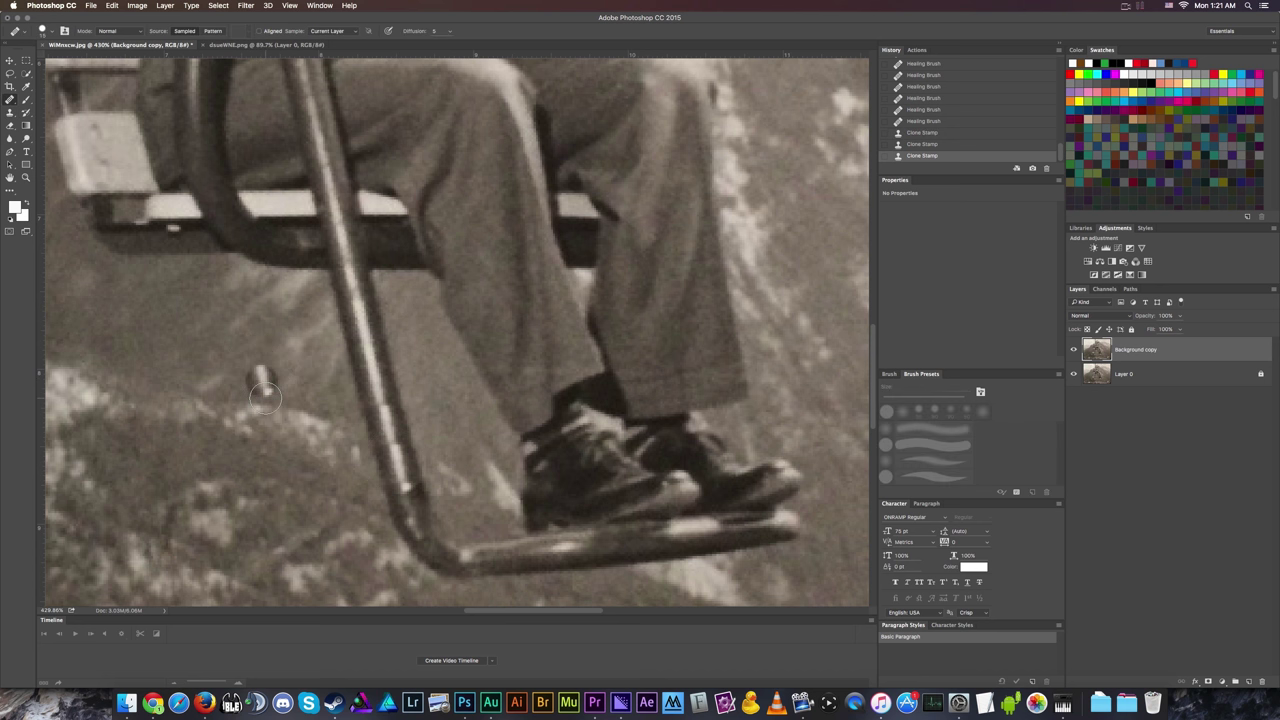
pyautogui.keyDown('alt'); pyautogui.click(413, 514); pyautogui.keyUp('alt')
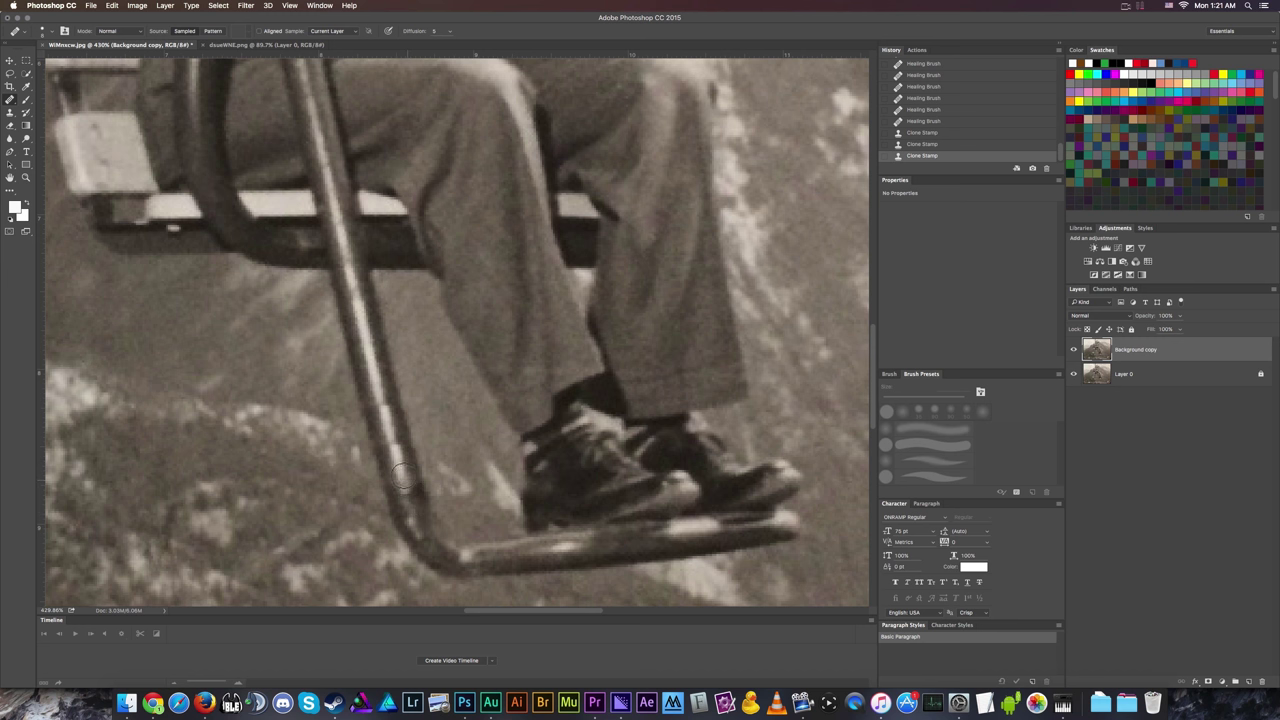
pyautogui.moveTo(408, 478); pyautogui.dragTo(413, 496)
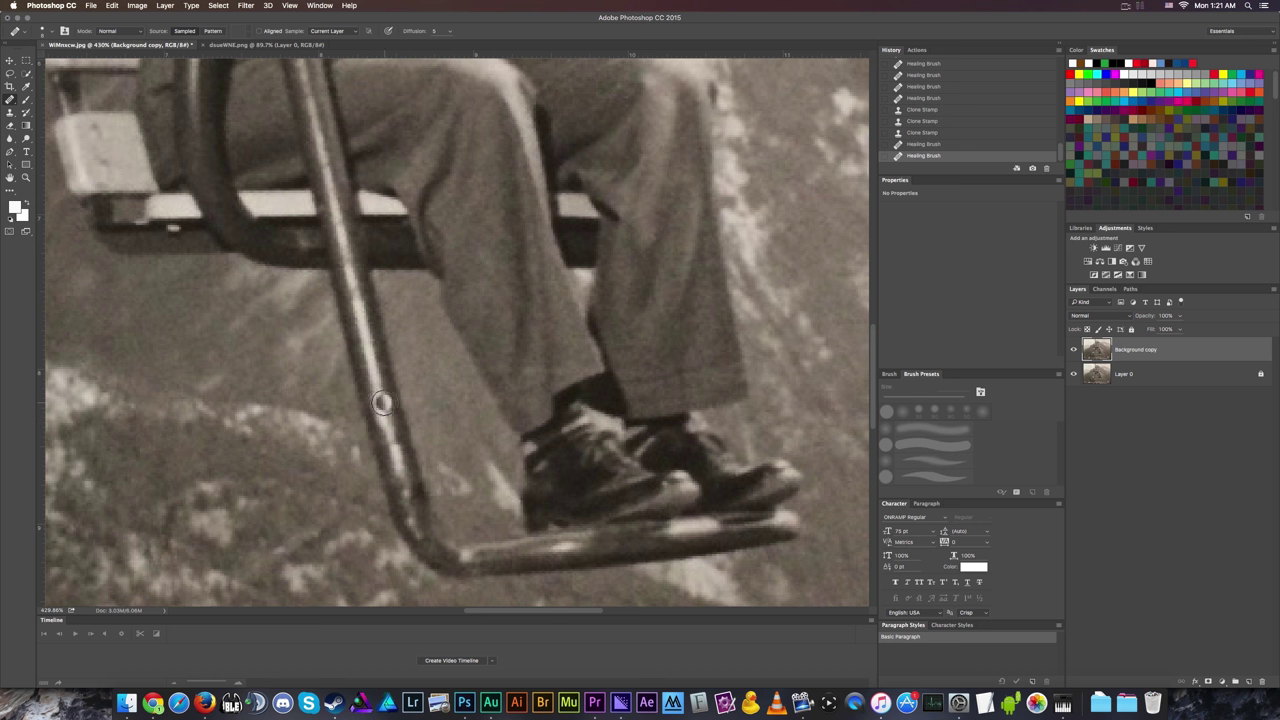
pyautogui.click(383, 403)
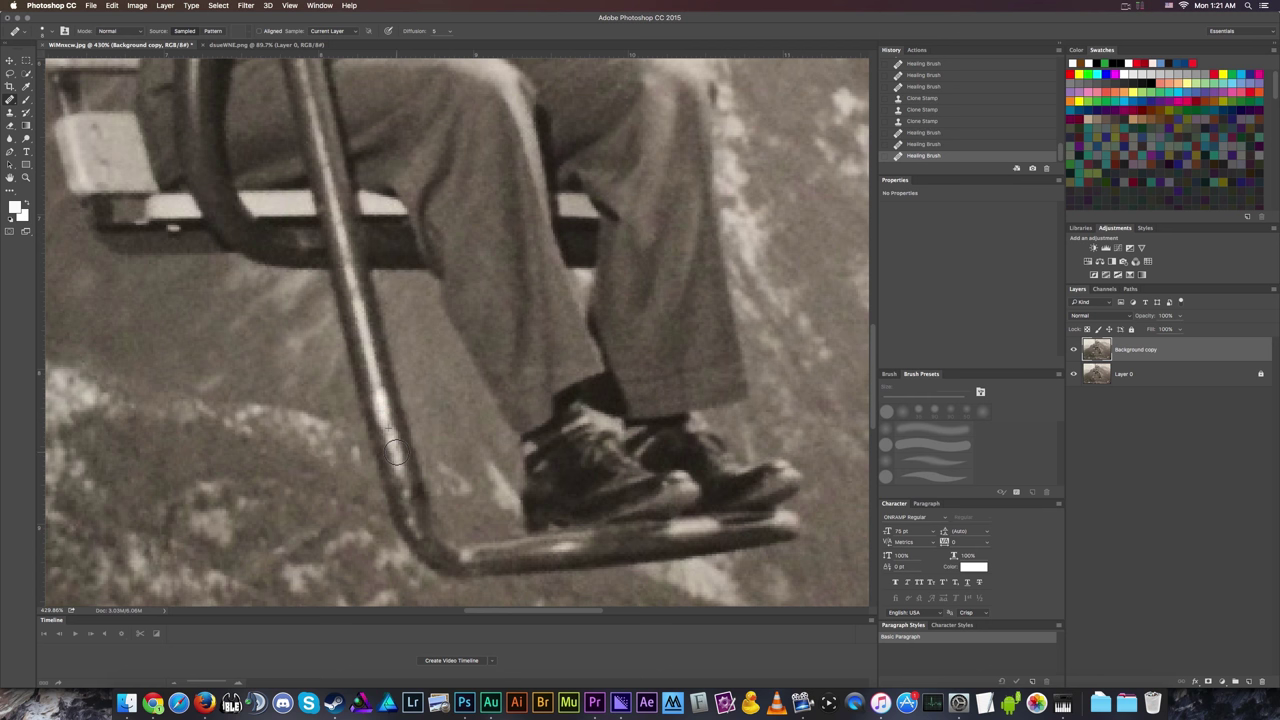
# Heal the uneven highlight along the front bar above the footrest bend, undoing the first stroke and painting again from a new sample.
pyautogui.scroll(-5, 324, 460)
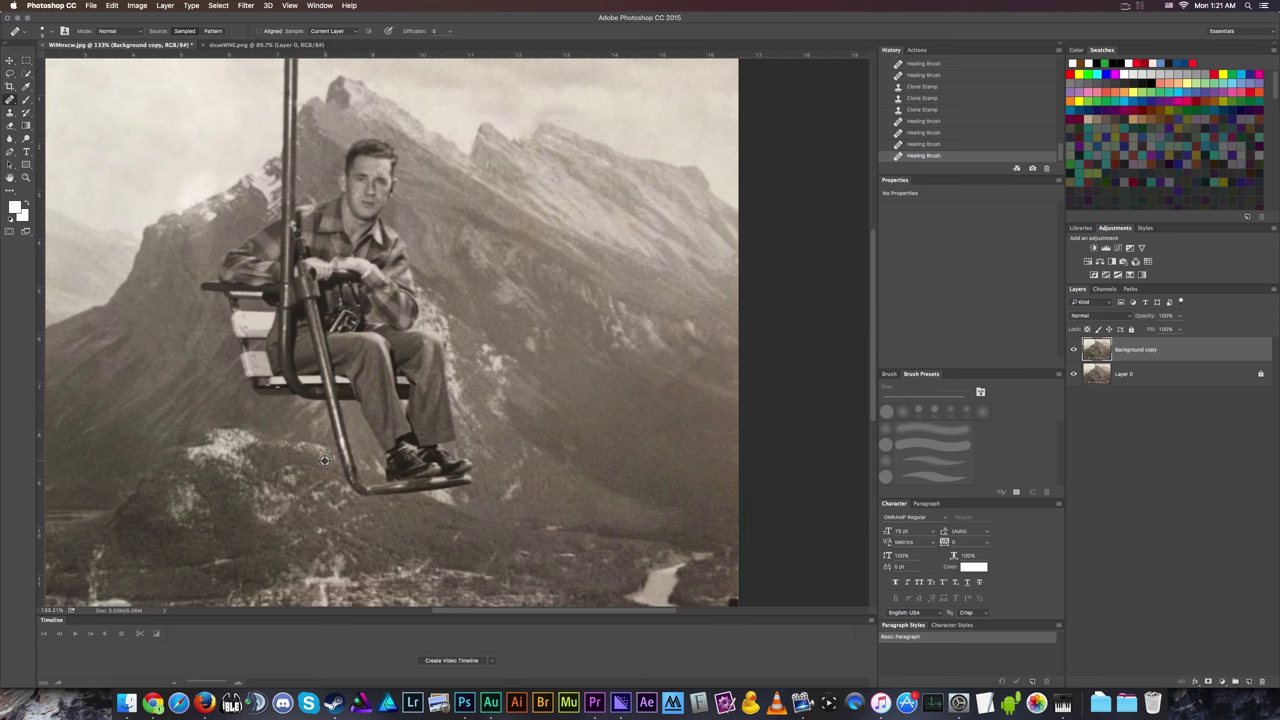
pyautogui.scroll(5, 324, 460)
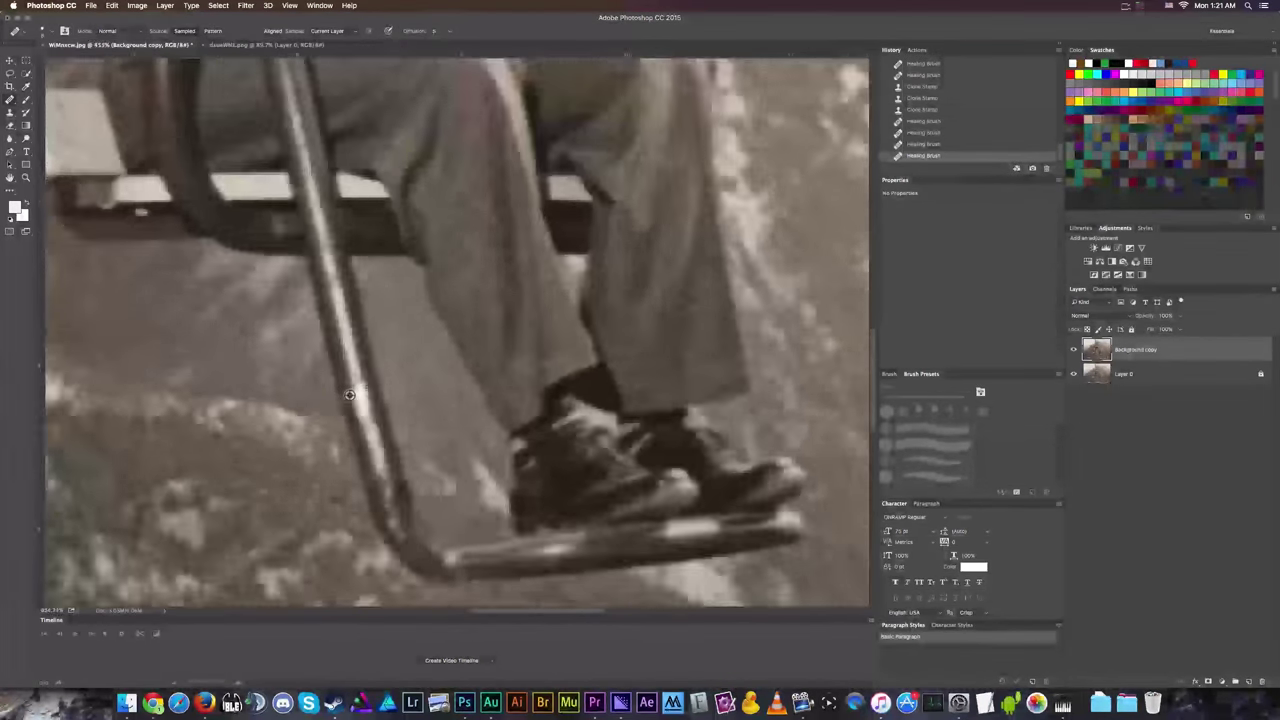
pyautogui.scroll(-1, 350, 394)
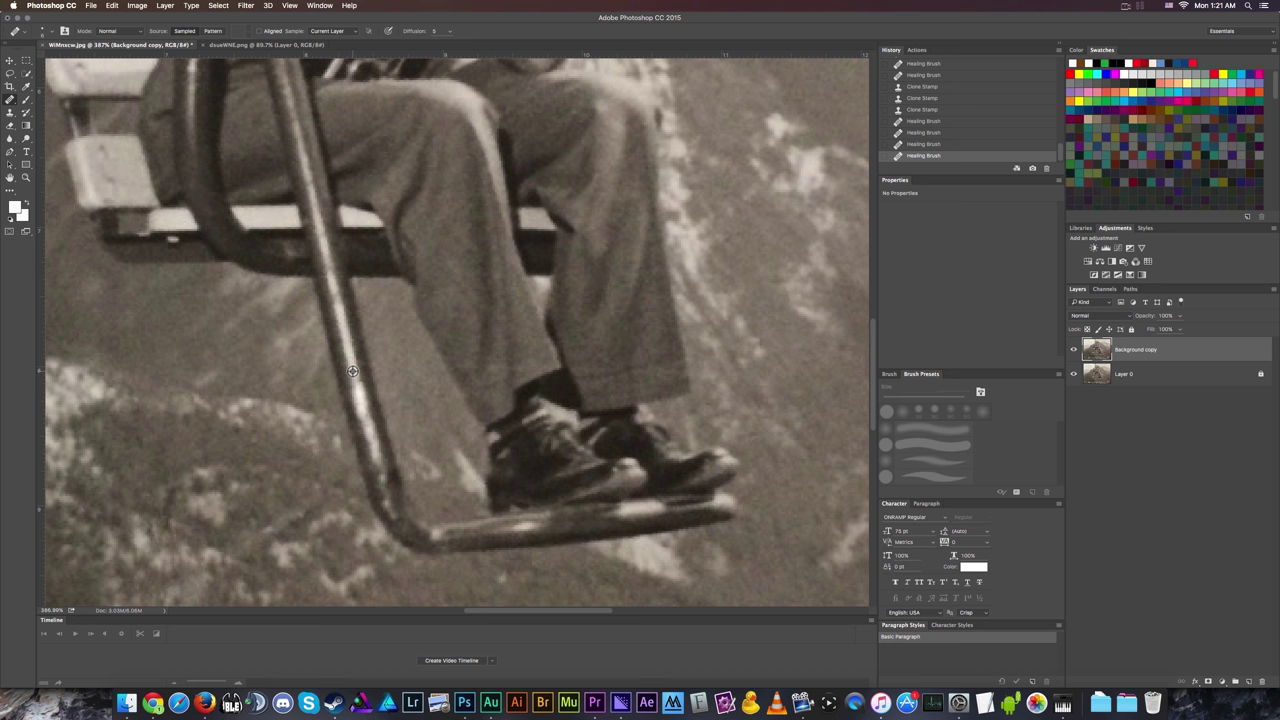
pyautogui.moveTo(358, 392)
pyautogui.mouseDown()
pyautogui.moveTo(360, 426)
pyautogui.moveTo(362, 405)
pyautogui.mouseUp()
pyautogui.press('super+z')
pyautogui.click(350, 379)
pyautogui.moveTo(357, 411); pyautogui.dragTo(367, 436)
pyautogui.scroll(-4, 395, 497)
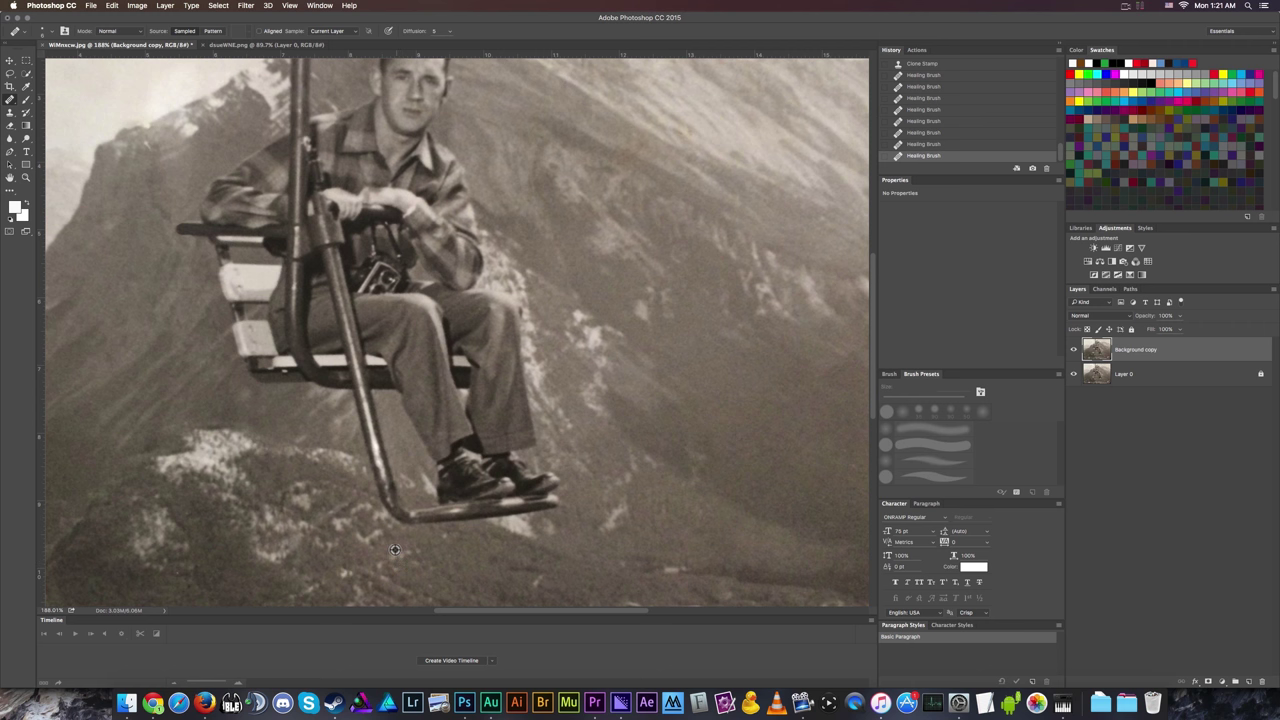
# Examine the whole restored photo, the history of edits and the chair area for remaining damage.
pyautogui.scroll(-2, 394, 544)
pyautogui.scroll(-2, 395, 533)
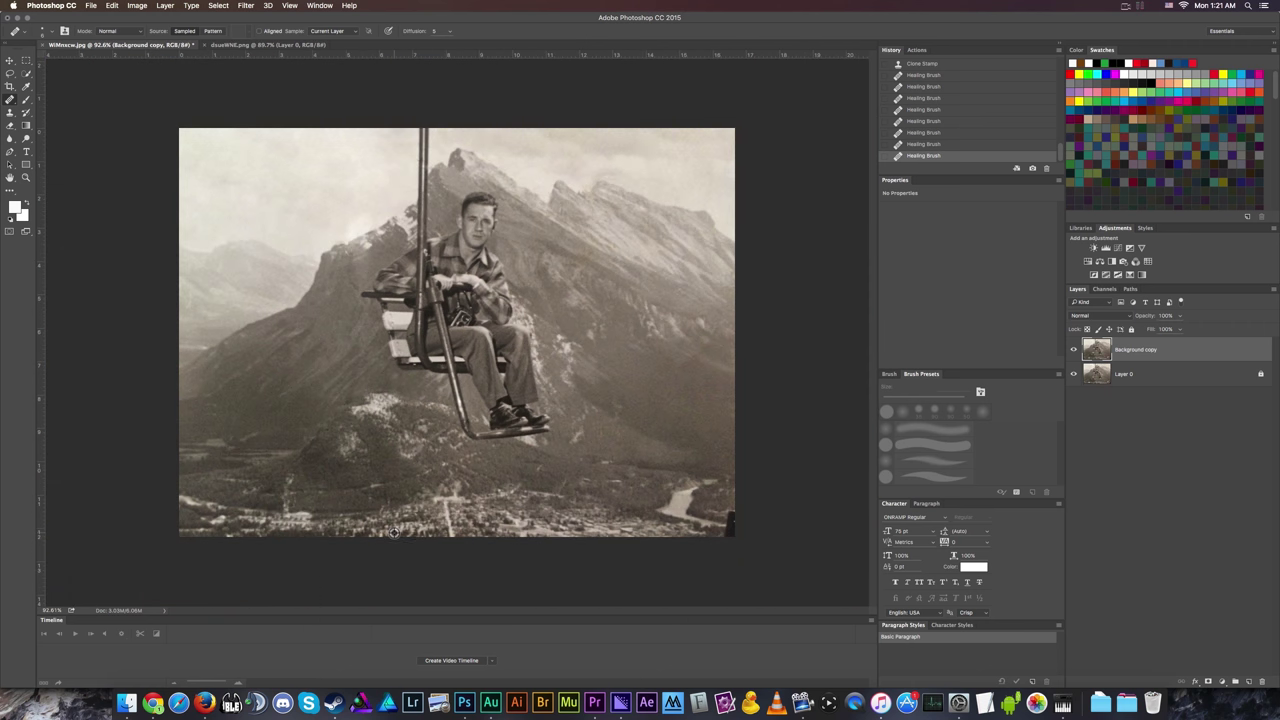
pyautogui.scroll(3, 973, 107)
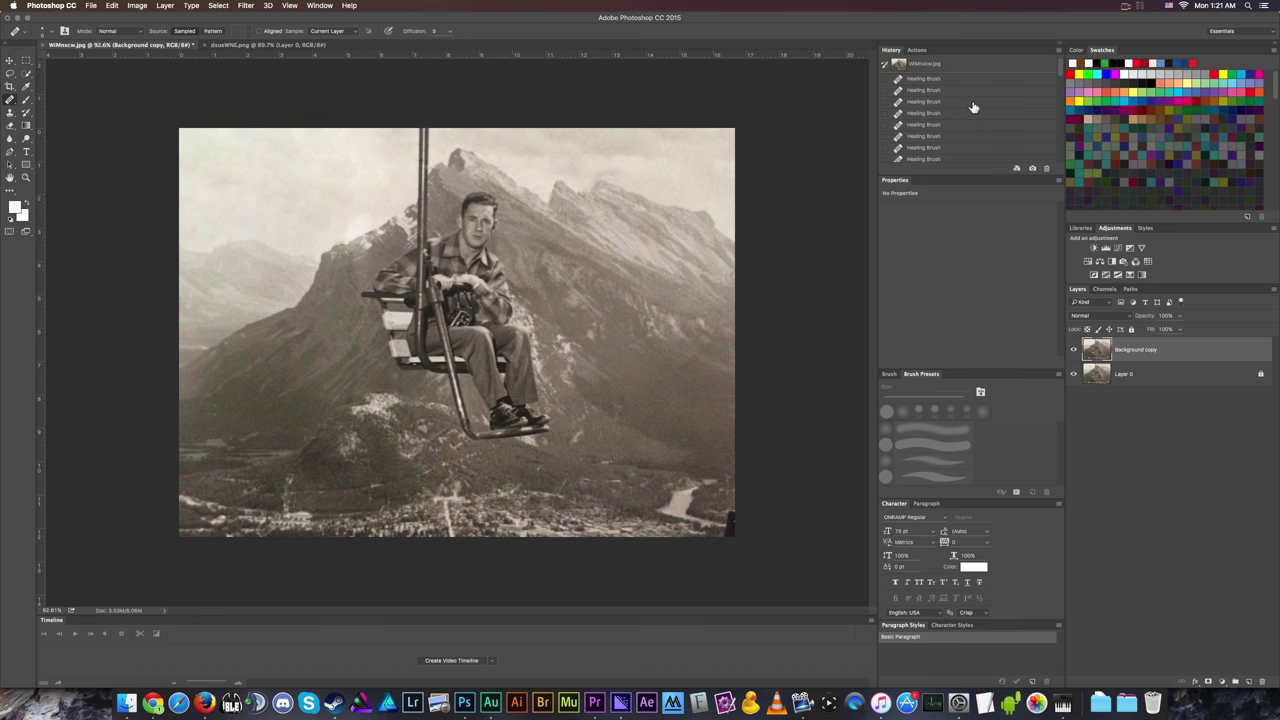
pyautogui.scroll(-5, 973, 106)
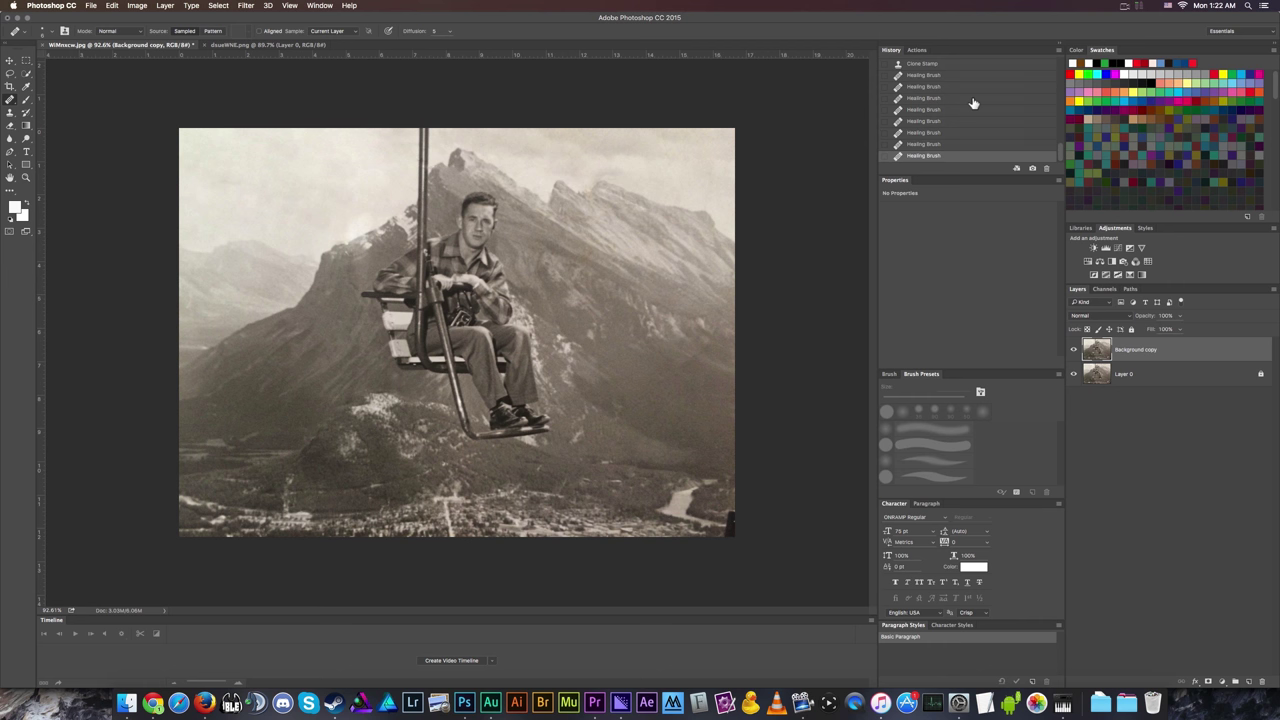
pyautogui.scroll(5, 443, 347)
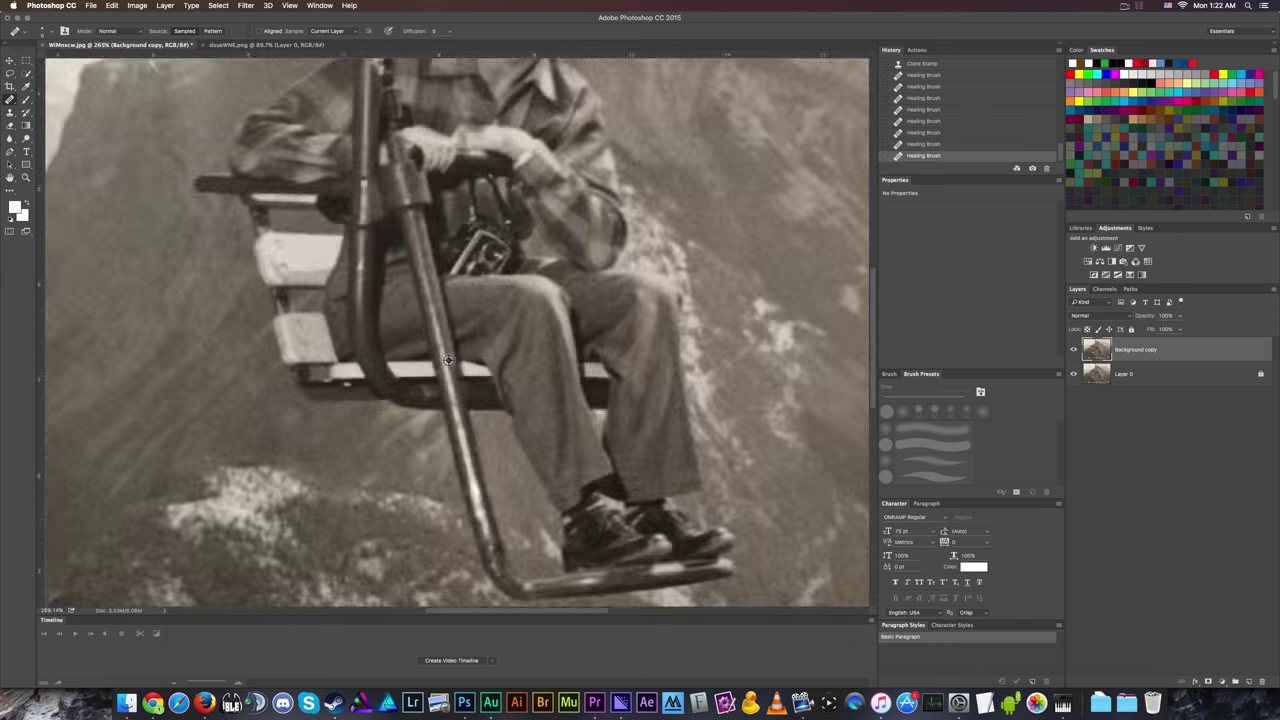
pyautogui.scroll(-1, 448, 359)
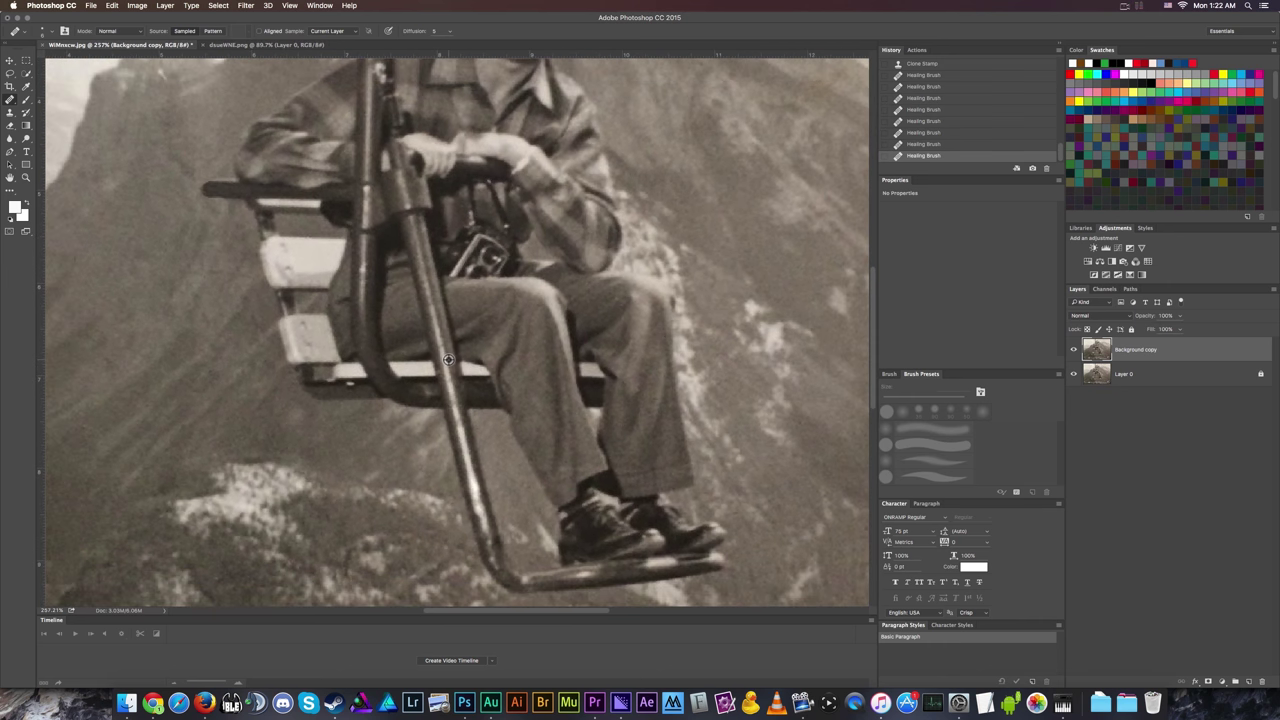
pyautogui.scroll(3, 489, 405)
pyautogui.scroll(-2, 489, 405)
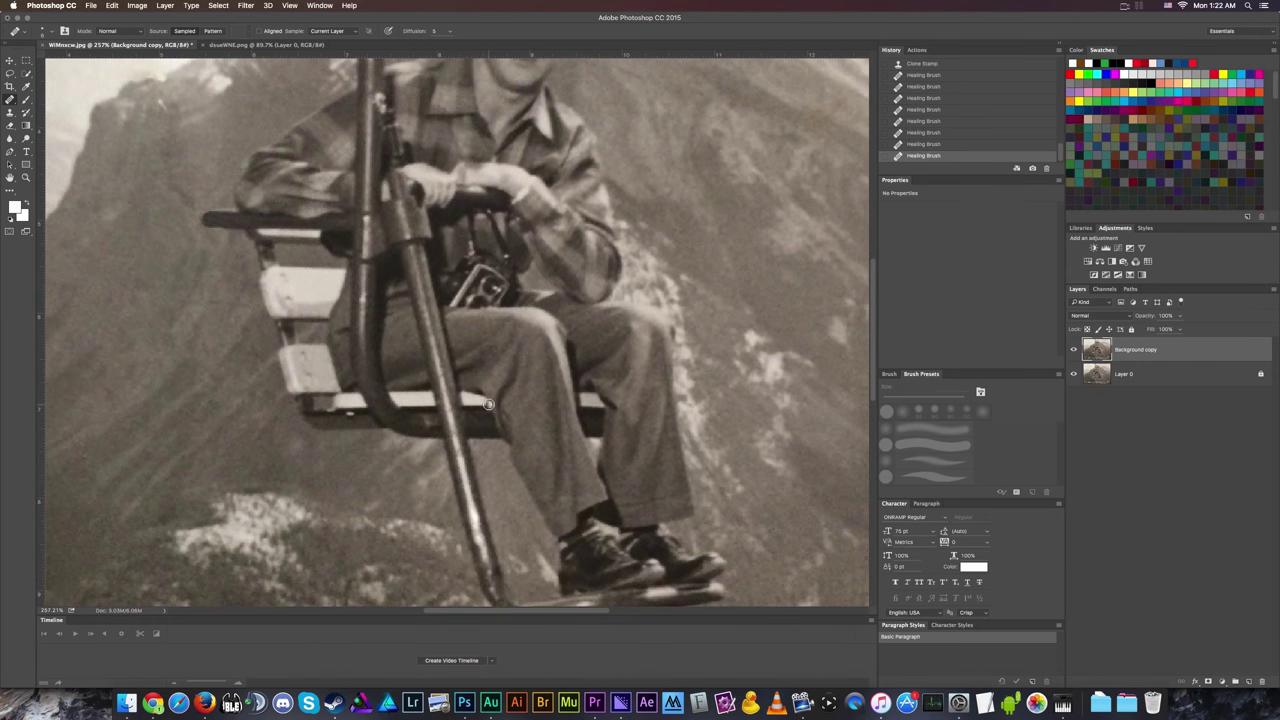
# Remove the small marks around the man's nose and eye and in his hair with the Spot Healing Brush.
pyautogui.scroll(6, 395, 316)
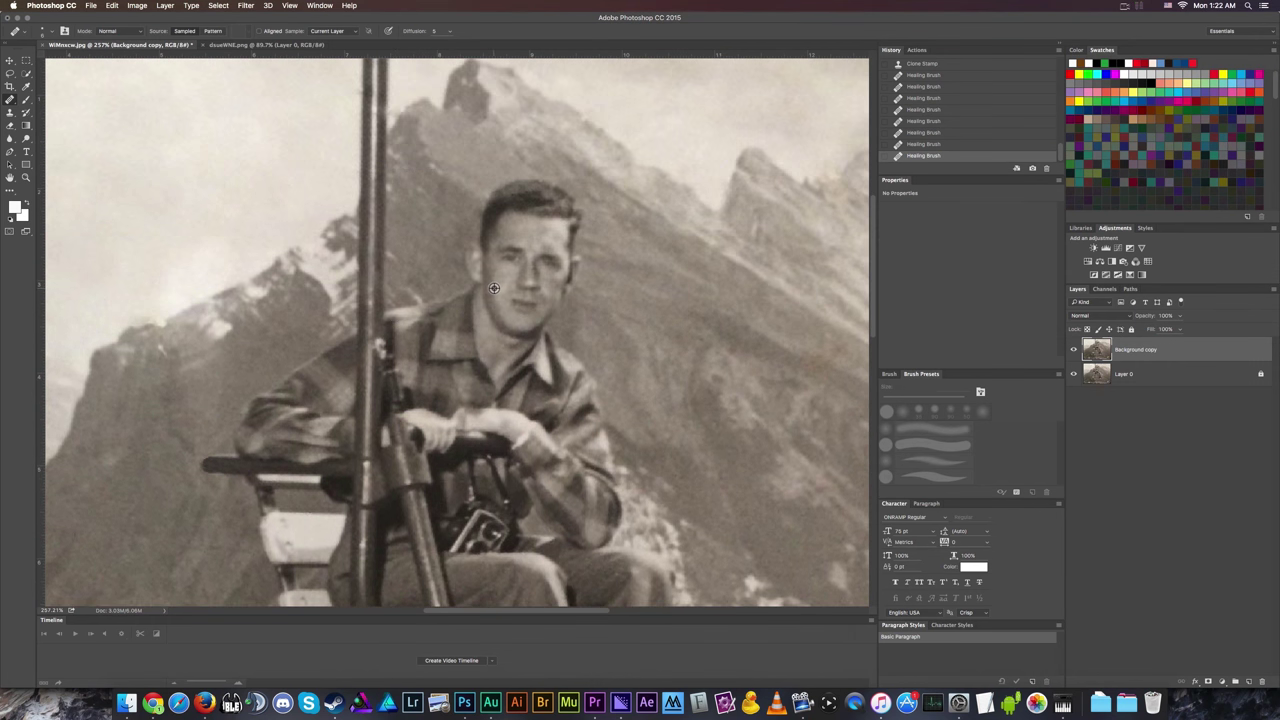
pyautogui.scroll(5, 494, 288)
pyautogui.scroll(-4, 494, 288)
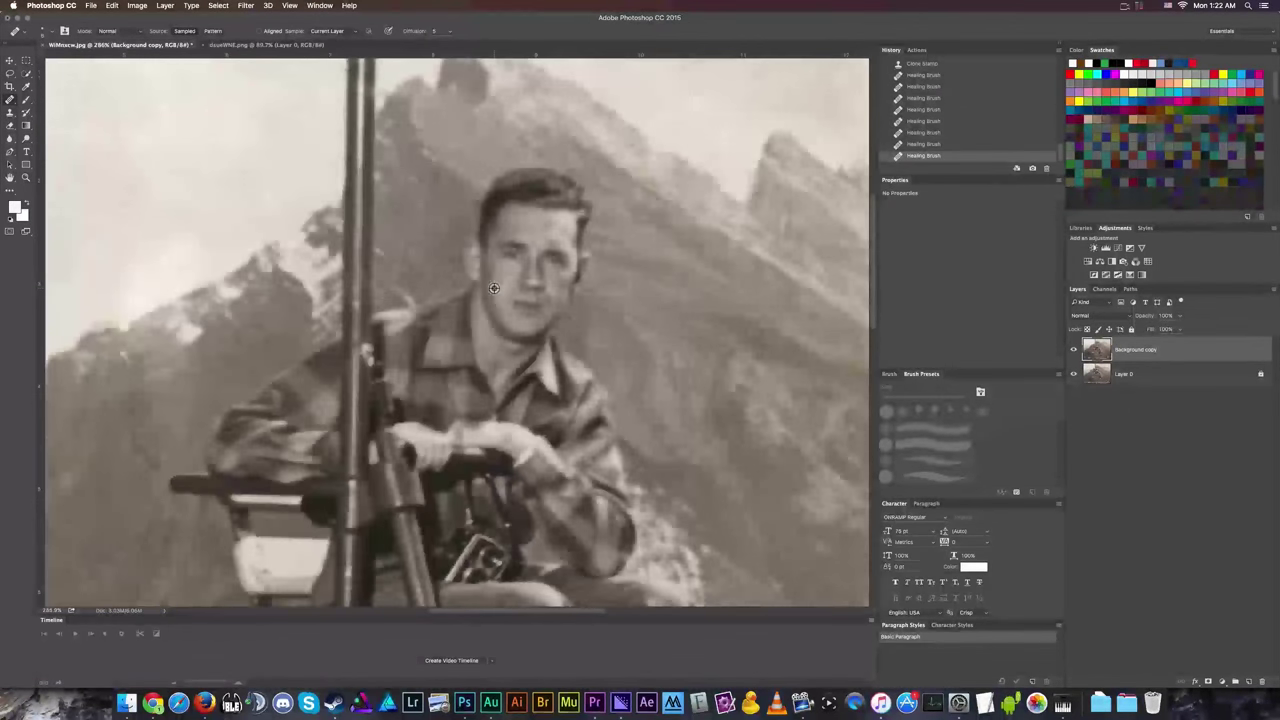
pyautogui.scroll(4, 494, 288)
pyautogui.scroll(-2, 494, 288)
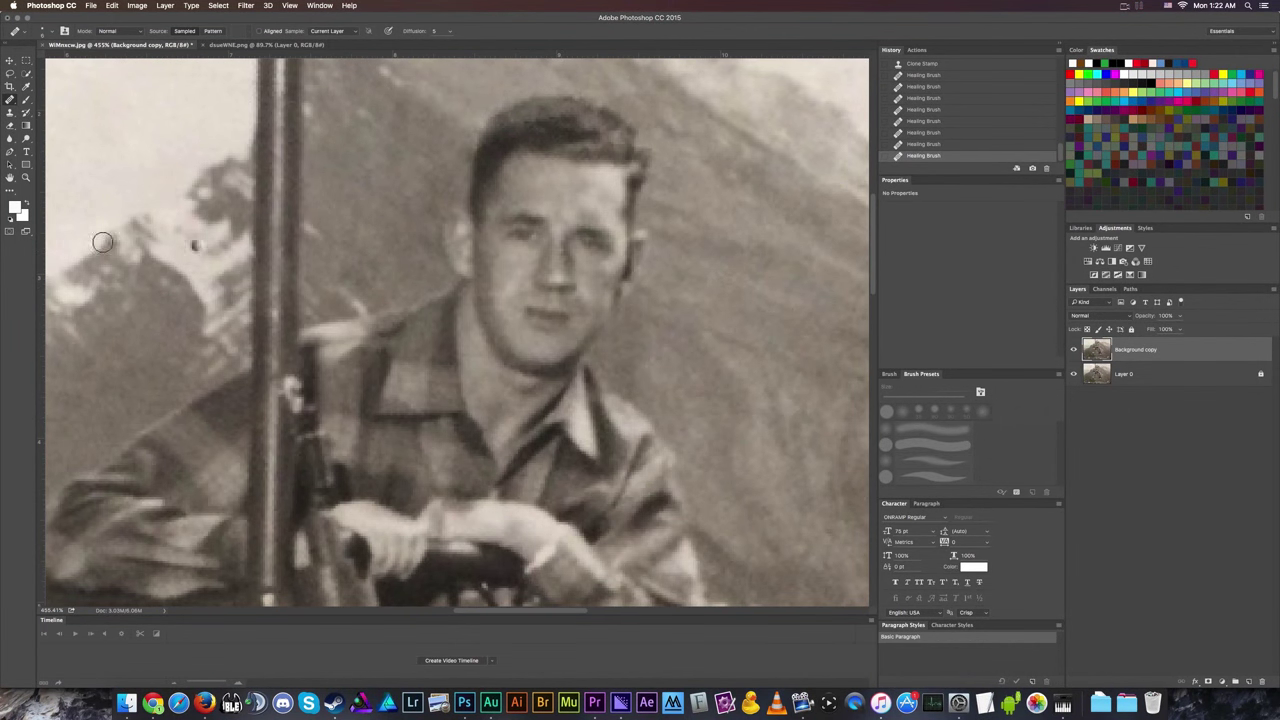
pyautogui.moveTo(10, 100)
pyautogui.mouseDown()
pyautogui.moveTo(27, 110)
pyautogui.moveTo(40, 99)
pyautogui.mouseUp()
pyautogui.moveTo(578, 254); pyautogui.dragTo(561, 250)
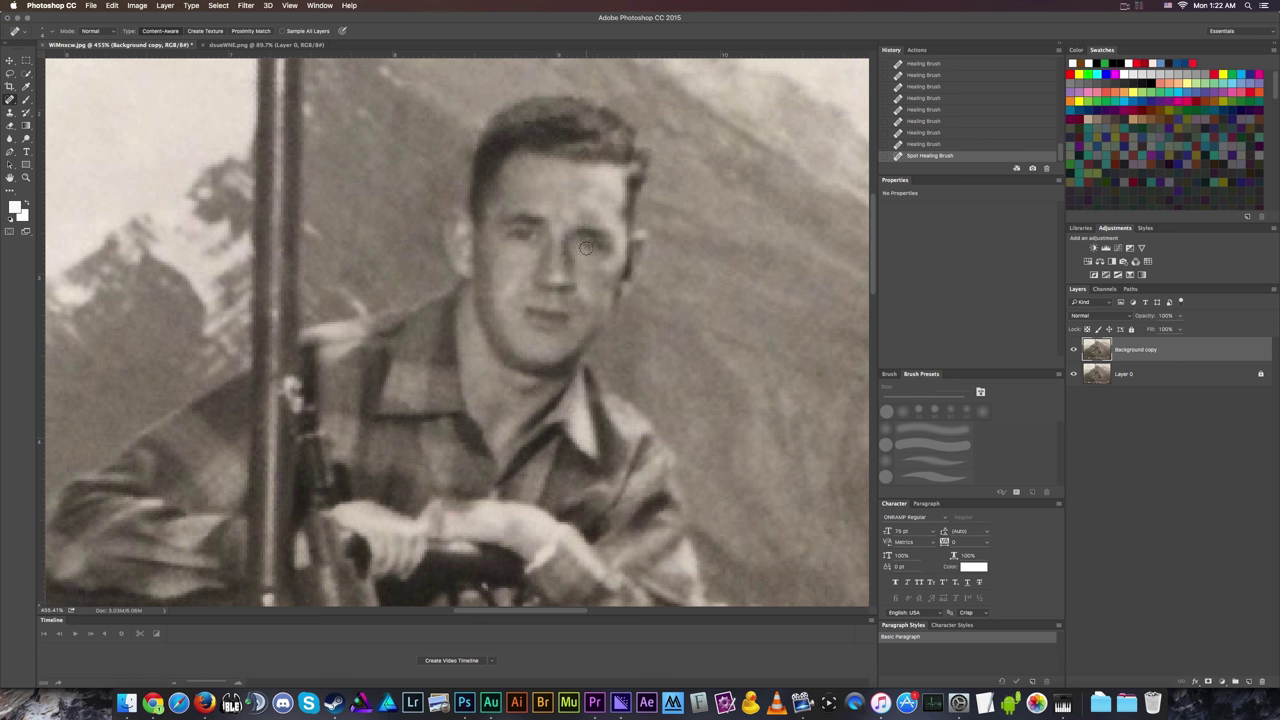
pyautogui.moveTo(534, 122)
pyautogui.mouseDown()
pyautogui.moveTo(556, 127)
pyautogui.moveTo(556, 115)
pyautogui.moveTo(524, 118)
pyautogui.moveTo(552, 108)
pyautogui.mouseUp()
pyautogui.moveTo(548, 110)
pyautogui.mouseDown()
pyautogui.moveTo(568, 98)
pyautogui.moveTo(516, 122)
pyautogui.mouseUp()
pyautogui.scroll(-5, 530, 180)
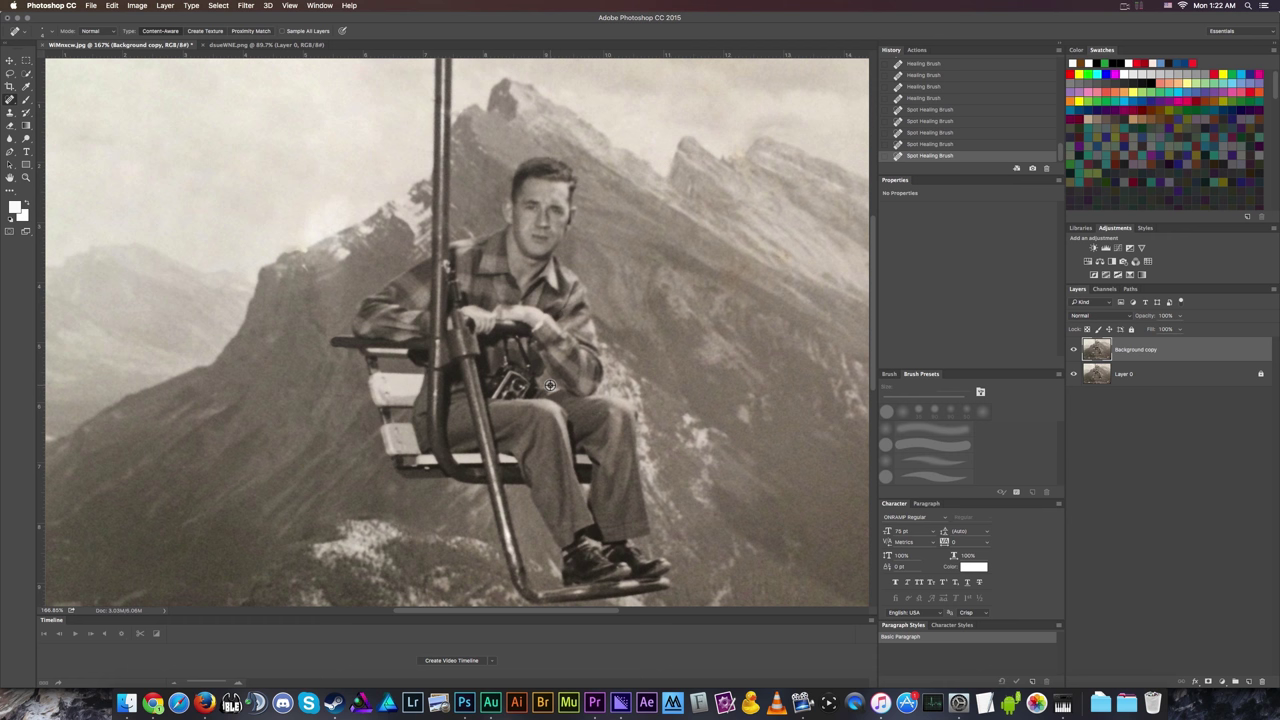
pyautogui.scroll(4, 637, 527)
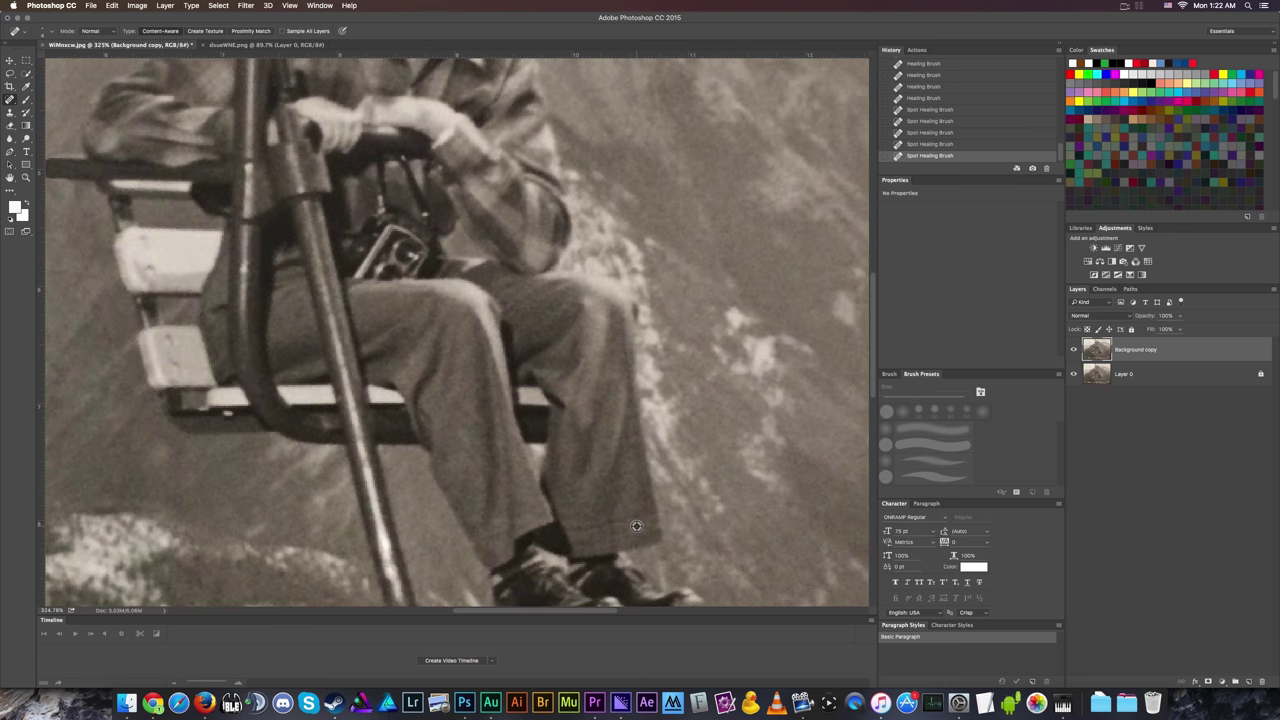
# Remove the small mark at the lower edge of the man's trouser leg, above the shoe, with the Spot Healing Brush.
pyautogui.scroll(-1, 486, 520)
pyautogui.scroll(4, 492, 535)
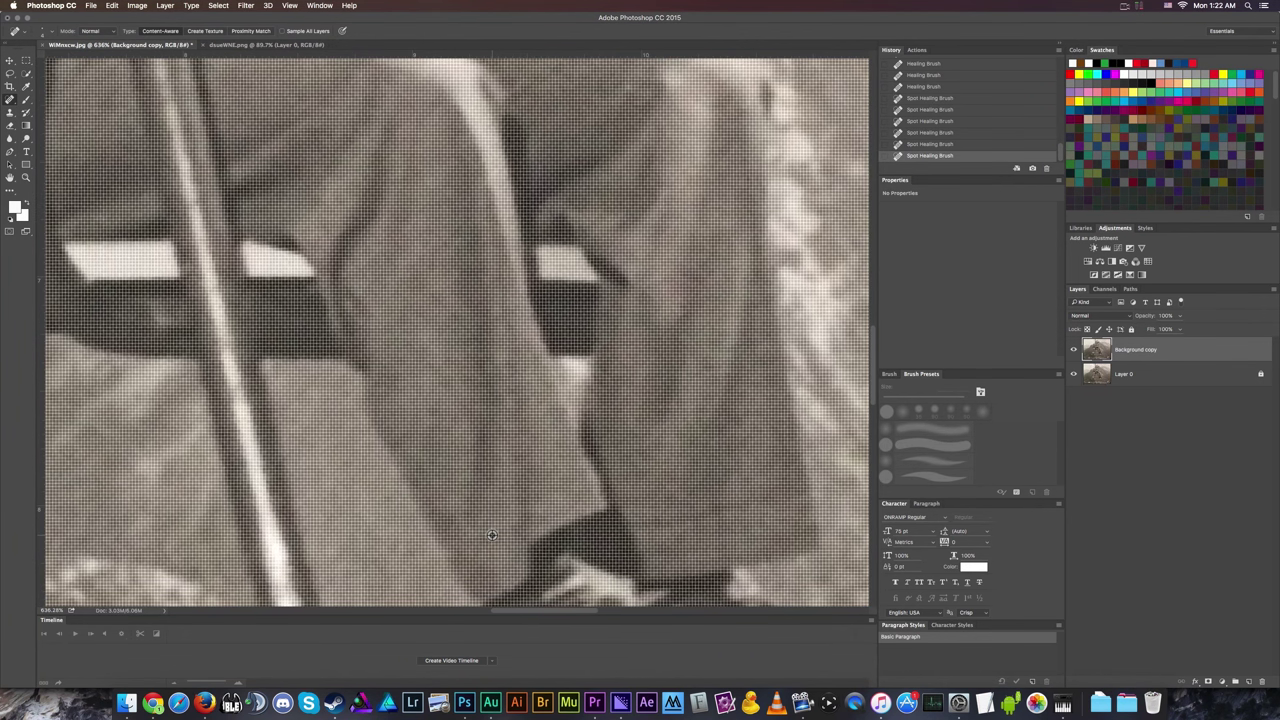
pyautogui.scroll(-2, 492, 535)
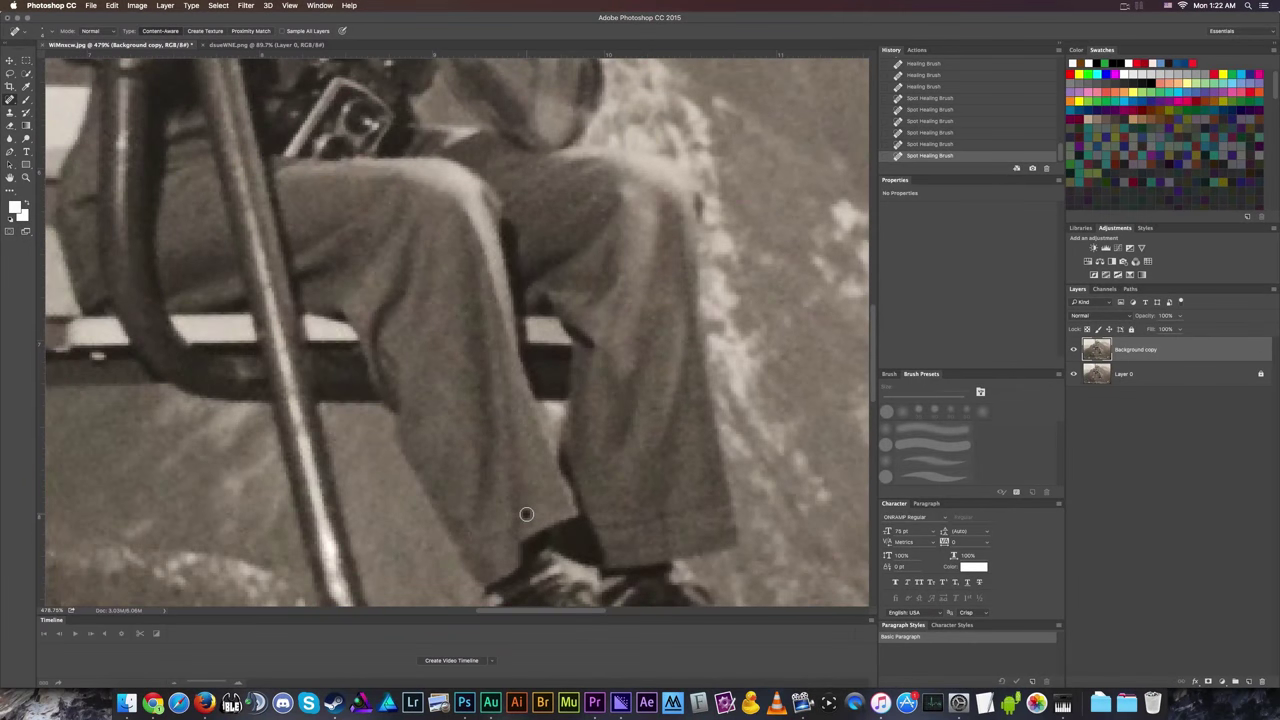
pyautogui.click(459, 516)
pyautogui.scroll(-3, 602, 485)
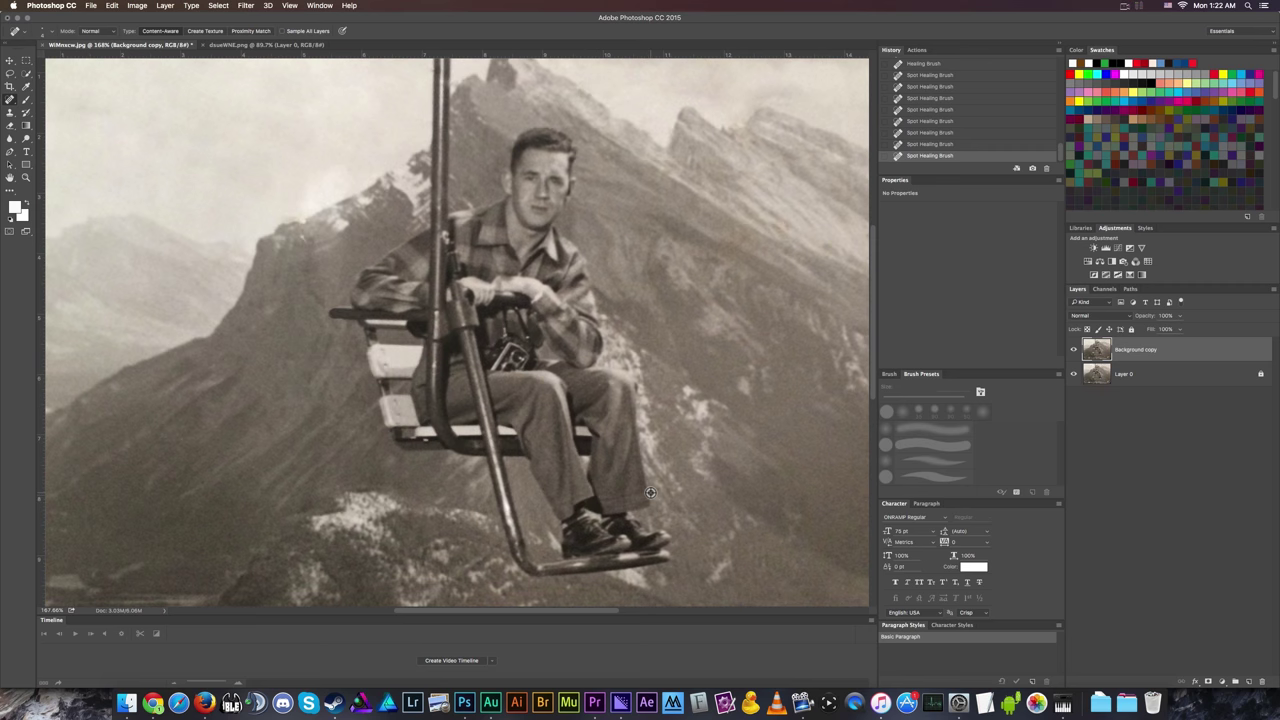
# Remove the bright spots around the joint of the upright bar, below the man's shoulder, with the Spot Healing Brush.
pyautogui.scroll(2, 650, 492)
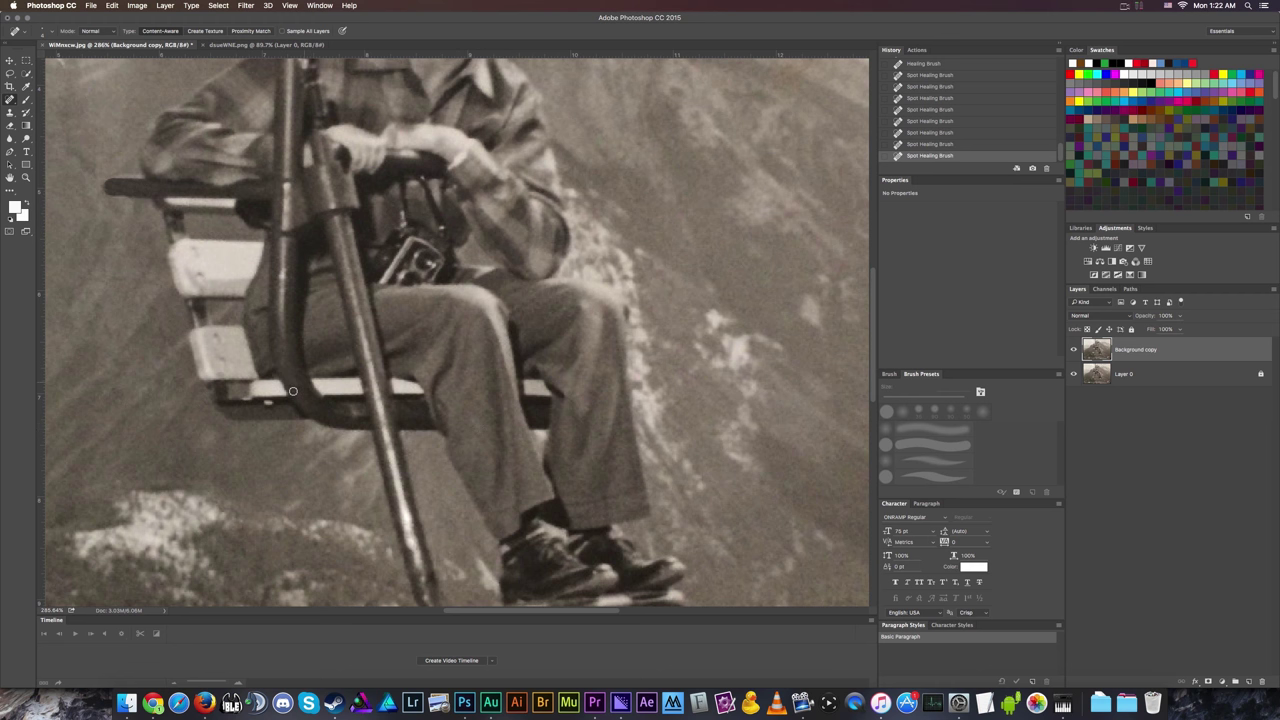
pyautogui.scroll(3, 292, 390)
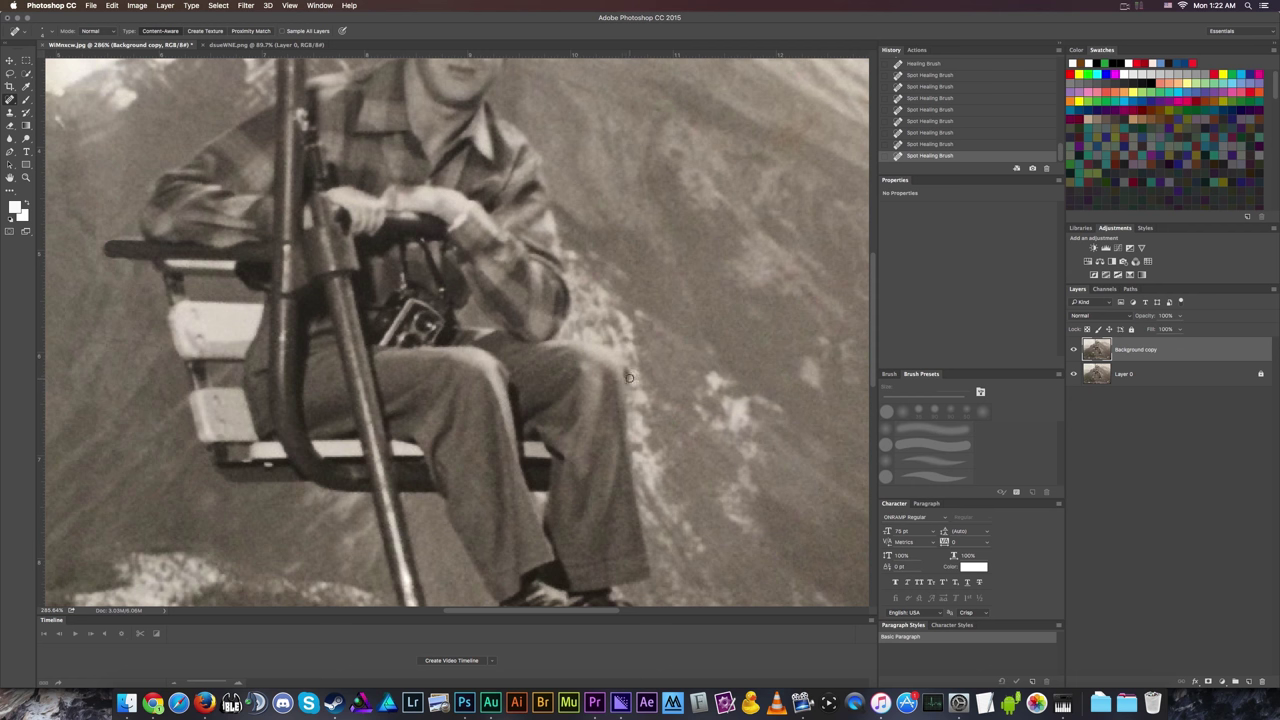
pyautogui.scroll(3, 545, 325)
pyautogui.scroll(2, 345, 220)
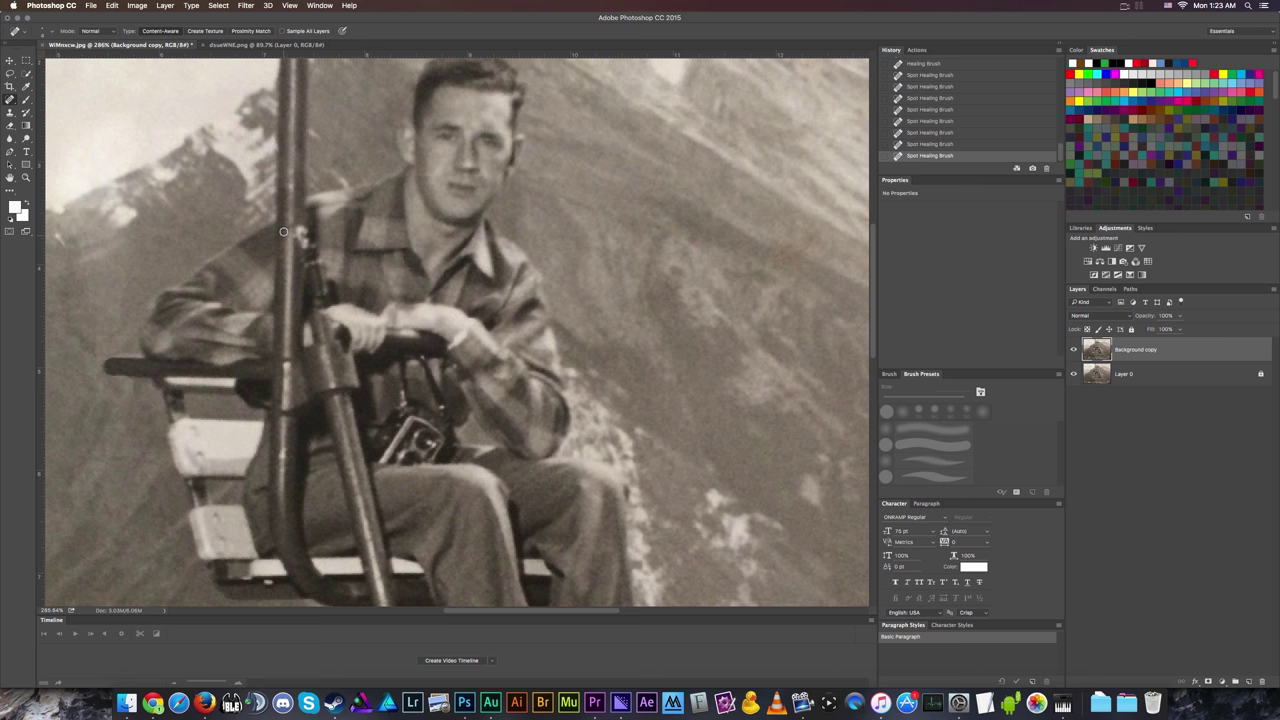
pyautogui.scroll(2, 307, 229)
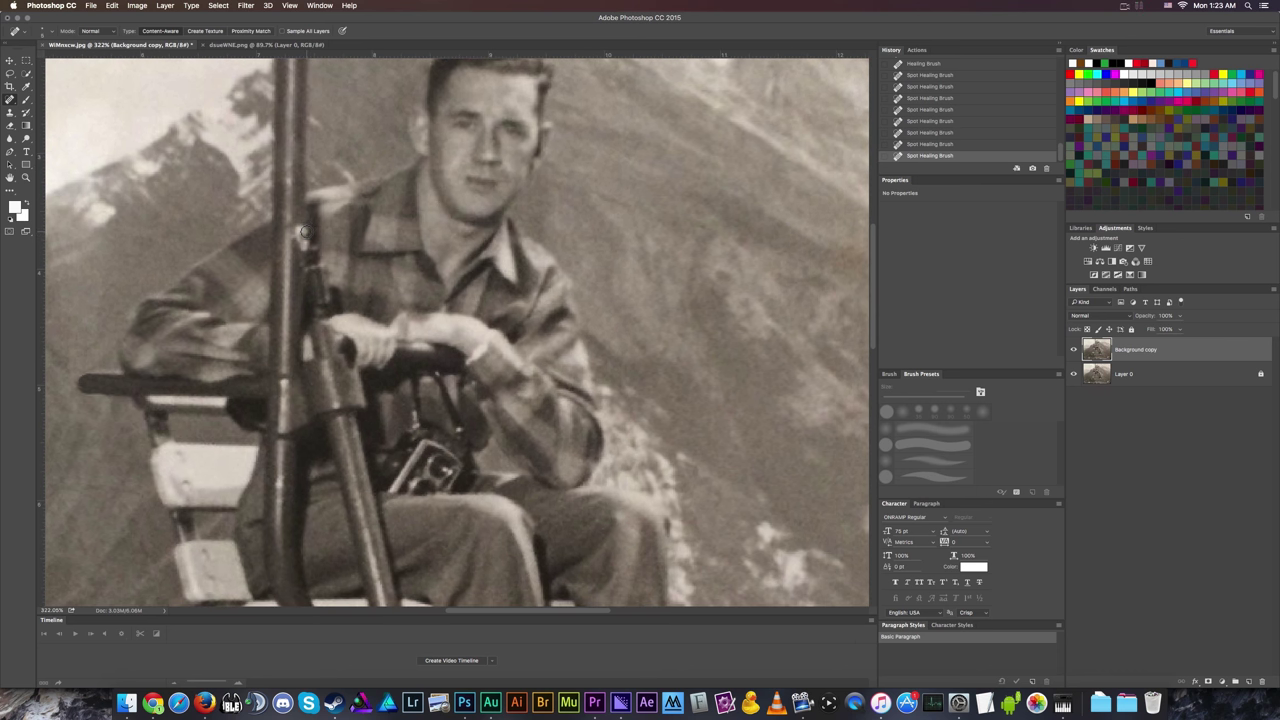
pyautogui.click(300, 236)
pyautogui.click(302, 239)
pyautogui.moveTo(314, 268); pyautogui.dragTo(313, 238)
# Remove the faint mark on the mountain slope above the man's head with the Spot Healing Brush and check the whole photo.
pyautogui.scroll(5, 314, 297)
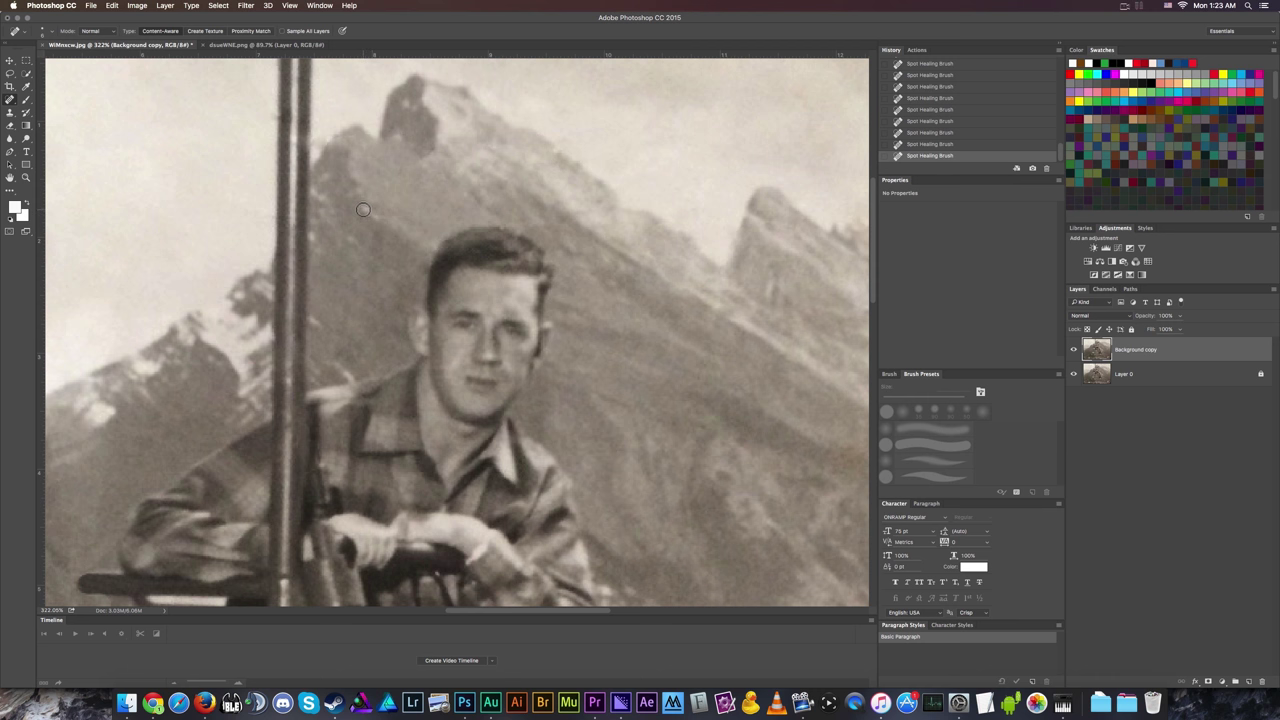
pyautogui.moveTo(364, 208); pyautogui.dragTo(377, 220)
pyautogui.press('super+0')
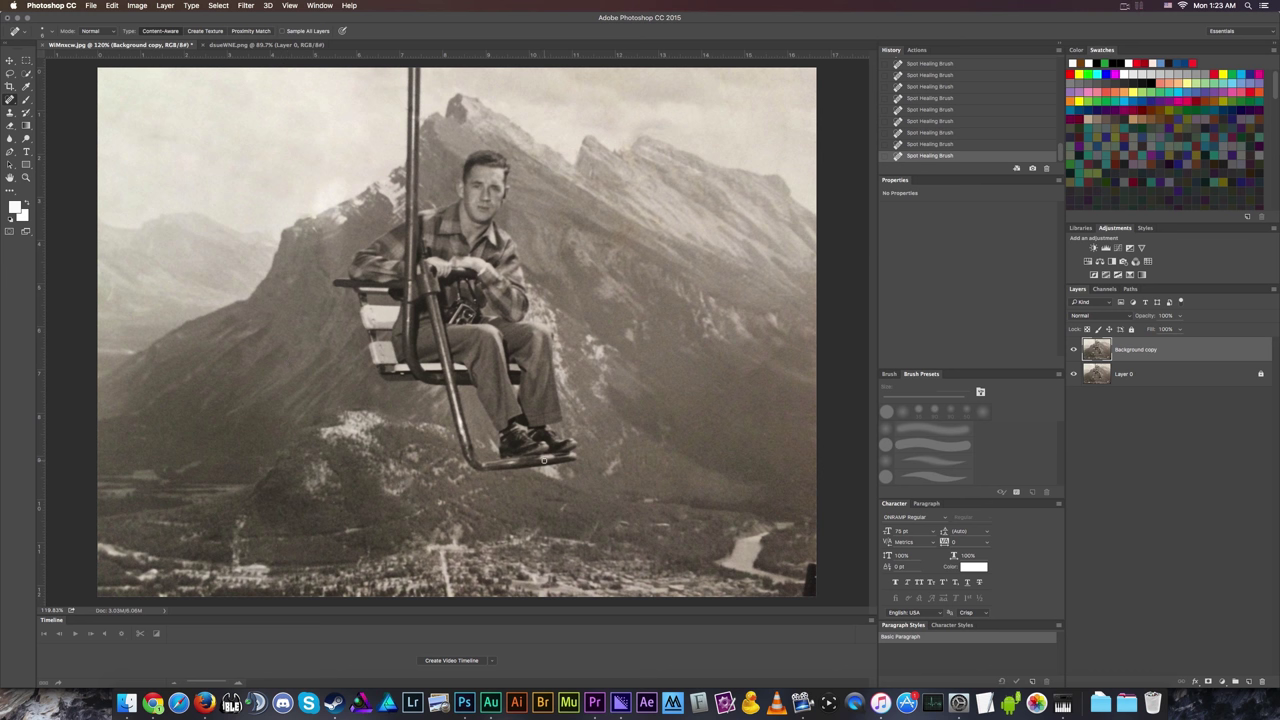
pyautogui.scroll(-1, 501, 386)
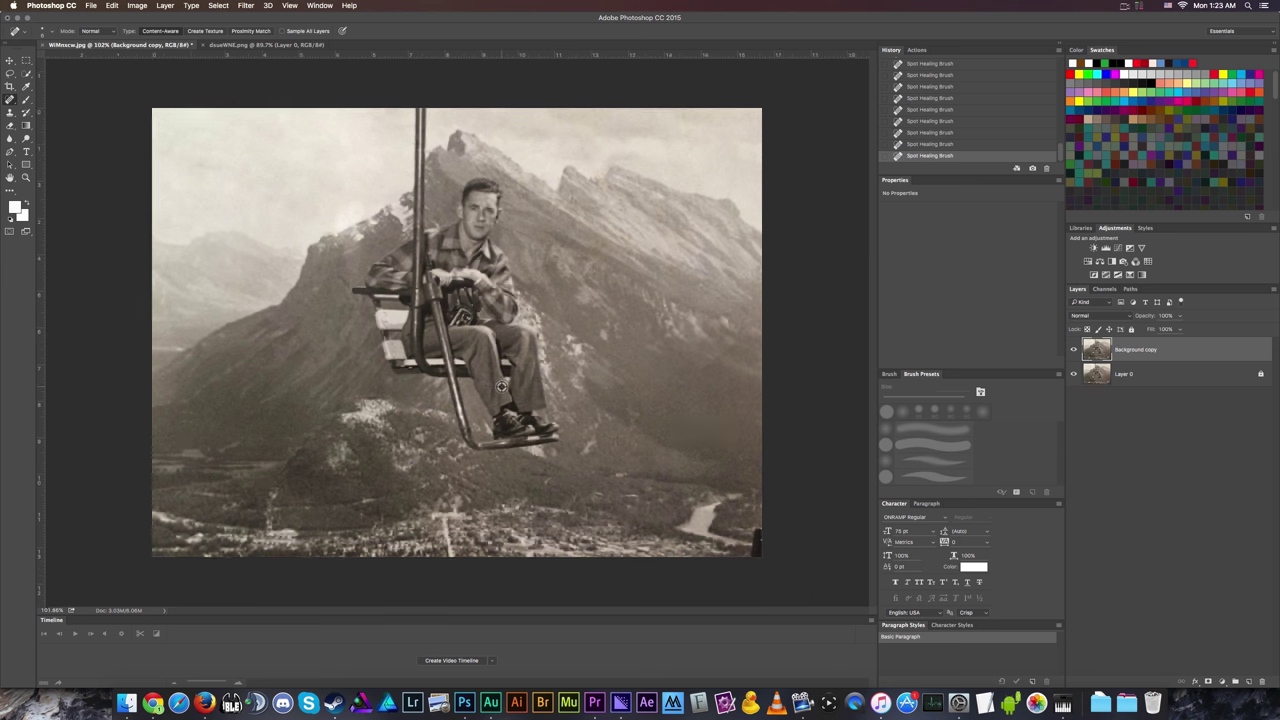
pyautogui.scroll(1, 472, 443)
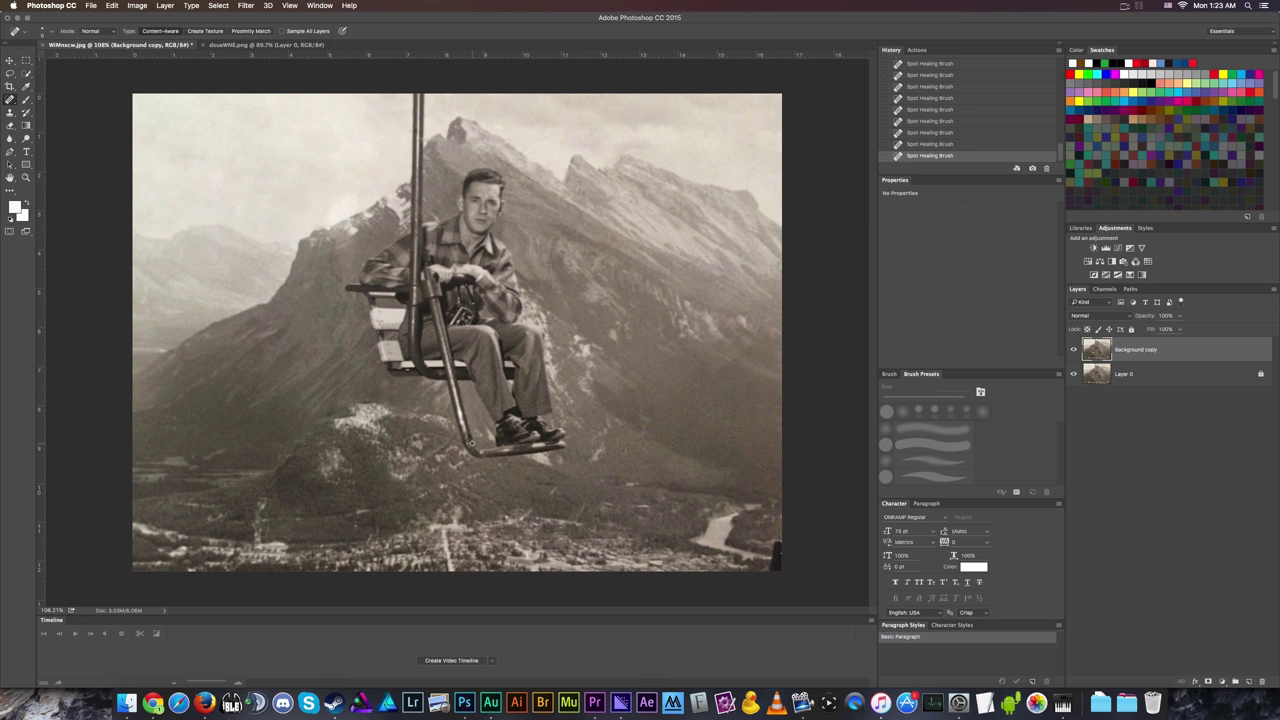
# Add a Curves adjustment layer above the restored photo, trying its automatic correction and undoing it.
pyautogui.click(1118, 248)
pyautogui.click(1040, 222)
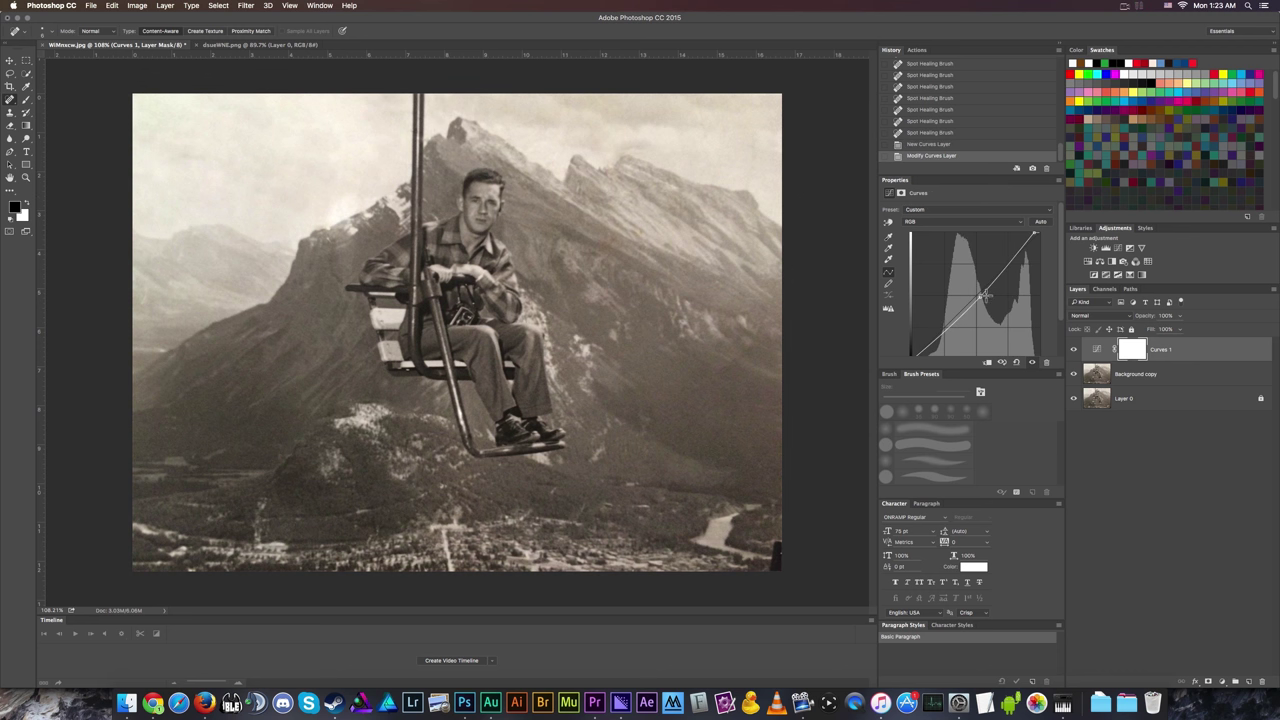
pyautogui.press('super+z')
pyautogui.press('super+z')
pyautogui.press('super+z')
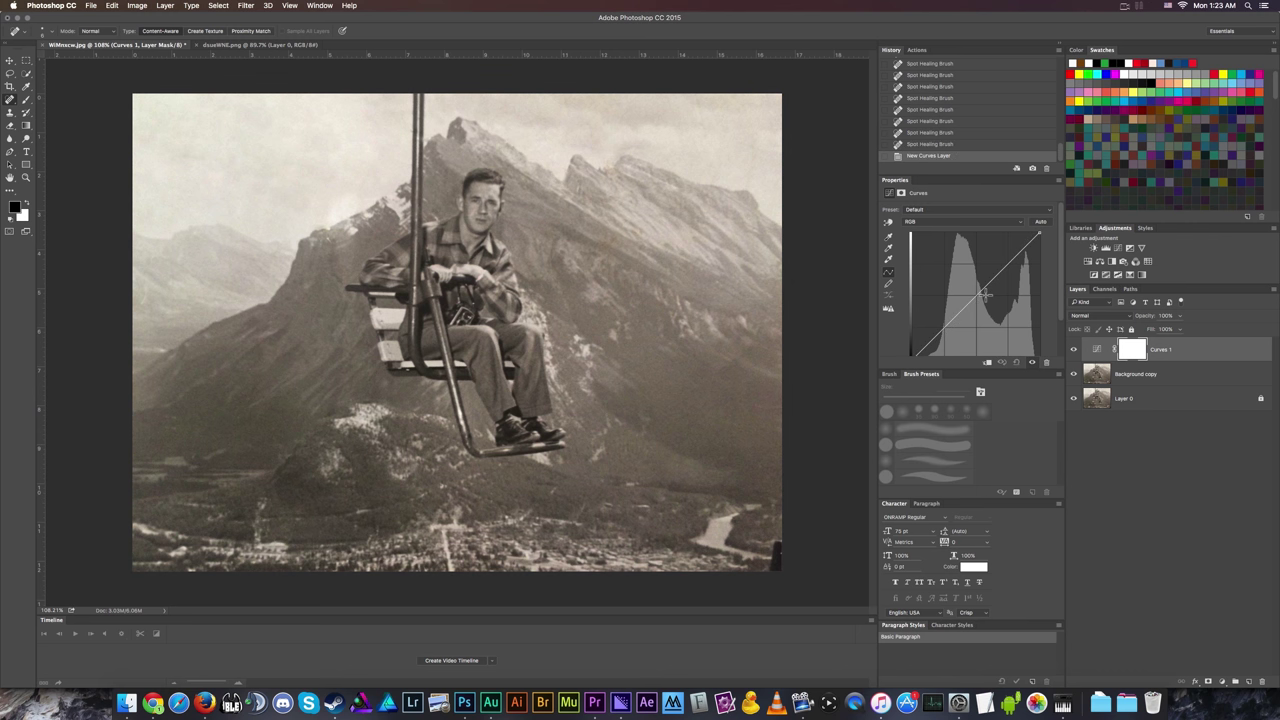
# Turn the Background copy layer black and white with Hue/Saturation, setting the saturation to -100.
pyautogui.click(1168, 373)
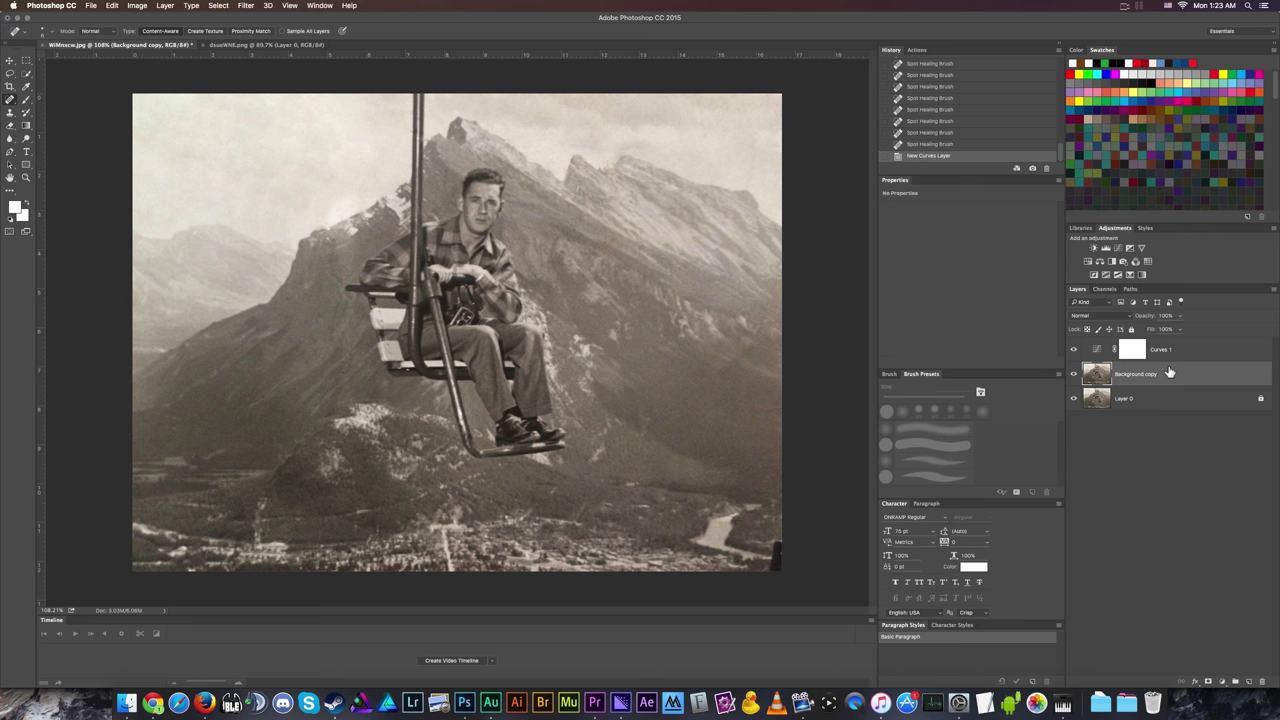
pyautogui.press('super+u')
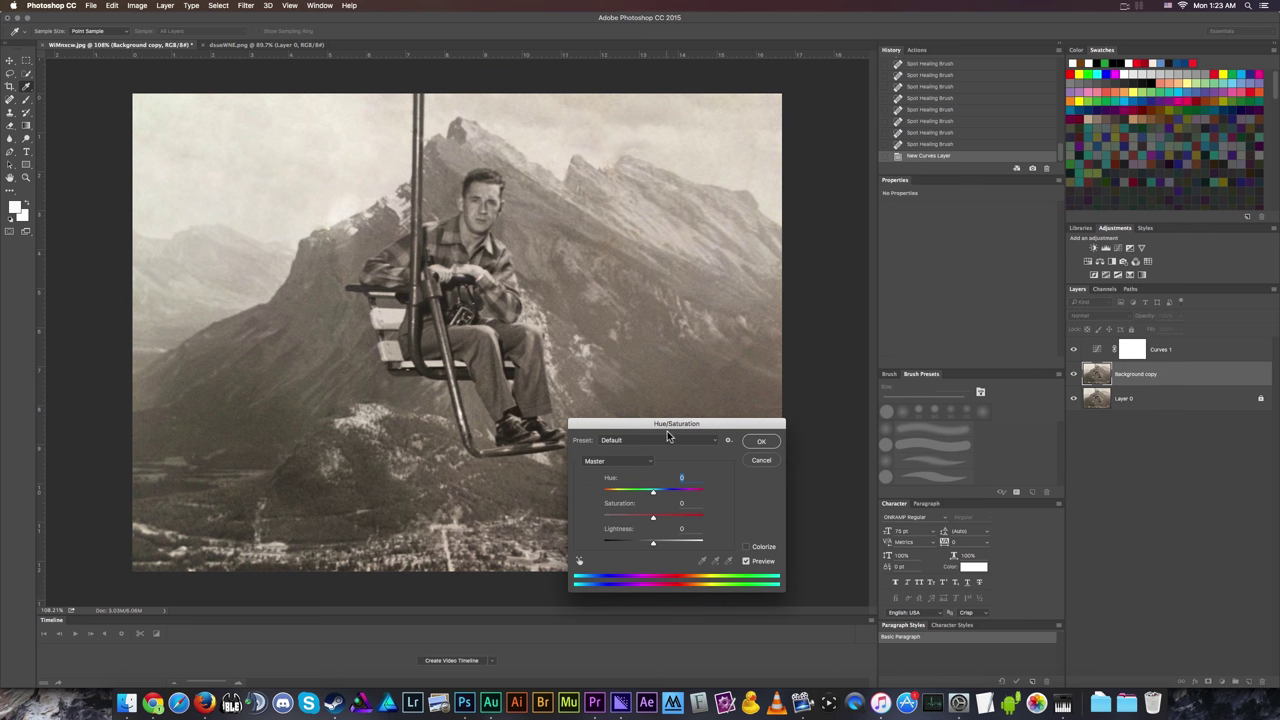
pyautogui.moveTo(670, 428); pyautogui.dragTo(664, 367)
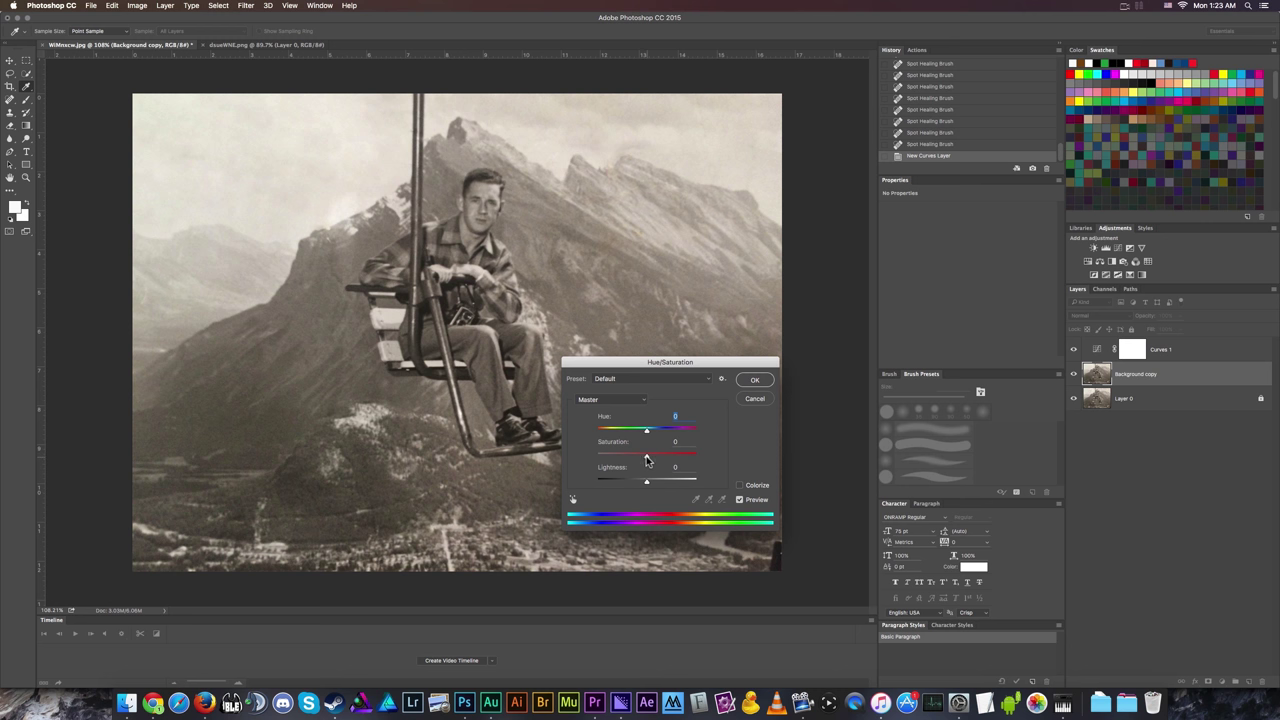
pyautogui.moveTo(646, 455); pyautogui.dragTo(577, 464)
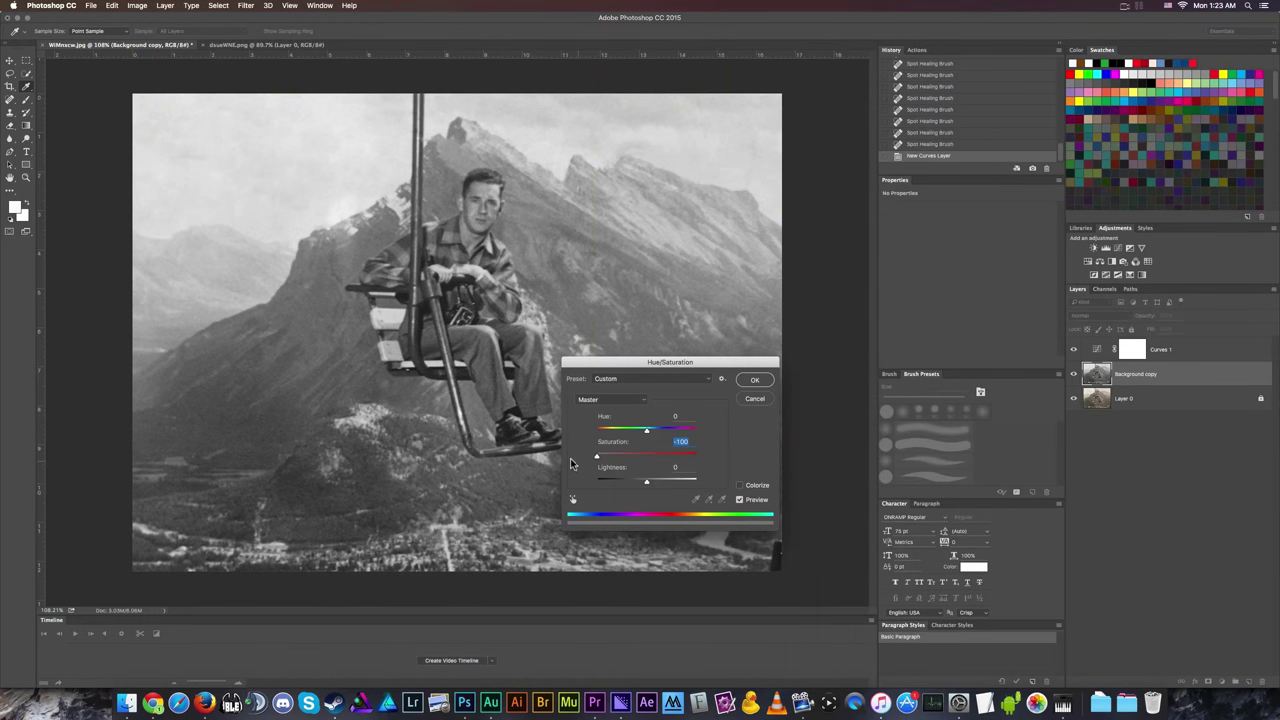
pyautogui.click(755, 380)
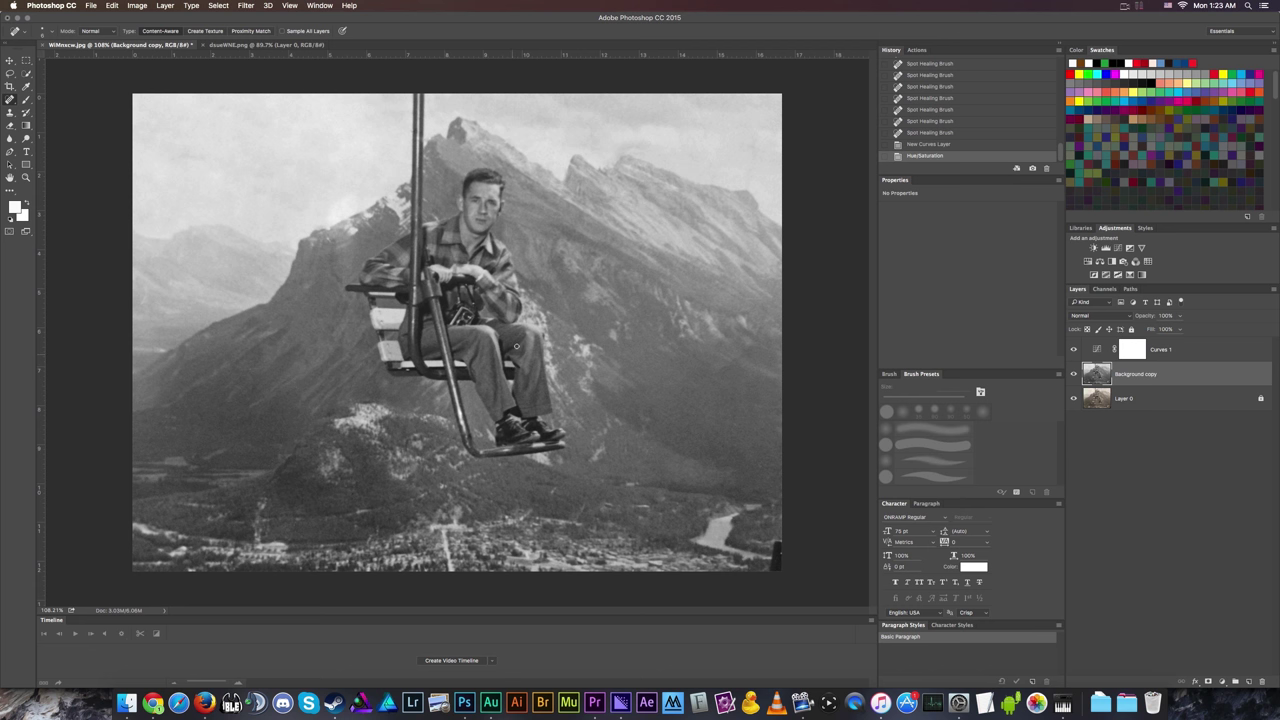
# Try and undo the automatic Curves correction, and shape the curve by hand with a raised highlight point and a shadow point.
pyautogui.scroll(3, 499, 337)
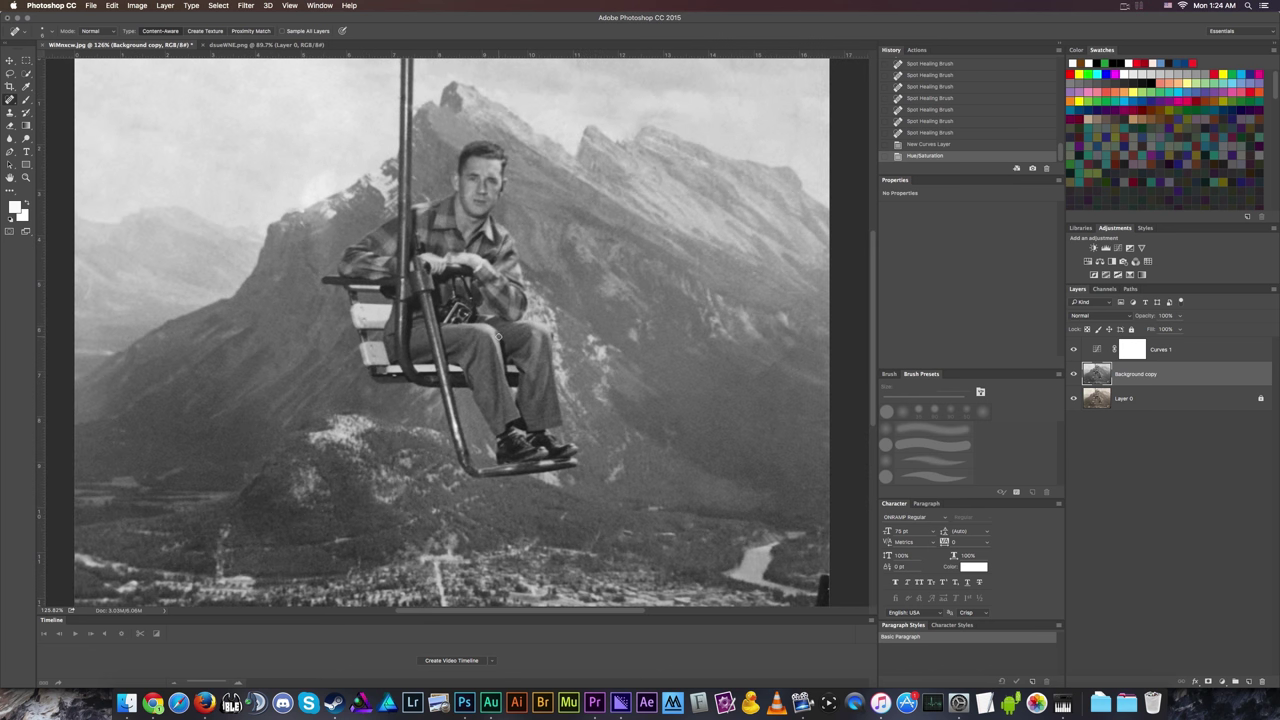
pyautogui.scroll(-2, 499, 331)
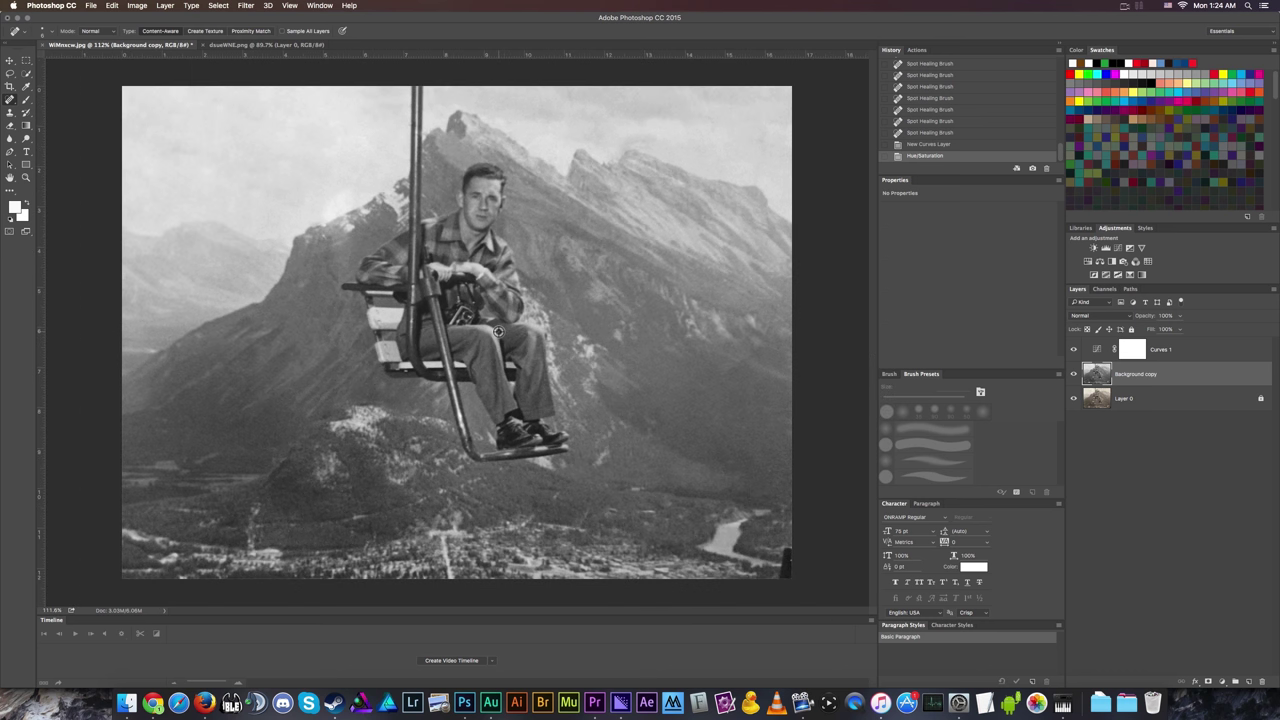
pyautogui.click(1178, 358)
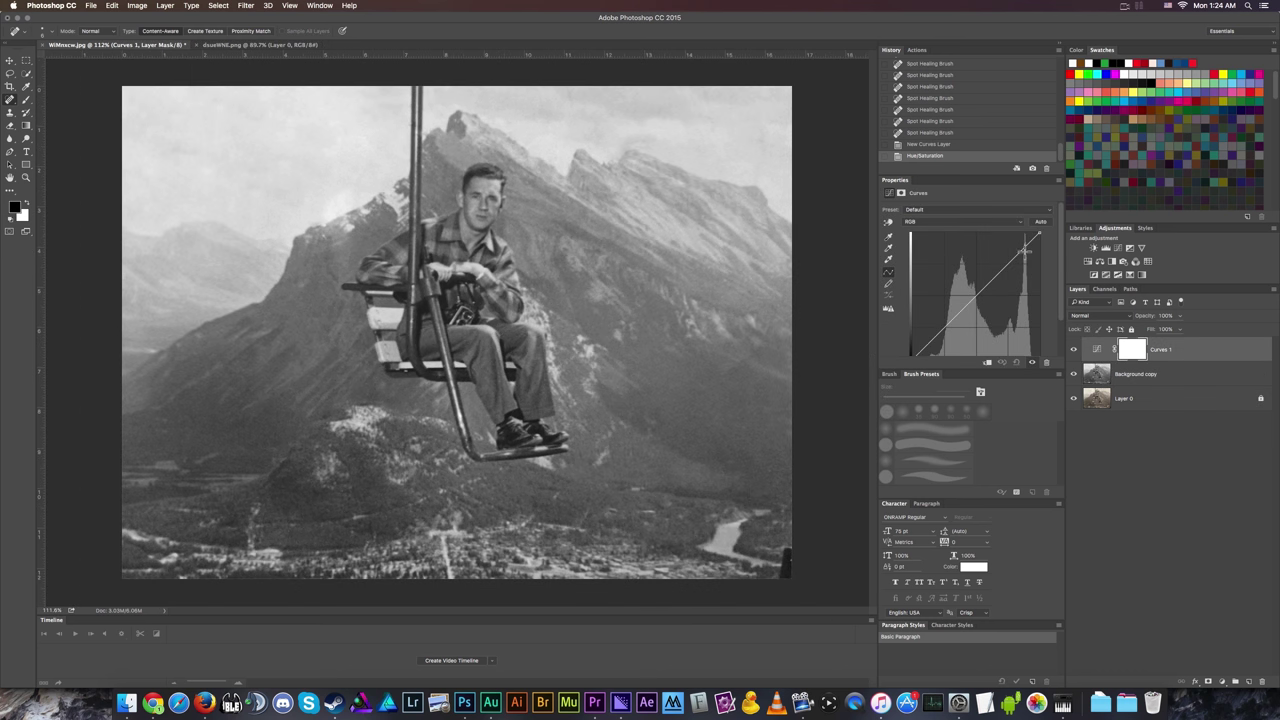
pyautogui.click(1040, 223)
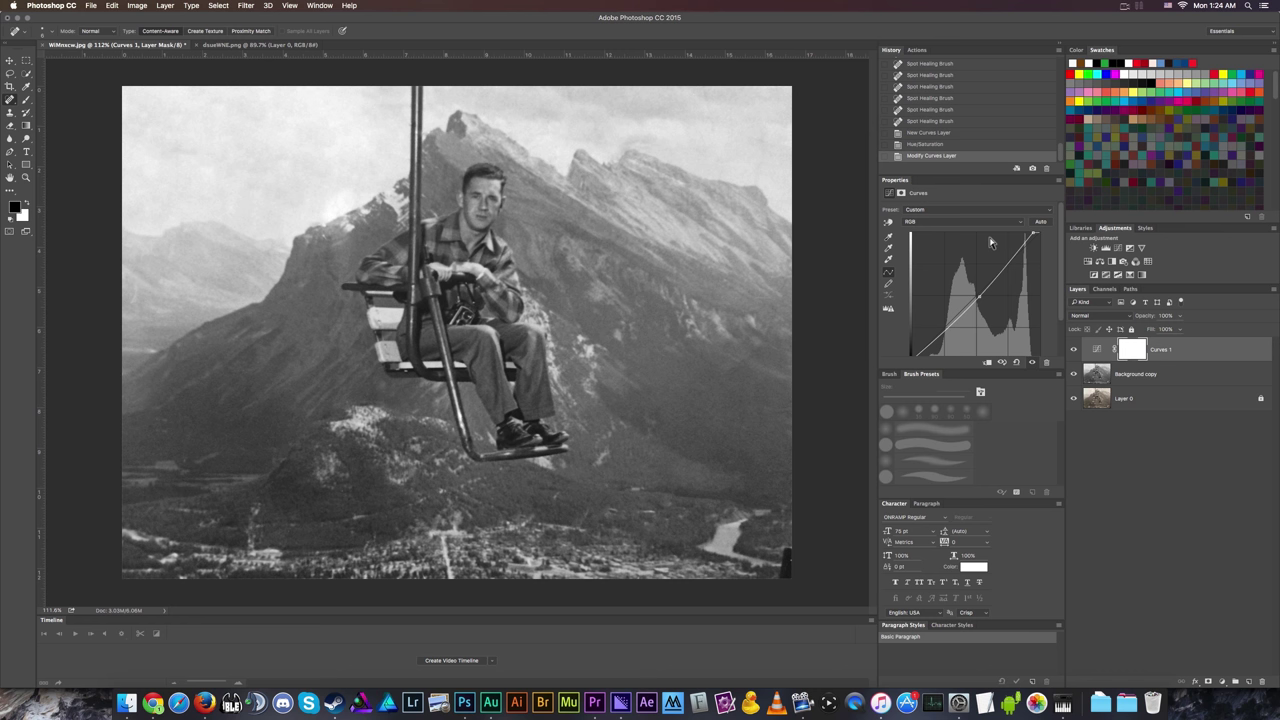
pyautogui.hotkey('ctrl', 'z')
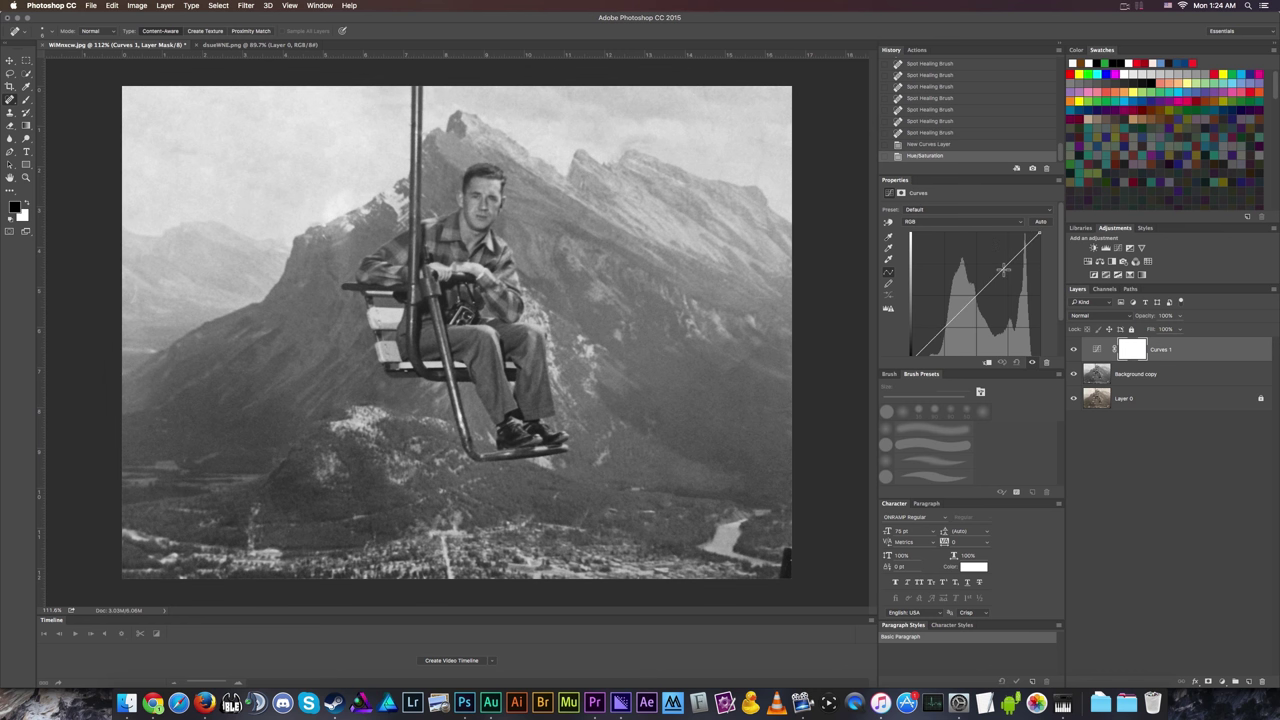
pyautogui.moveTo(1004, 270); pyautogui.dragTo(1002, 263)
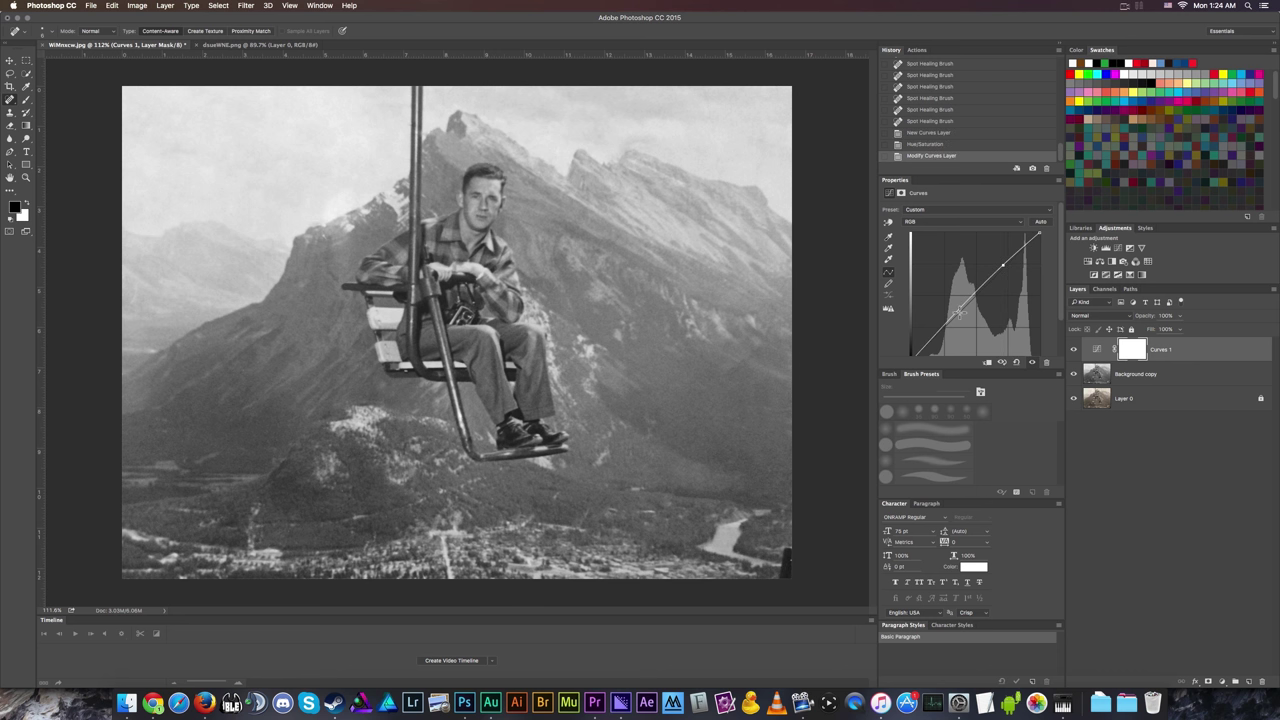
pyautogui.moveTo(960, 310); pyautogui.dragTo(958, 311)
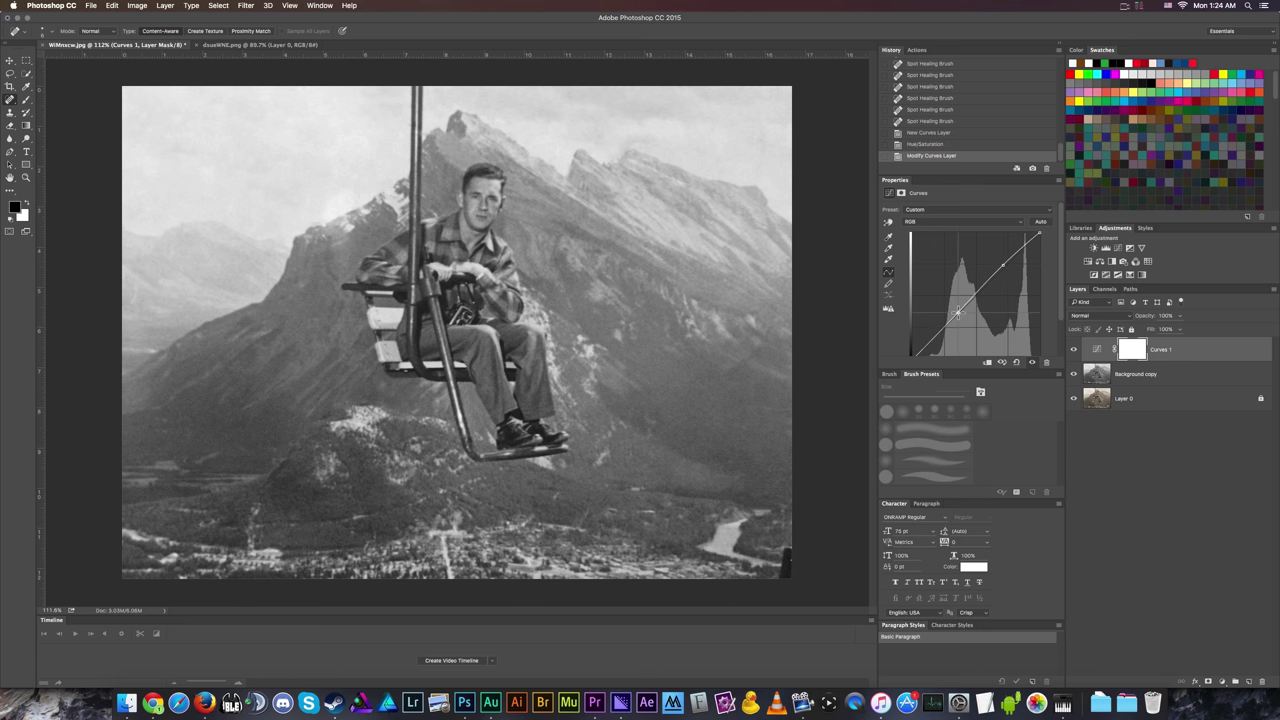
# Compare the photo with and without the Curves adjustment by switching that layer's visibility off and on repeatedly.
pyautogui.click(1073, 349)
pyautogui.click(1073, 349)
pyautogui.click(1073, 349)
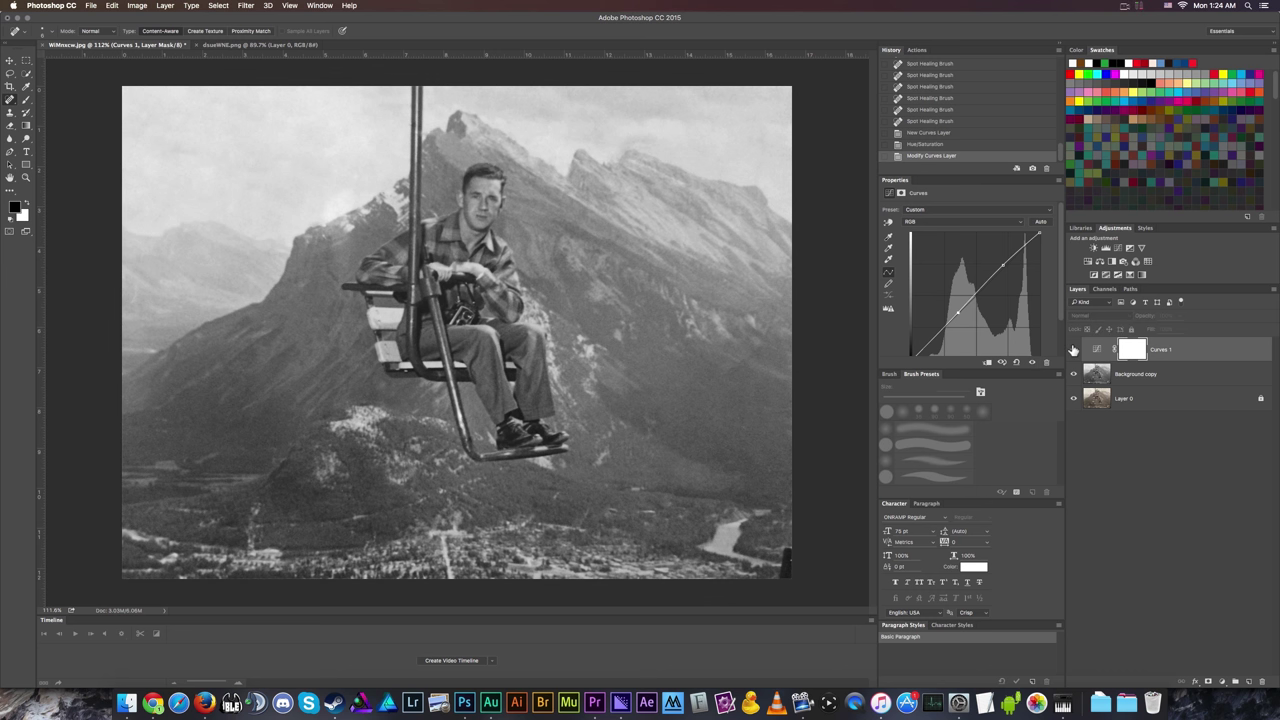
pyautogui.click(1073, 349)
pyautogui.click(1073, 349)
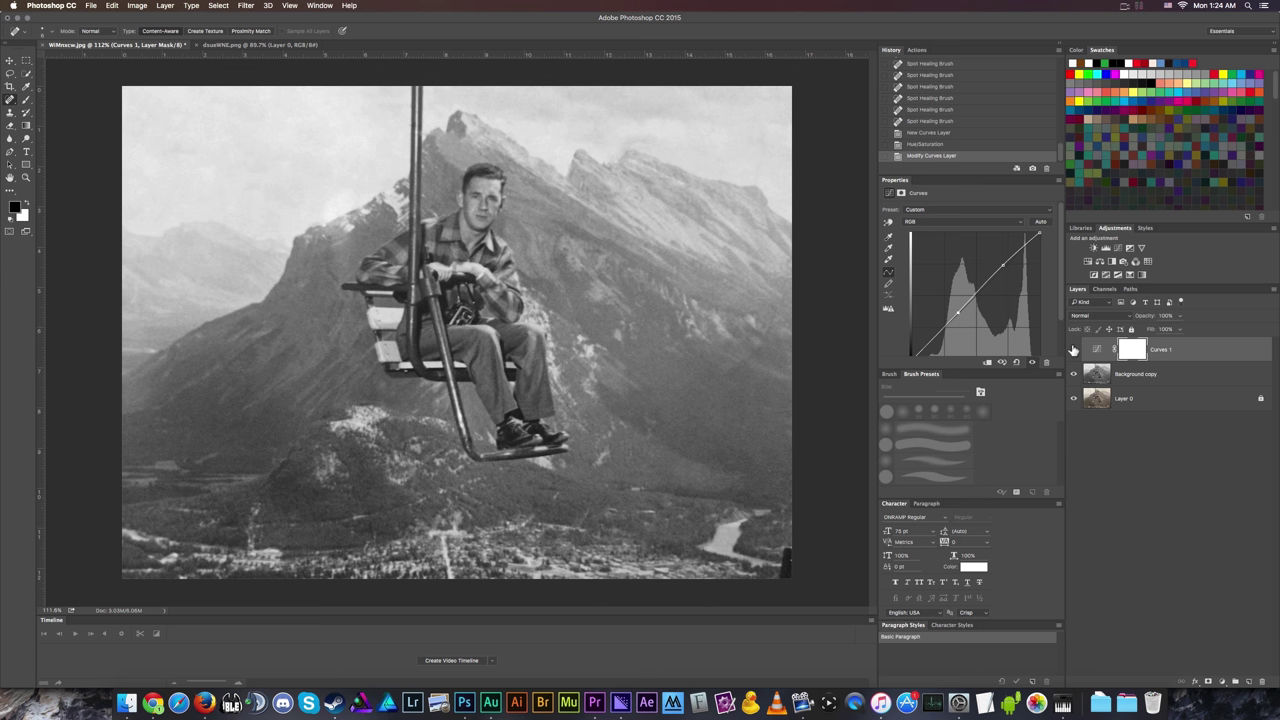
pyautogui.click(1073, 349)
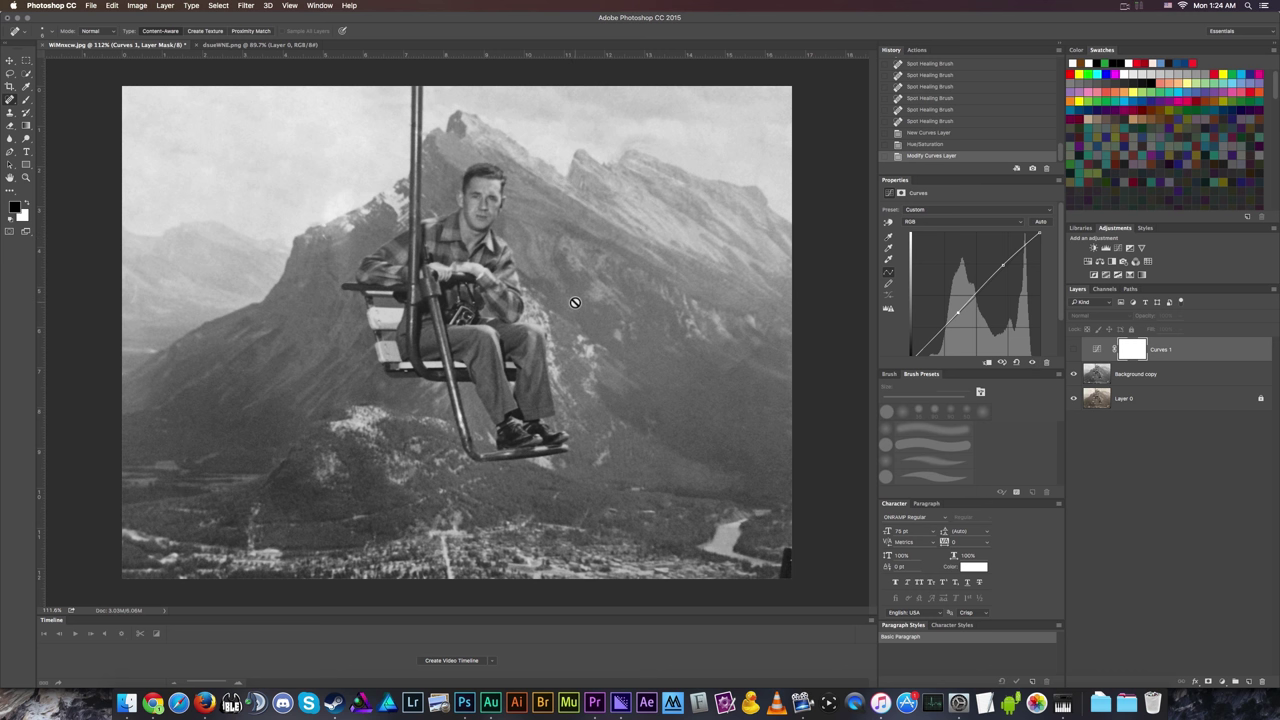
pyautogui.click(1075, 350)
pyautogui.click(1075, 350)
pyautogui.click(1075, 350)
pyautogui.click(1075, 350)
pyautogui.click(1075, 350)
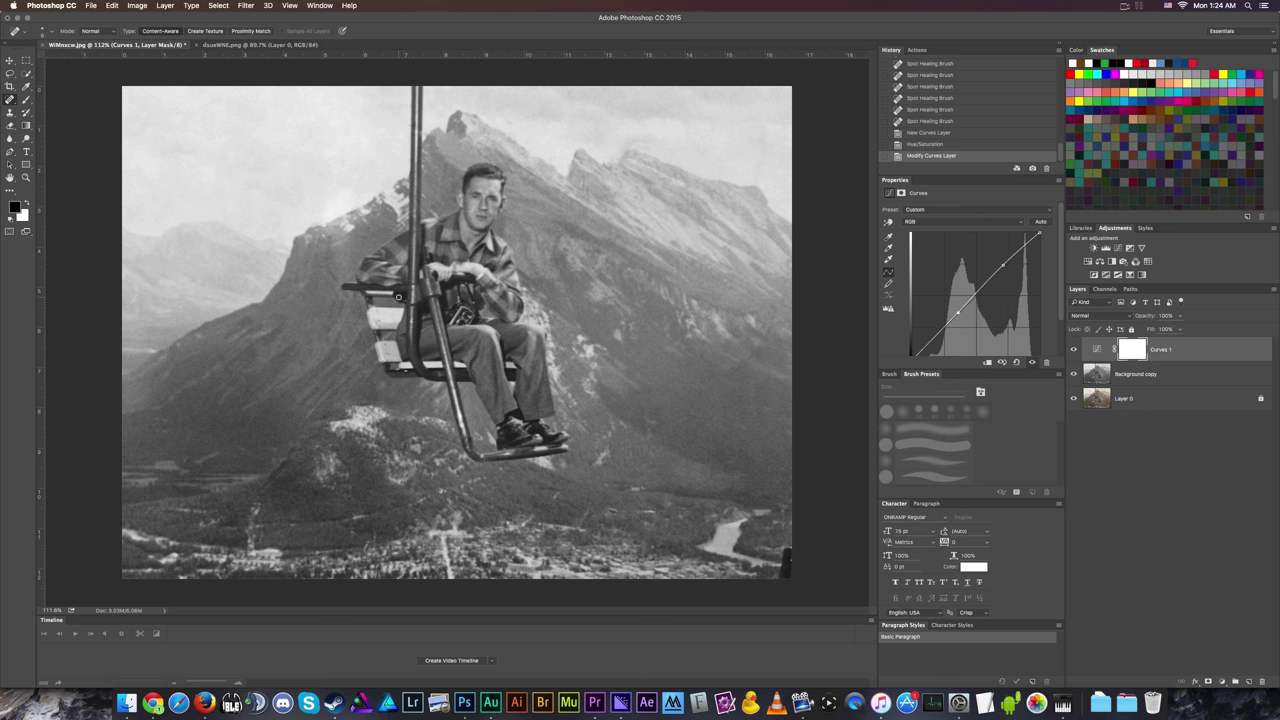
# Examine the toned black and white photo both close up around the man and as a whole.
pyautogui.scroll(5, 405, 312)
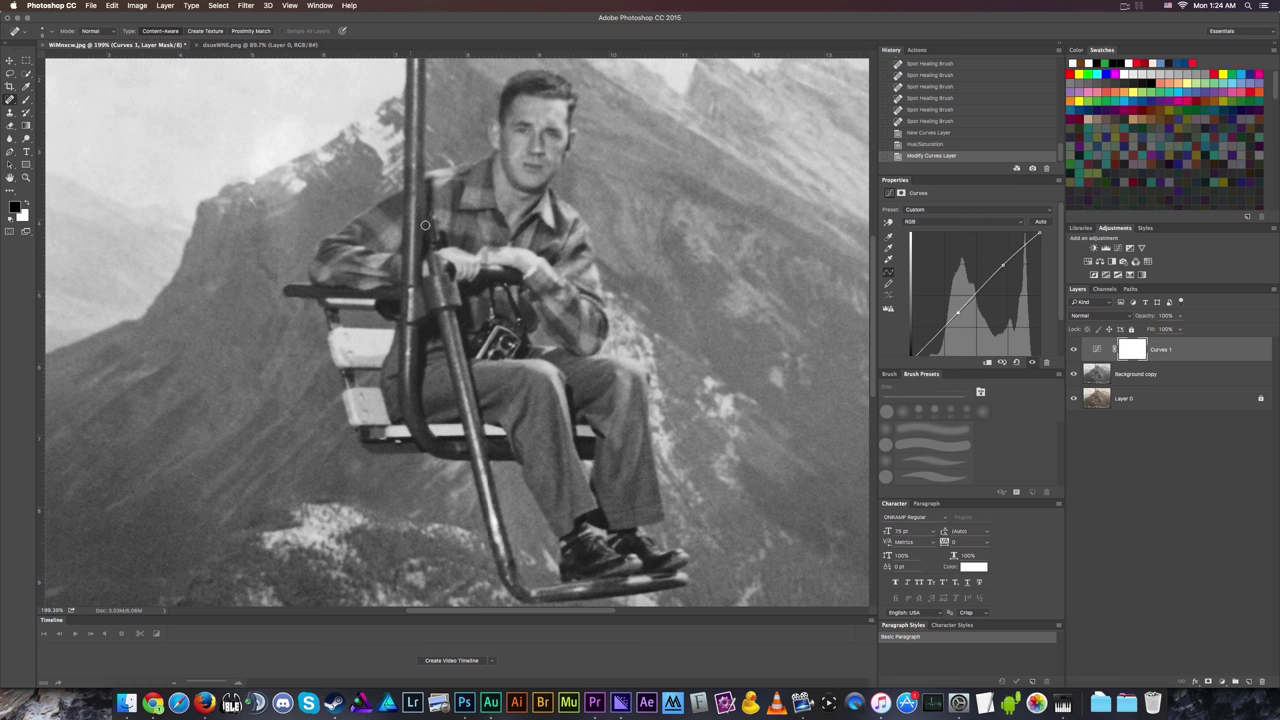
pyautogui.scroll(-4, 425, 222)
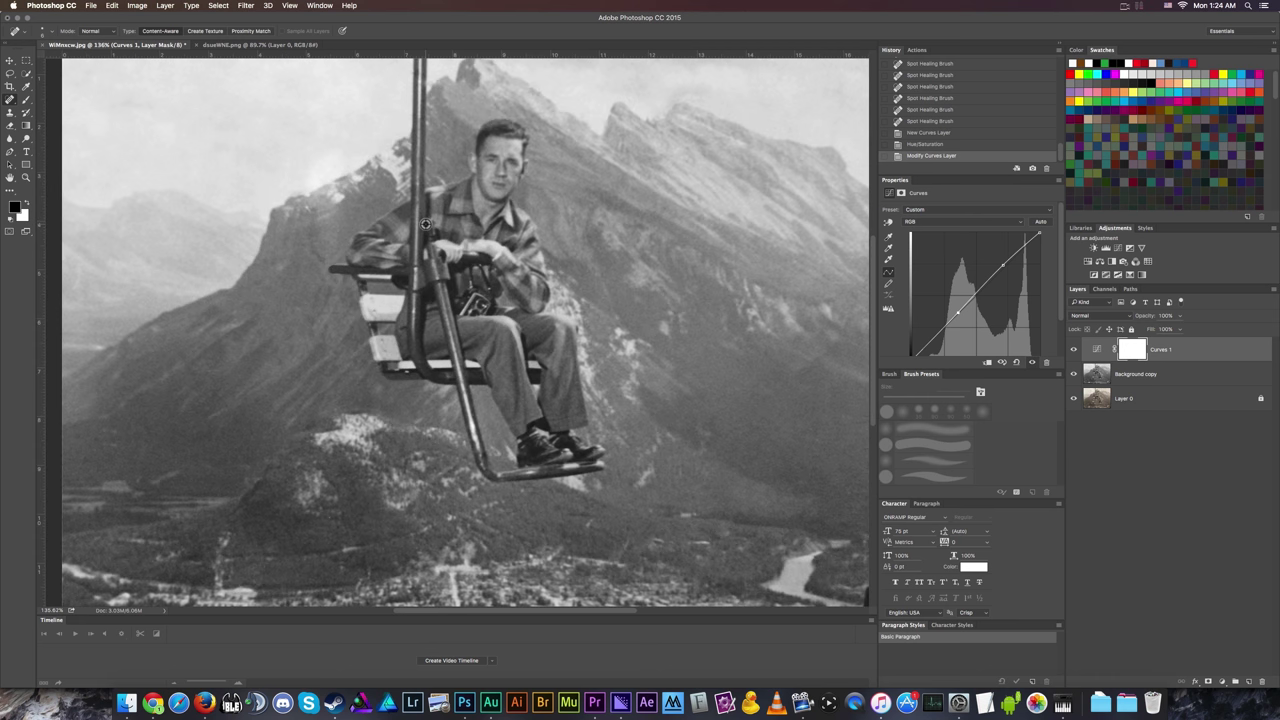
pyautogui.scroll(4, 425, 222)
pyautogui.scroll(-3, 425, 222)
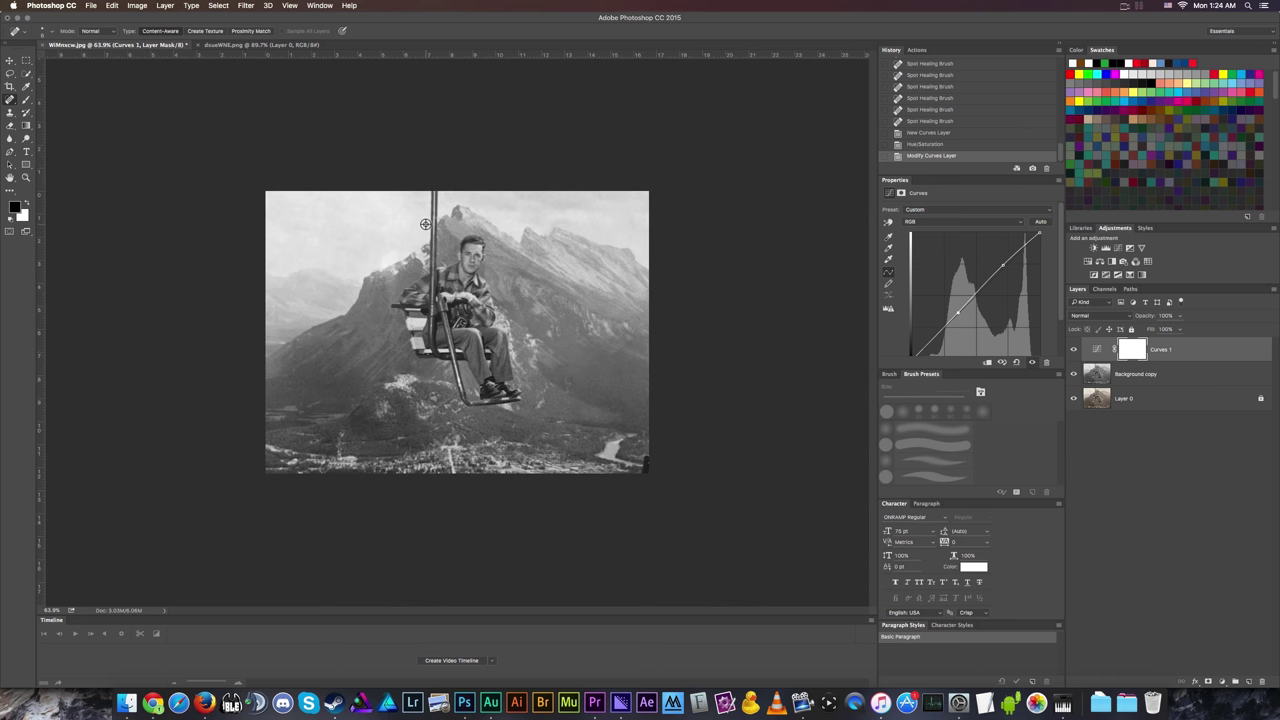
pyautogui.scroll(2, 425, 222)
pyautogui.scroll(1, 411, 158)
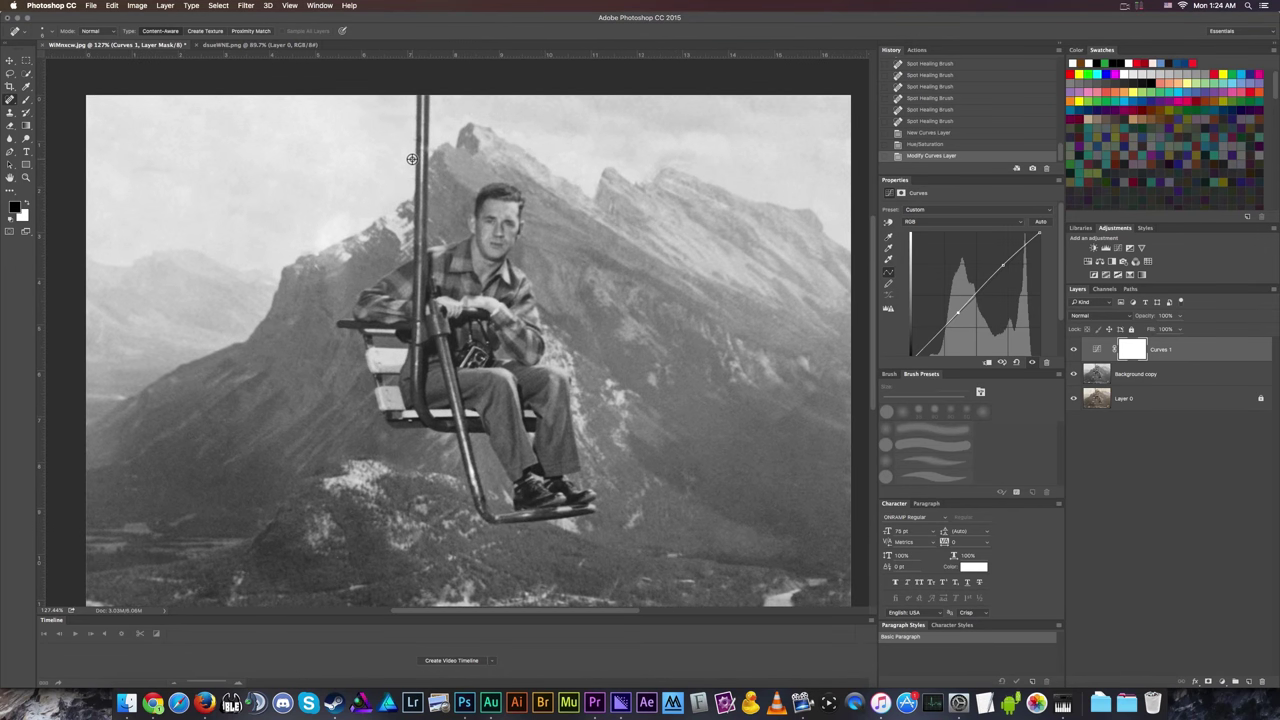
pyautogui.scroll(-1, 411, 158)
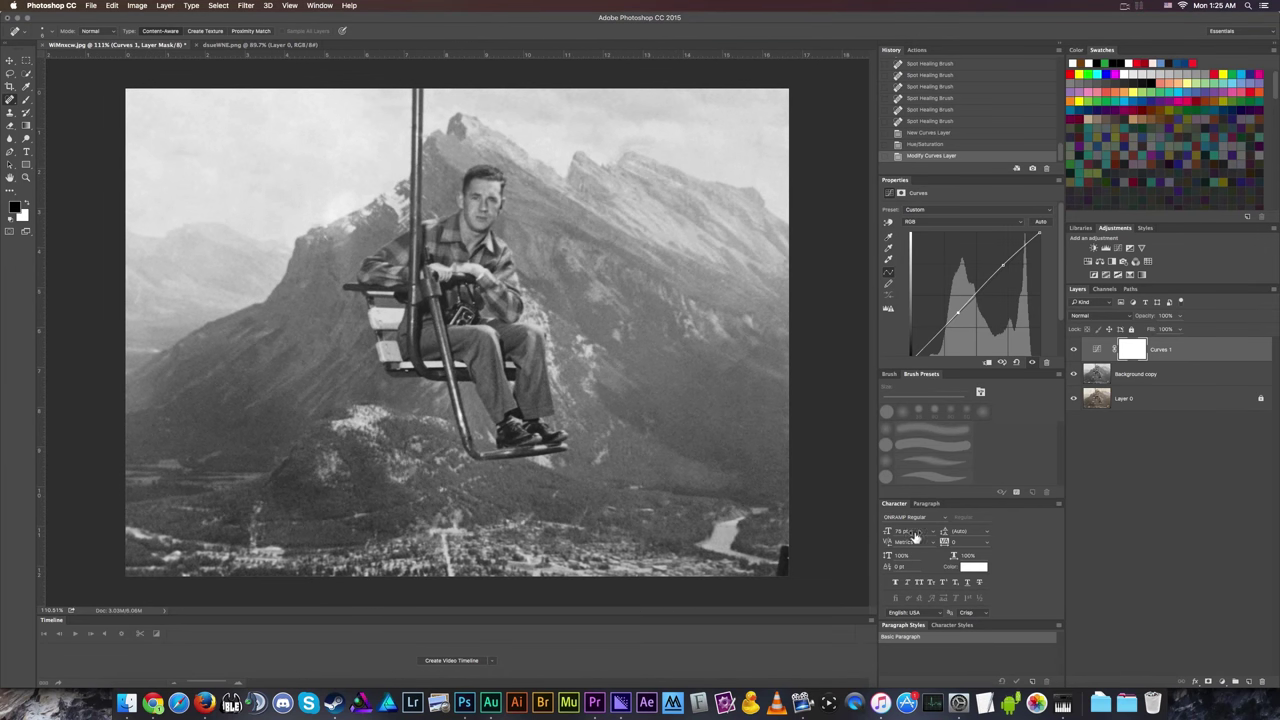
# Undo a plain merge of Curves 1 and Background copy, and stamp both layers into a new merged layer that keeps the originals.
pyautogui.click(1173, 384)
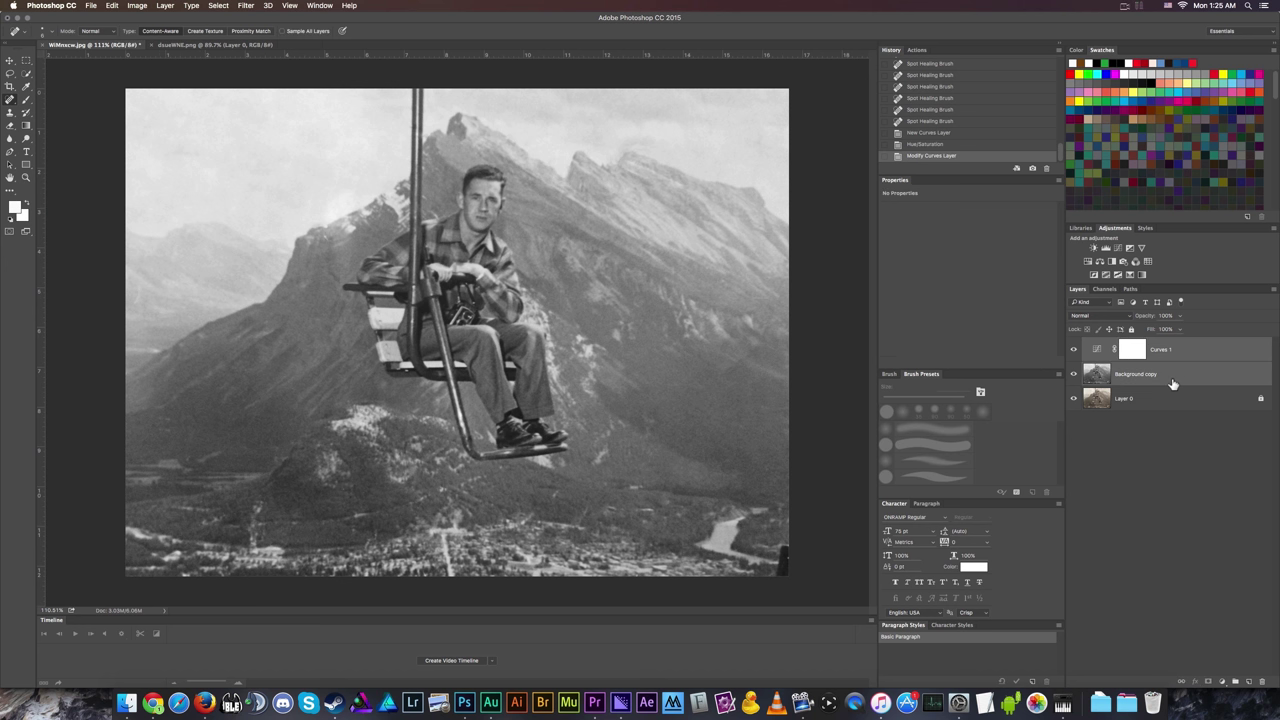
pyautogui.rightClick(1173, 384)
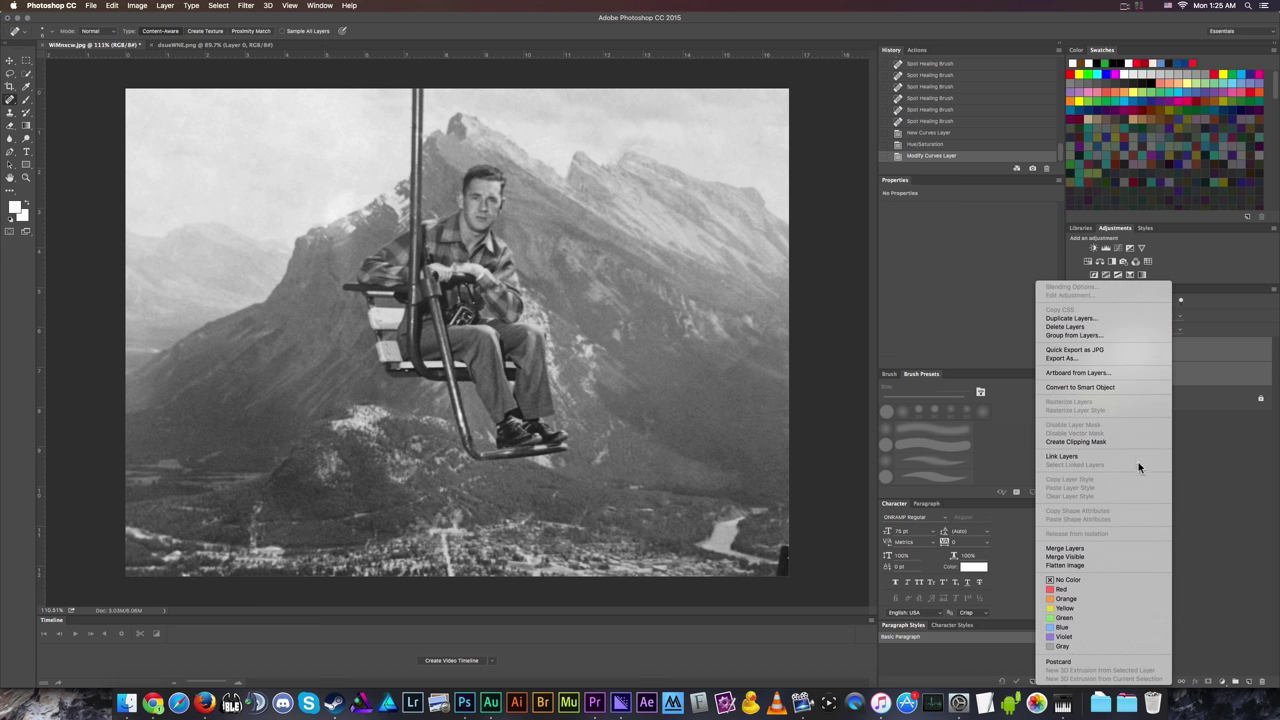
pyautogui.click(1200, 416)
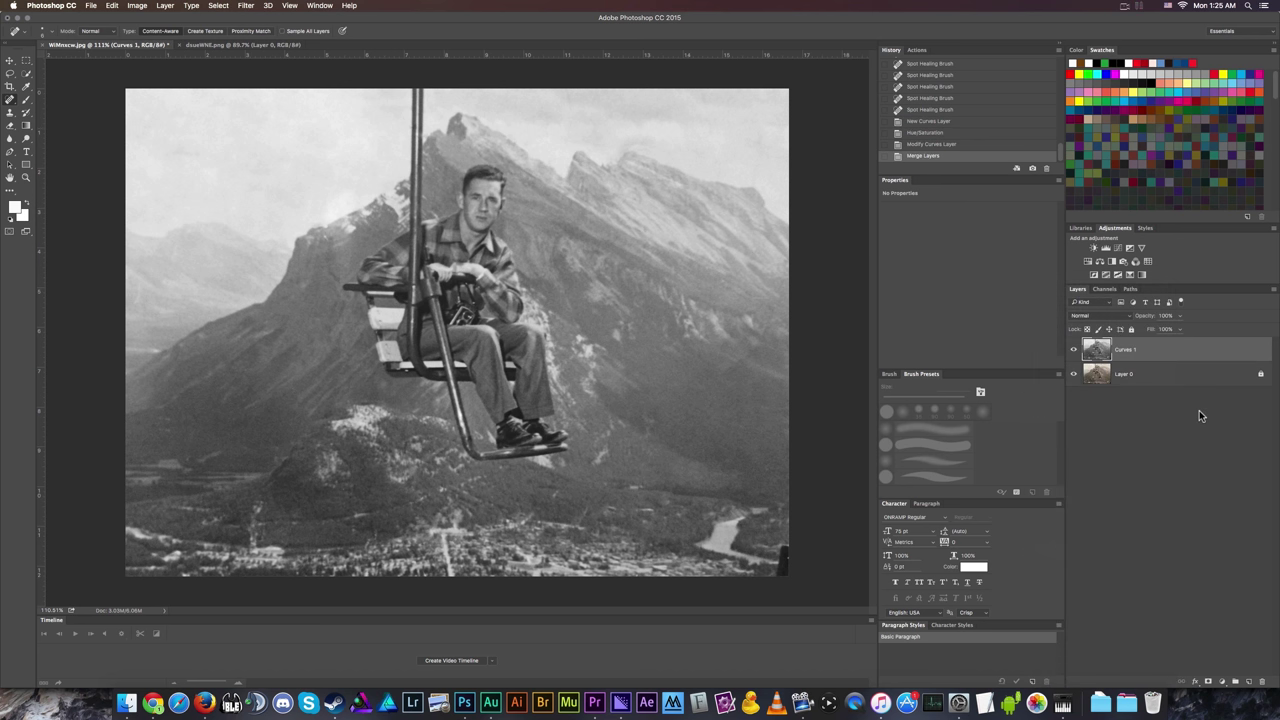
pyautogui.press('super+z')
pyautogui.rightClick(1192, 382)
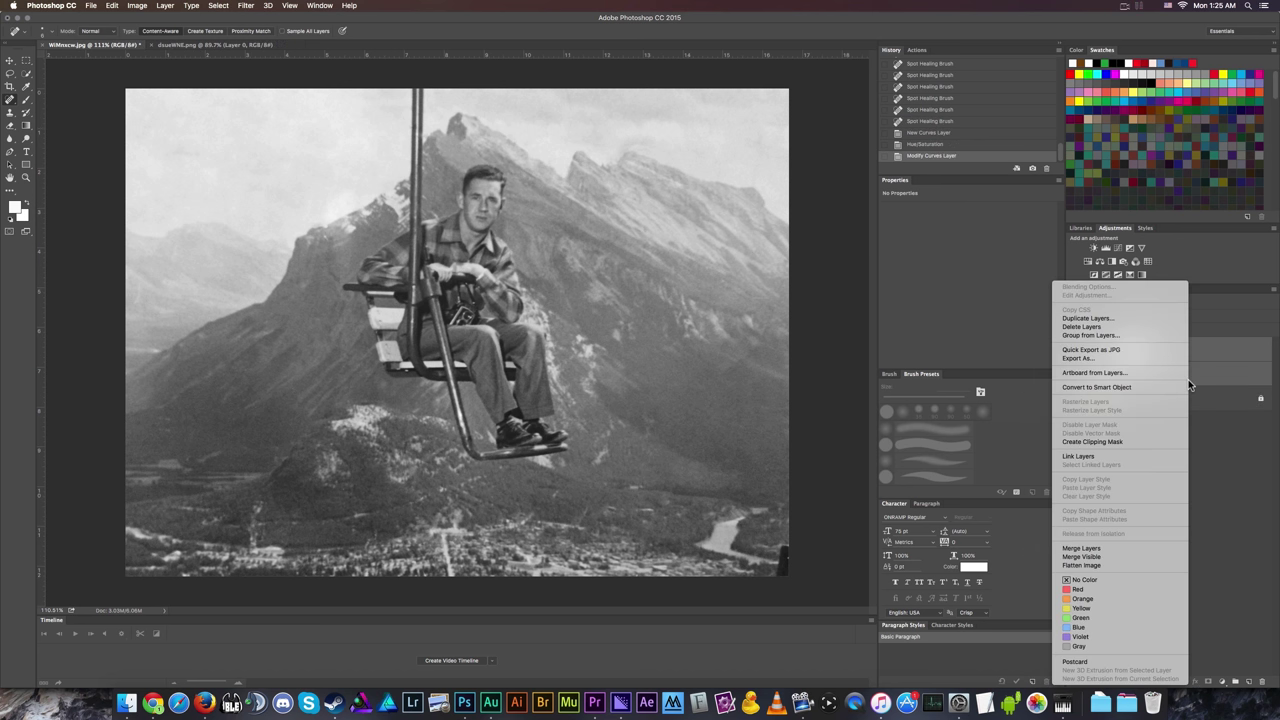
pyautogui.keyDown('alt'); pyautogui.click(1122, 548); pyautogui.keyUp('alt')
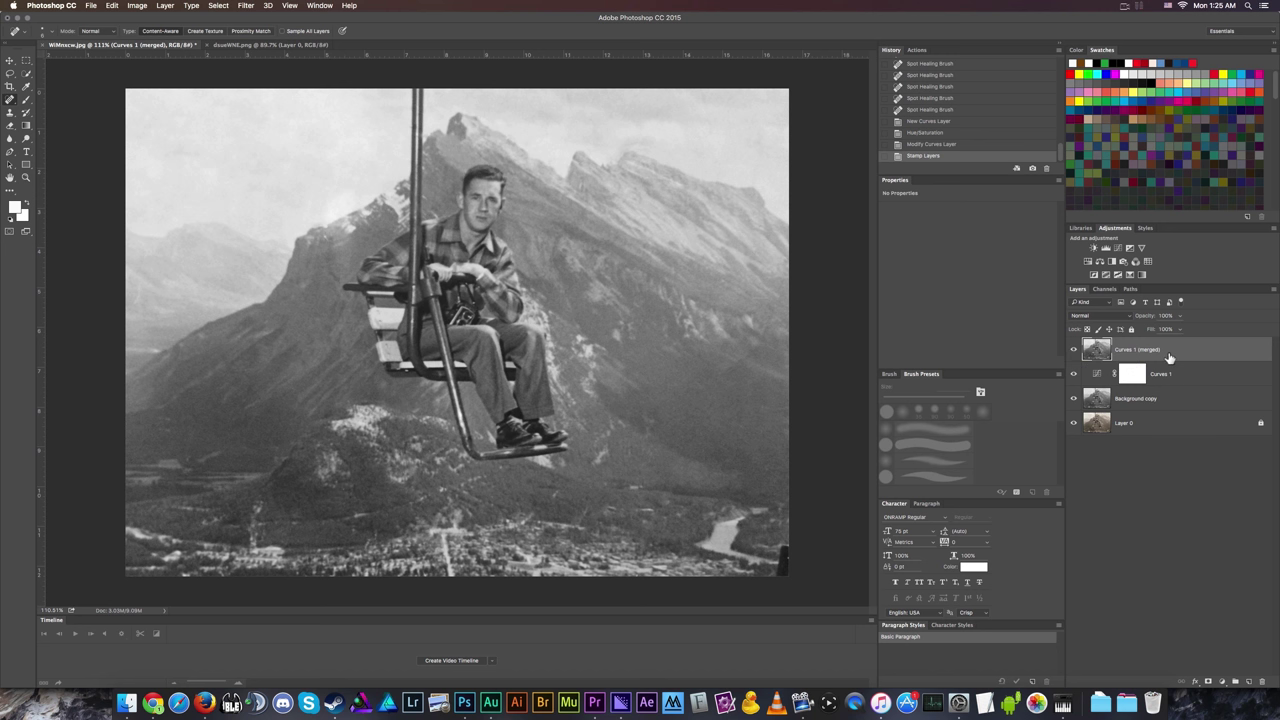
pyautogui.click(1072, 351)
pyautogui.click(1073, 352)
pyautogui.click(246, 5)
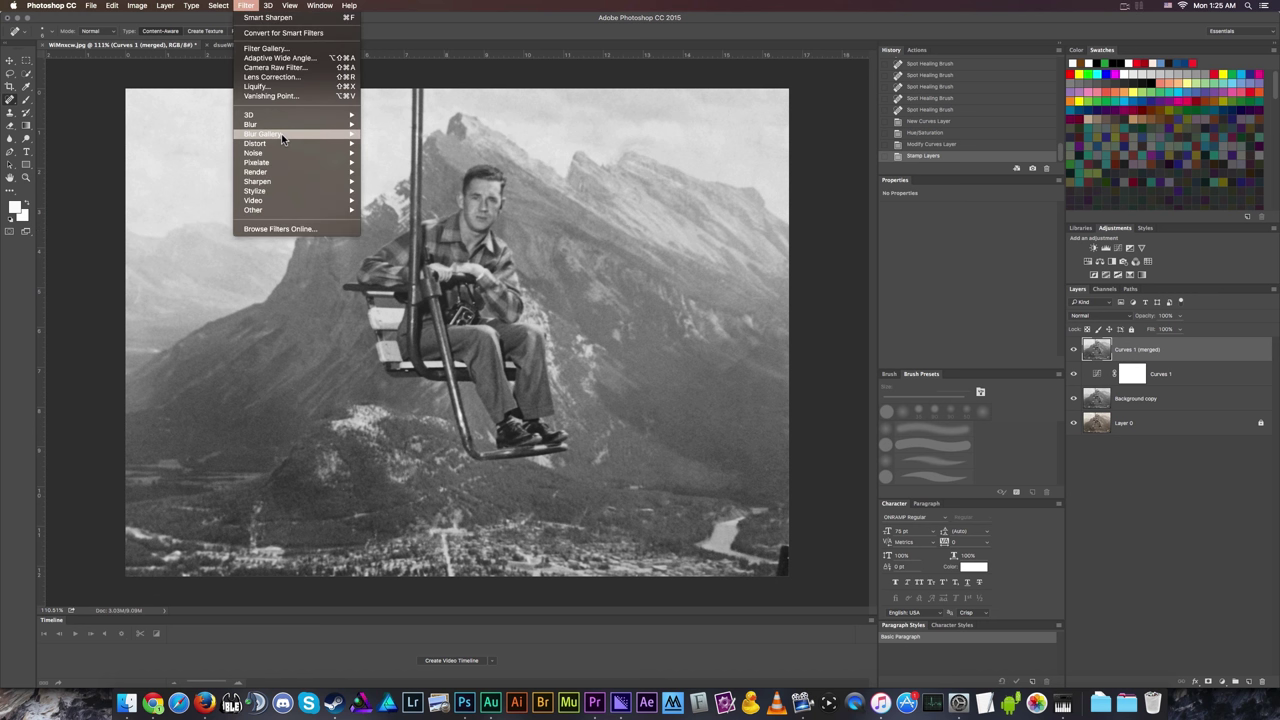
pyautogui.moveTo(282, 139)
pyautogui.moveTo(283, 184)
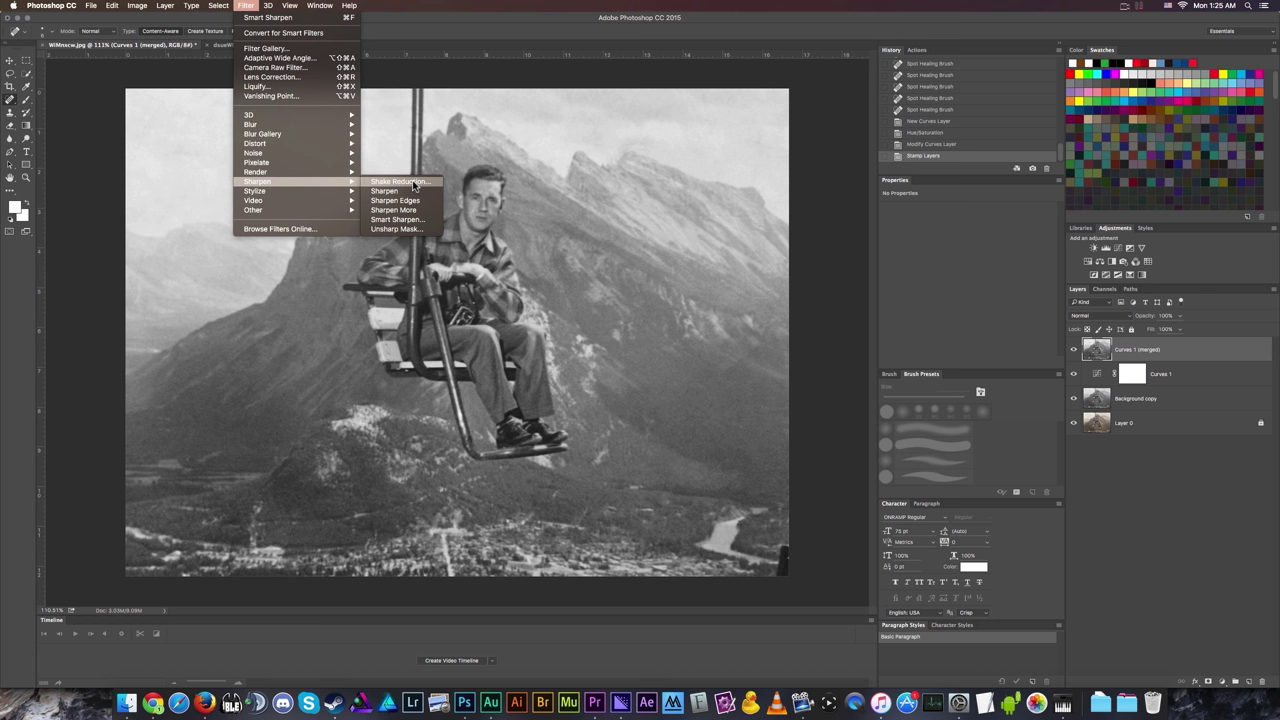
pyautogui.moveTo(305, 213)
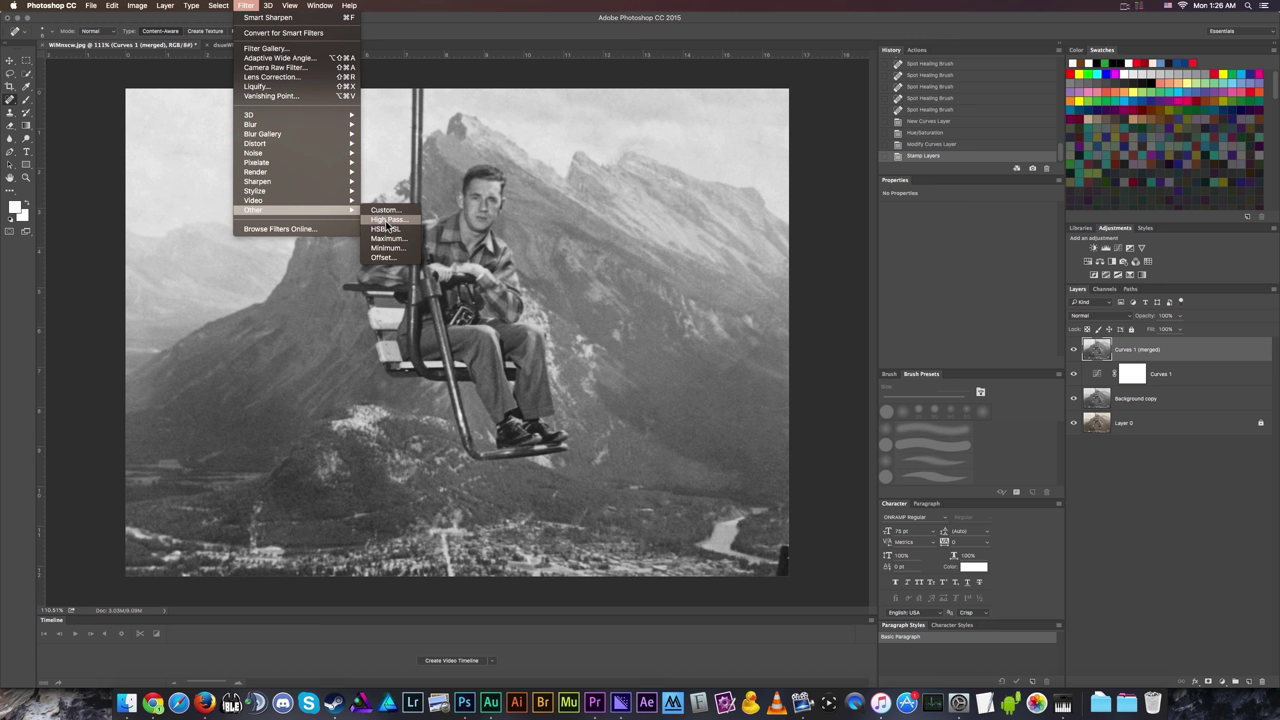
pyautogui.press('Escape')
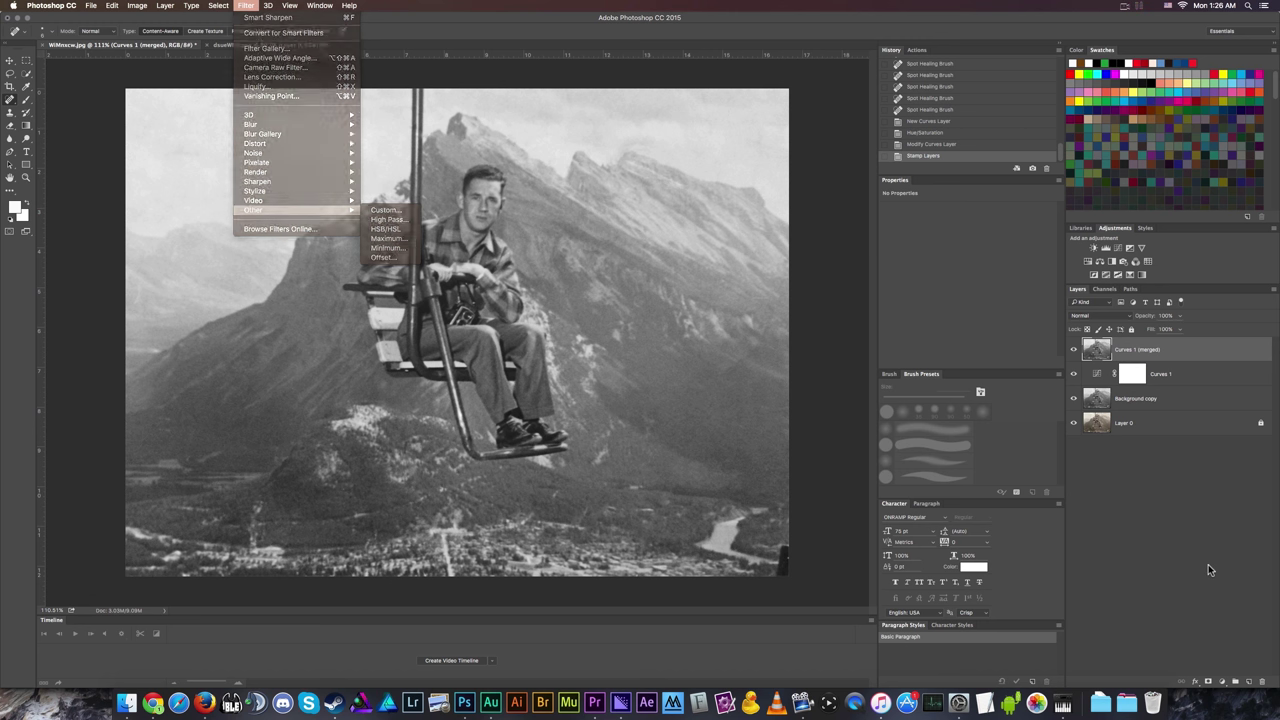
# Duplicate the Curves 1 (merged) layer and apply a High Pass filter with a radius of 4.0 pixels to the copy.
pyautogui.moveTo(1220, 356); pyautogui.dragTo(1248, 681)
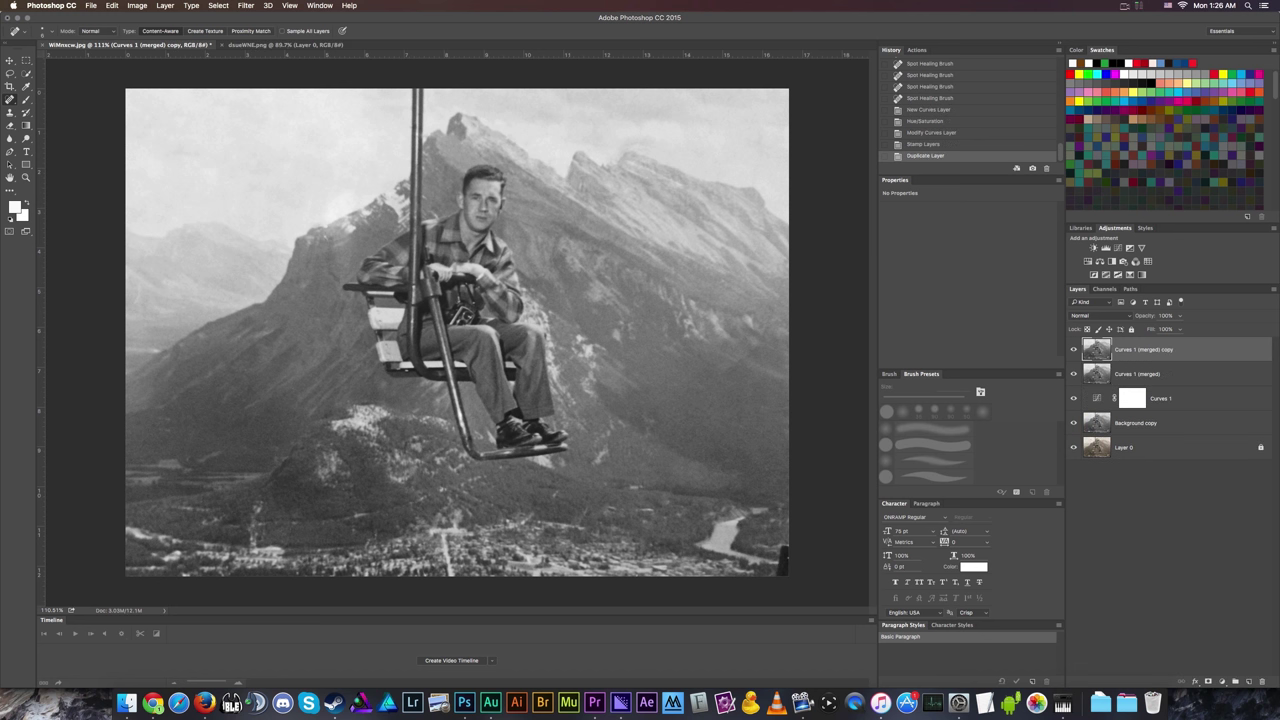
pyautogui.click(245, 6)
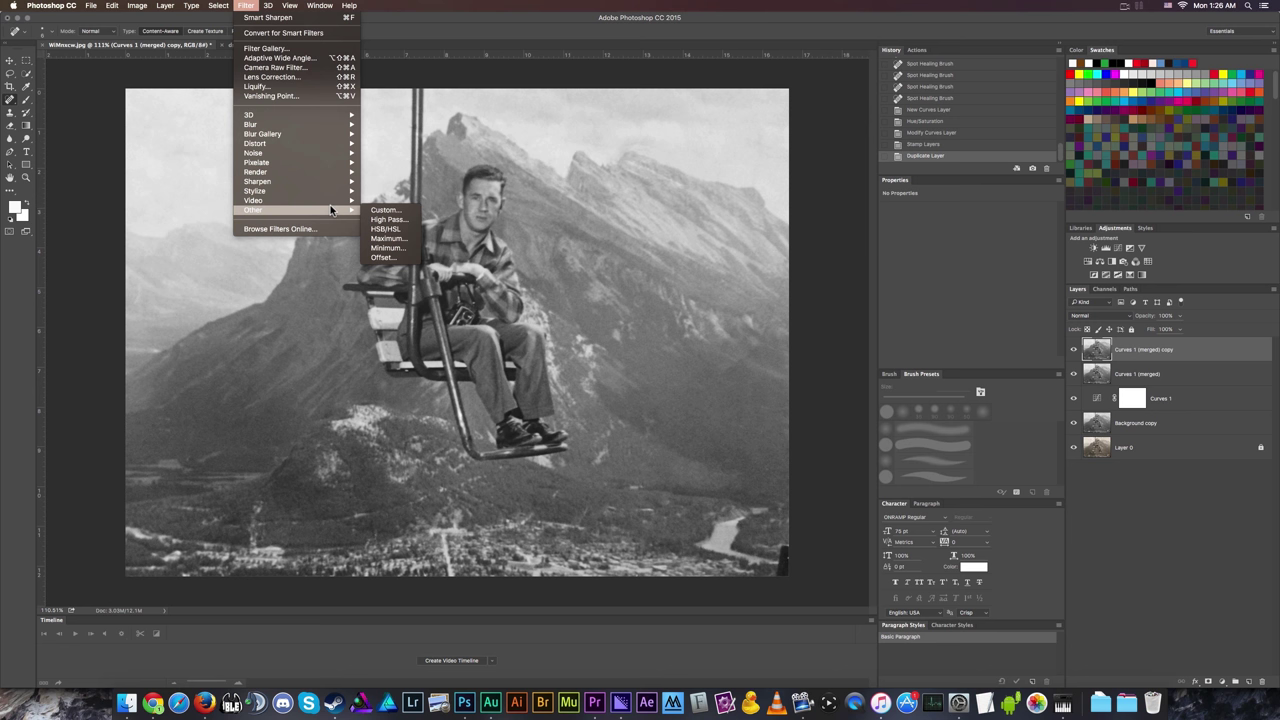
pyautogui.click(387, 219)
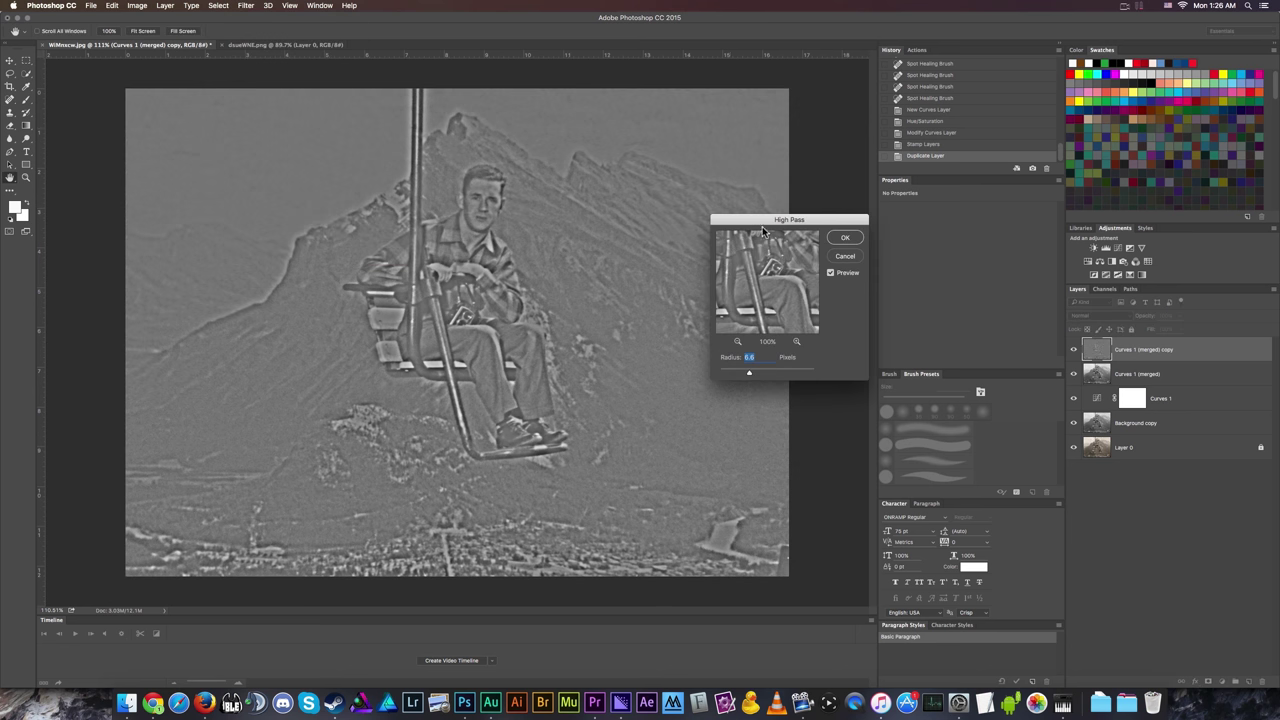
pyautogui.moveTo(762, 226); pyautogui.dragTo(873, 202)
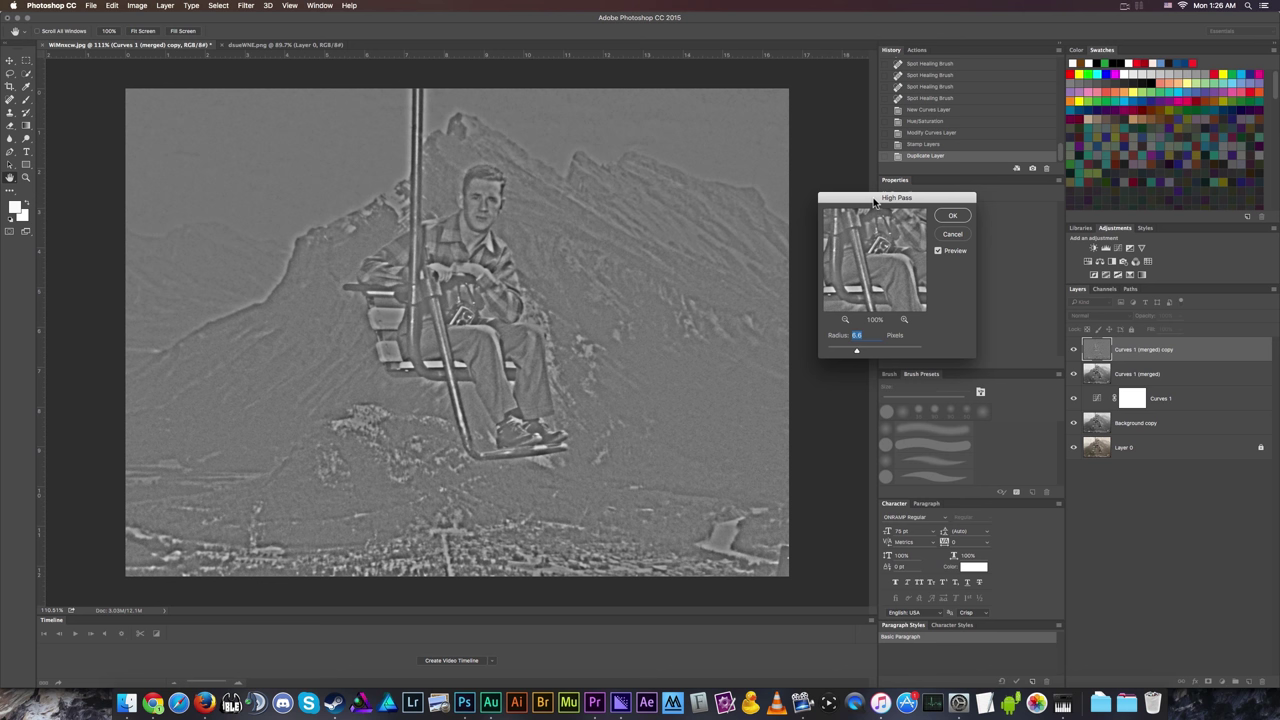
pyautogui.moveTo(857, 352)
pyautogui.mouseDown()
pyautogui.moveTo(840, 355)
pyautogui.moveTo(879, 354)
pyautogui.mouseUp()
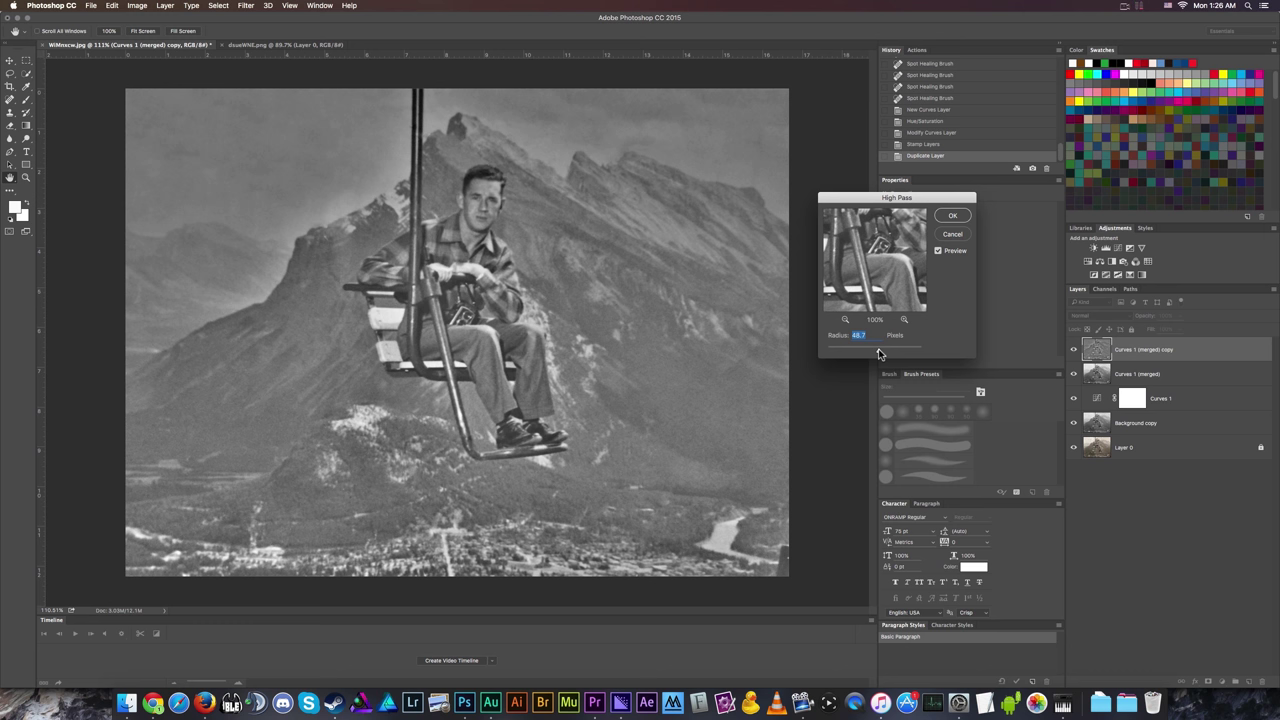
pyautogui.moveTo(879, 354); pyautogui.dragTo(855, 355)
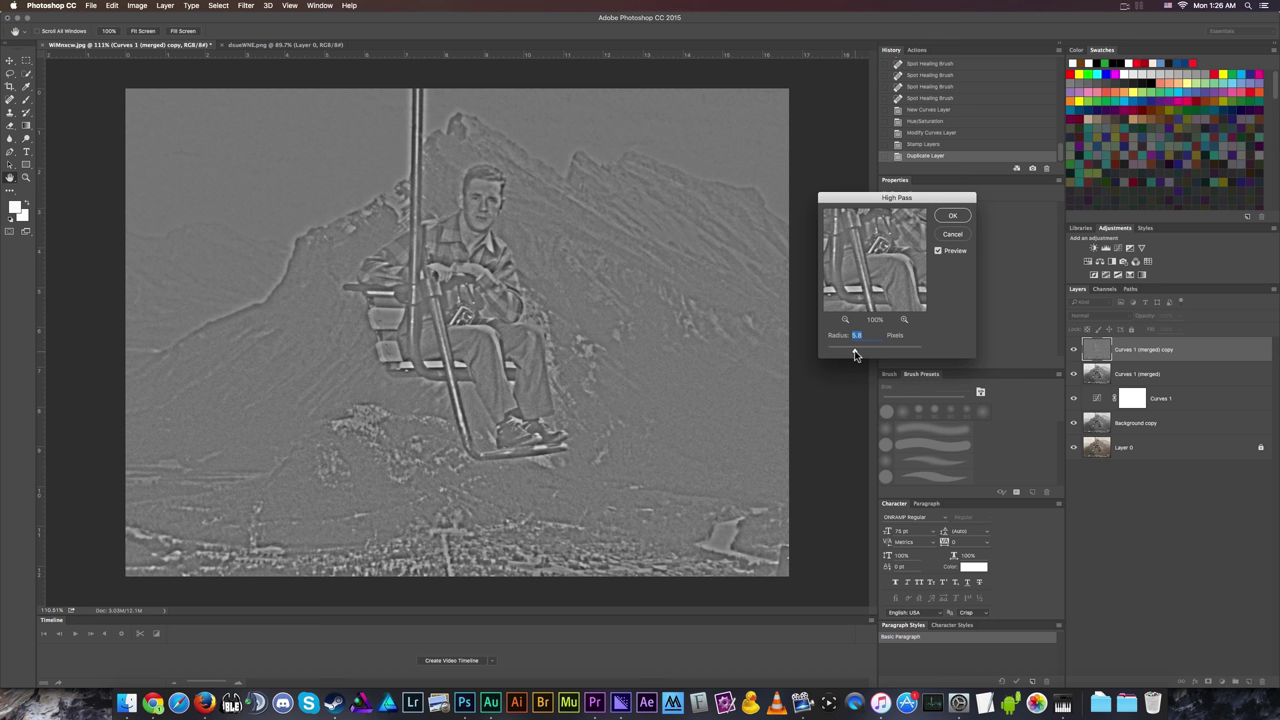
pyautogui.moveTo(855, 354); pyautogui.dragTo(847, 354)
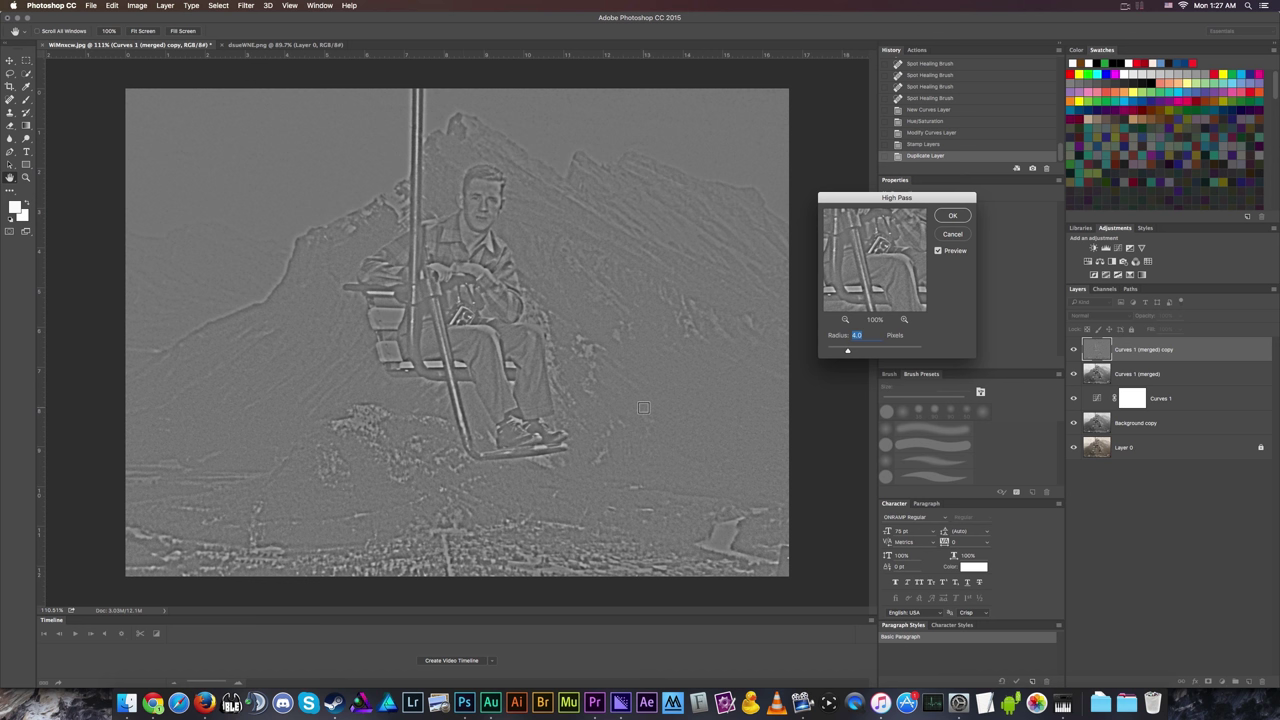
pyautogui.click(857, 335)
pyautogui.click(958, 216)
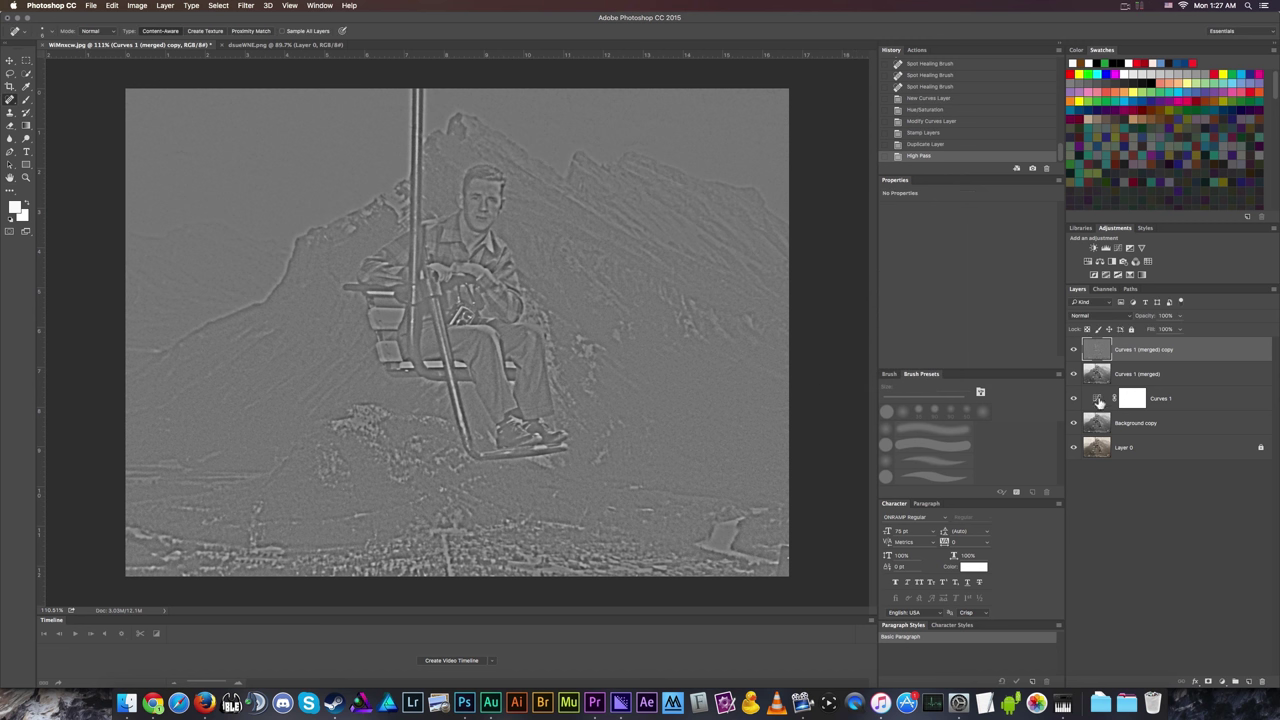
# Compare the photo with and without the grey High Pass layer by switching its visibility off and on.
pyautogui.click(1074, 349)
pyautogui.click(1074, 349)
pyautogui.click(1074, 349)
pyautogui.click(1074, 349)
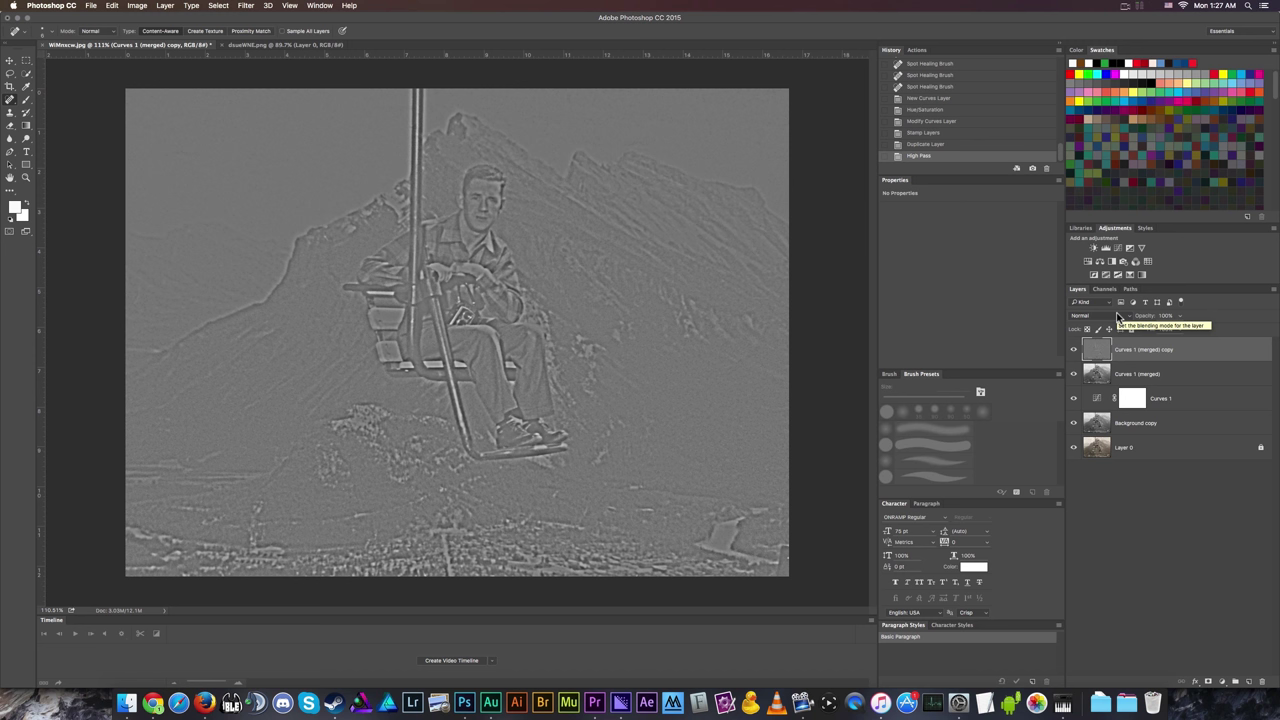
# Set the blending mode of the High Pass layer to Soft Light.
pyautogui.click(1118, 316)
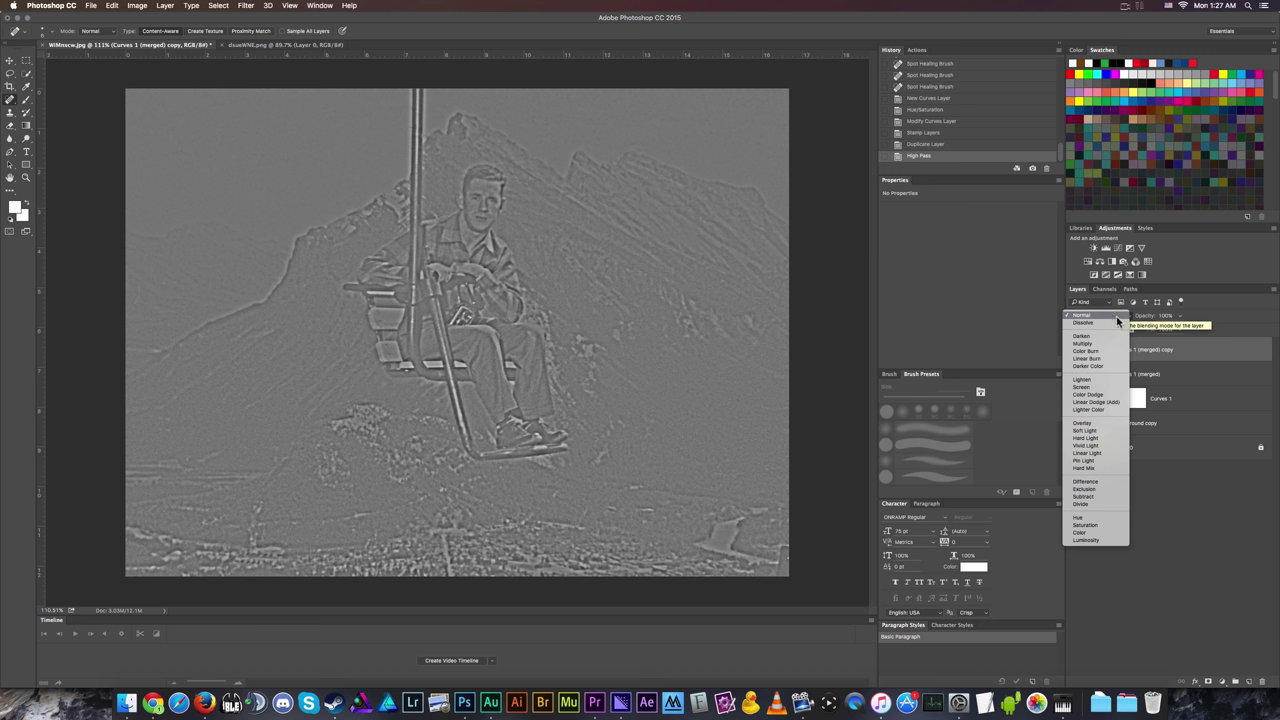
pyautogui.click(1108, 317)
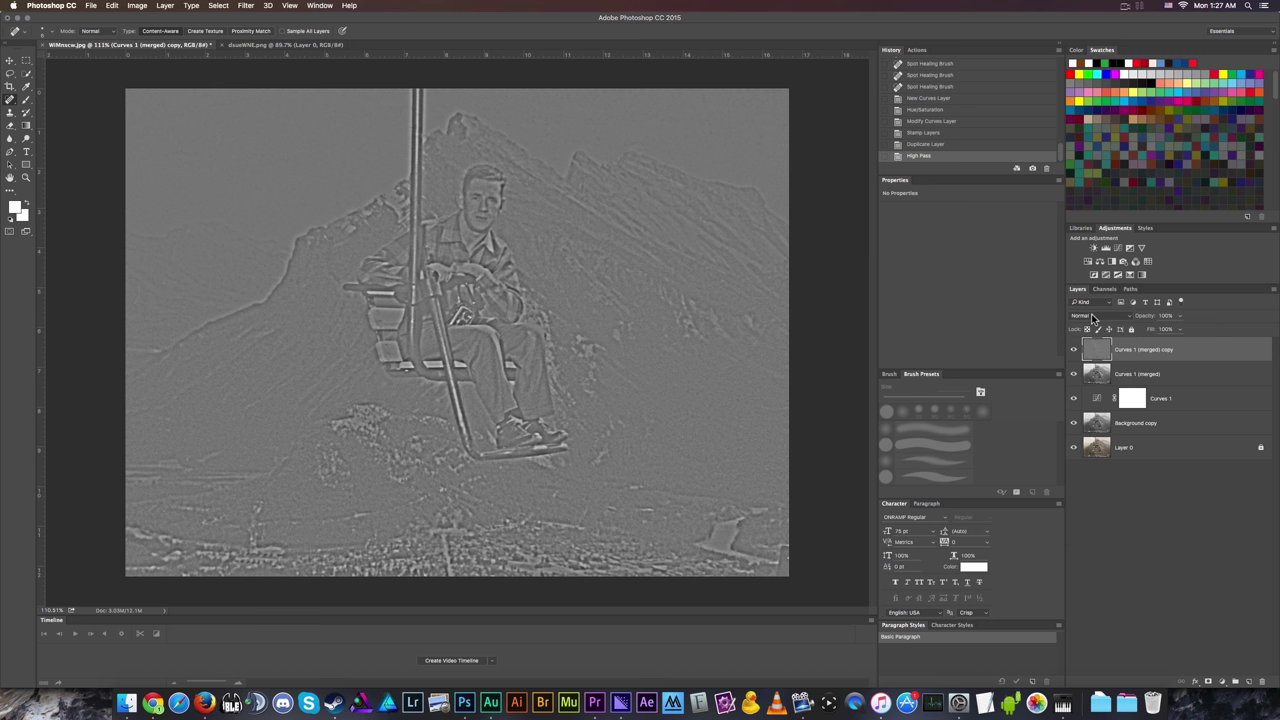
pyautogui.click(1093, 317)
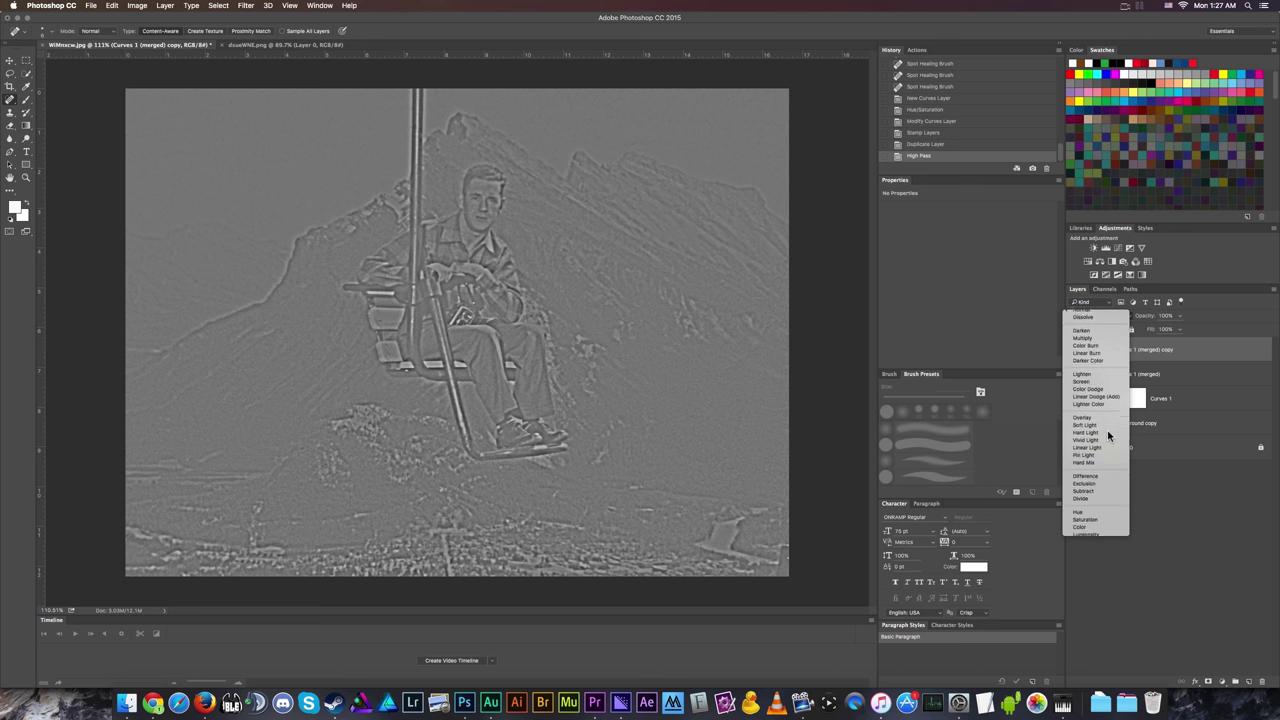
pyautogui.click(1107, 431)
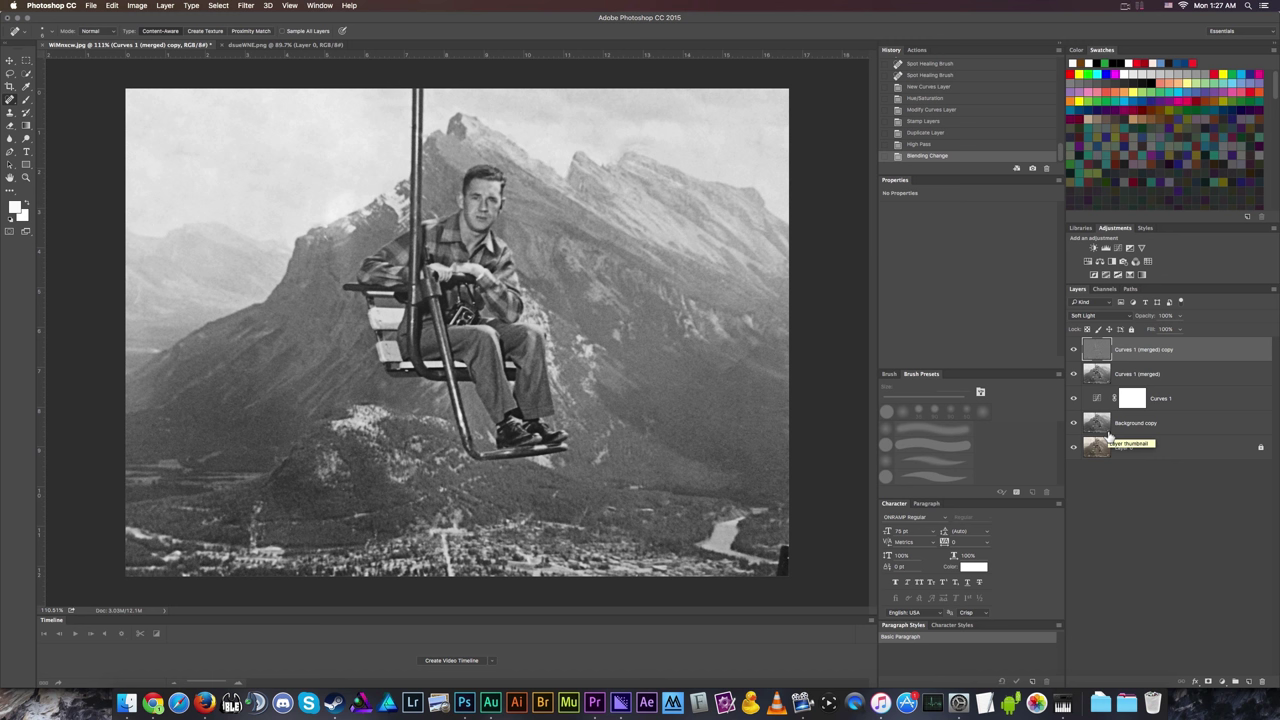
# Compare the photo with and without the Soft Light sharpening layer, and inspect the man's face and the mountains up close.
pyautogui.click(1074, 349)
pyautogui.click(1074, 349)
pyautogui.click(1074, 349)
pyautogui.click(1074, 349)
pyautogui.scroll(5, 570, 195)
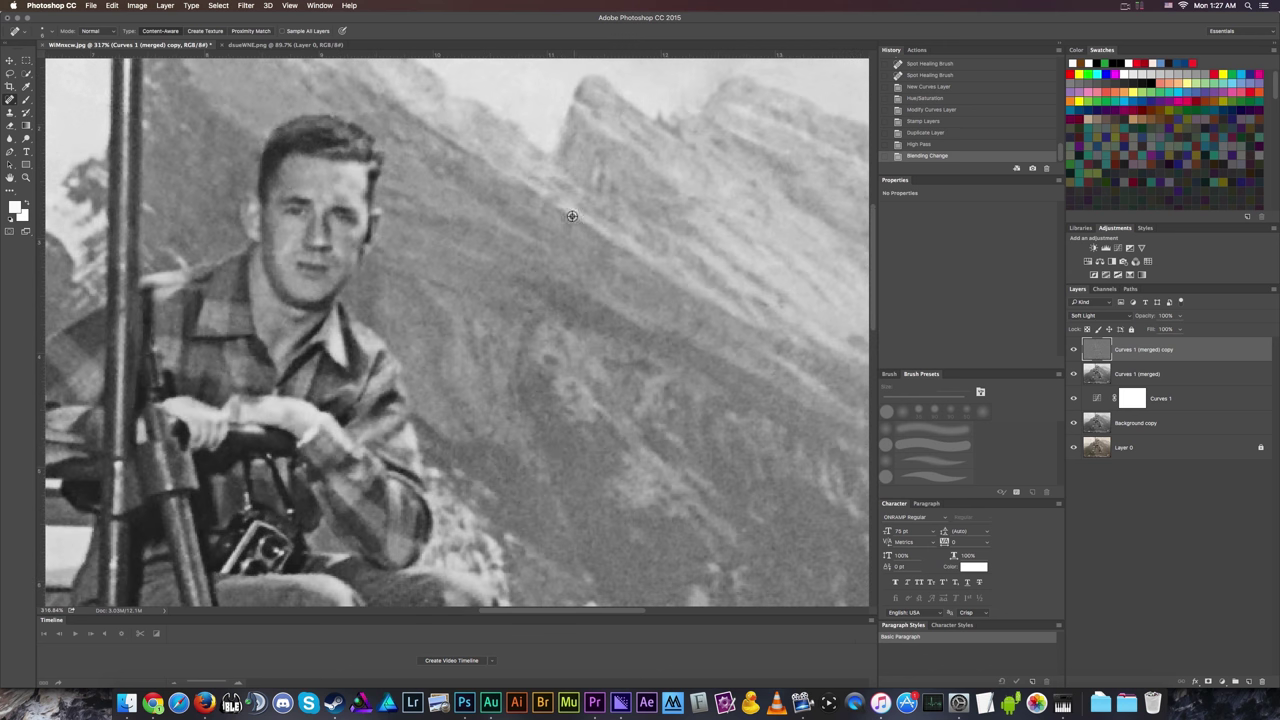
pyautogui.scroll(-3, 573, 283)
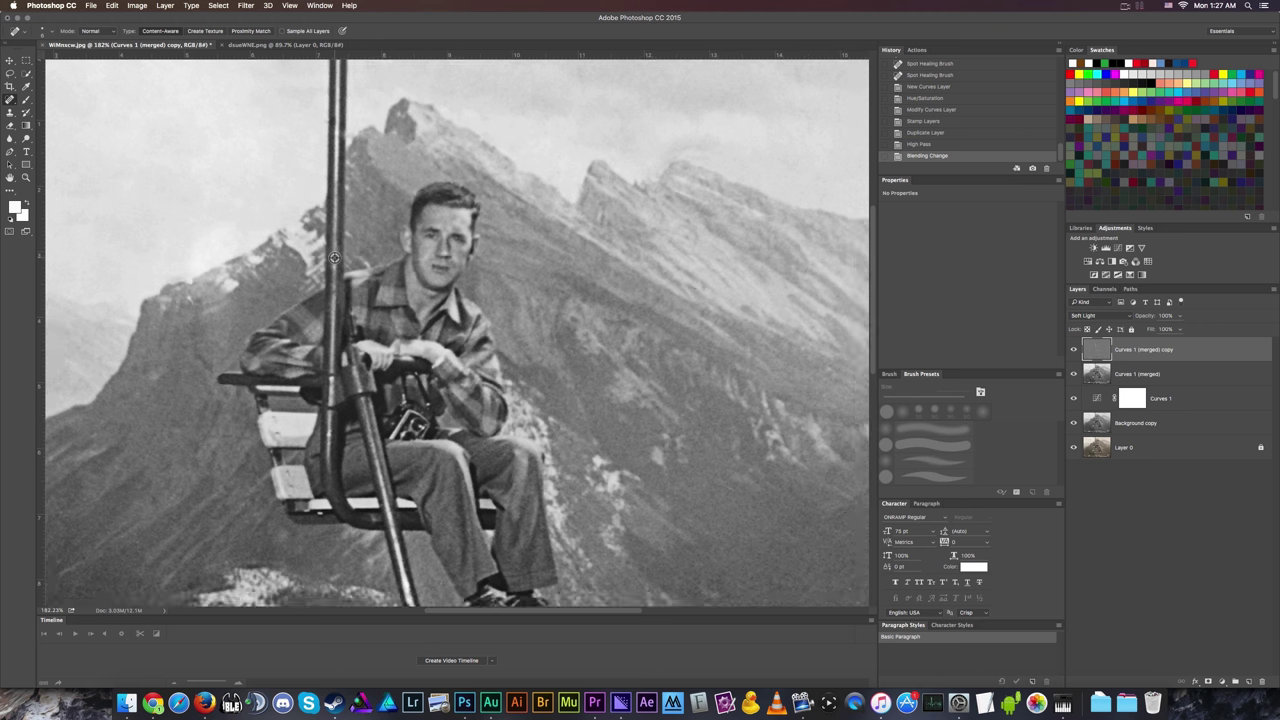
pyautogui.scroll(-2, 334, 257)
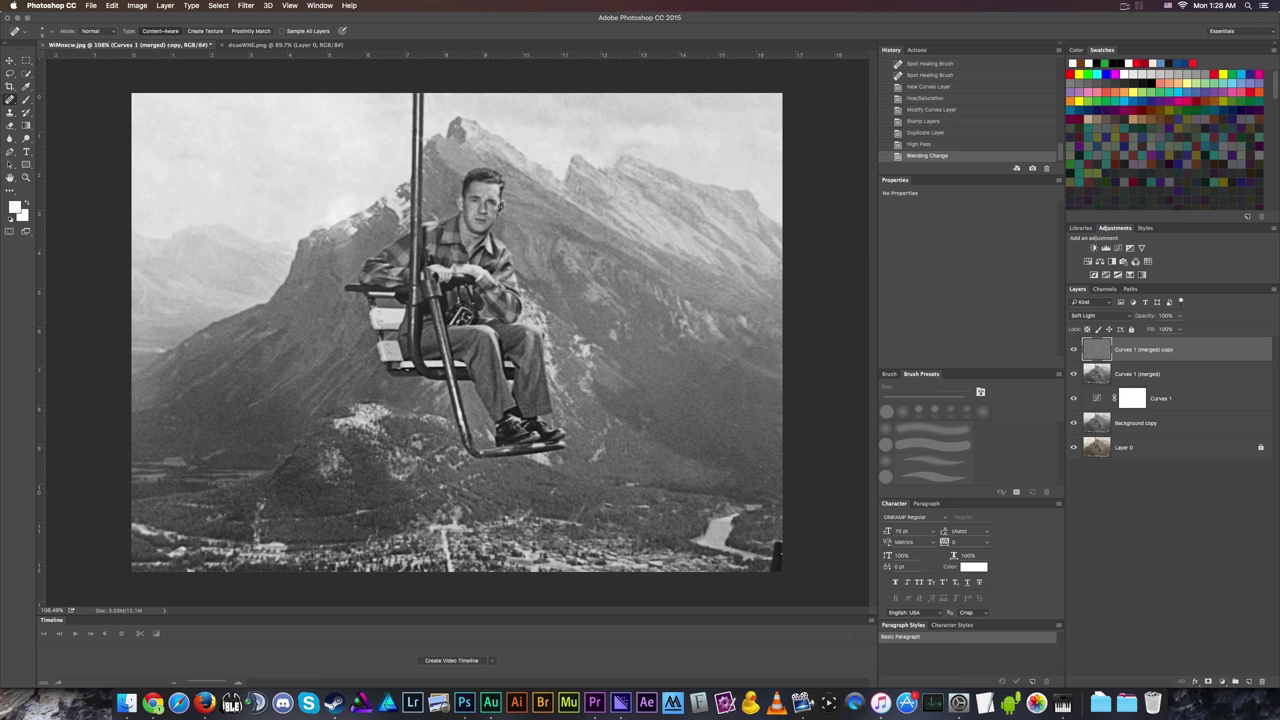
pyautogui.scroll(2, 534, 172)
pyautogui.scroll(4, 498, 200)
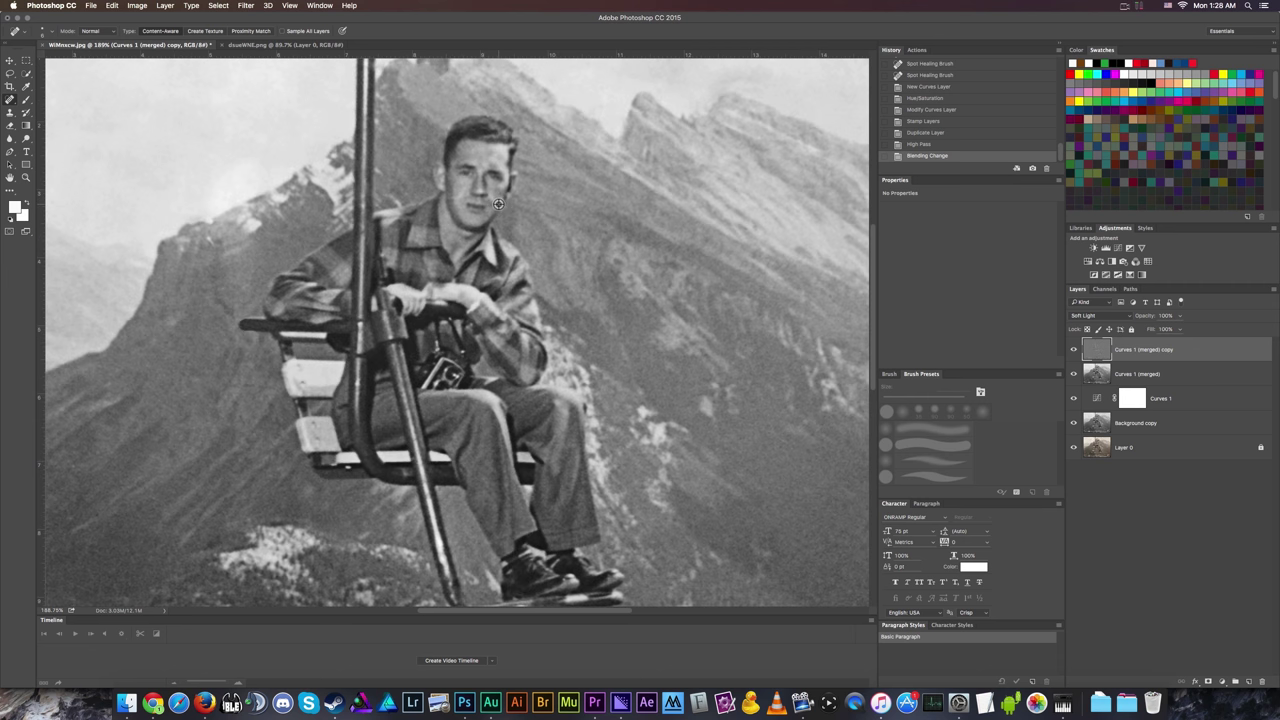
pyautogui.scroll(-5, 498, 203)
pyautogui.scroll(1, 498, 203)
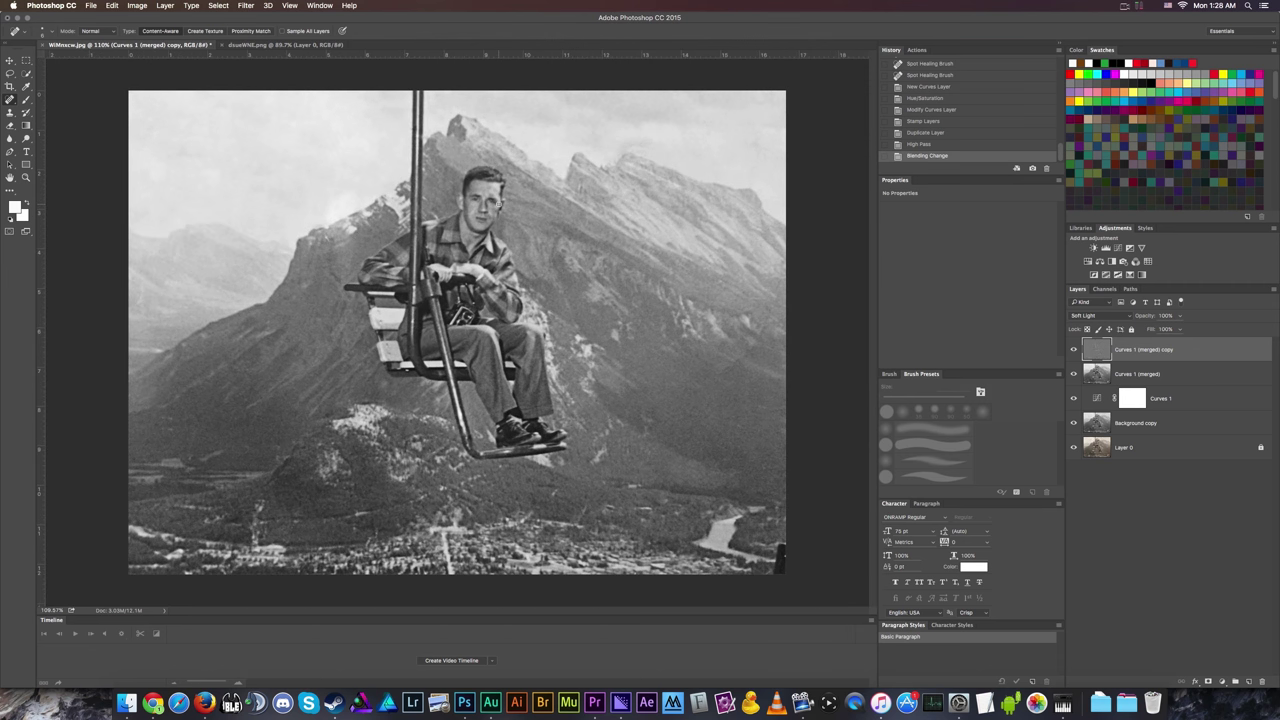
# Try 30% opacity on the sharpening layer, set it to 45%, and check the effect by switching the layer's visibility.
pyautogui.click(1179, 316)
pyautogui.moveTo(1181, 331); pyautogui.dragTo(1147, 331)
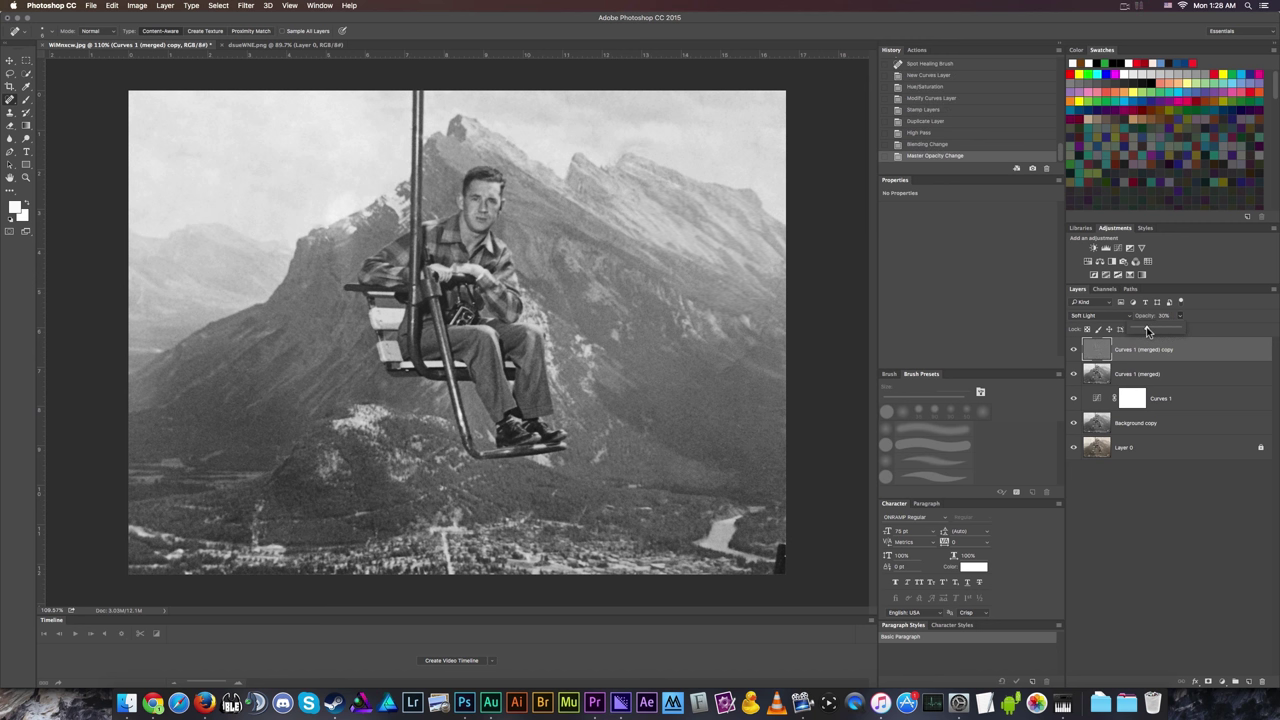
pyautogui.click(1073, 350)
pyautogui.click(1073, 350)
pyautogui.write('45')
pyautogui.press('Return')
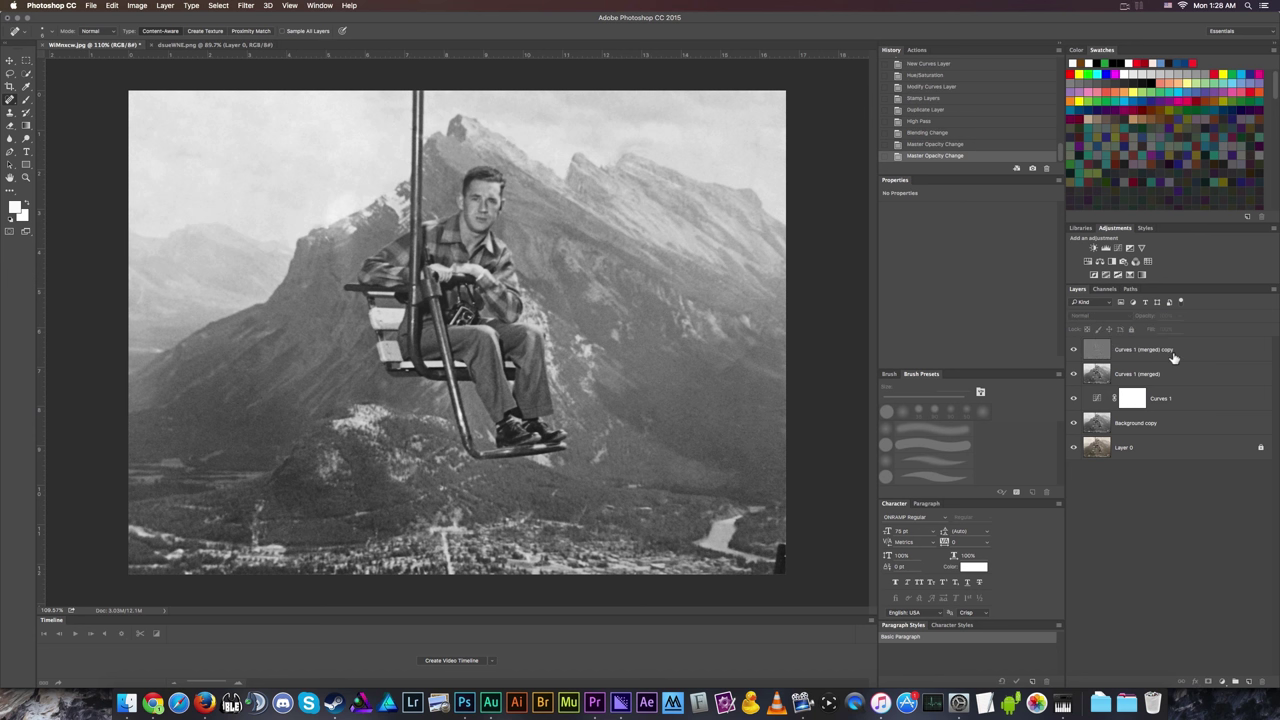
pyautogui.click(1073, 350)
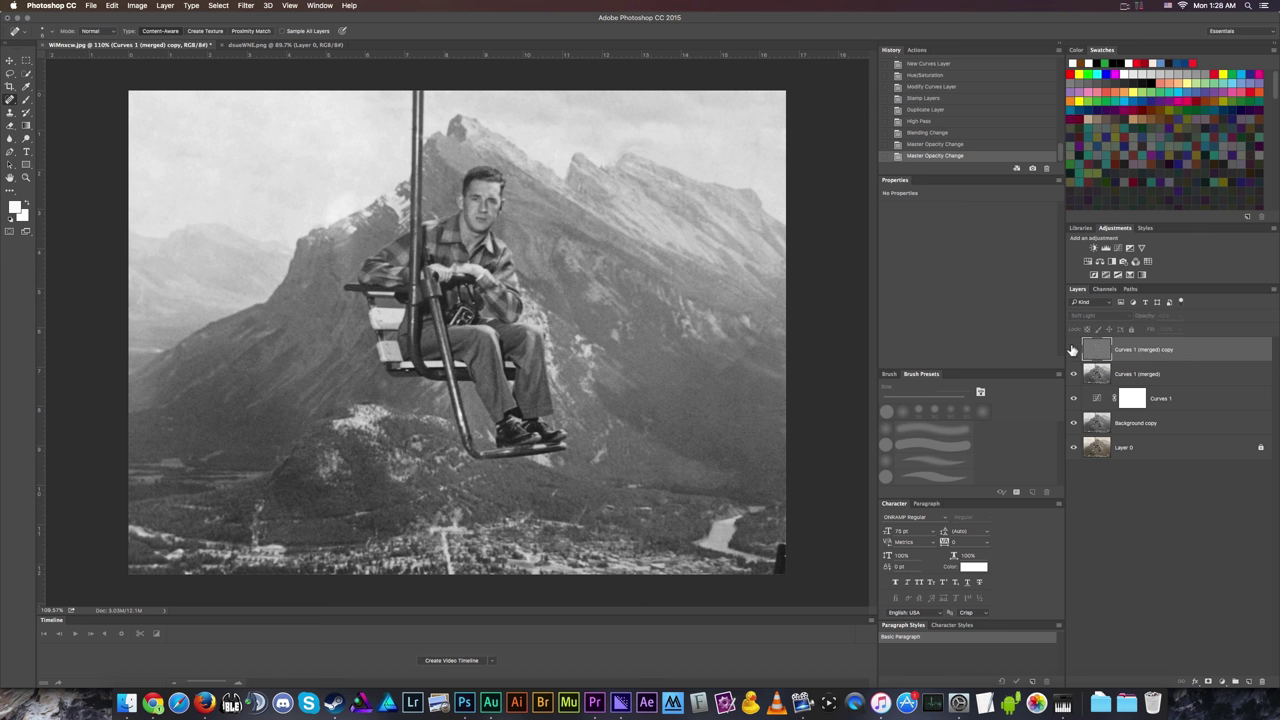
# Compare the photo with and without the High Pass layer, leave that layer hidden, and duplicate the Curves 1 (merged) layer.
pyautogui.click(1073, 350)
pyautogui.click(1073, 350)
pyautogui.click(1073, 350)
pyautogui.click(1073, 349)
pyautogui.moveTo(1190, 376); pyautogui.dragTo(1248, 681)
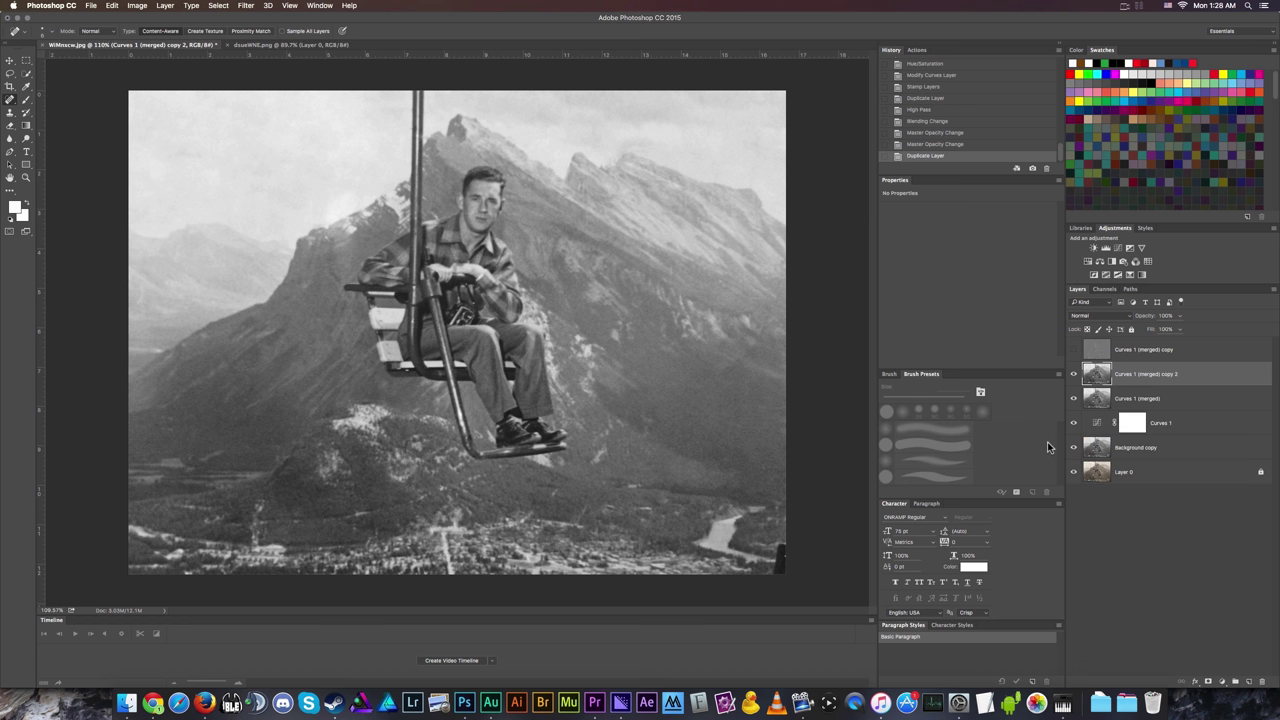
pyautogui.click(246, 6)
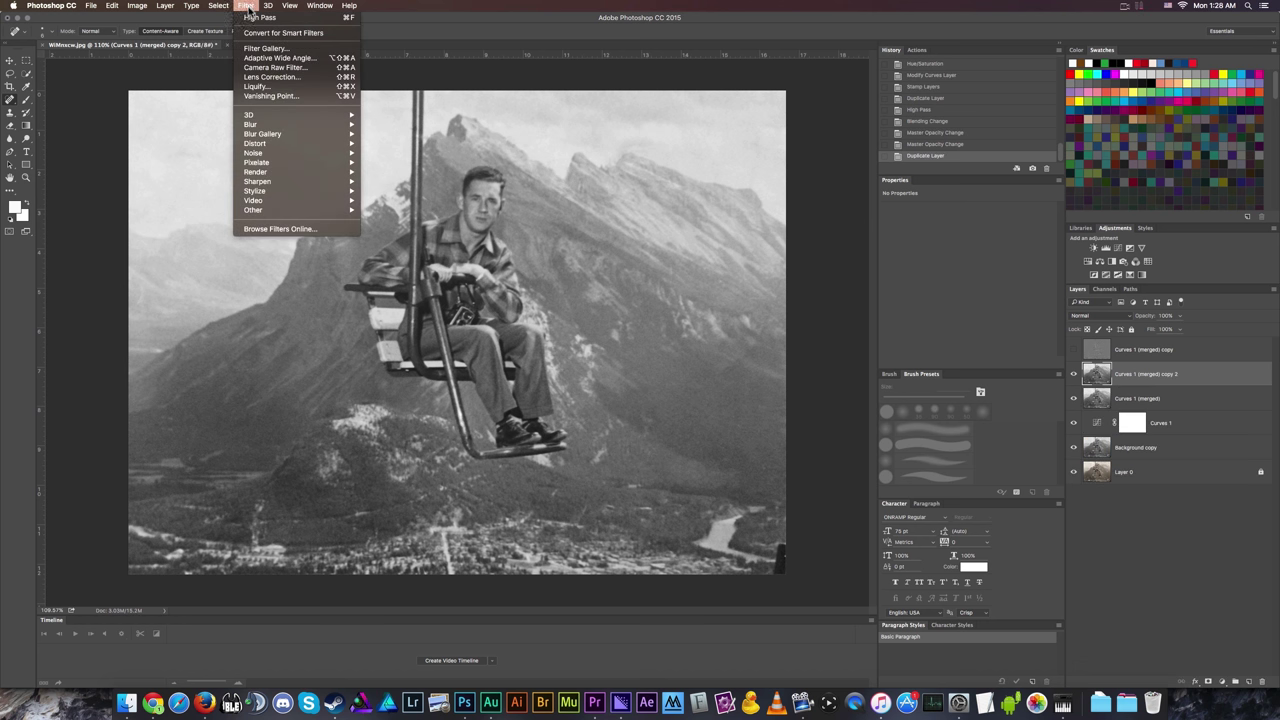
pyautogui.moveTo(283, 204)
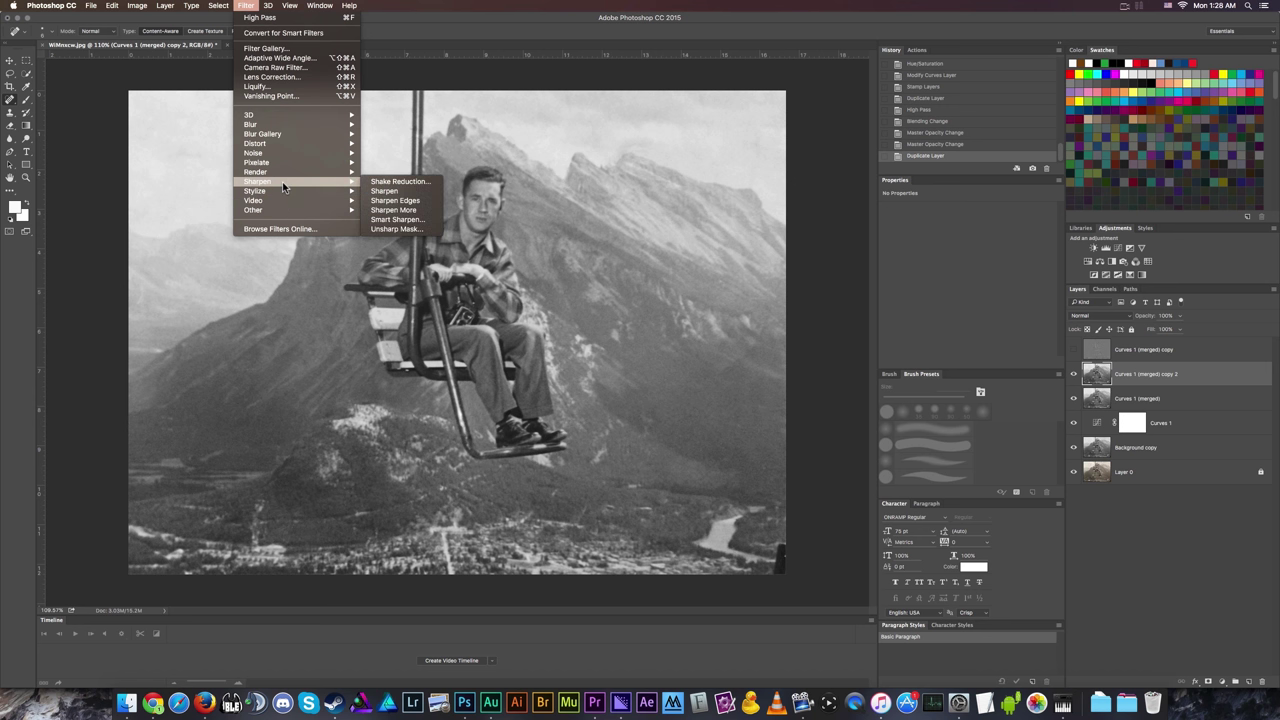
pyautogui.click(396, 219)
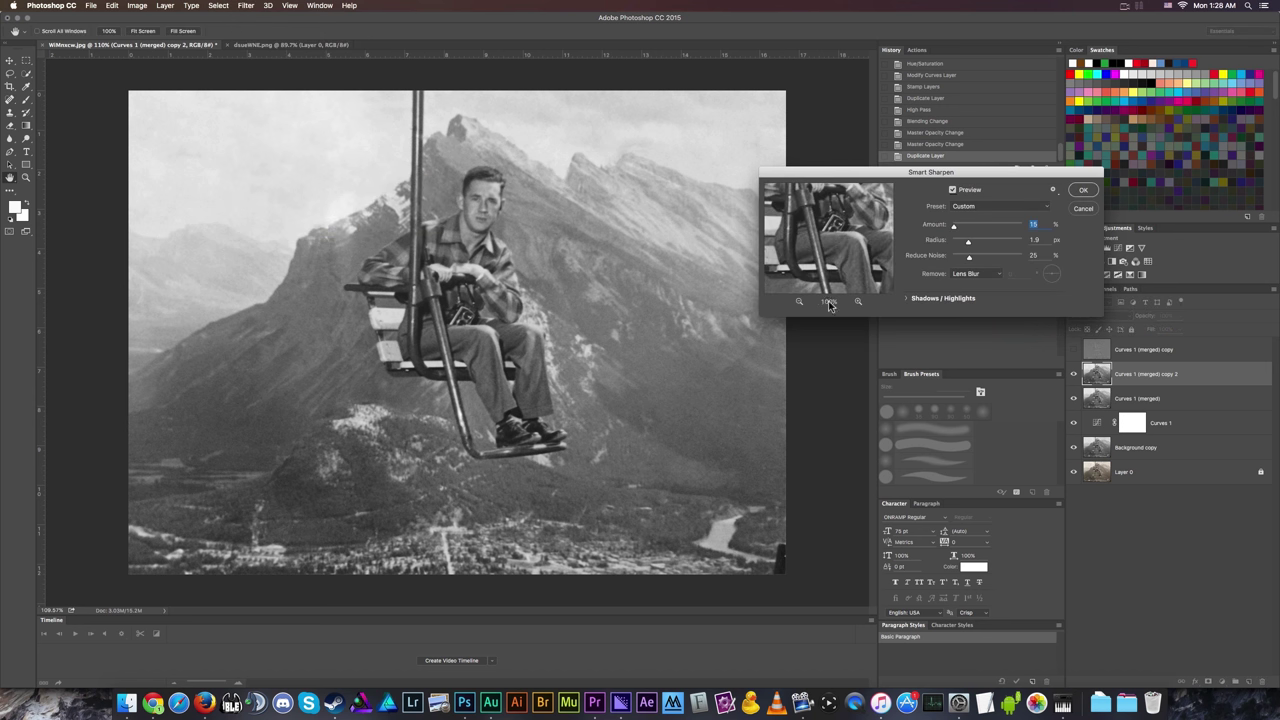
pyautogui.moveTo(757, 318); pyautogui.dragTo(578, 517)
pyautogui.moveTo(745, 380); pyautogui.dragTo(719, 405)
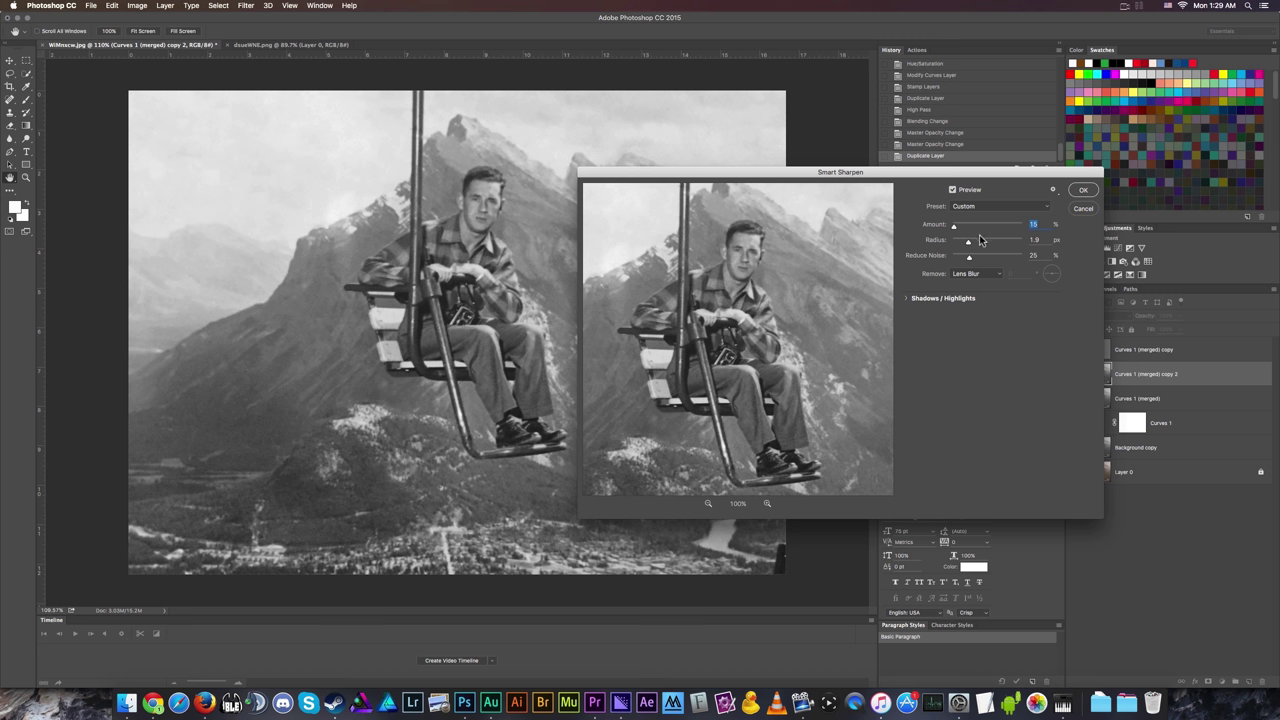
pyautogui.moveTo(982, 228); pyautogui.dragTo(1028, 232)
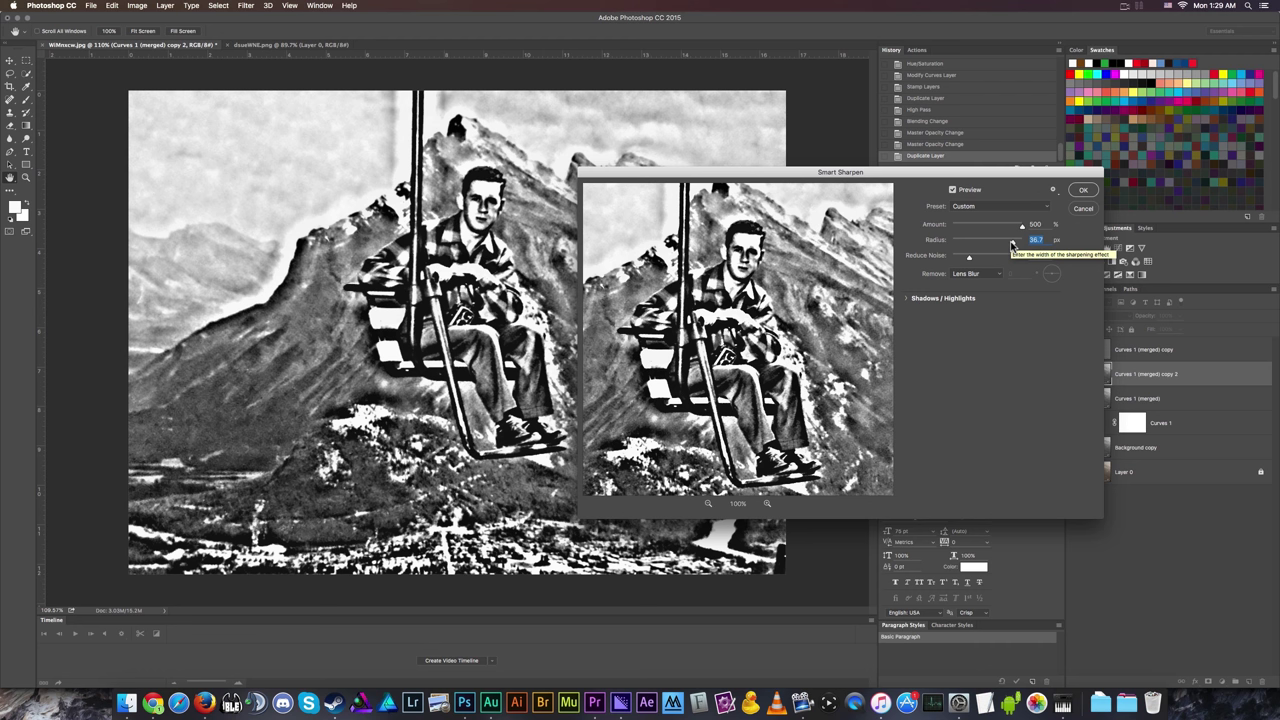
pyautogui.click(1083, 208)
# Start Smart Sharpen on the duplicated layer and arrange its dialog so the man in the photo stays uncovered.
pyautogui.click(245, 5)
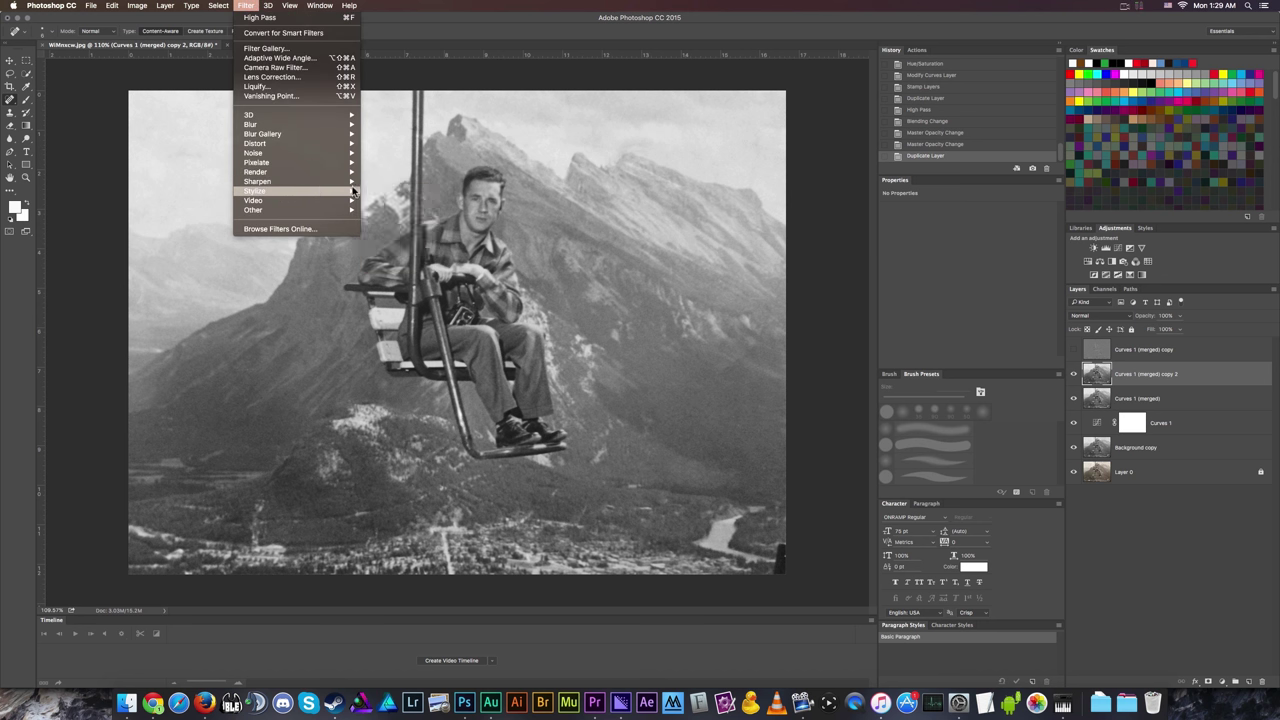
pyautogui.moveTo(318, 186)
pyautogui.click(400, 219)
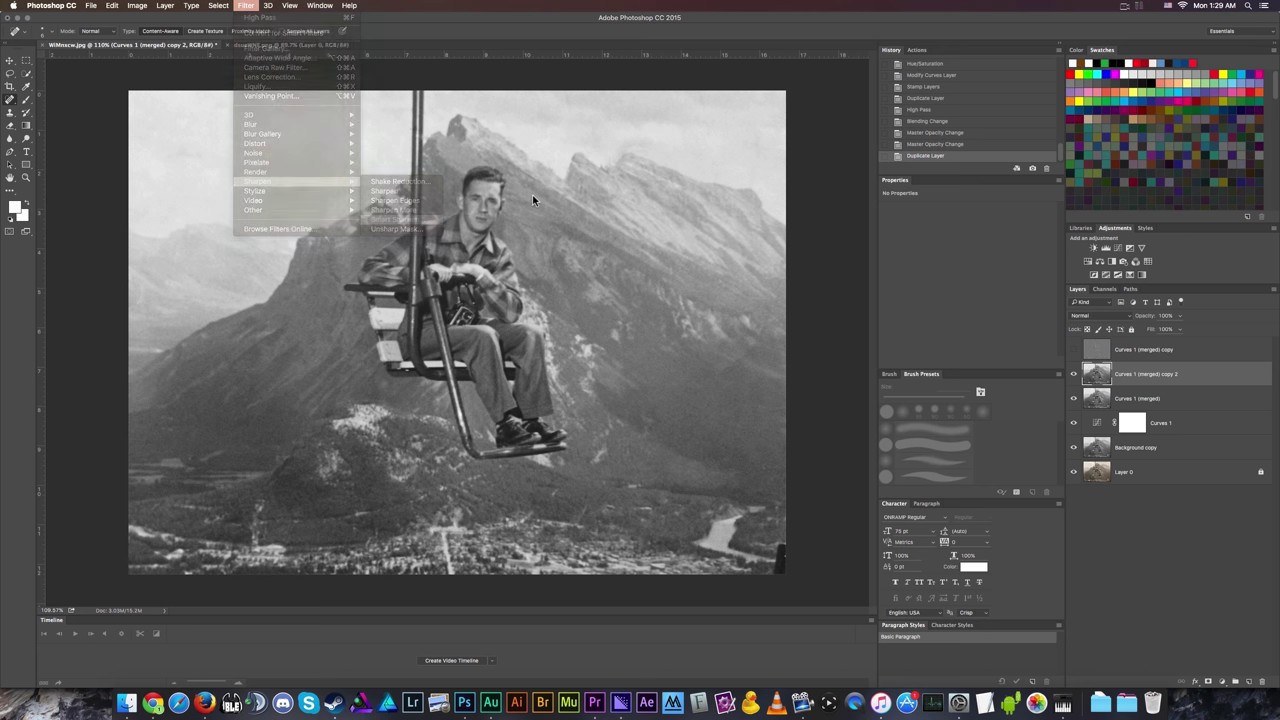
pyautogui.moveTo(931, 173); pyautogui.dragTo(929, 161)
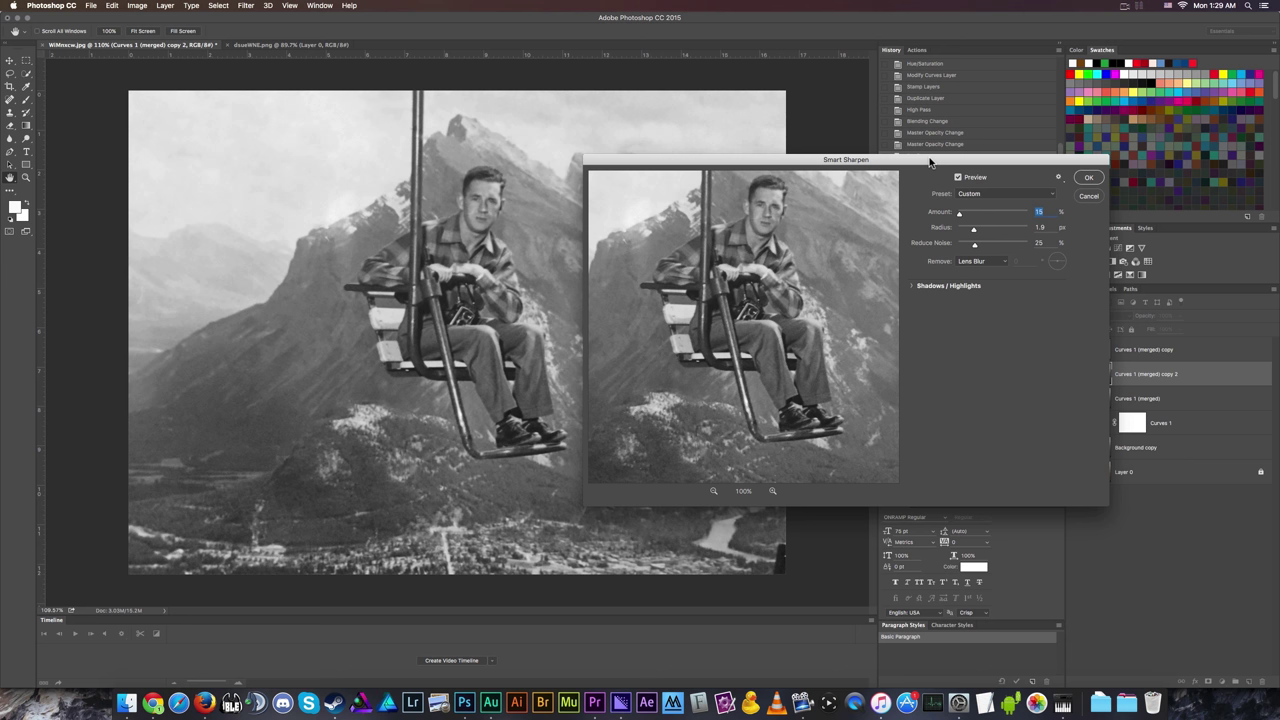
pyautogui.moveTo(930, 162); pyautogui.dragTo(824, 205)
pyautogui.moveTo(646, 303)
pyautogui.mouseDown()
pyautogui.moveTo(650, 341)
pyautogui.moveTo(654, 325)
pyautogui.mouseUp()
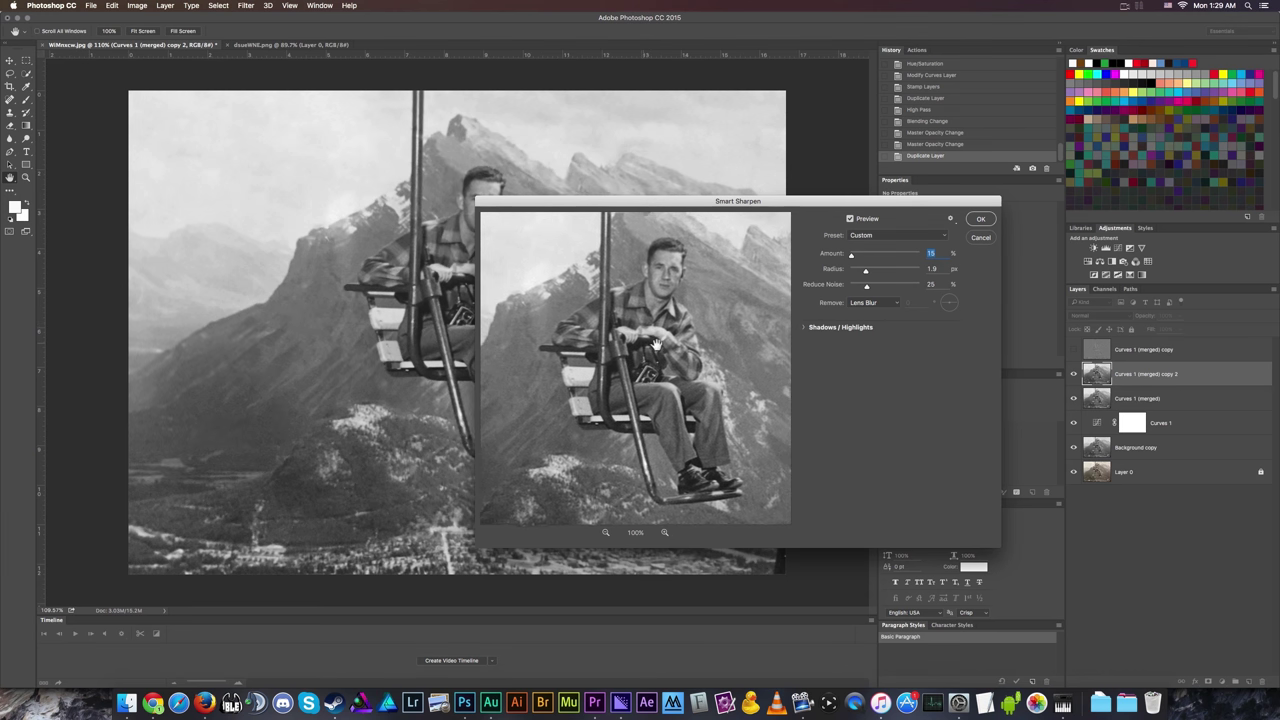
pyautogui.moveTo(688, 203); pyautogui.dragTo(856, 125)
# Try different shadow fade amounts in Smart Sharpen's Shadows/Highlights settings, and collapse those settings again.
pyautogui.click(973, 250)
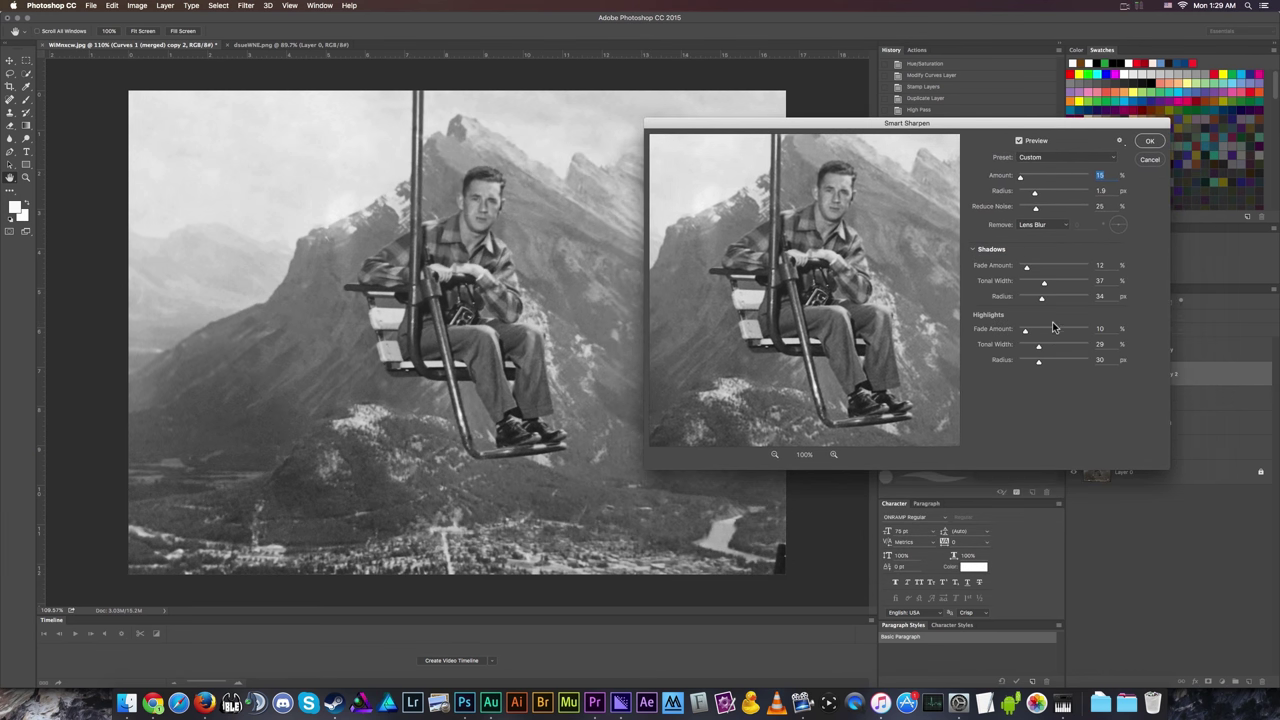
pyautogui.click(1033, 268)
pyautogui.moveTo(1047, 270); pyautogui.dragTo(1028, 270)
pyautogui.click(1000, 250)
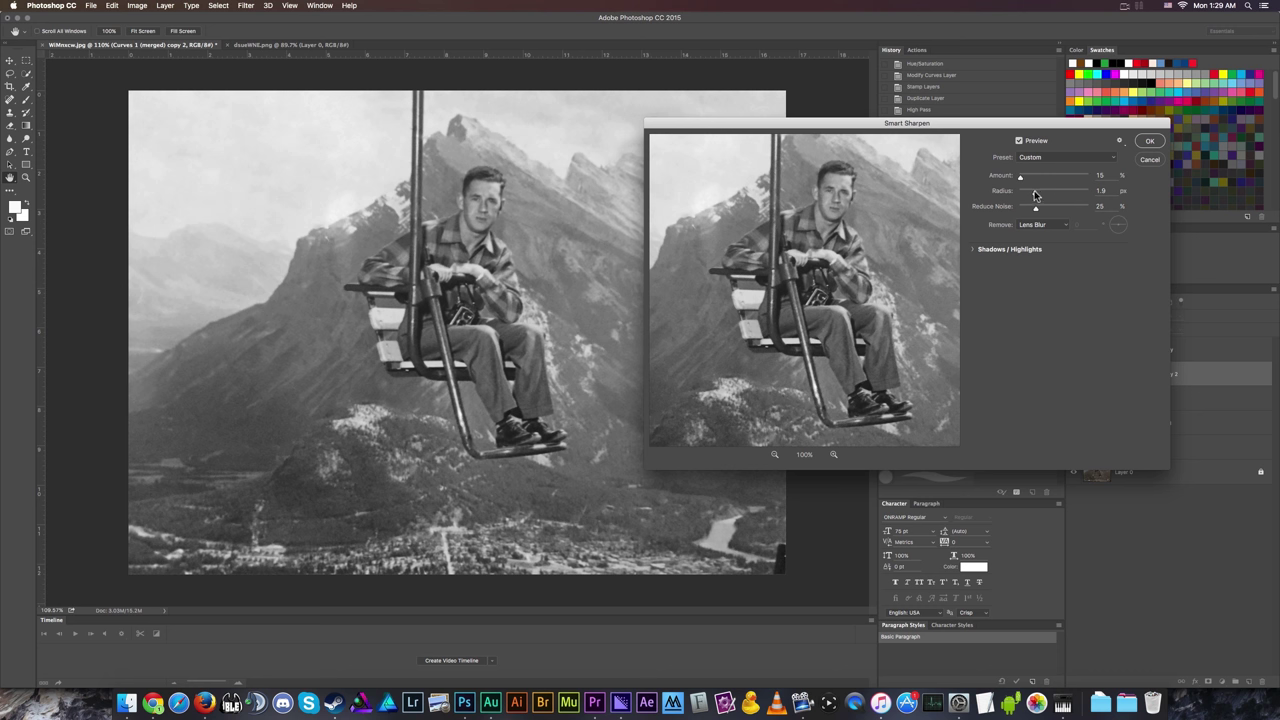
# Set noise reduction to 20% in Smart Sharpen and try a 32% amount with a radius of about 0.7 px.
pyautogui.moveTo(1033, 212); pyautogui.dragTo(1022, 177)
pyautogui.moveTo(1022, 178); pyautogui.dragTo(1030, 237)
pyautogui.moveTo(821, 247); pyautogui.dragTo(833, 447)
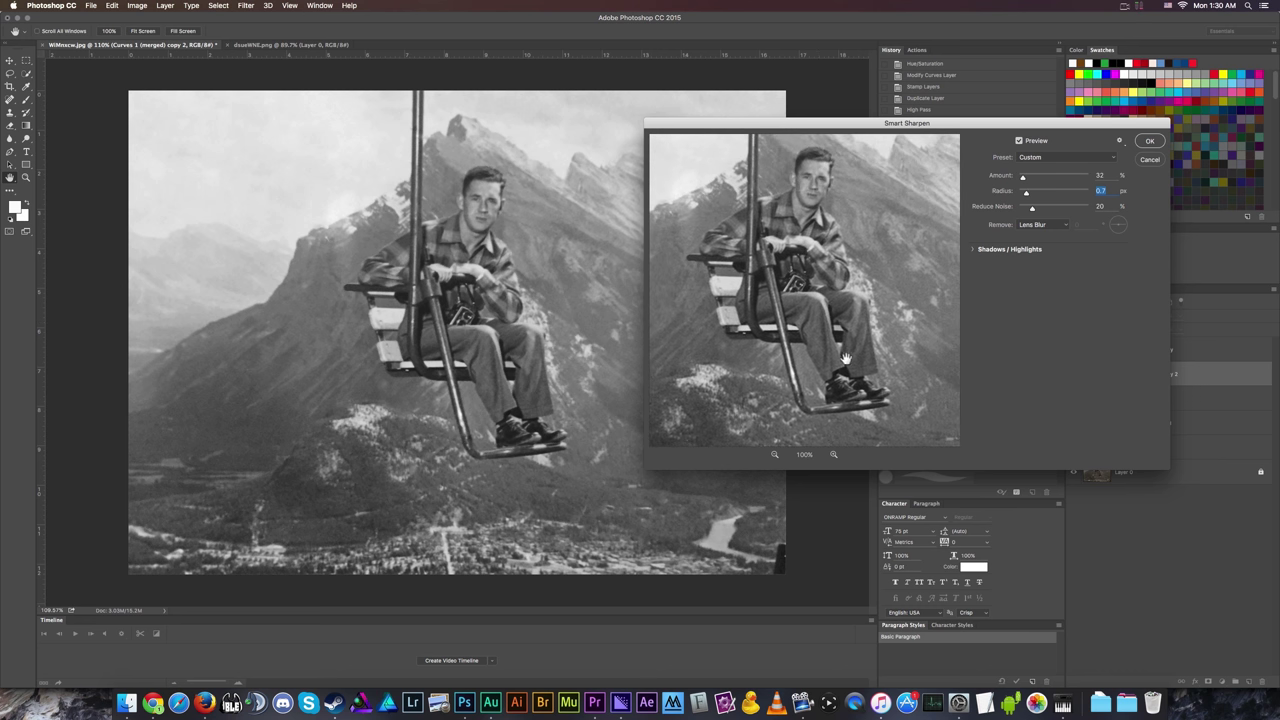
pyautogui.moveTo(845, 358)
pyautogui.mouseDown()
pyautogui.moveTo(826, 284)
pyautogui.moveTo(837, 364)
pyautogui.mouseUp()
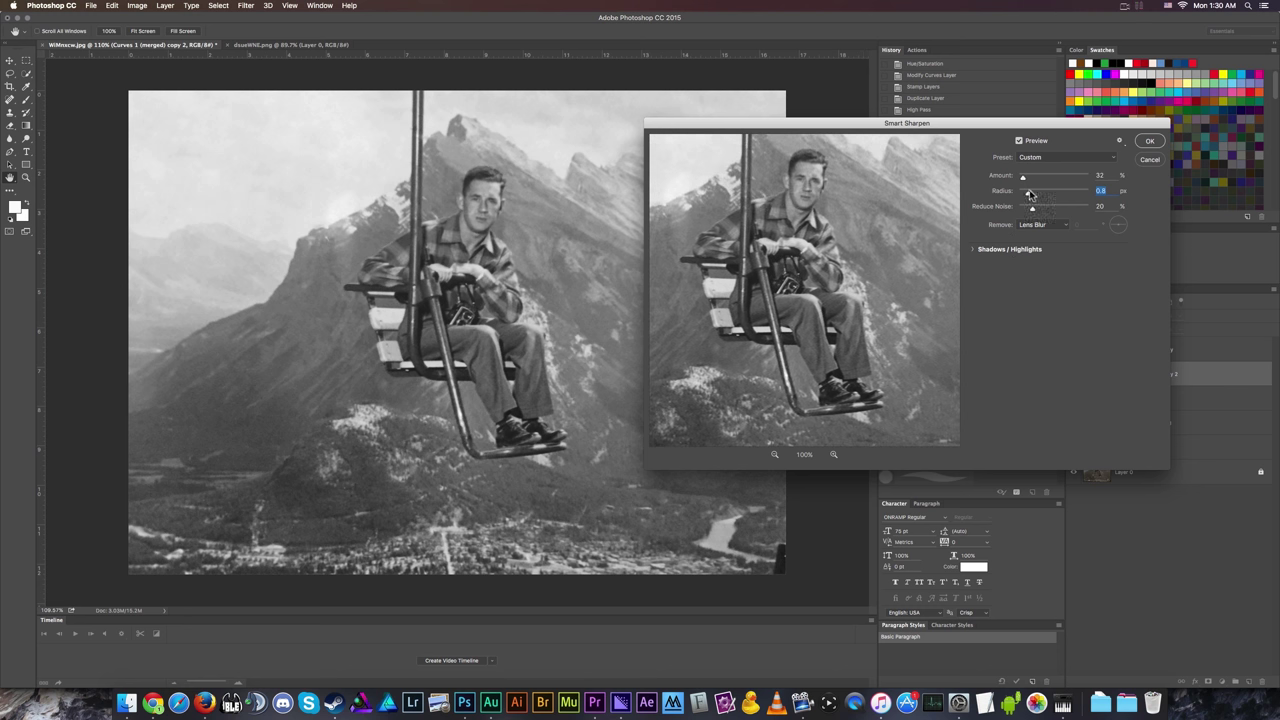
# Set the sharpening radius to 2.4 px, try a 64% amount, and inspect the man's face up close in the preview.
pyautogui.moveTo(1032, 191); pyautogui.dragTo(1037, 191)
pyautogui.moveTo(1024, 178); pyautogui.dragTo(1026, 176)
pyautogui.moveTo(807, 173); pyautogui.dragTo(835, 223)
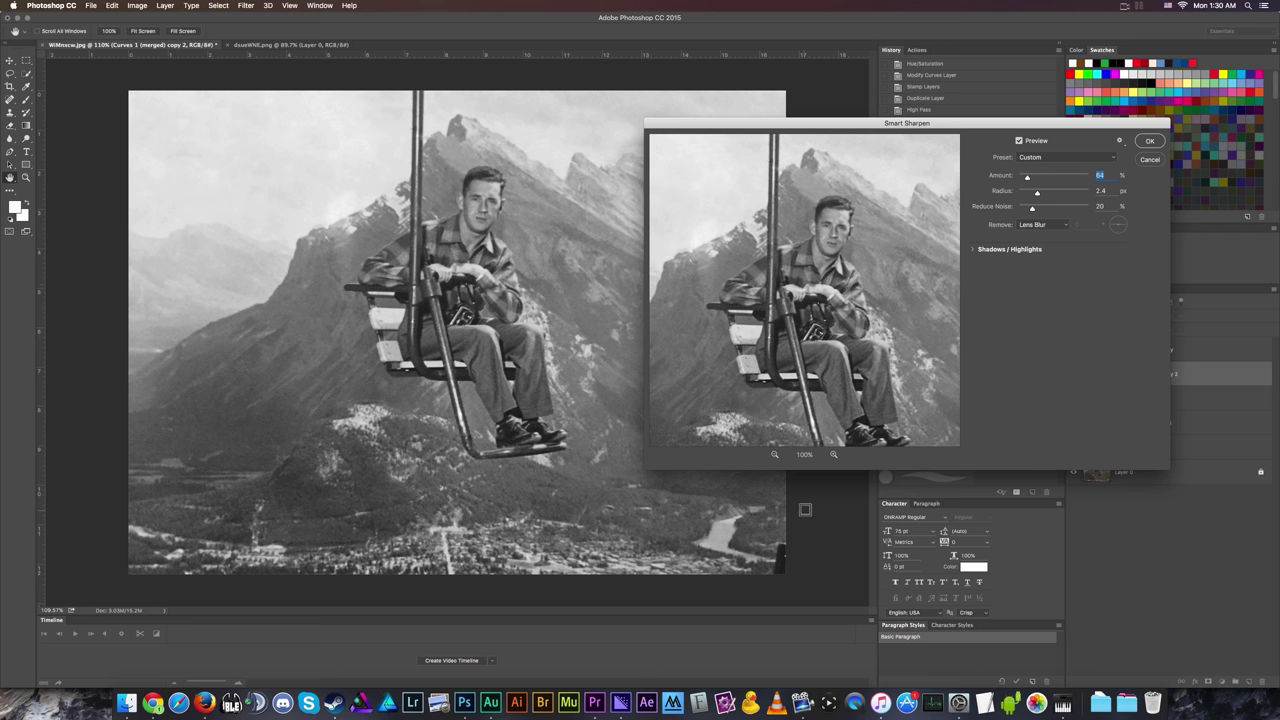
pyautogui.click(833, 454)
pyautogui.click(833, 454)
pyautogui.moveTo(845, 298); pyautogui.dragTo(824, 258)
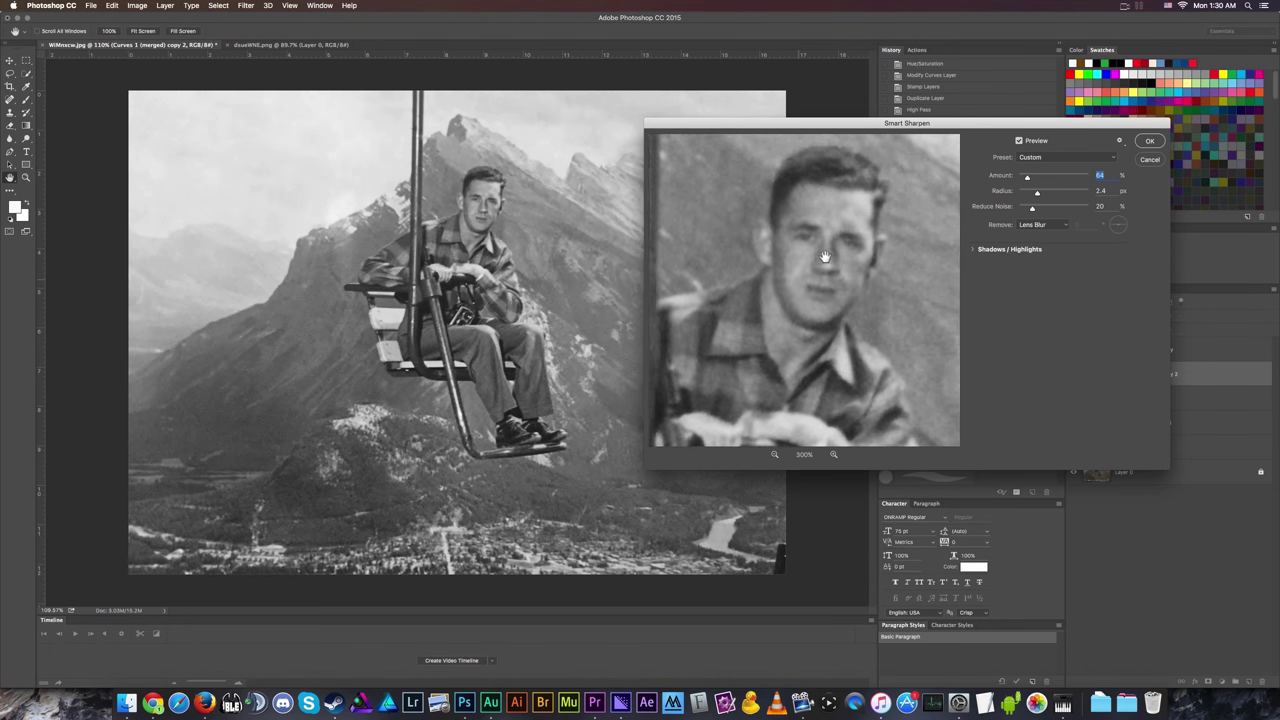
pyautogui.click(773, 455)
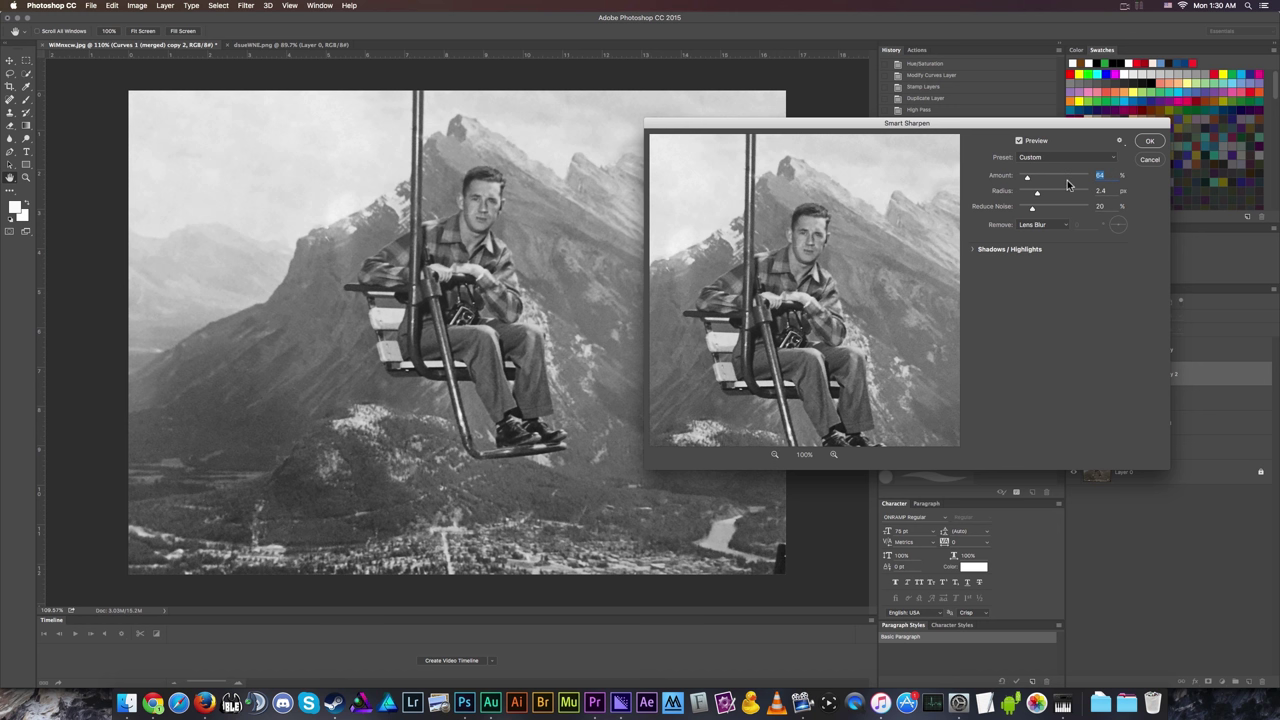
# Set the Smart Sharpen amount to 50%, fine-tune the noise reduction, and apply the filter.
pyautogui.write('50')
pyautogui.moveTo(1033, 210); pyautogui.dragTo(1020, 211)
pyautogui.moveTo(1018, 211); pyautogui.dragTo(1031, 209)
pyautogui.moveTo(1038, 211); pyautogui.dragTo(1033, 212)
pyautogui.click(1153, 141)
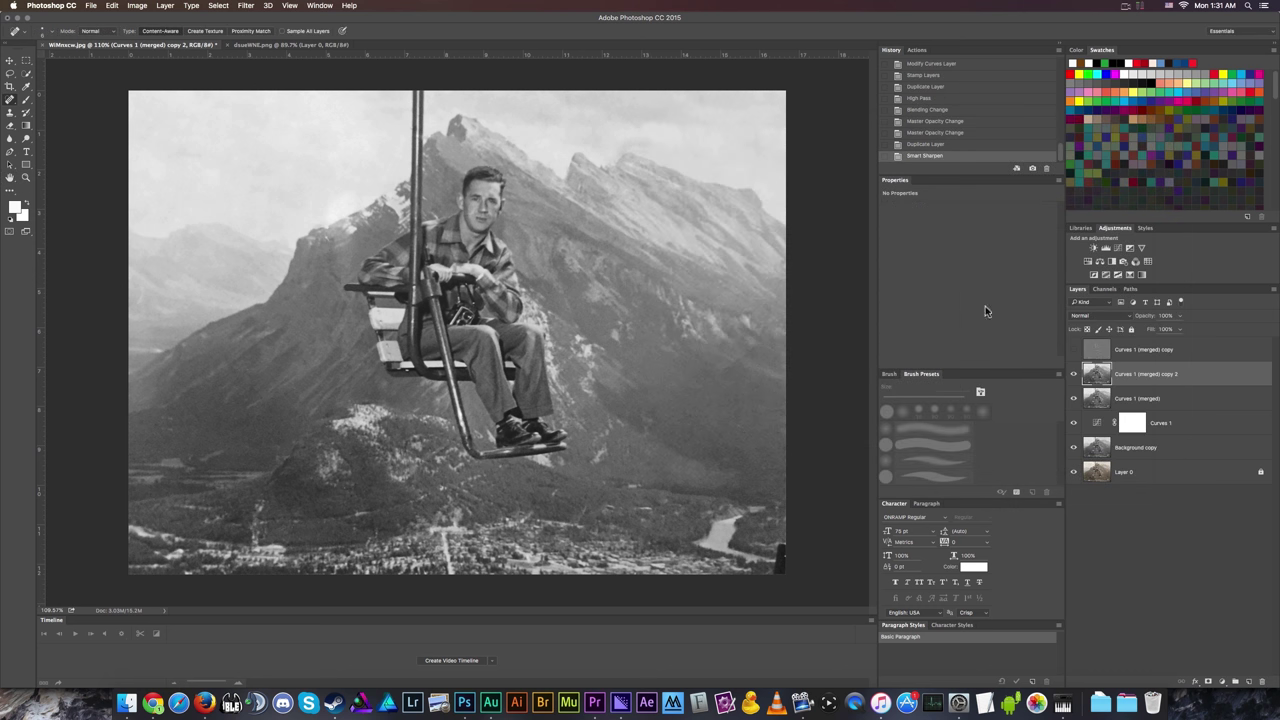
# Compare the photo with and without the Smart Sharpen layer by switching its visibility off and on.
pyautogui.click(1075, 375)
pyautogui.click(1075, 375)
pyautogui.click(1076, 378)
pyautogui.click(1076, 378)
# Show the Soft Light High Pass layer again, adjust its opacity, and deselect all layers.
pyautogui.click(1073, 356)
pyautogui.click(1183, 354)
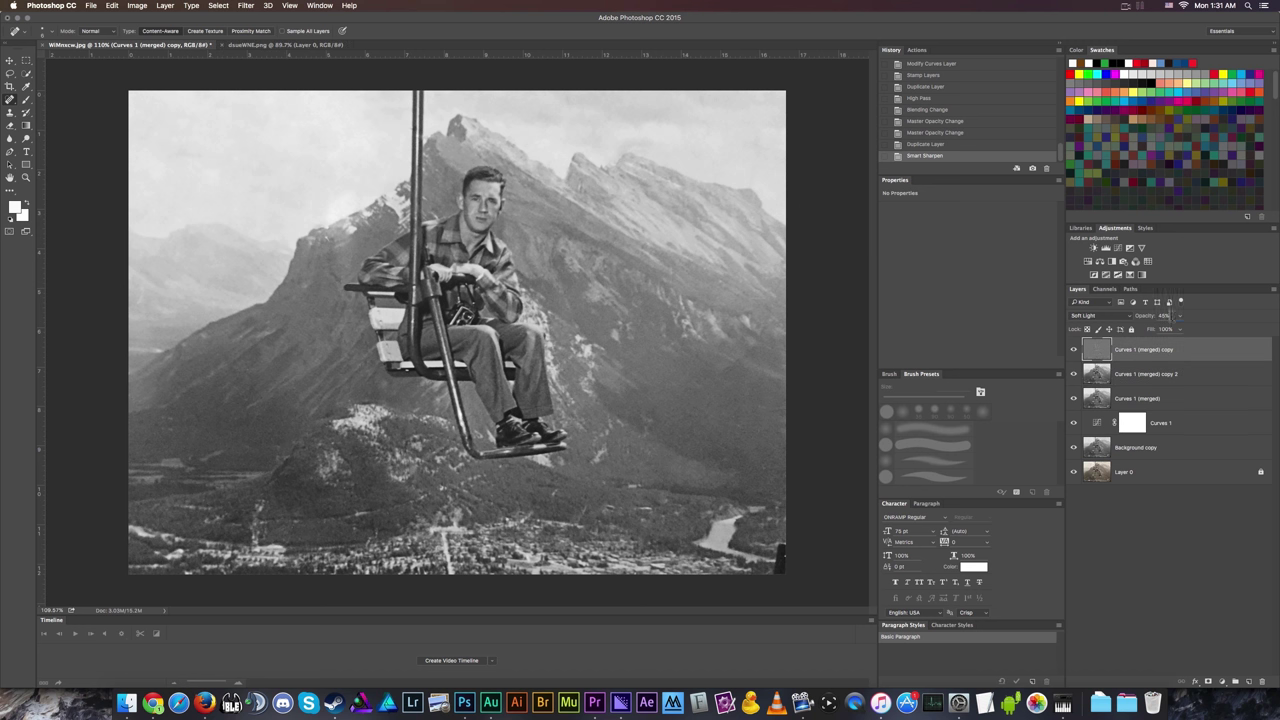
pyautogui.click(1165, 315)
pyautogui.moveTo(1143, 317); pyautogui.dragTo(1155, 317)
pyautogui.click(1167, 542)
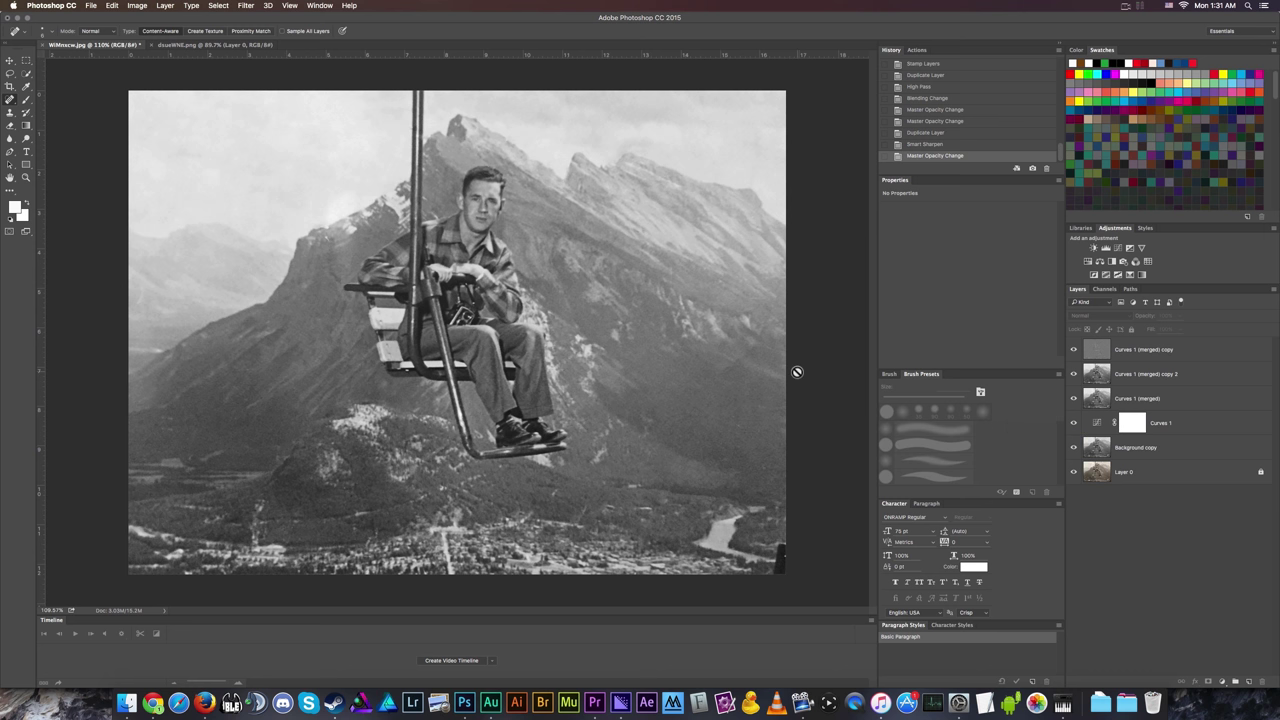
# Switch to the dsueWNE.png photo of three men in an old vehicle and close that document.
pyautogui.hotkey('ctrl', 'Tab')
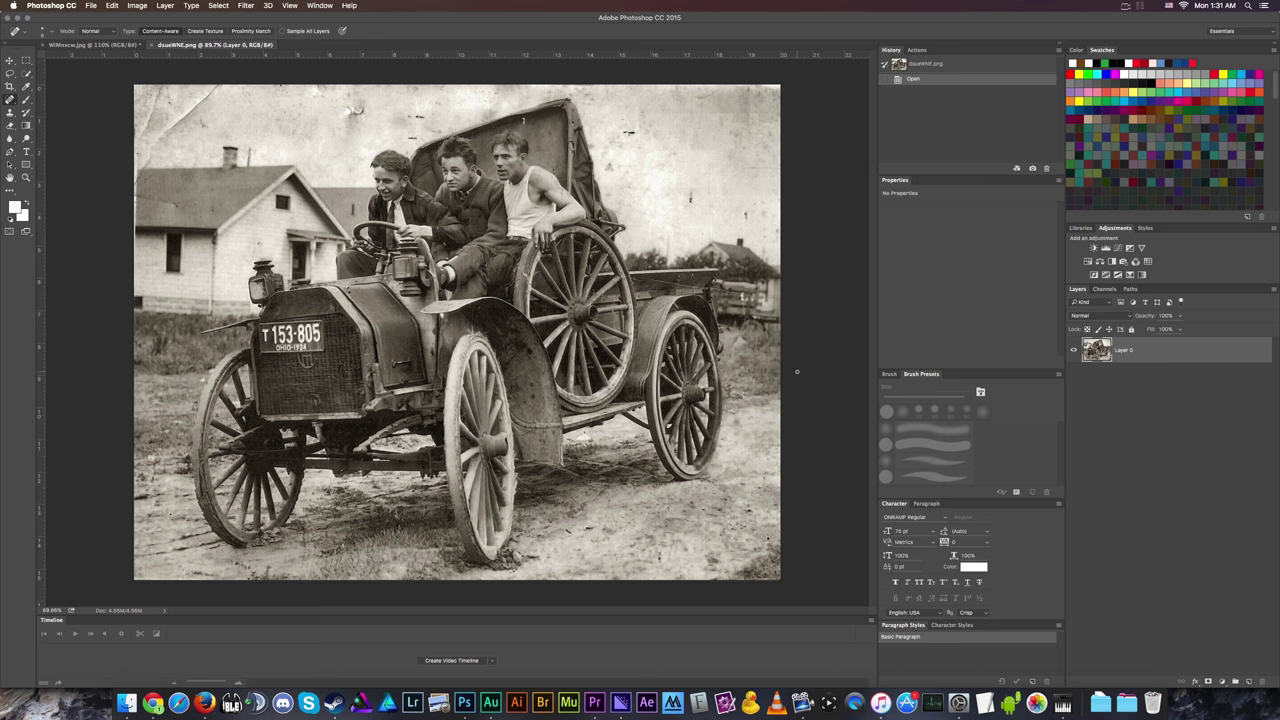
pyautogui.press('super+w')
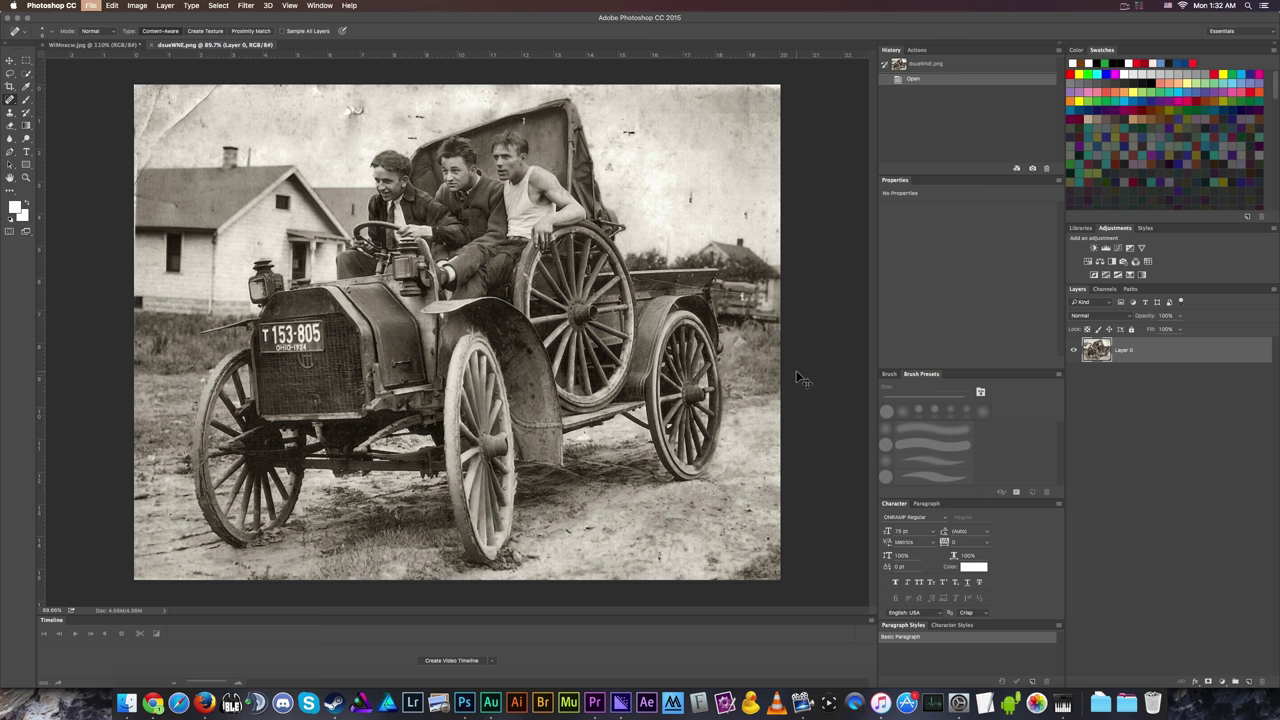